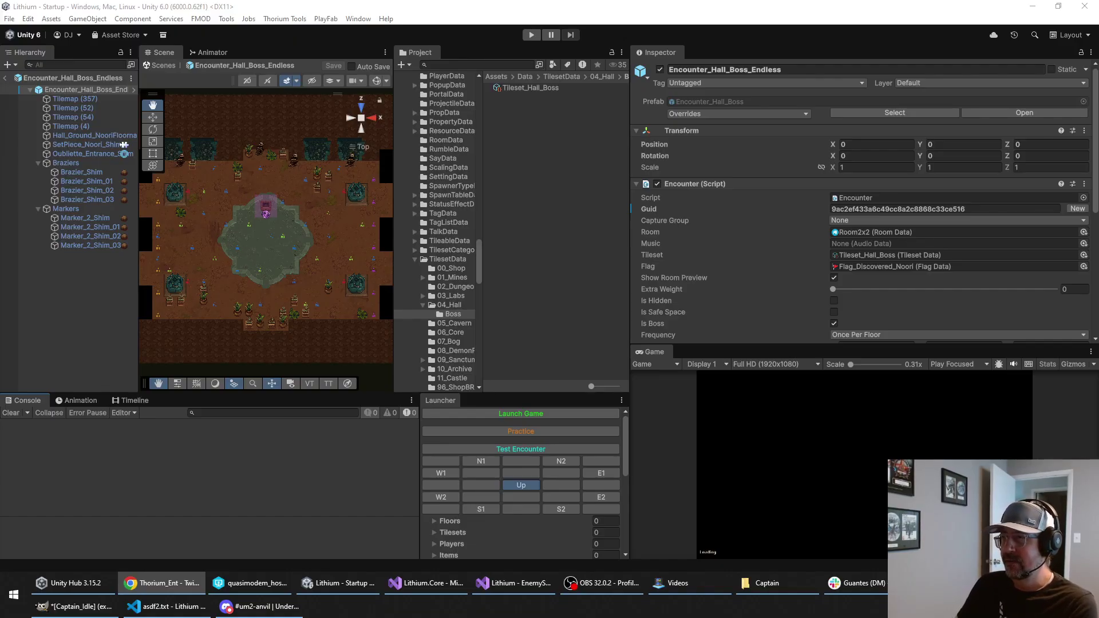
Step: Switch to the Steam library and launch UnderMine 2: Anvil [developer]
left_click(683, 5)
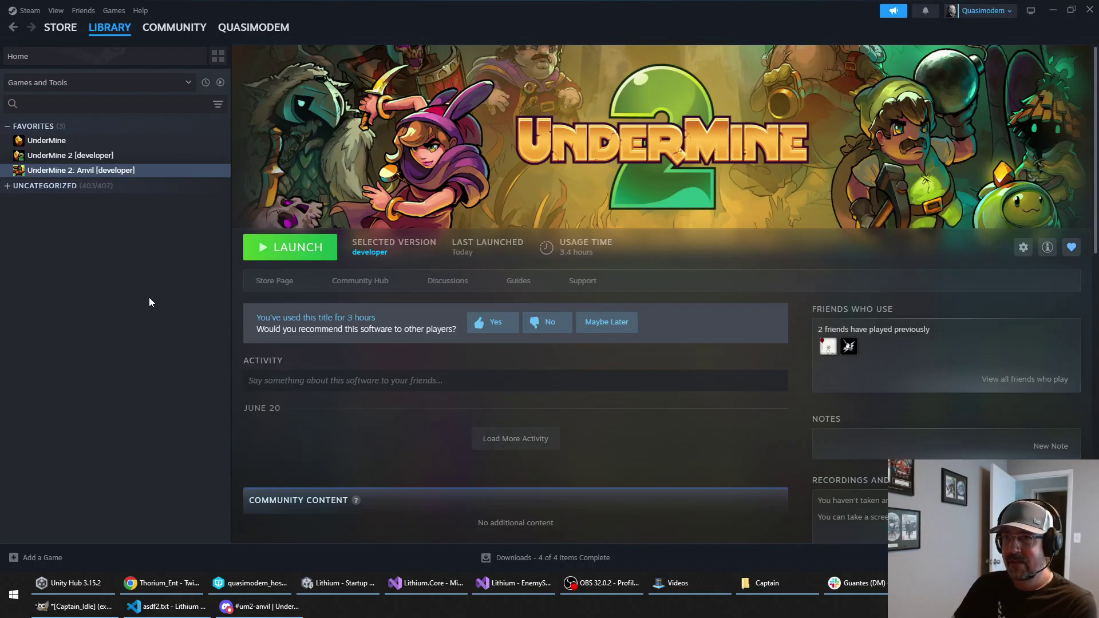
left_click(124, 159)
left_click(118, 171)
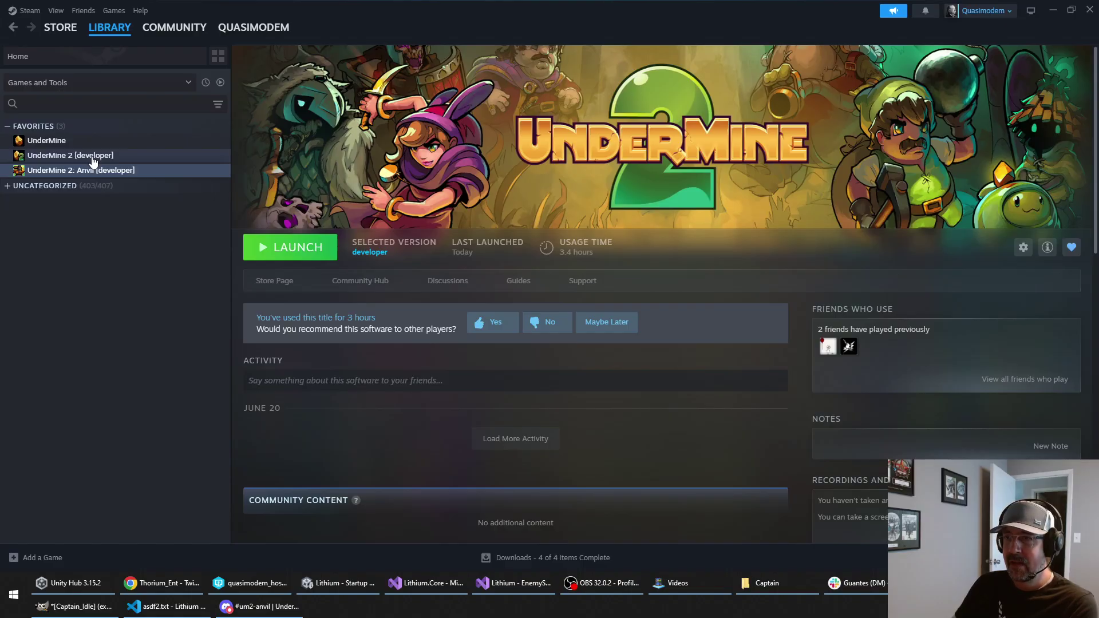
left_click(121, 160)
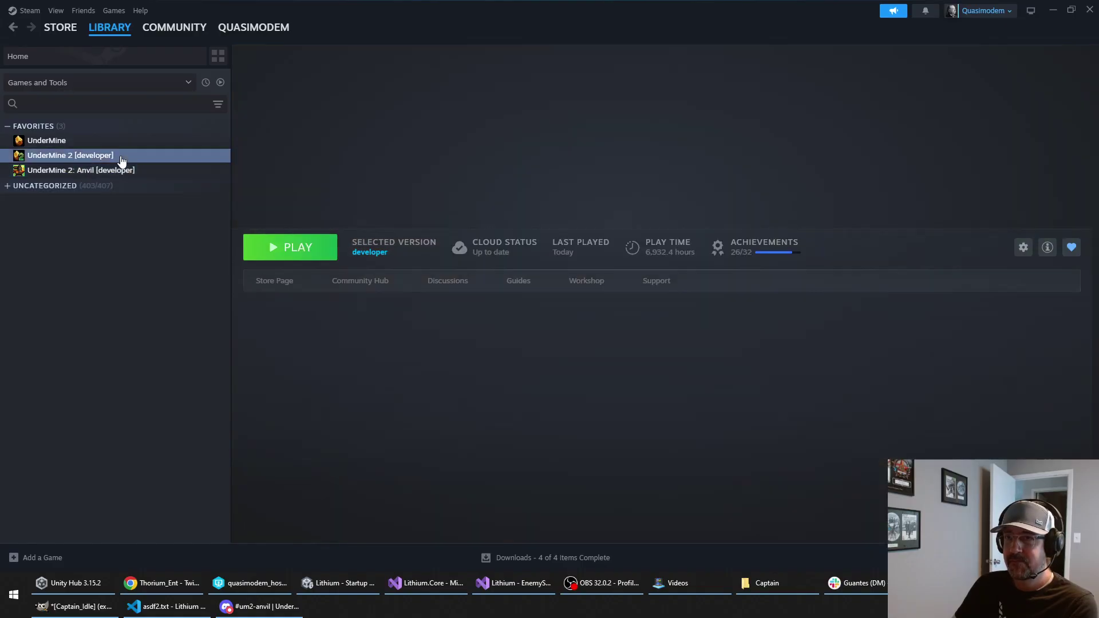
left_click(118, 170)
left_click(255, 257)
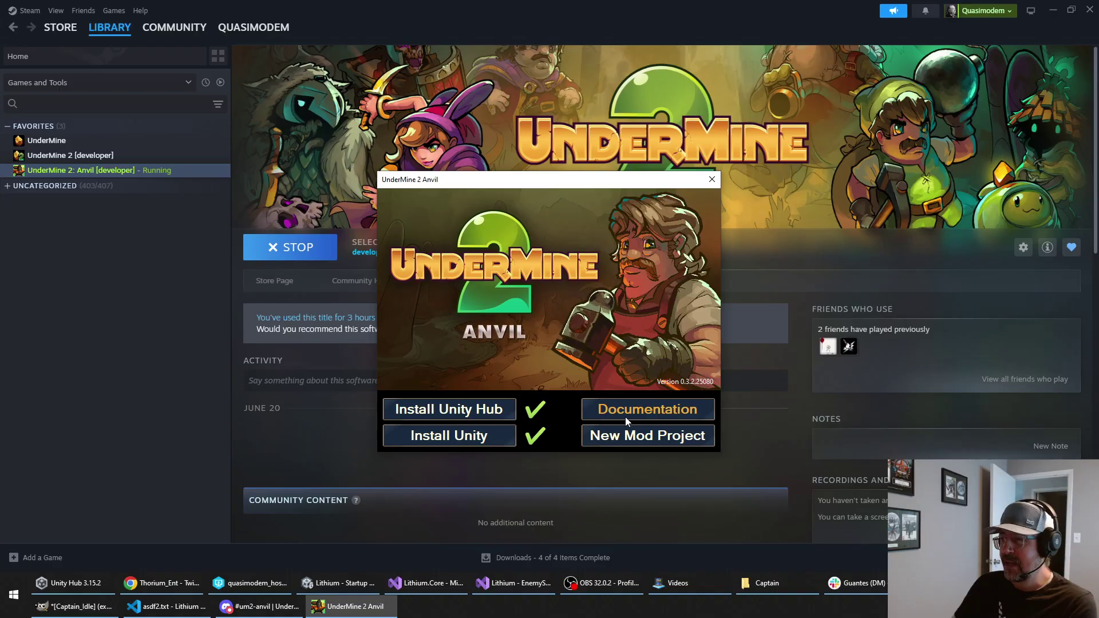
Step: Review the project name and location settings for a new mod project, then close Anvil without creating one
left_click(625, 435)
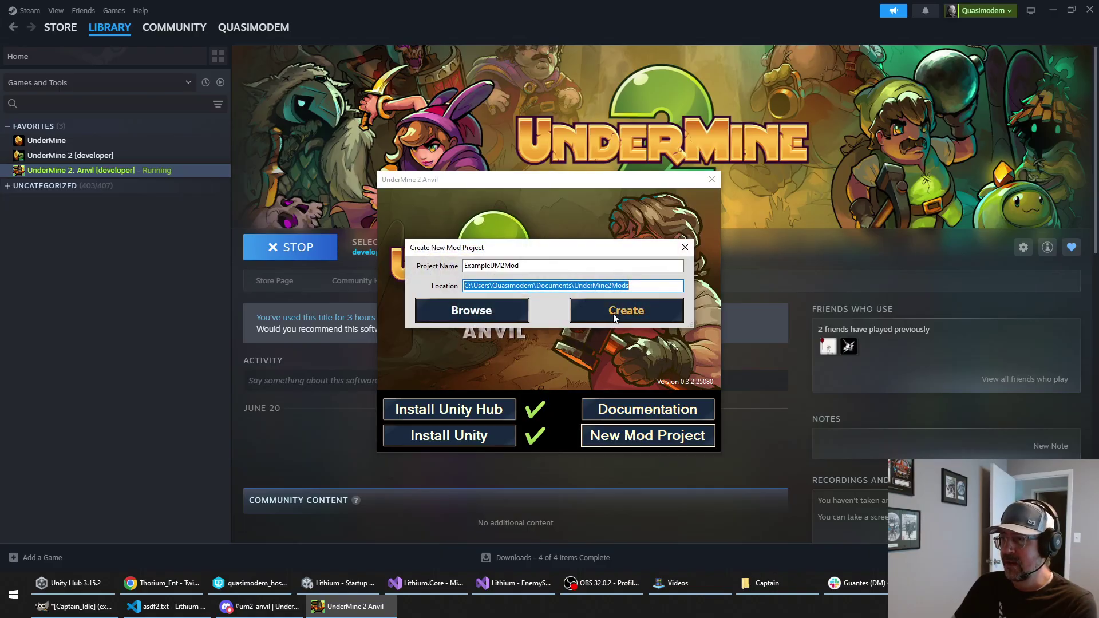
left_click_drag(619, 253, 638, 261)
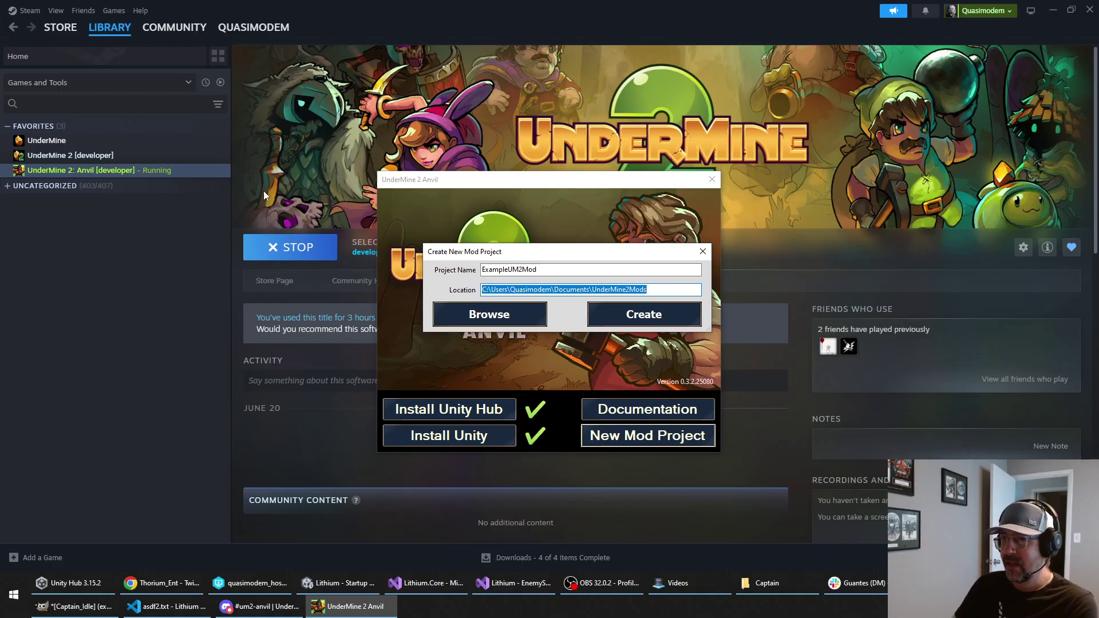
left_click_drag(623, 253, 580, 269)
left_click_drag(605, 307, 371, 312)
left_click(490, 306)
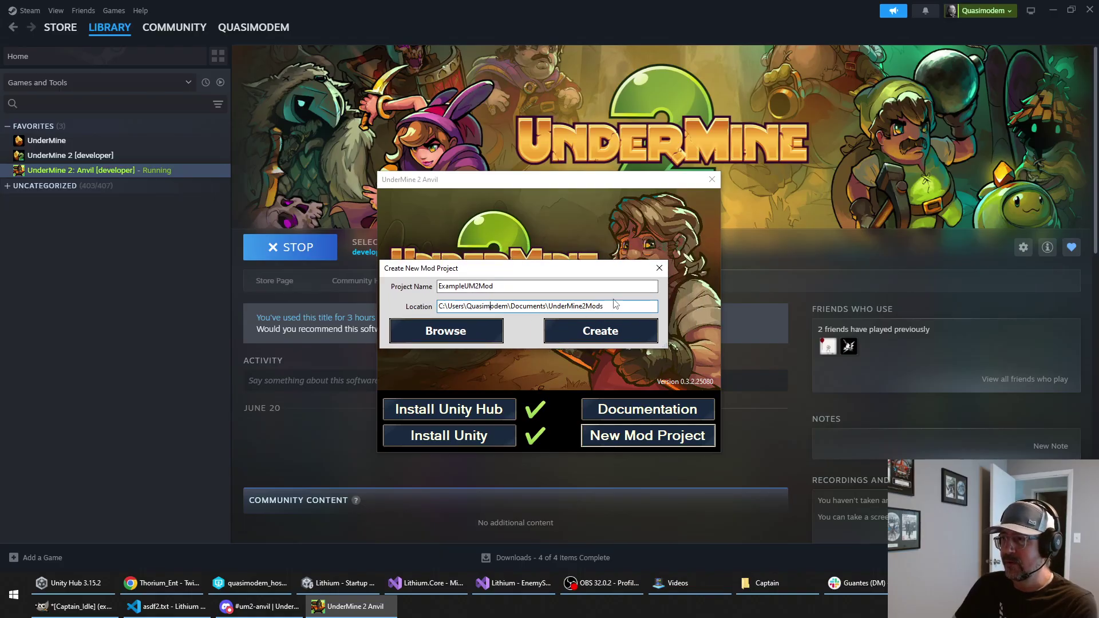
left_click(659, 268)
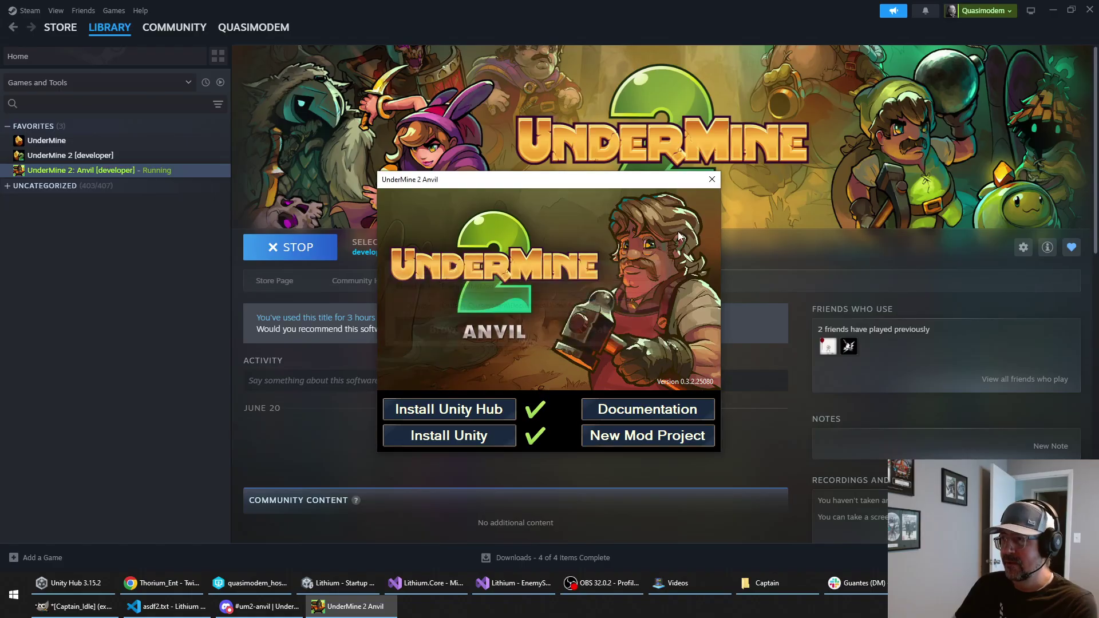
left_click(712, 180)
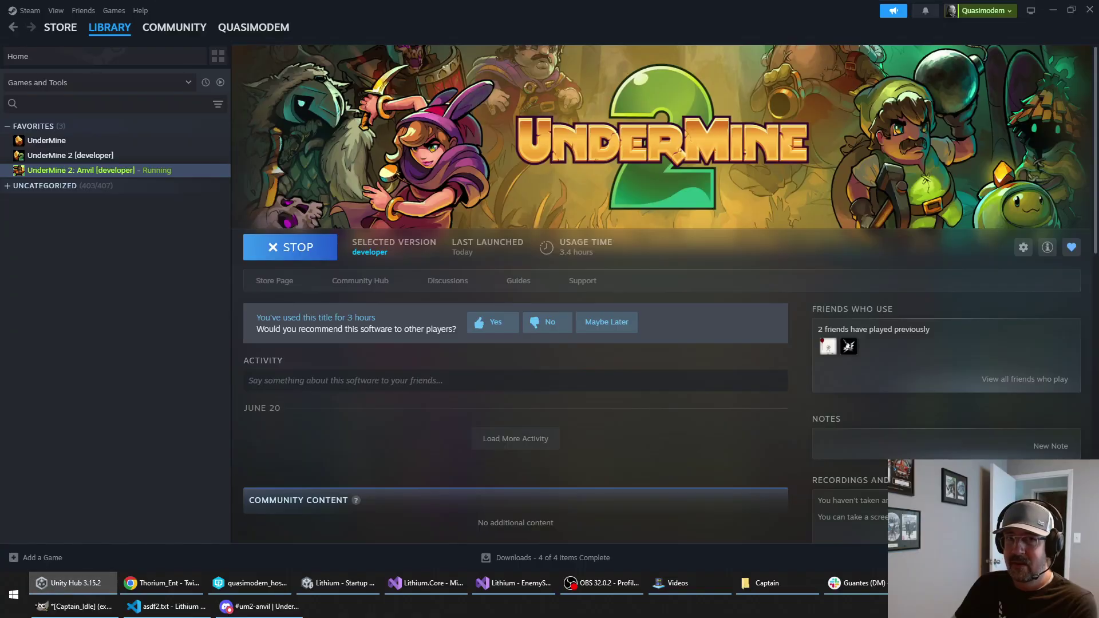
Step: Switch to Unity Hub and view the dialog for adding a project from disk, then dismiss it
left_click(74, 583)
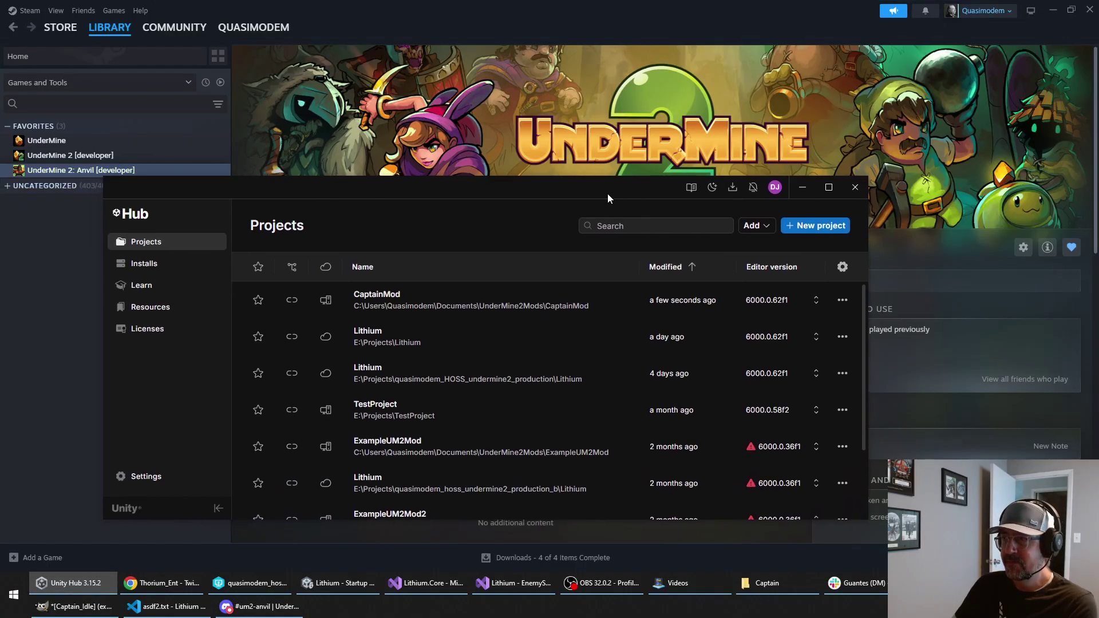
left_click_drag(562, 182, 590, 183)
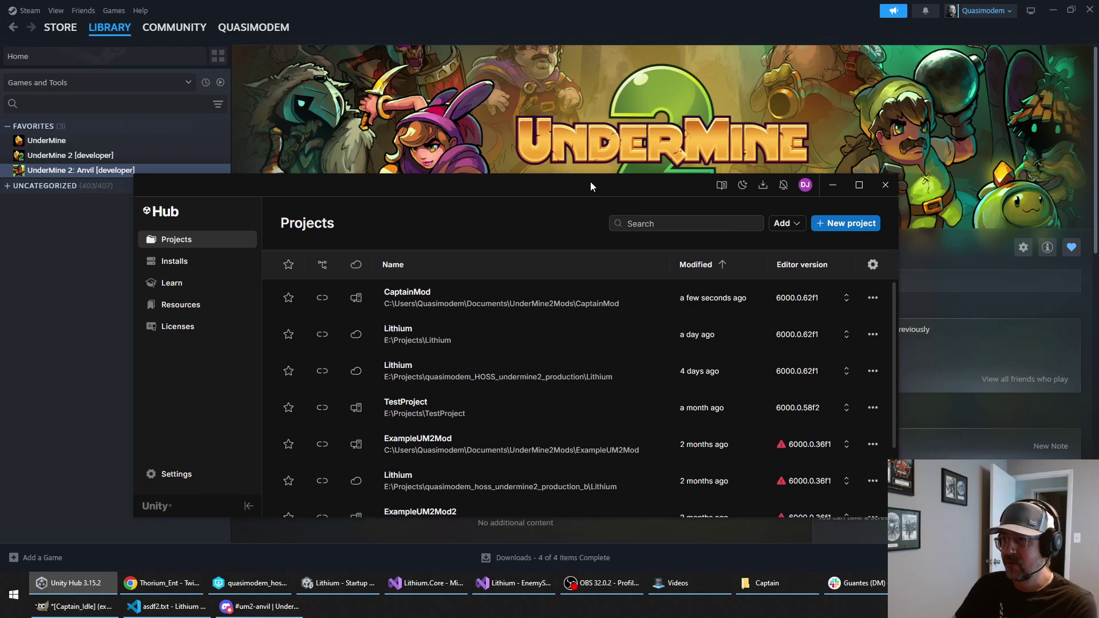
left_click(794, 224)
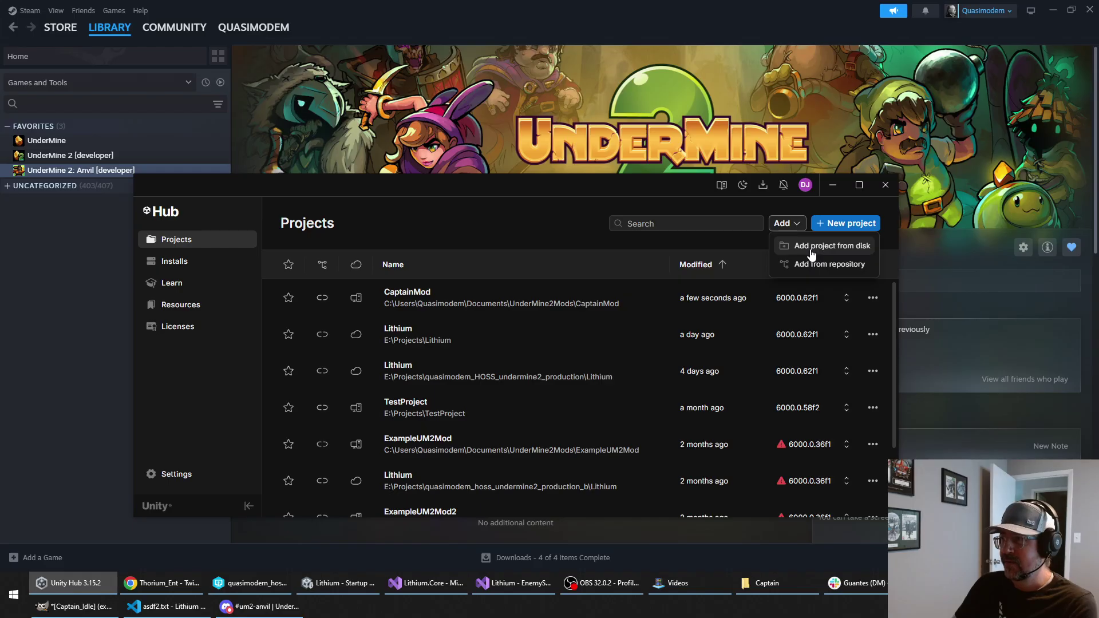
left_click(811, 250)
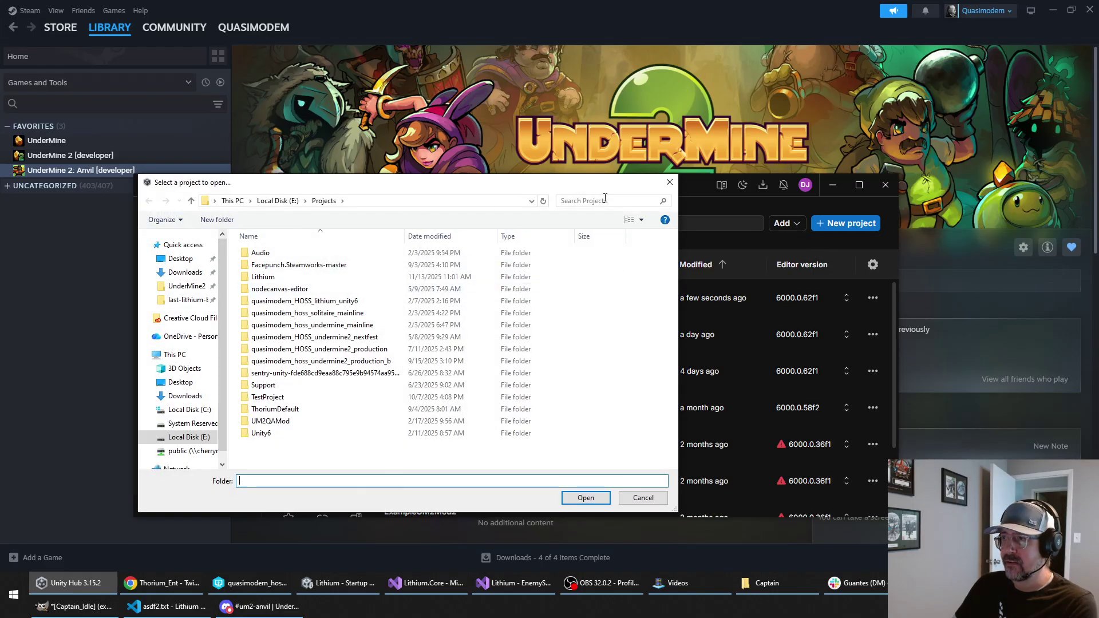
left_click(669, 182)
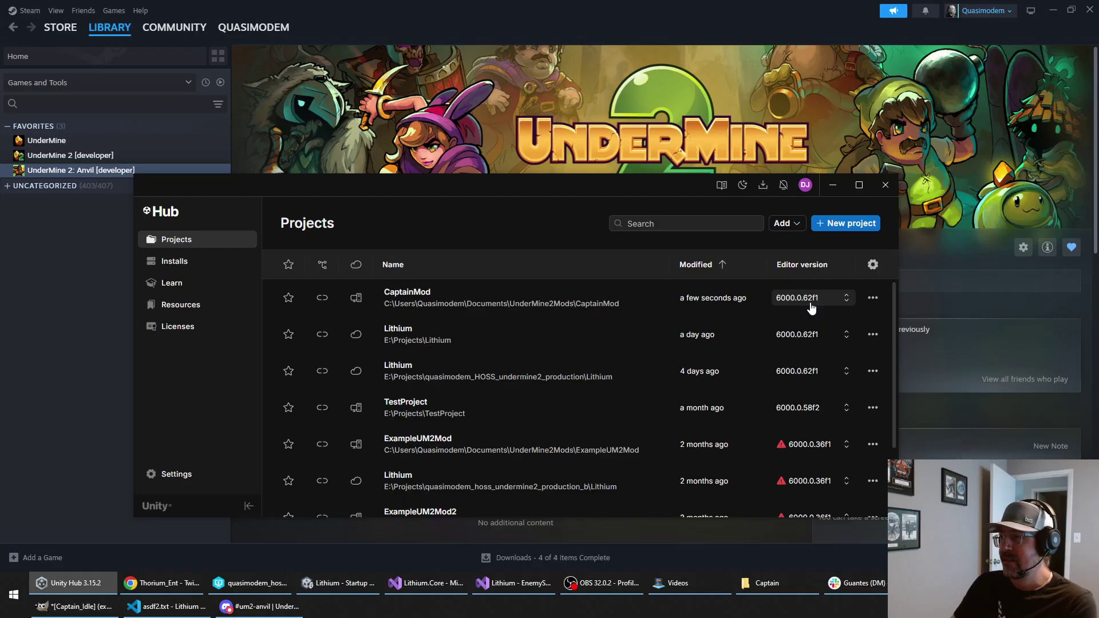
Step: Open the CaptainMod project in the Unity editor
left_click(492, 295)
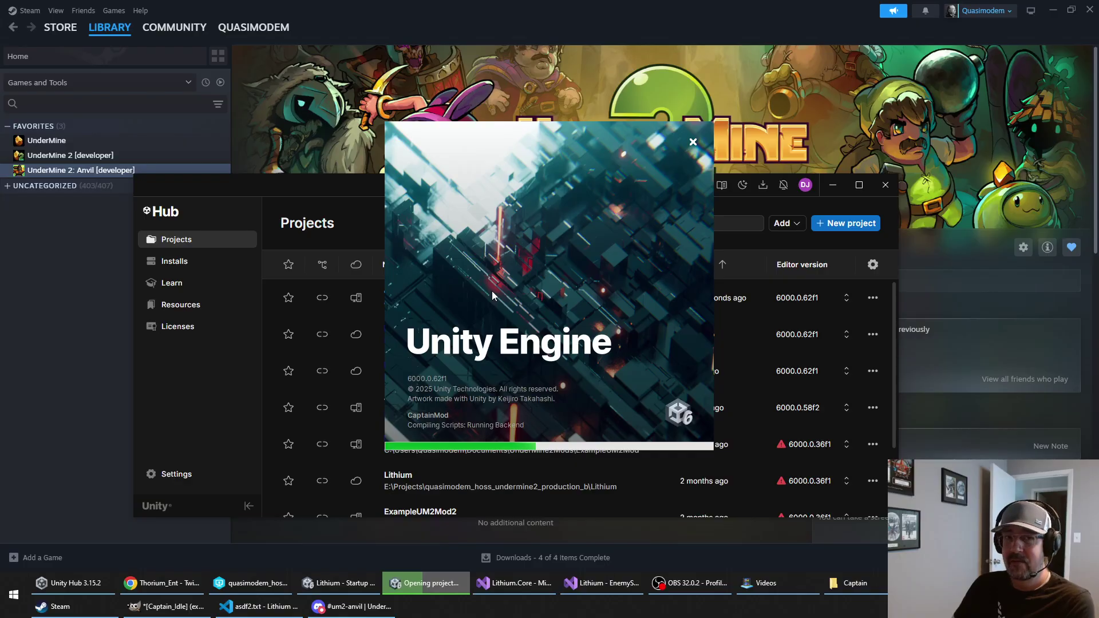
mouse_move(351, 606)
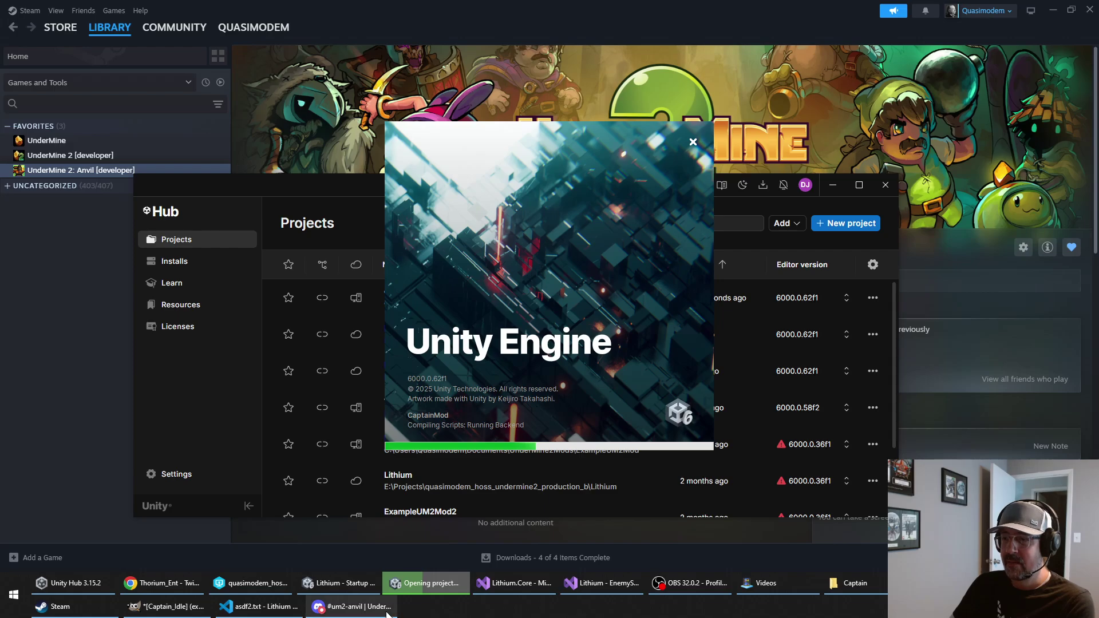
mouse_move(243, 611)
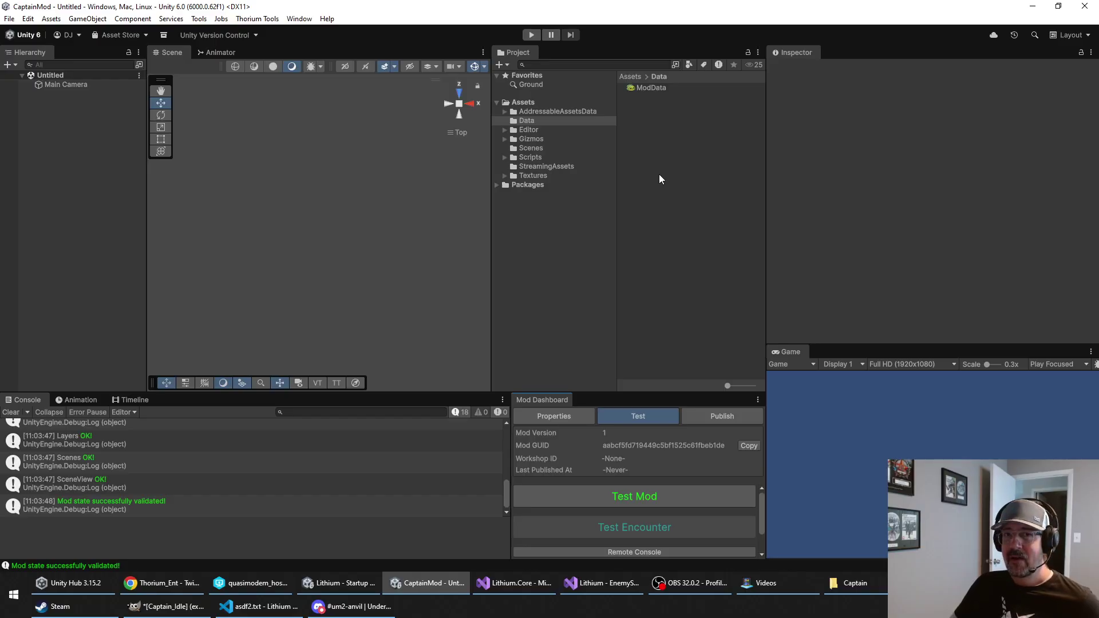
Step: Inspect the ModData asset in the Data folder and show the Mod Dashboard's publishing options
left_click(536, 246)
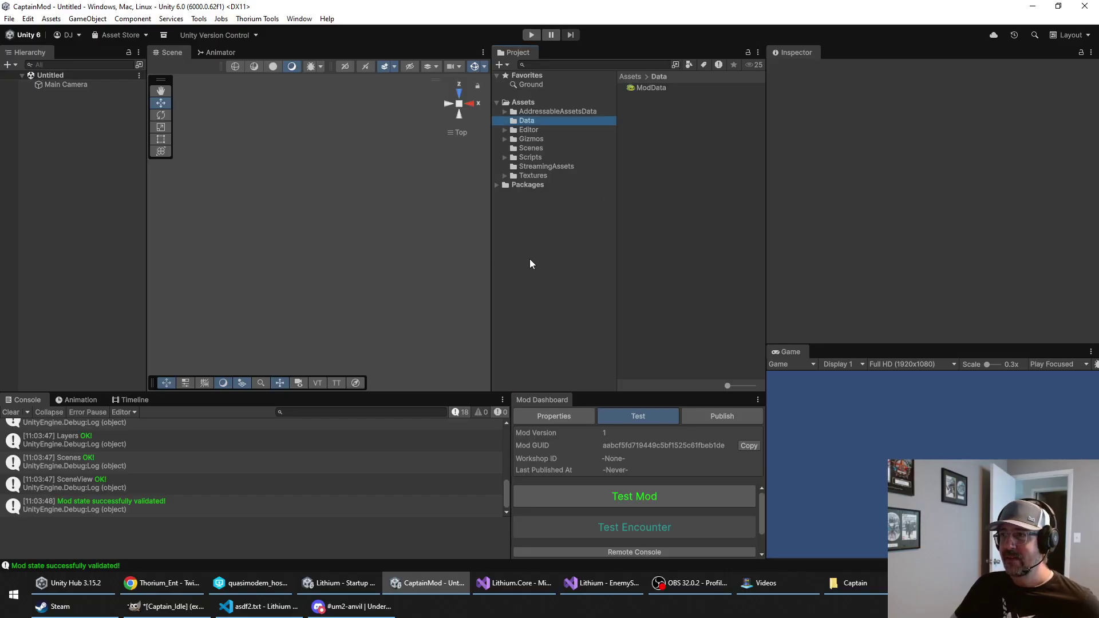
left_click(654, 91)
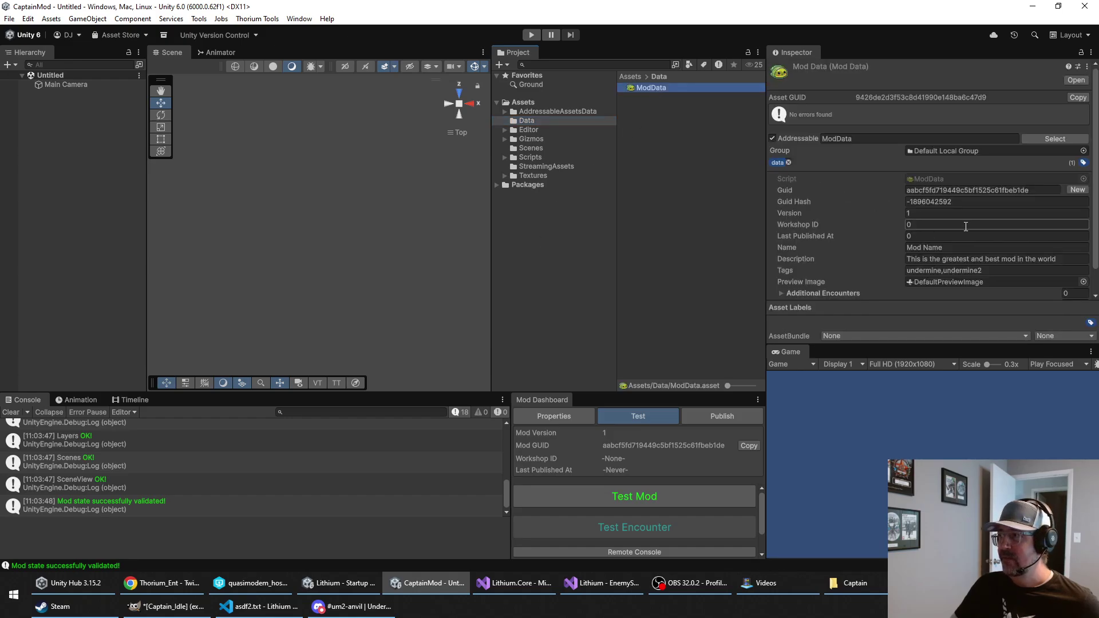
left_click(970, 248)
left_click(964, 257)
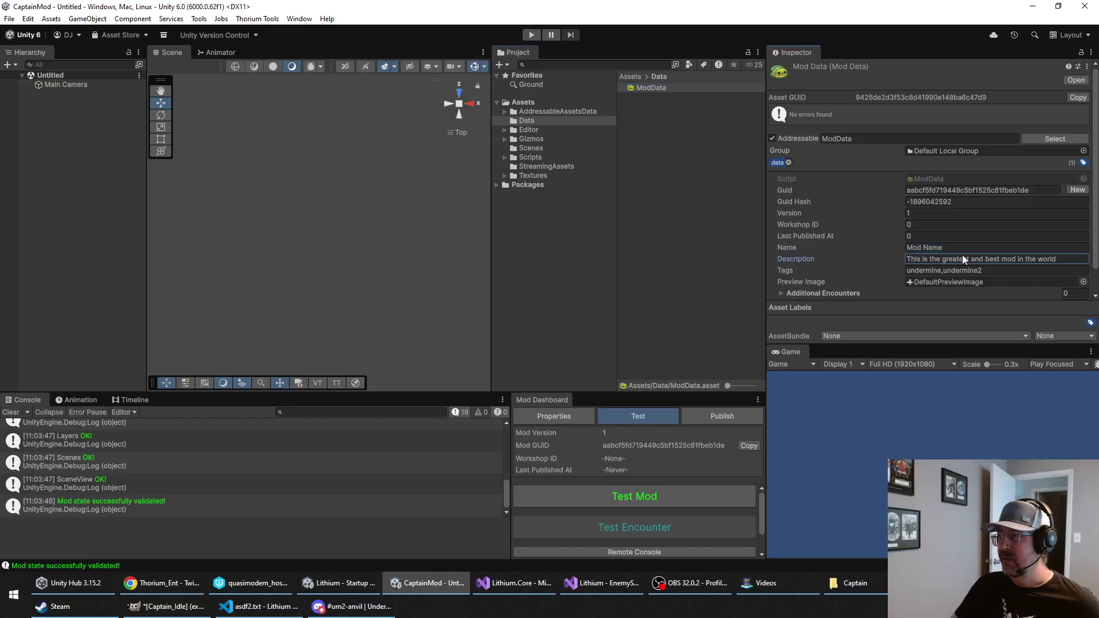
left_click(960, 243)
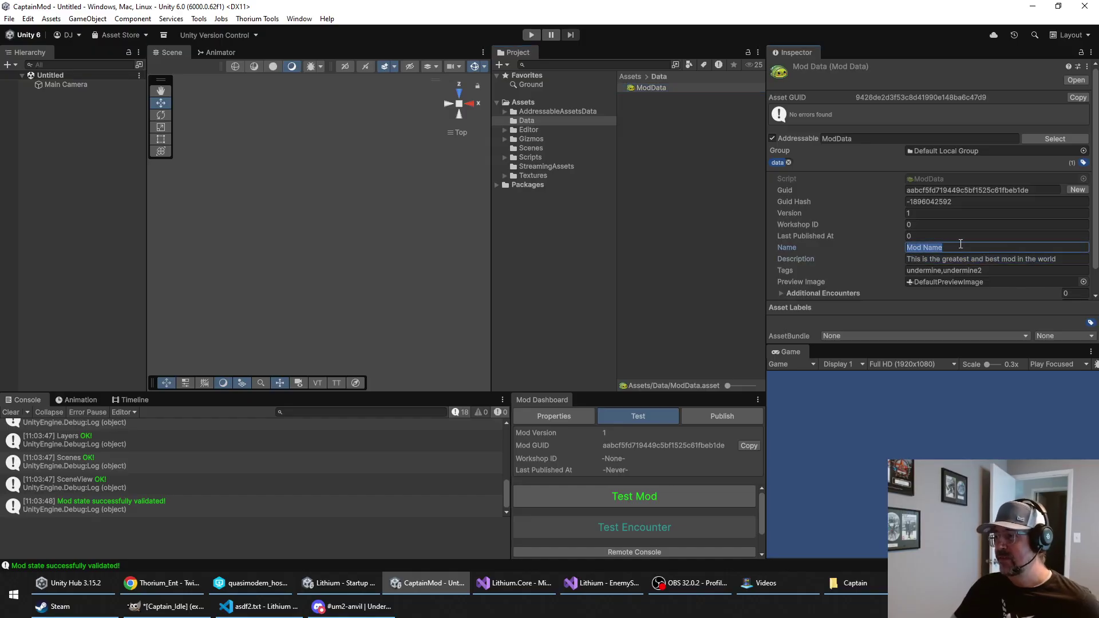
left_click(705, 417)
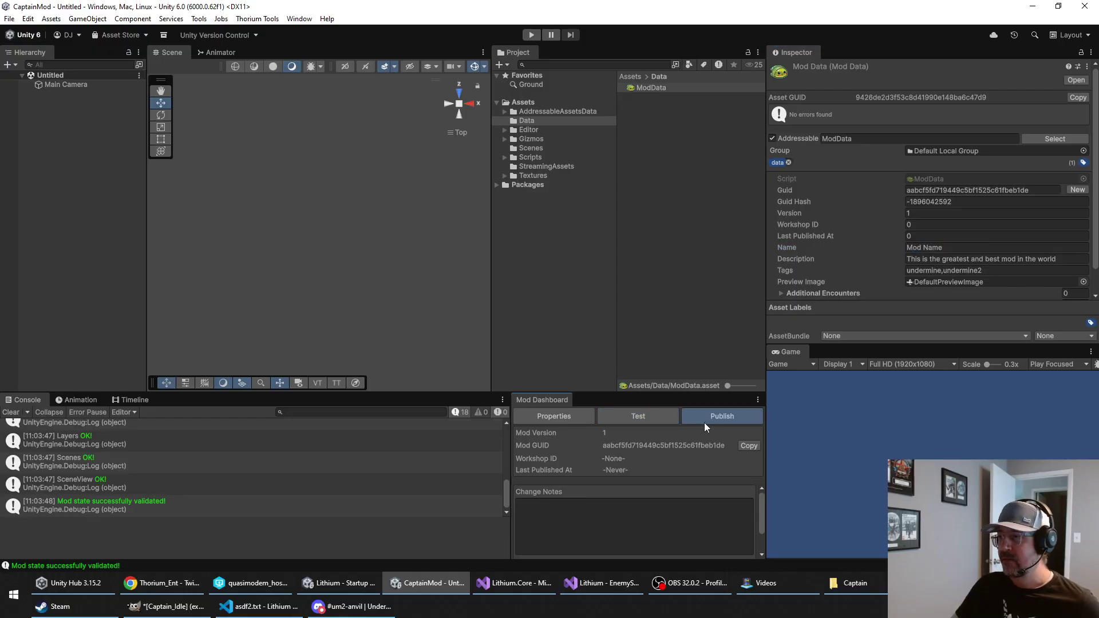
Step: Set the ModData asset's Name to "Captain Mod"
left_click(964, 259)
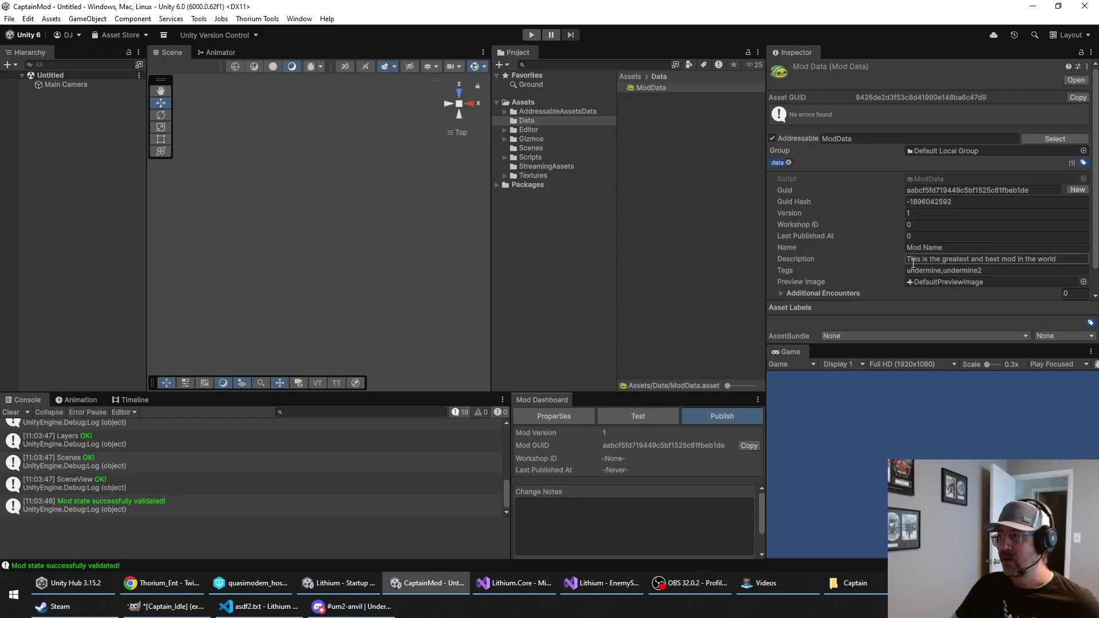
left_click(956, 247)
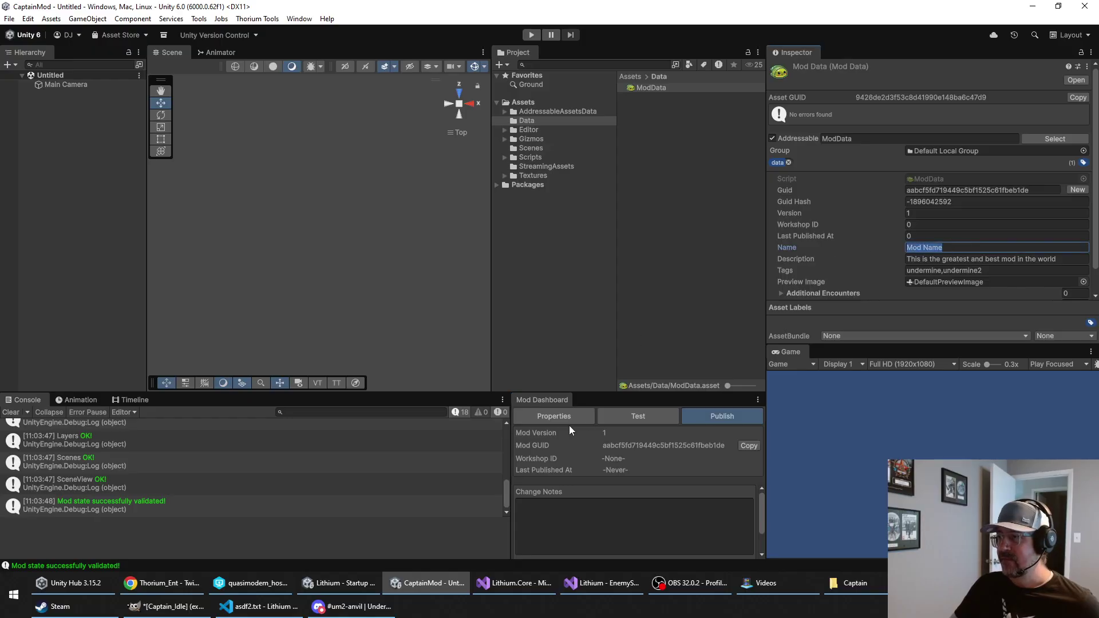
left_click(968, 246)
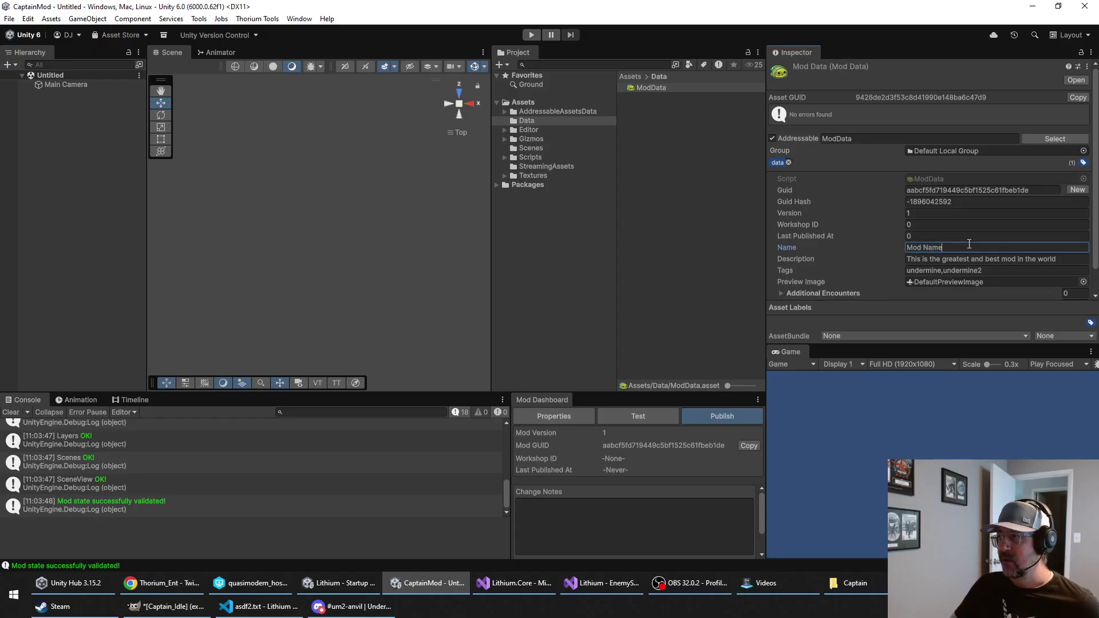
scroll(723, 487, "down", 2)
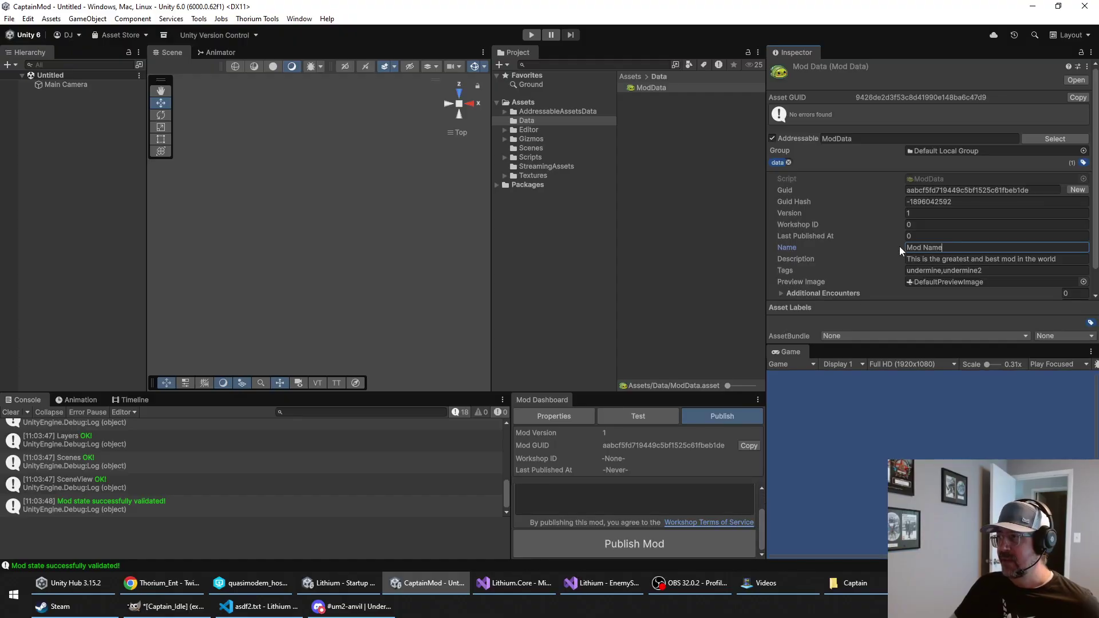
left_click_drag(941, 248, 768, 229)
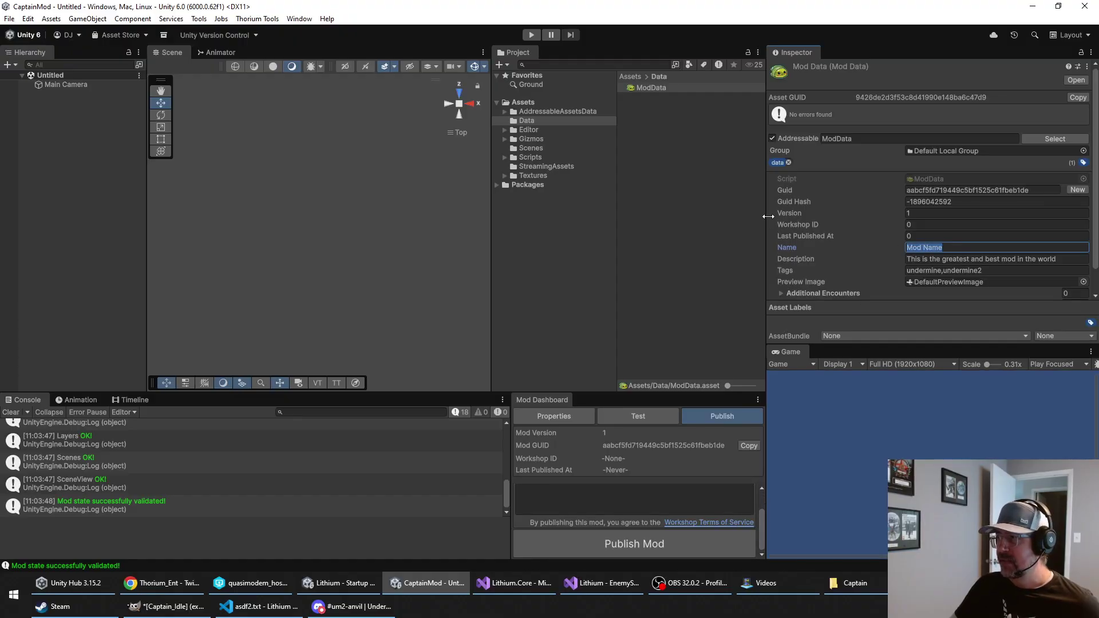
type("C")
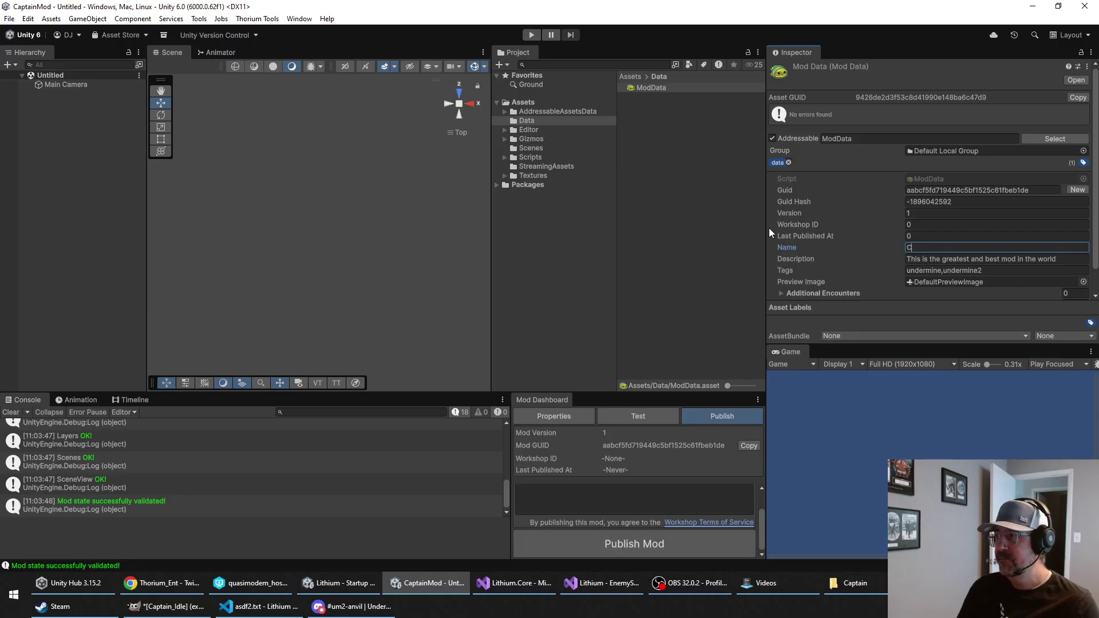
type("aptain Mod")
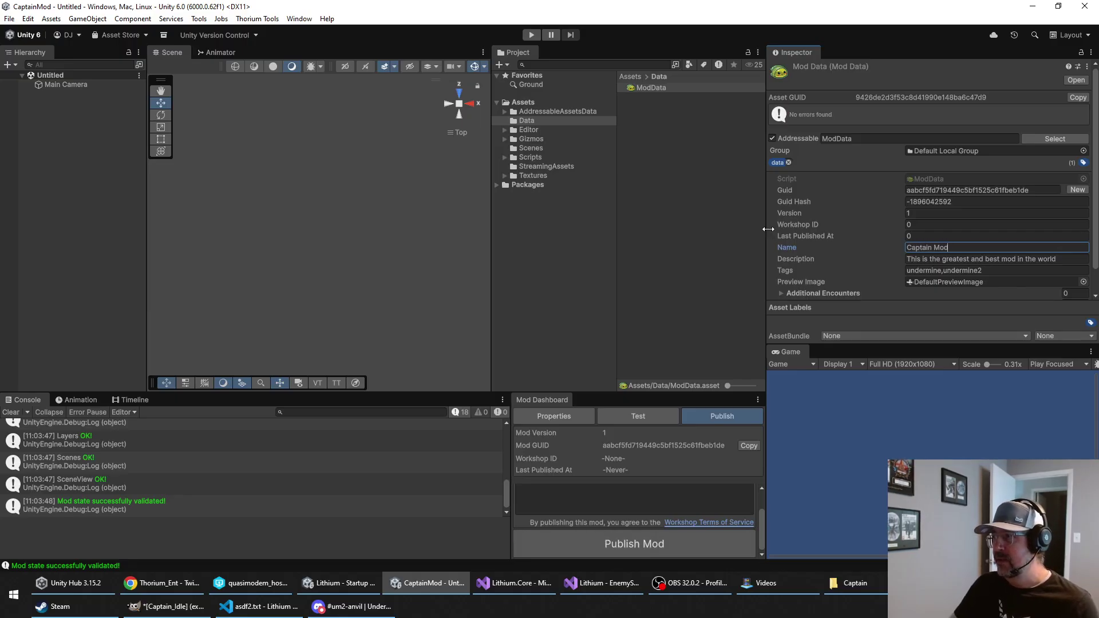
Step: Replace the ModData asset's Description with "I'm the captain now"
double_click(932, 259)
left_click(961, 258)
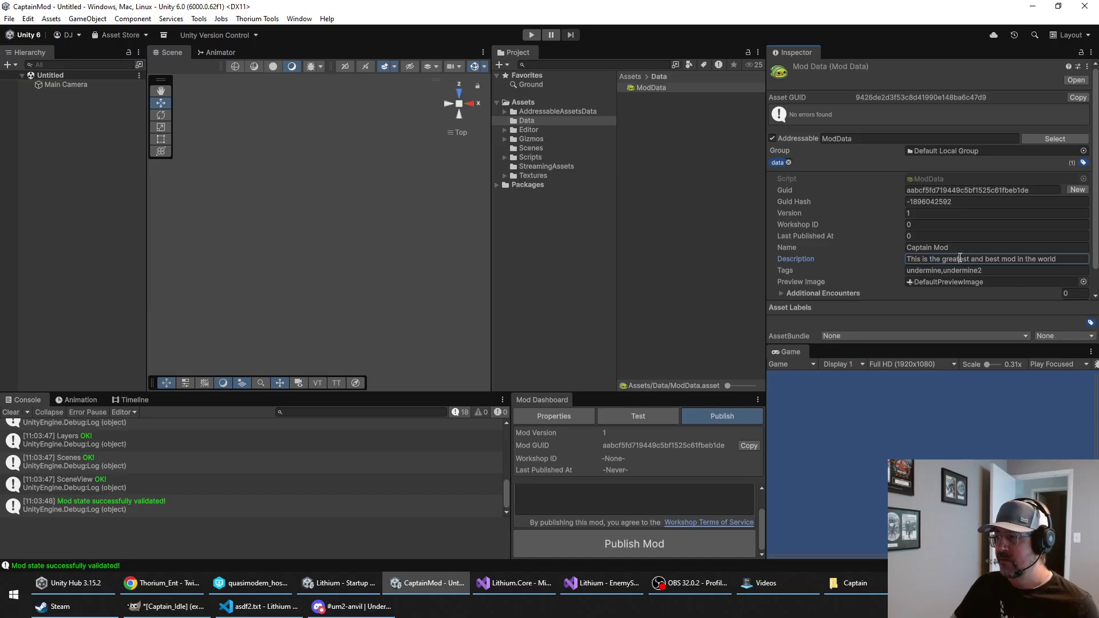
key("ctrl+a")
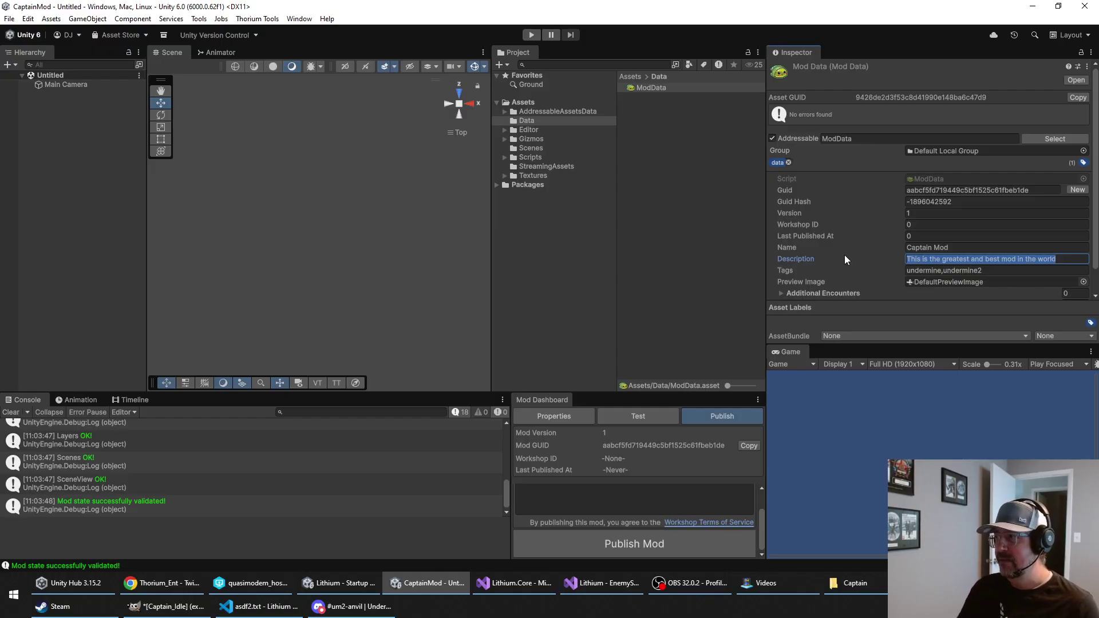
key("BackSpace")
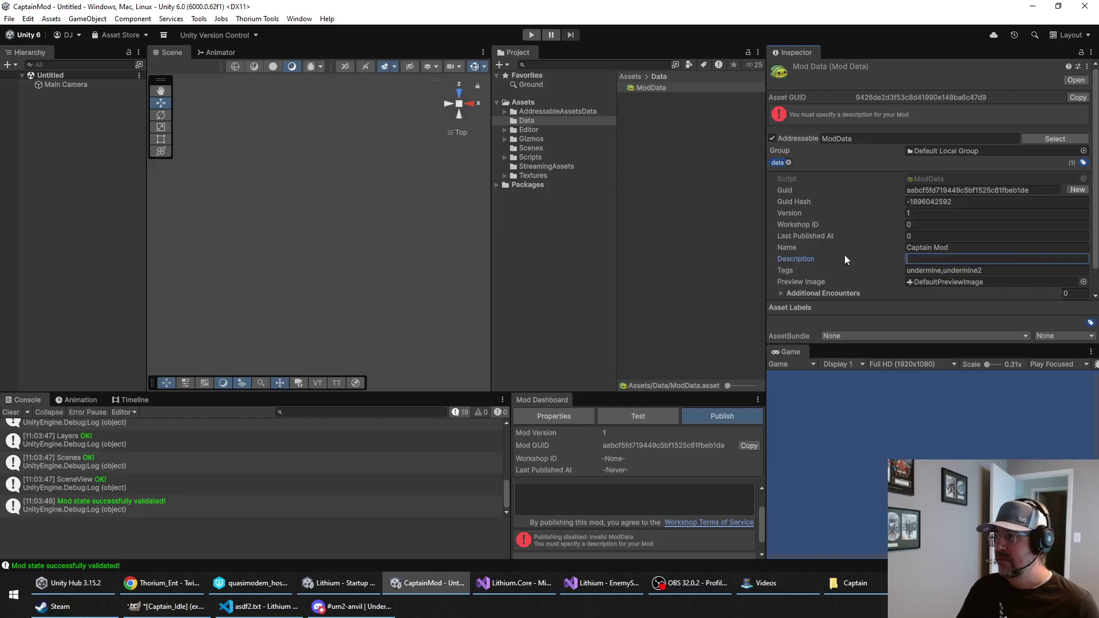
type("I'm ")
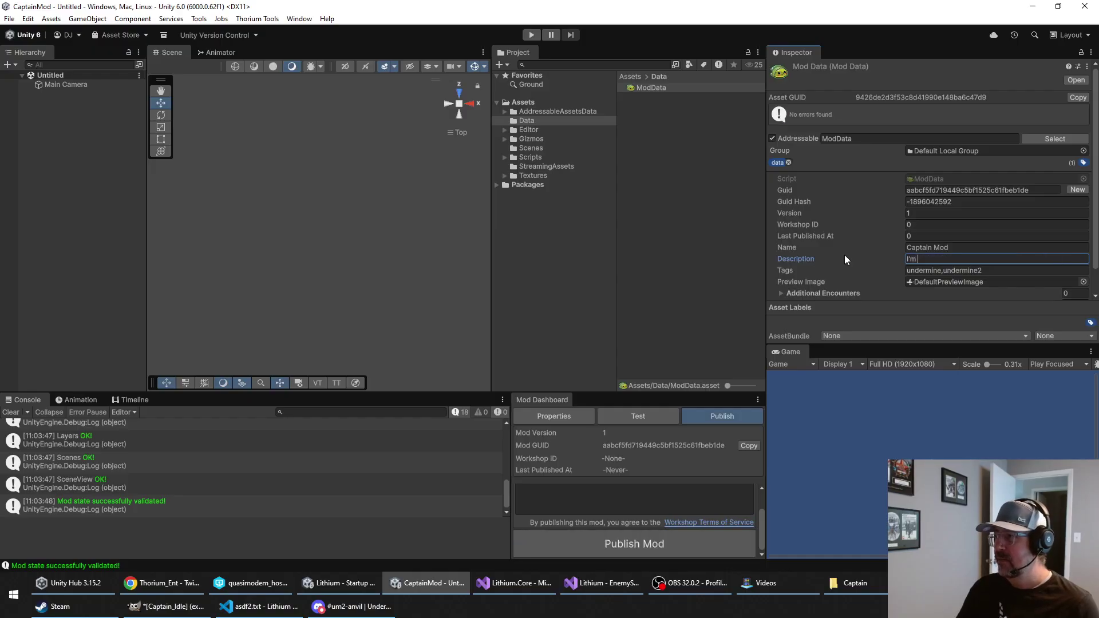
type("the ")
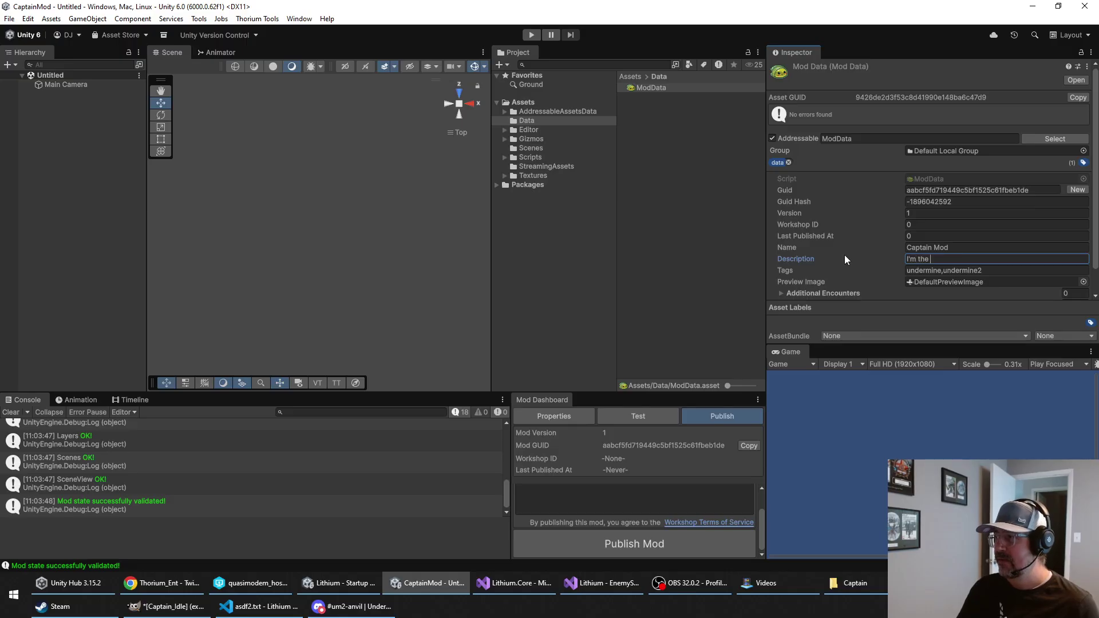
type("captain now")
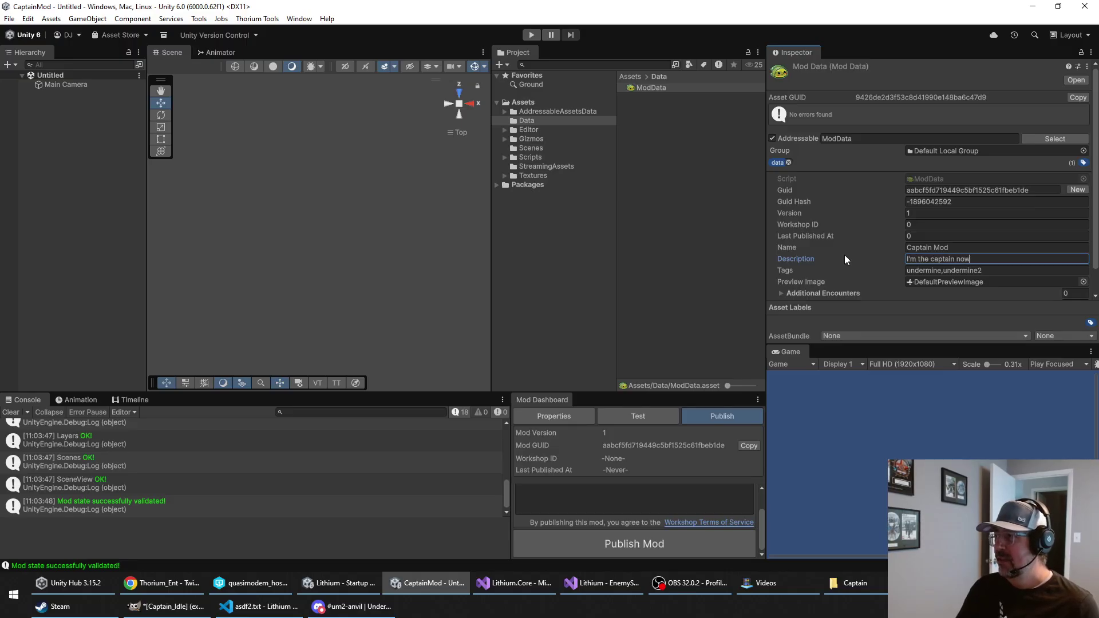
Step: Append "Adds a new Captain enemy to the Dungeons." as a second sentence to the ModData asset's Description and deselect the asset
type(". Adds a ew")
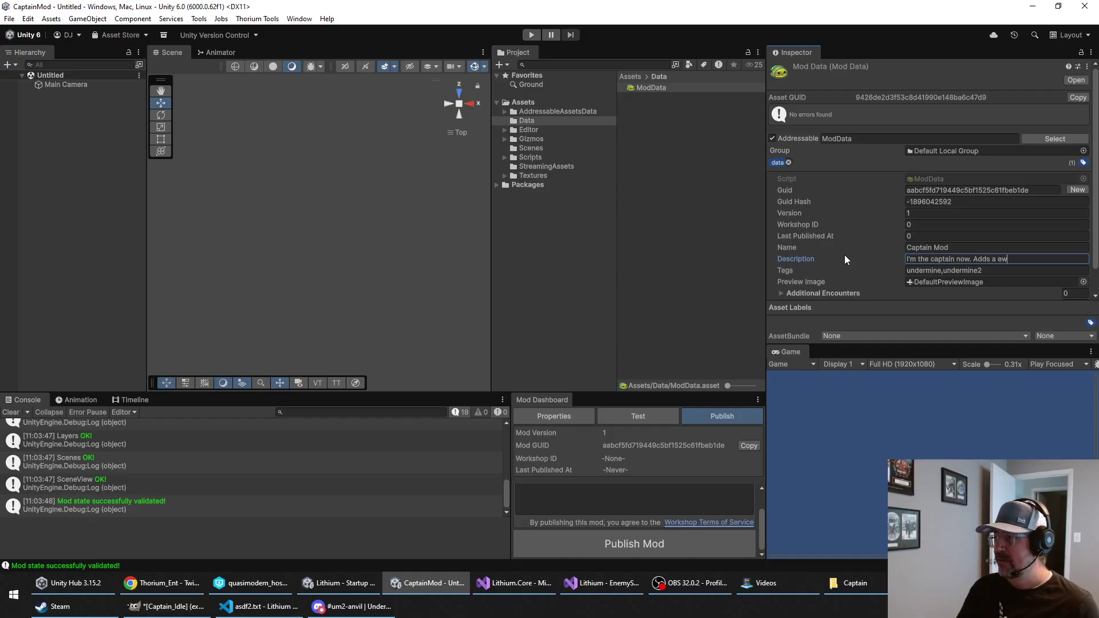
key("BackSpace")
key("BackSpace")
type("new Capt")
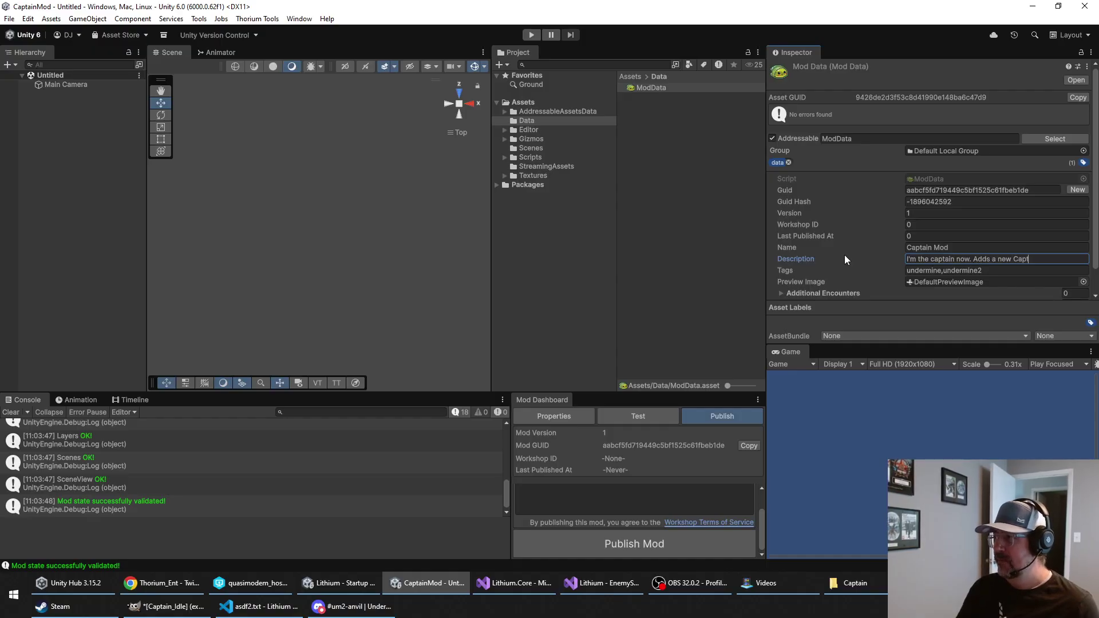
type("ain enemy to the Dungeons.")
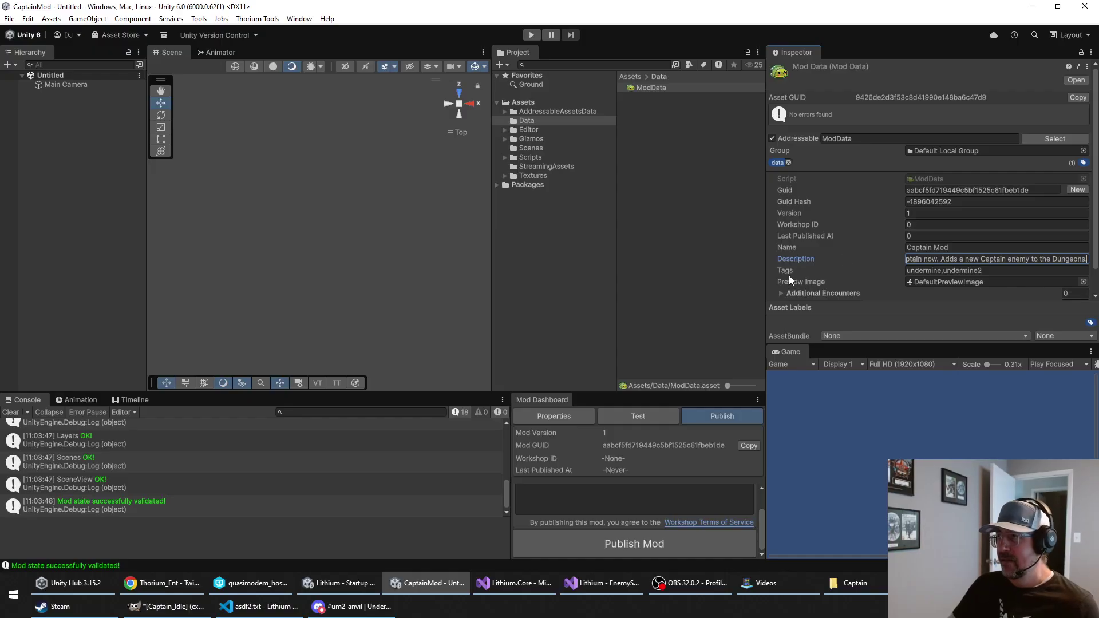
left_click_drag(617, 229, 630, 213)
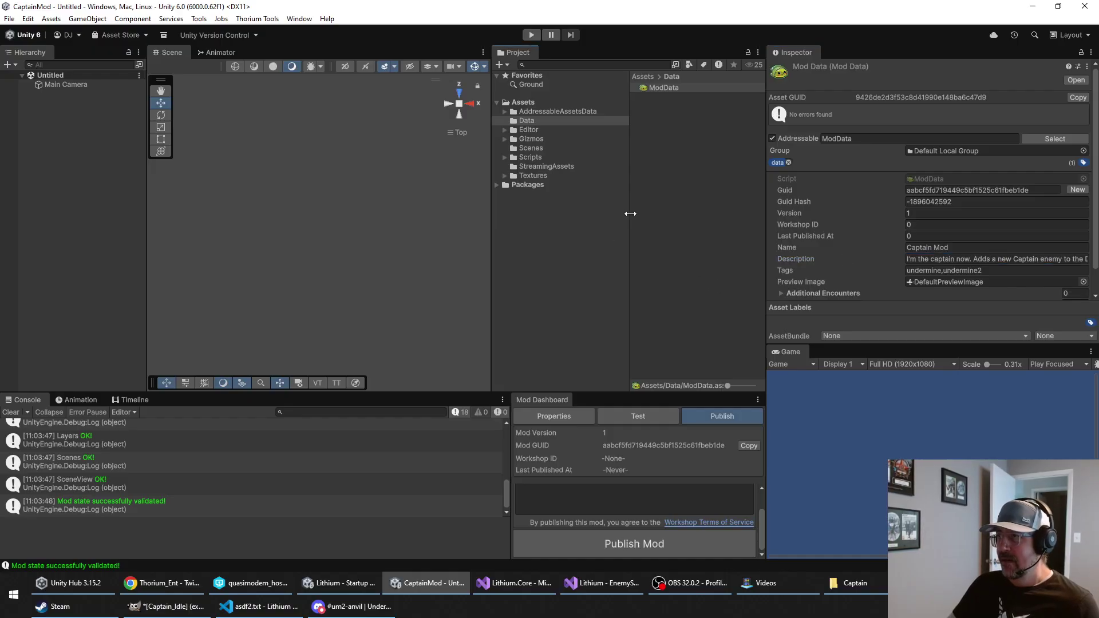
left_click(655, 204)
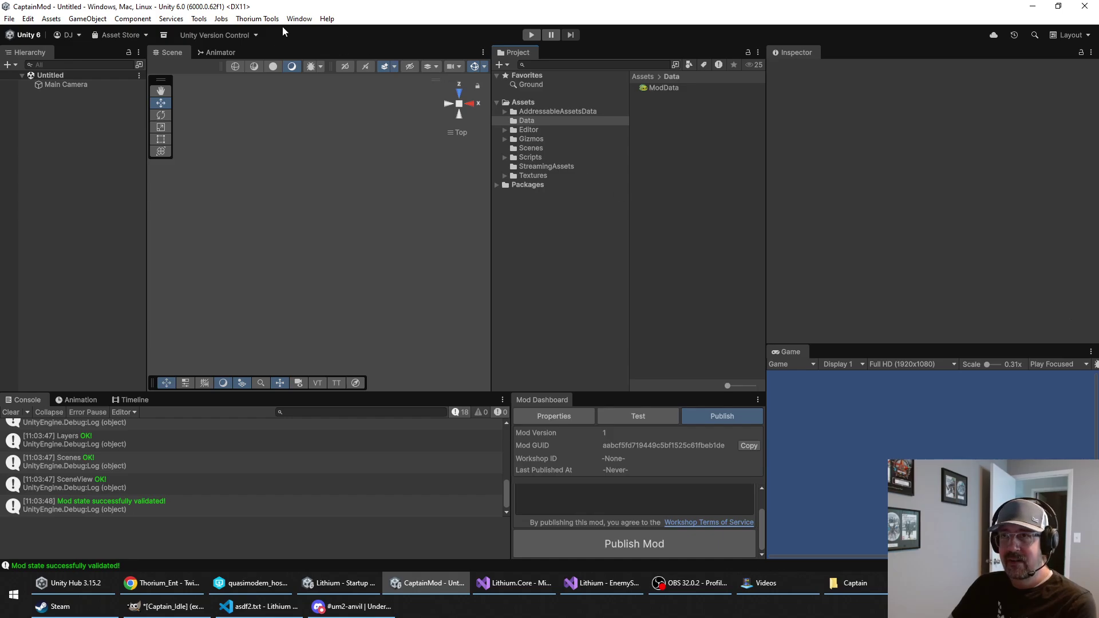
Step: Start a new data object with the Data Wizard, using the existing Footman enemy data as the source to copy from
left_click(258, 19)
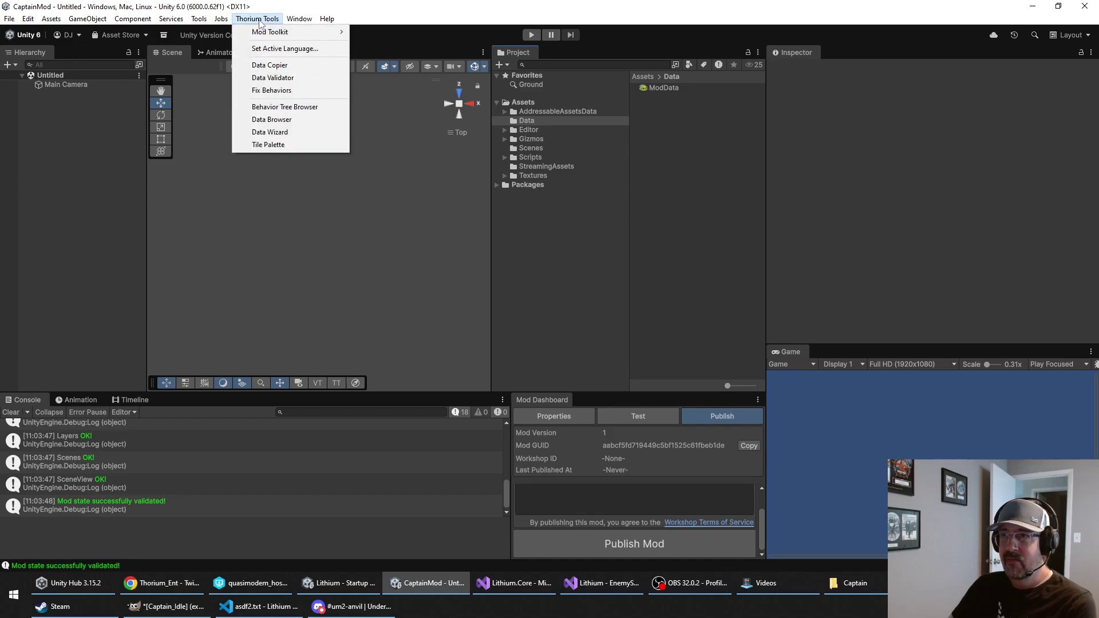
left_click(265, 132)
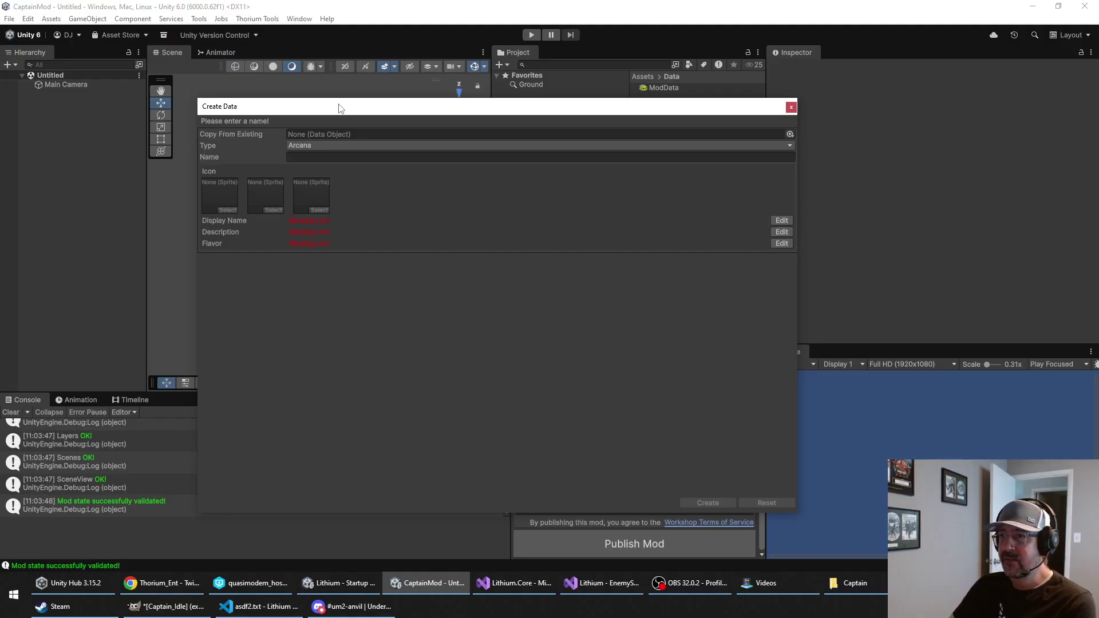
left_click_drag(332, 113, 320, 113)
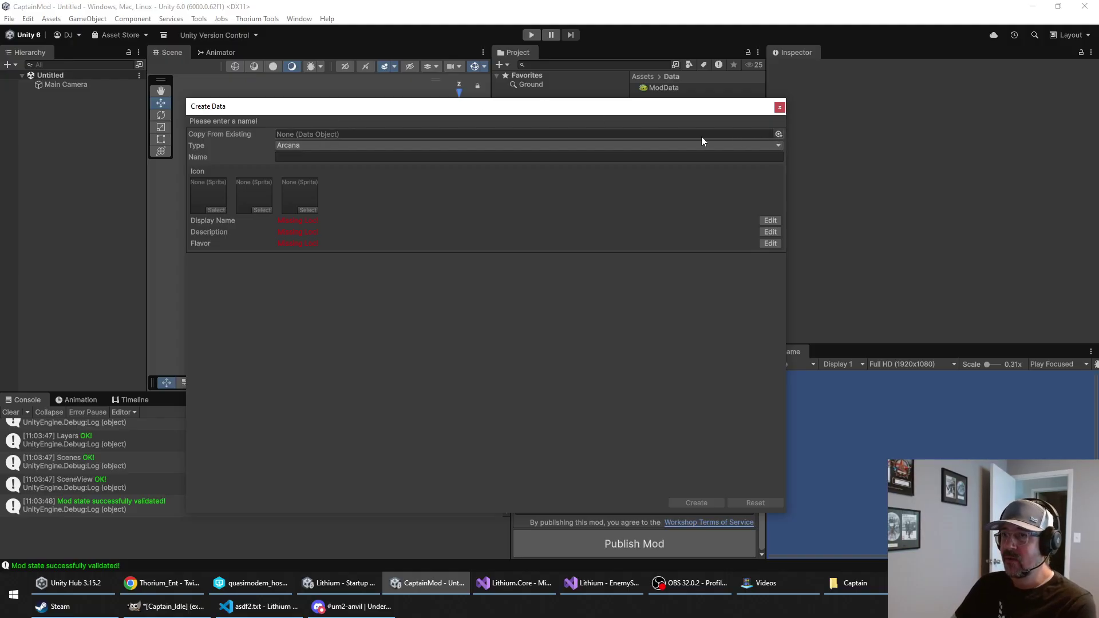
left_click(779, 134)
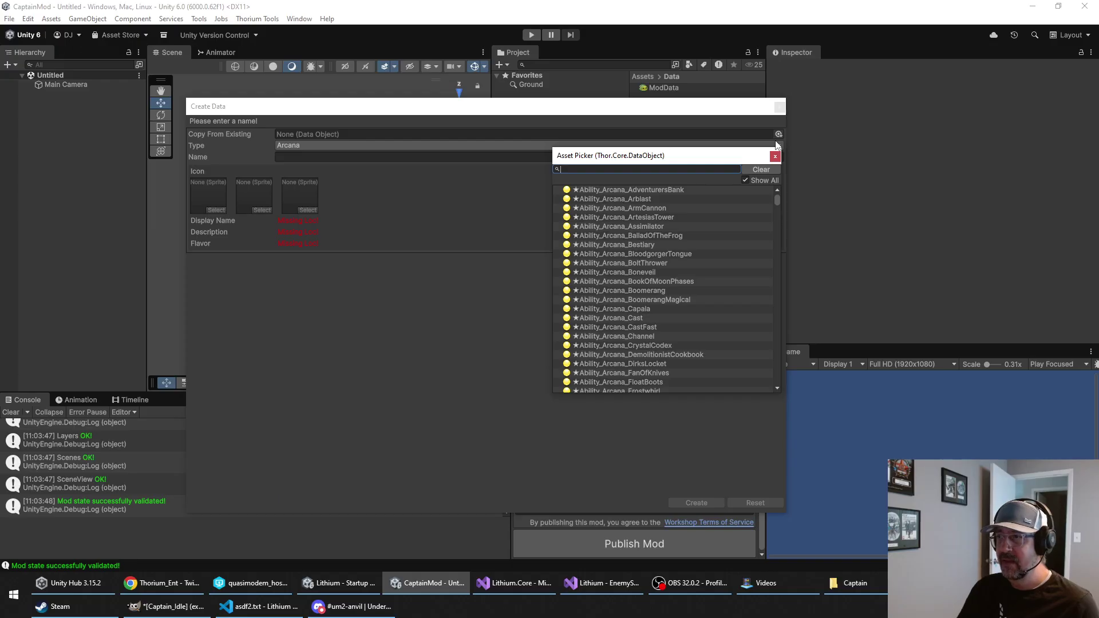
type("footman")
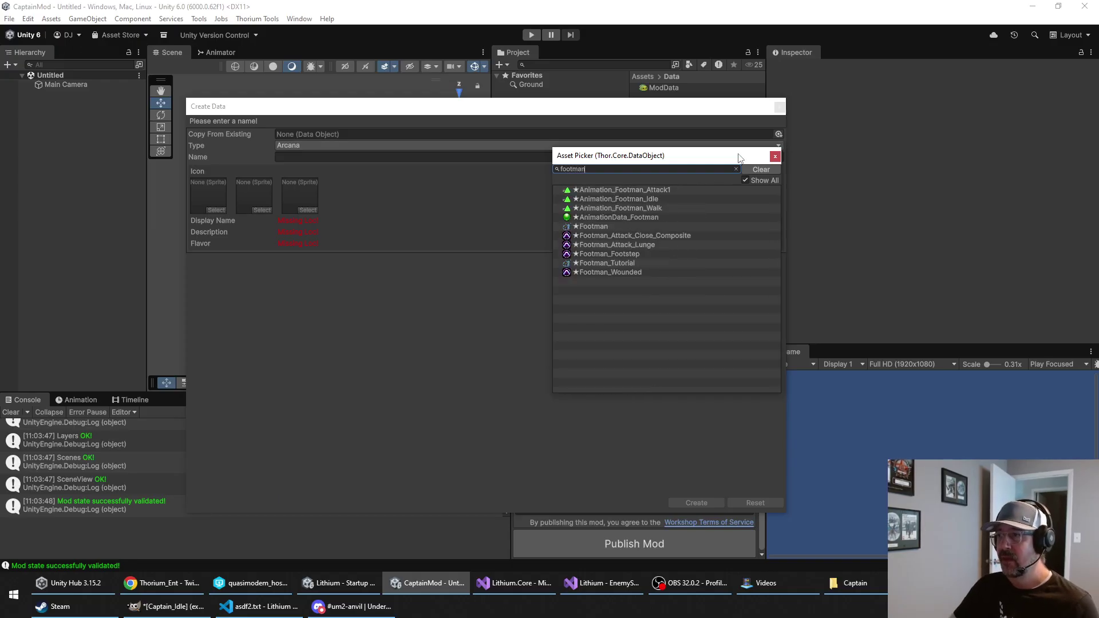
double_click(592, 226)
Step: Name the new enemy data copied from Footman "Captain"
left_click(303, 155)
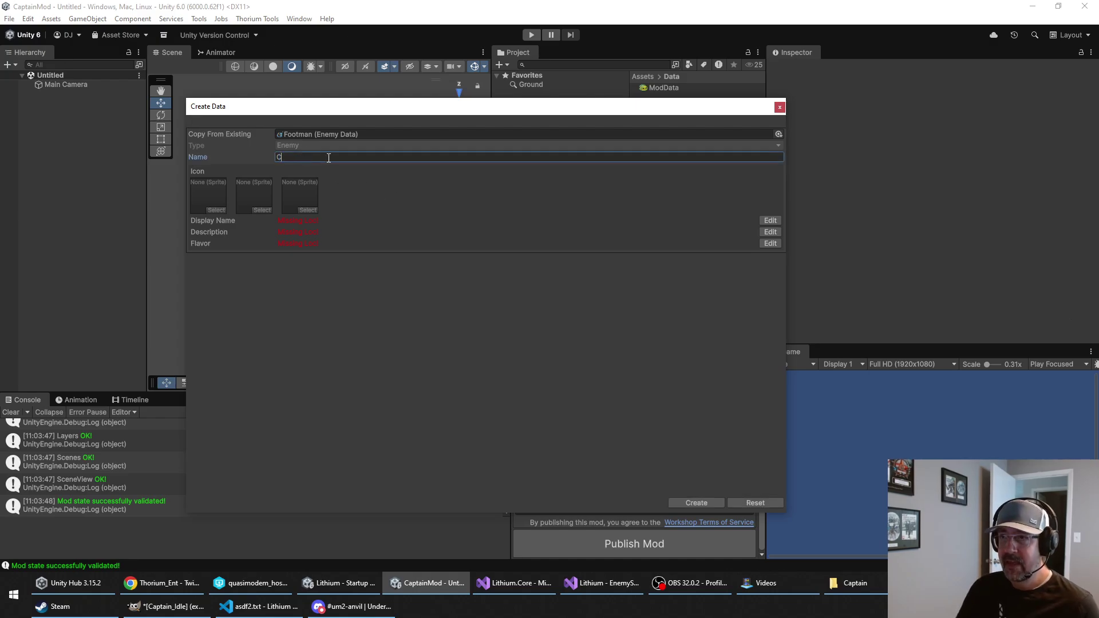
type("Captain")
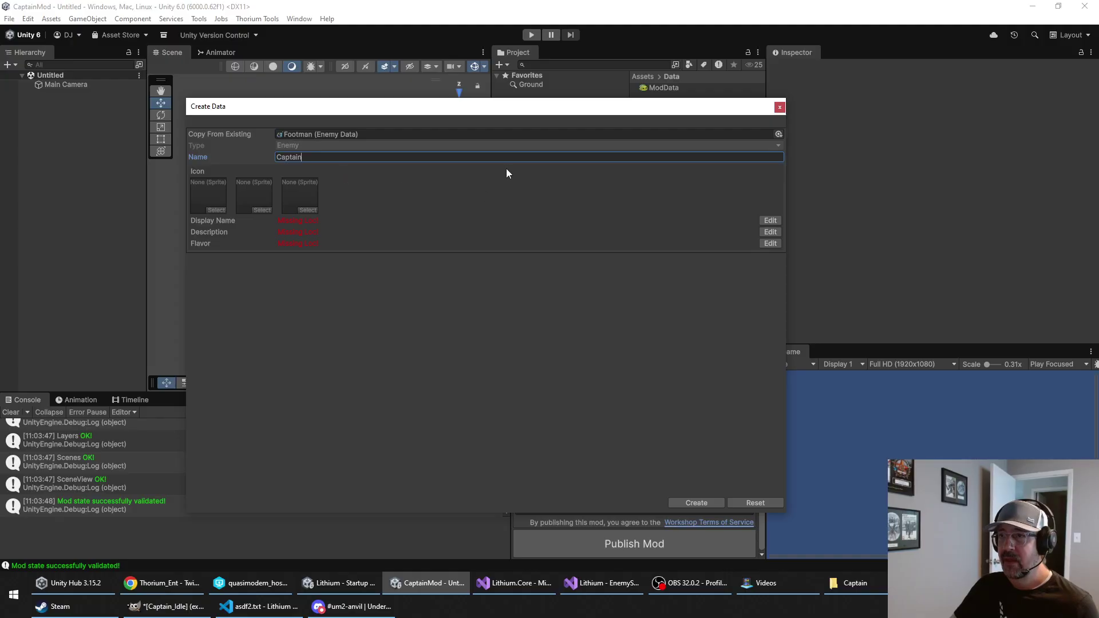
left_click_drag(510, 112, 421, 125)
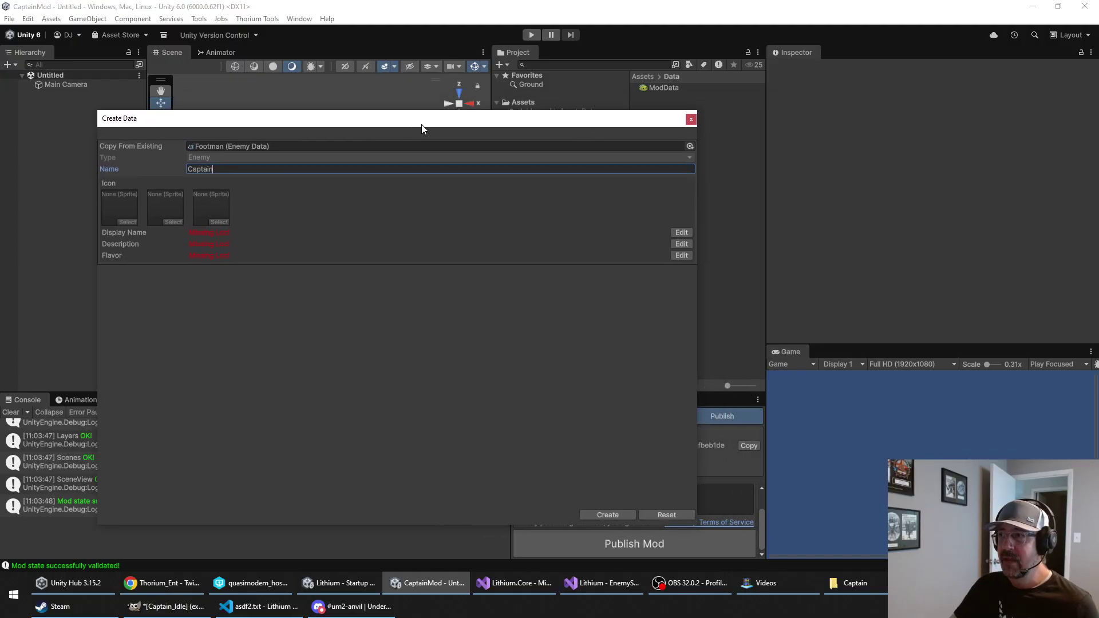
left_click(499, 46)
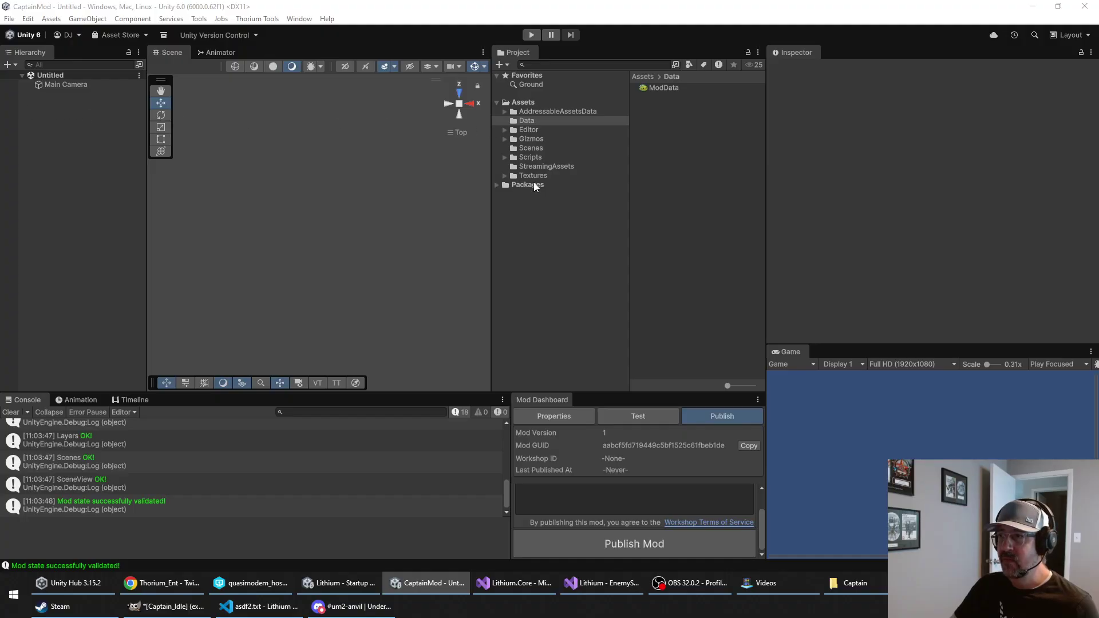
left_click_drag(549, 1, 612, 115)
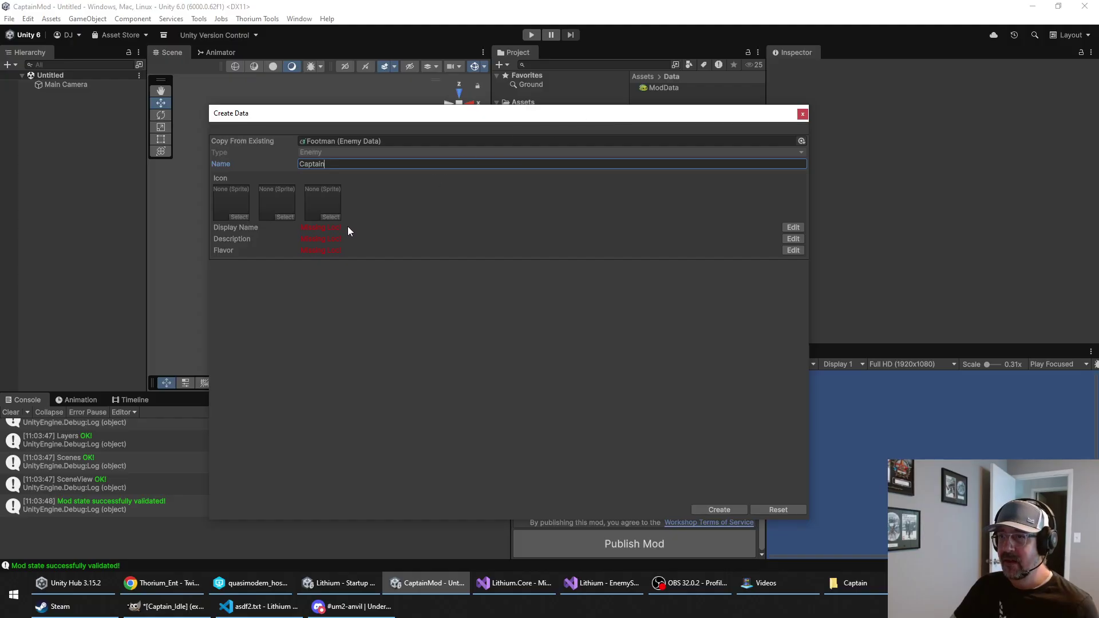
Step: Create the missing Loc Data asset named English from the Display Name's LocID Chooser and close its creation dialog
left_click(799, 227)
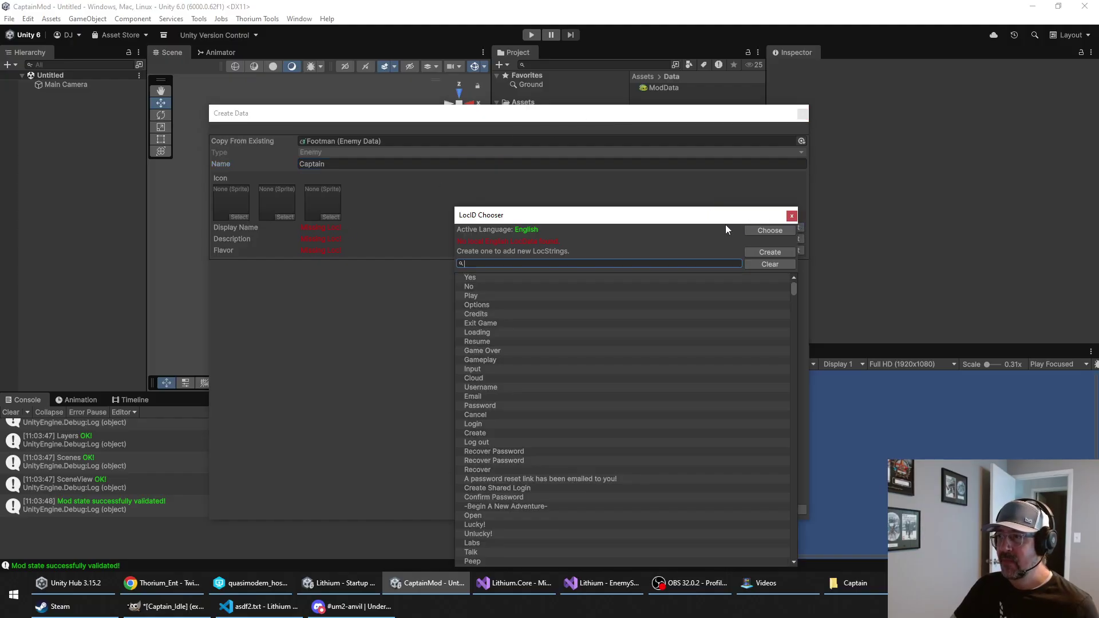
left_click_drag(724, 220, 586, 192)
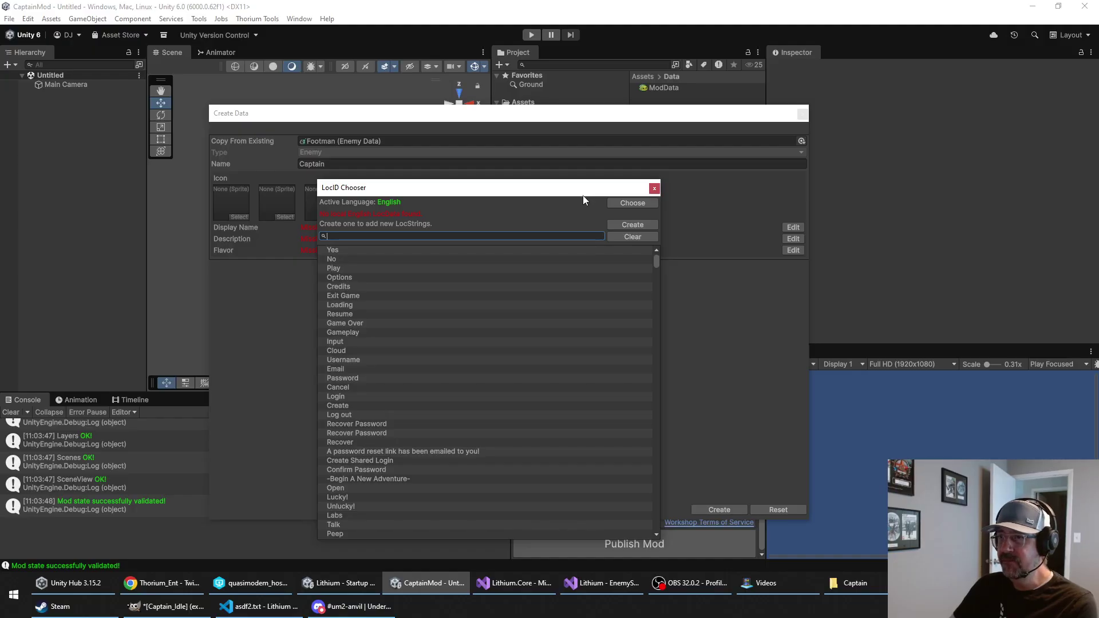
left_click(629, 224)
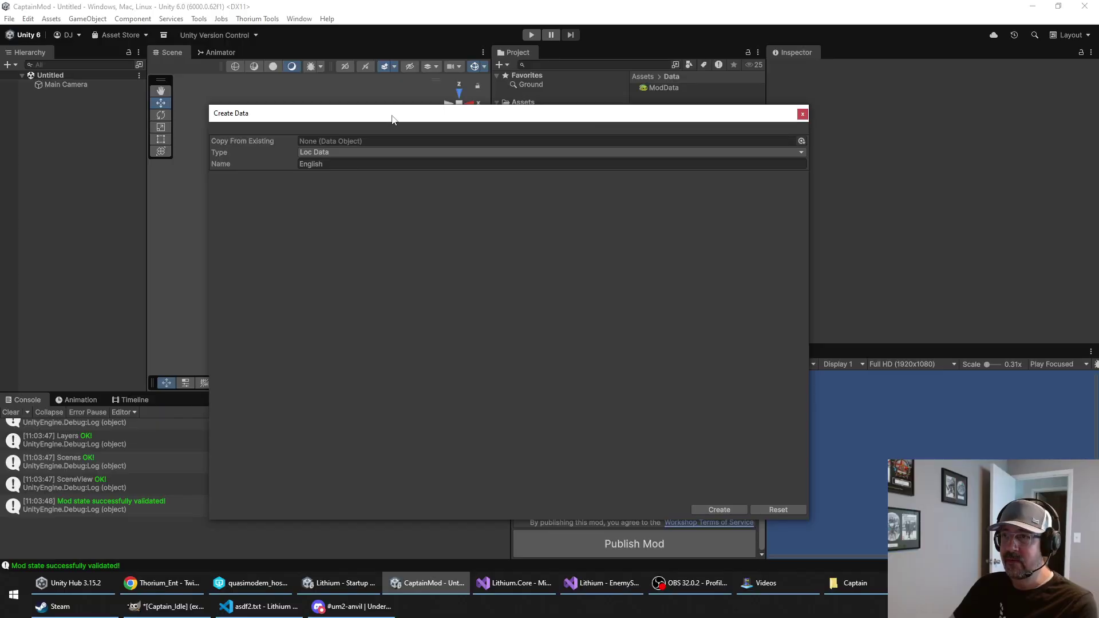
left_click_drag(390, 114, 395, 113)
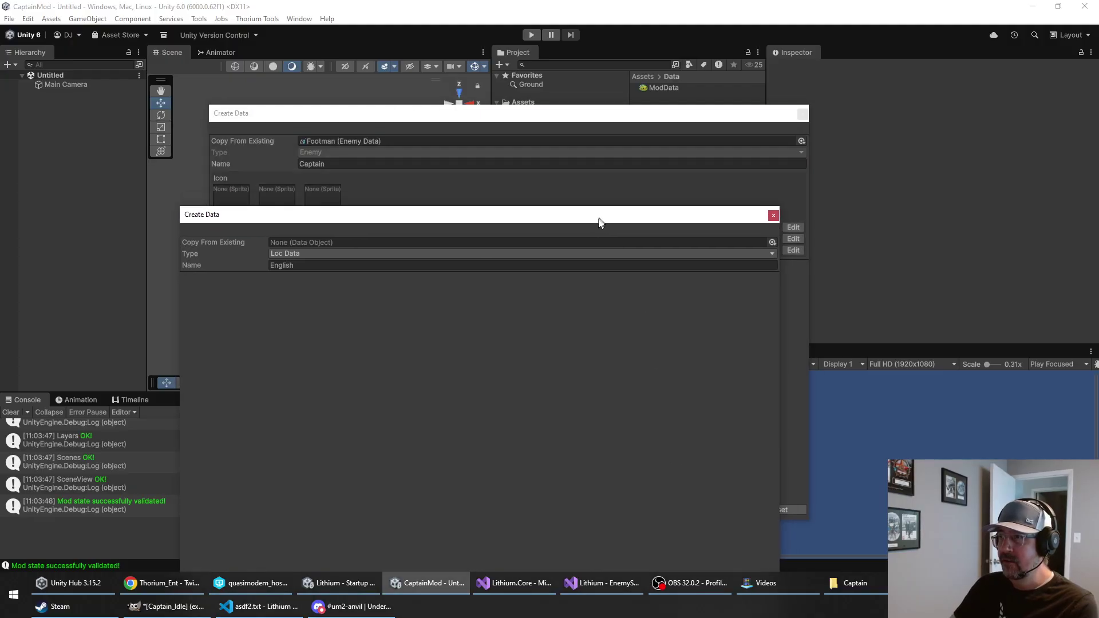
left_click(722, 539)
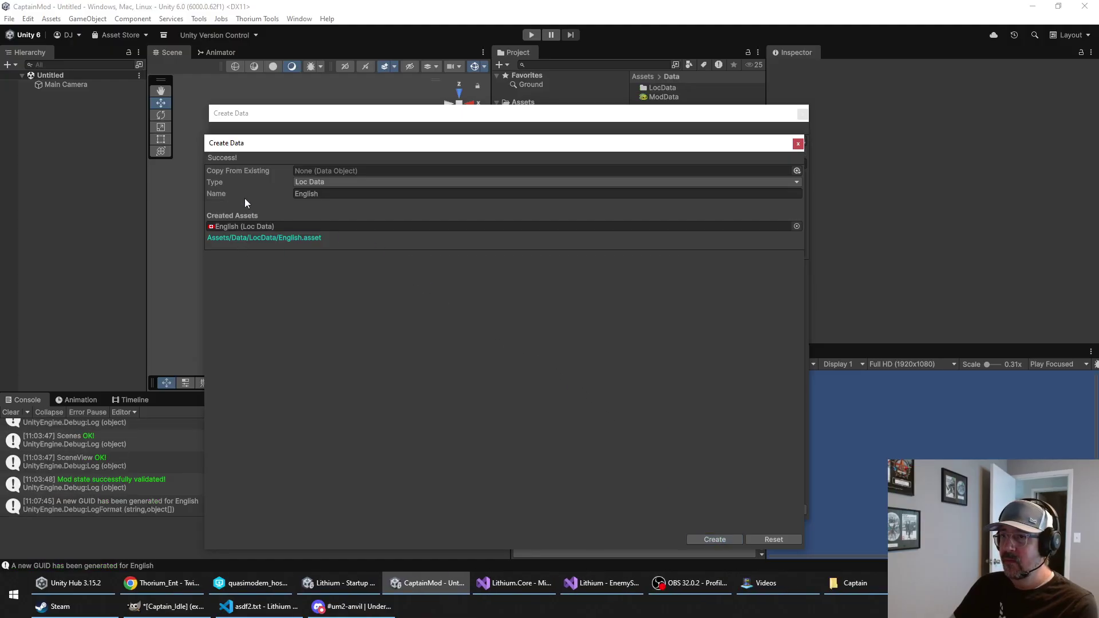
left_click_drag(312, 145, 593, 186)
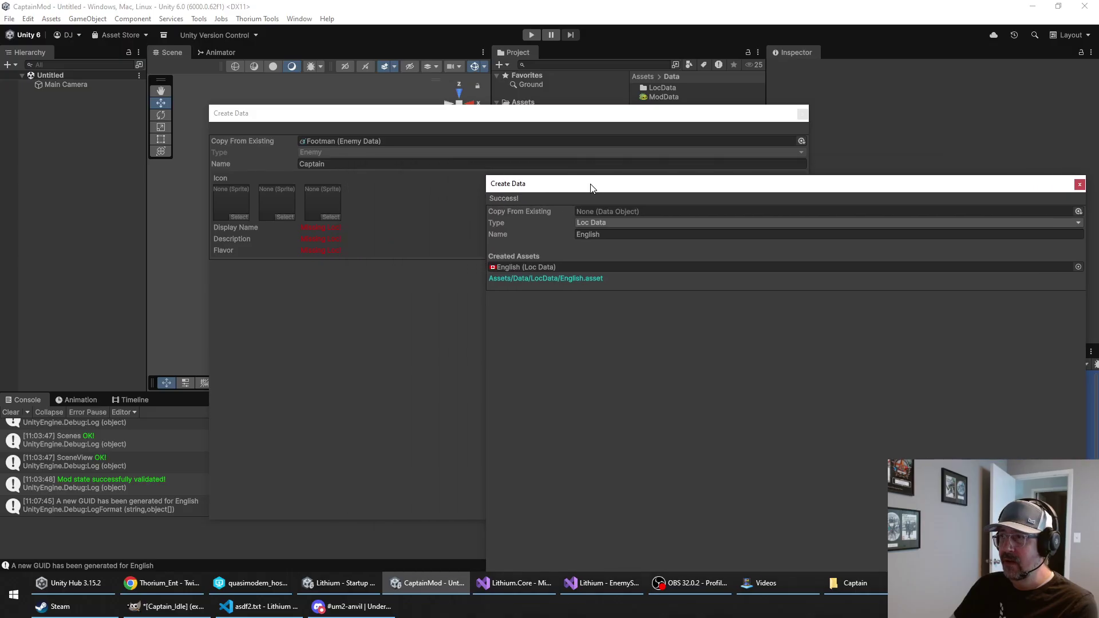
left_click_drag(957, 184, 943, 81)
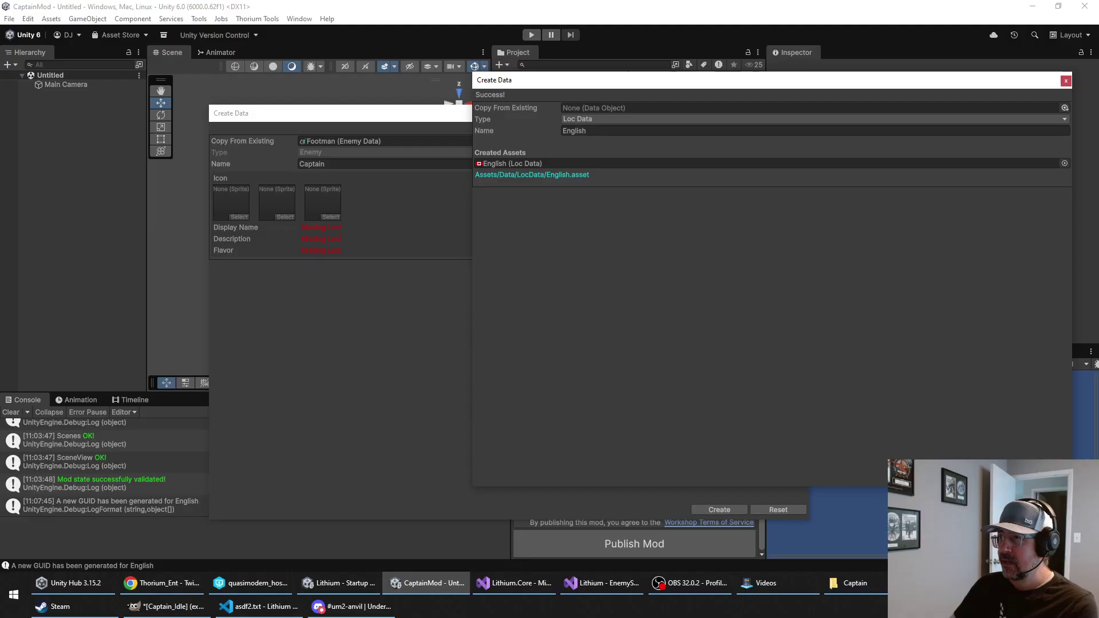
left_click(1064, 81)
Step: Inspect the English Loc Data asset in the Data/LocData folder
left_click_drag(687, 122, 503, 243)
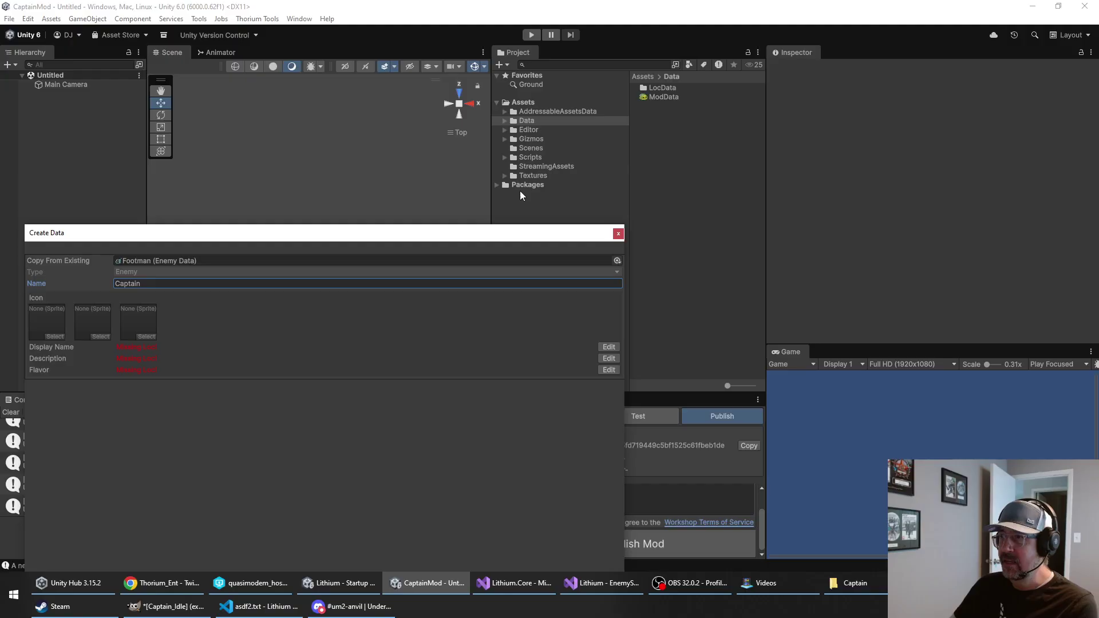
left_click(510, 124)
left_click(504, 121)
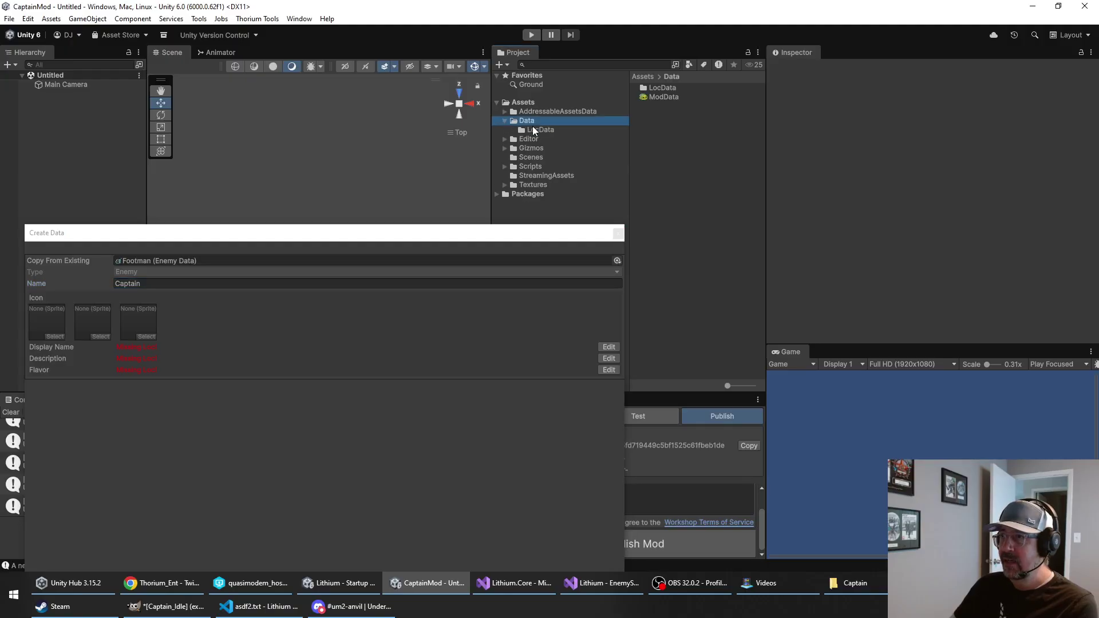
left_click(543, 129)
left_click(658, 88)
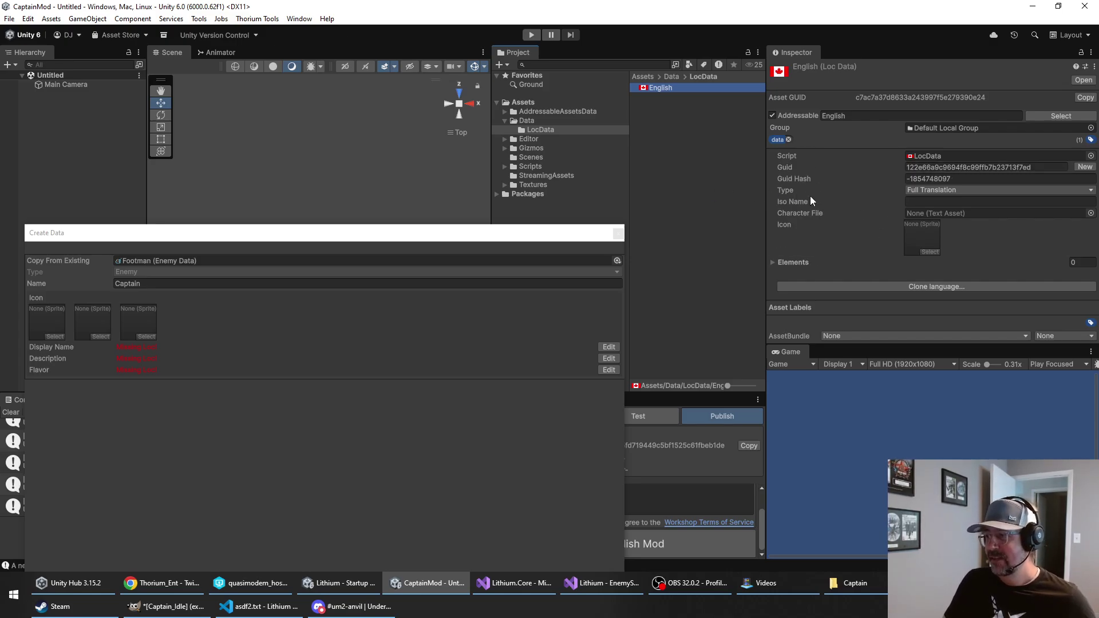
Step: Add the text "Captain" to the English Loc Data and assign it as the new enemy's Display Name
left_click_drag(385, 233, 472, 166)
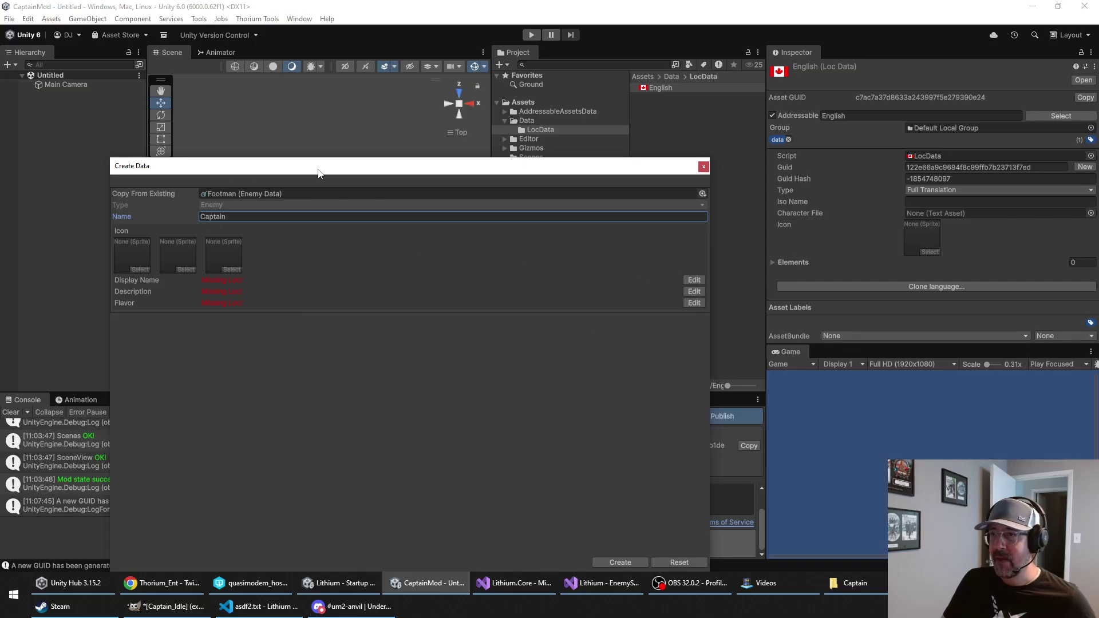
left_click_drag(318, 173, 377, 155)
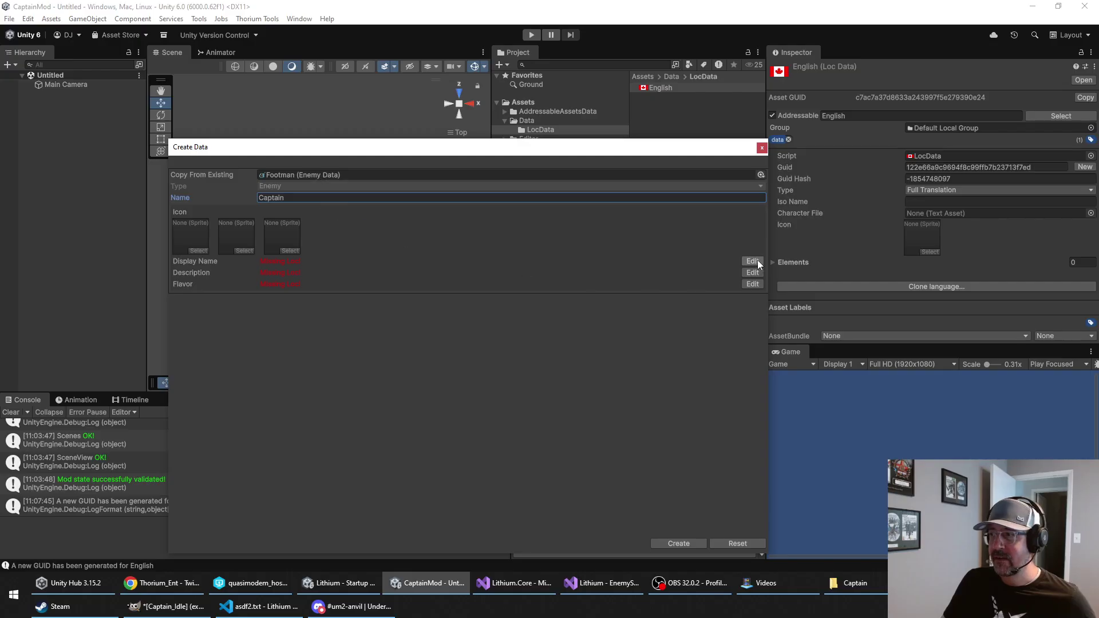
left_click(758, 261)
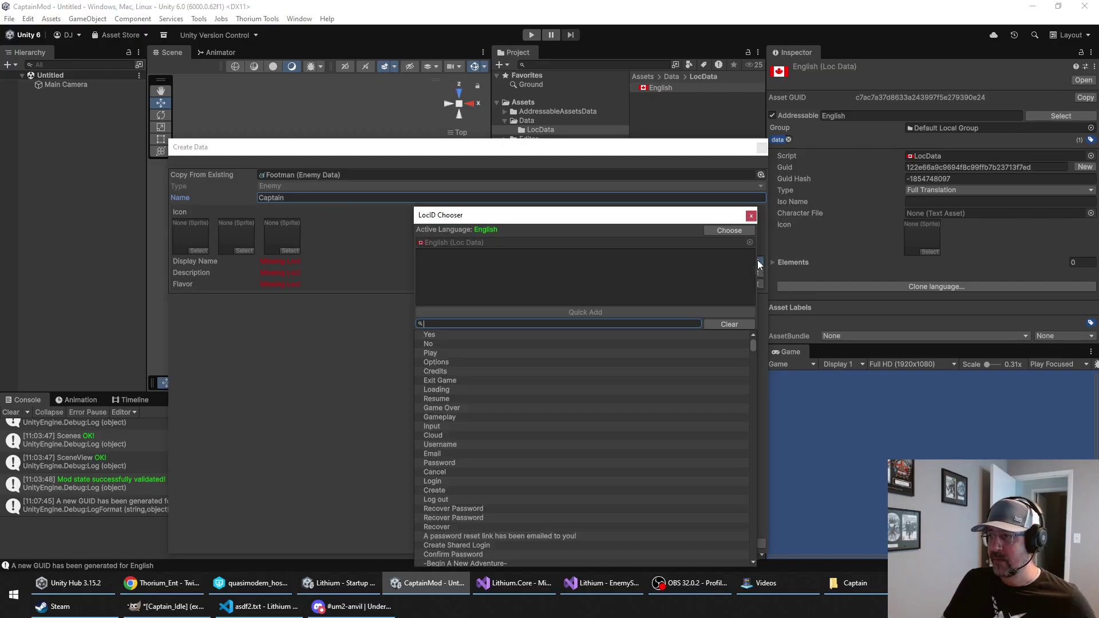
left_click(596, 261)
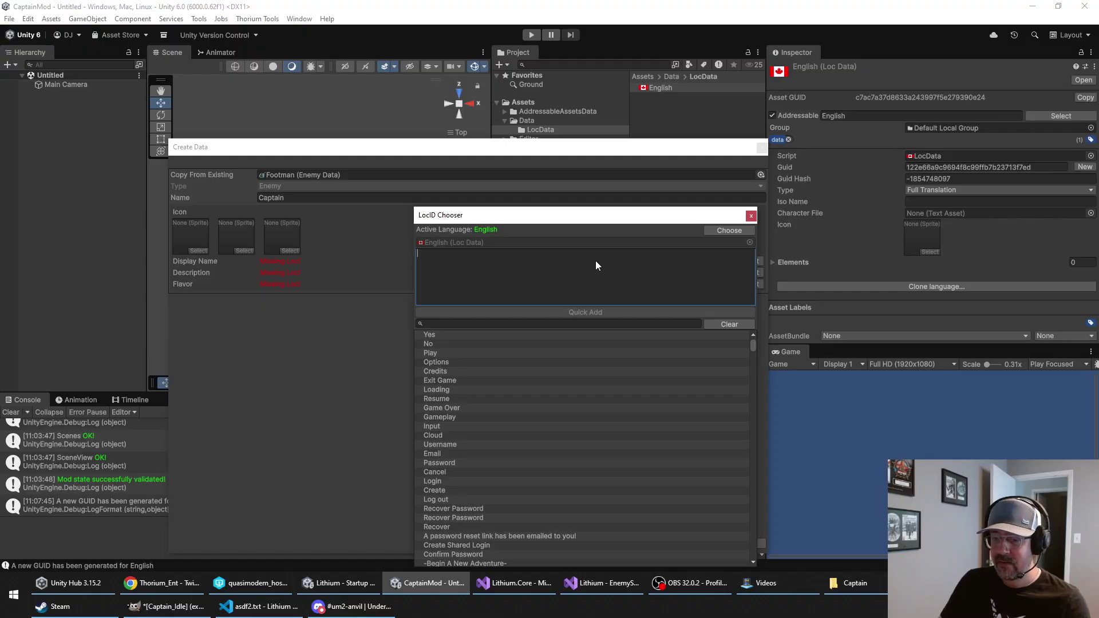
type("Captain")
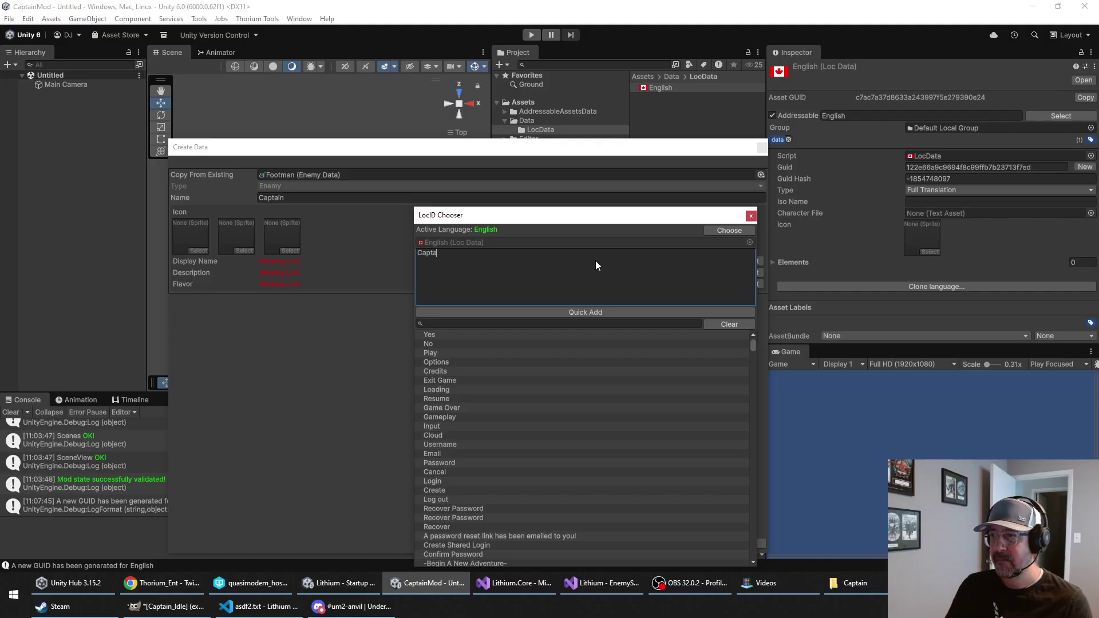
left_click(584, 312)
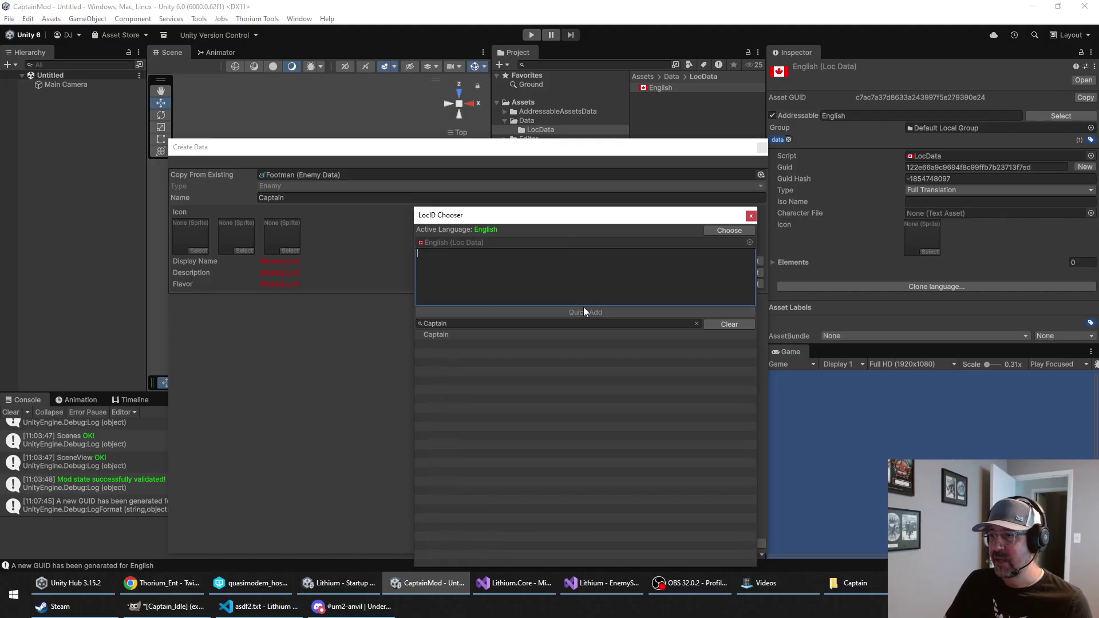
double_click(440, 335)
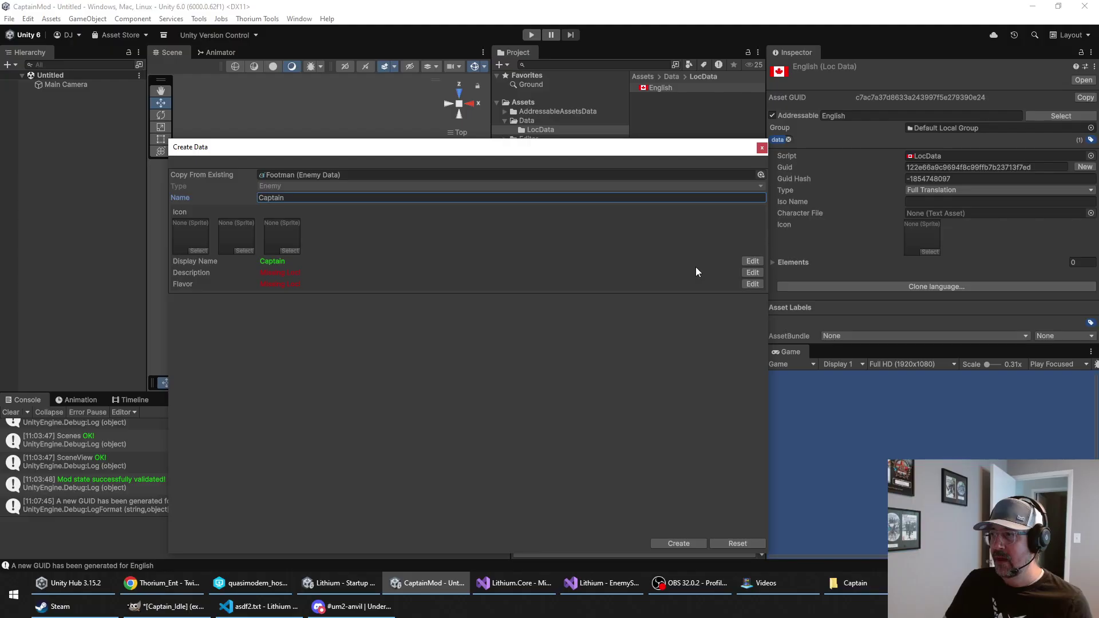
Step: Add the text "A burly warrior who buffs other enemies." to the English Loc Data and assign it as the Description
left_click(752, 273)
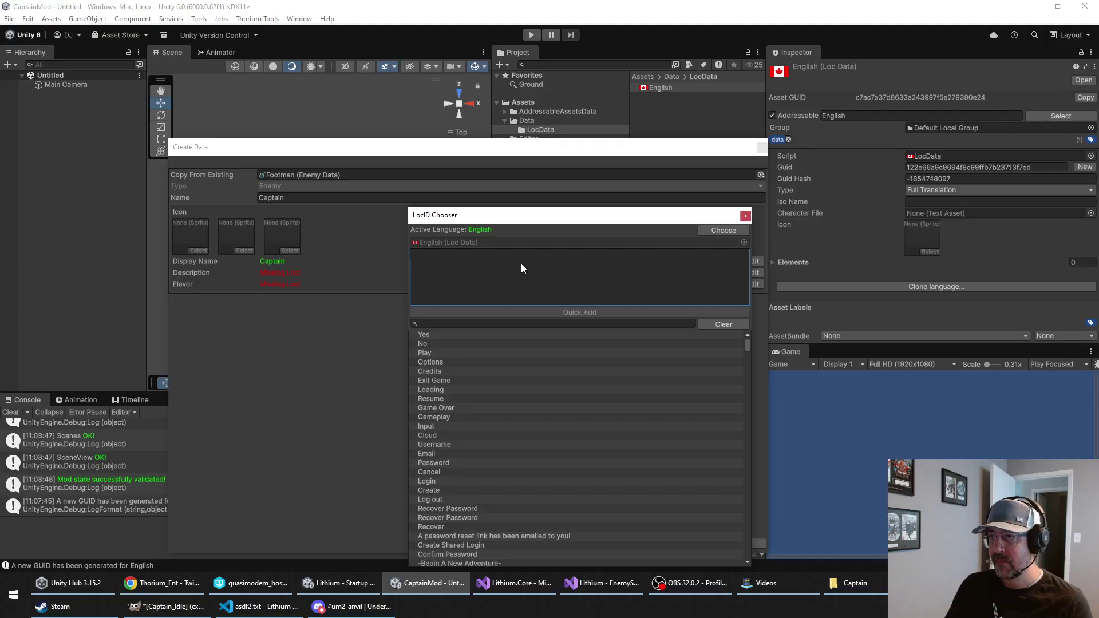
type("A burl")
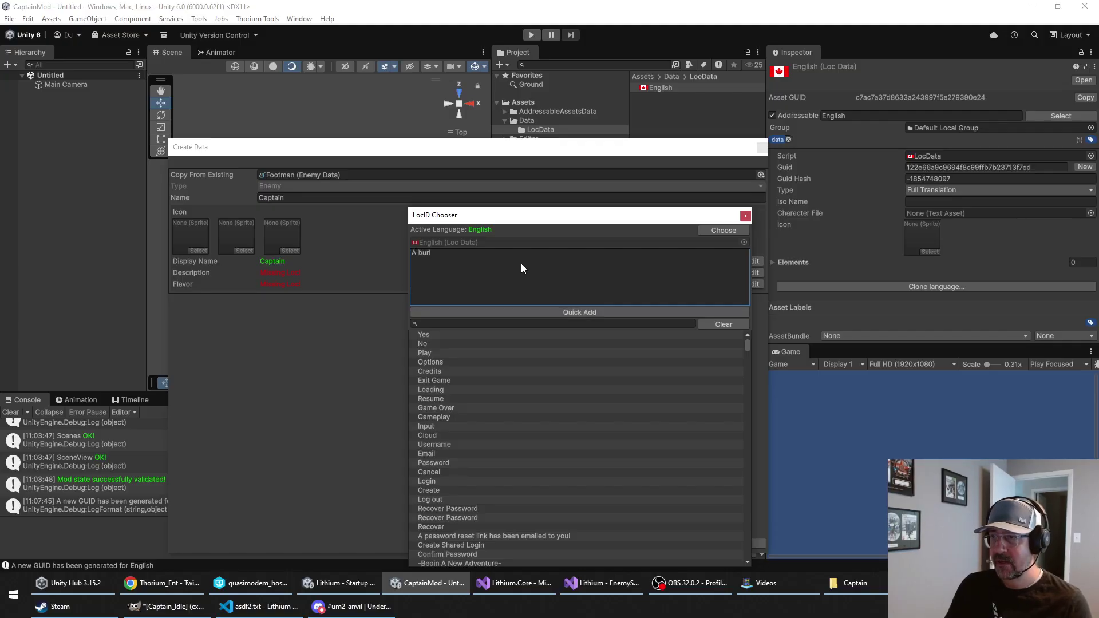
type("y warrior who")
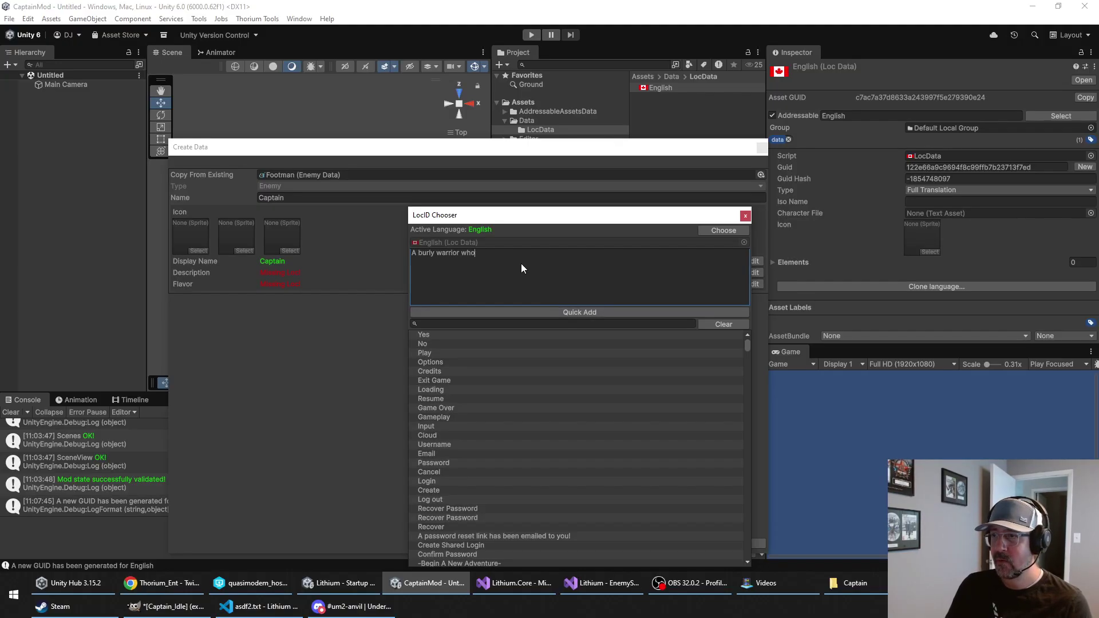
type(" buffs other enemies.")
left_click(563, 312)
double_click(503, 335)
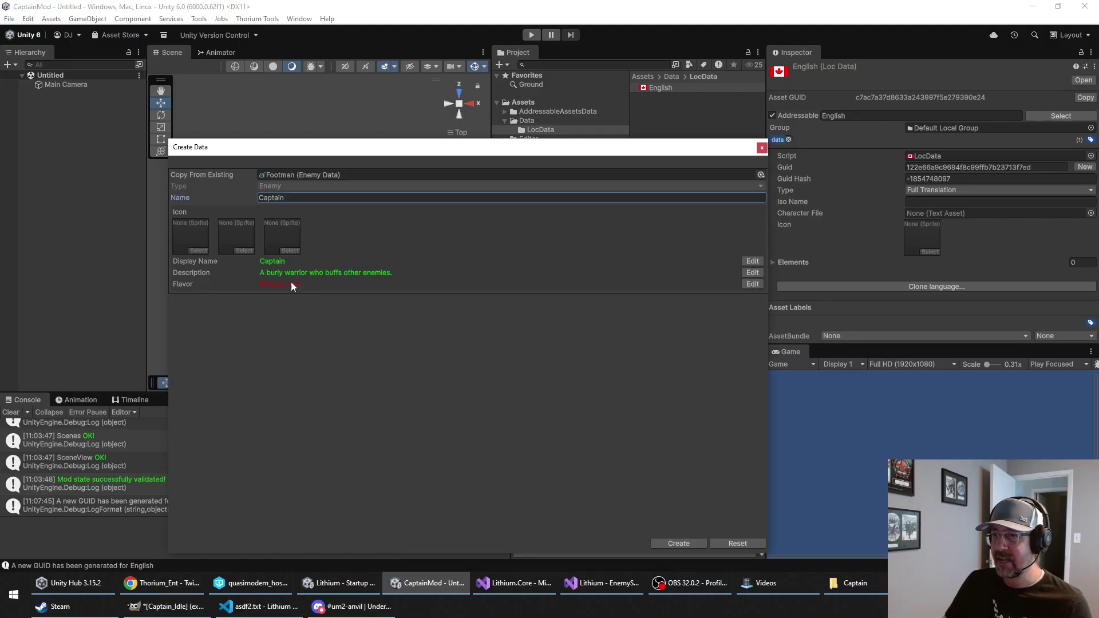
Step: Create the Captain enemy data and its associated assets from the Footman copy
left_click_drag(368, 146, 421, 124)
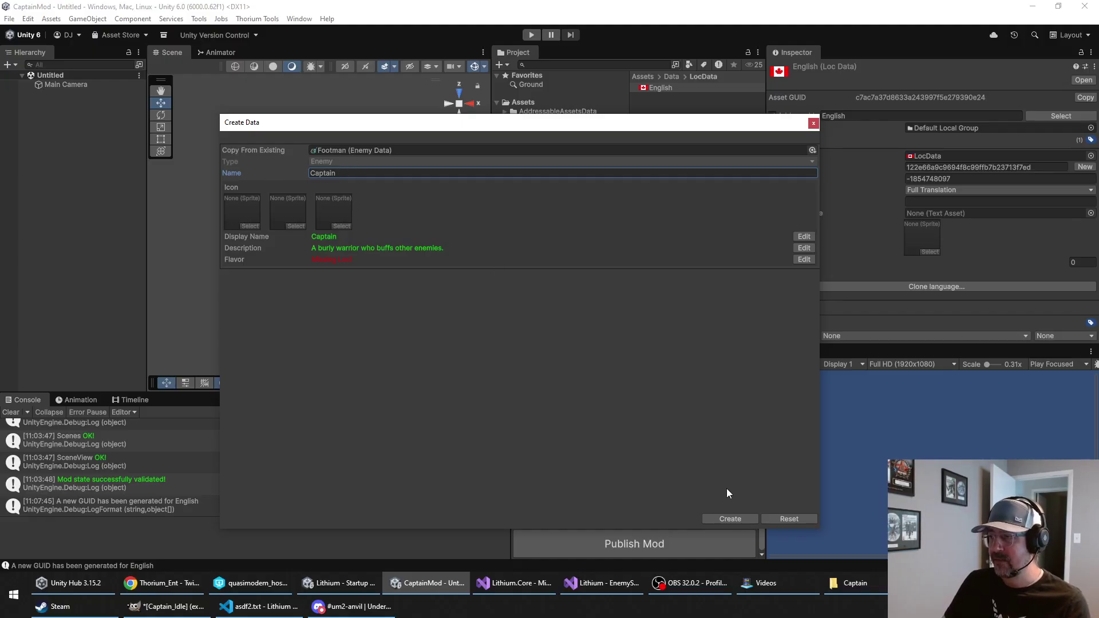
left_click(729, 517)
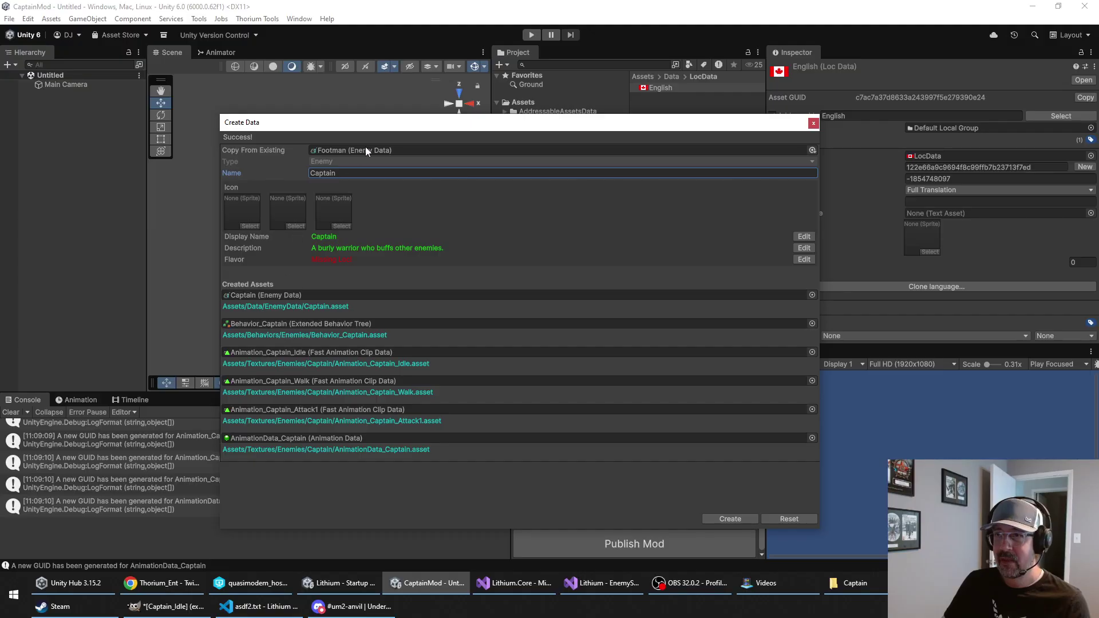
left_click_drag(389, 123, 341, 113)
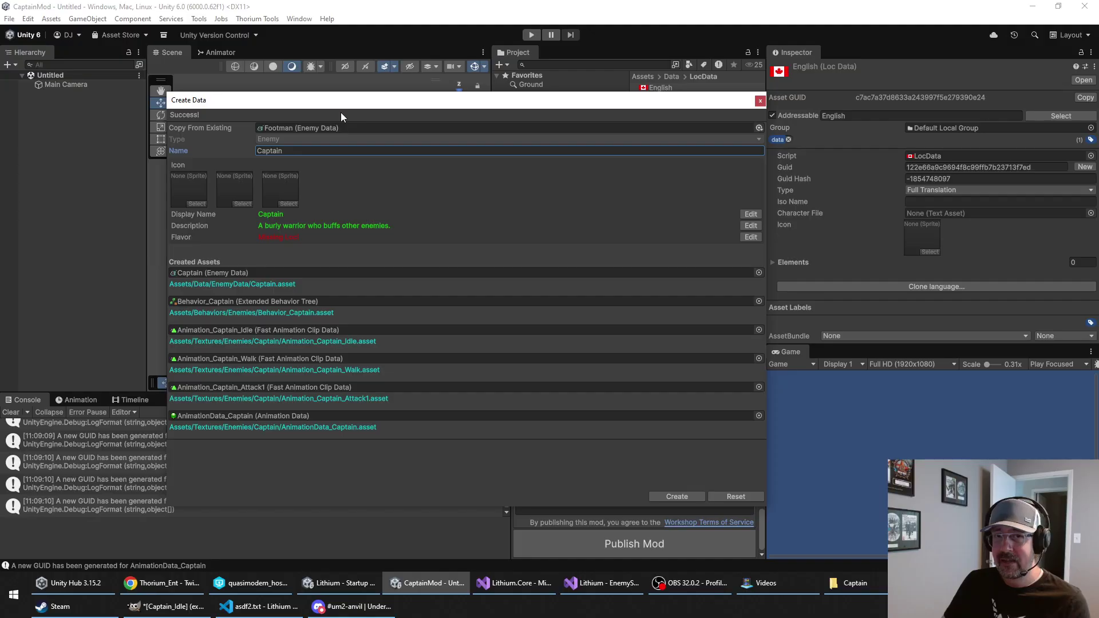
left_click_drag(337, 107, 352, 94)
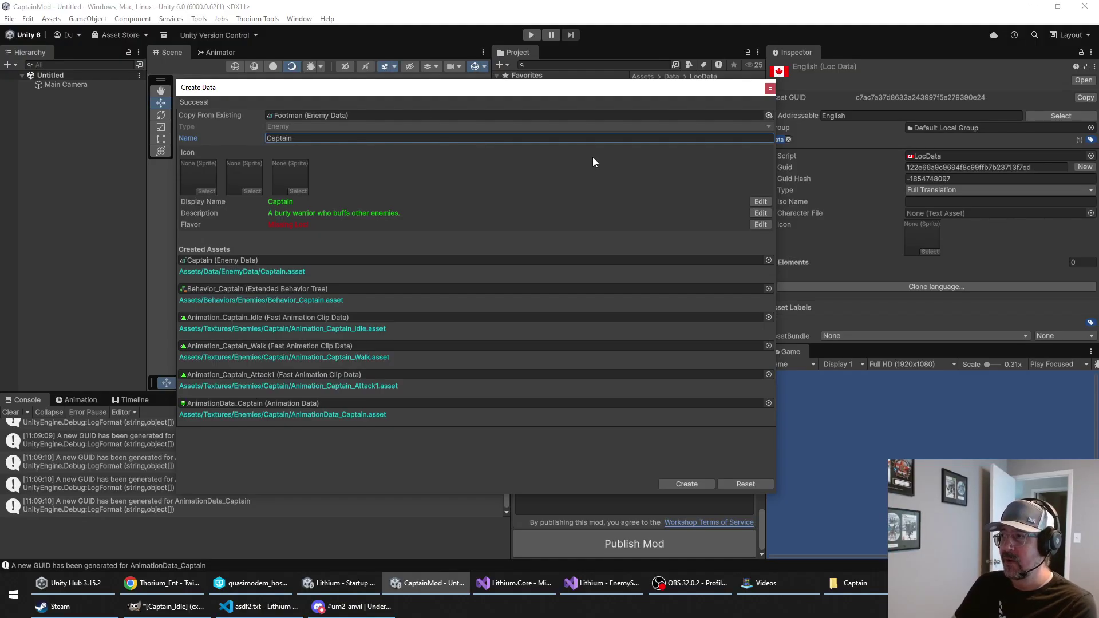
left_click(765, 225)
left_click(512, 253)
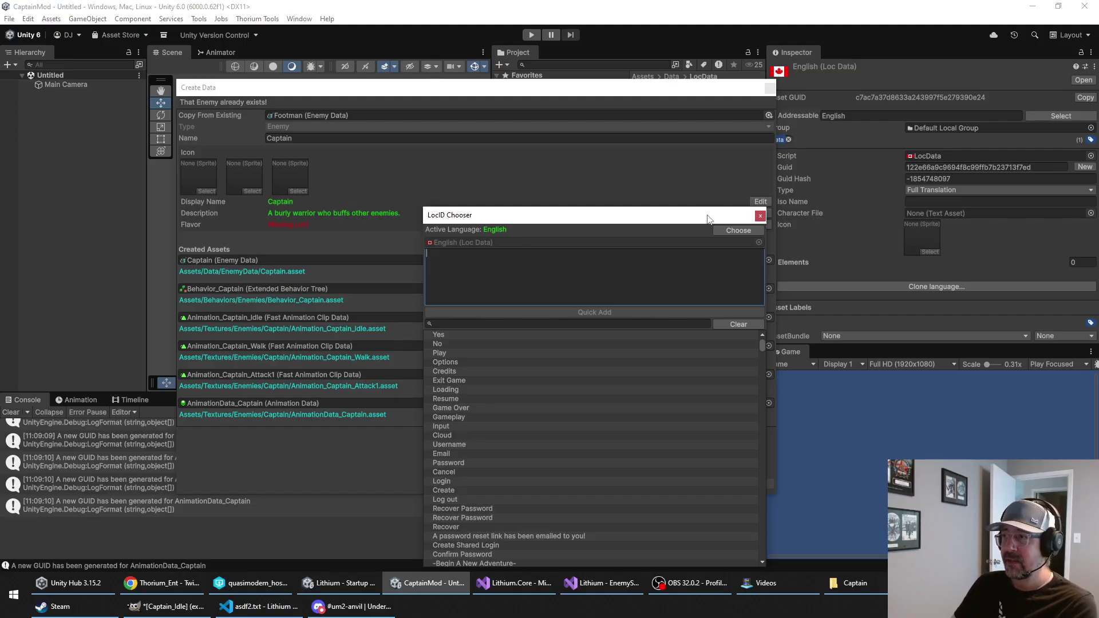
left_click_drag(710, 211, 665, 177)
left_click(715, 182)
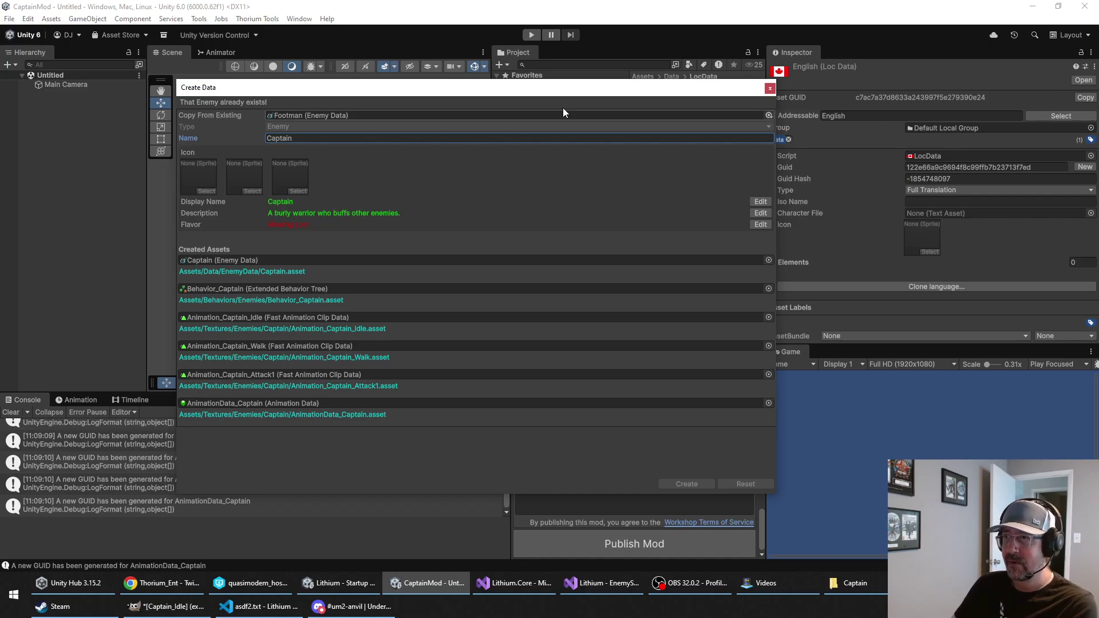
Step: Examine the English Loc Data asset's translation Type options and its Elements list
left_click_drag(710, 90, 680, 120)
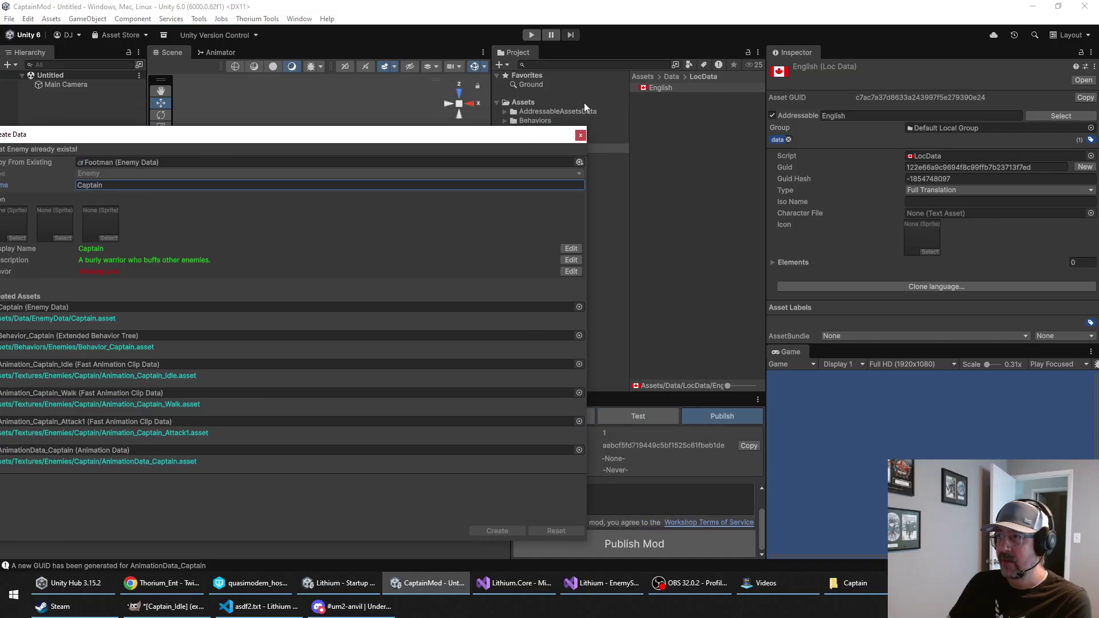
left_click(653, 89)
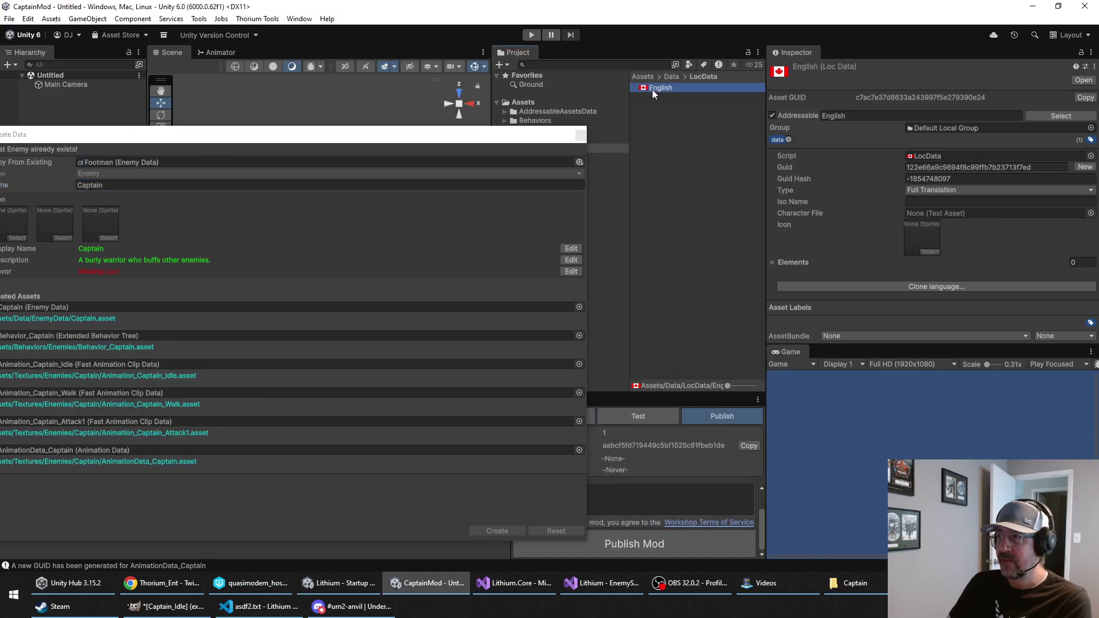
left_click(919, 190)
left_click(931, 207)
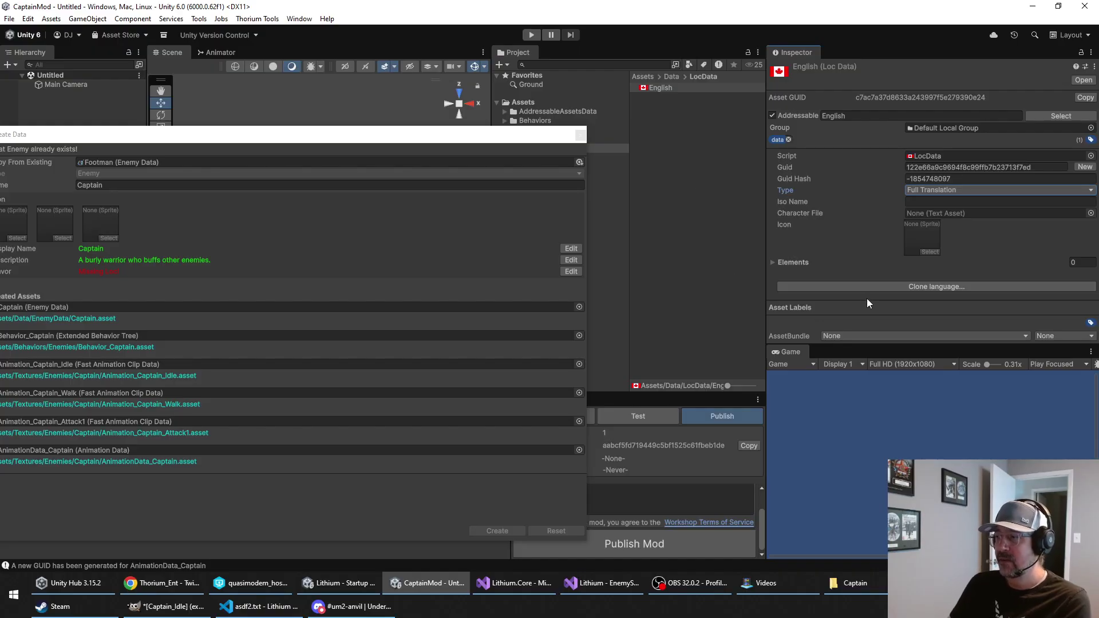
left_click(928, 192)
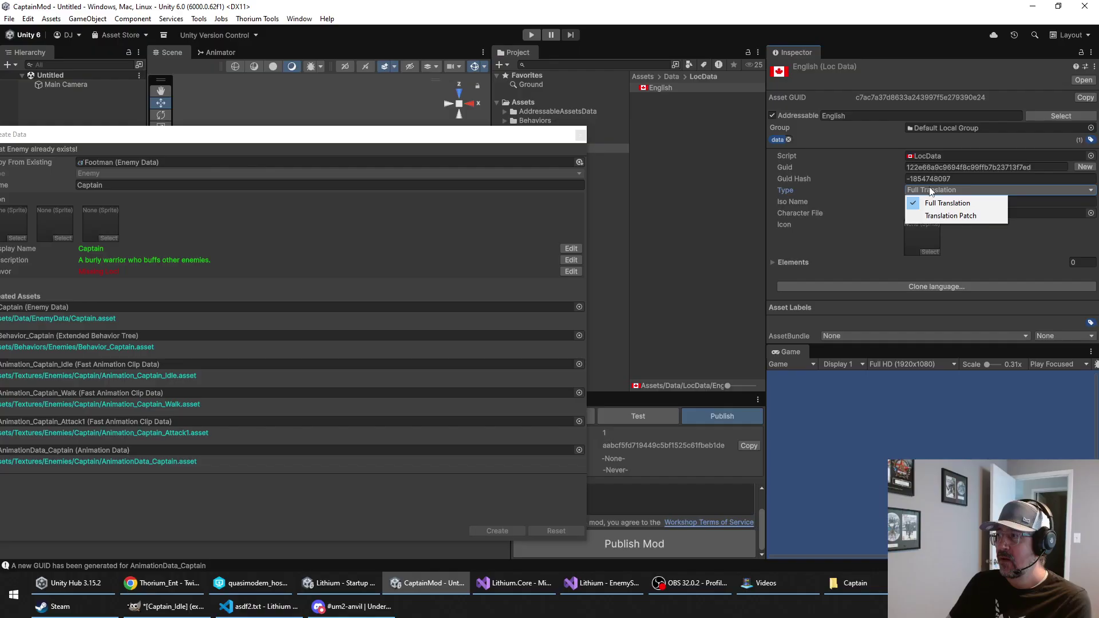
left_click(962, 203)
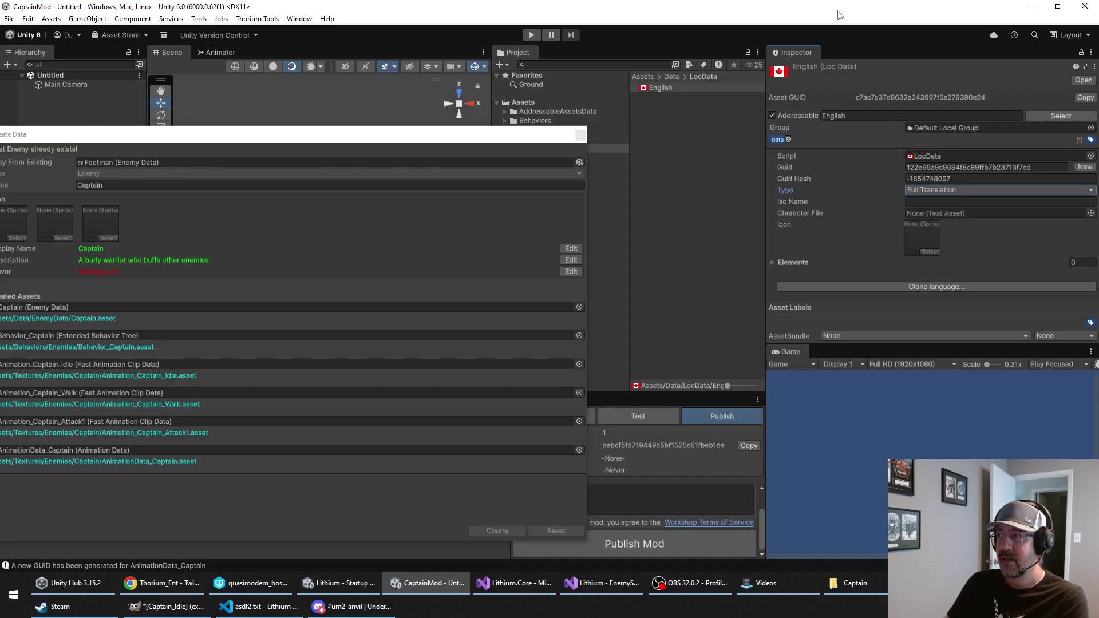
left_click(906, 191)
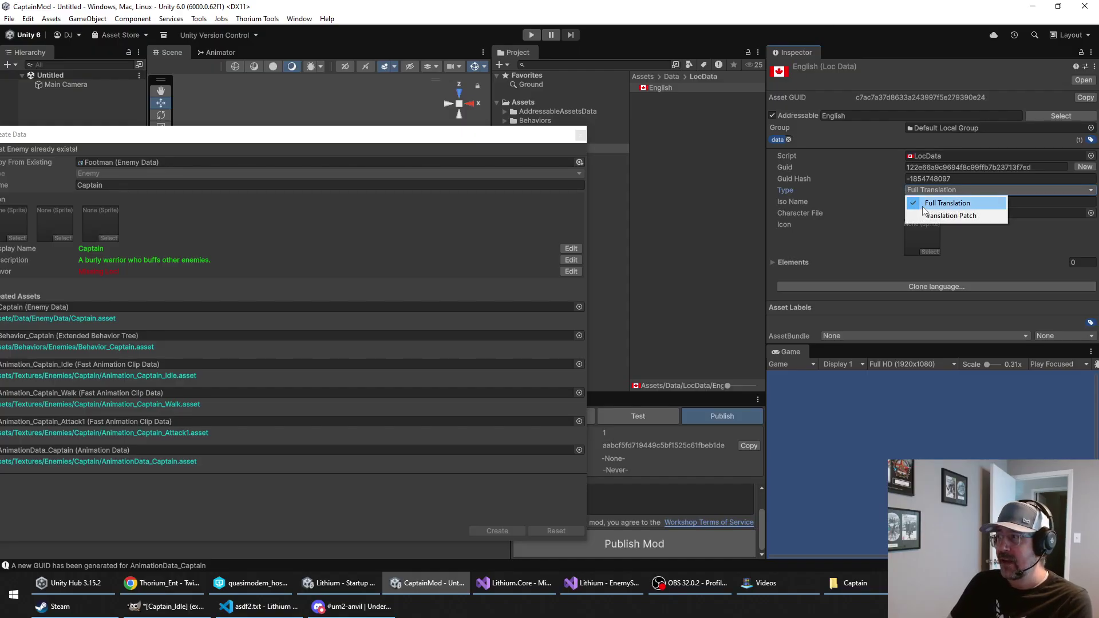
left_click(919, 202)
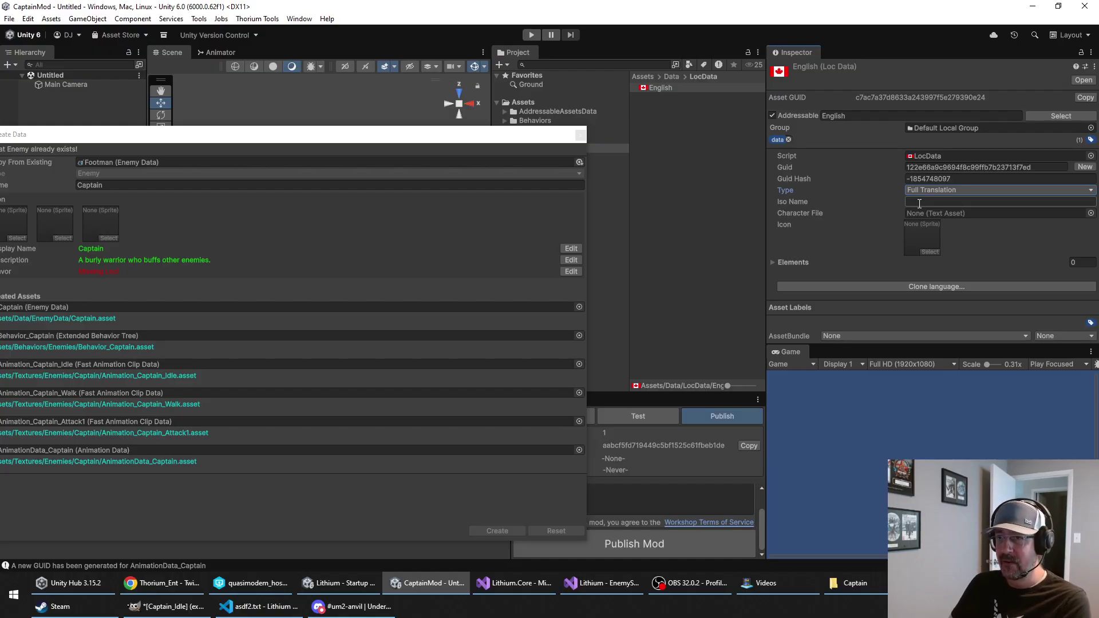
left_click_drag(404, 137, 516, 107)
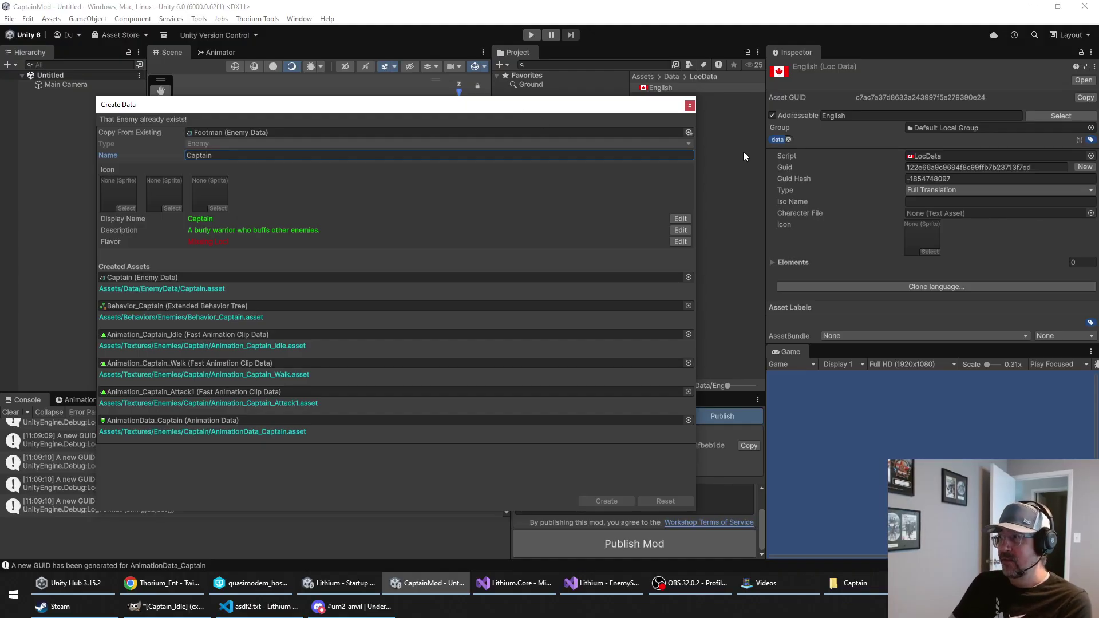
left_click(938, 190)
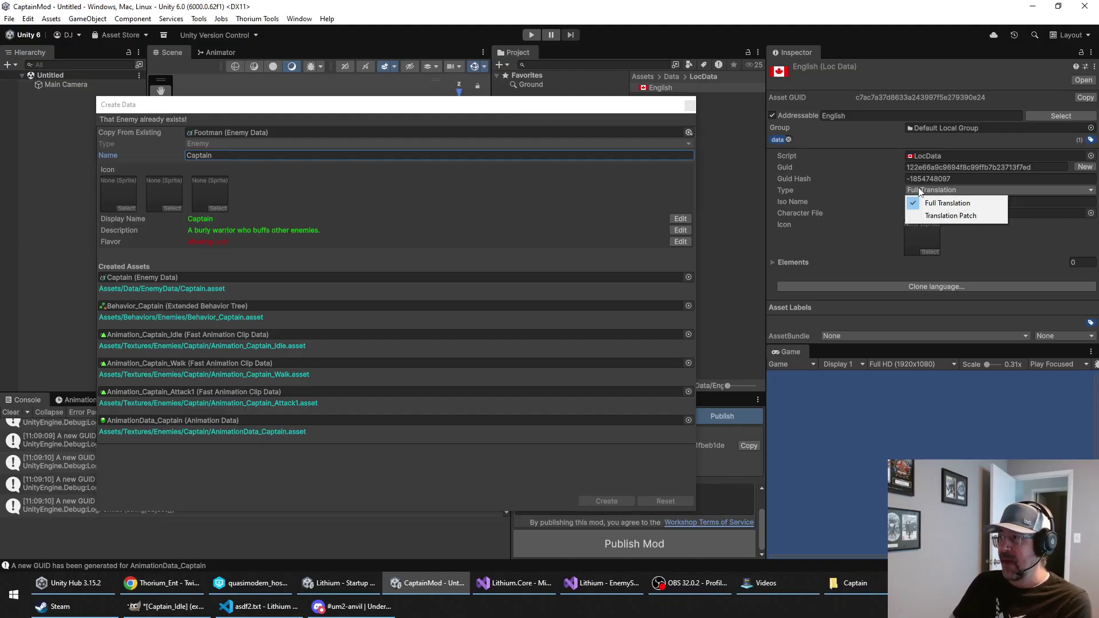
left_click(968, 203)
left_click(955, 192)
left_click(950, 201)
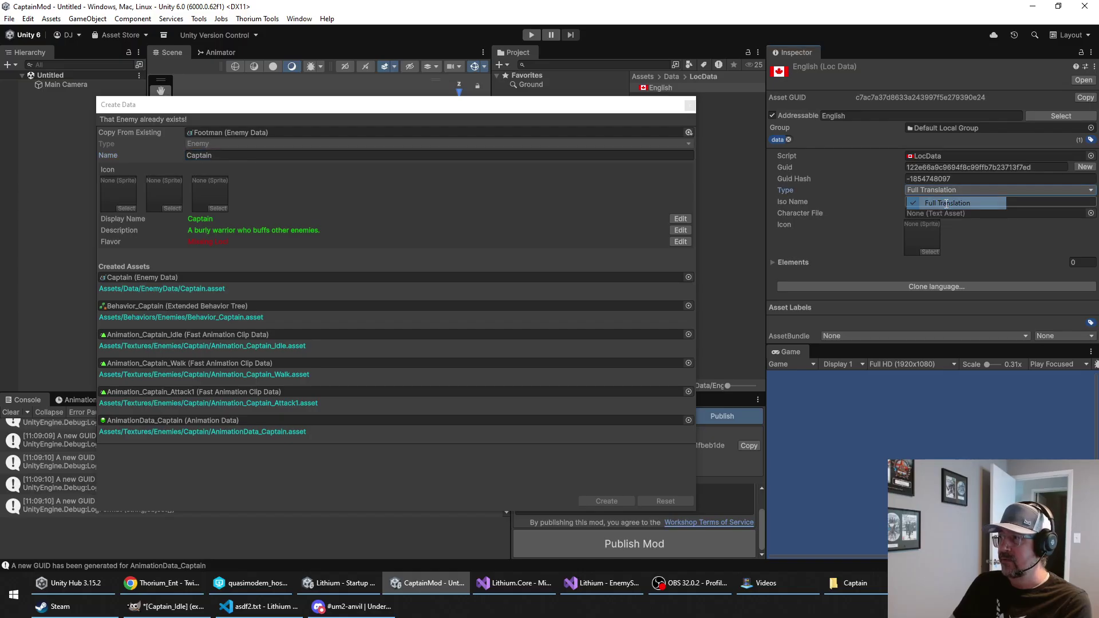
left_click(941, 202)
left_click(774, 261)
scroll(790, 231, "down", 1)
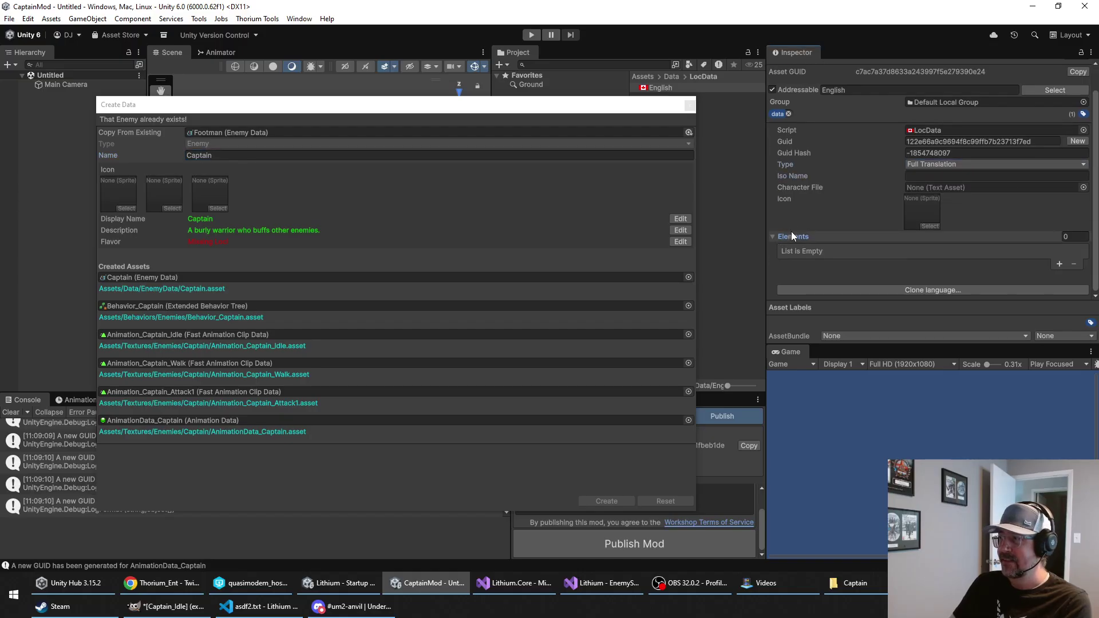
left_click(774, 237)
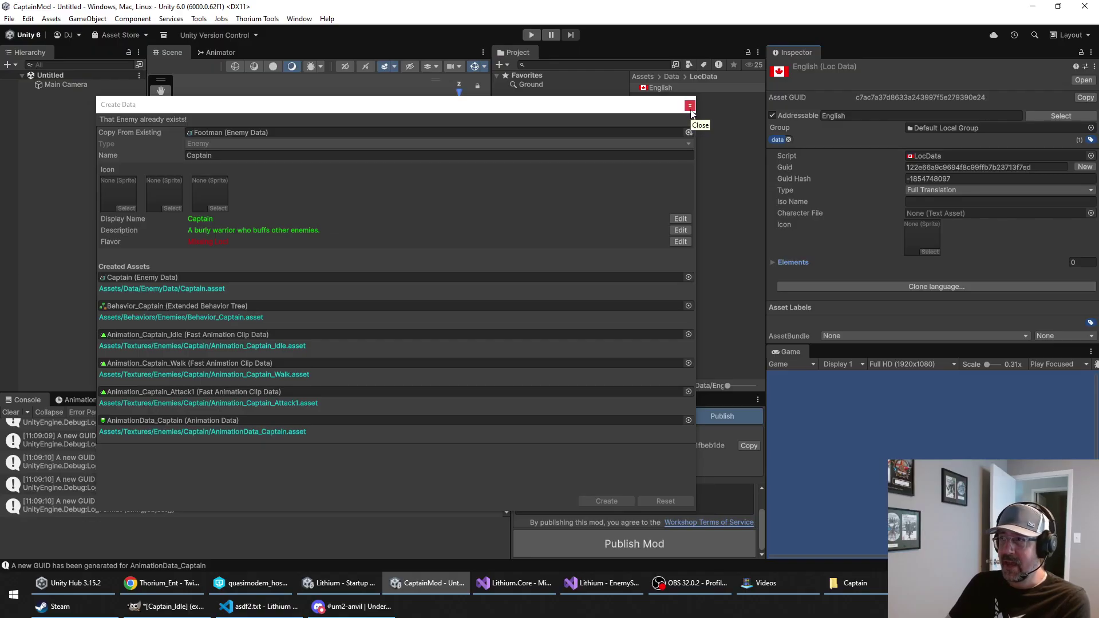
Step: Locate the created Captain enemy data in the project, close the Create Data dialog and select the asset
left_click(115, 277)
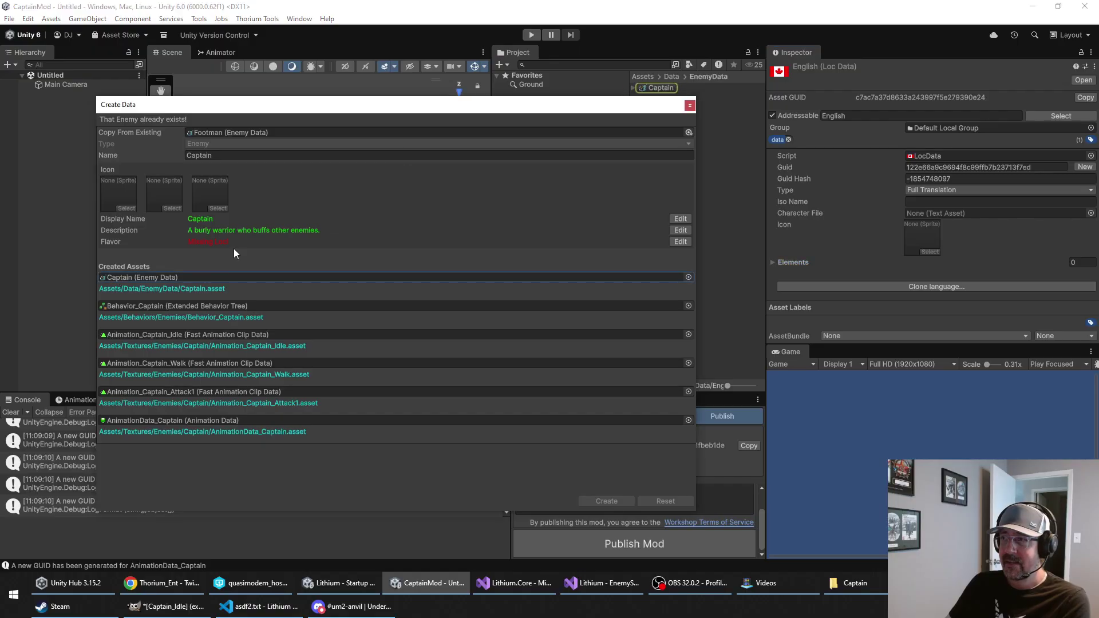
left_click(689, 106)
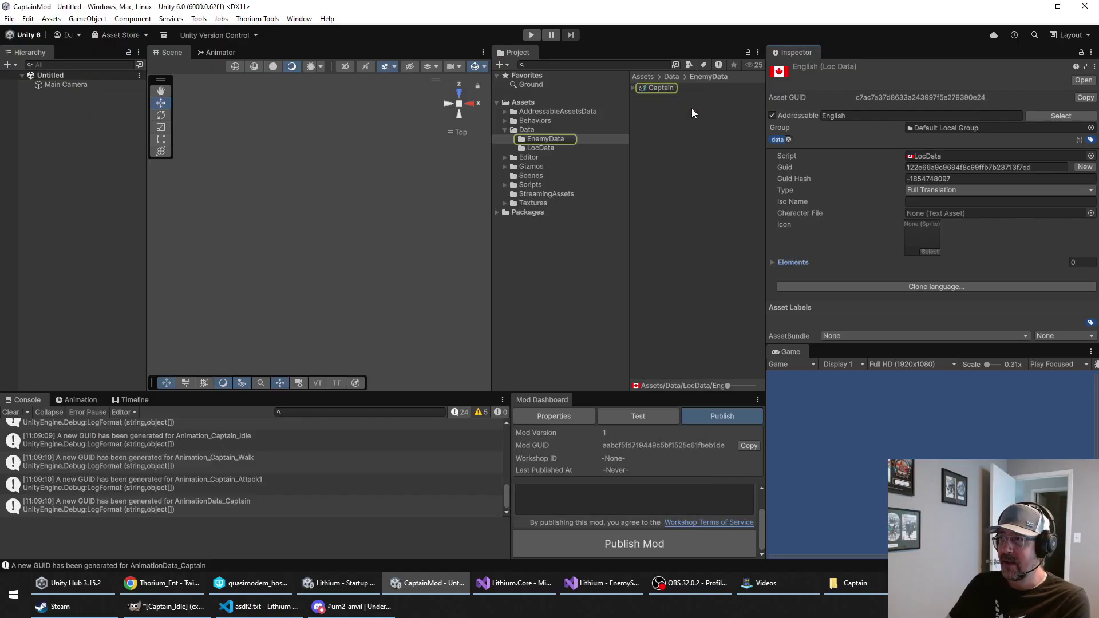
left_click(658, 88)
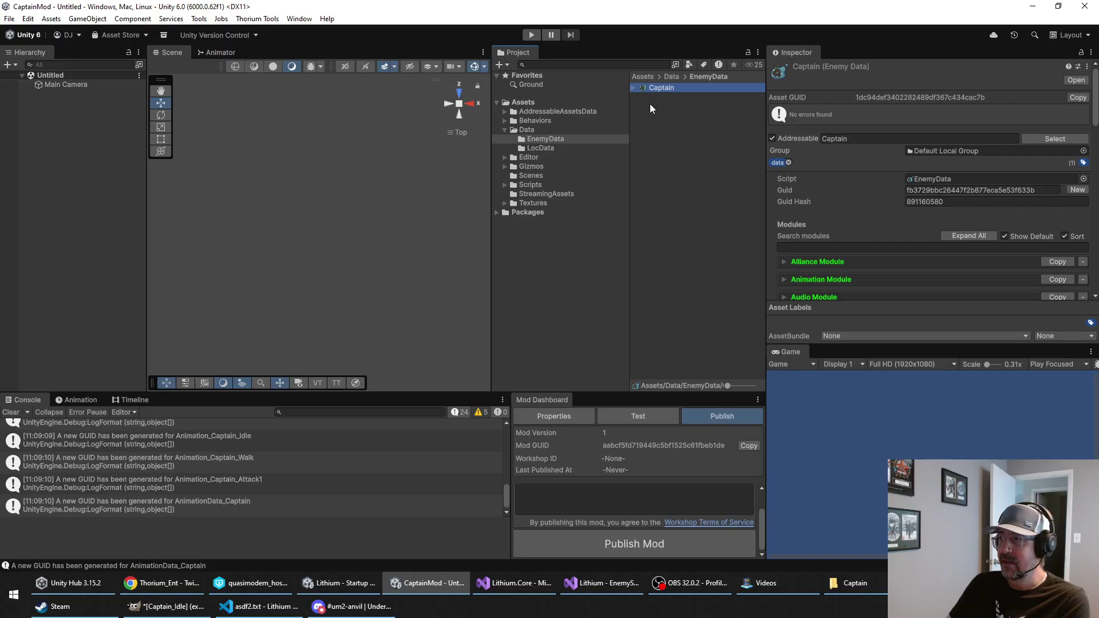
Step: Examine the Captain enemy data's Alliance Module settings and look through its full list of modules
scroll(803, 144, "down", 3)
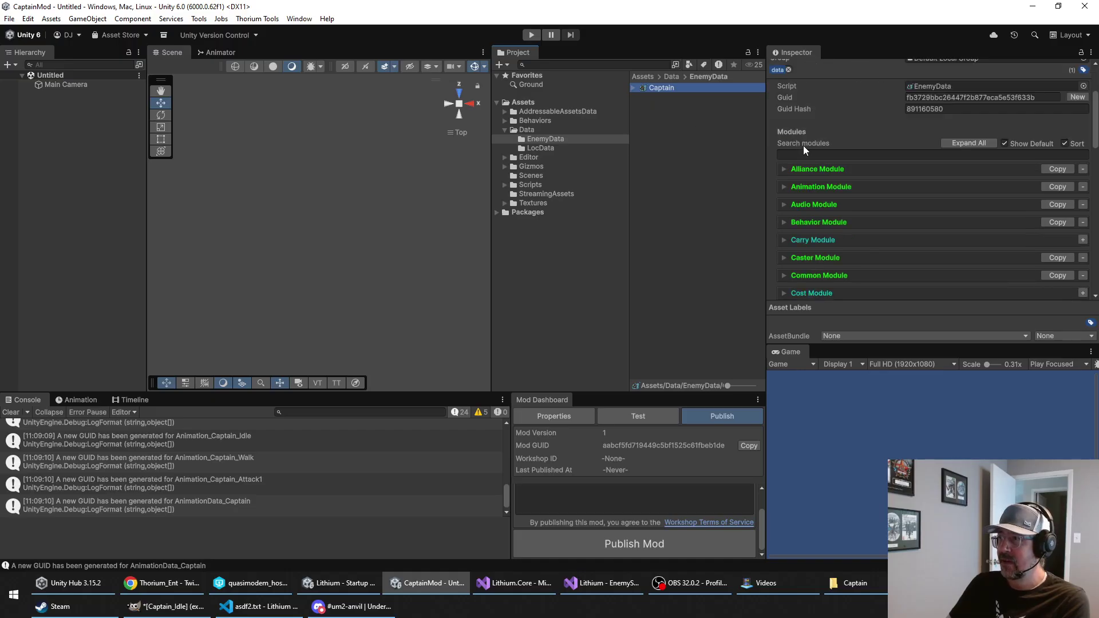
left_click(783, 170)
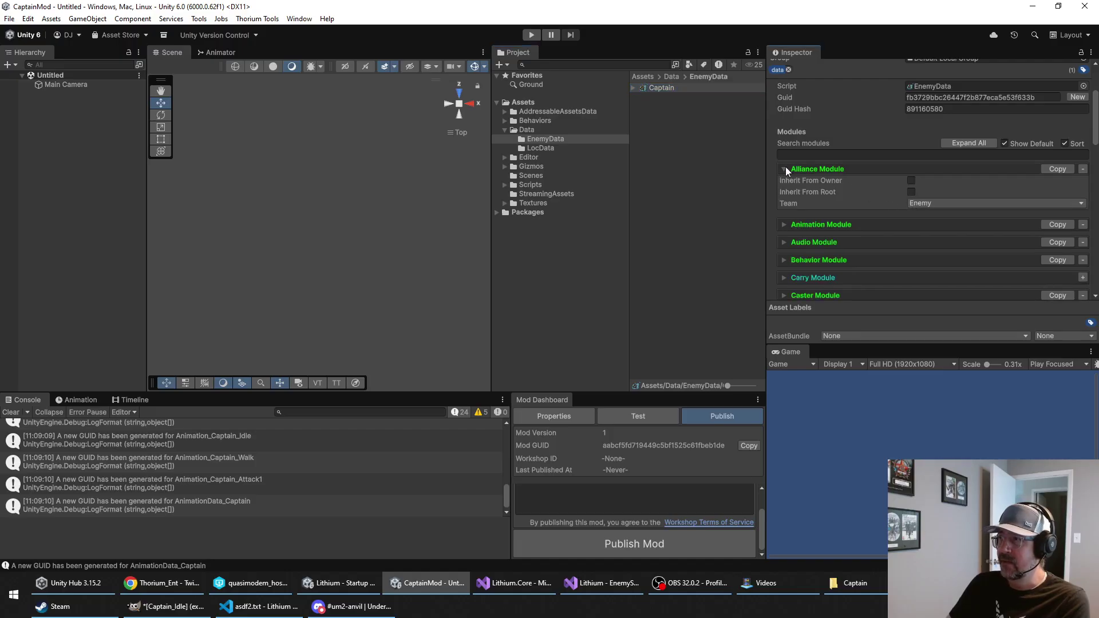
left_click(784, 169)
scroll(784, 163, "down", 2)
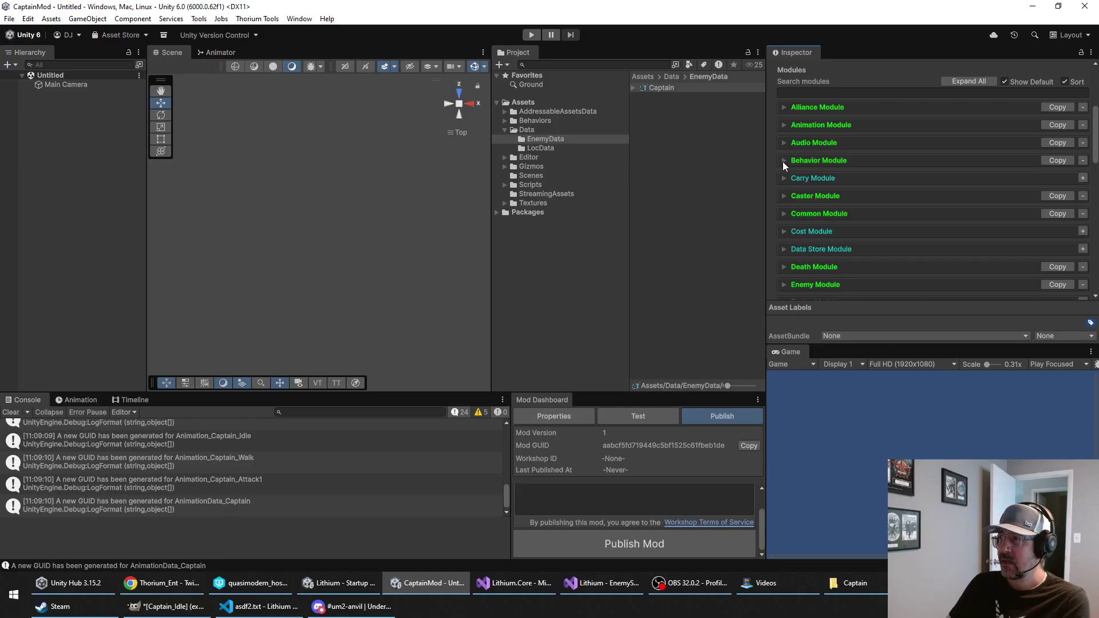
left_click_drag(767, 126, 760, 127)
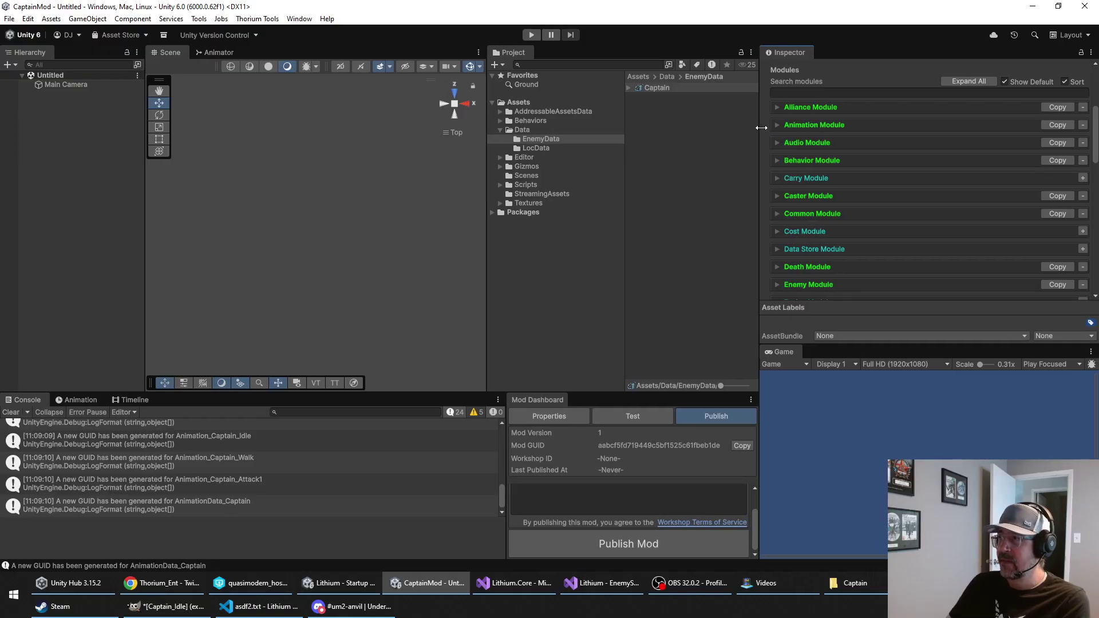
scroll(796, 149, "down", 12)
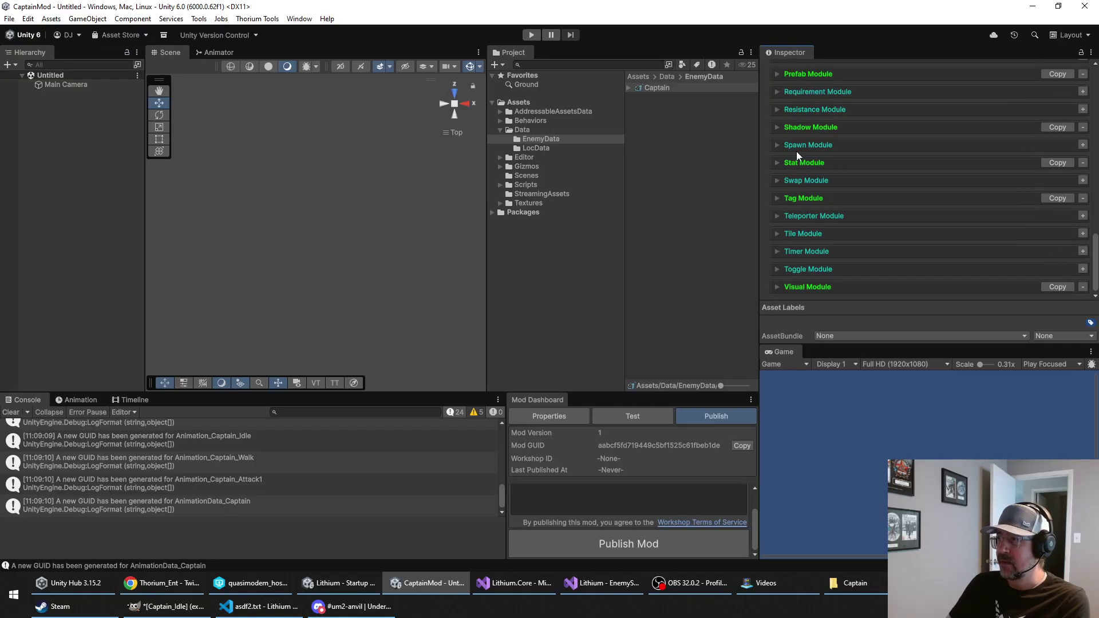
scroll(792, 157, "up", 14)
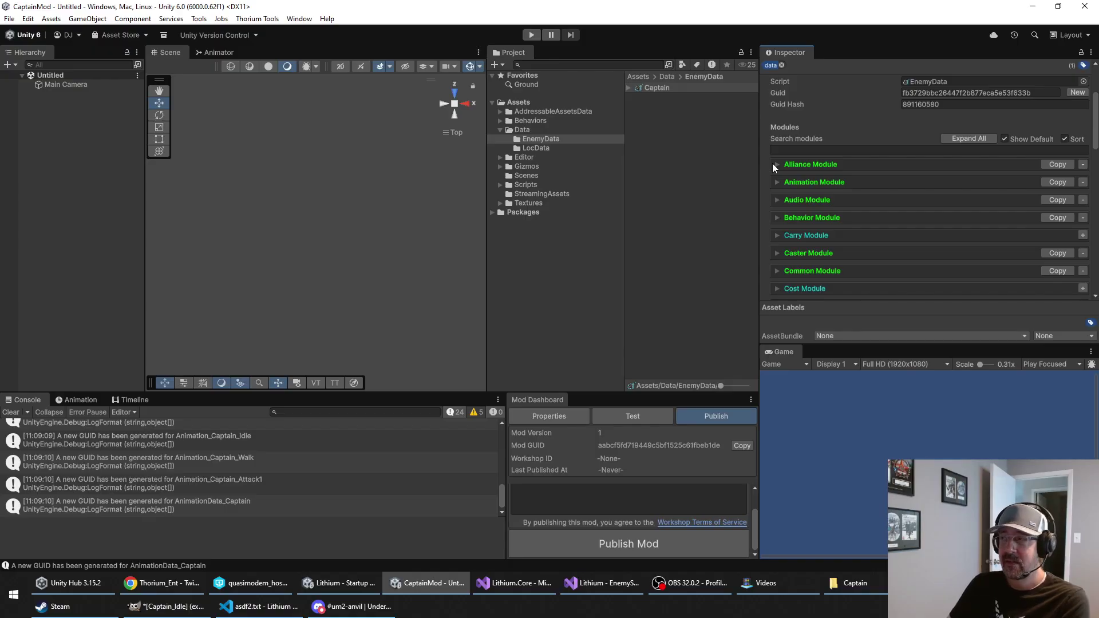
Step: Examine the settings of the Captain's Alliance, Animation and Audio modules one after another
left_click(775, 166)
left_click(775, 165)
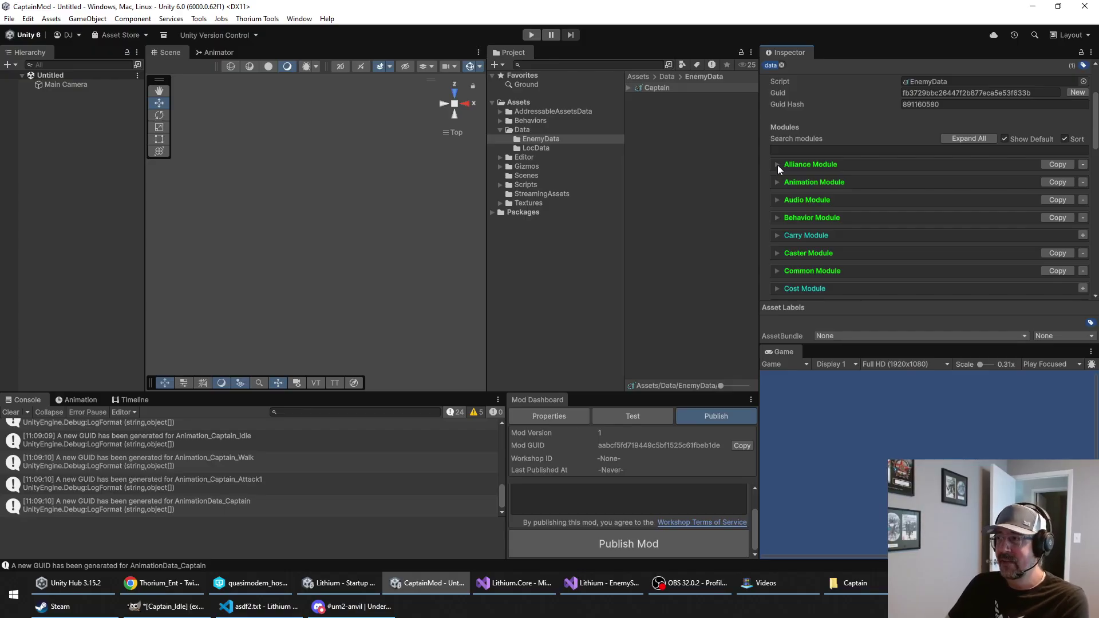
left_click(777, 164)
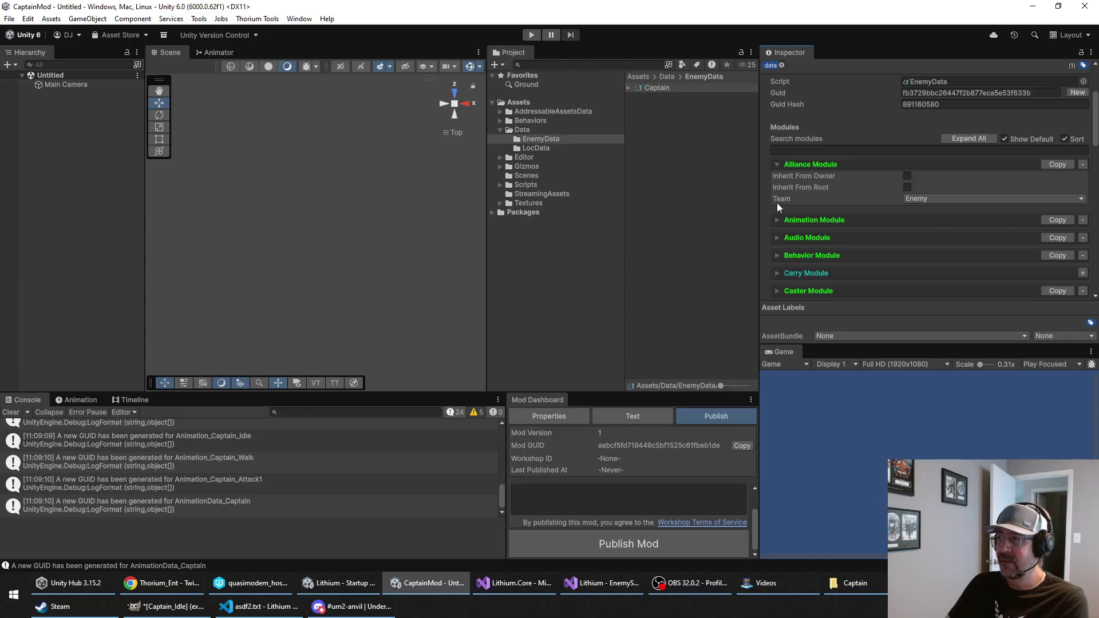
left_click(777, 165)
left_click(775, 182)
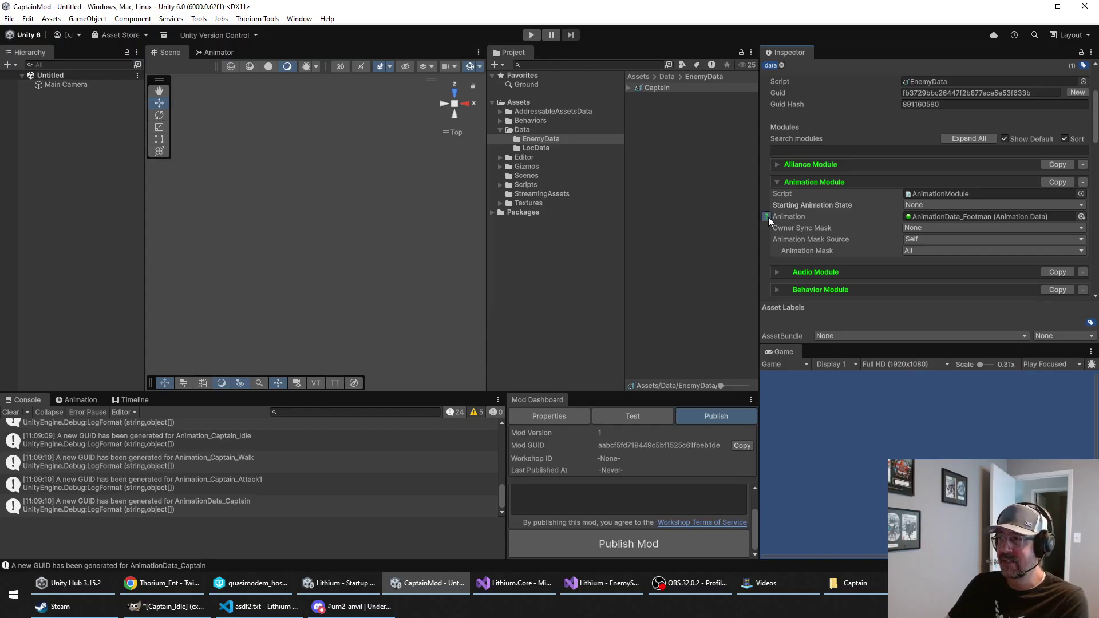
left_click(782, 218)
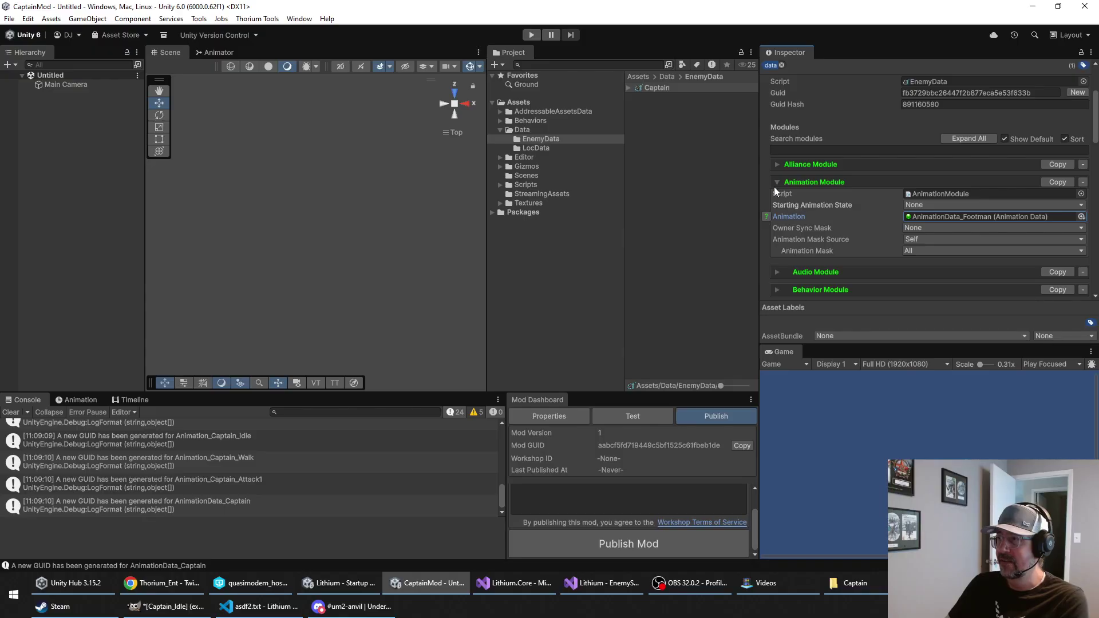
left_click(777, 182)
left_click(775, 200)
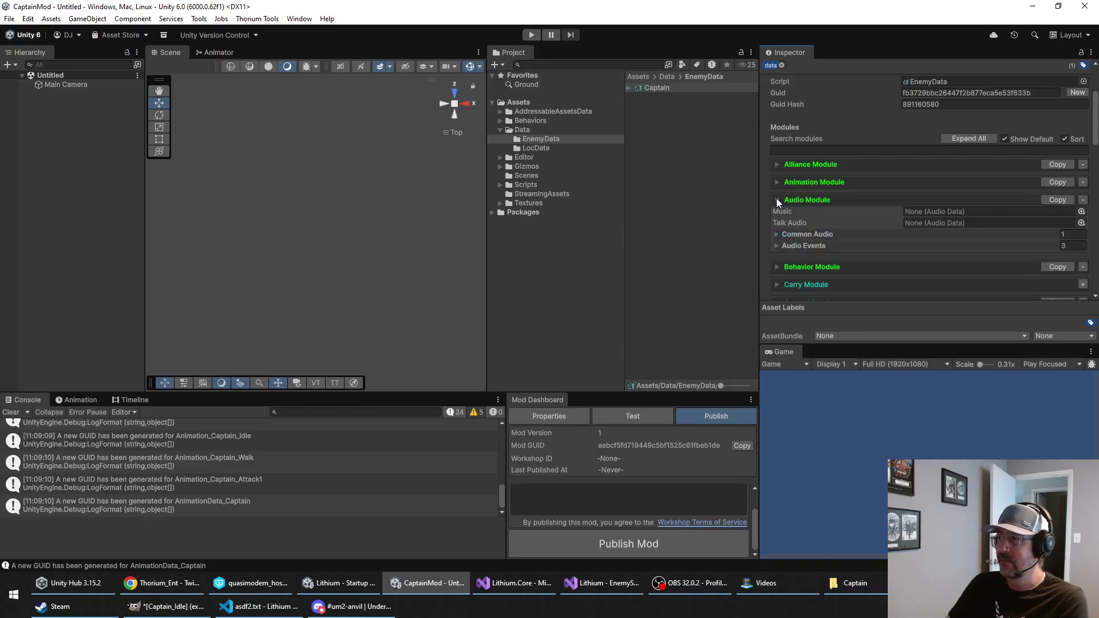
left_click(779, 200)
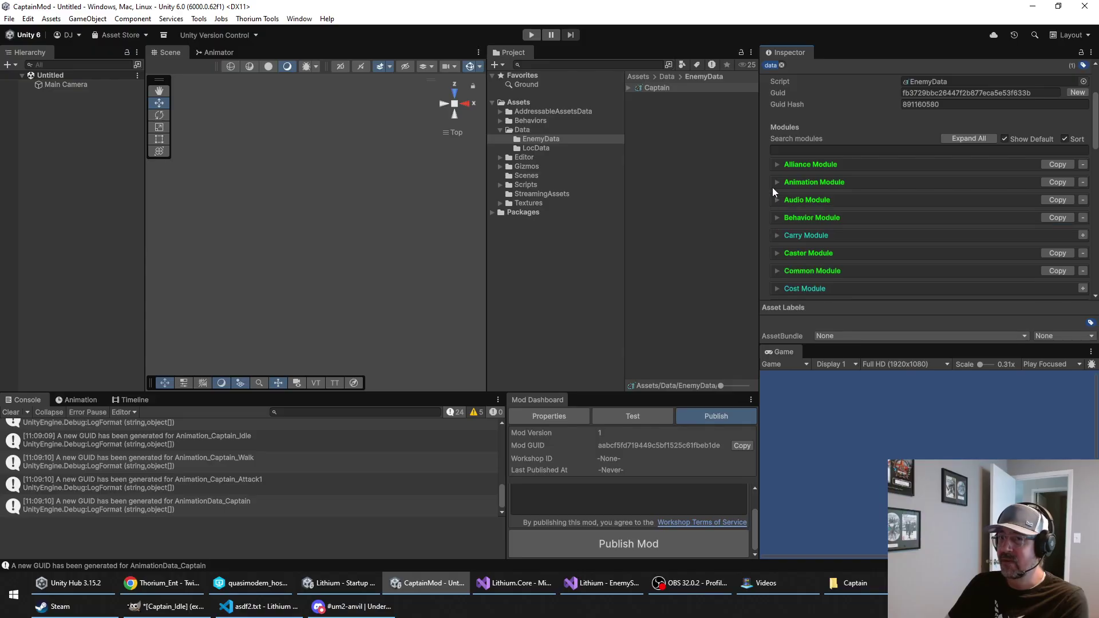
Step: Examine the Visual Module's settings and look over the remaining active and inactive modules of the Captain enemy data
scroll(778, 181, "down", 10)
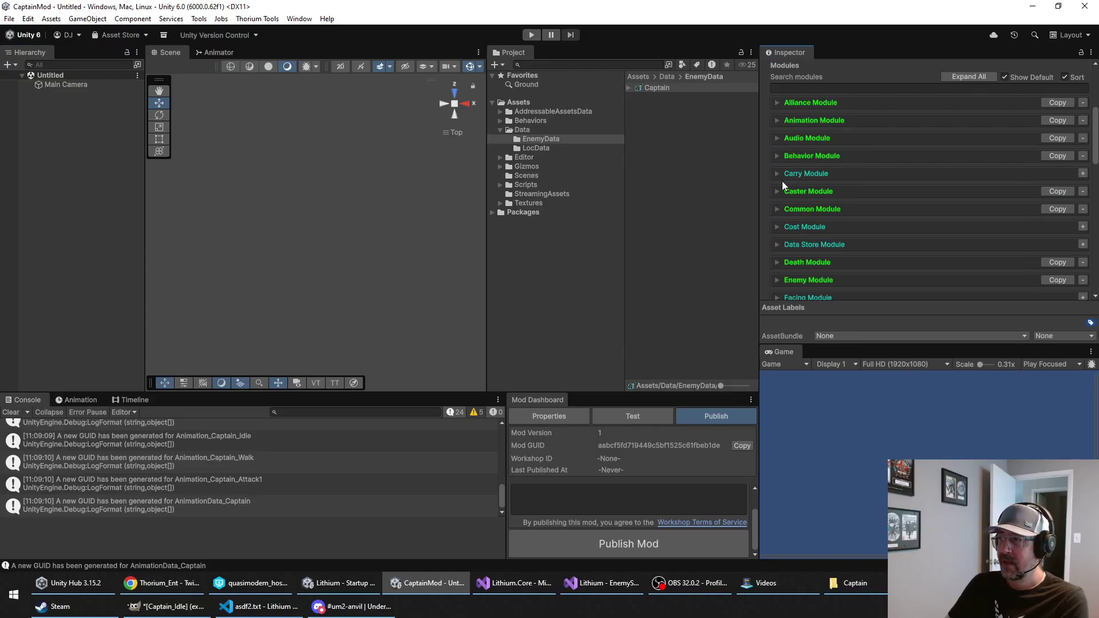
scroll(772, 180, "down", 5)
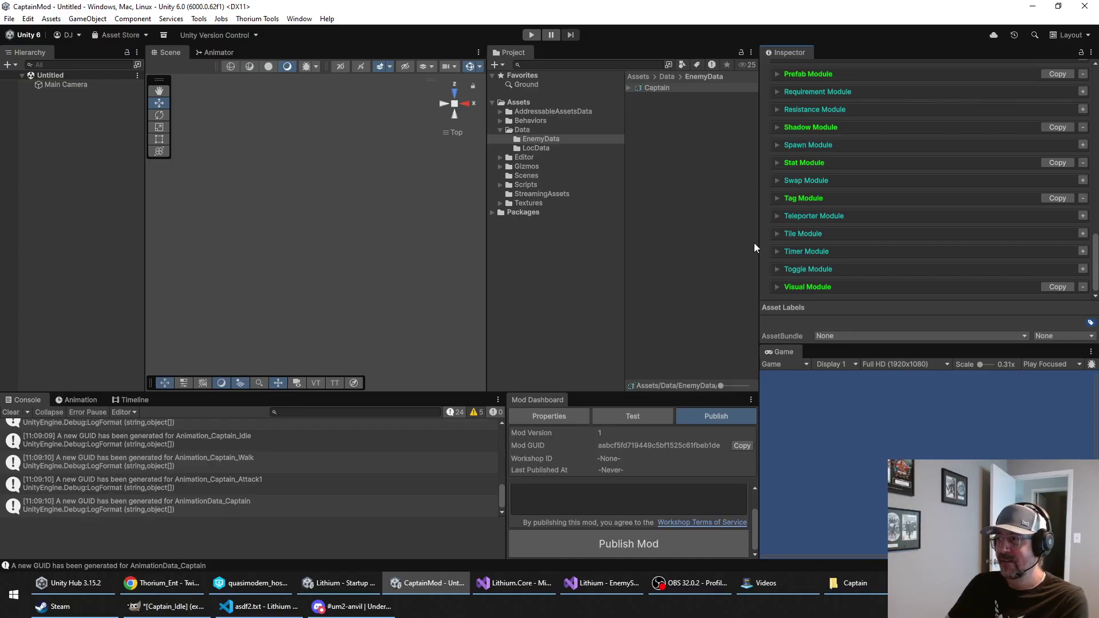
left_click(776, 286)
scroll(805, 228, "down", 4)
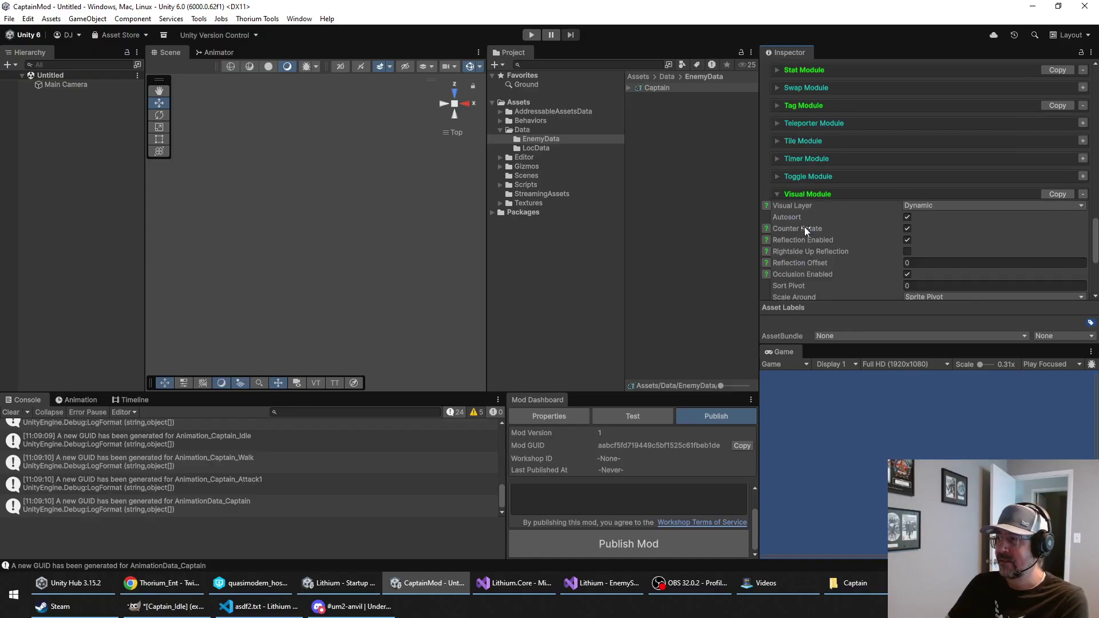
scroll(799, 227, "up", 3)
left_click(782, 228)
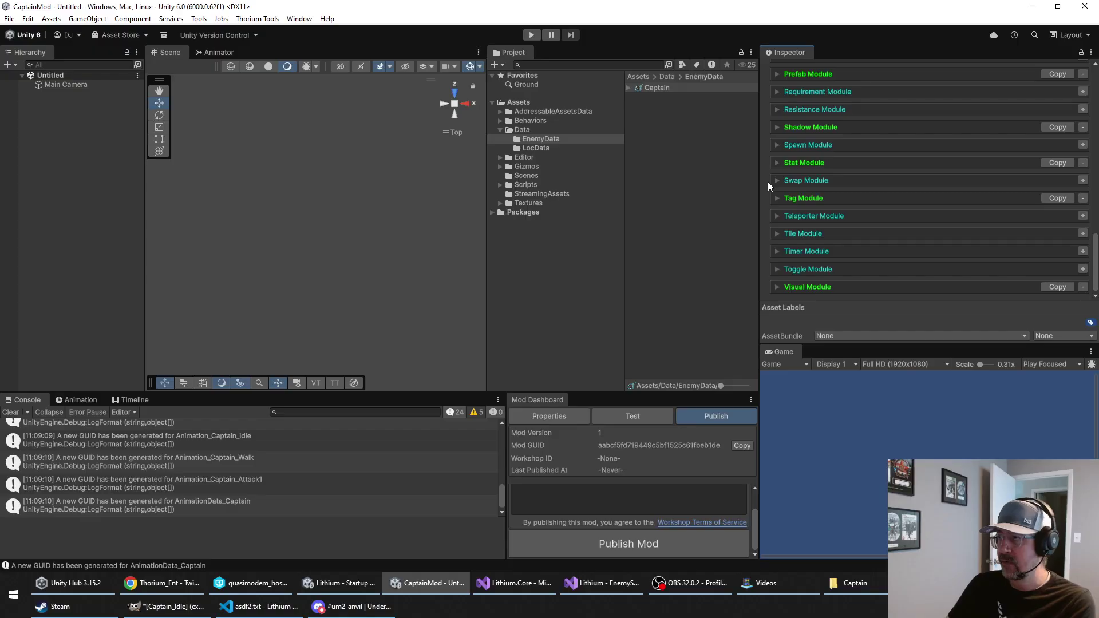
scroll(782, 206, "up", 15)
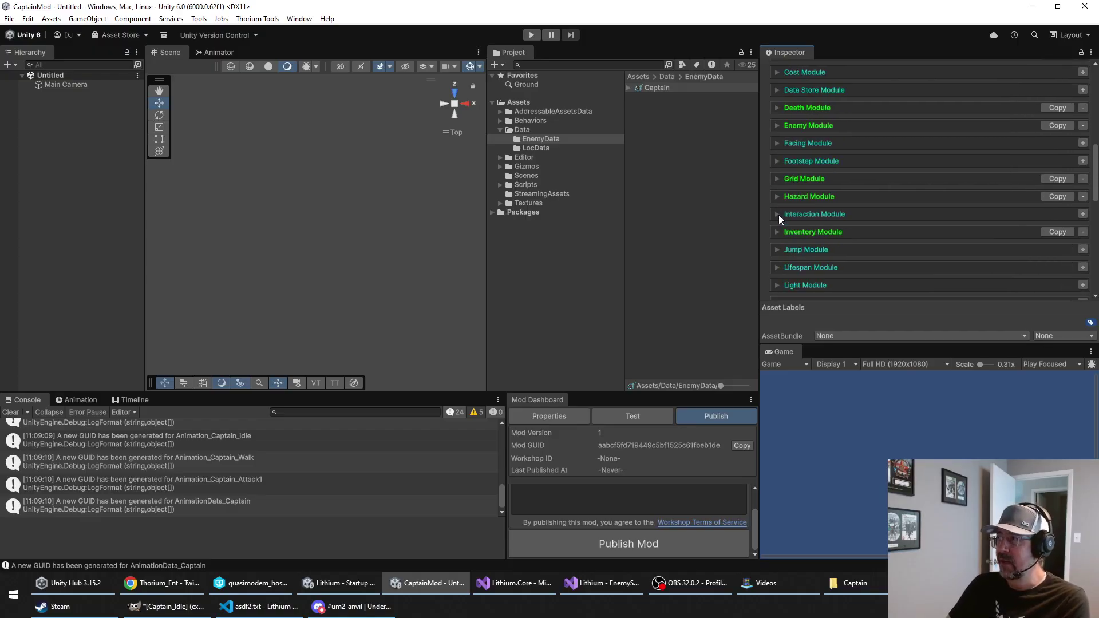
scroll(821, 205, "down", 3)
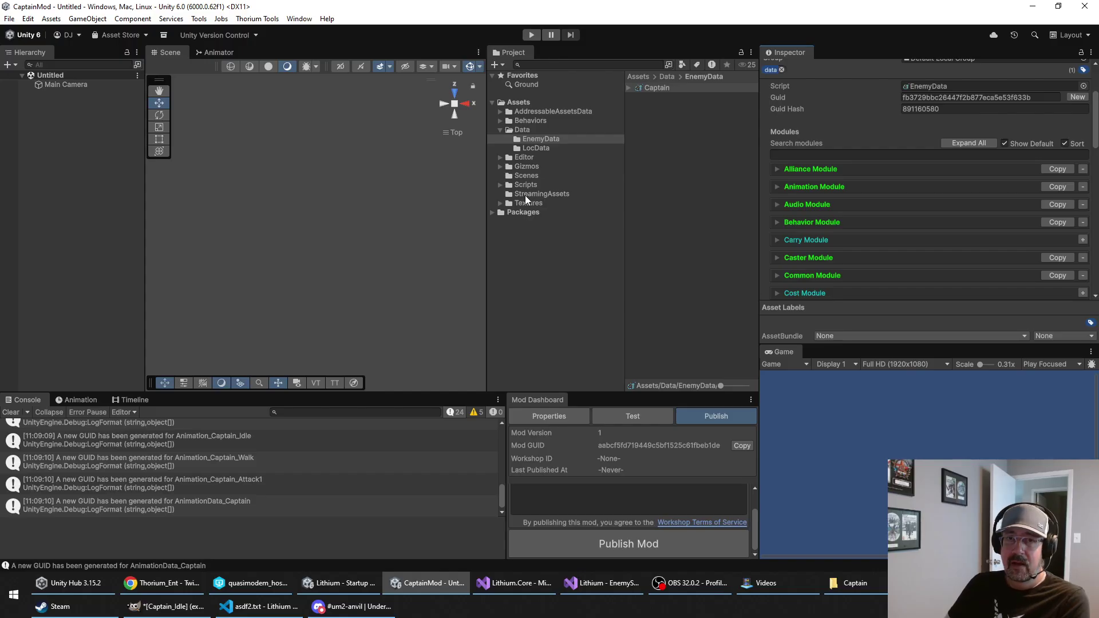
left_click(776, 169)
left_click(777, 169)
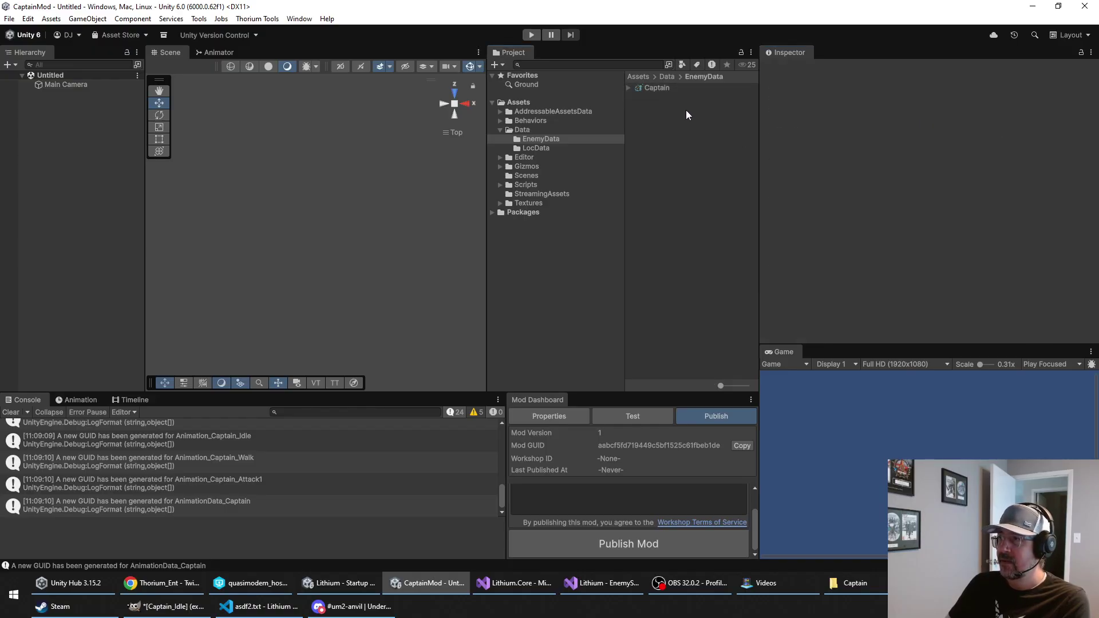
Step: Try adding the Carry Module to the Captain enemy data, review its fields, and remove the module again
left_click(674, 90)
scroll(785, 170, "down", 6)
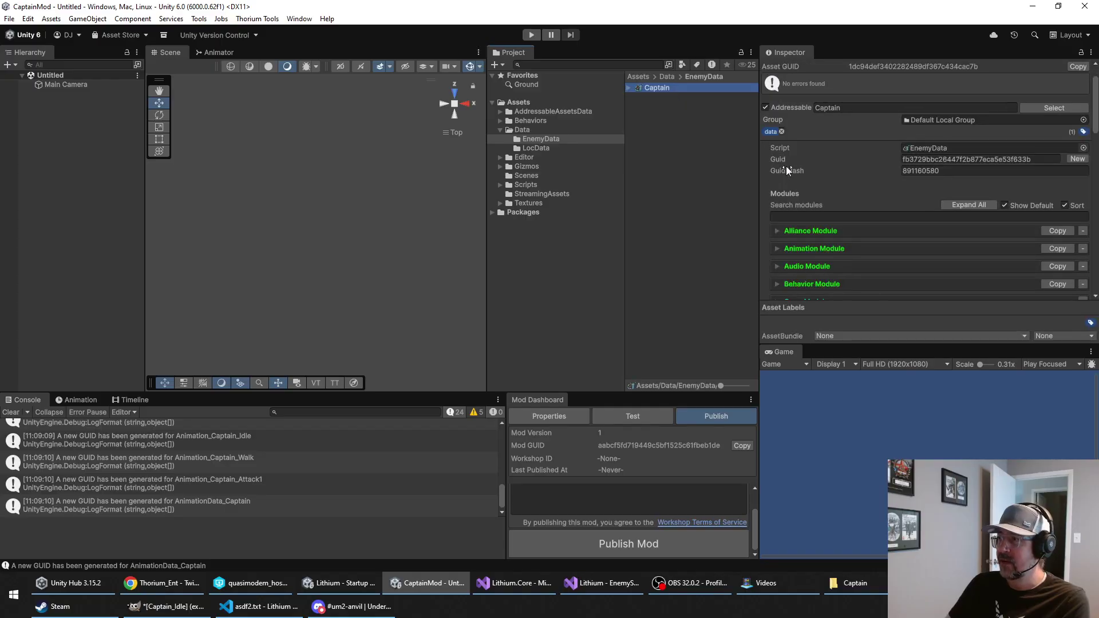
left_click(777, 179)
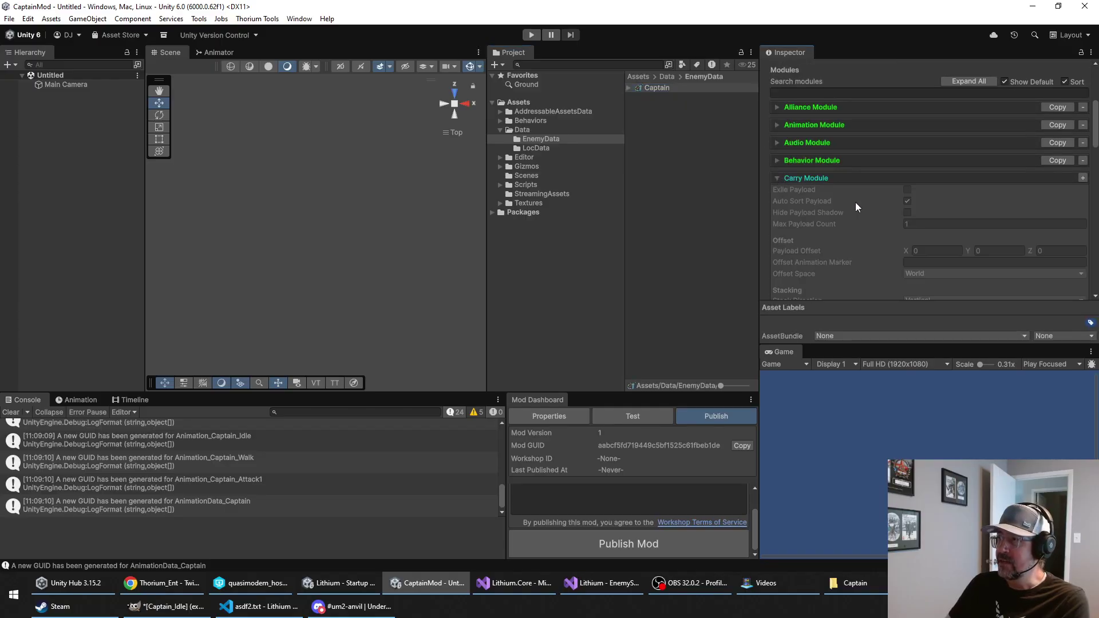
scroll(853, 218, "down", 1)
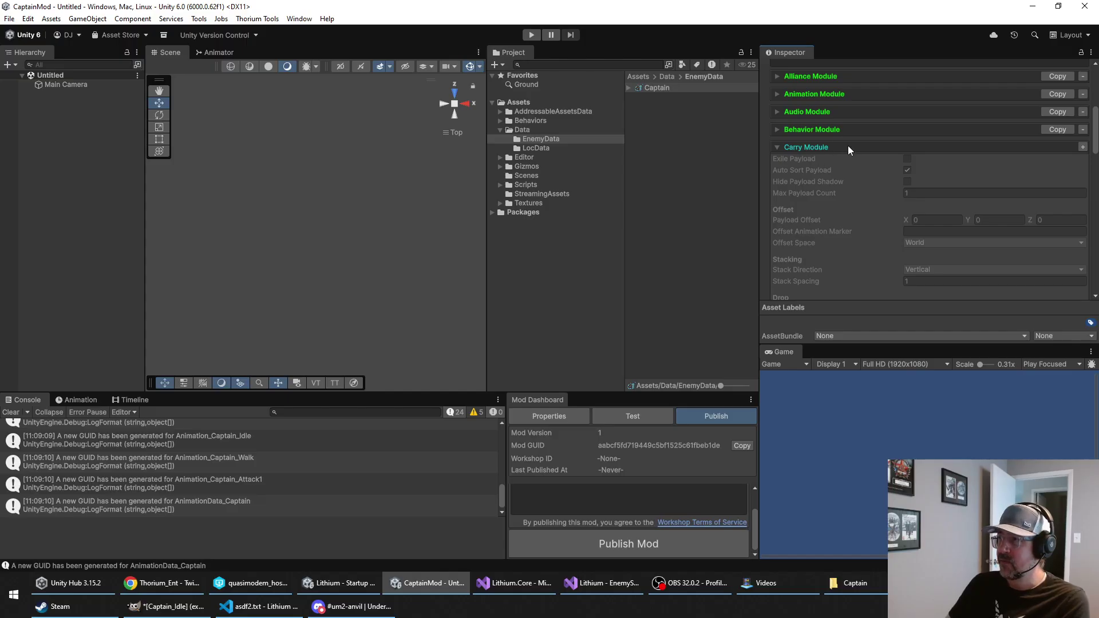
scroll(870, 143, "down", 1)
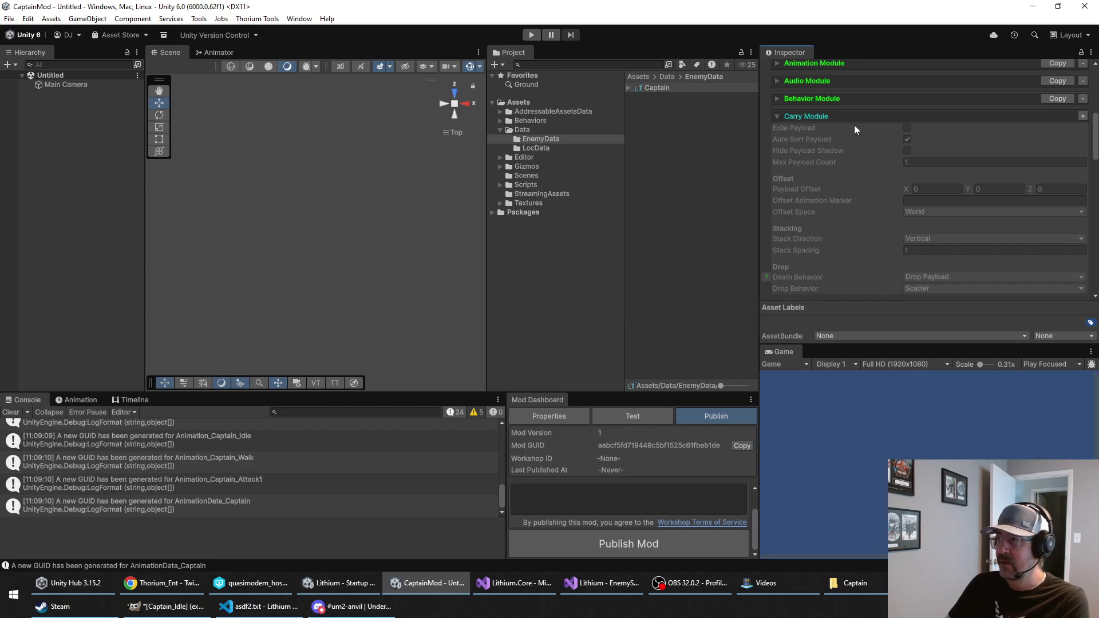
left_click(1083, 116)
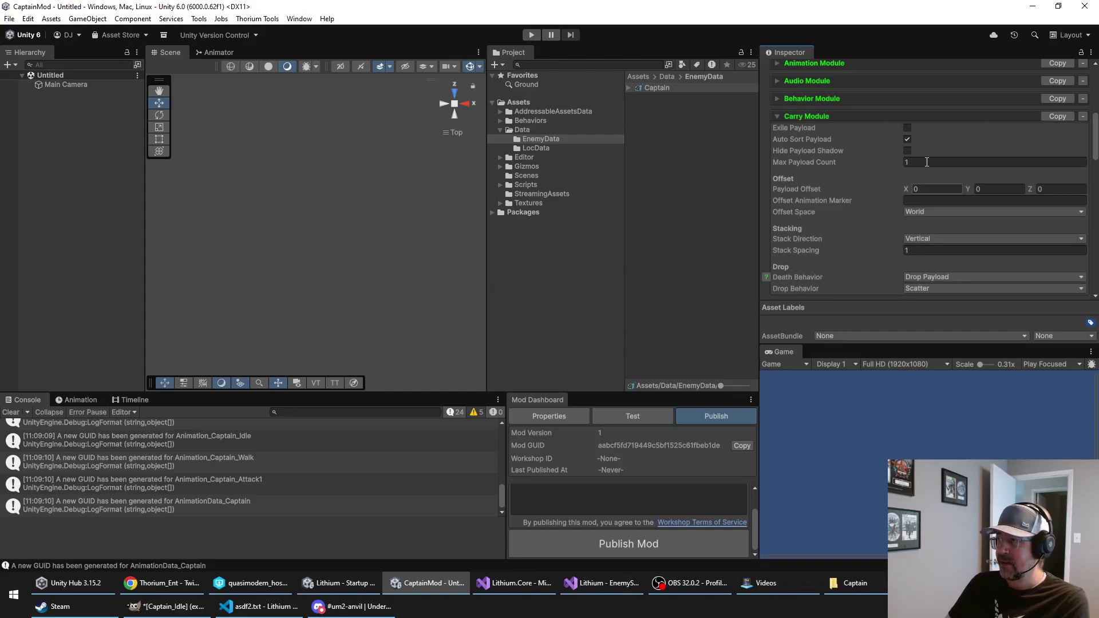
scroll(912, 124, "down", 2)
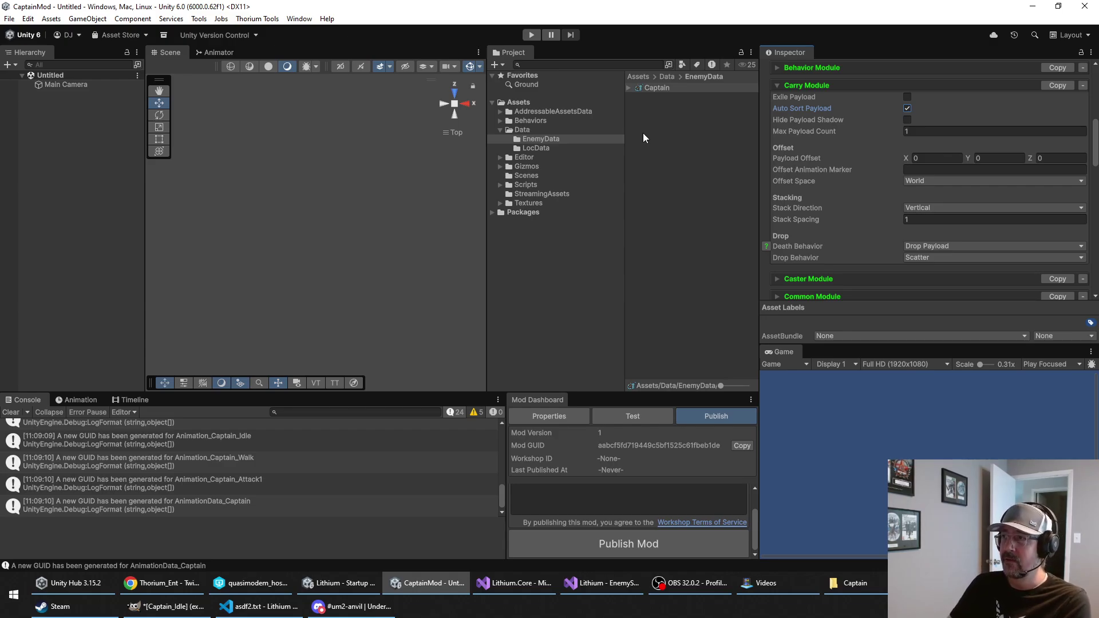
left_click(1083, 85)
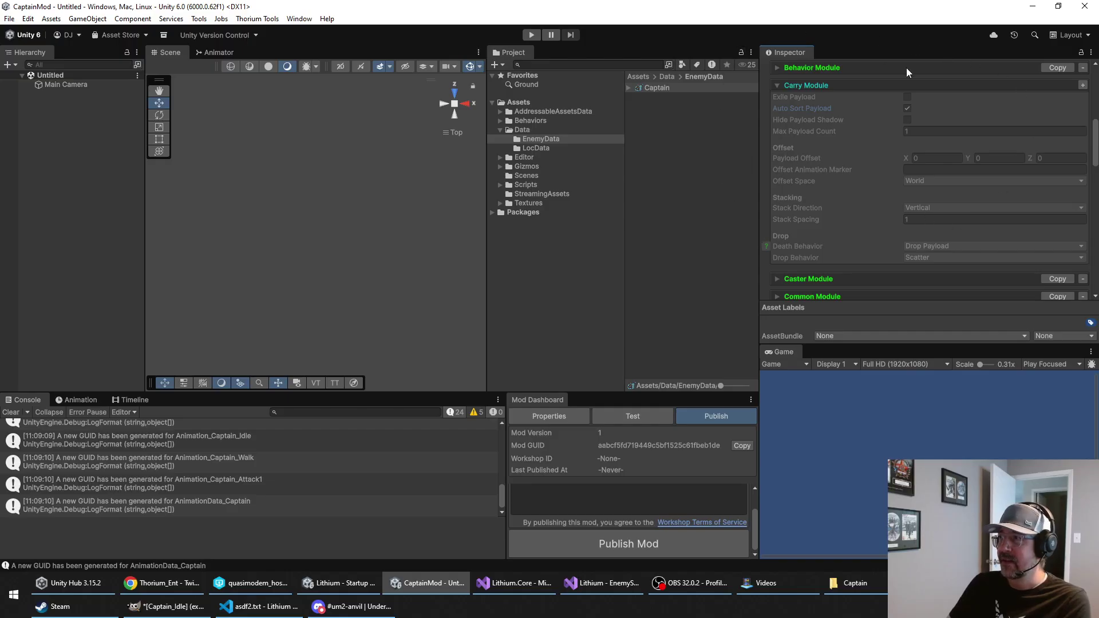
scroll(755, 228, "up", 2)
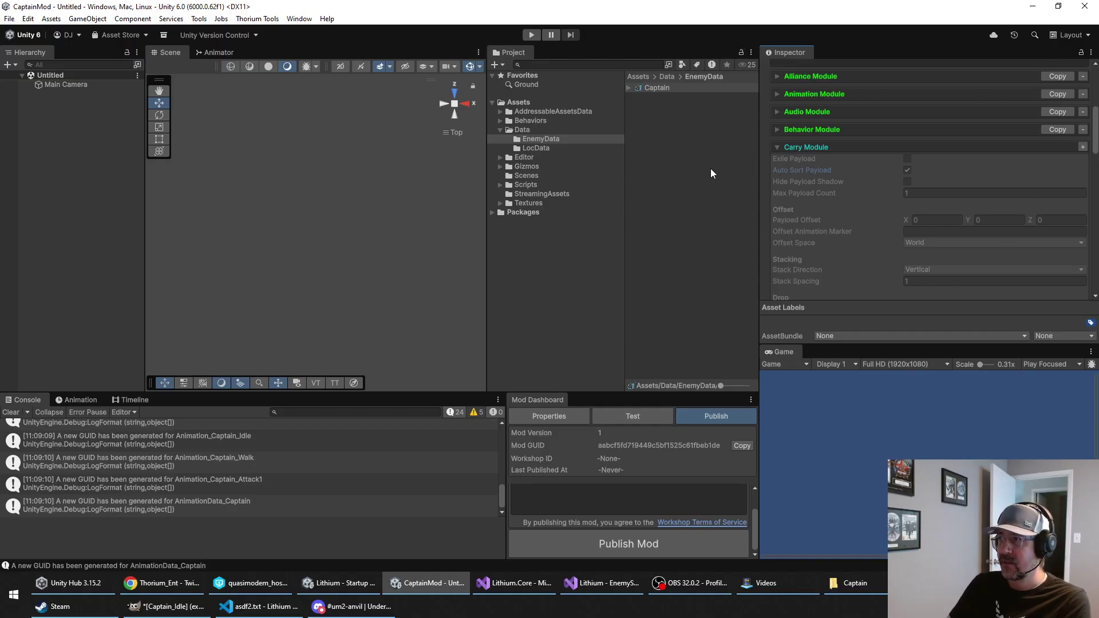
left_click(788, 147)
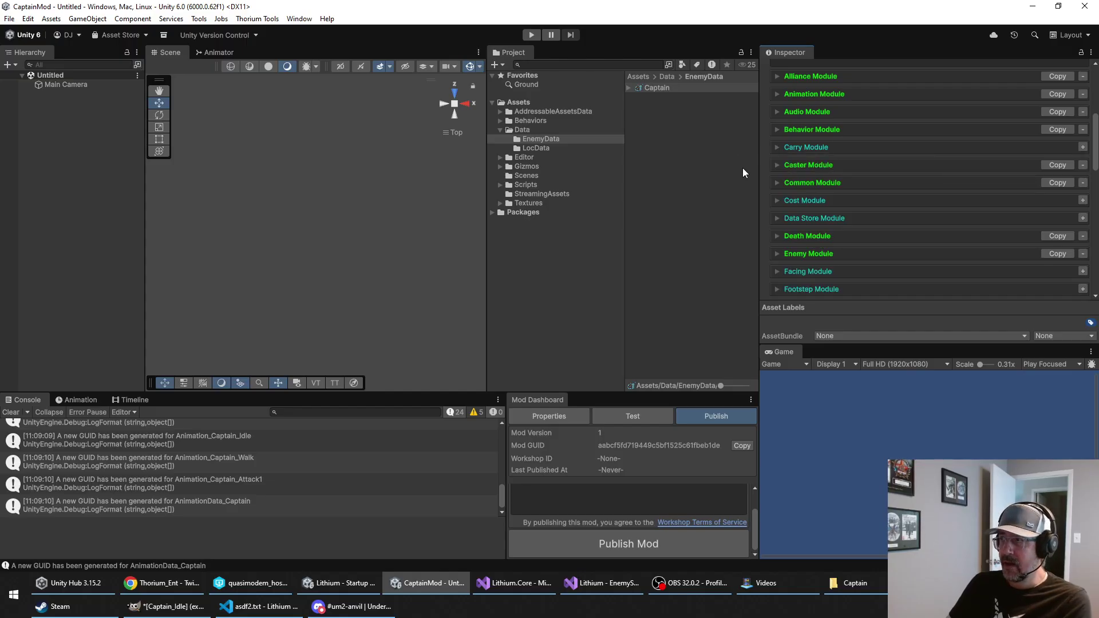
Step: Review the fields of the unassigned Carry Module once more and collapse it
left_click(776, 147)
scroll(849, 159, "down", 1)
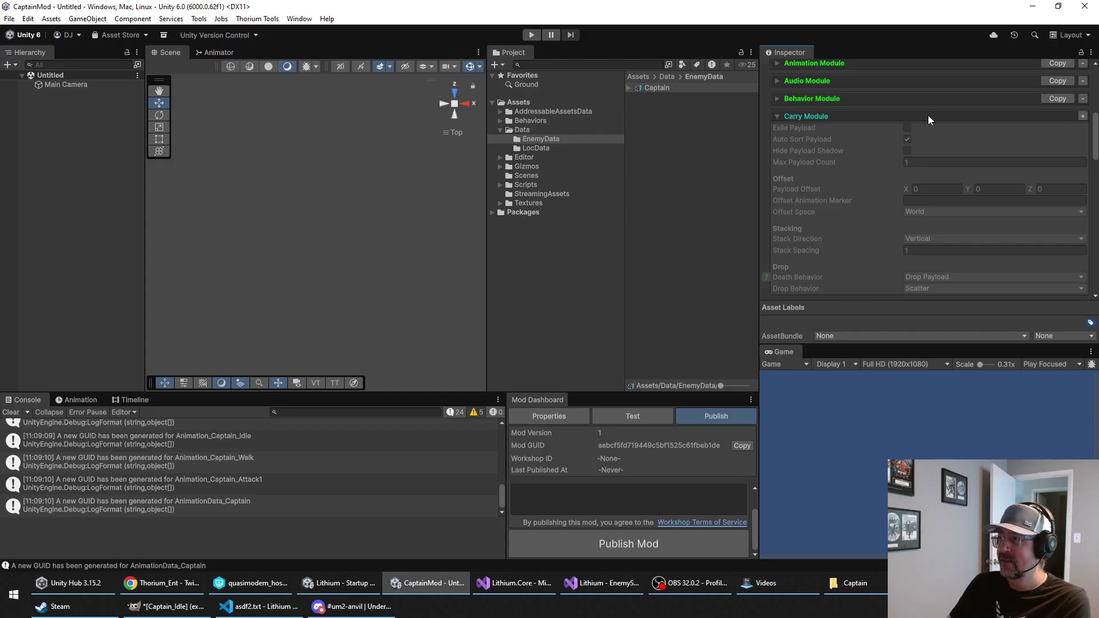
left_click(776, 117)
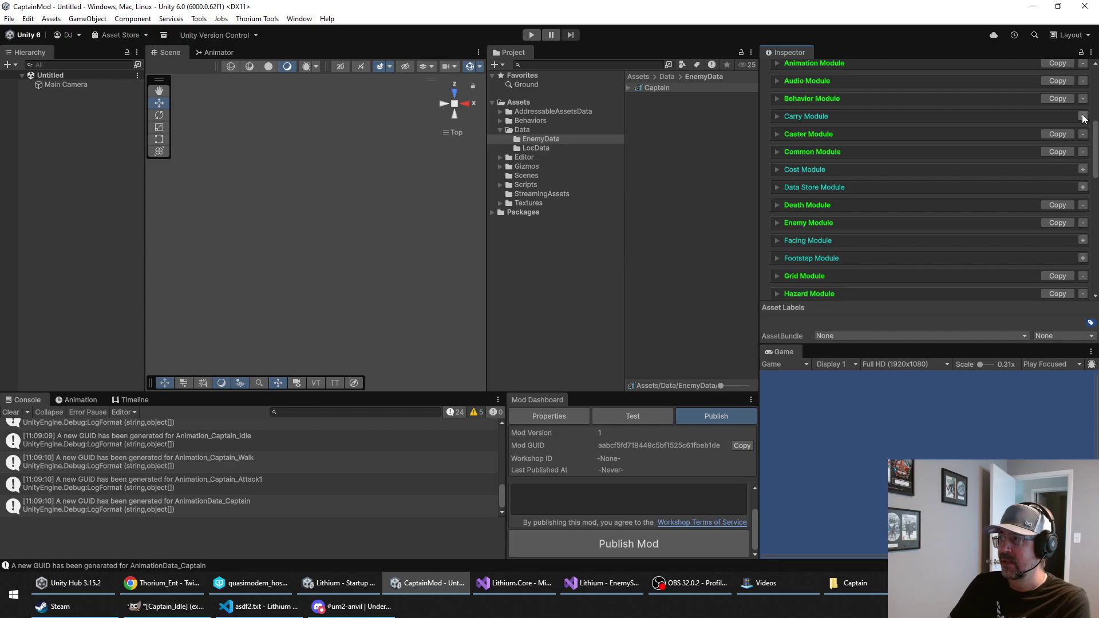
scroll(935, 130, "up", 1)
scroll(935, 130, "up", 3)
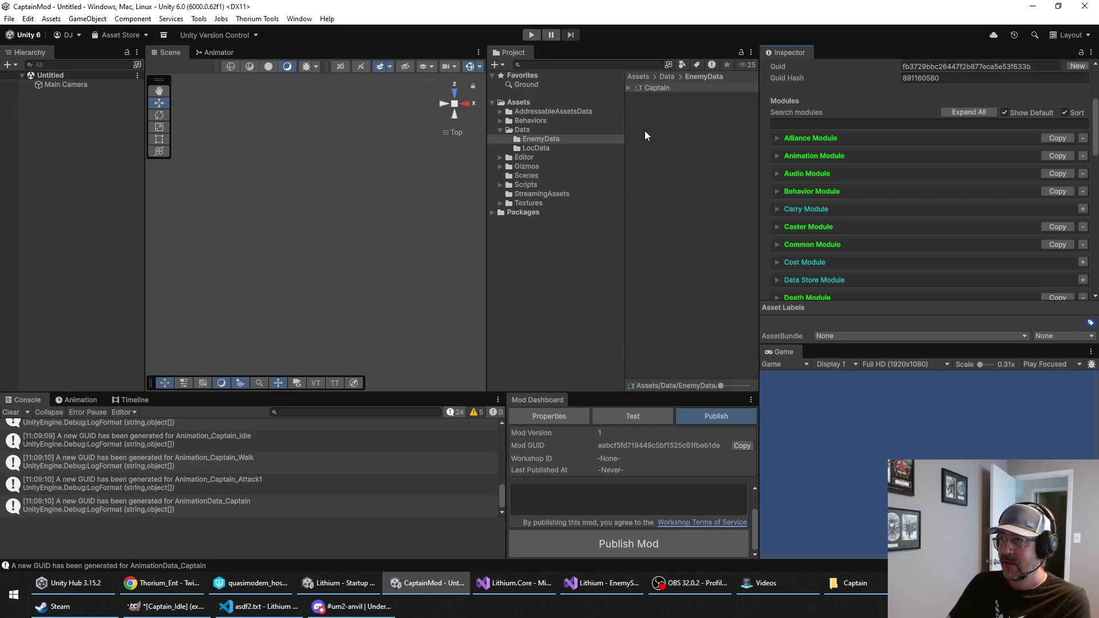
Step: Open the Captain folder under Textures/Enemies in the project to show its animation assets
left_click(544, 204)
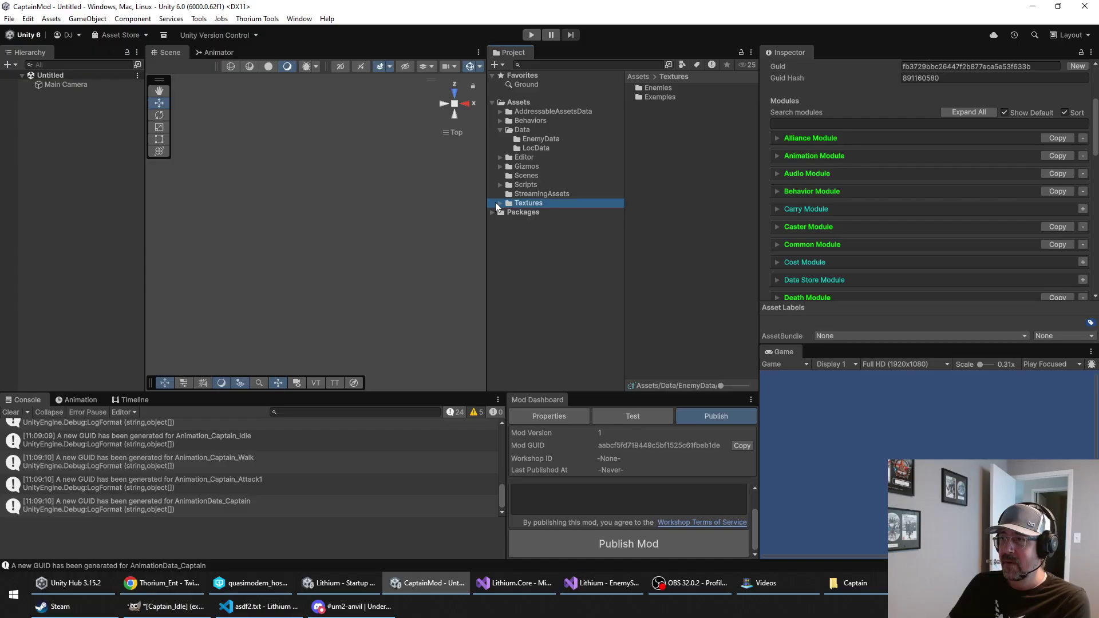
left_click(501, 204)
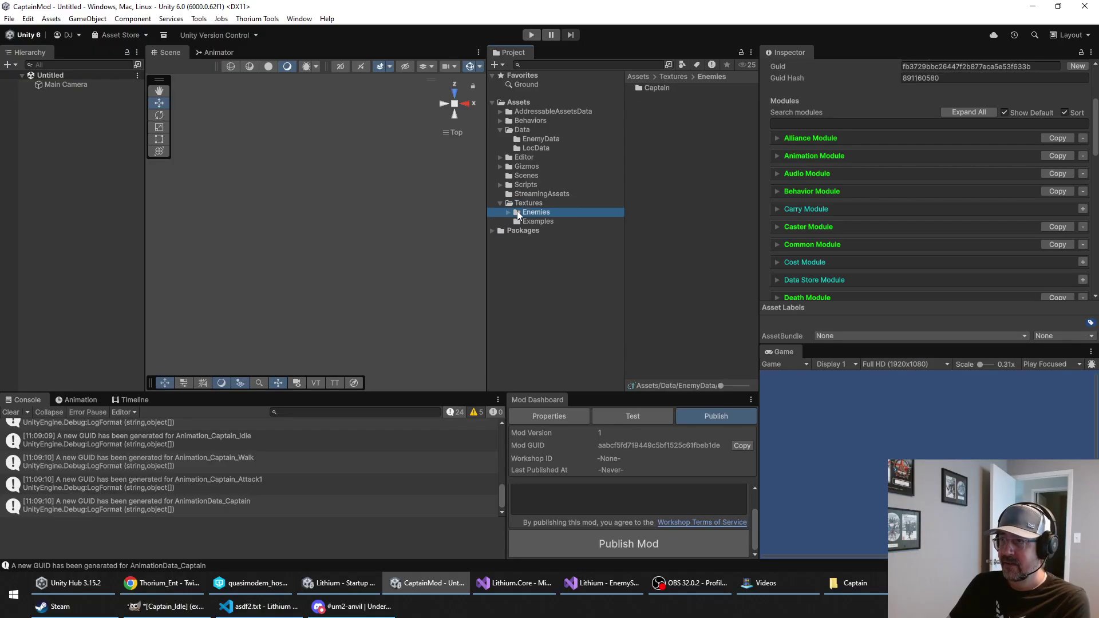
left_click(508, 213)
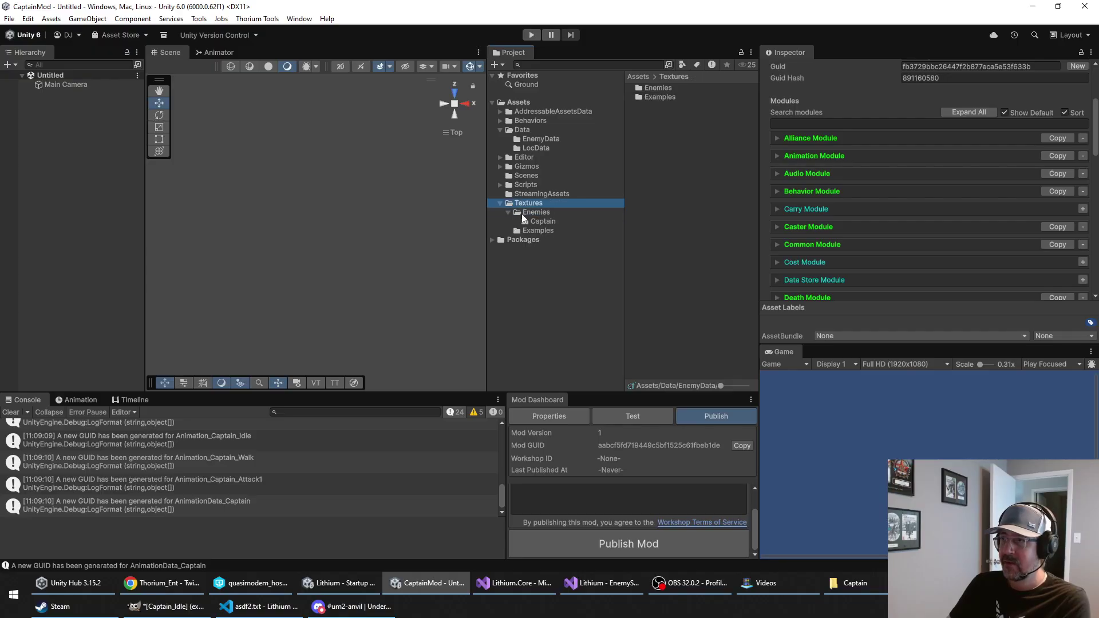
left_click(532, 213)
left_click(534, 223)
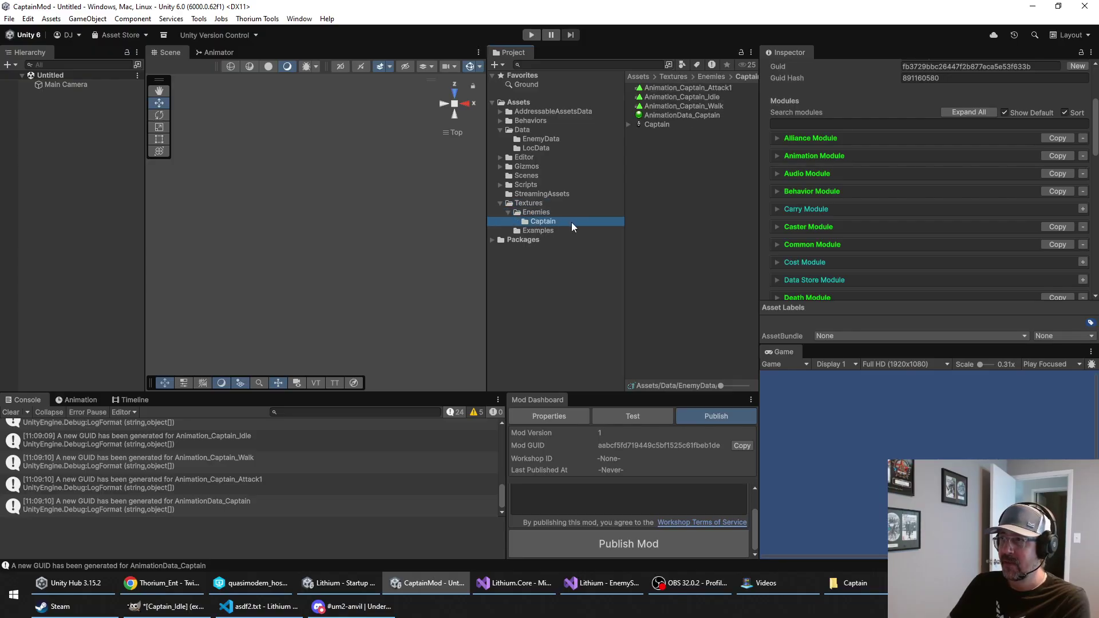
Step: Examine the Captain animation clips and the Captain texture with its preview, clearing the selection when done
left_click(665, 182)
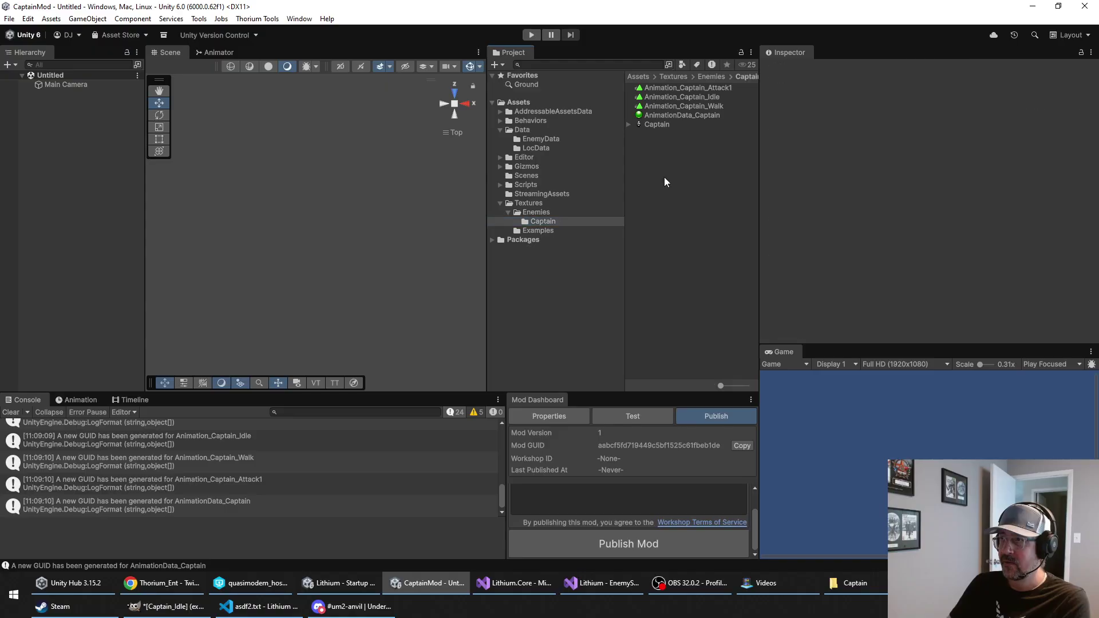
left_click(691, 107)
left_click(696, 96)
left_click(698, 92)
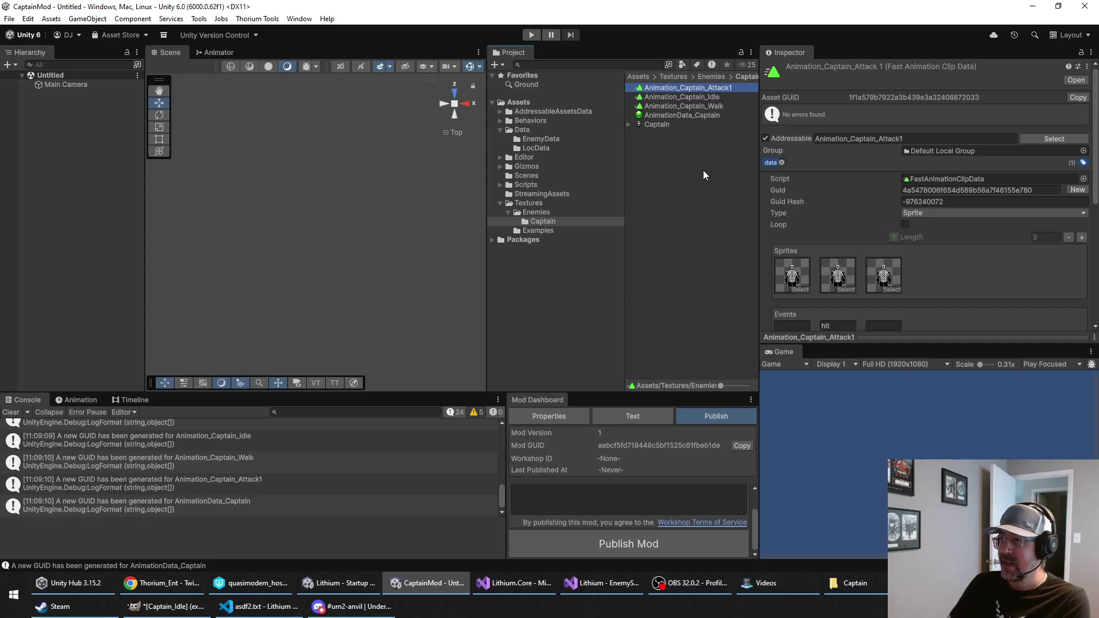
left_click(671, 125)
left_click_drag(872, 334, 861, 189)
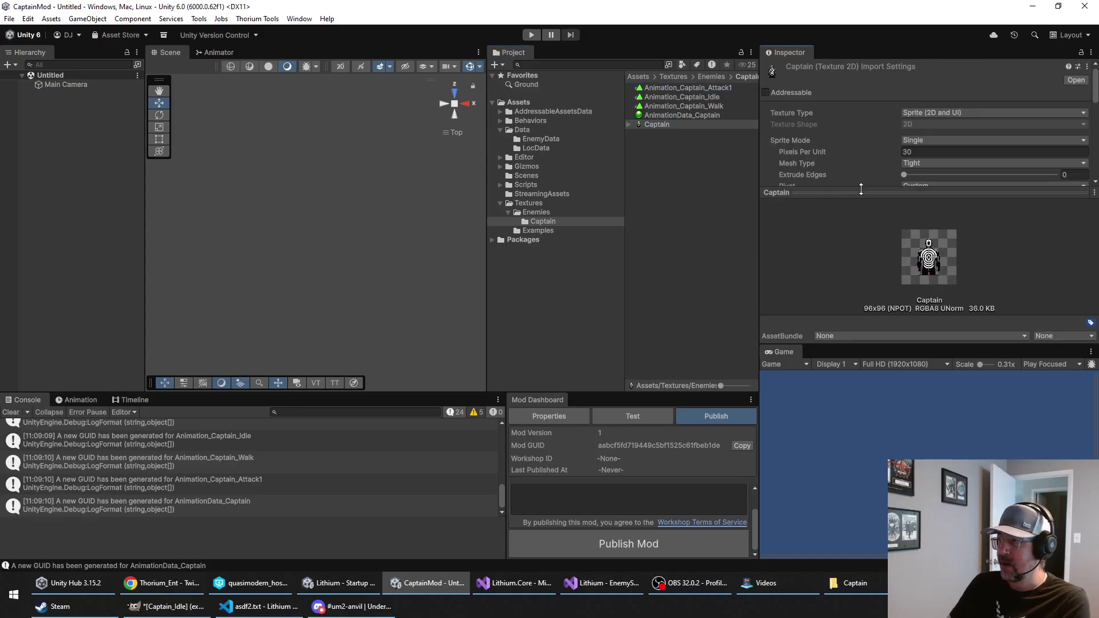
left_click(861, 189)
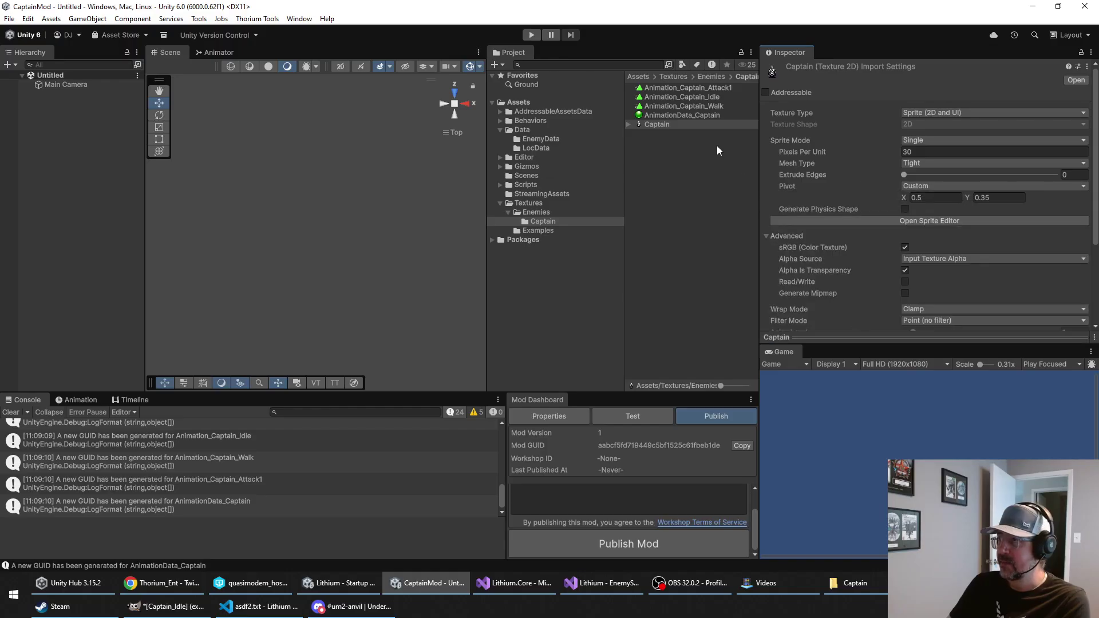
left_click(701, 165)
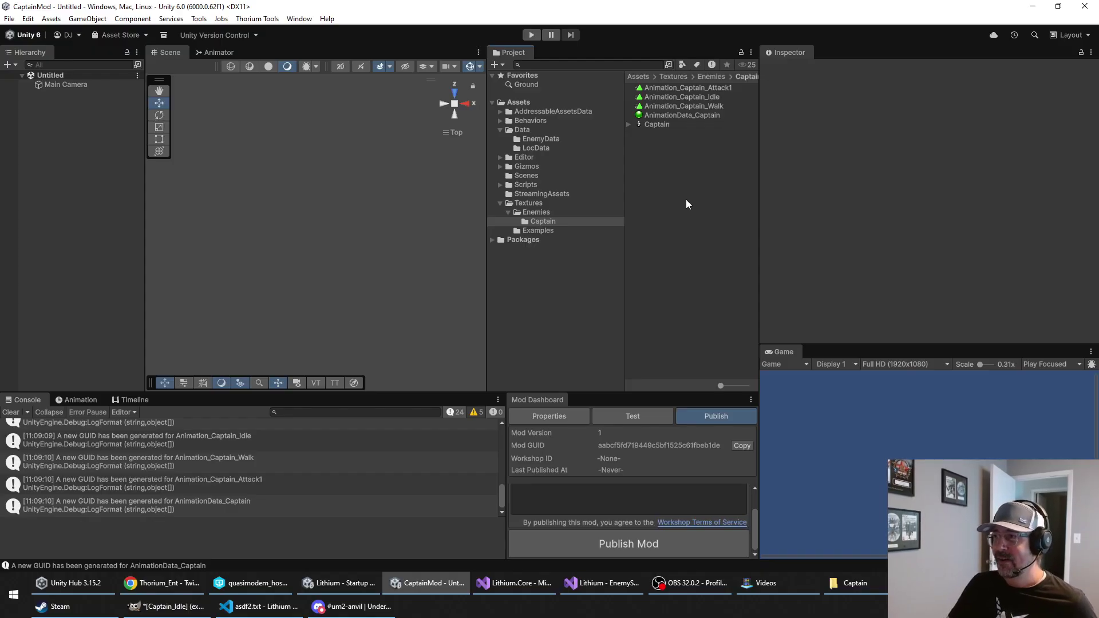
Step: Add the Captain_Attack_01, Captain_Attack_02, Captain_Idle and Captain_Walk_E sprite sheets to the project's Captain folder and look over their previews
left_click(855, 582)
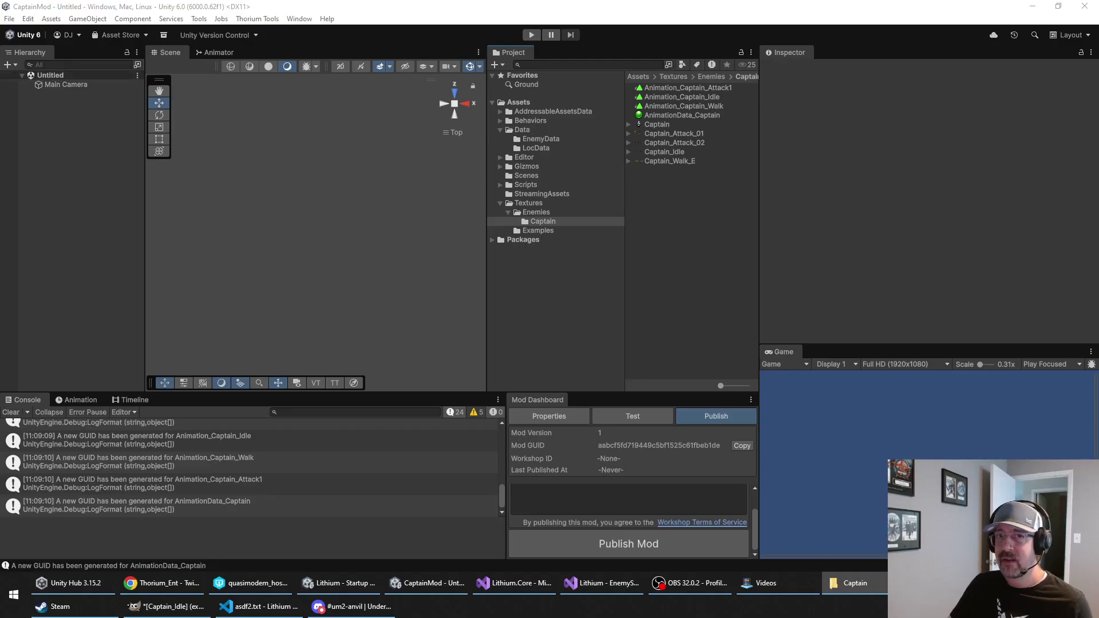
left_click(682, 134)
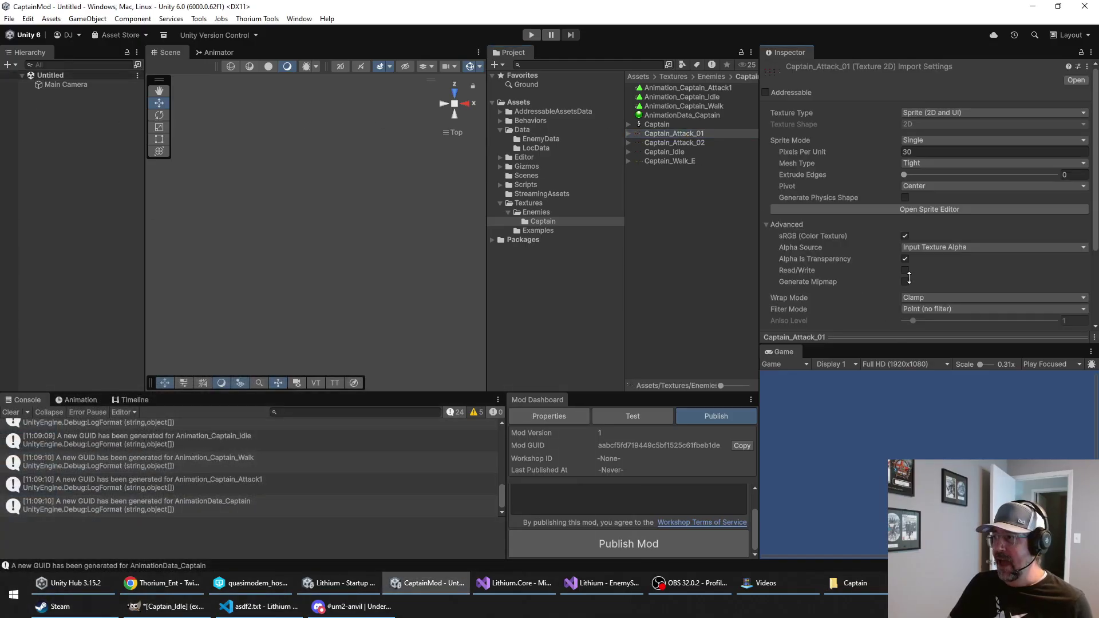
left_click_drag(909, 278, 776, 153)
left_click(708, 143)
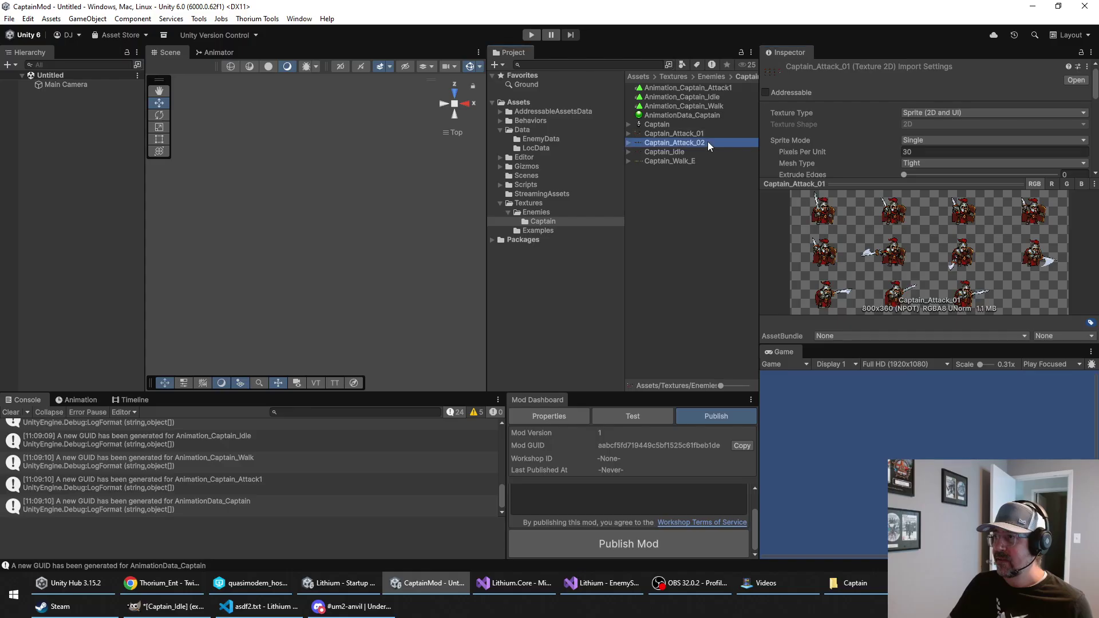
left_click(692, 149)
left_click(681, 159)
left_click(699, 136)
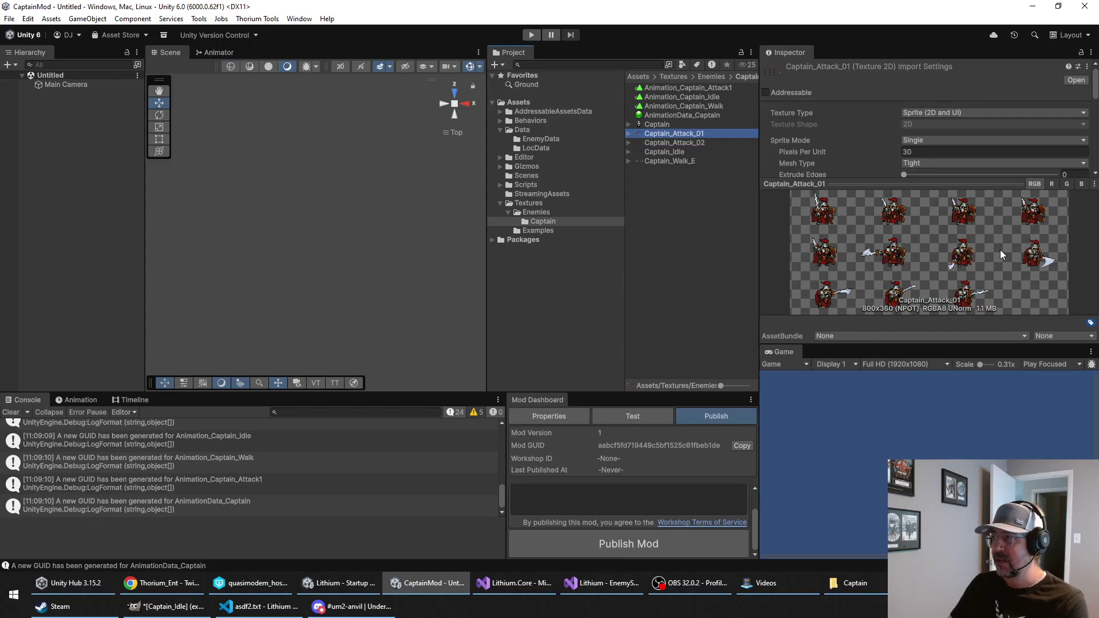
left_click_drag(903, 184, 853, 422)
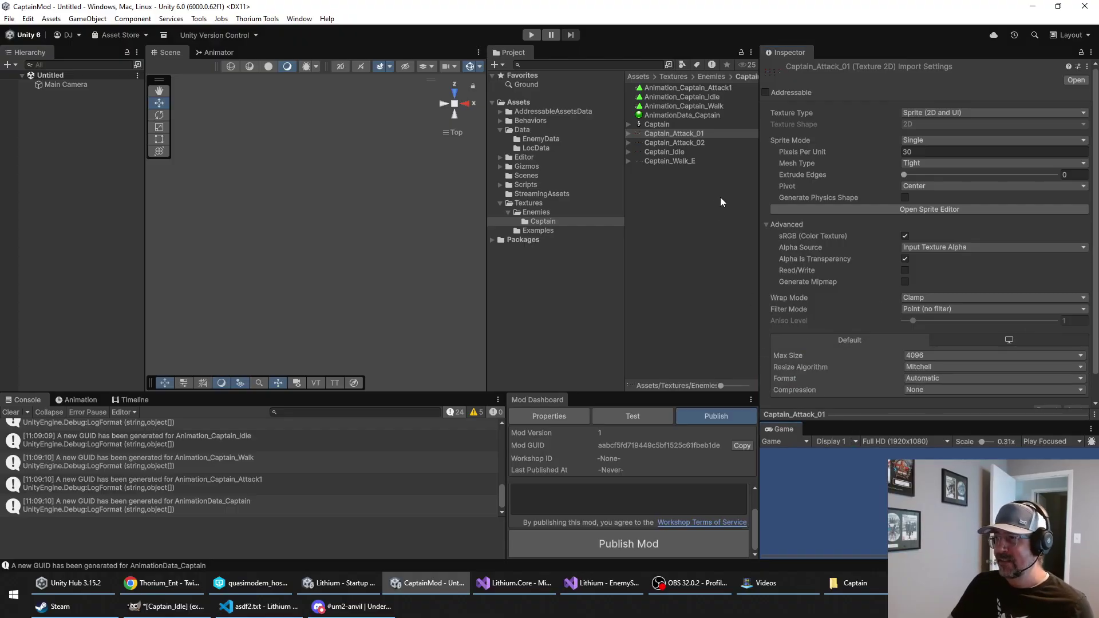
Step: Set the Sprite Mode of the four new Captain sprite sheets to Multiple and apply the import settings
left_click(677, 162, "shift")
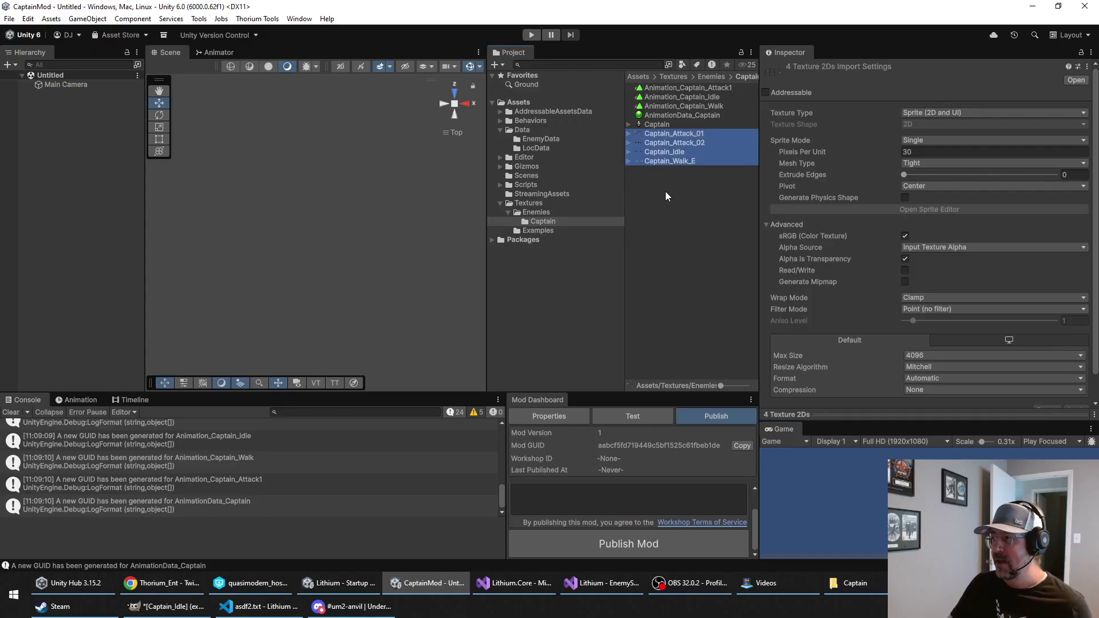
left_click(914, 141)
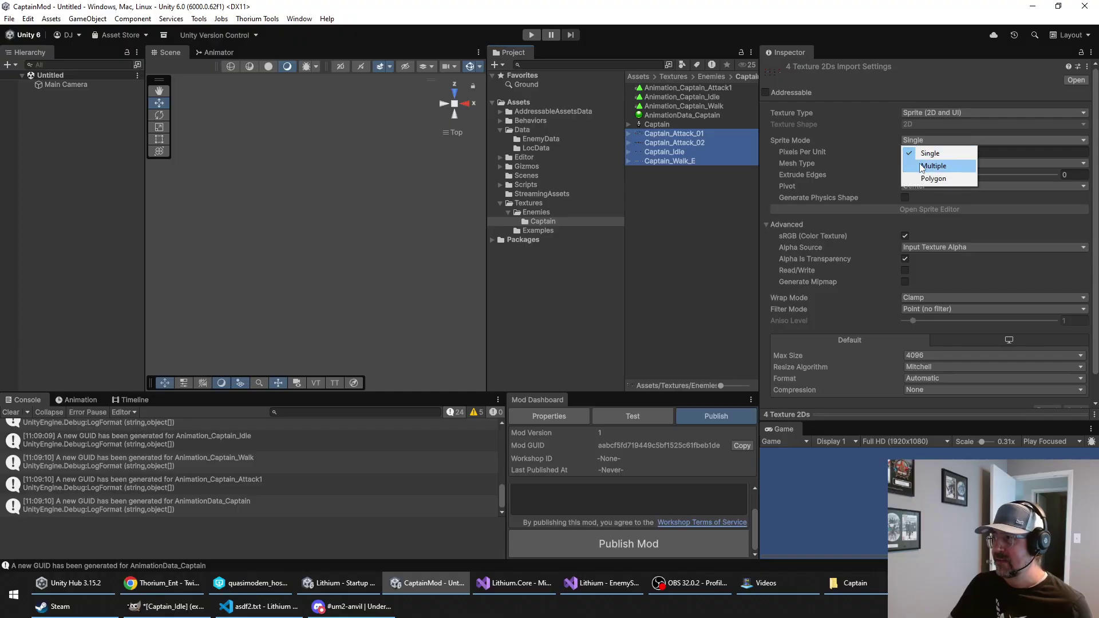
left_click(933, 166)
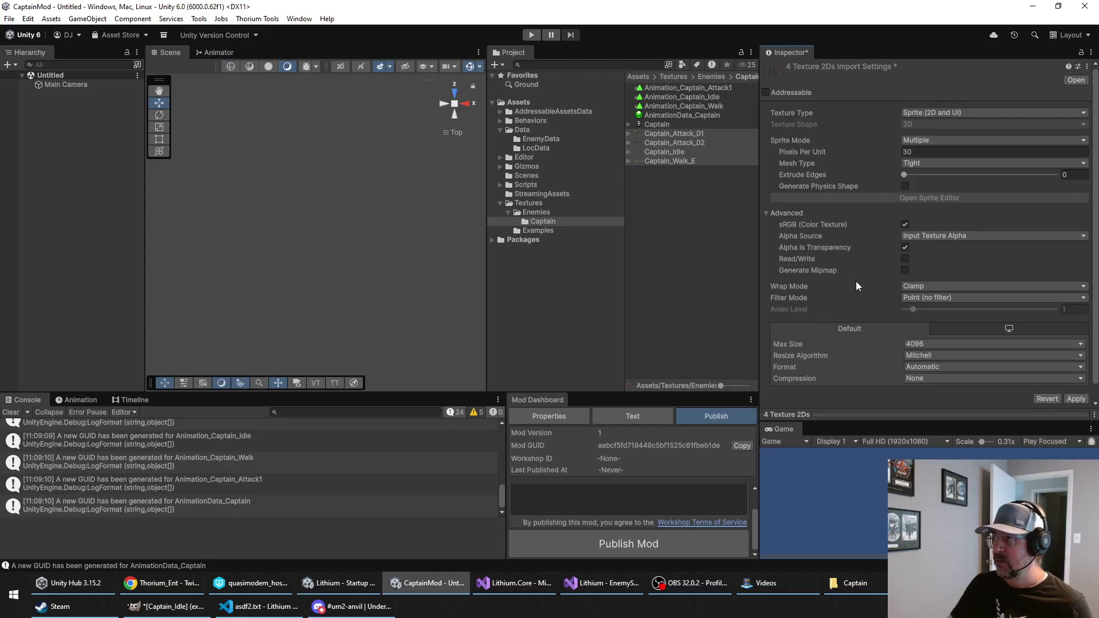
left_click(1075, 399)
Step: Open Captain_Attack_01 in the Sprite Editor and resize its out-of-bounds sprite rect to fit the texture
left_click(700, 134)
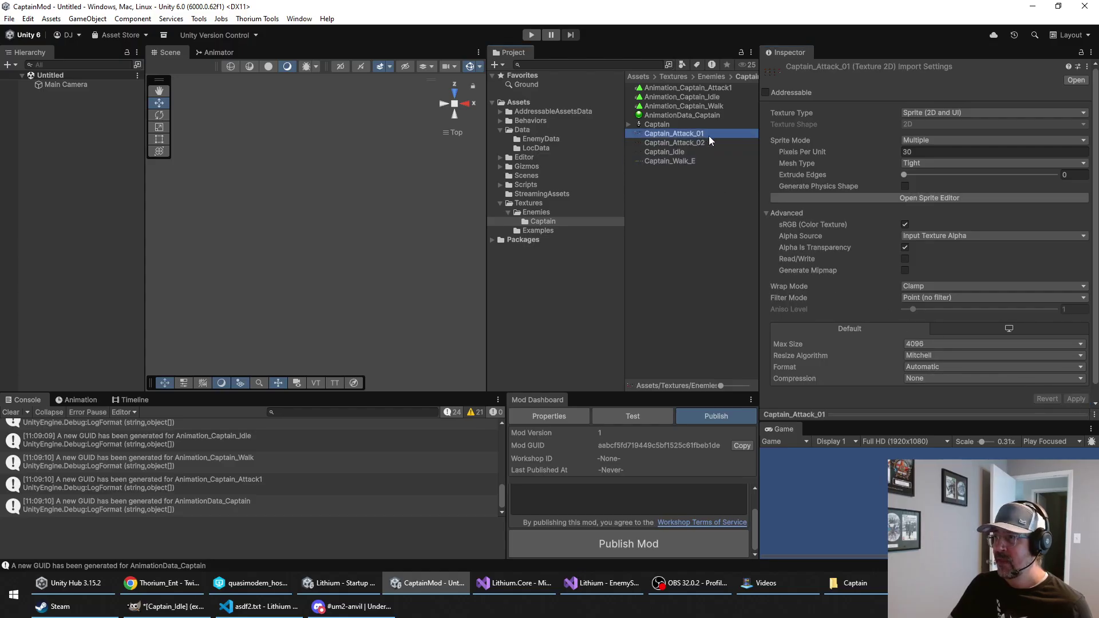
left_click(914, 198)
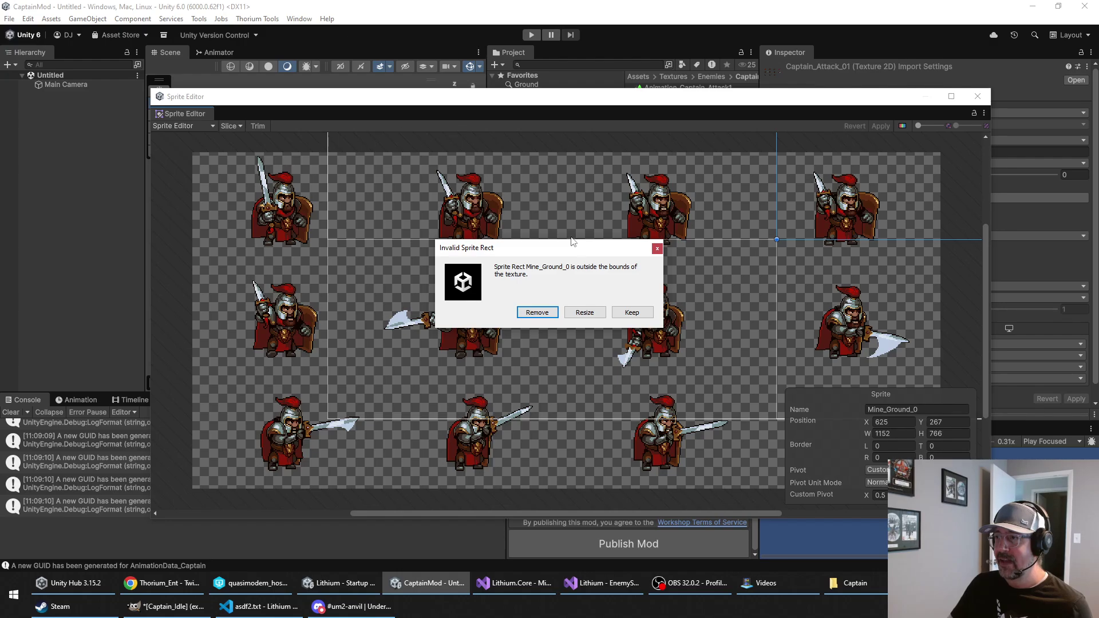
left_click(583, 313)
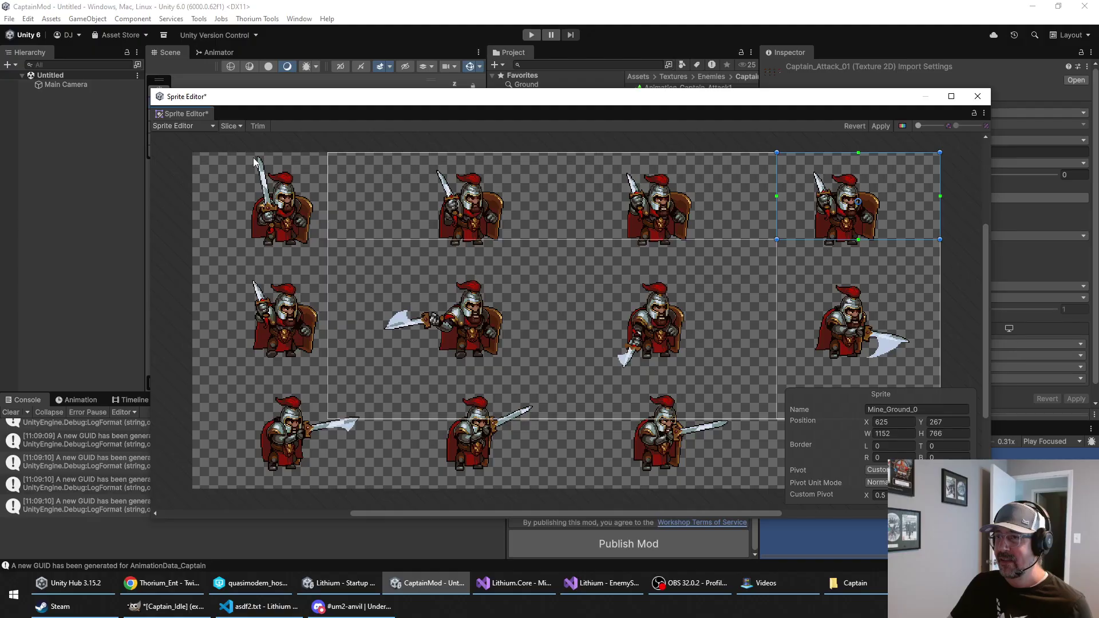
Step: Slice the Captain_Attack_01 sheet by cell count into 4 columns and 3 rows, replacing the existing sprites, and apply the slicing
left_click(231, 126)
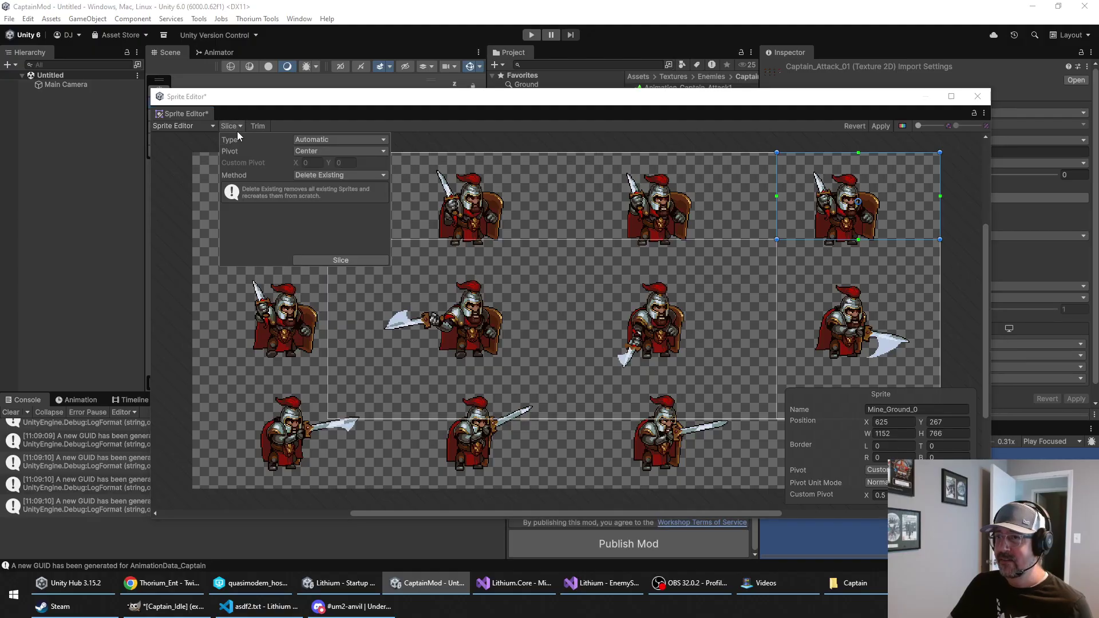
left_click(314, 141)
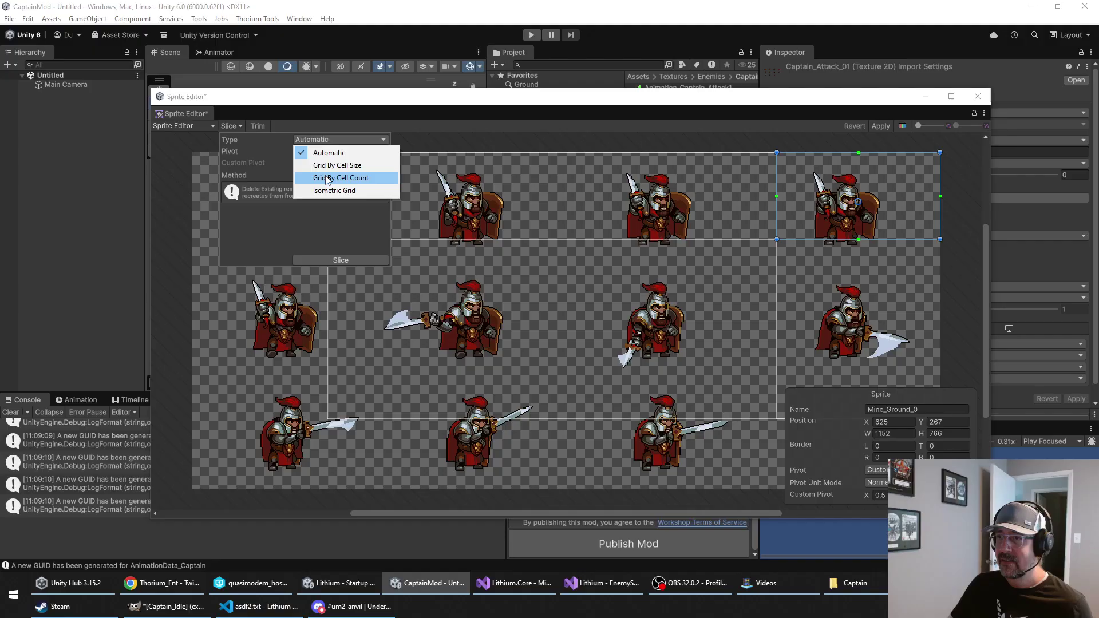
left_click(329, 178)
left_click(309, 151)
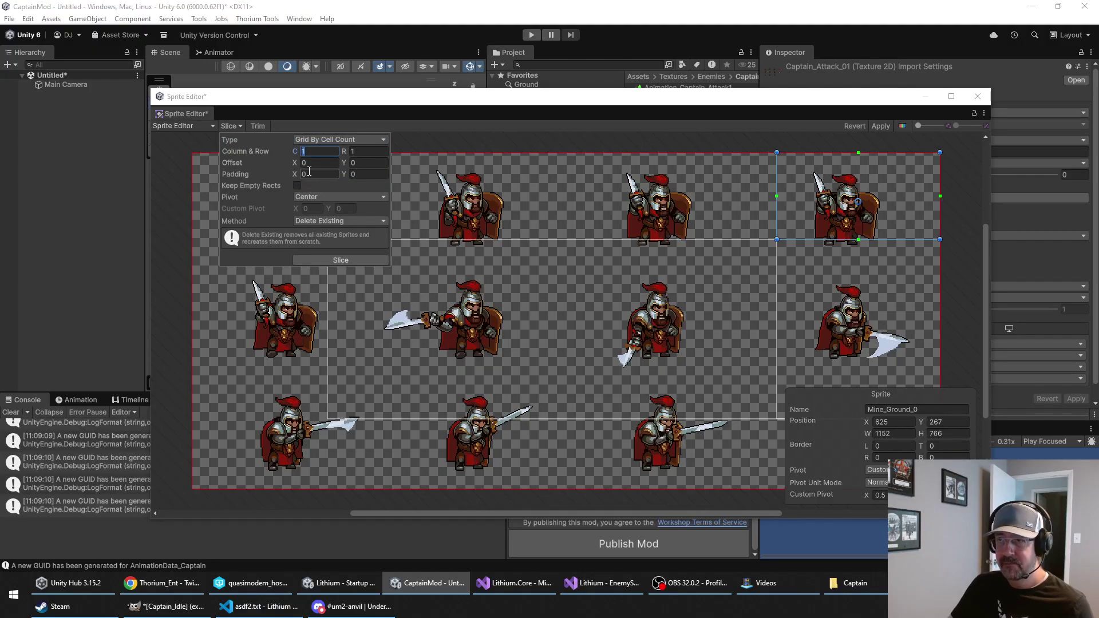
type("4")
left_click(365, 152)
type("3")
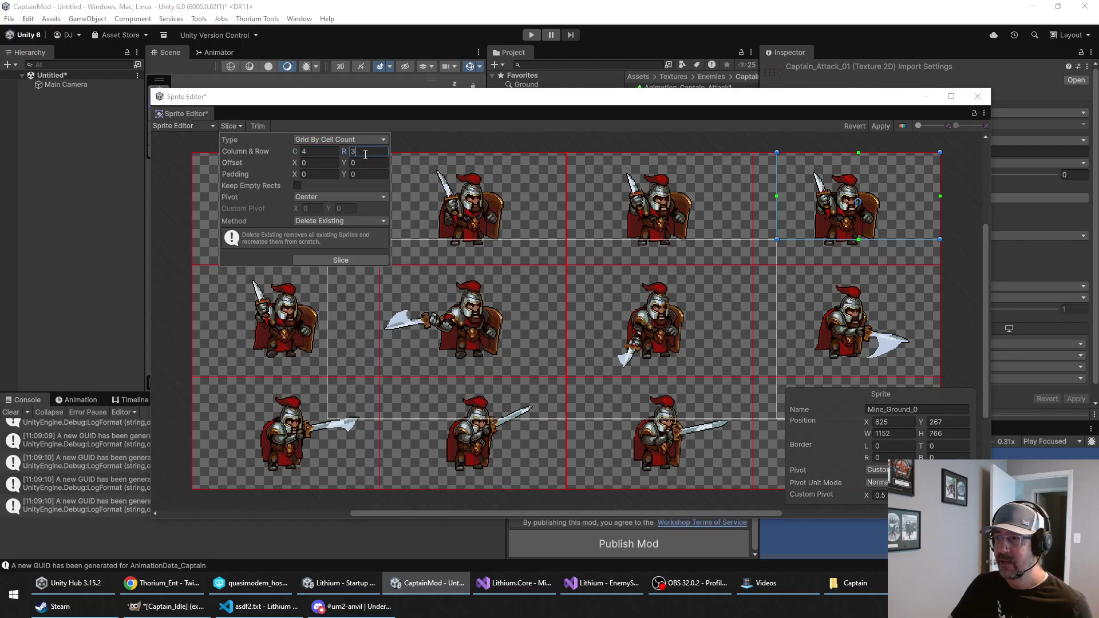
left_click(322, 261)
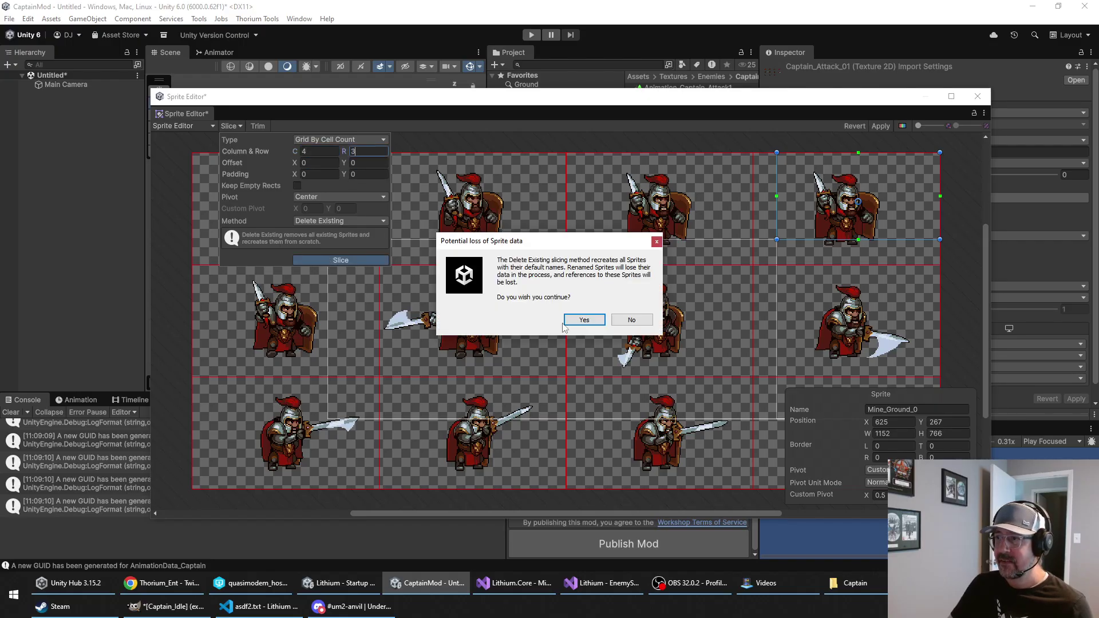
left_click(584, 319)
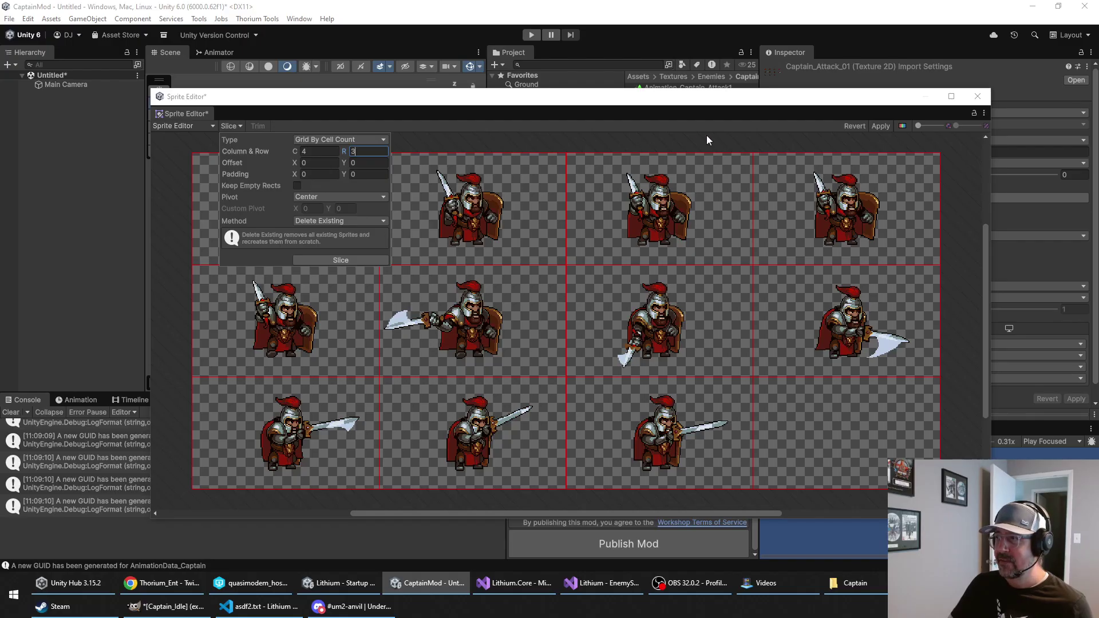
left_click(877, 125)
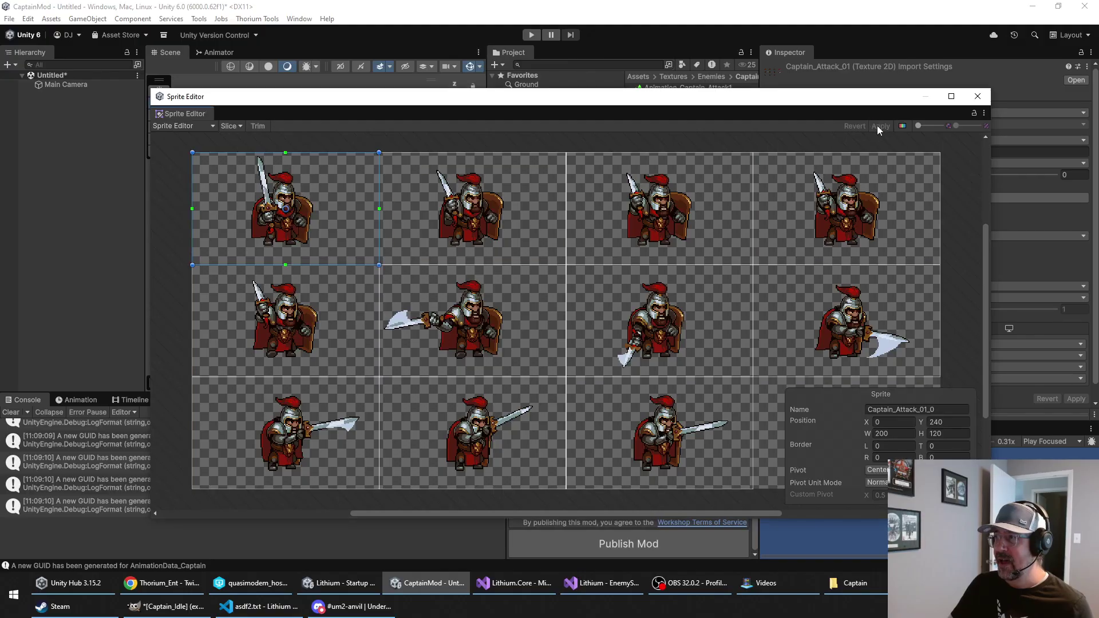
left_click(978, 97)
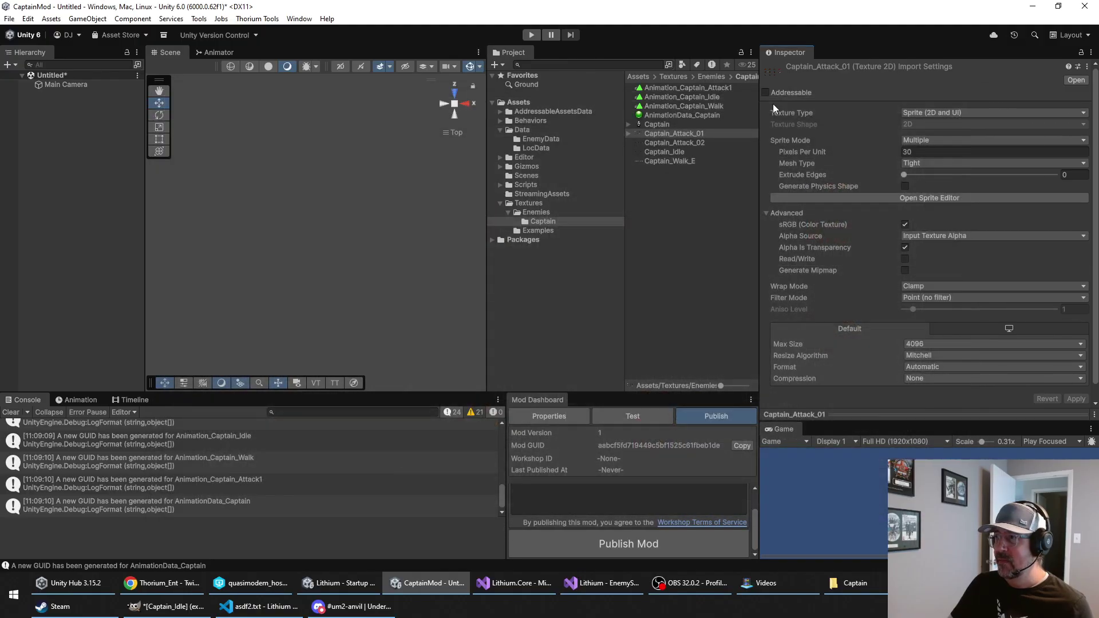
Step: Expand Captain_Attack_01, enlarge the preview, and go back and forth through its sliced frames to examine the attack motion
left_click(676, 133)
key("Right")
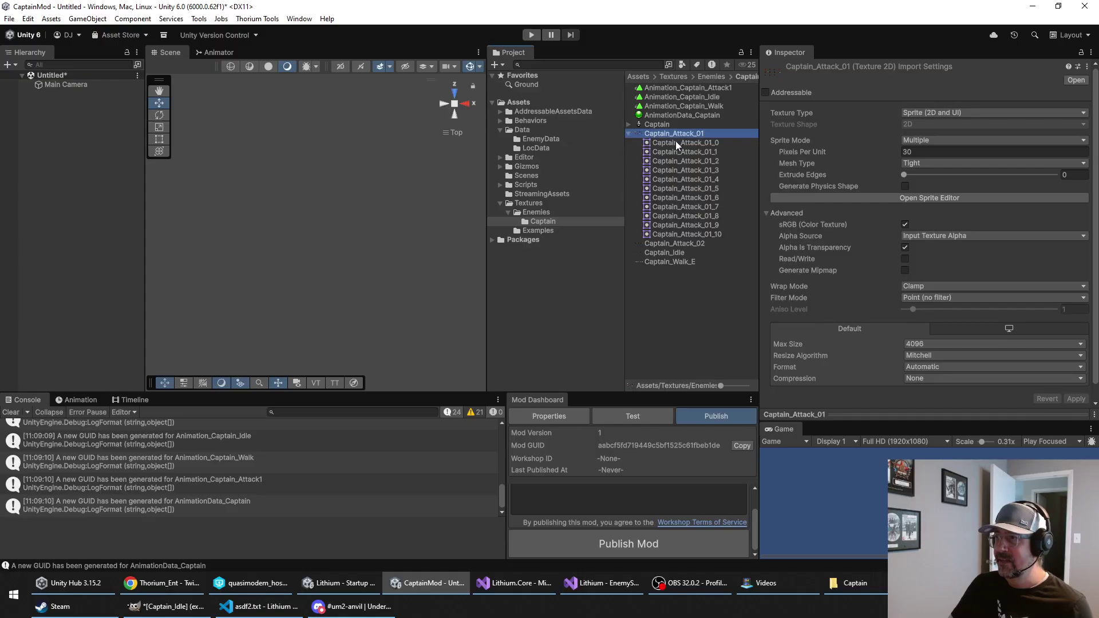
left_click(676, 142)
key("Down")
key("Down")
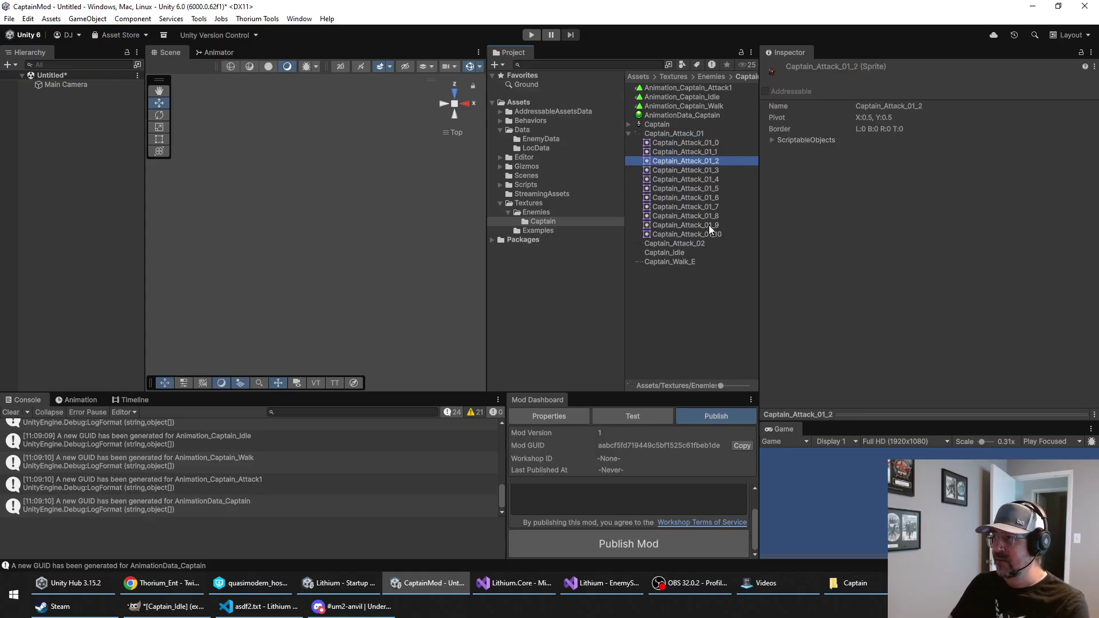
left_click(918, 409)
left_click(698, 160)
key("Down")
key("Down")
key("Down")
key("Down")
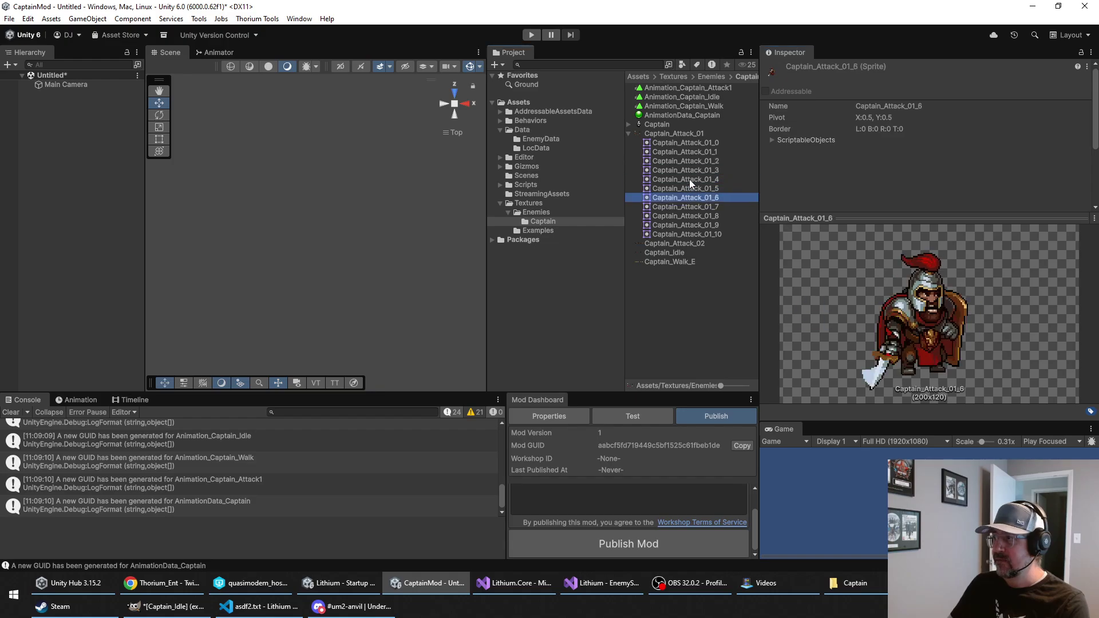
key("Down")
key("Down")
key("Down")
key("Down")
key("Up")
key("Up")
key("Up")
key("Up")
key("Up")
key("Up")
key("Up")
key("Up")
key("Up")
key("Up")
key("Down")
key("Down")
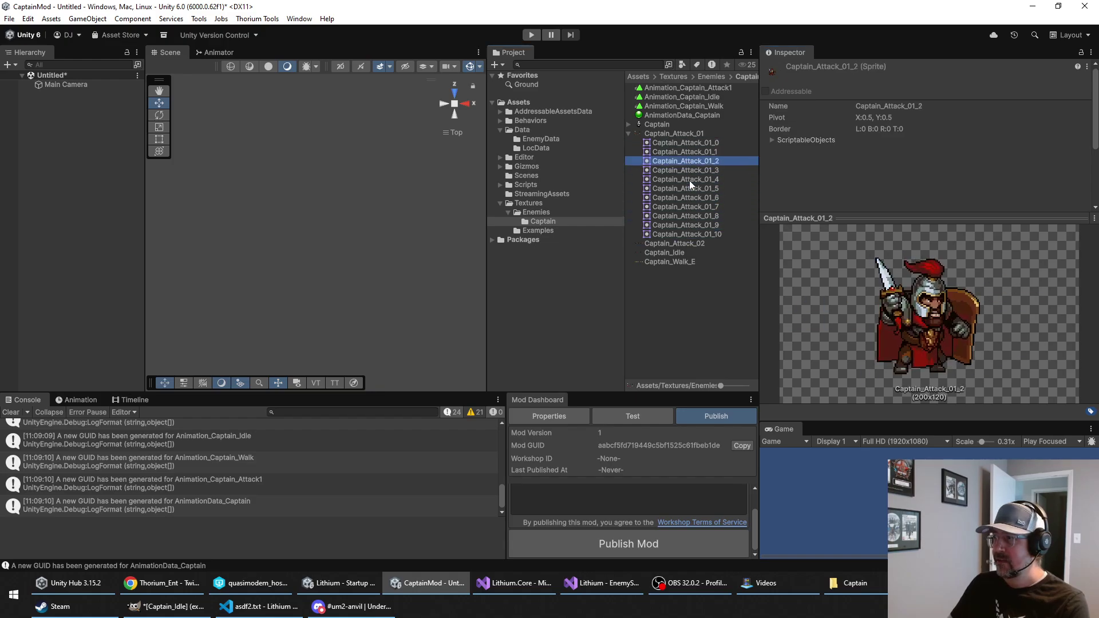
key("Down")
key("Down")
key("Down")
key("Down")
key("Down")
key("Down")
key("Down")
key("Down")
key("Up")
key("Up")
key("Up")
key("Up")
key("Up")
key("Up")
key("Up")
key("Up")
key("Up")
key("Up")
key("Up")
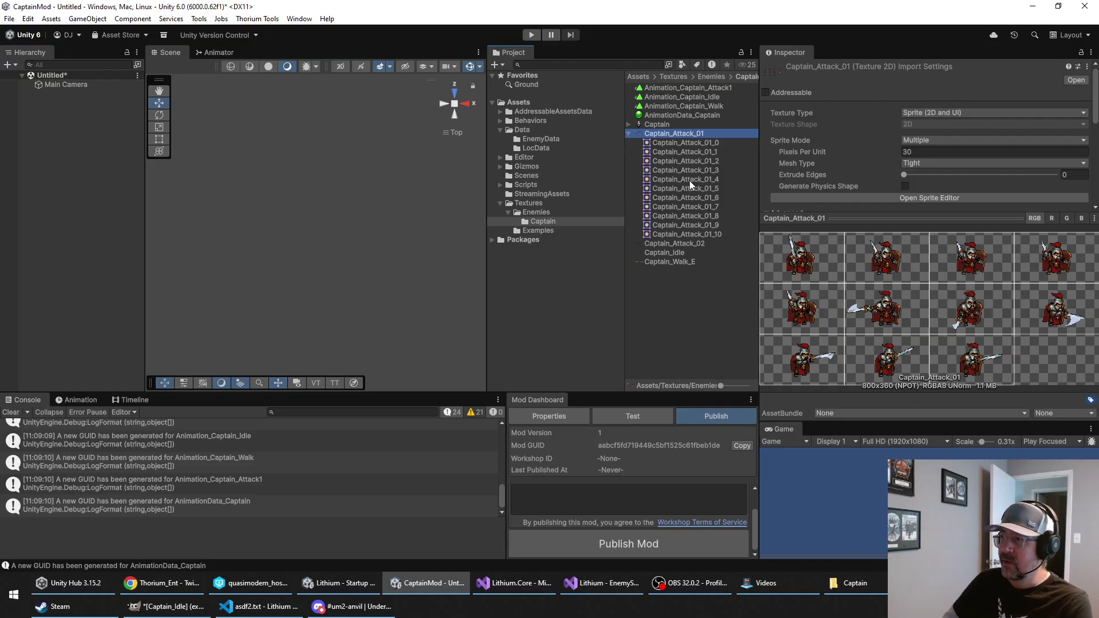
Step: Preview the attack frames in order from Captain_Attack_01_0 through Captain_Attack_01_10
left_click(704, 143)
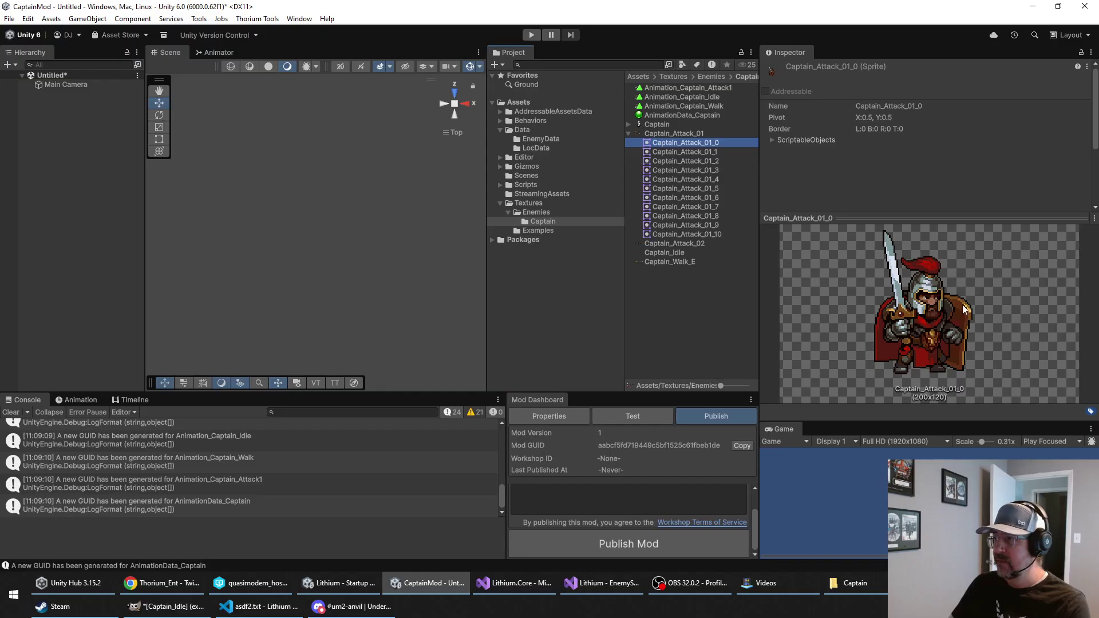
key("Down")
key("Down")
key("Down")
key("Down")
key("Down")
key("Down")
key("Down")
key("Down")
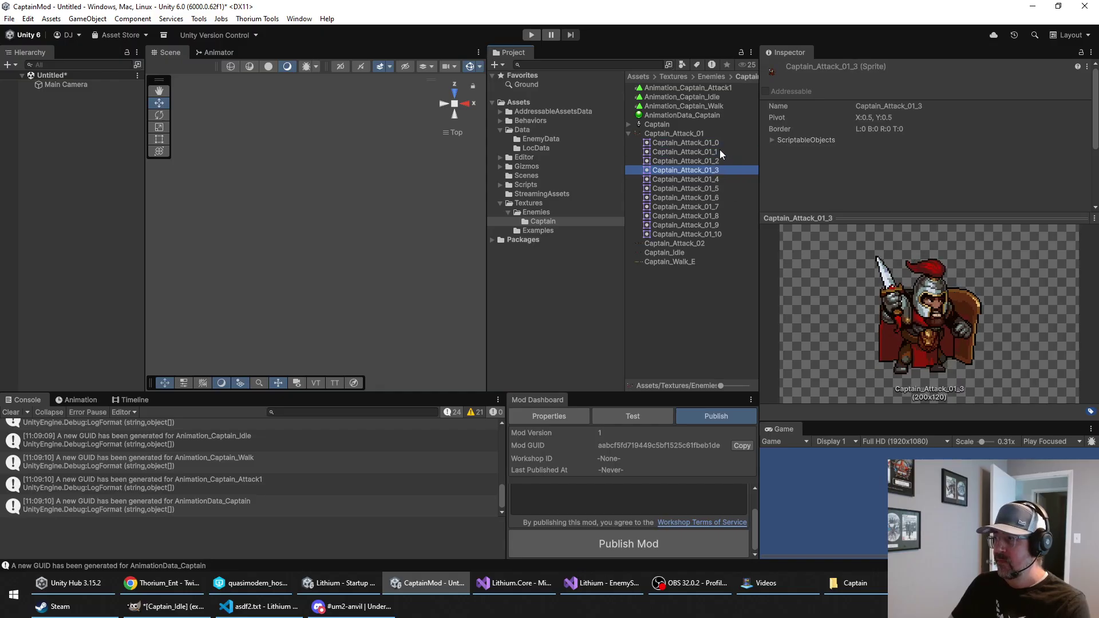
key("Down")
key("Down")
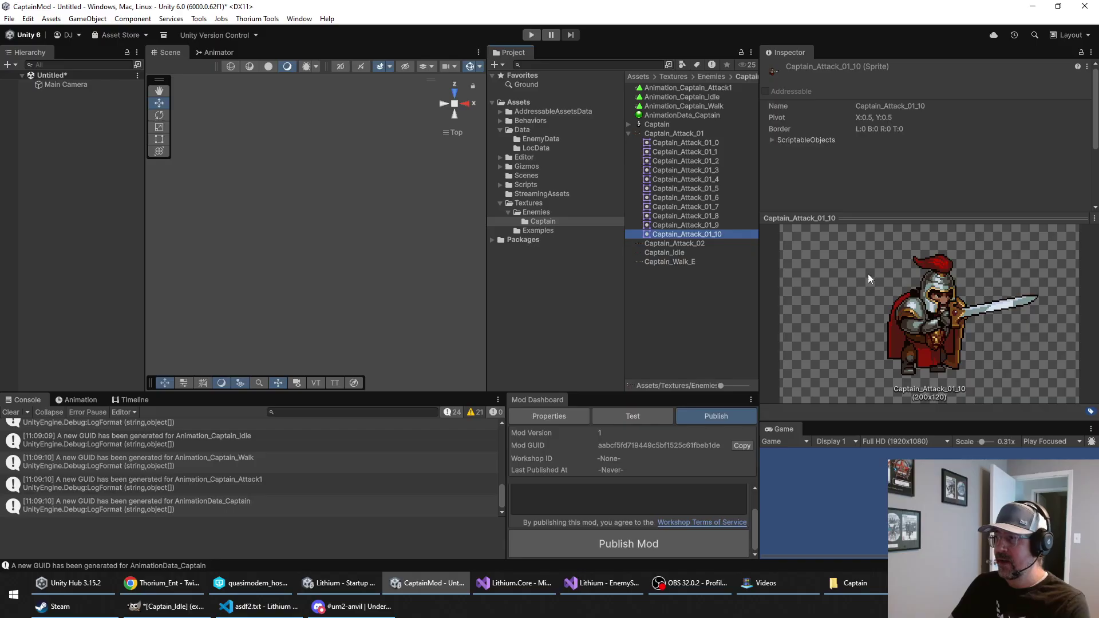
Step: Replay the Captain_Attack_01 frames forward and backward to check the wind-up and sword swing sequence
left_click(704, 149)
key("Up")
key("Down")
key("Down")
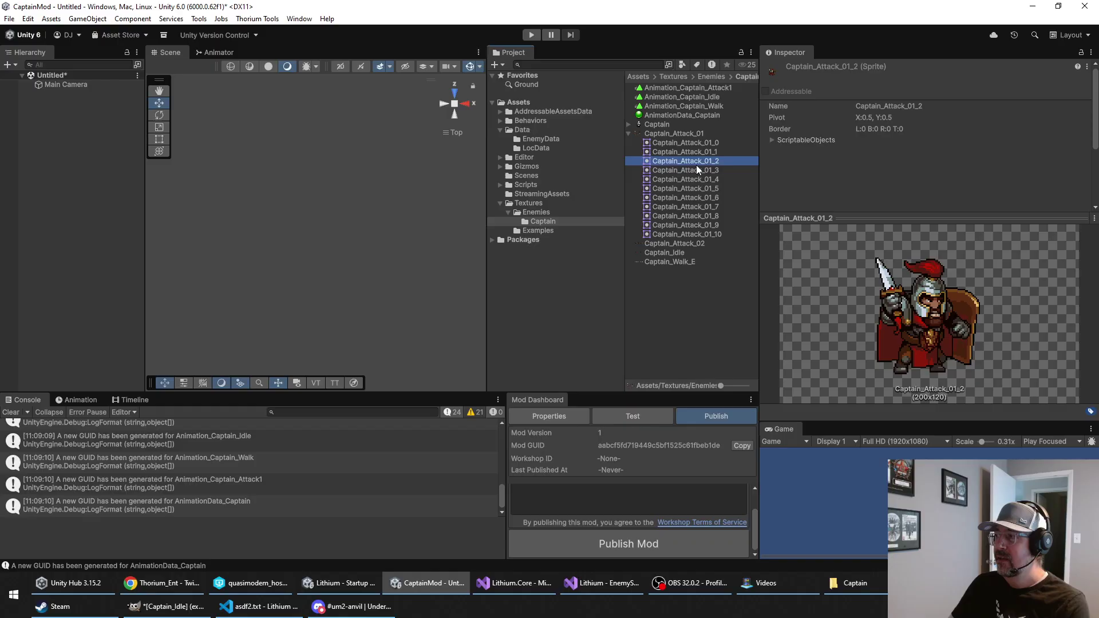
key("Down")
key("Down")
key("Down")
key("Down")
key("Down")
key("Down")
key("Up")
key("Up")
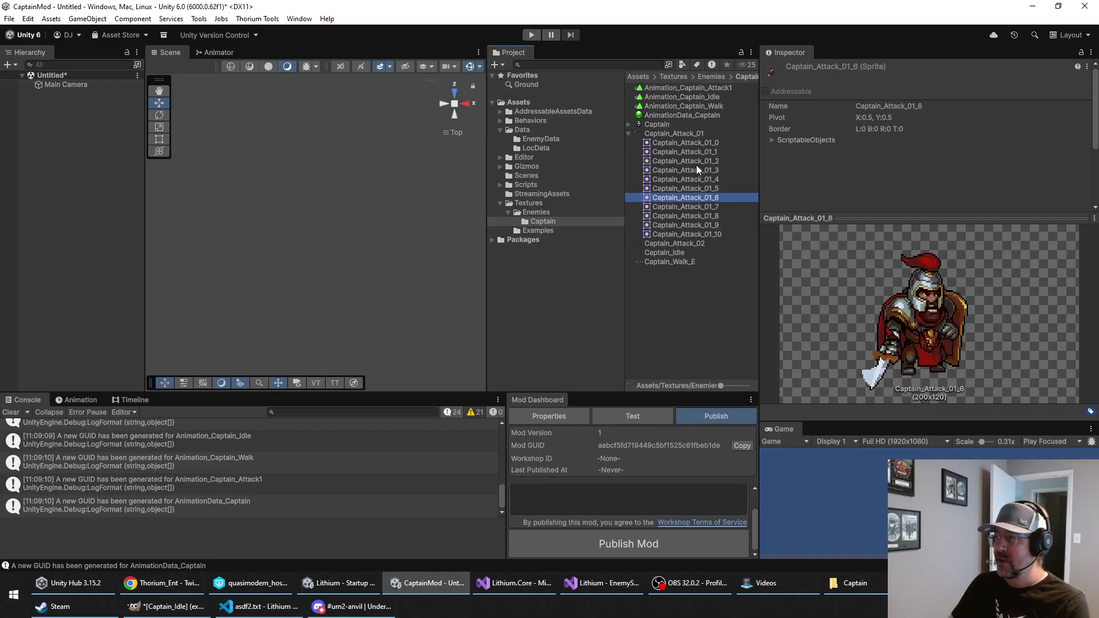
key("Up")
key("Up")
key("Up")
key("Up")
key("Up")
key("Up")
key("Down")
key("Down")
key("Down")
key("Down")
key("Down")
key("Down")
key("Down")
key("Down")
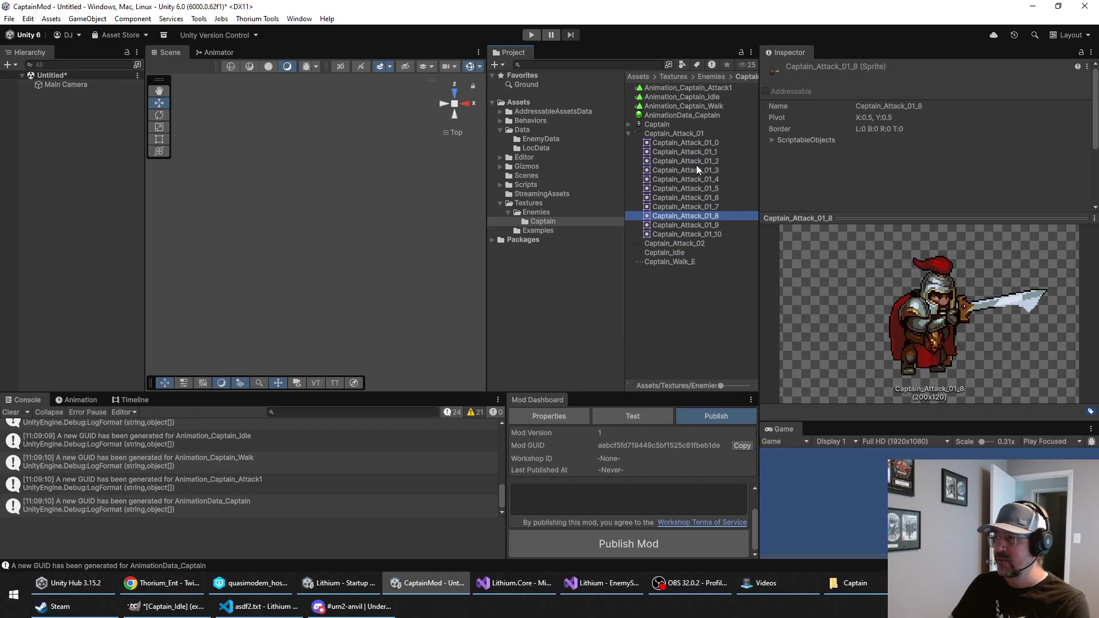
Step: View the remaining attack frames up to Captain_Attack_01_10, then collapse the Captain_Attack_01 sprite list
key("Down")
key("Down")
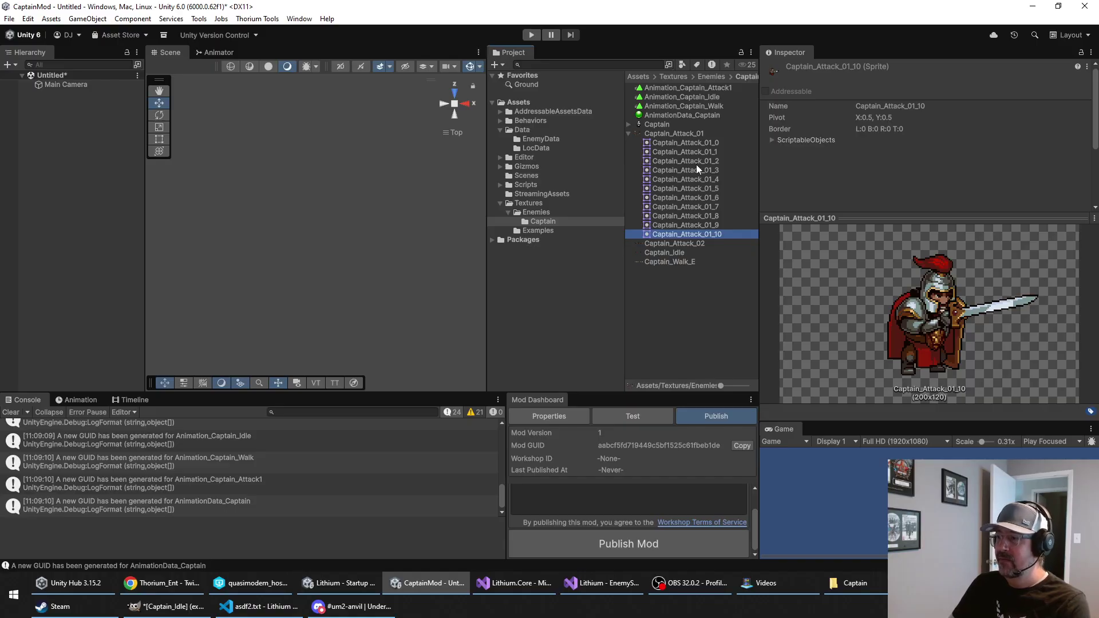
left_click(681, 135)
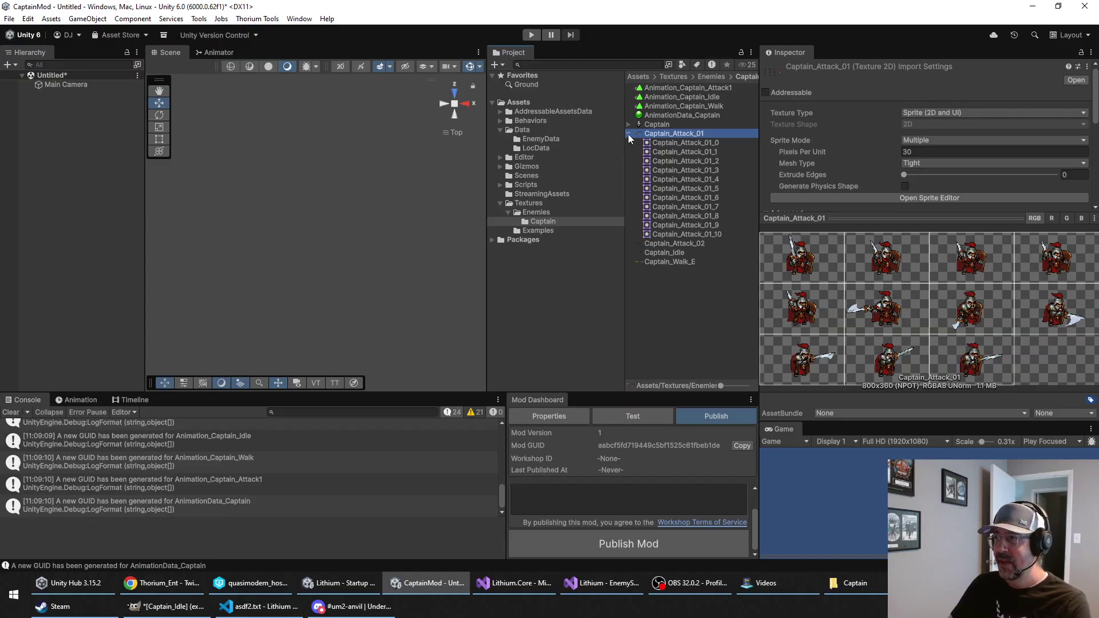
key("Left")
Step: Open Captain_Attack_02 in the Sprite Editor and resize the out-of-bounds sprite rects to fit the texture
key("Down")
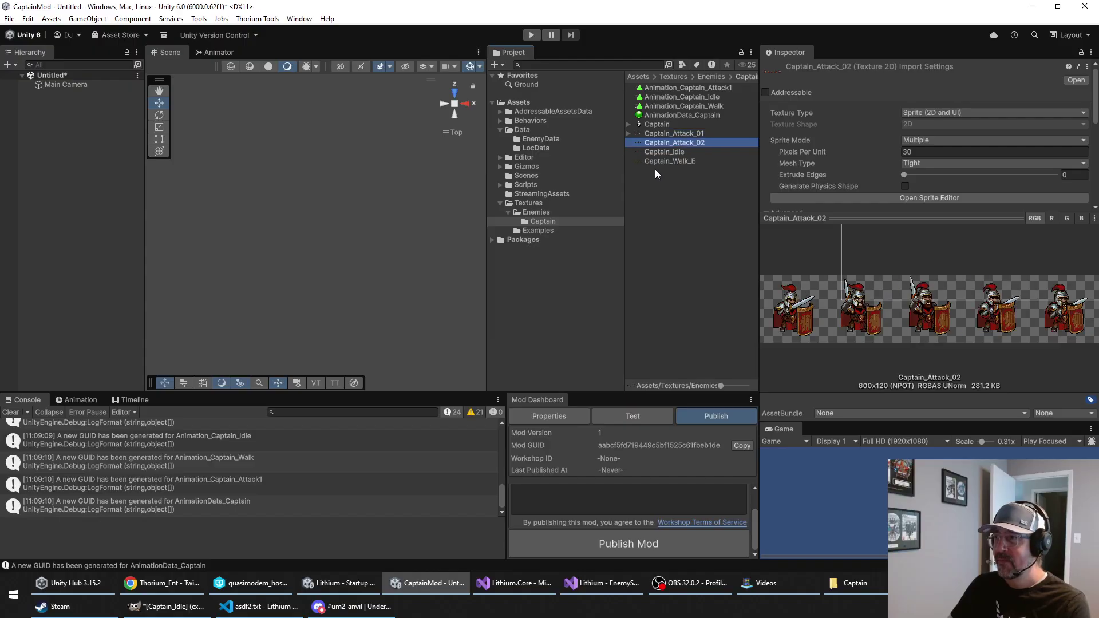
key("Up")
key("Down")
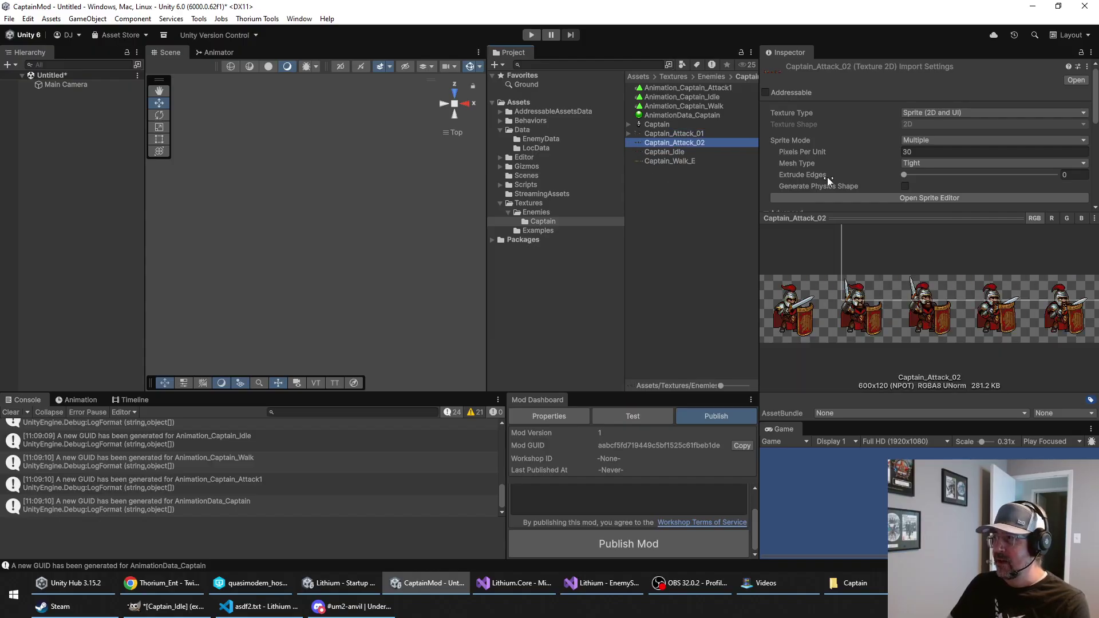
left_click(952, 199)
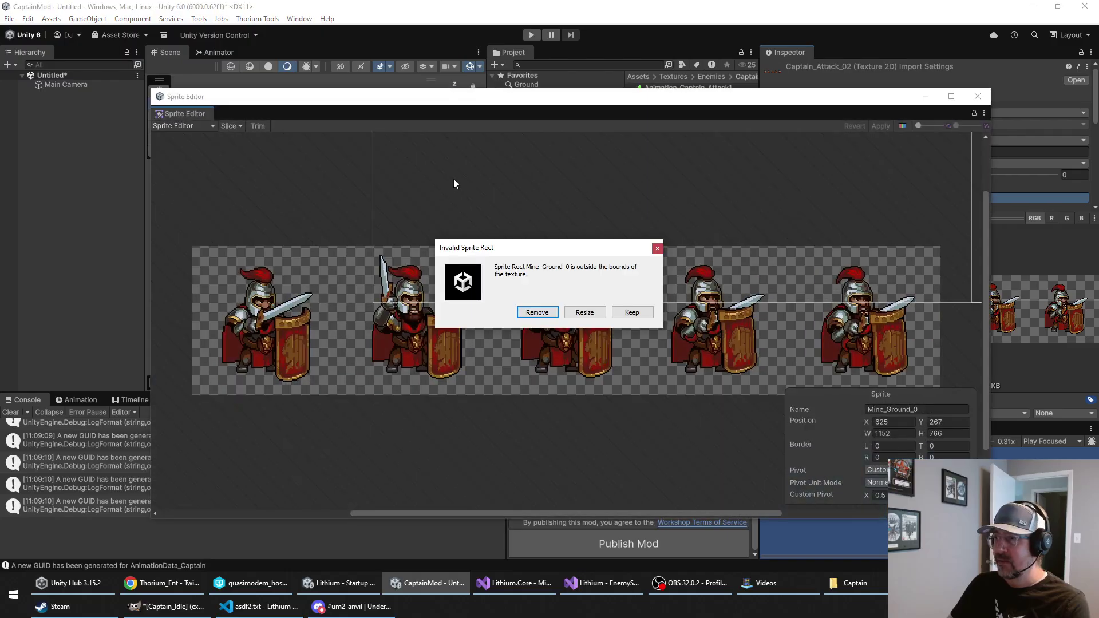
left_click(589, 313)
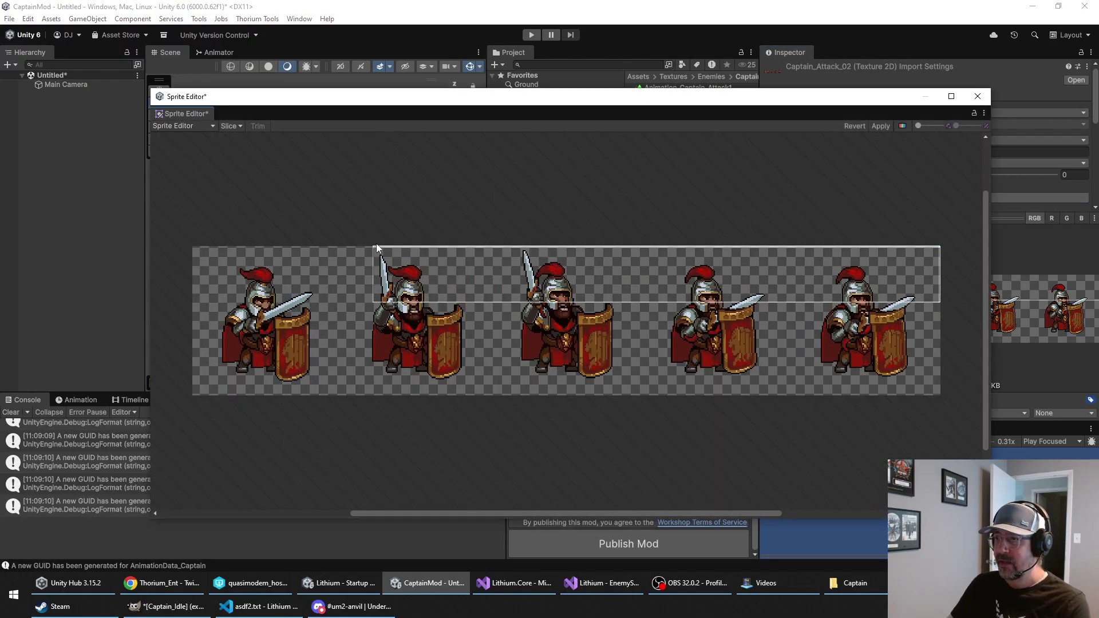
Step: Slice the Captain_Attack_02 sheet by cell count into 5 columns and 1 row, replacing the existing sprites, and apply the slicing
left_click(230, 126)
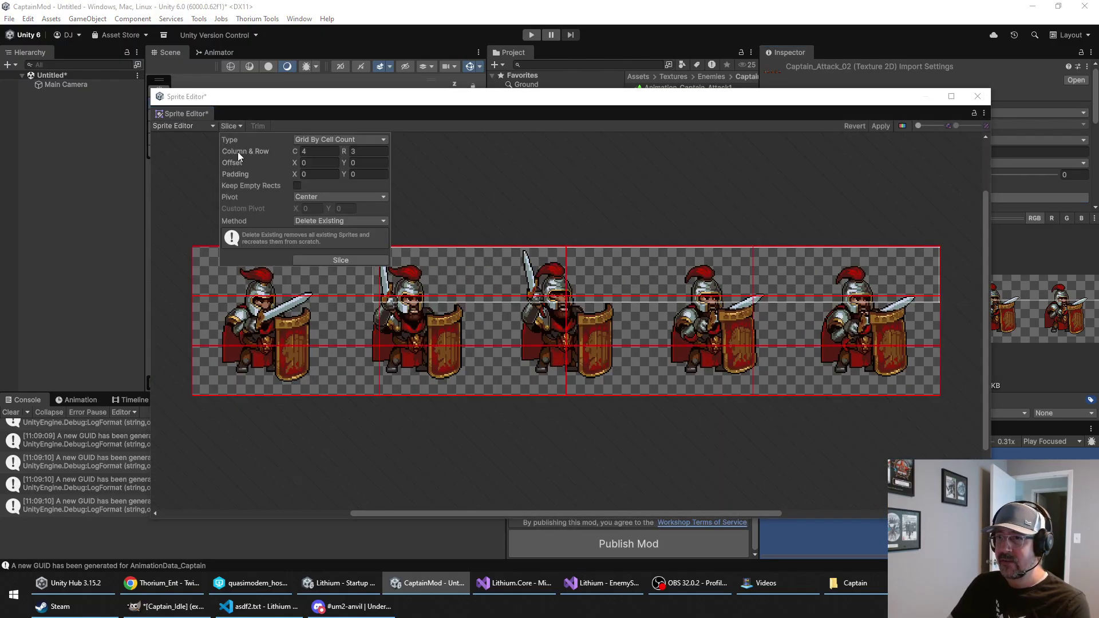
left_click(324, 150)
type("5")
left_click(364, 153)
type("1")
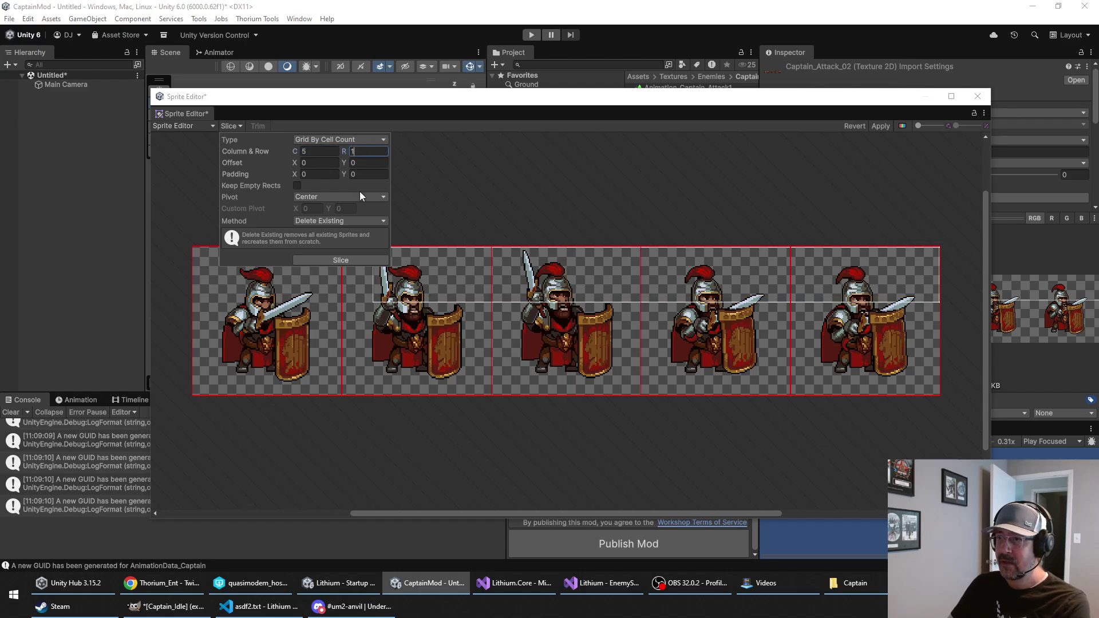
left_click(339, 260)
left_click(582, 323)
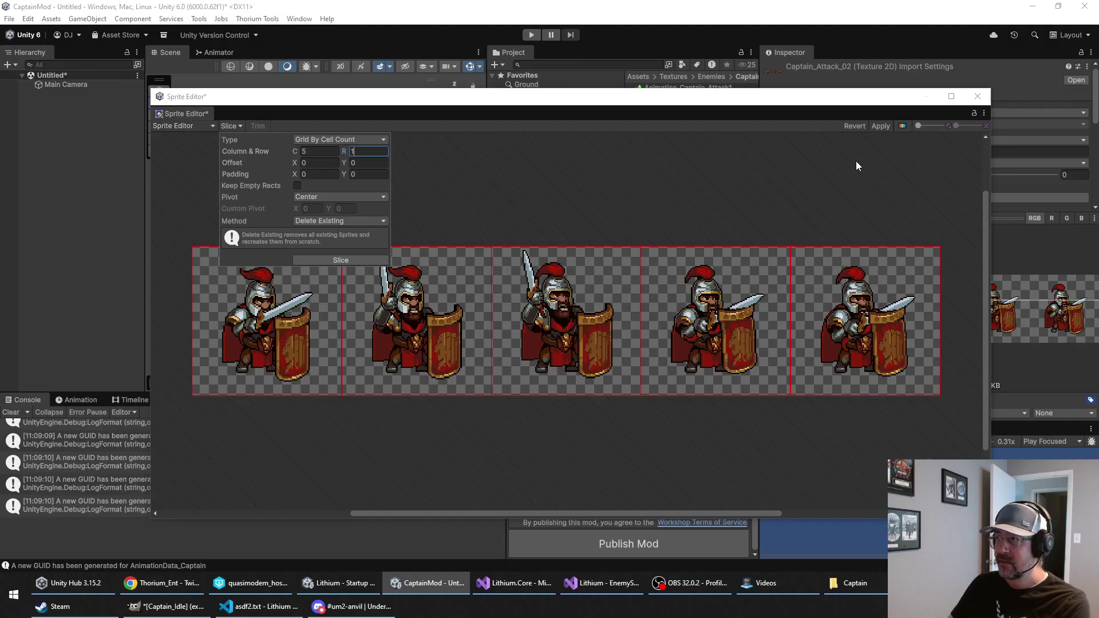
left_click(879, 127)
left_click(978, 96)
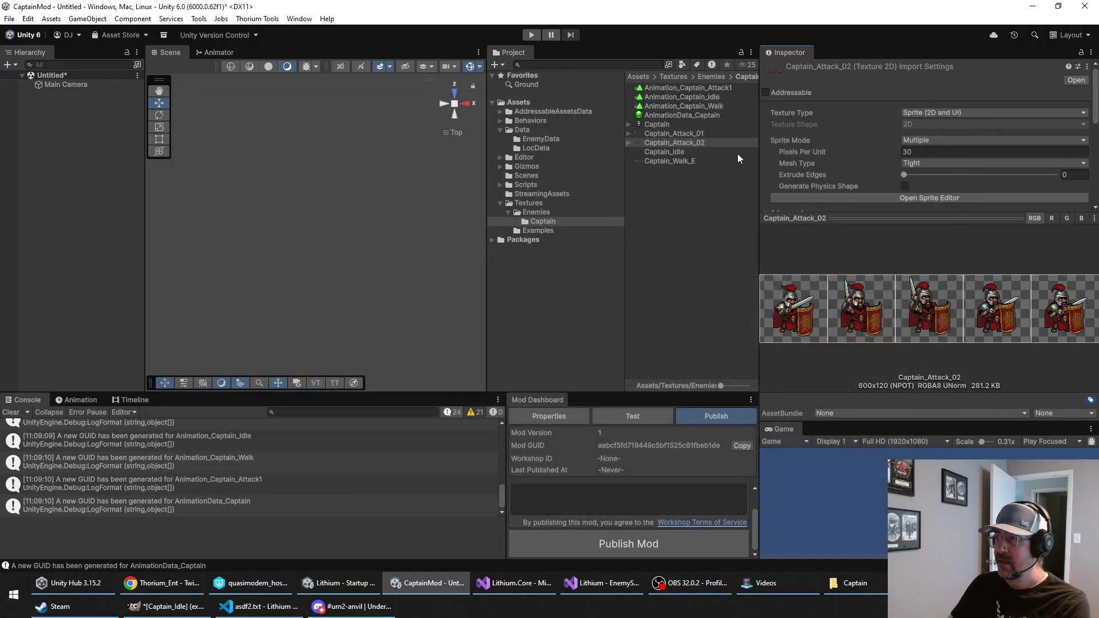
Step: Slice the Captain_Idle sheet by cell count into 9 columns and 1 row, resizing invalid rects and replacing existing sprites, and apply it
left_click(678, 152)
left_click(936, 196)
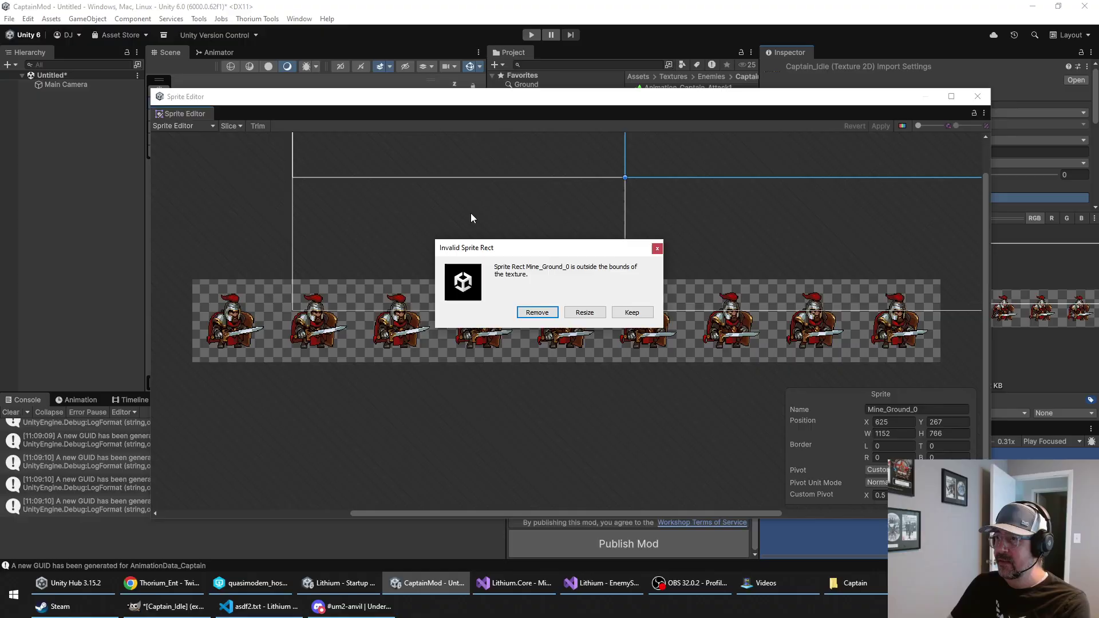
left_click(590, 309)
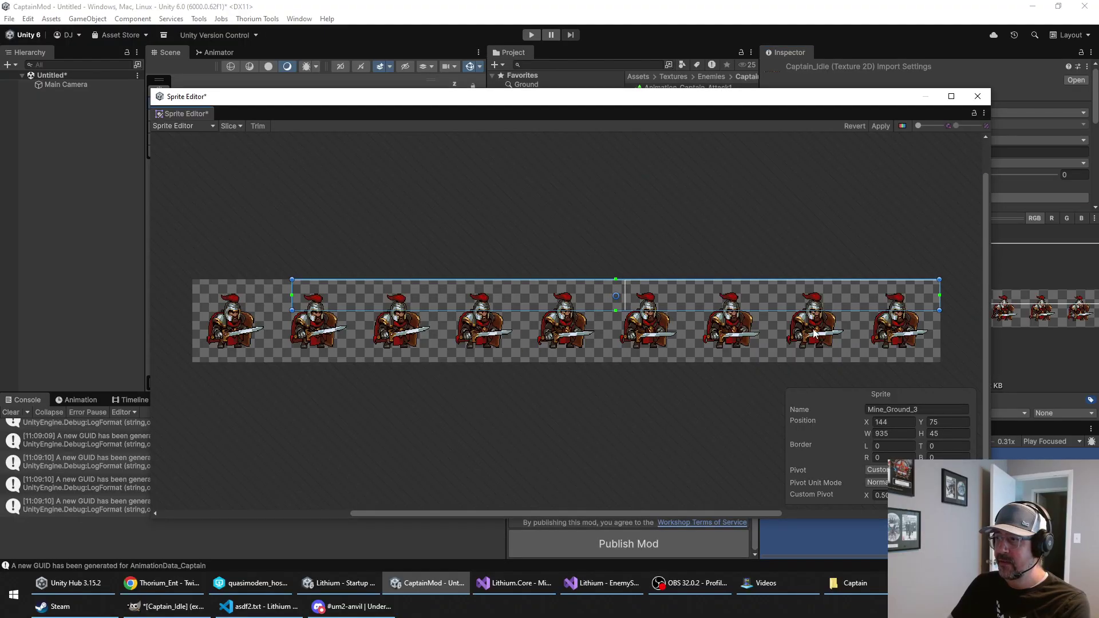
left_click(230, 125)
left_click(313, 150)
type("9")
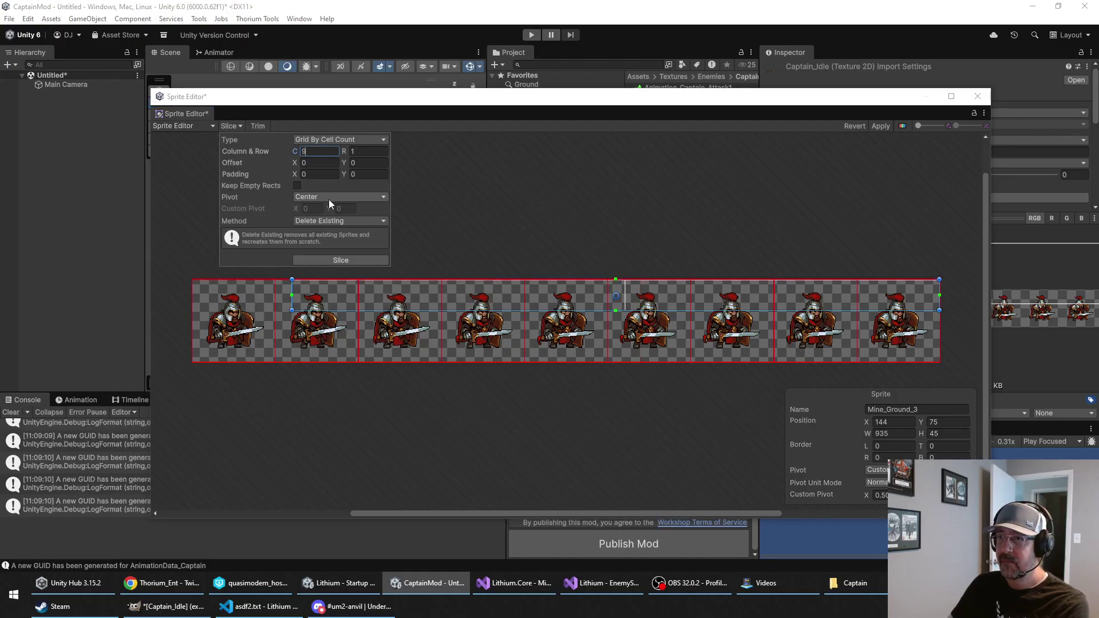
left_click(341, 257)
left_click(584, 321)
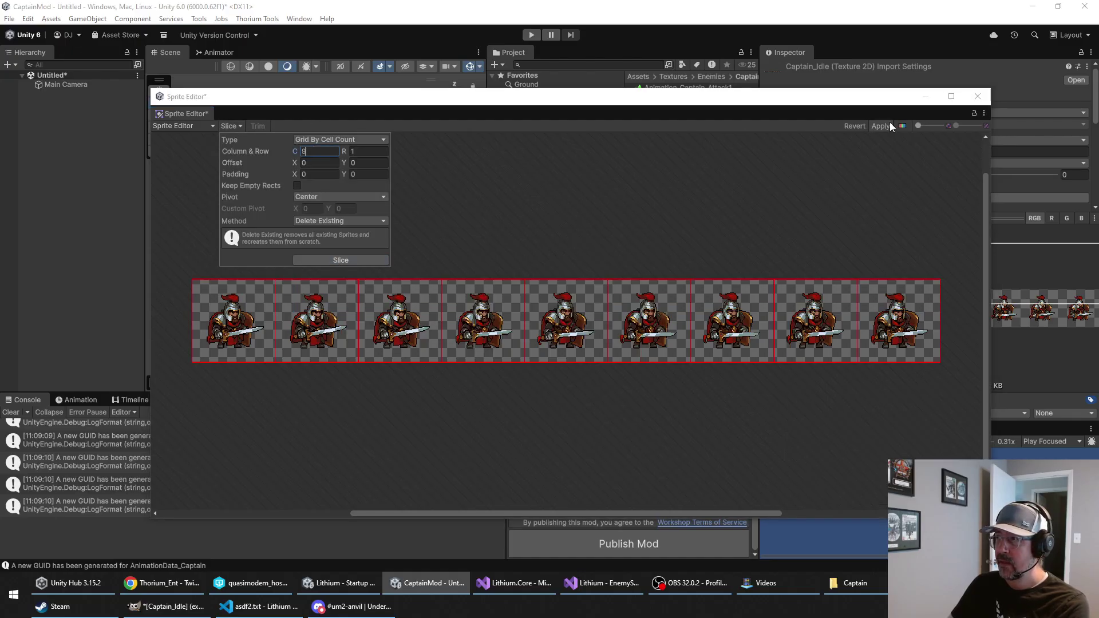
left_click(881, 126)
left_click(977, 97)
Step: Slice the Captain_Walk_E sheet by cell count into 6 columns and 1 row, resizing invalid rects and replacing existing sprites, and apply it
left_click(677, 161)
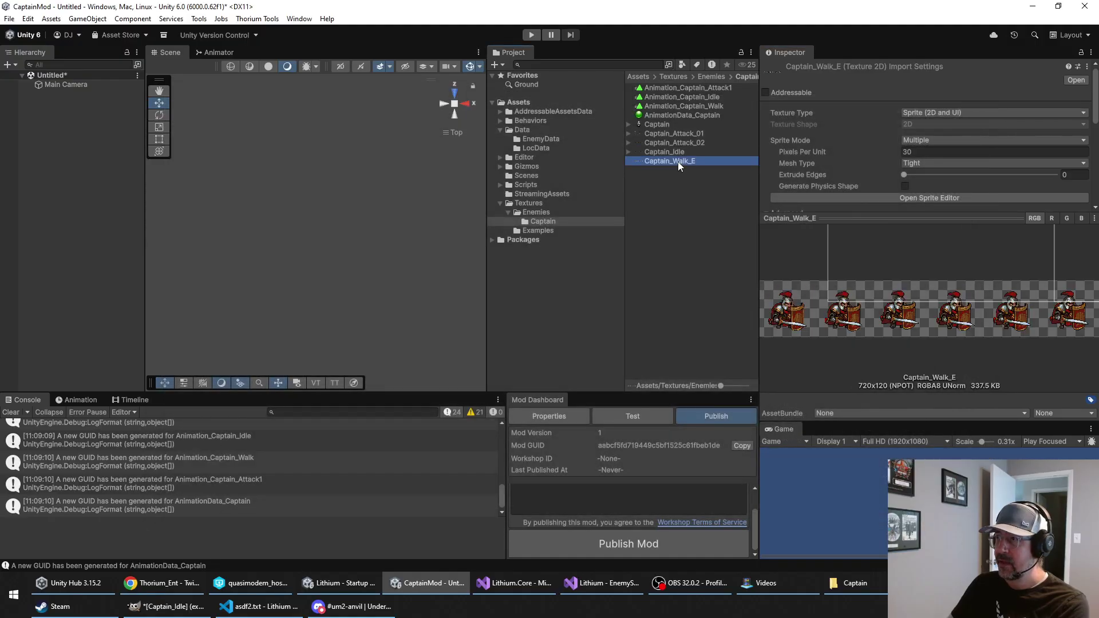
left_click(910, 201)
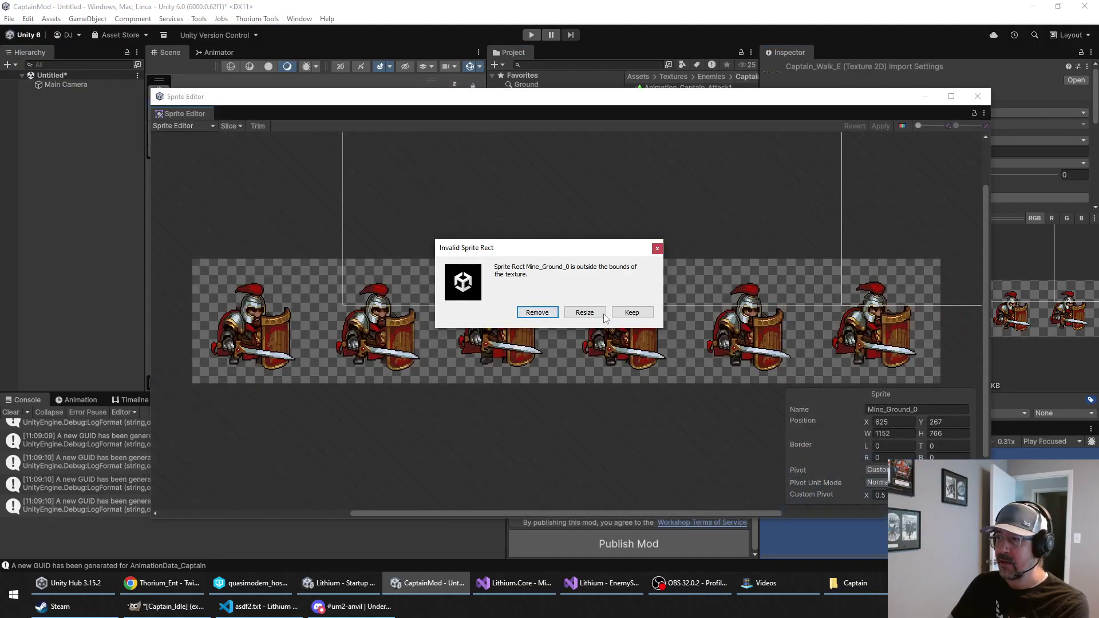
left_click(584, 312)
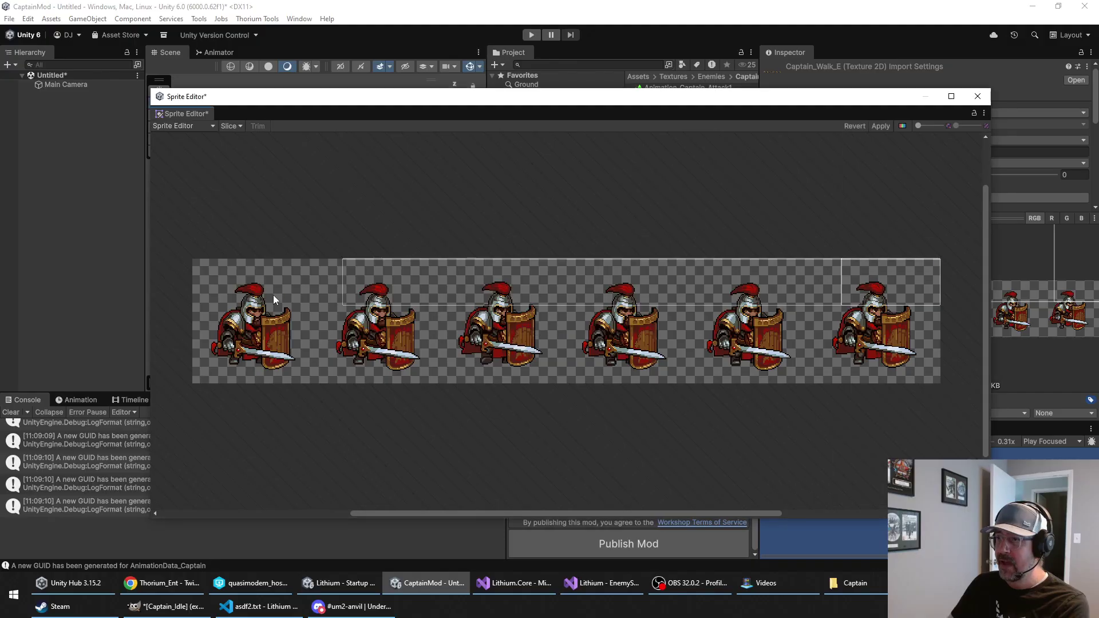
left_click(243, 126)
left_click(320, 153)
type("6")
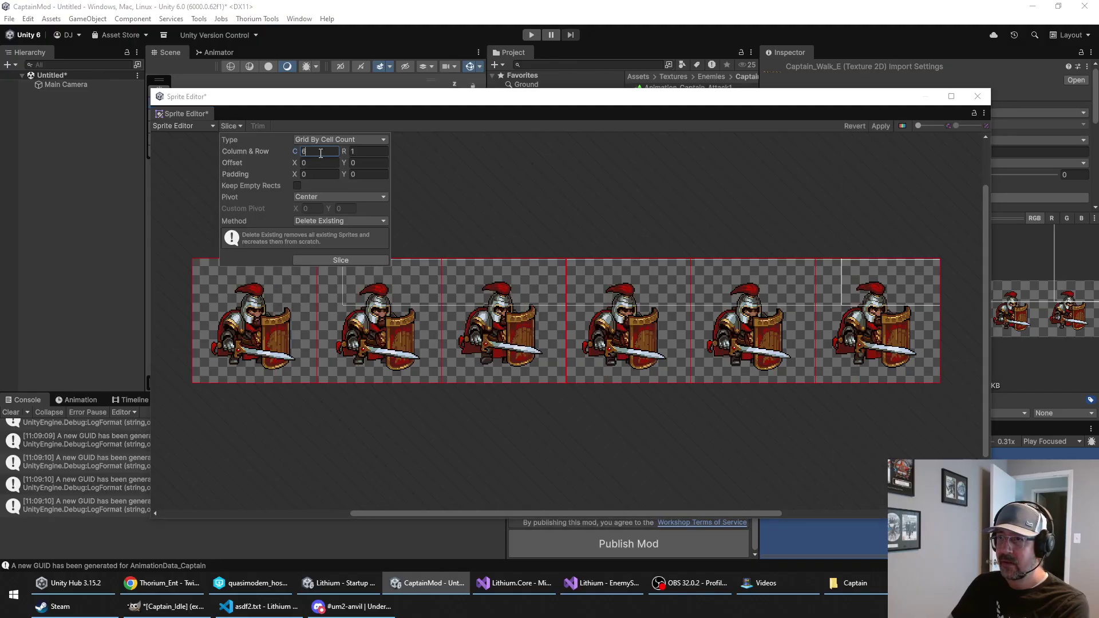
left_click(321, 259)
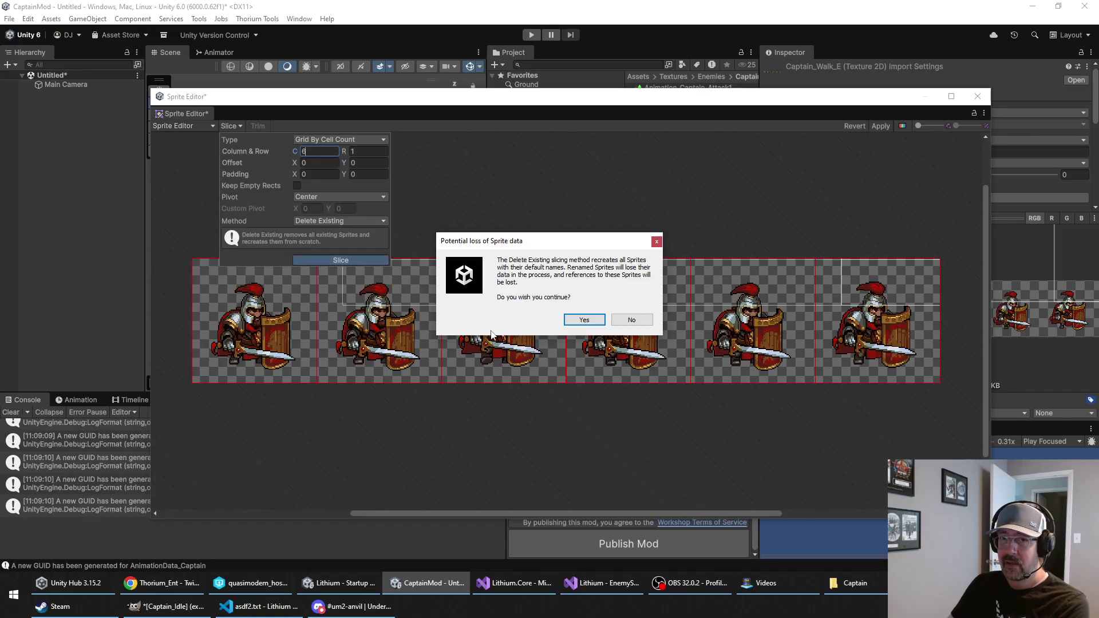
key("Return")
left_click(876, 126)
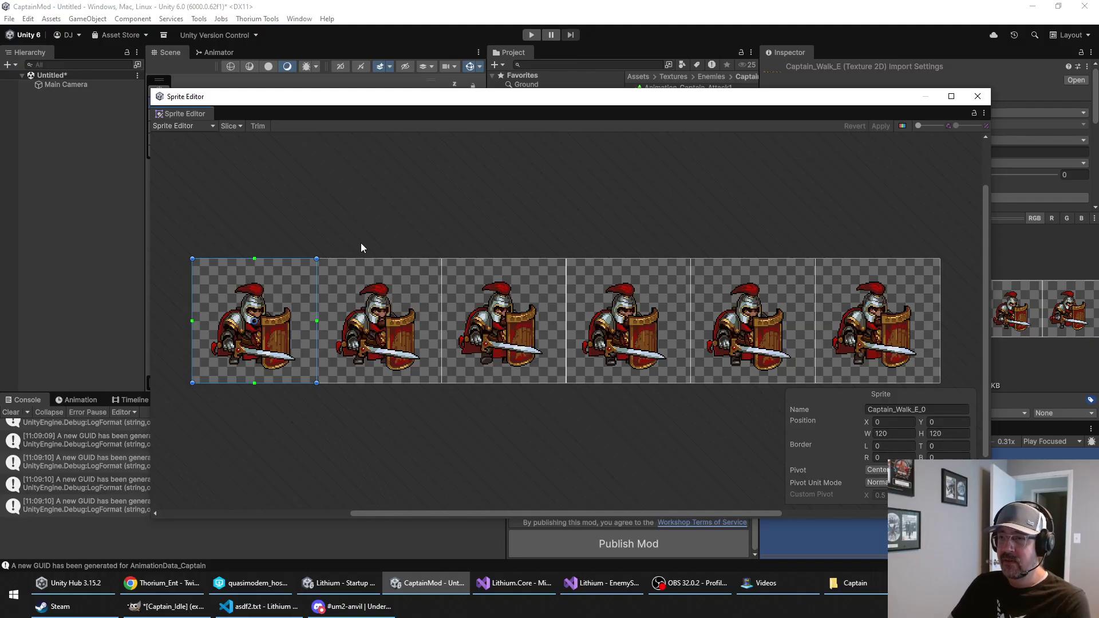
Step: Check the sliced Captain_Walk_E frames one by one through the last frame, then close the Sprite Editor
left_click(406, 268)
left_click(503, 287)
left_click(629, 298)
left_click(761, 309)
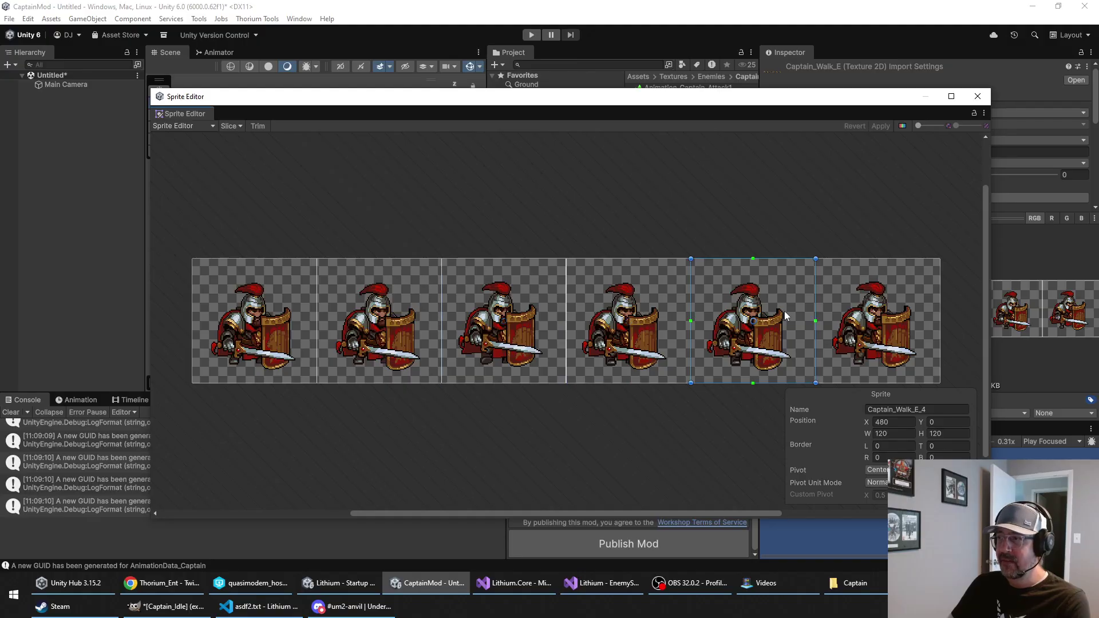
left_click(876, 309)
left_click(977, 96)
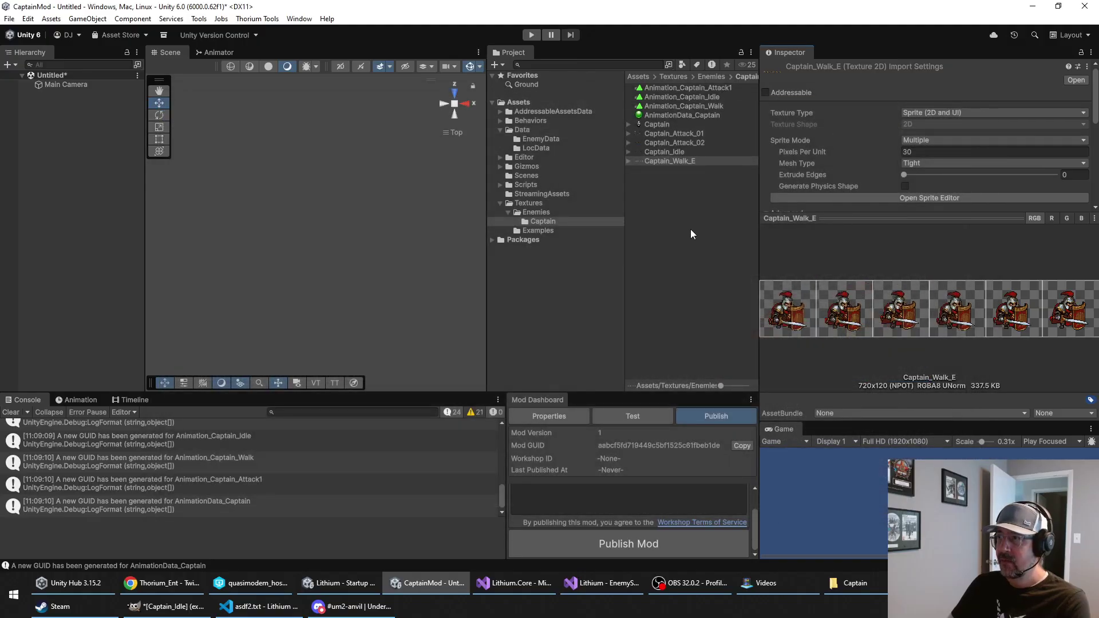
Step: Go back and forth through the Captain_Attack_01, Captain_Attack_02, Captain_Idle and Captain_Walk_E sheets to review their slicing
left_click(705, 133)
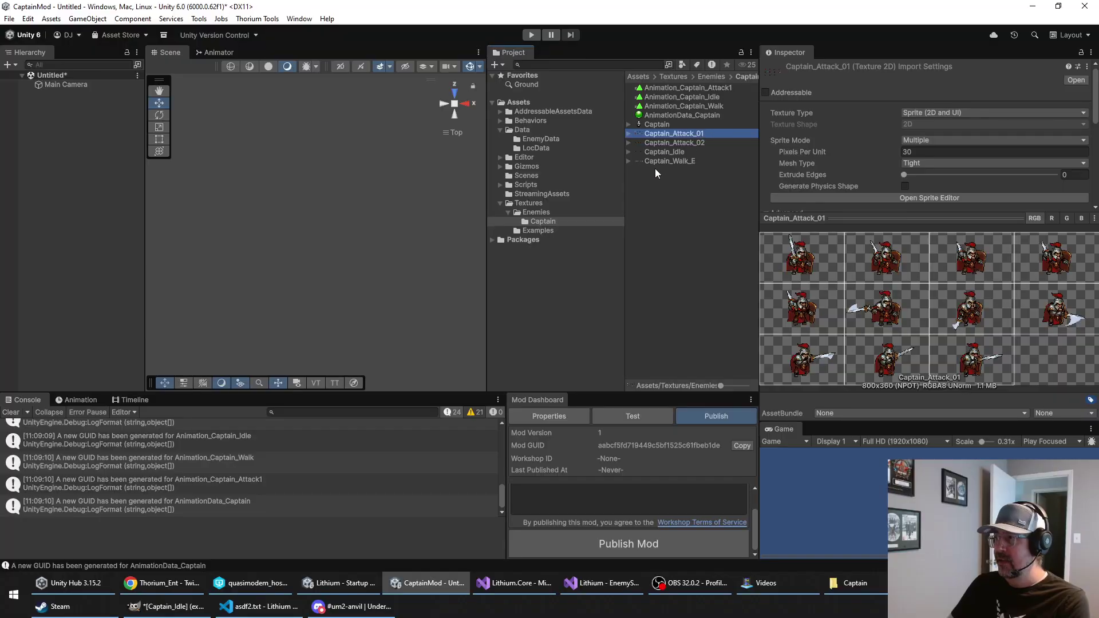
key("Down")
key("Down")
key("Down")
key("Up")
key("Up")
key("Up")
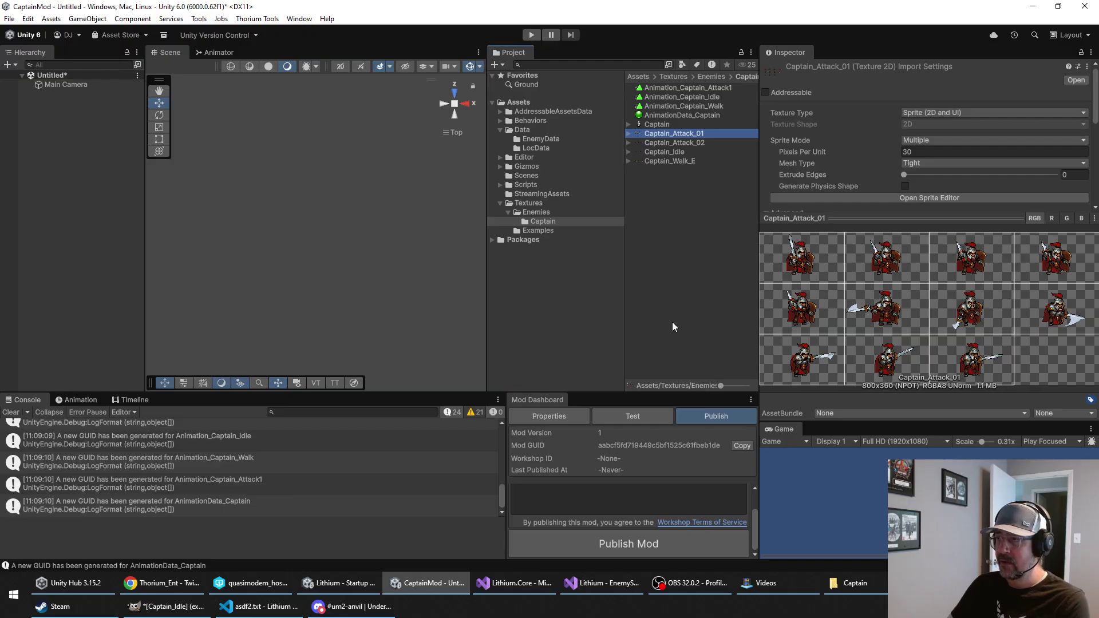
key("Down")
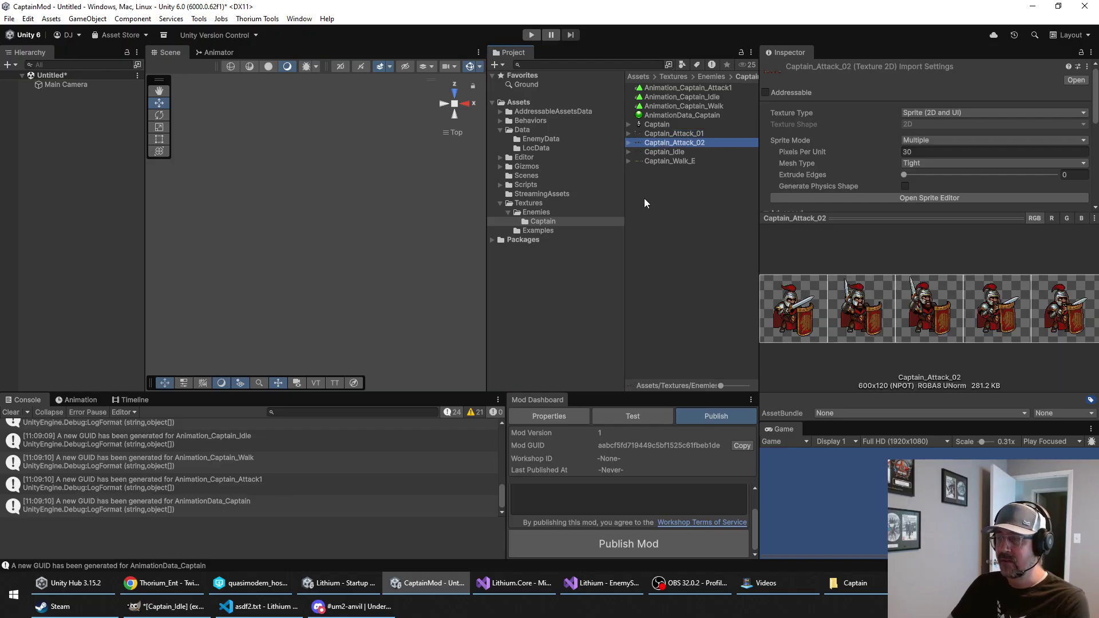
key("Down")
key("Down")
key("Up")
key("Up")
key("Up")
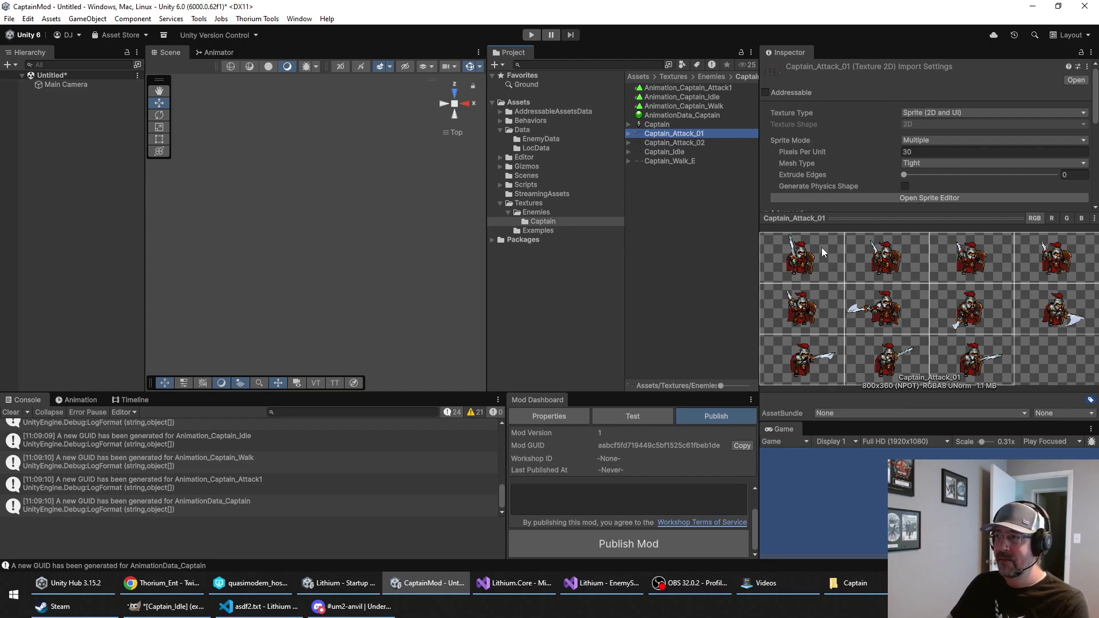
Step: Compare the Captain_Attack_01 frames with the Captain_Attack_02 frames, also revisiting the idle and walk sheets
left_click(681, 143)
key("Up")
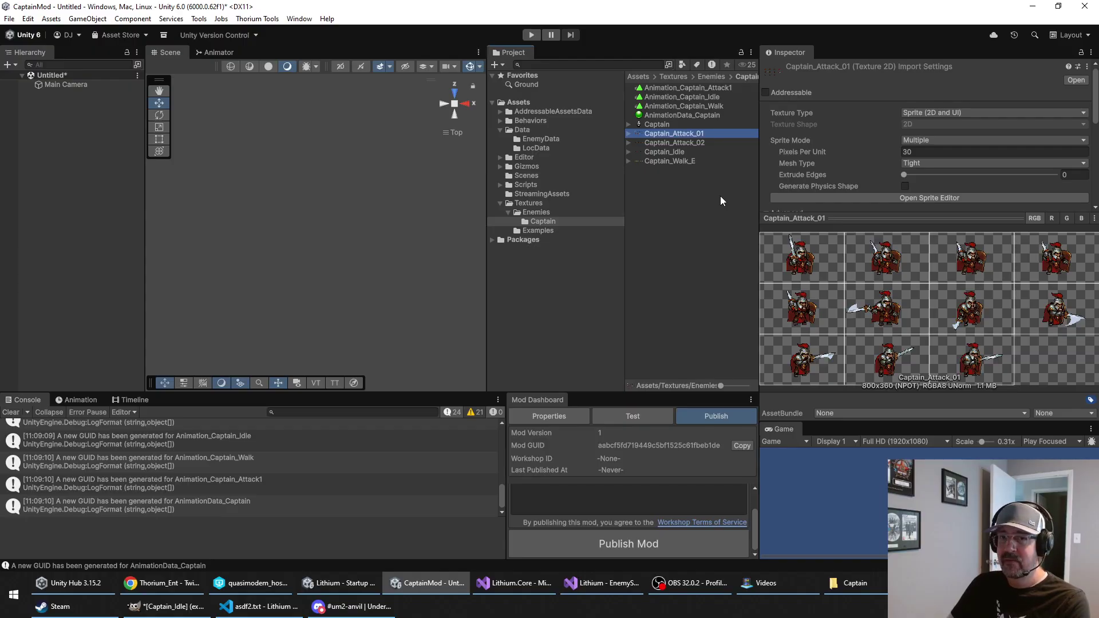
left_click(708, 142)
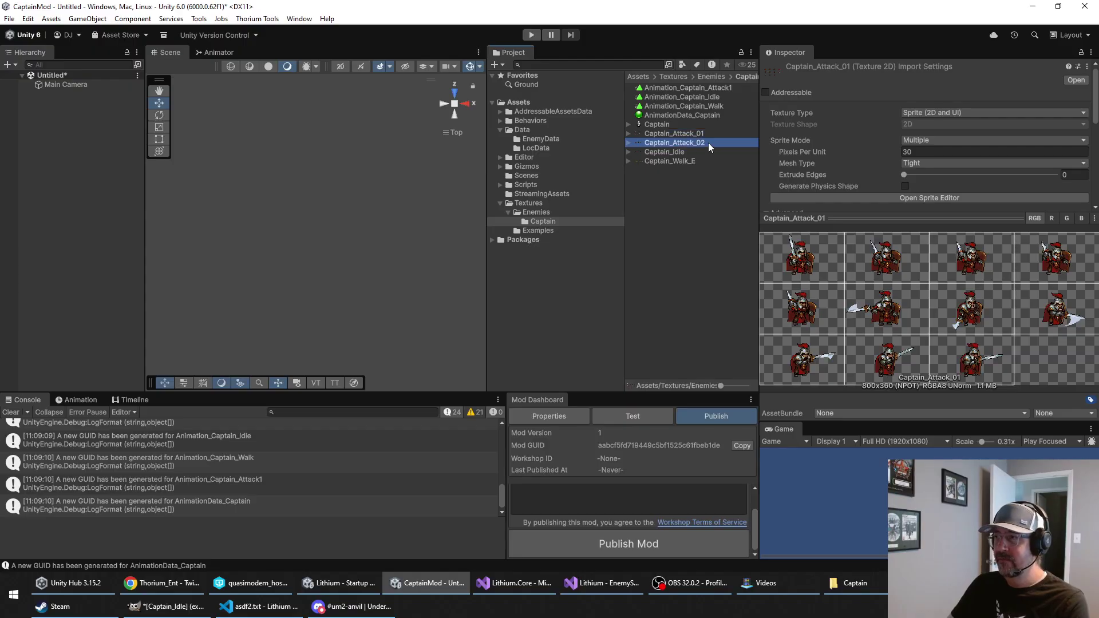
key("Down")
key("Down")
key("Up")
key("Up")
key("Up")
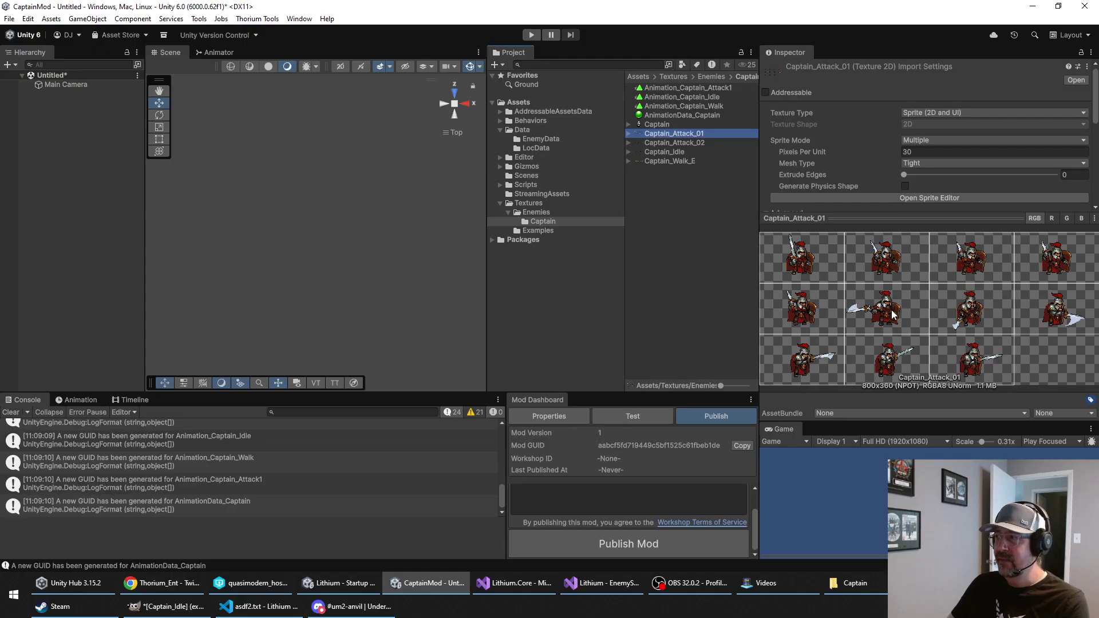
left_click(698, 143)
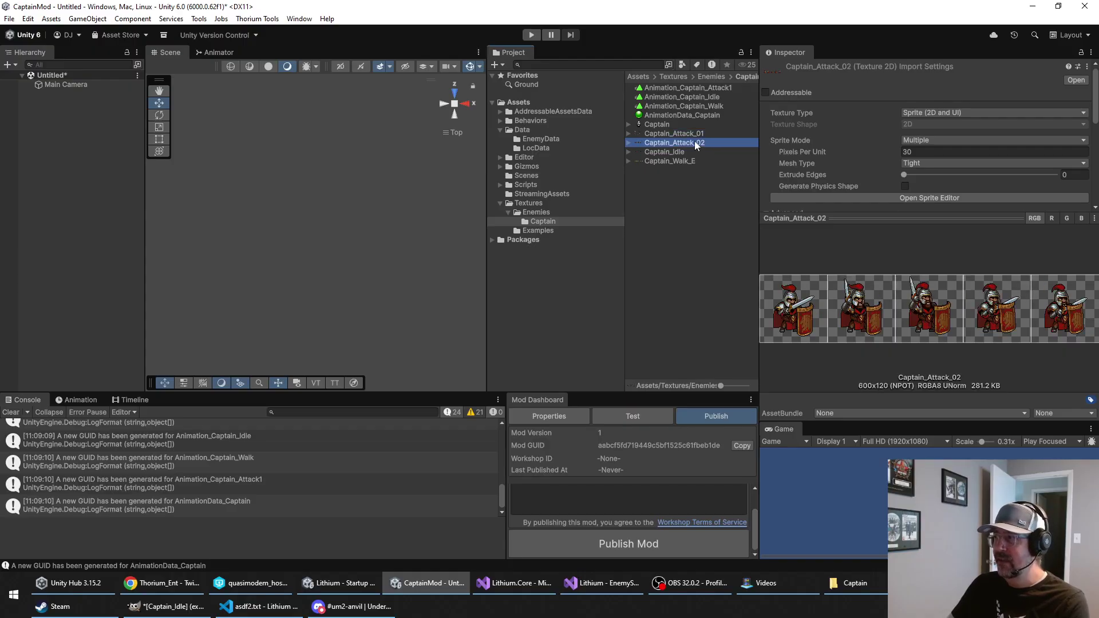
key("Up")
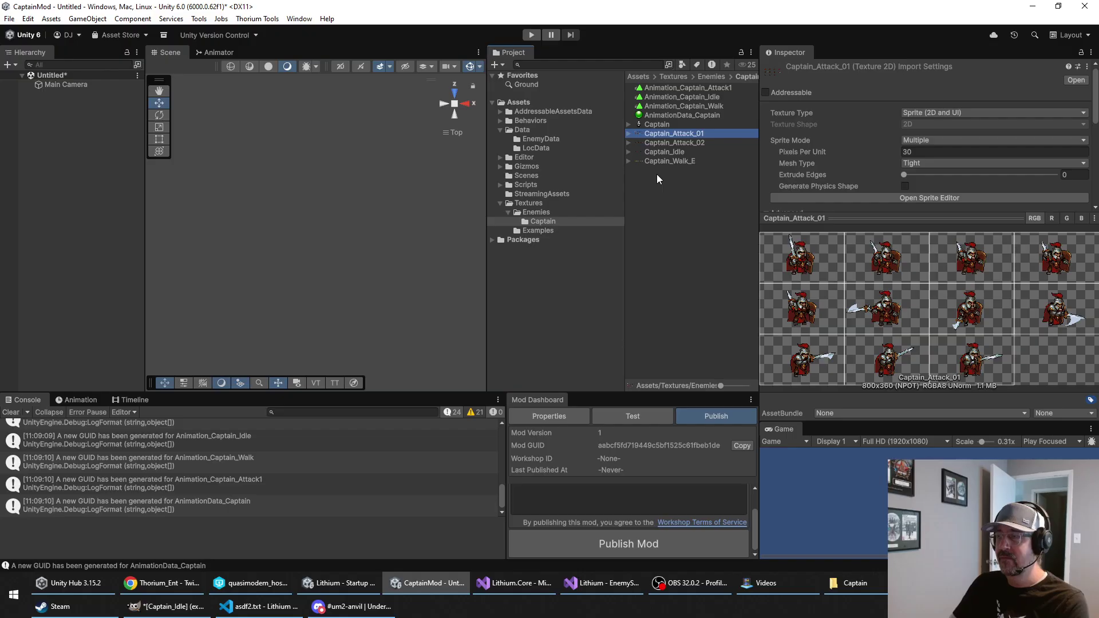
left_click(687, 143)
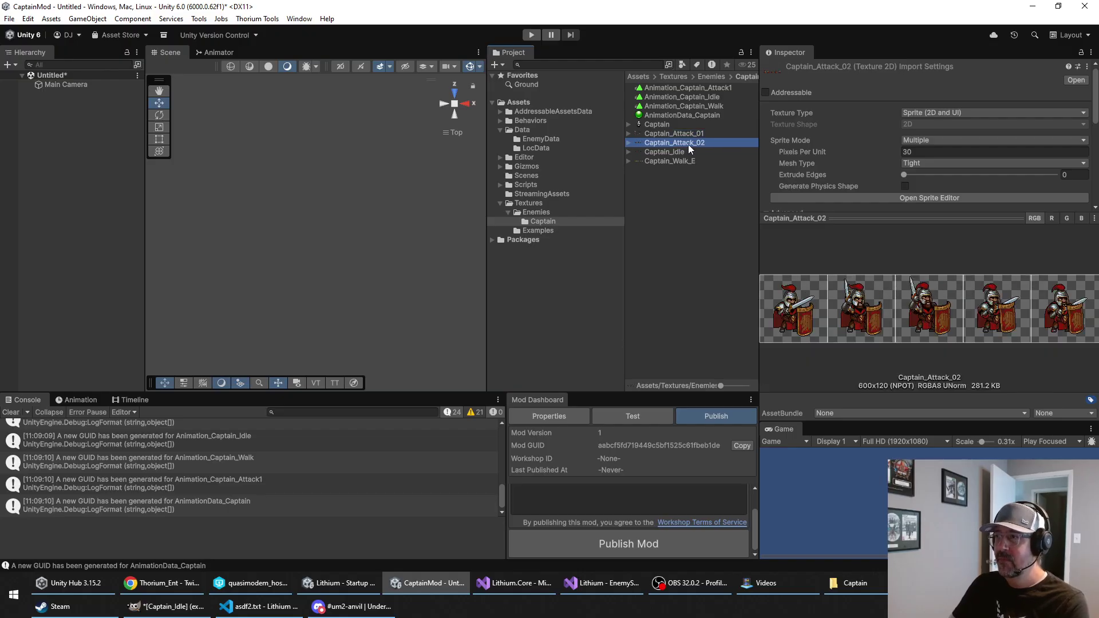
key("Up")
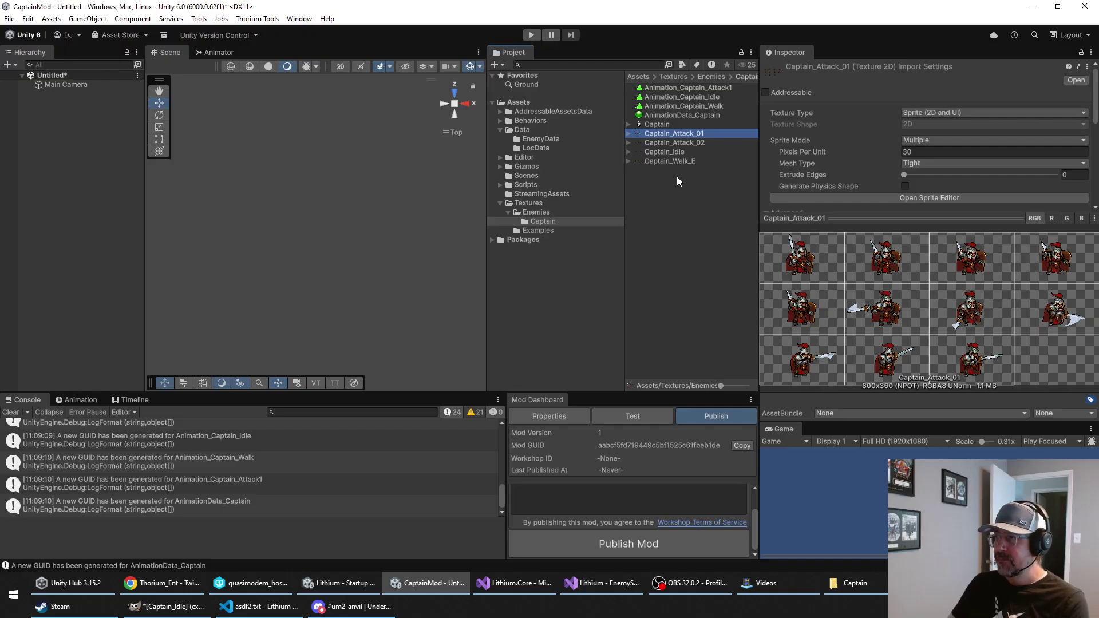
Step: Examine the settings of the Animation_Captain_Attack1, Animation_Captain_Idle and Animation_Captain_Walk clips
left_click(695, 89)
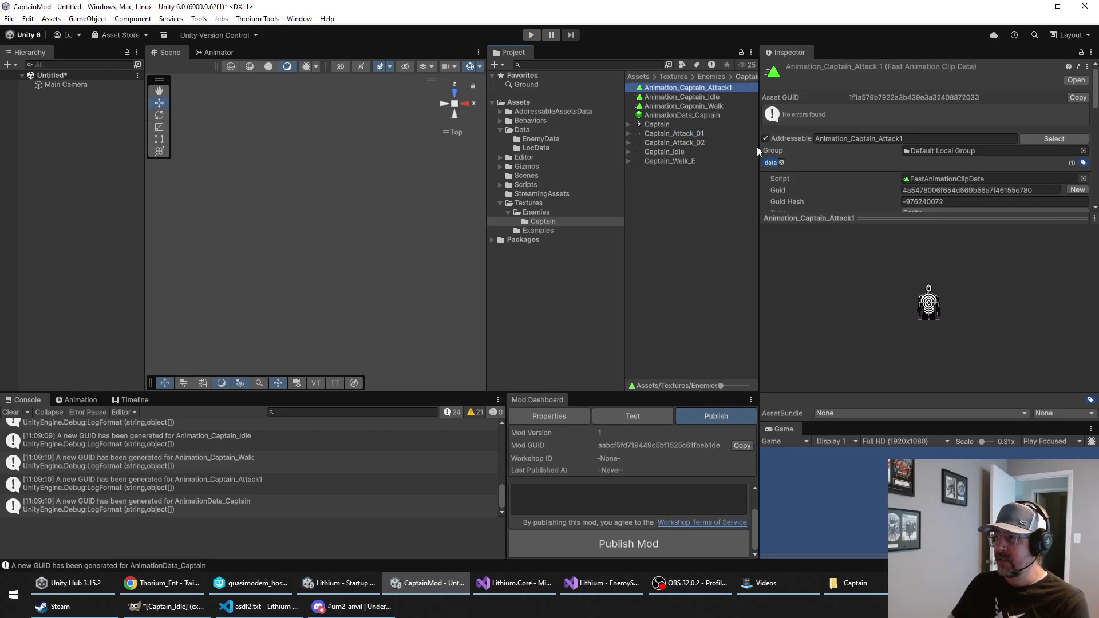
left_click(650, 98)
left_click(650, 107)
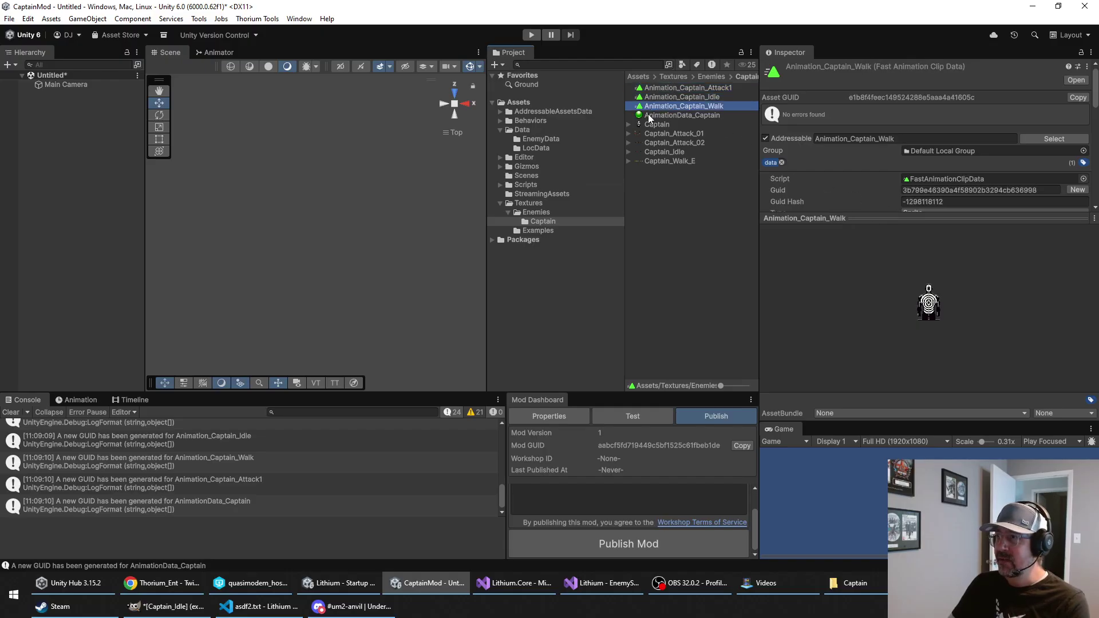
Step: Examine the sprites and events of the Animation_Captain_Attack1 clip and the Fast Animations list of AnimationData_Captain
left_click(659, 98)
left_click(644, 89)
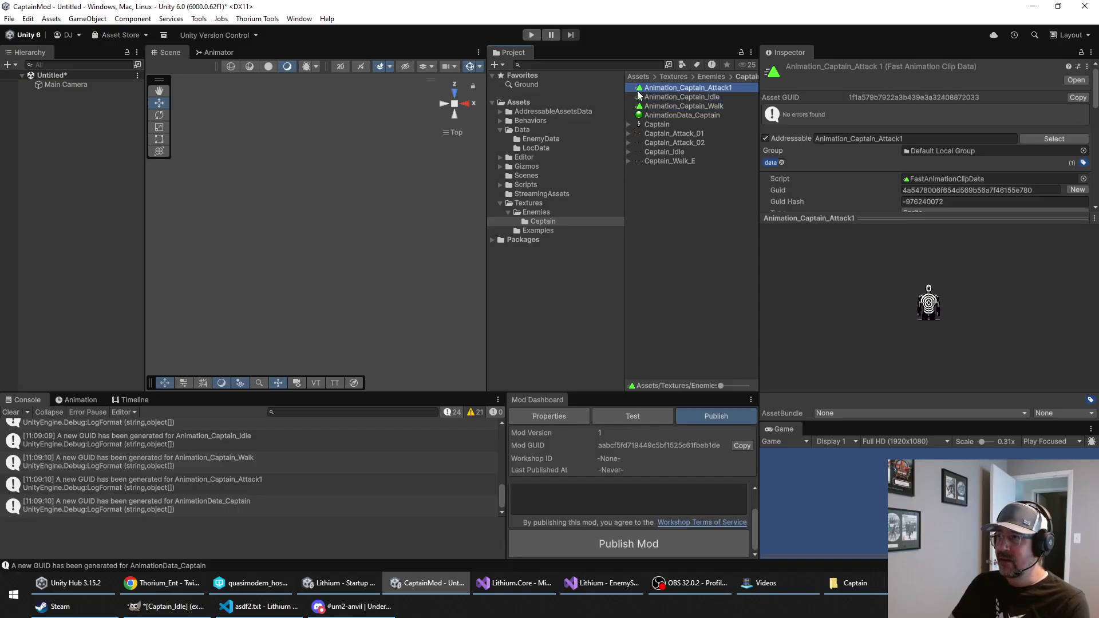
left_click_drag(902, 221, 902, 414)
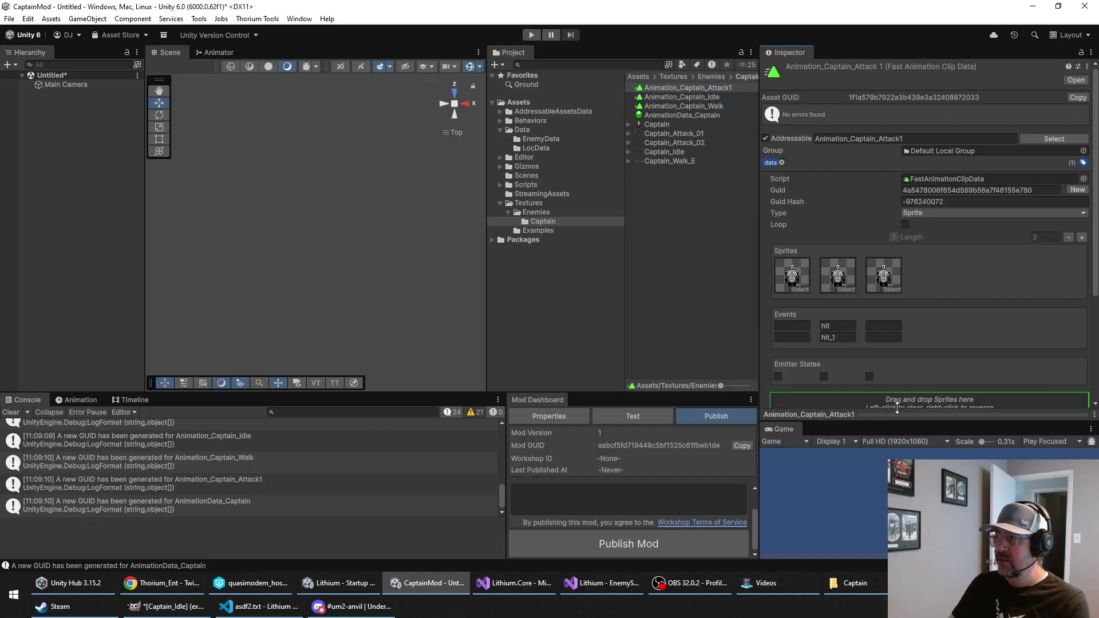
left_click(653, 115)
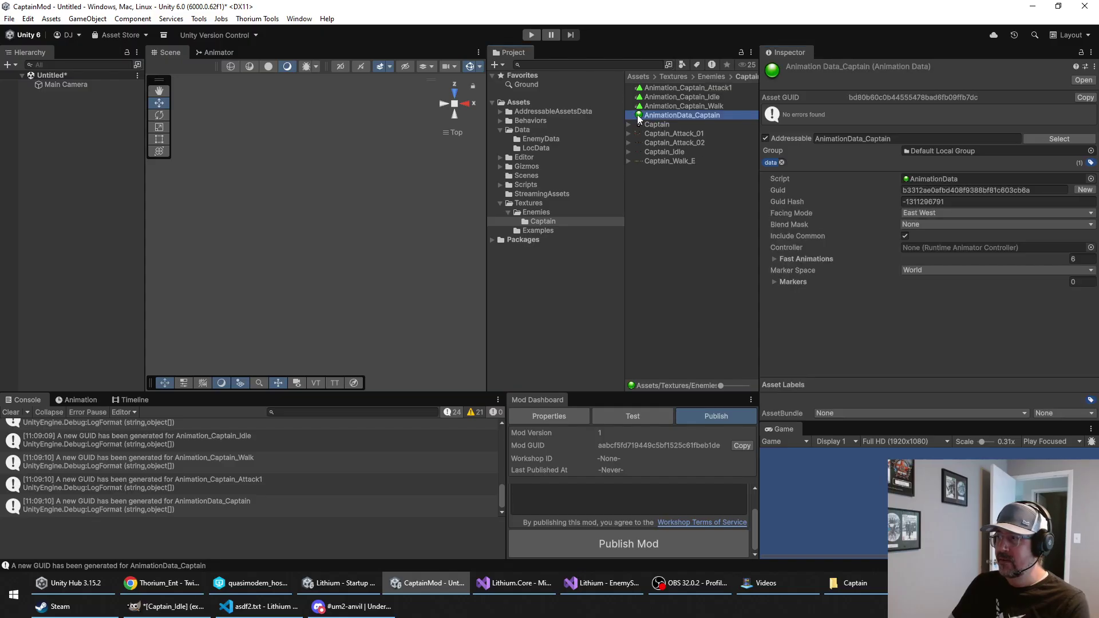
left_click(775, 256)
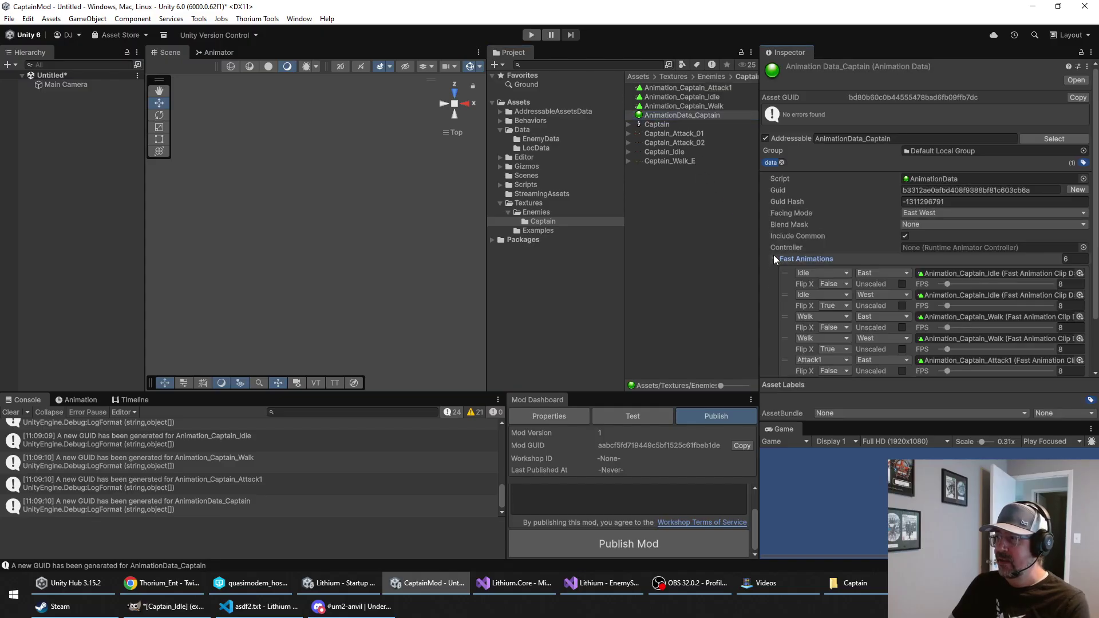
scroll(841, 170, "down", 3)
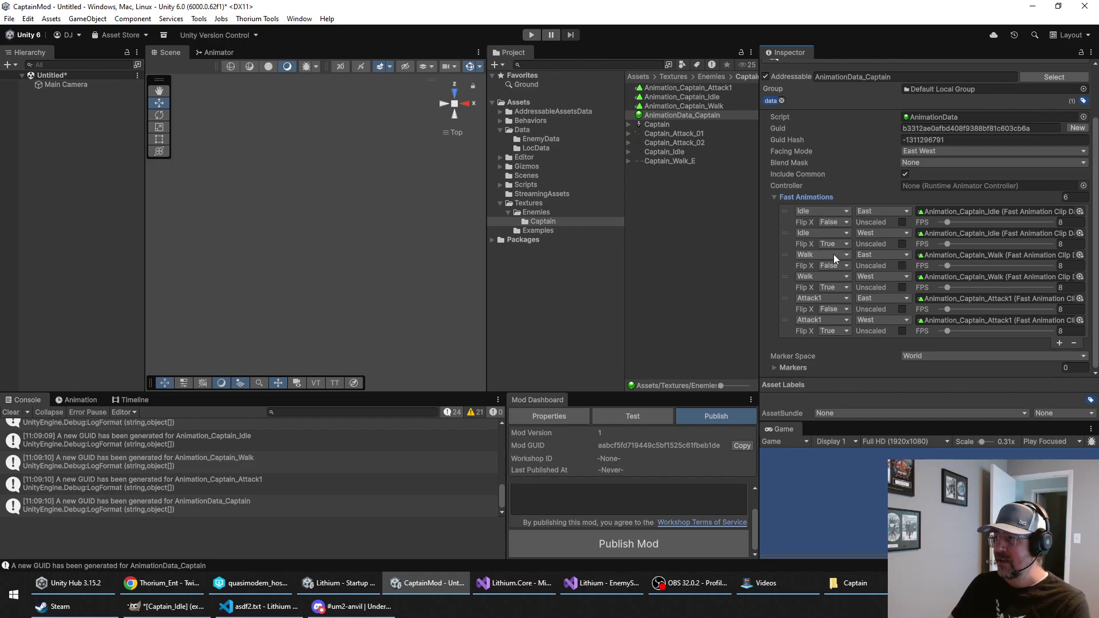
Step: Look through the animation states offered for the last west-facing Fast Animations entry and set it back to Attack1
left_click(819, 321)
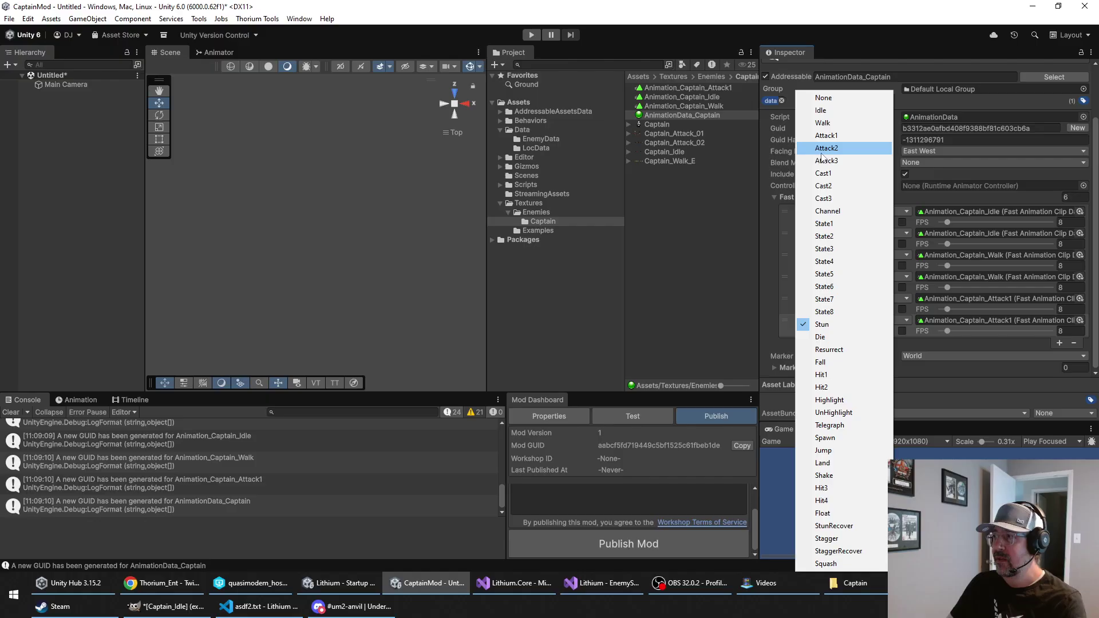
left_click(675, 305)
left_click(702, 107)
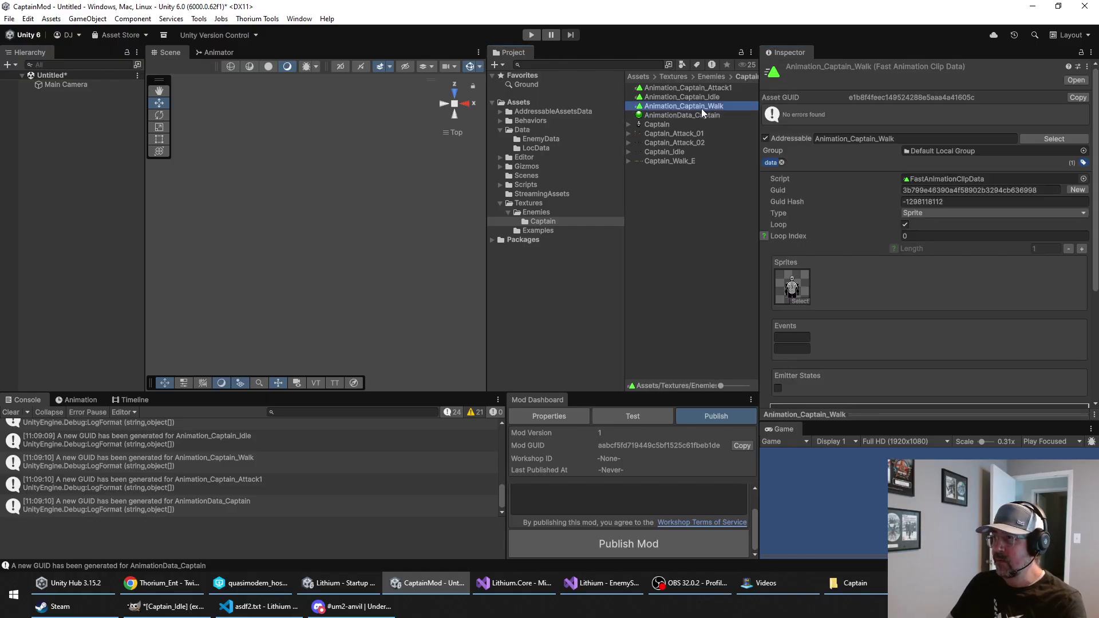
left_click(704, 115)
left_click(814, 322)
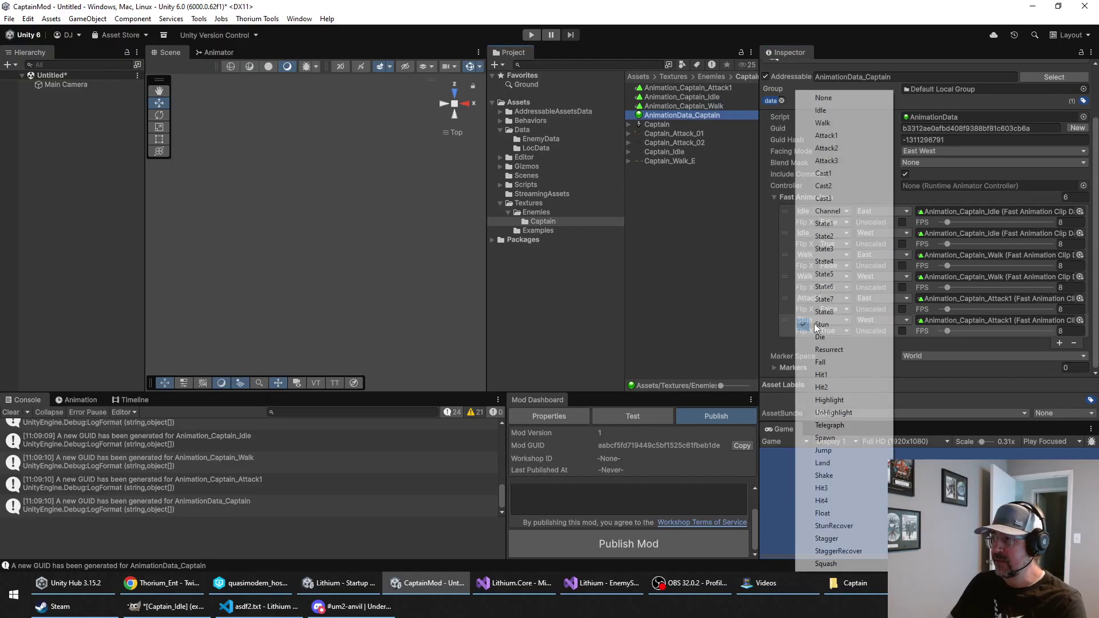
left_click(844, 139)
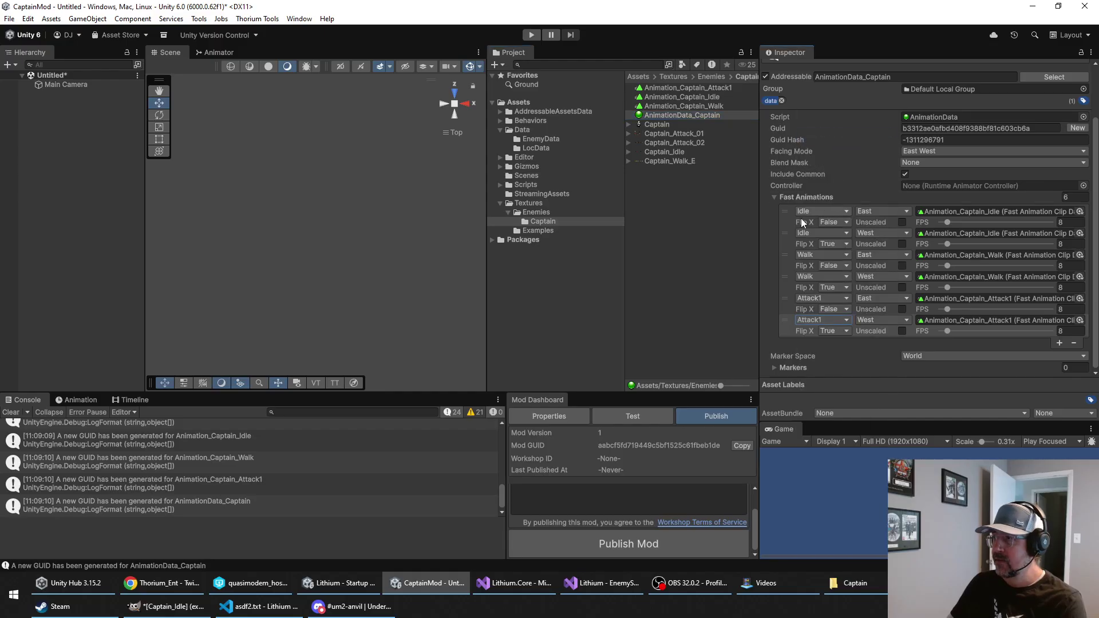
Step: Review the Facing Mode options, choosing East West, and the Flip X options of the west-facing Idle entry, choosing True
left_click(946, 151)
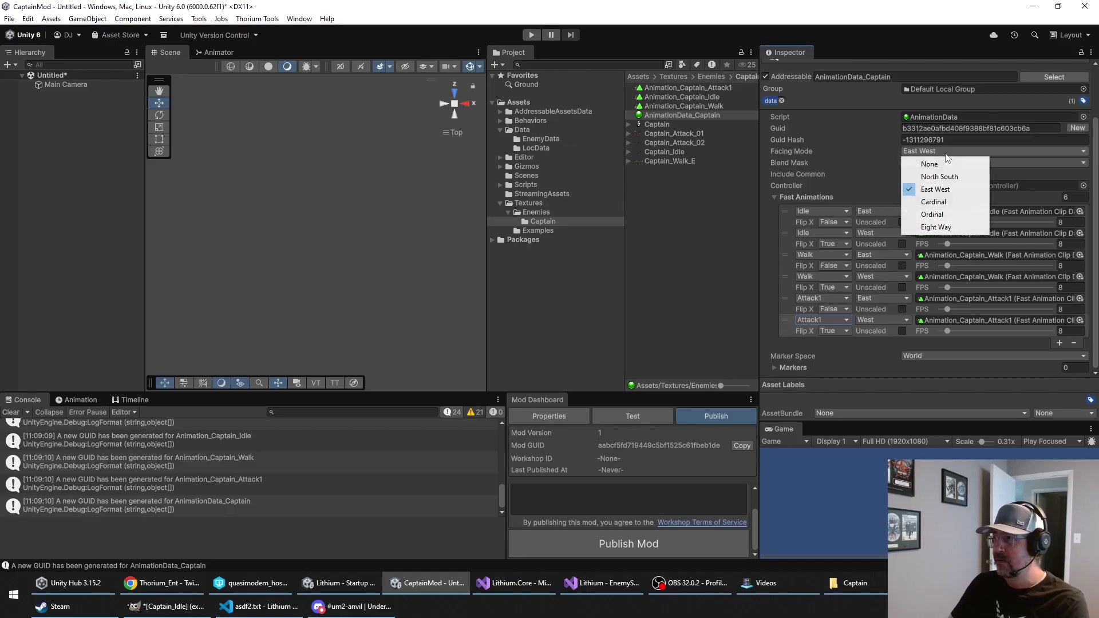
key("Escape")
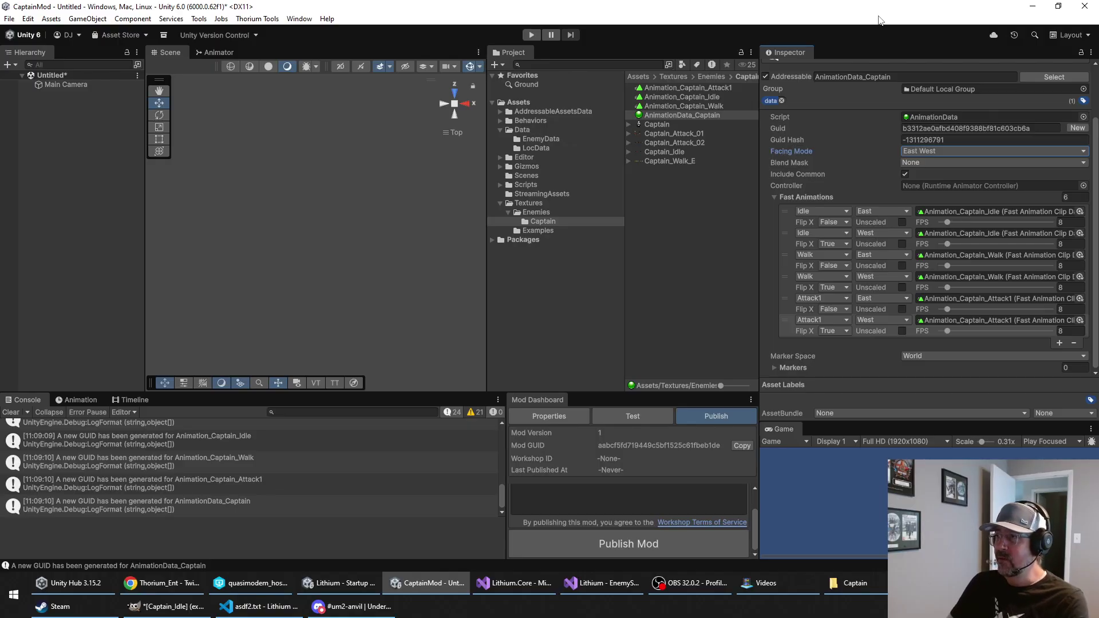
left_click(951, 152)
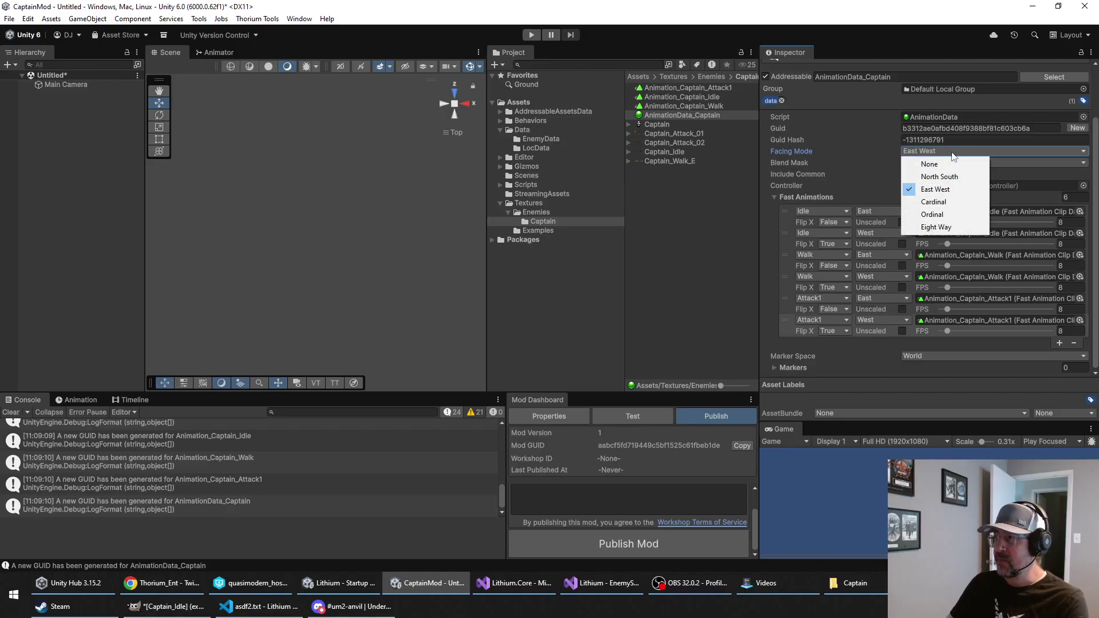
left_click(925, 183)
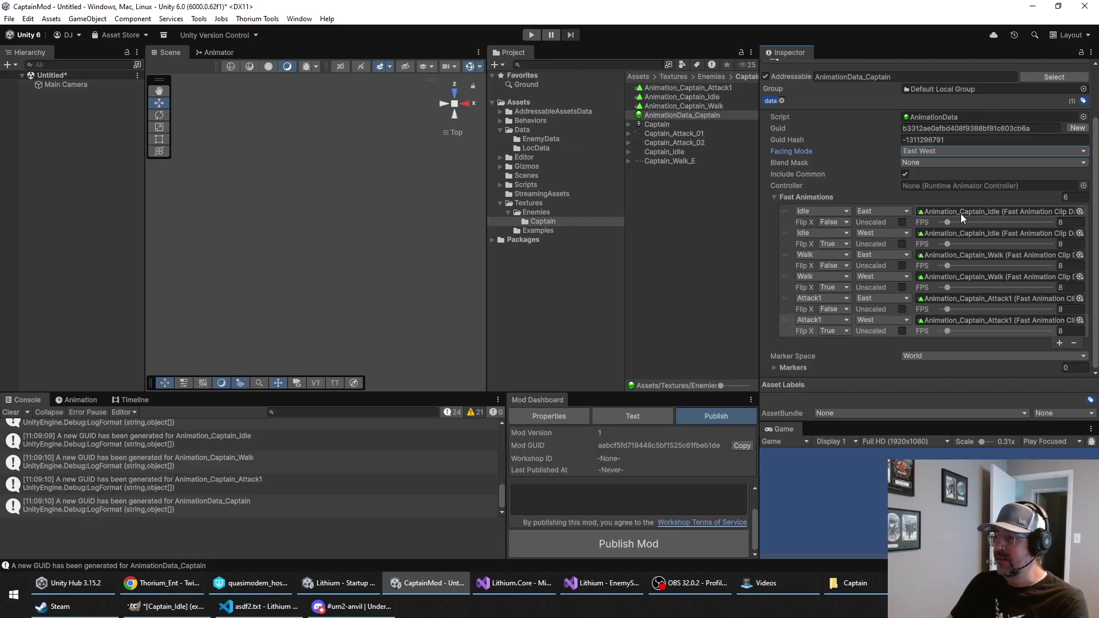
left_click(831, 245)
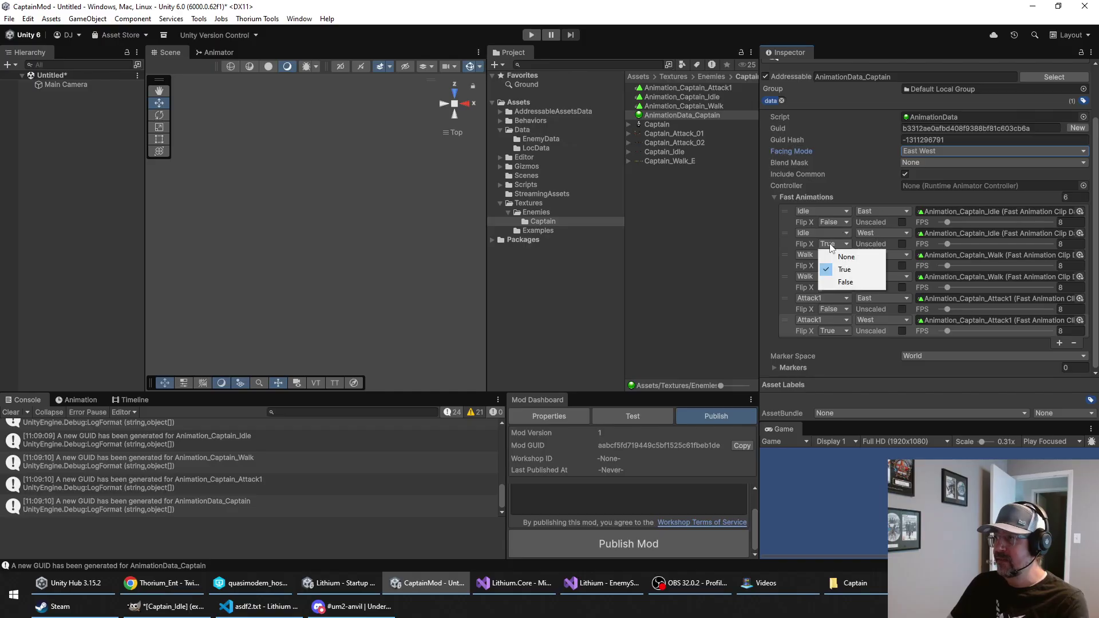
left_click(839, 269)
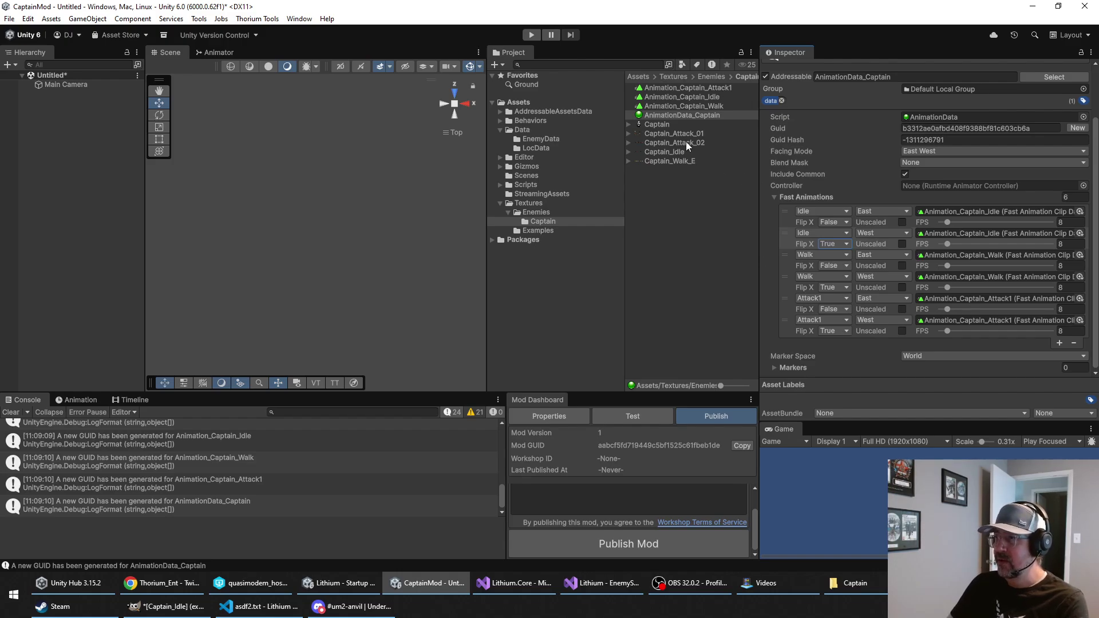
Step: Check the facing of the Captain_Attack_01 frames against the Flip X settings of the east- and west-facing Idle entries in AnimationData_Captain
left_click(671, 134)
left_click_drag(830, 404, 829, 224)
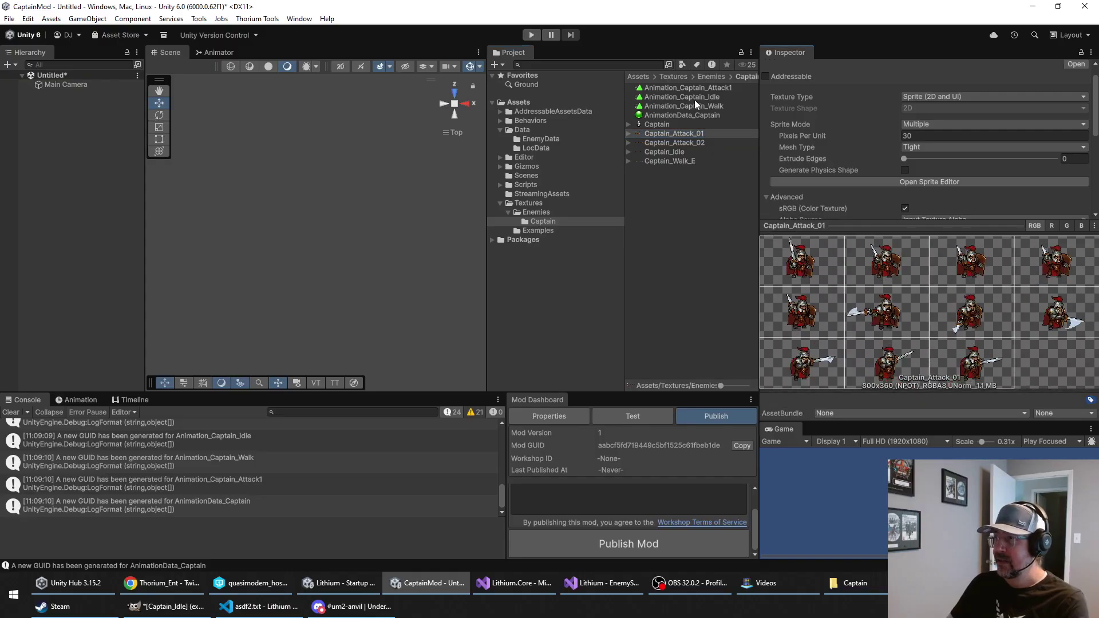
left_click(705, 87)
left_click(692, 114)
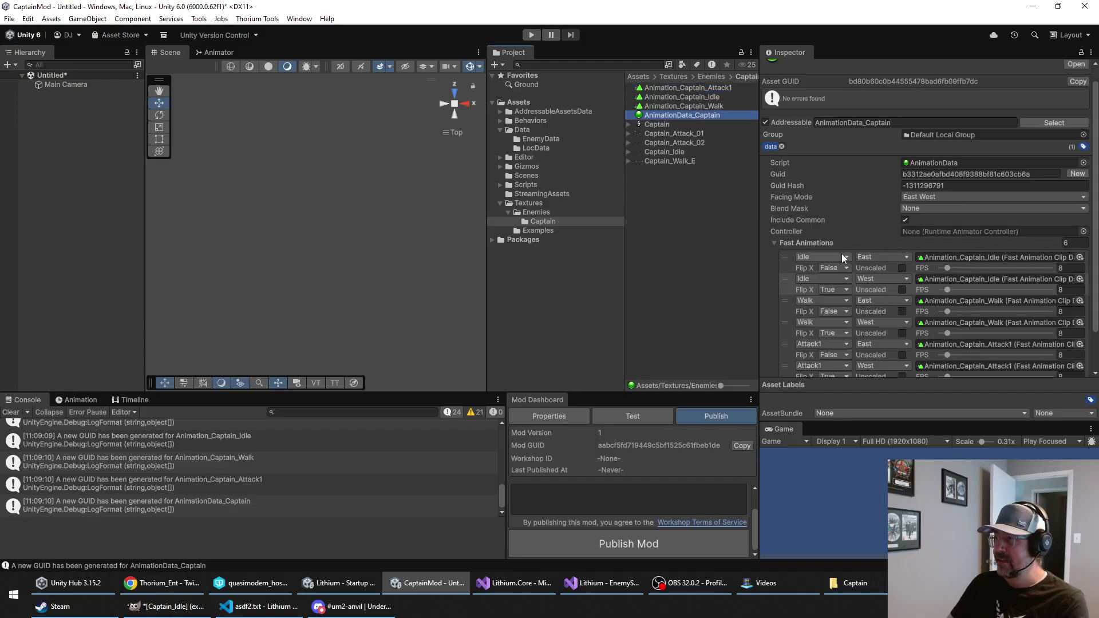
left_click(876, 259)
left_click(830, 268)
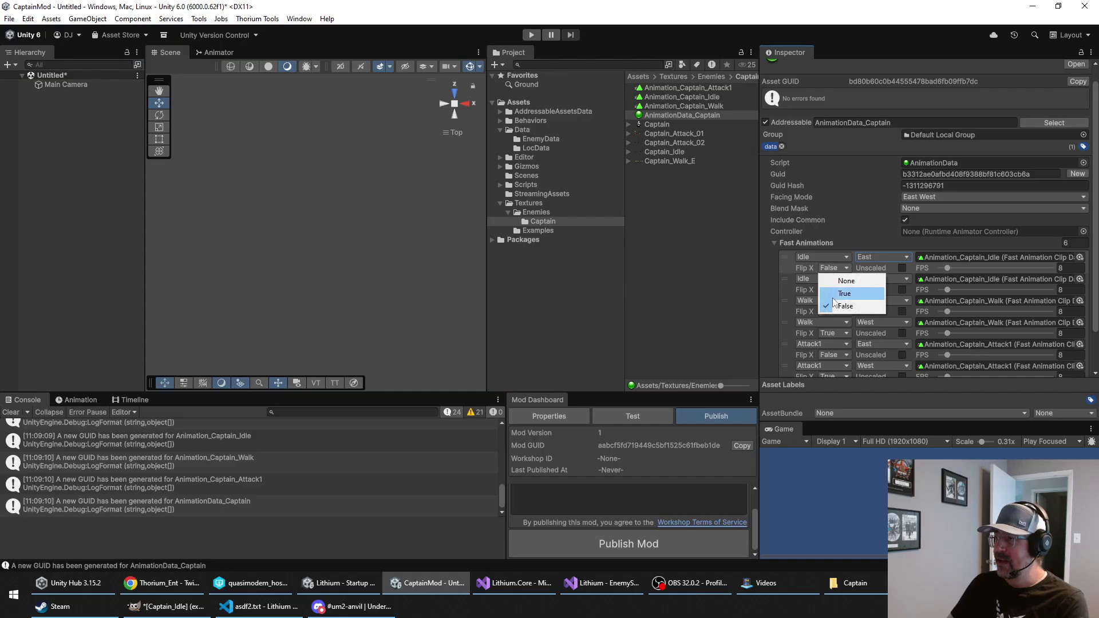
left_click(832, 302)
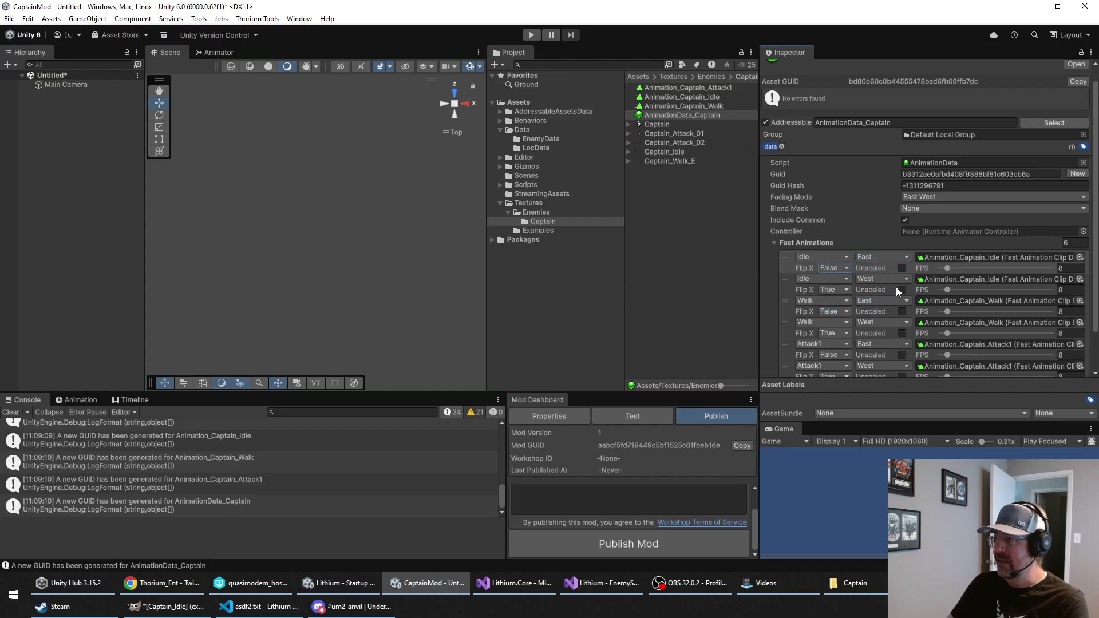
left_click(840, 290)
left_click(839, 301)
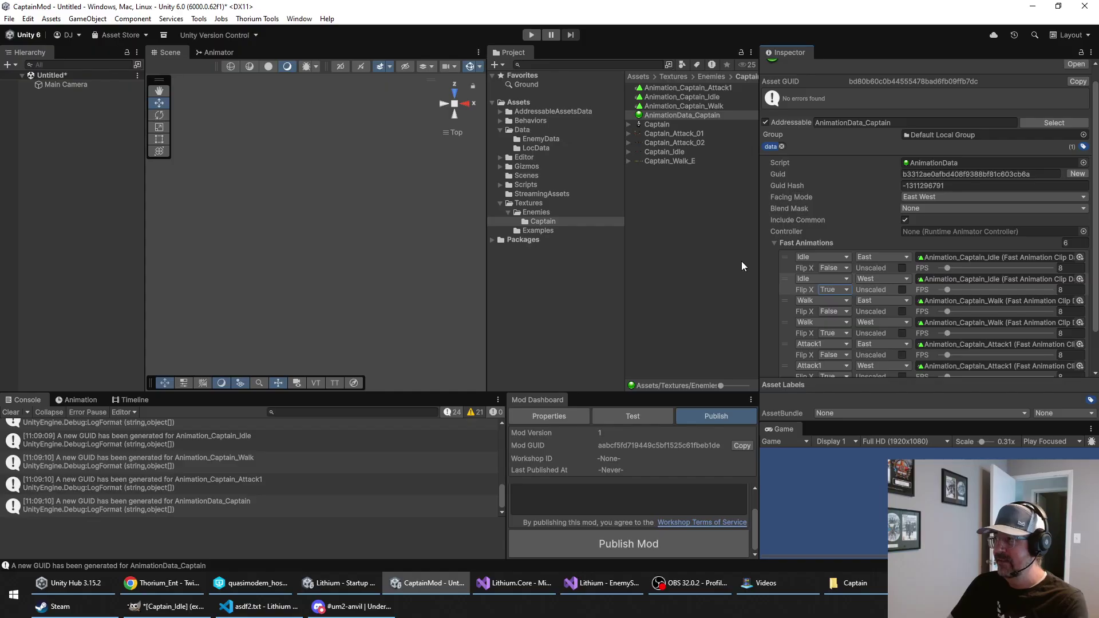
scroll(754, 252, "down", 3)
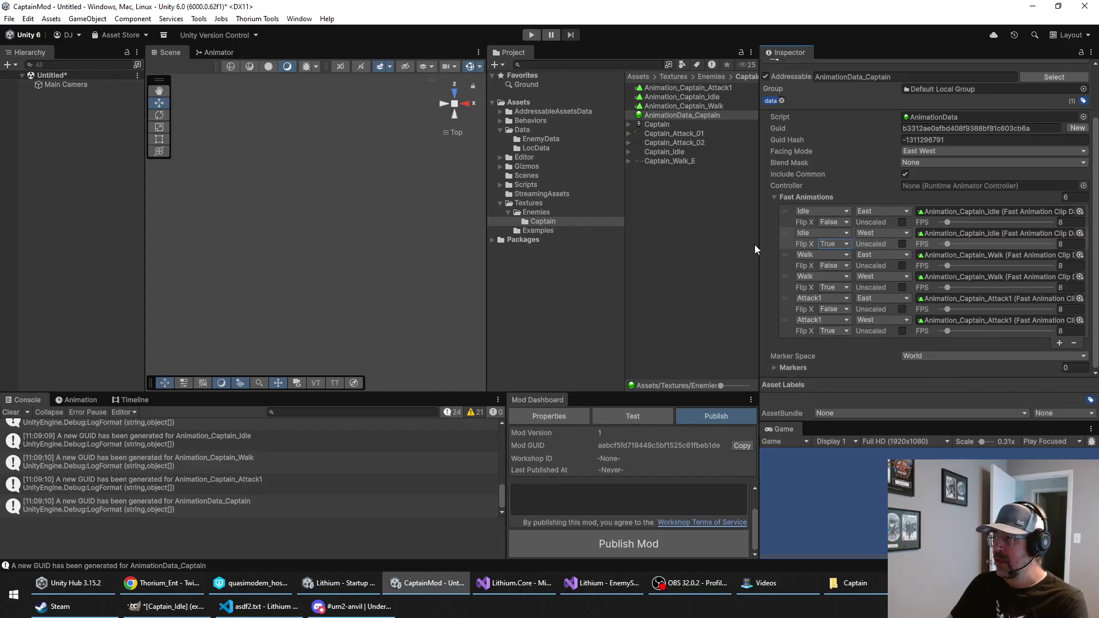
Step: Assign Captain_Attack_01_0, _1 and _2 to the three sprite slots of Animation_Captain_Attack1 and append Captain_Attack_01_3 as a fourth frame
left_click(722, 90)
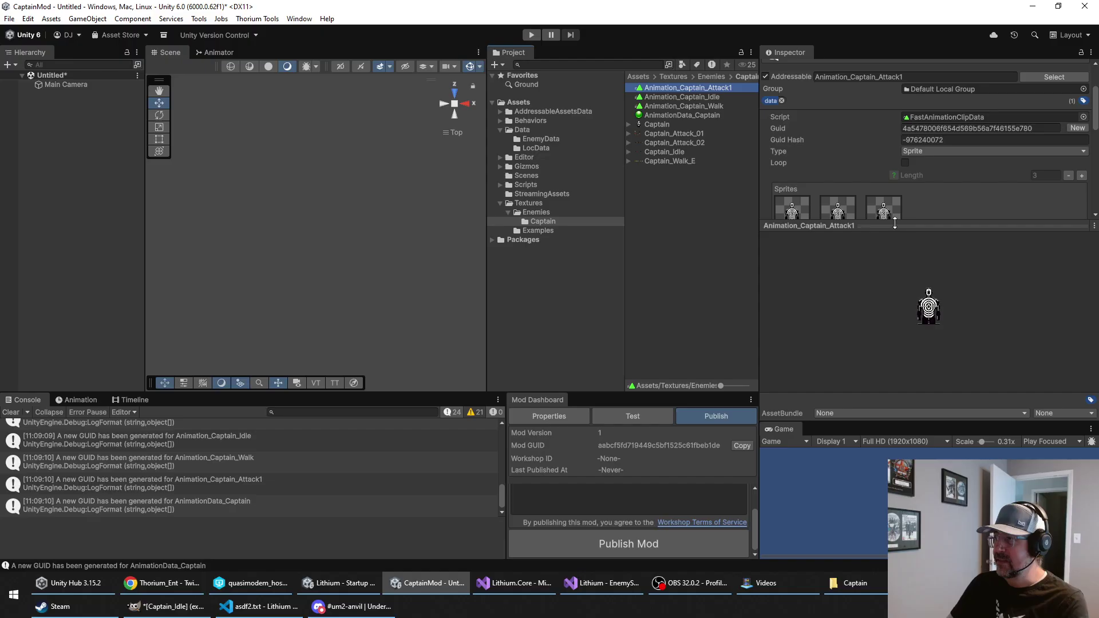
left_click(895, 224)
scroll(856, 236, "down", 2)
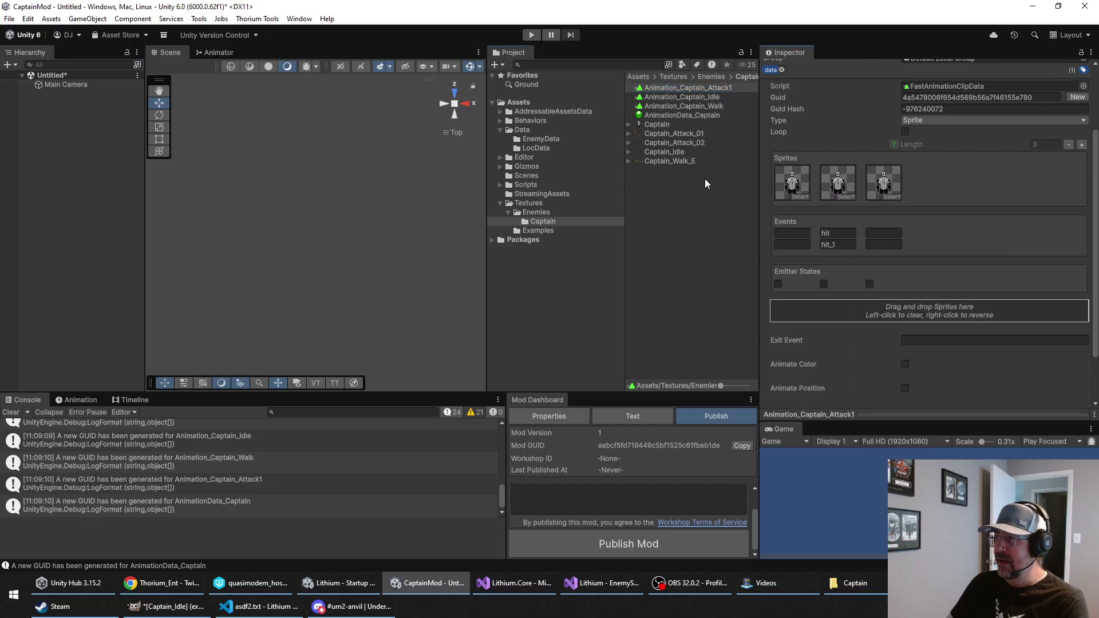
left_click(629, 133)
left_click_drag(673, 144, 791, 179)
left_click_drag(700, 152, 837, 182)
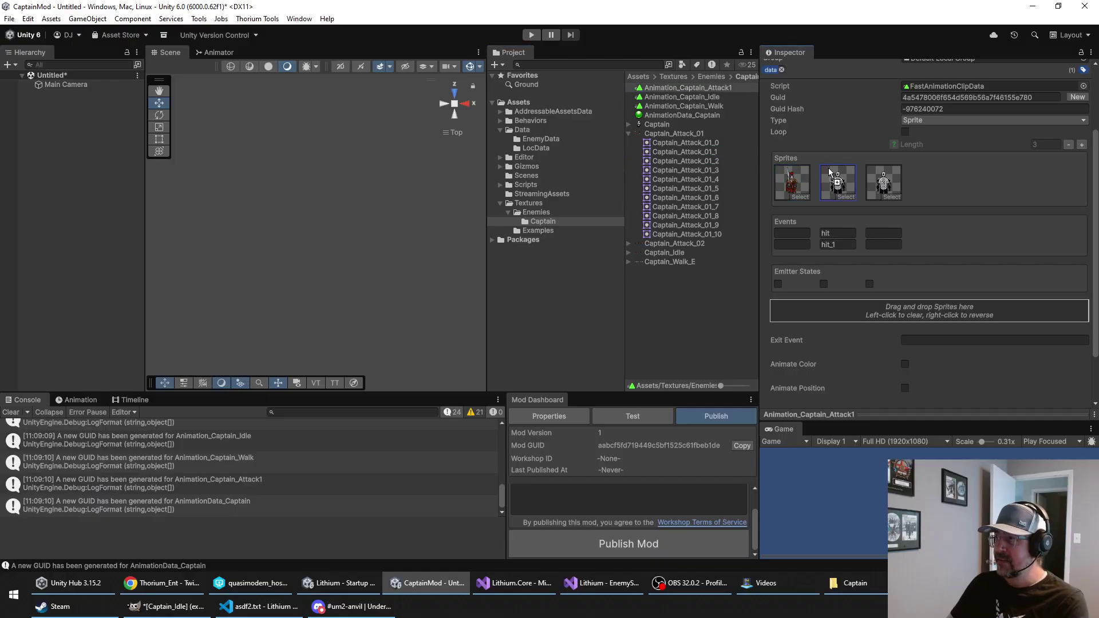
left_click_drag(709, 162, 884, 183)
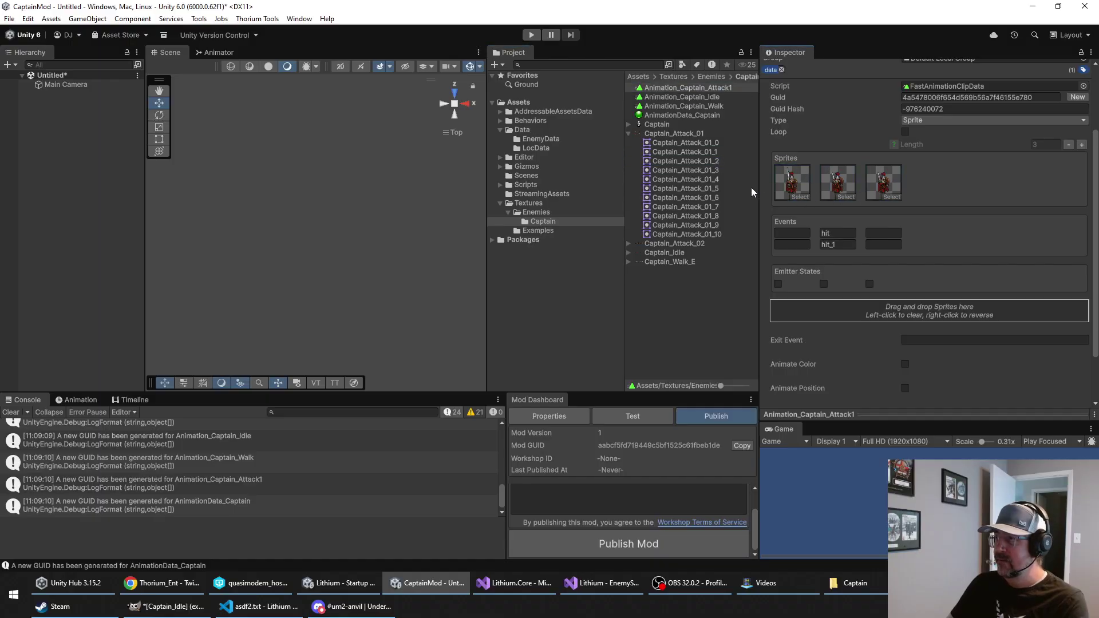
left_click_drag(719, 173, 881, 310)
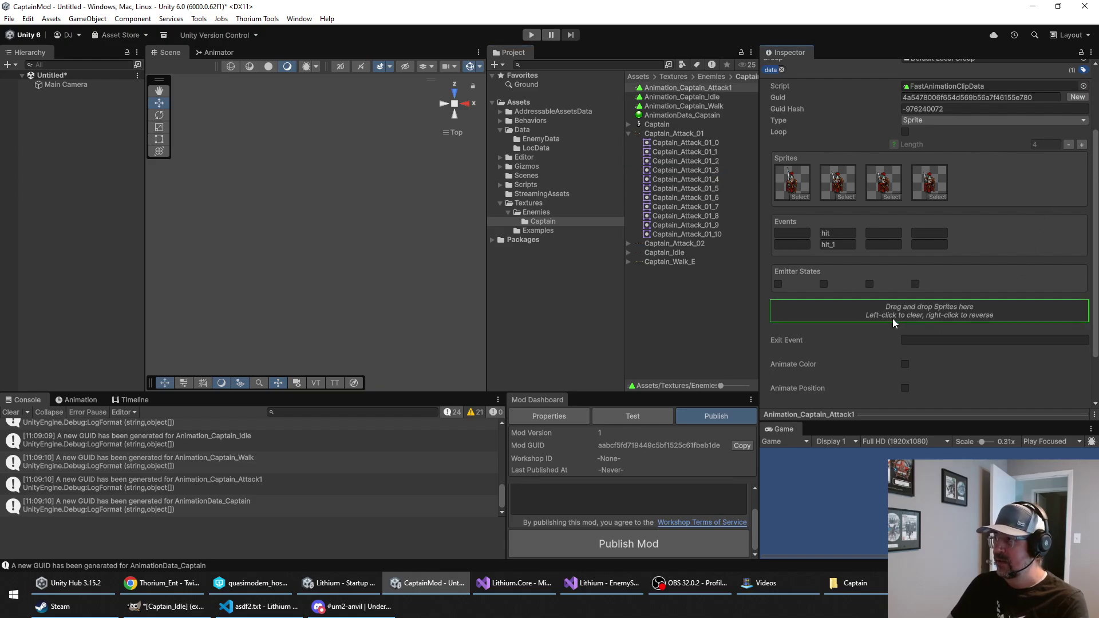
Step: Clear the sprites of Animation_Captain_Attack1, add all eleven Captain_Attack_01 frames at once, and preview the animation
left_click(893, 317)
left_click_drag(675, 133, 908, 275)
left_click_drag(761, 228, 619, 243)
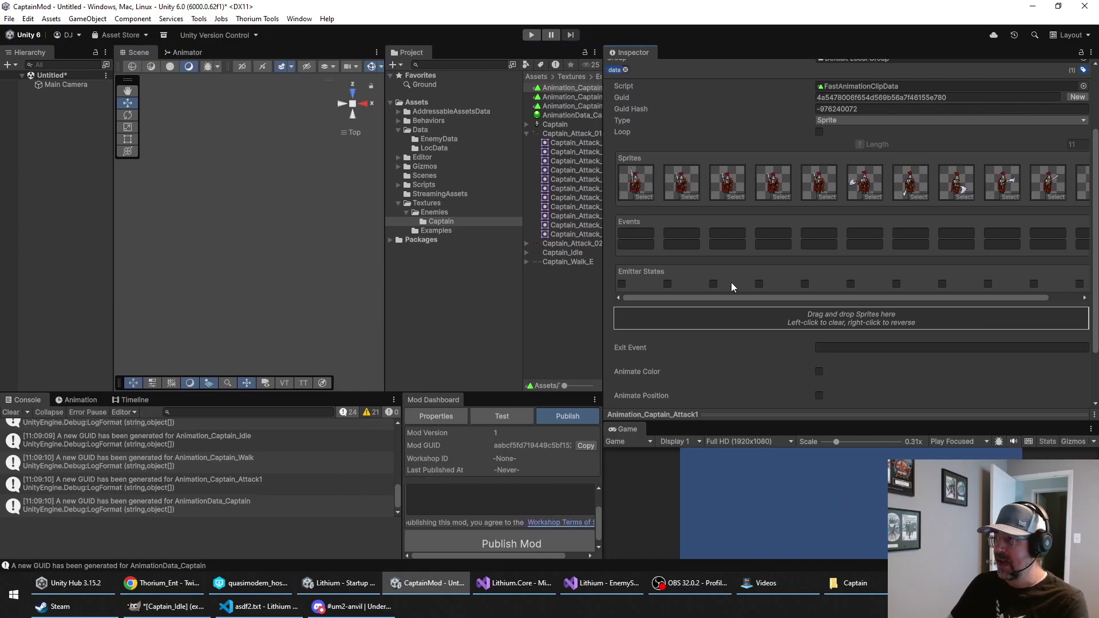
left_click_drag(862, 415, 861, 290)
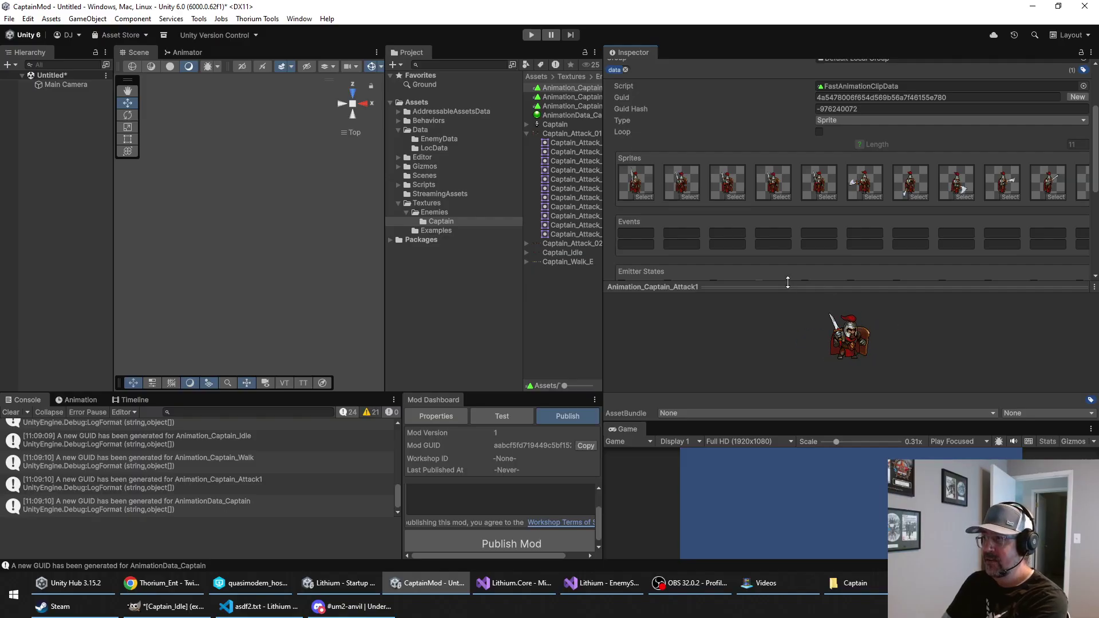
left_click_drag(787, 284, 780, 421)
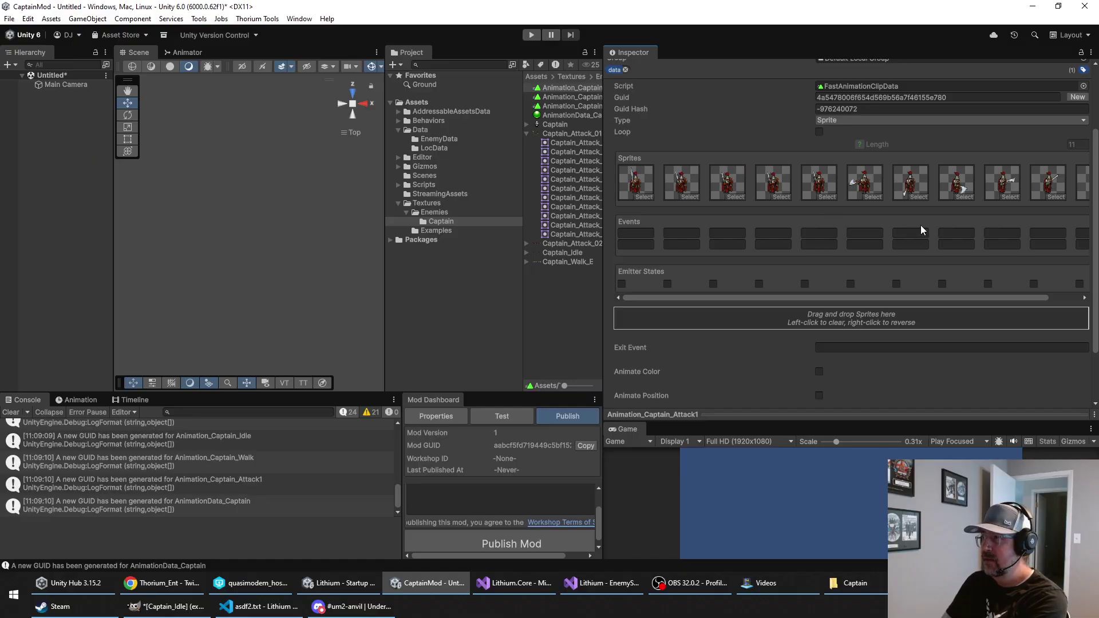
Step: Enter the events hit and hit_1 on the eighth frame of Animation_Captain_Attack1, where the axe swings forward
left_click_drag(879, 299, 961, 305)
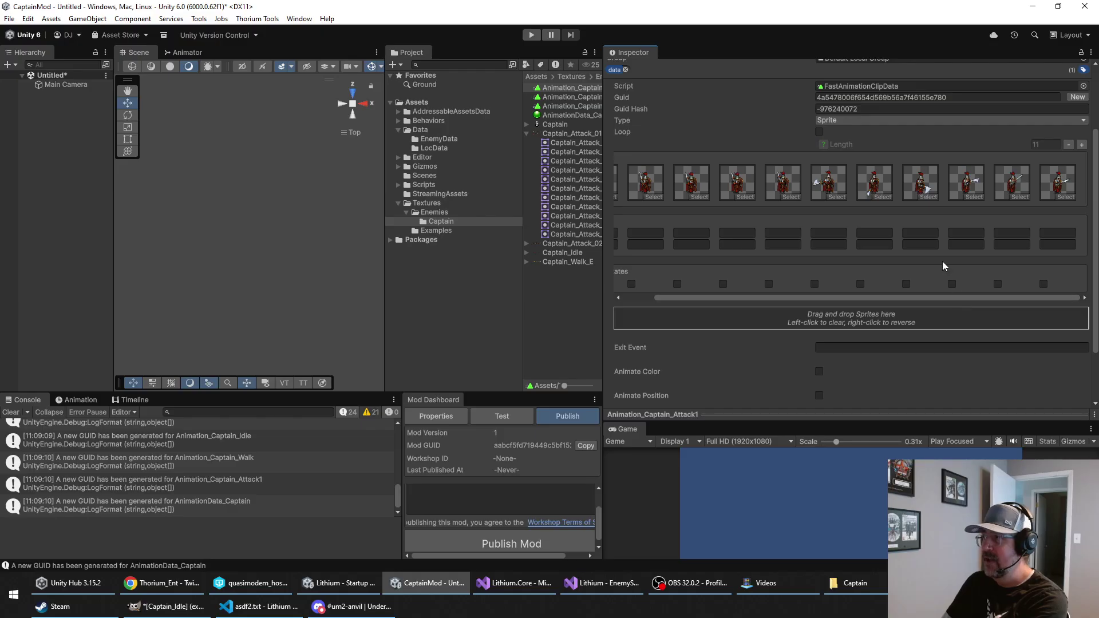
left_click(915, 231)
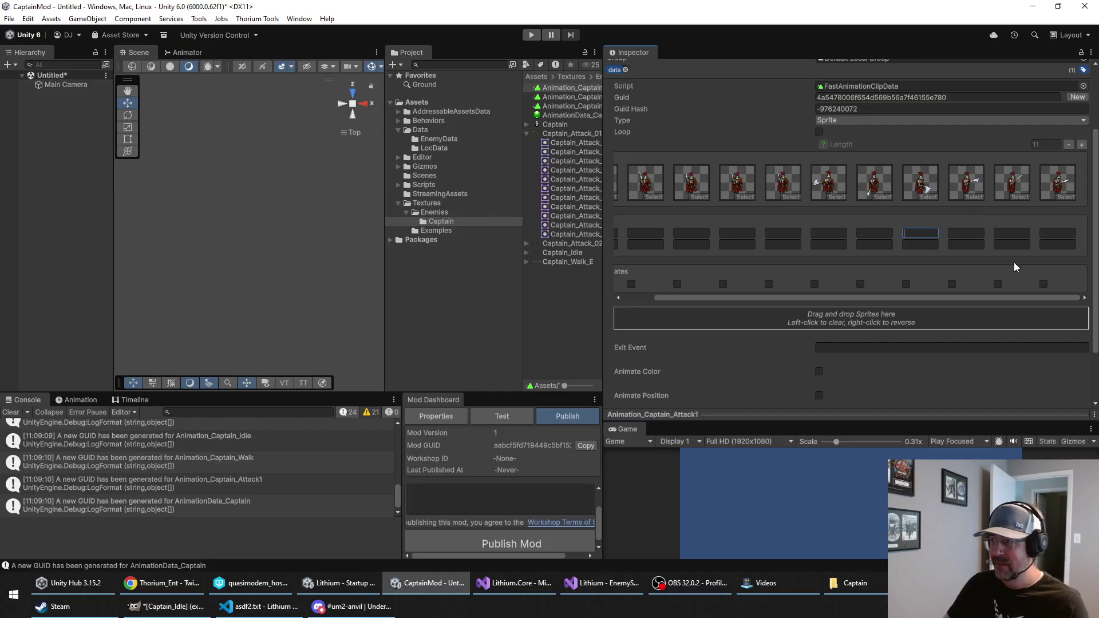
left_click_drag(853, 298, 816, 299)
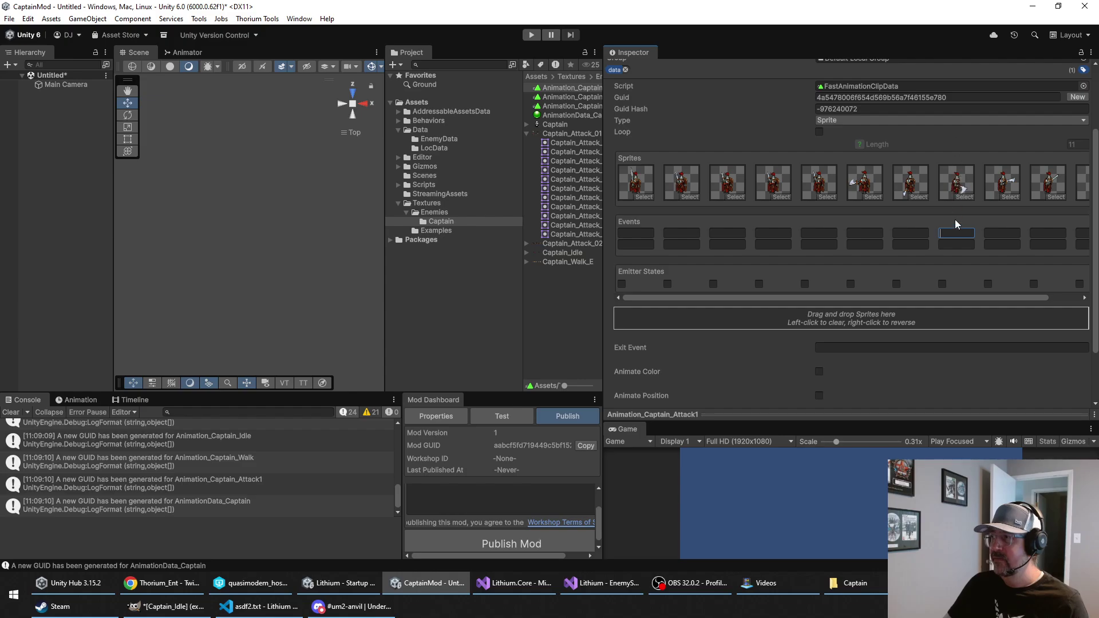
left_click_drag(940, 294, 972, 296)
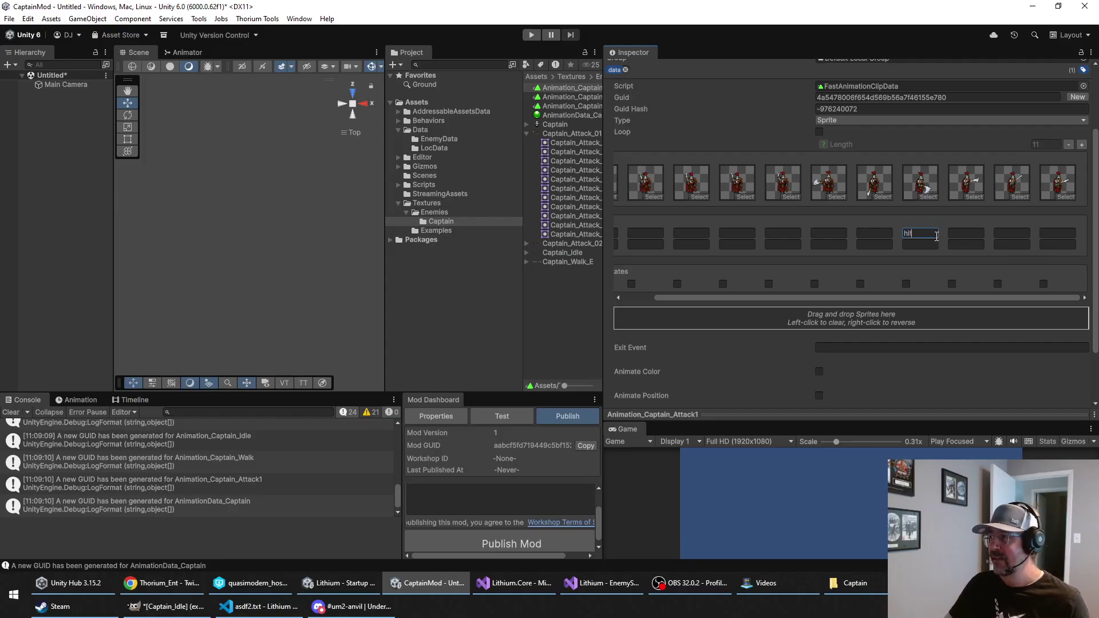
left_click(921, 244)
type("hit_1")
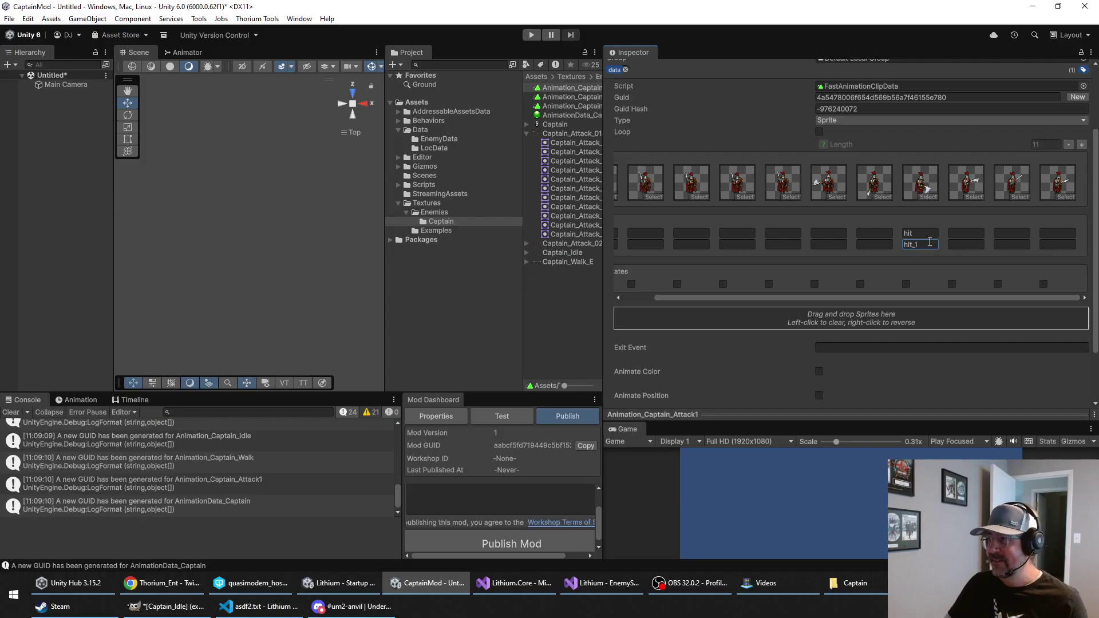
left_click(927, 233)
left_click(920, 245)
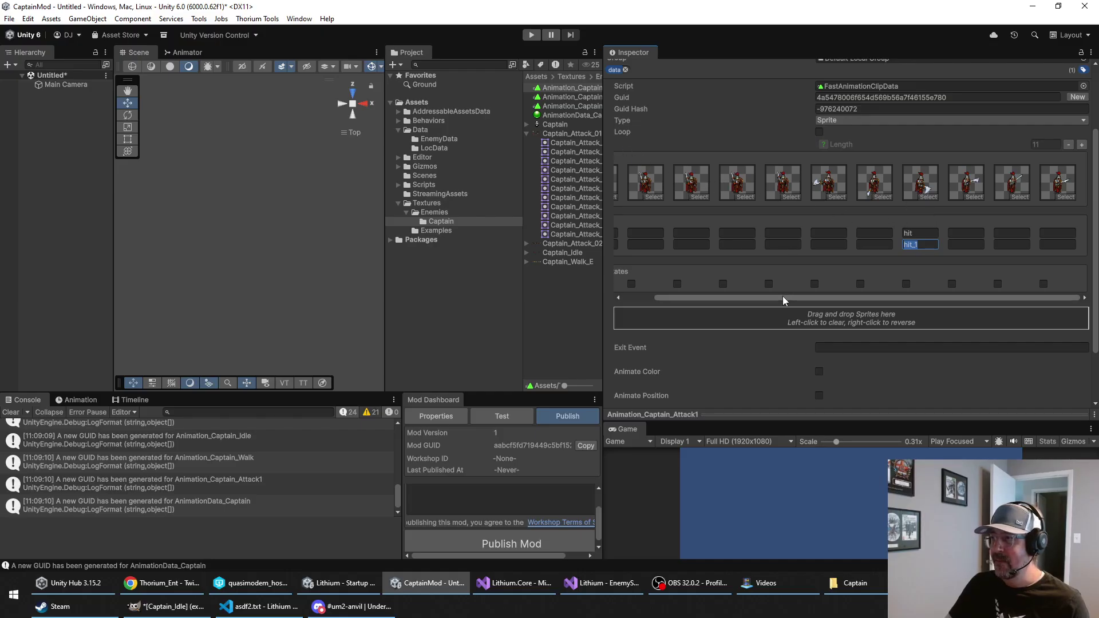
Step: Replace the placeholder sprite of Animation_Captain_Idle with all the Captain_Idle frames and preview the animation
left_click_drag(783, 297, 634, 297)
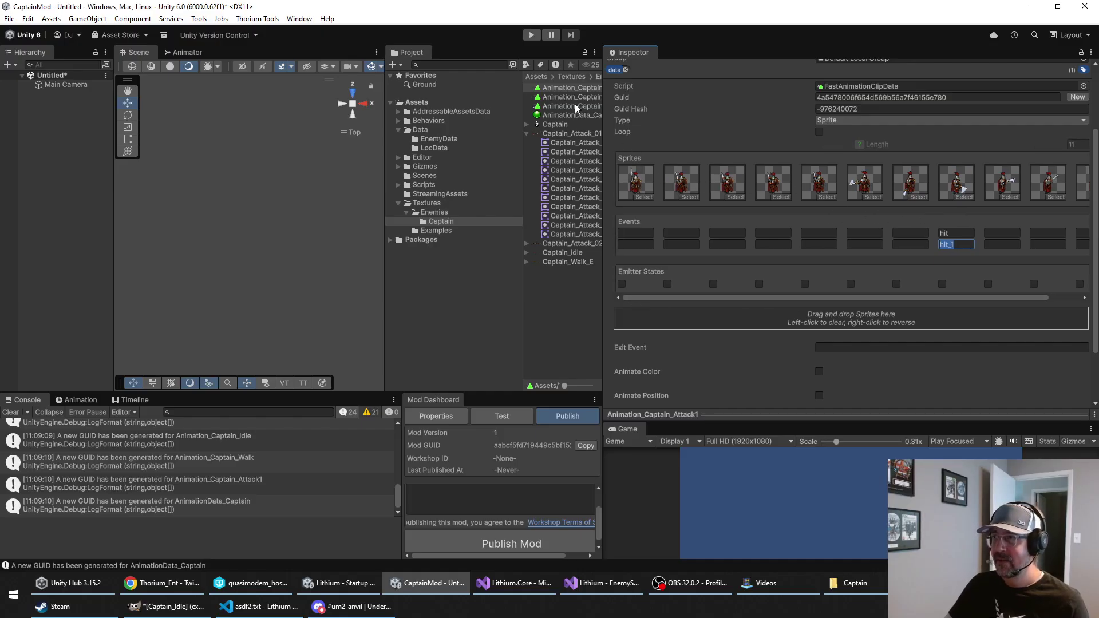
left_click(576, 98)
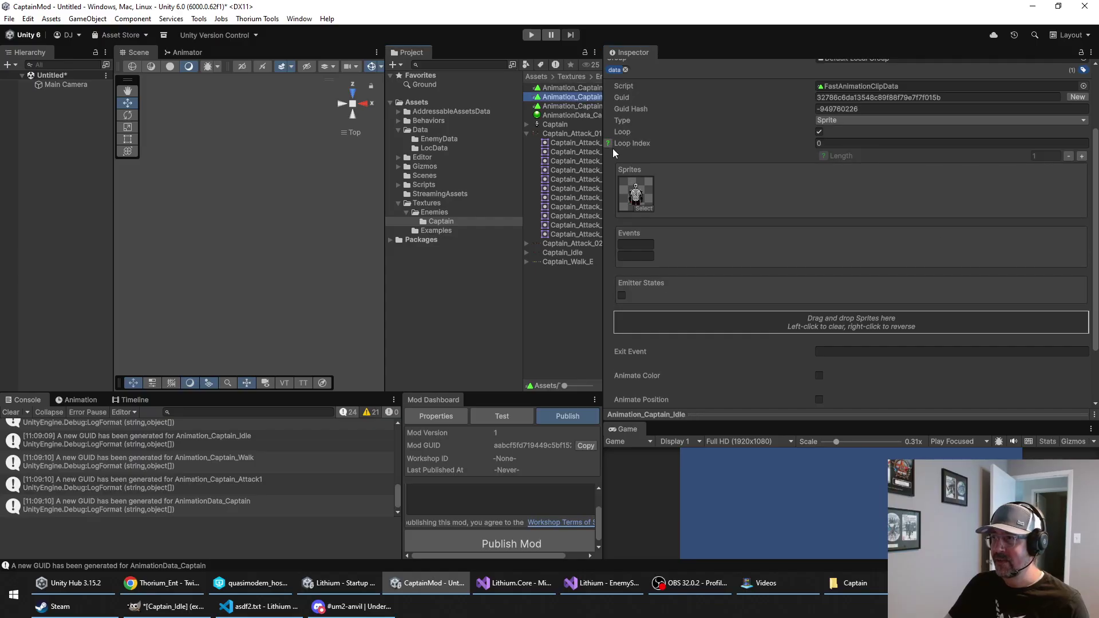
left_click_drag(604, 150, 701, 143)
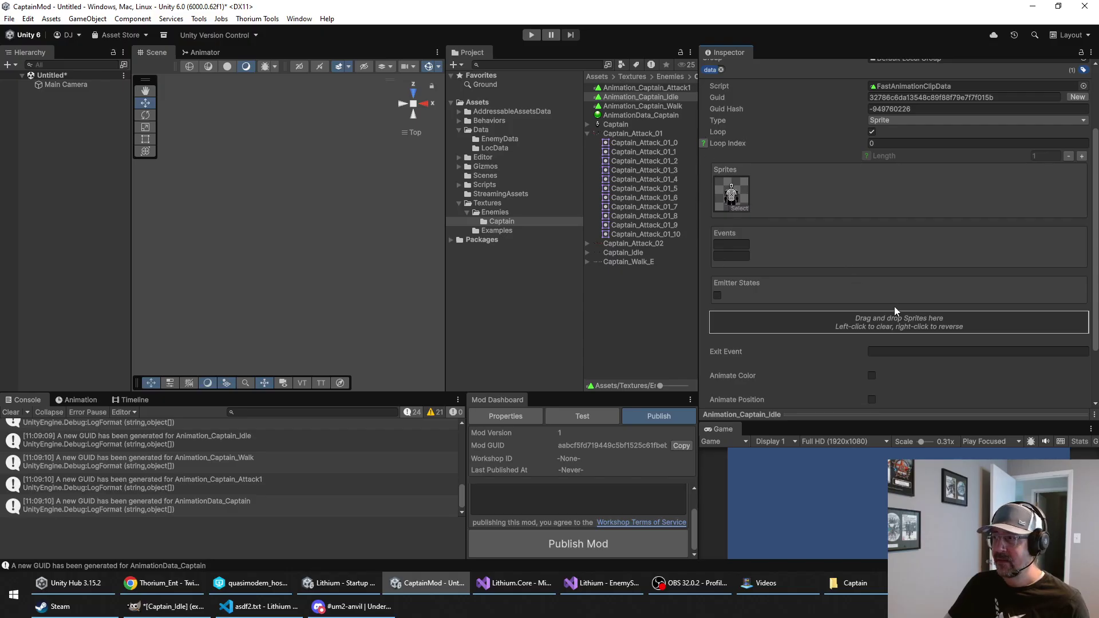
left_click(889, 323)
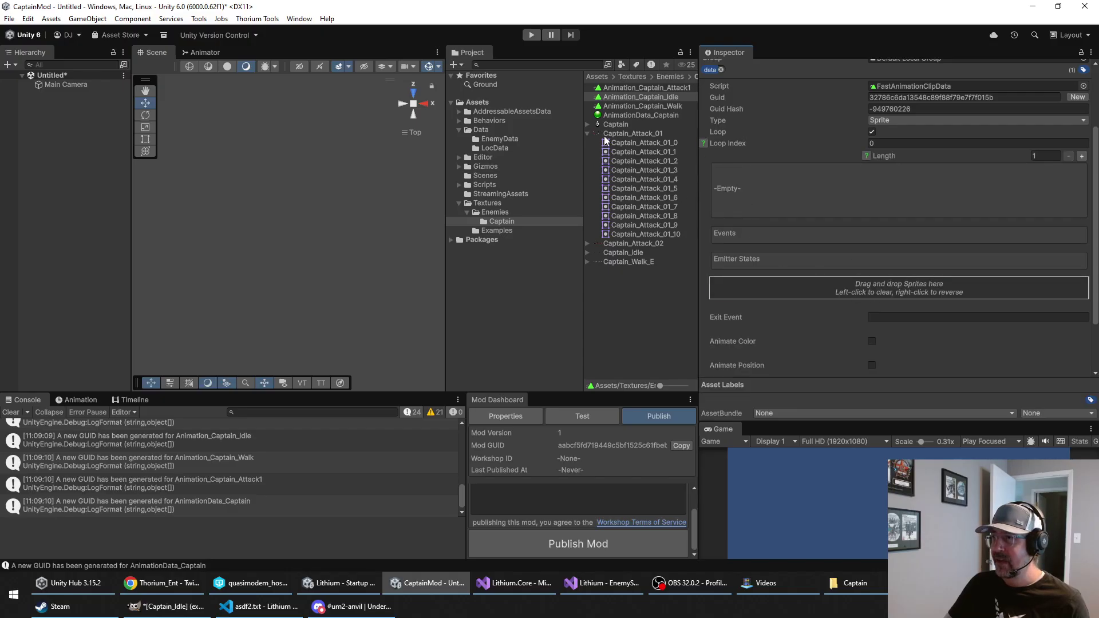
left_click(588, 133)
left_click_drag(631, 153, 930, 285)
left_click_drag(856, 393, 833, 287)
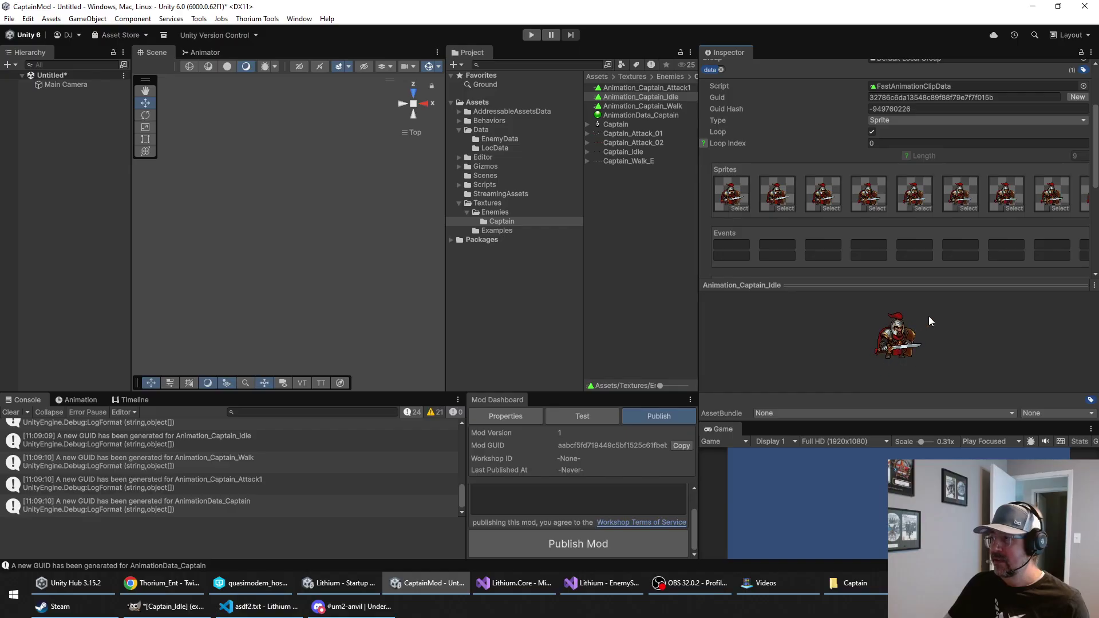
left_click(949, 285)
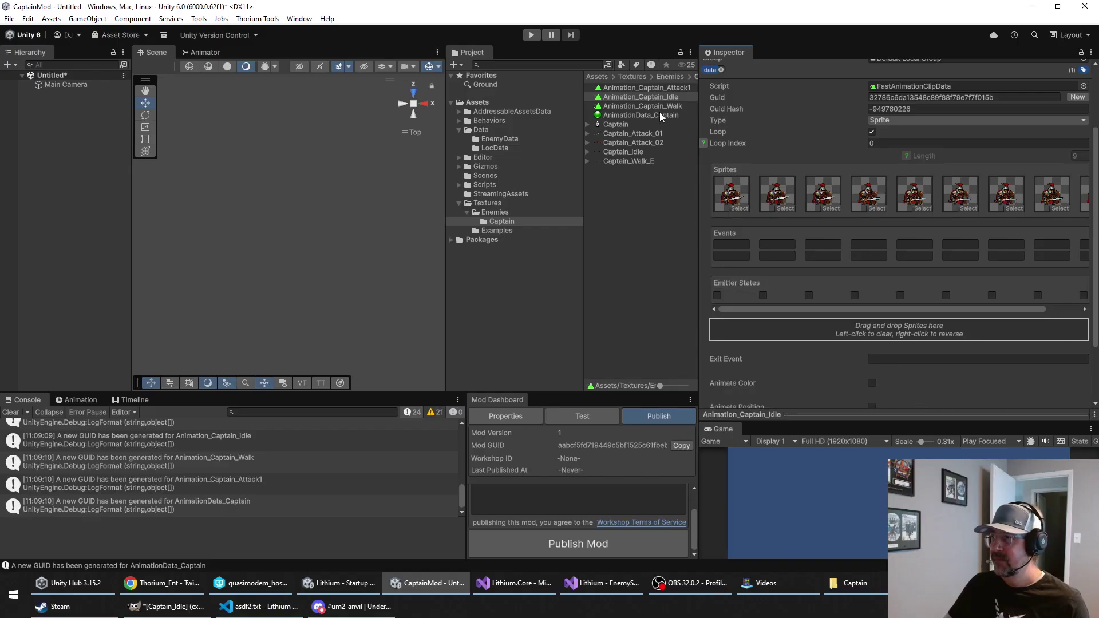
left_click_drag(843, 310, 1015, 302)
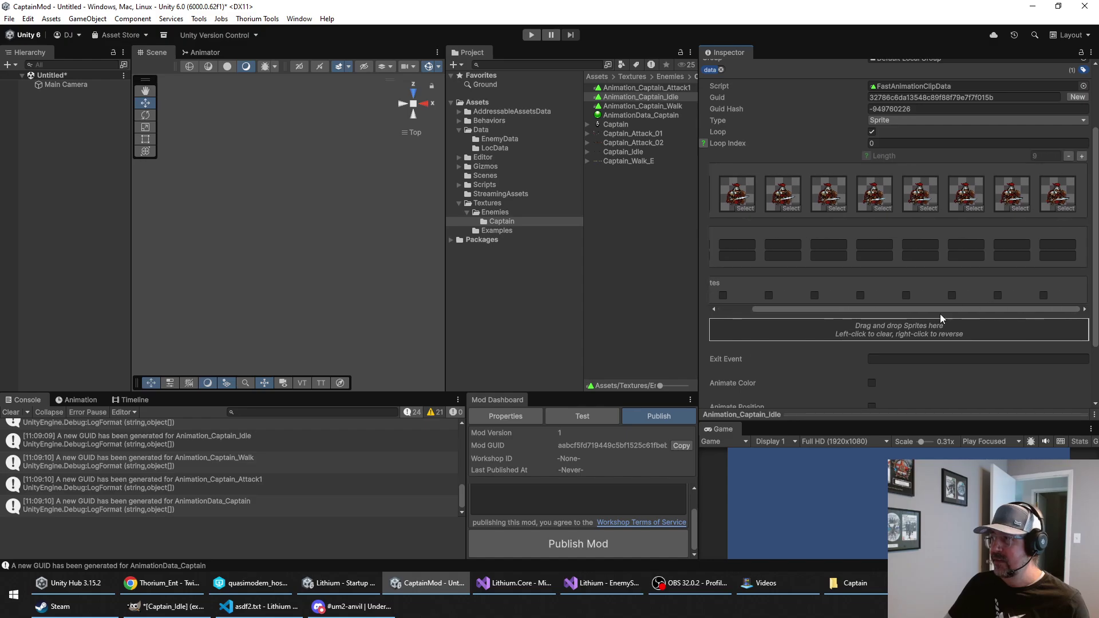
Step: Clear the sprites of Animation_Captain_Walk, add all the Captain_Walk_E frames, and preview the walk animation
left_click(665, 107)
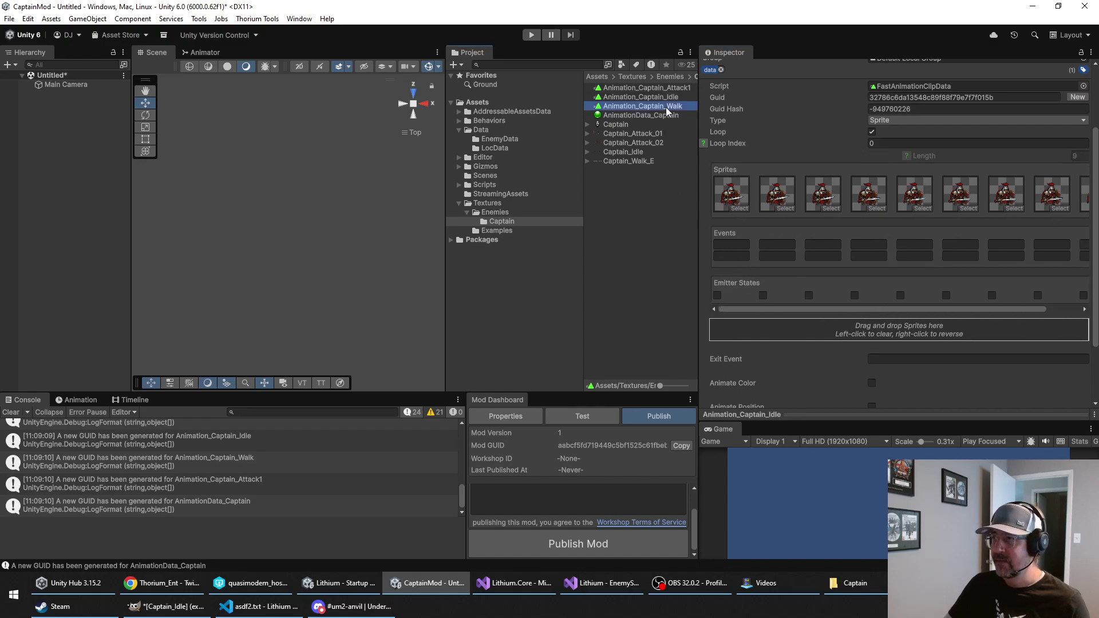
left_click(894, 313)
left_click_drag(652, 162, 873, 287)
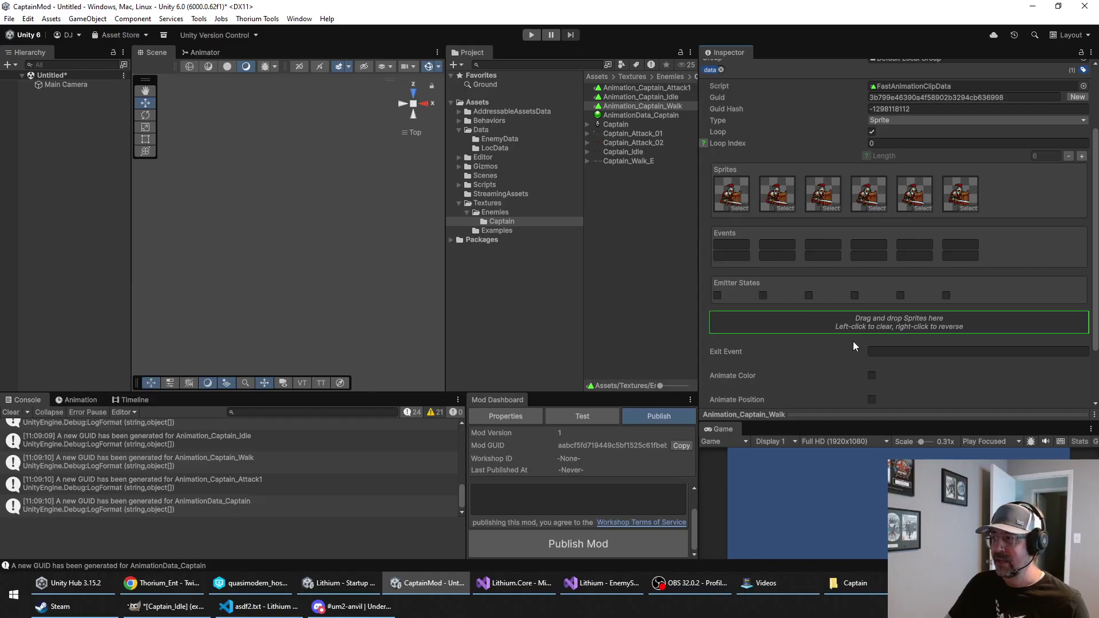
left_click_drag(862, 413, 831, 275)
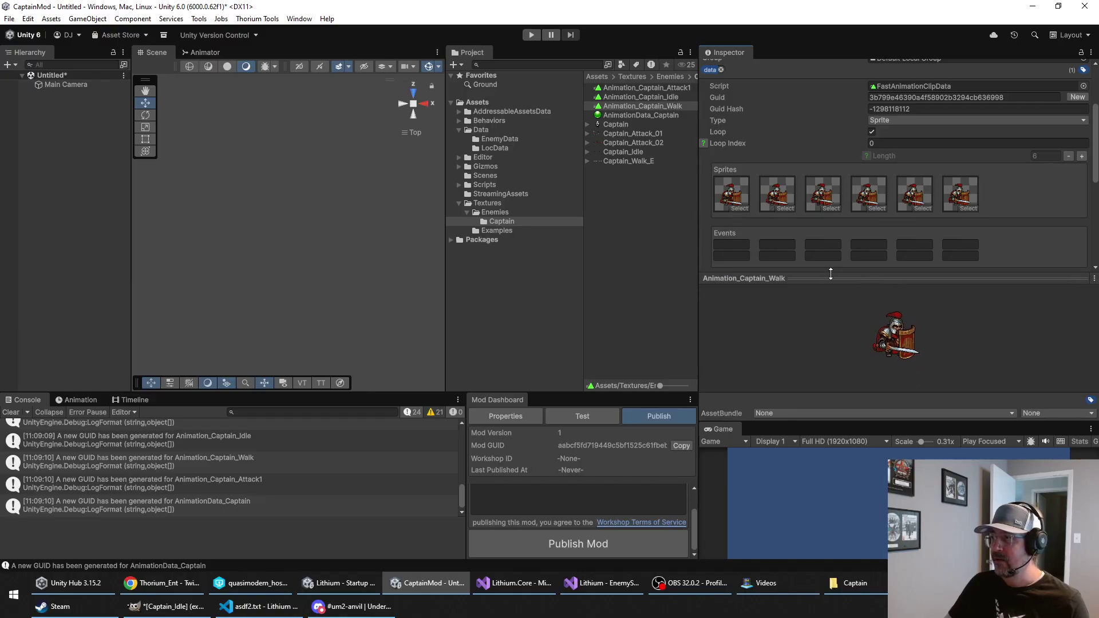
left_click(831, 276)
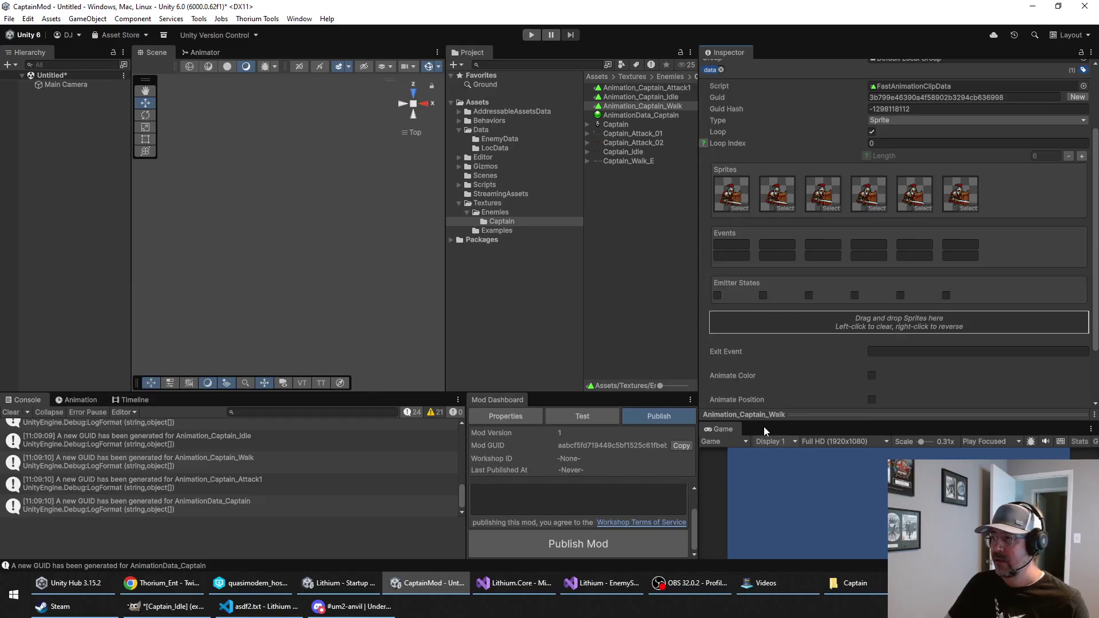
Step: Delete the single Captain sprite texture from the Textures/Enemies/Captain folder
left_click(625, 135)
left_click(622, 125)
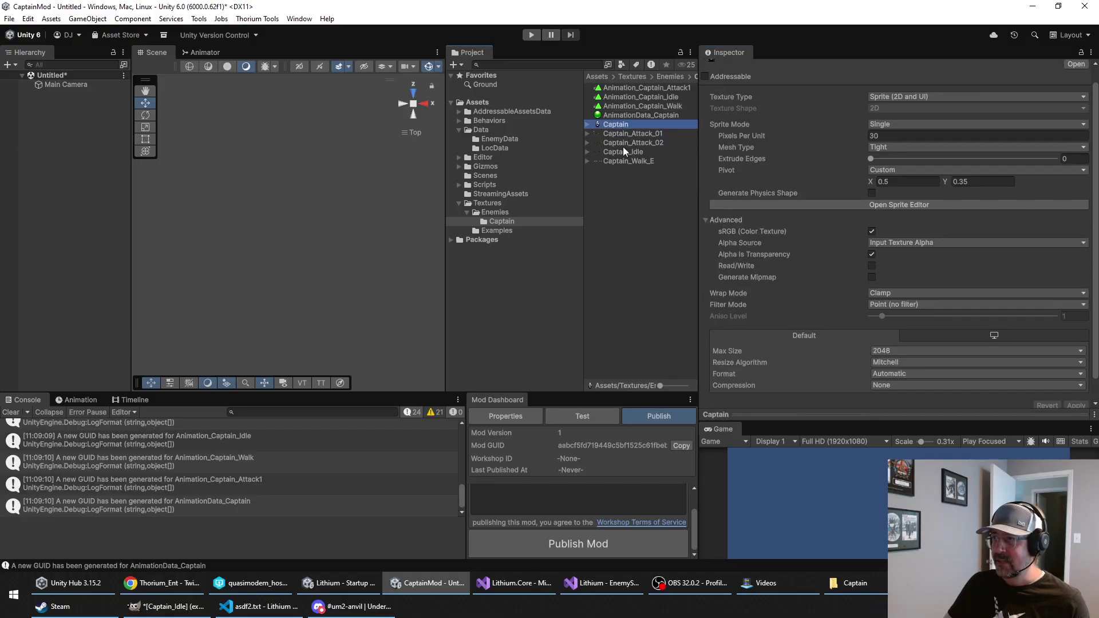
mouse_move(859, 414)
left_mouse_down()
mouse_move(855, 204)
mouse_move(836, 416)
left_mouse_up()
left_click(654, 196)
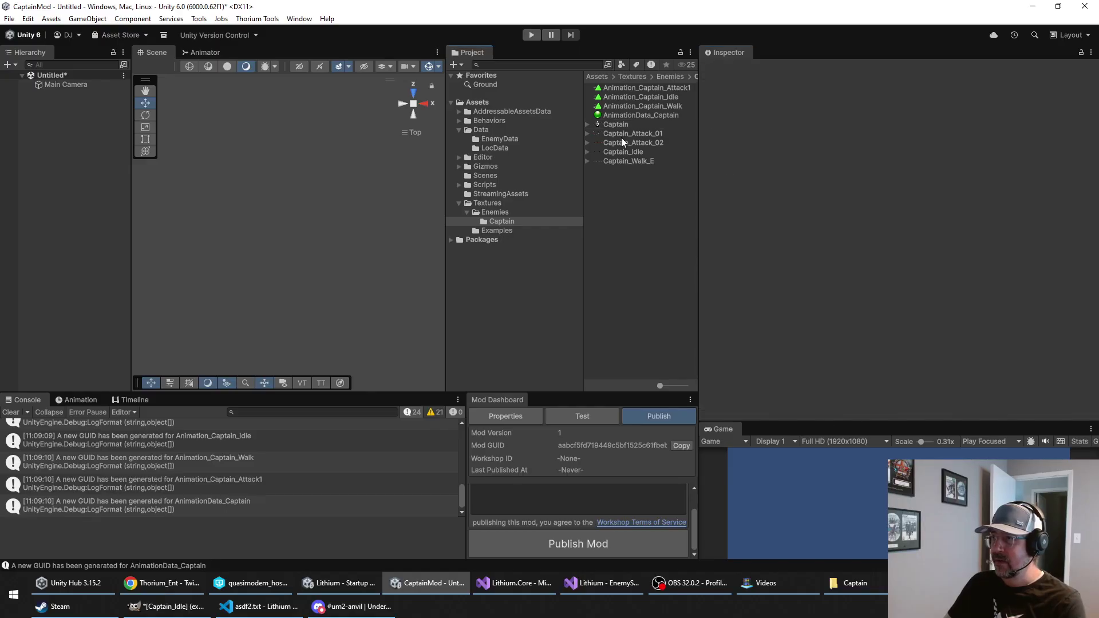
left_click(619, 118)
left_click(619, 123)
key("Delete")
key("Return")
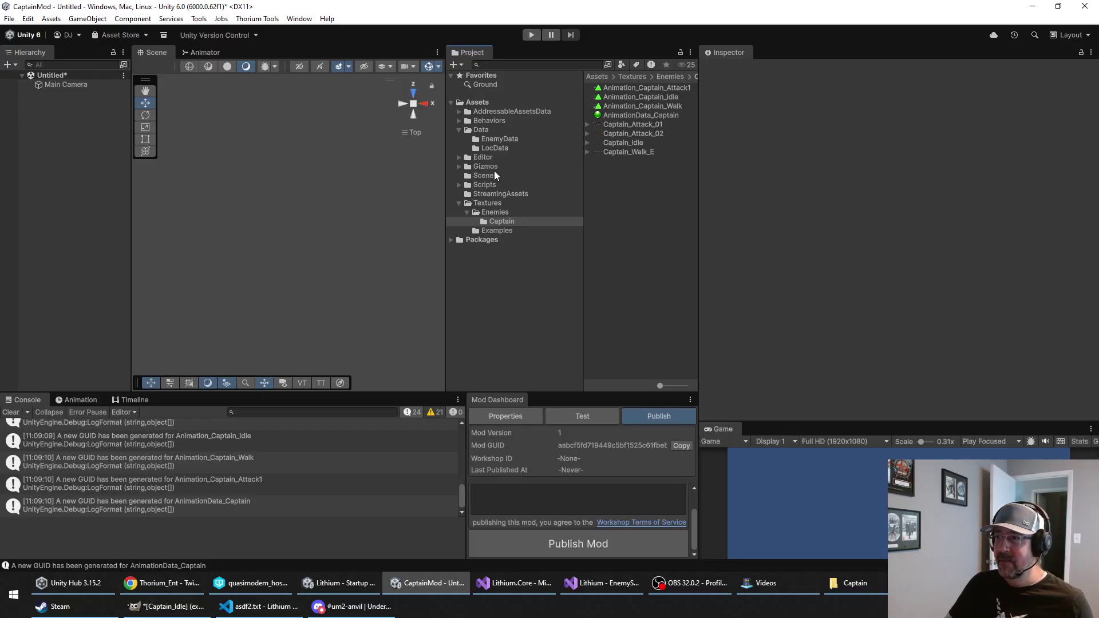
Step: Review the Captain enemy data, then AnimationData_Captain and Animation_Captain_Walk in the Captain textures folder
left_click(496, 139)
left_click(607, 89)
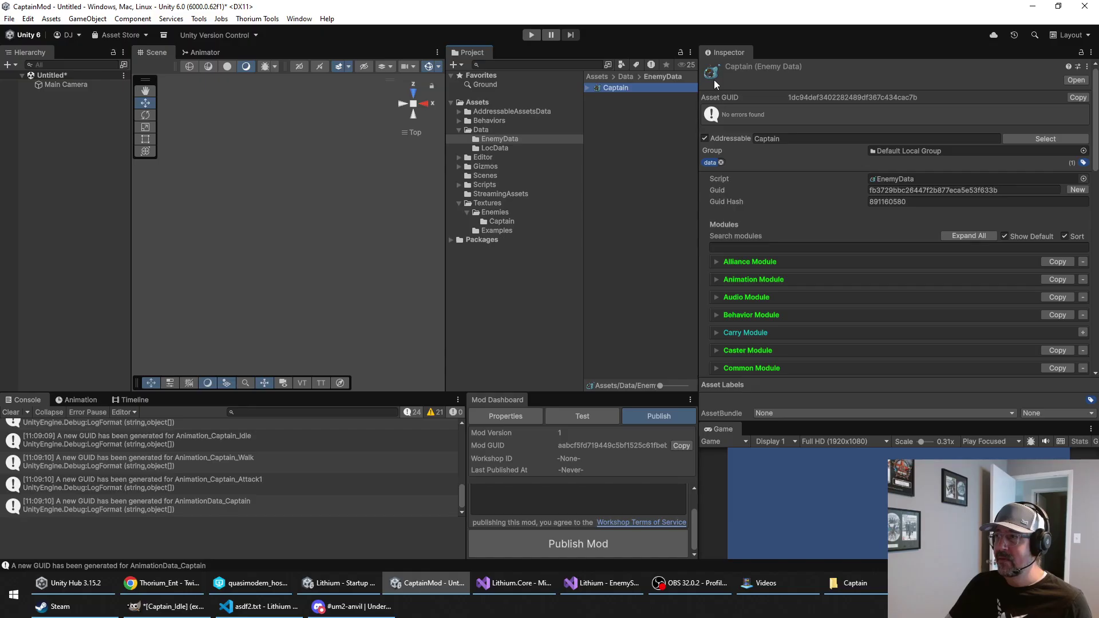
left_click(503, 222)
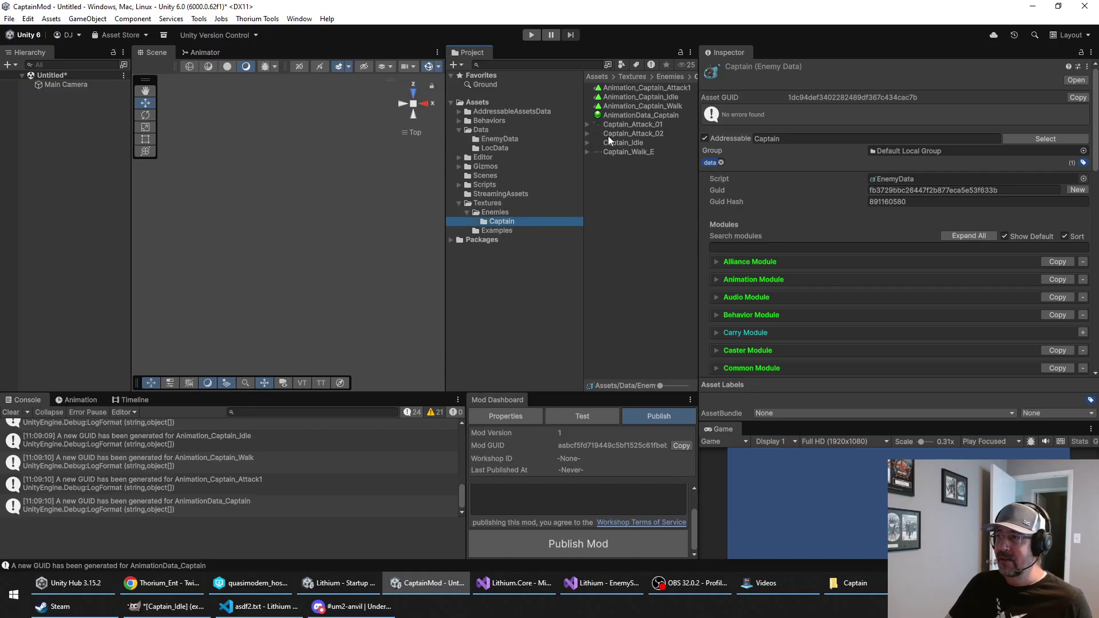
left_click(603, 117)
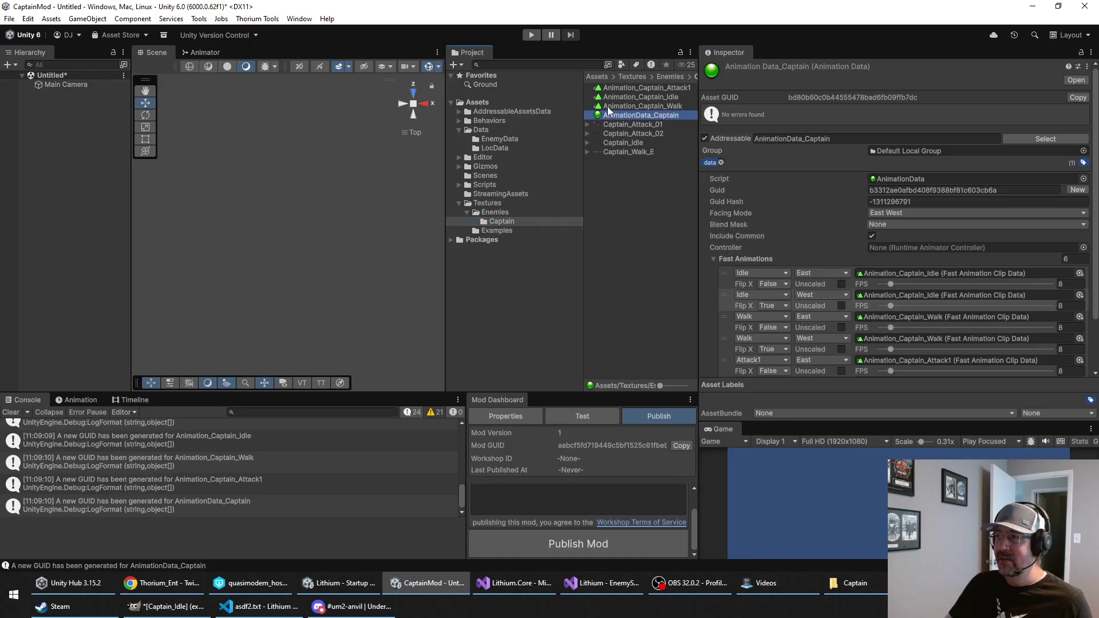
left_click(608, 109)
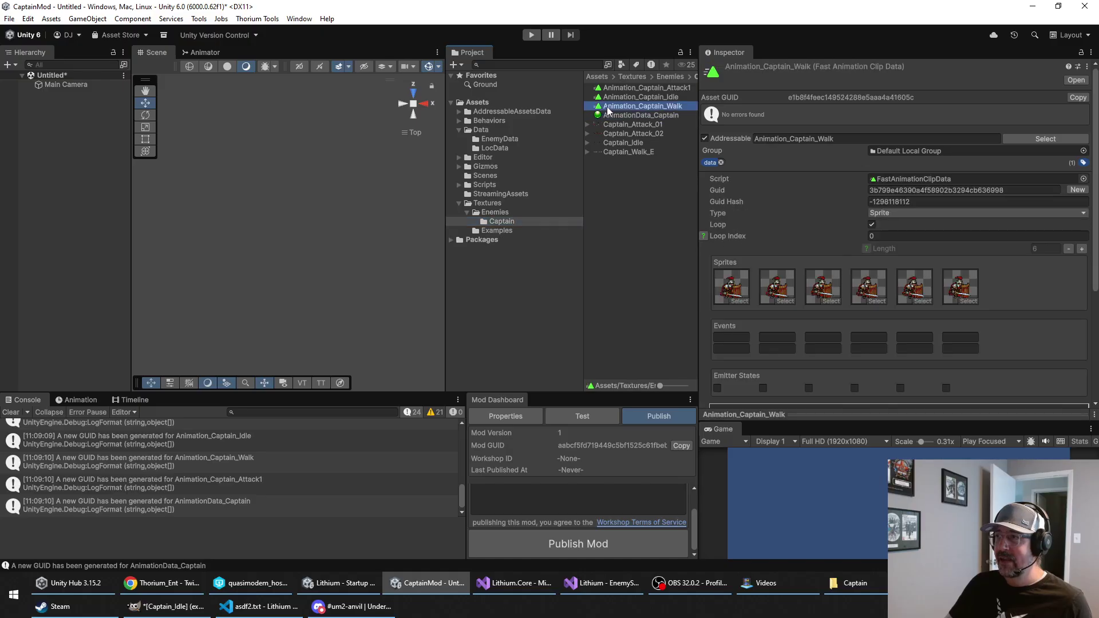
Step: In the Captain enemy data's Animation Module, replace AnimationData_Footman with the mod's own AnimationData_Captain
left_click(510, 138)
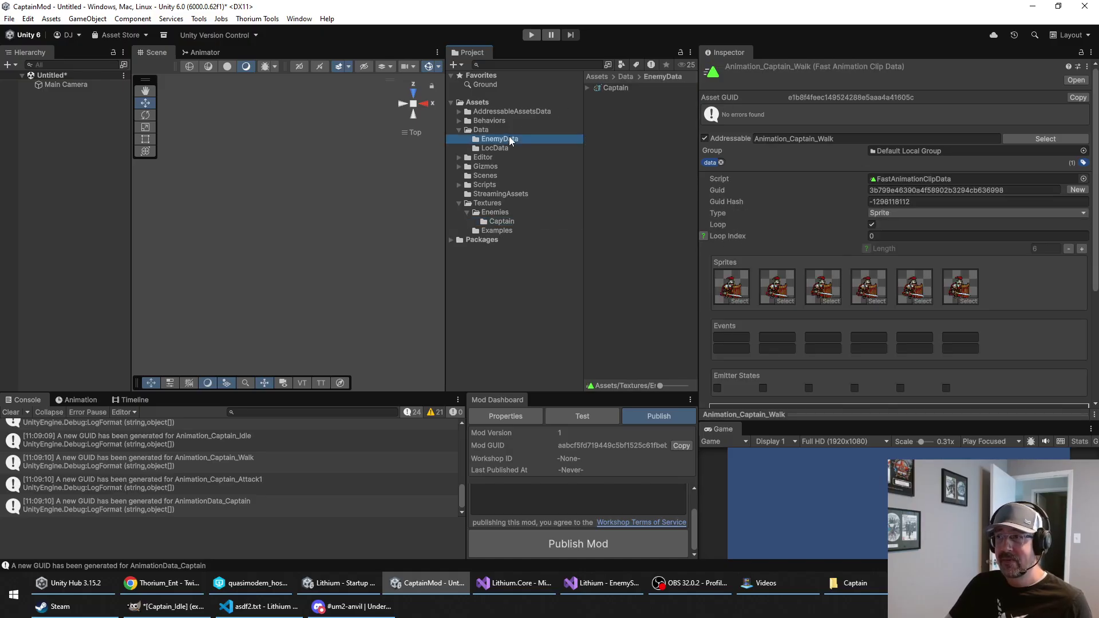
left_click(622, 88)
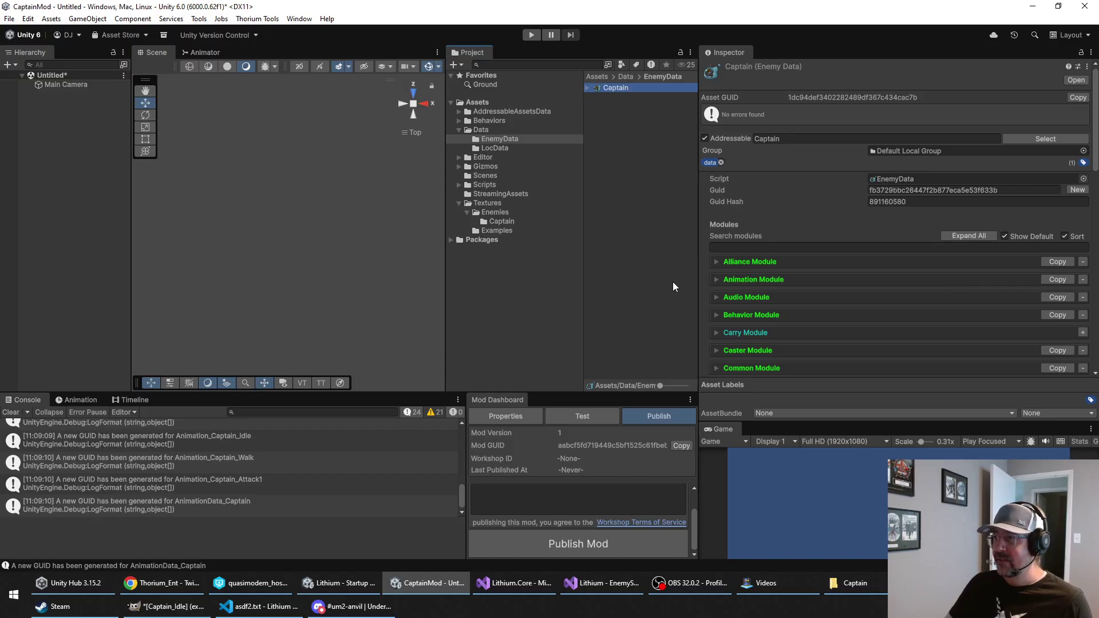
left_click(720, 281)
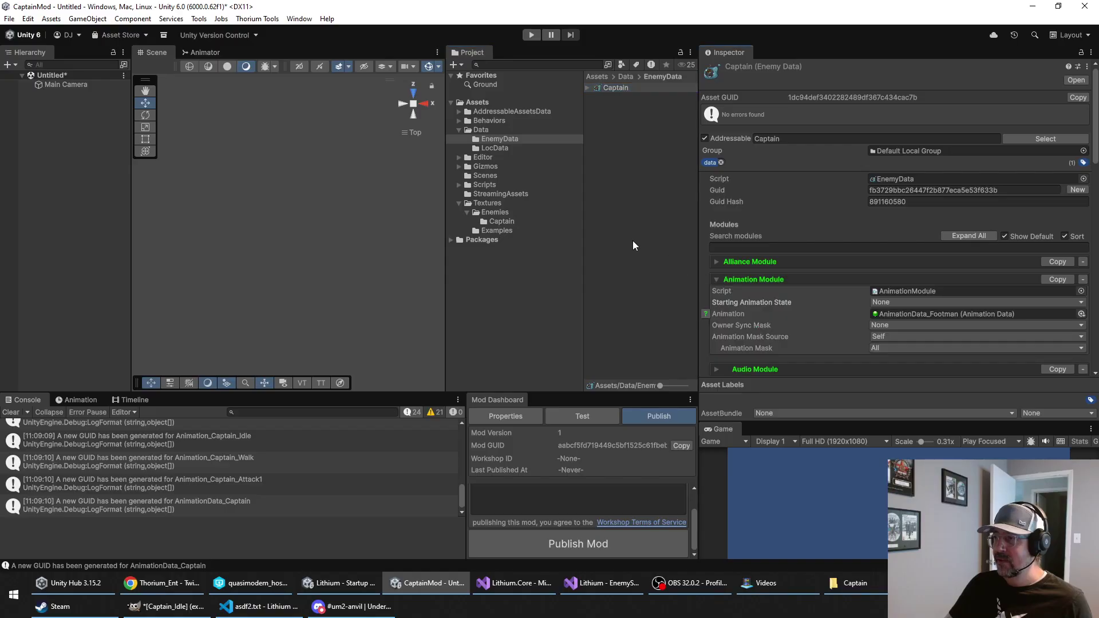
left_click(925, 316)
key("Delete")
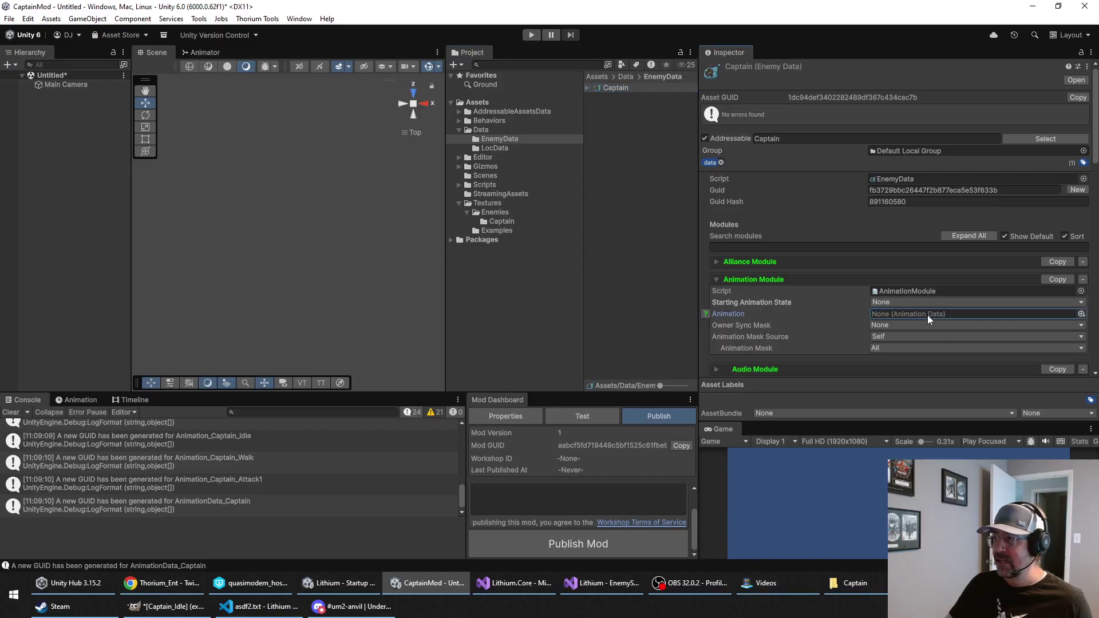
left_click(976, 316)
key("Escape")
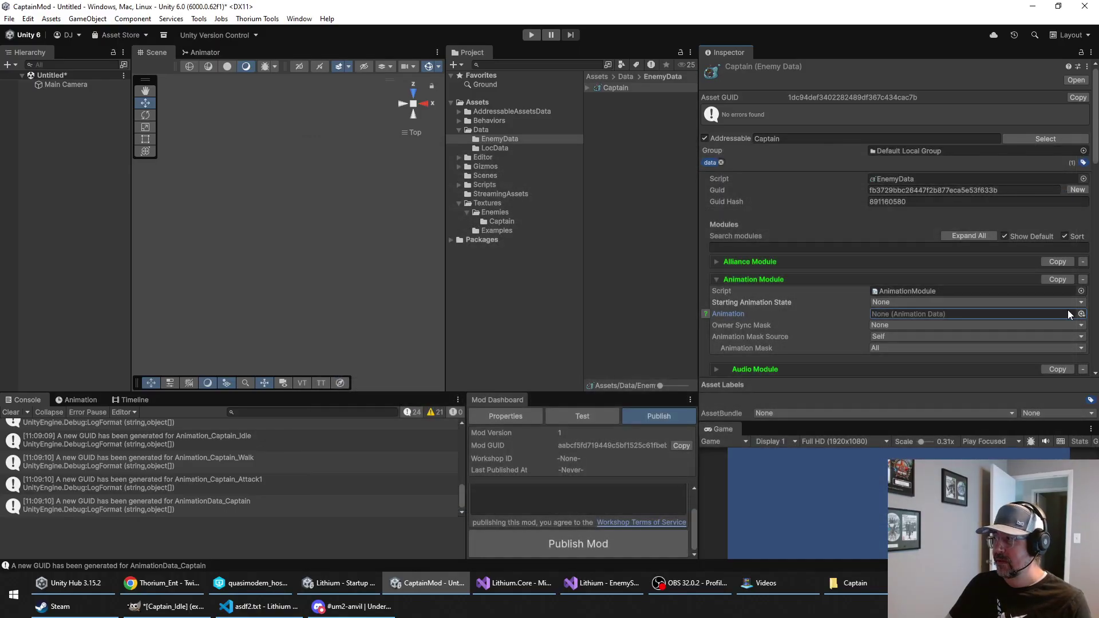
left_click(1080, 313)
type("ca")
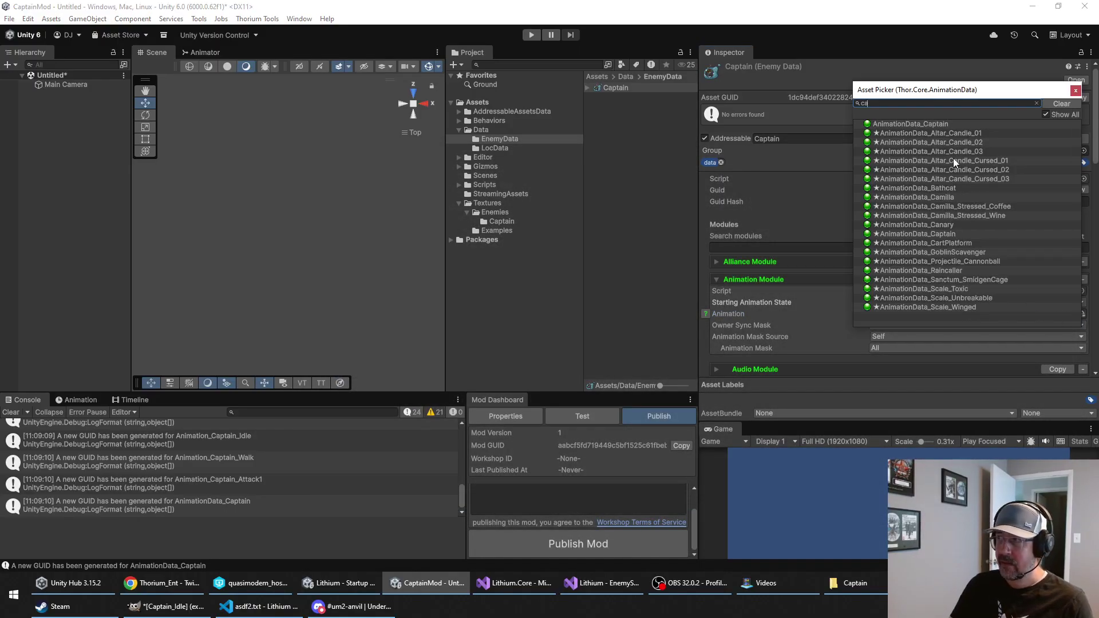
type("ptain")
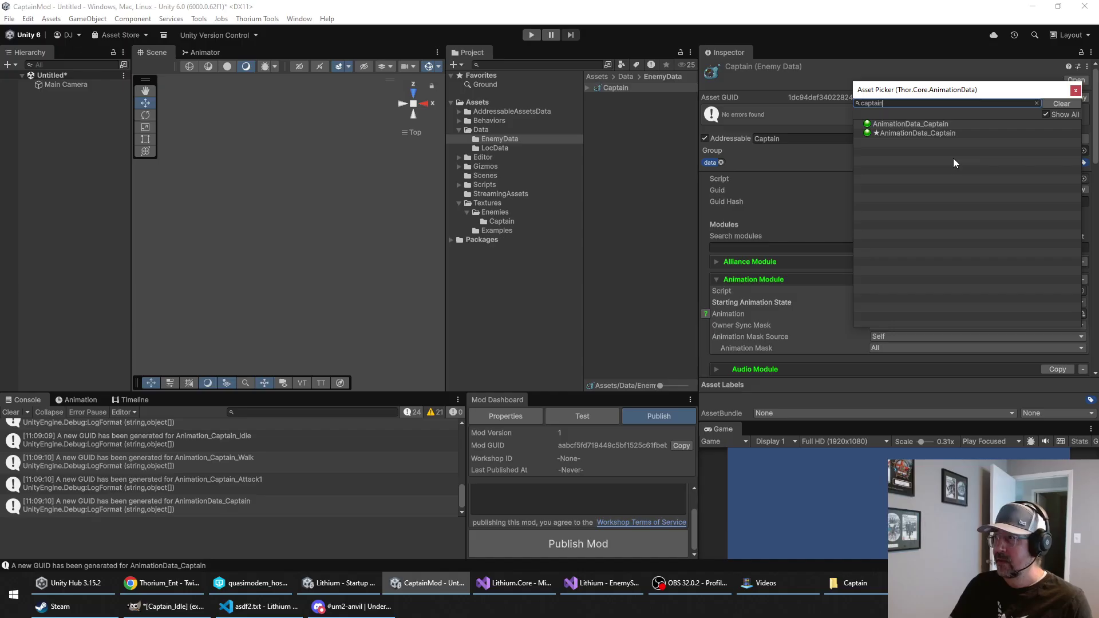
double_click(915, 128)
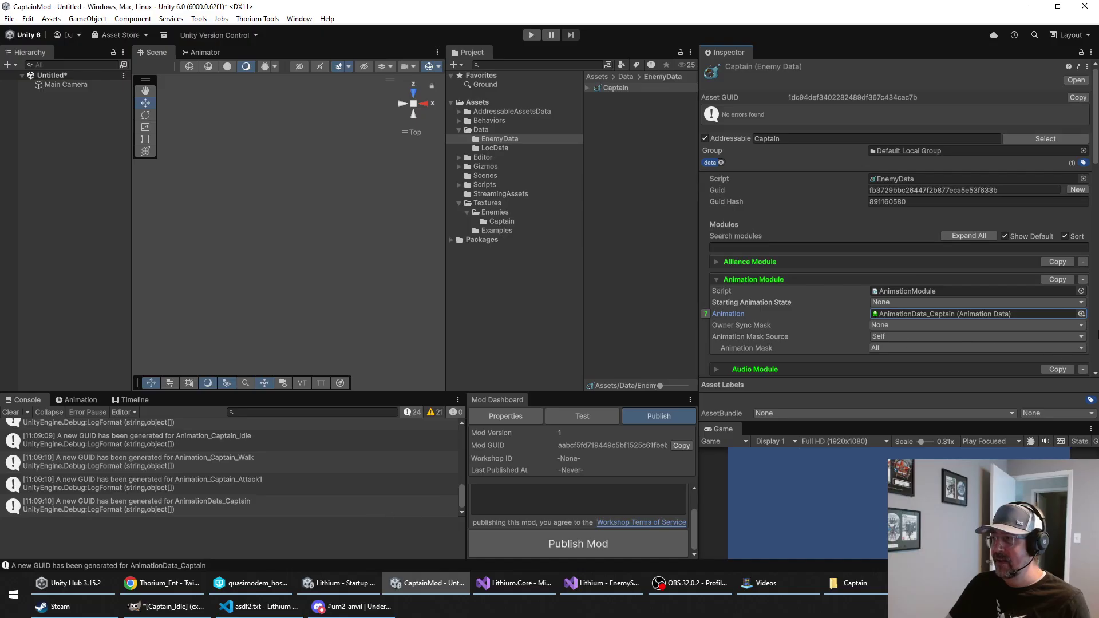
Step: Search the Animation asset picker for captain and compare the mod's AnimationData_Captain with the starred entry, keeping the current assignment
left_click(1080, 314)
type("captain")
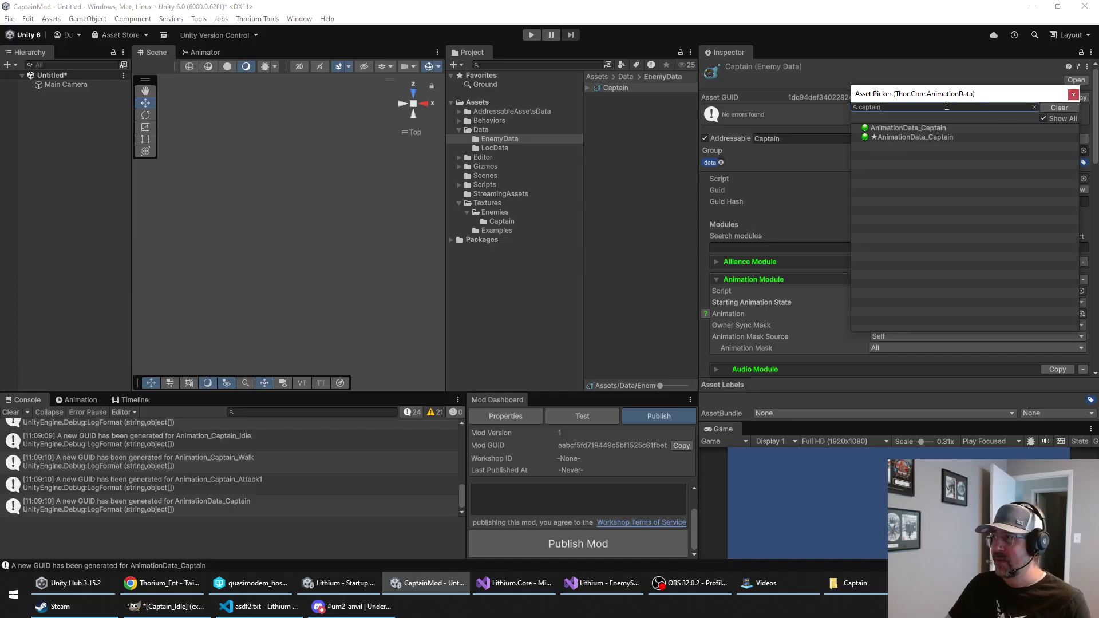
left_click_drag(954, 103, 576, 185)
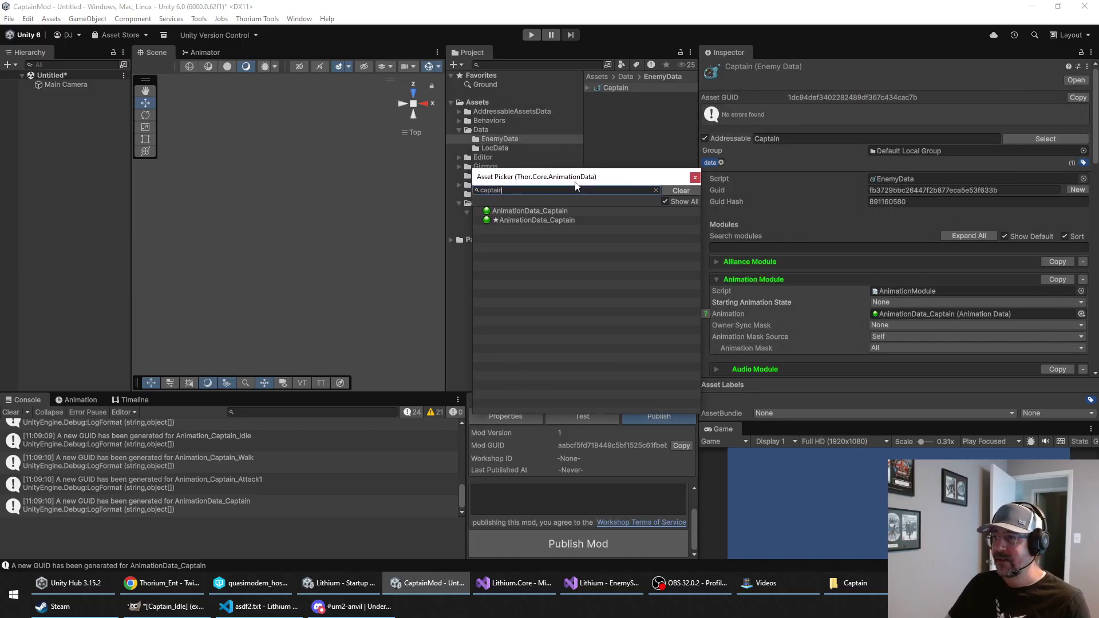
left_click(517, 213)
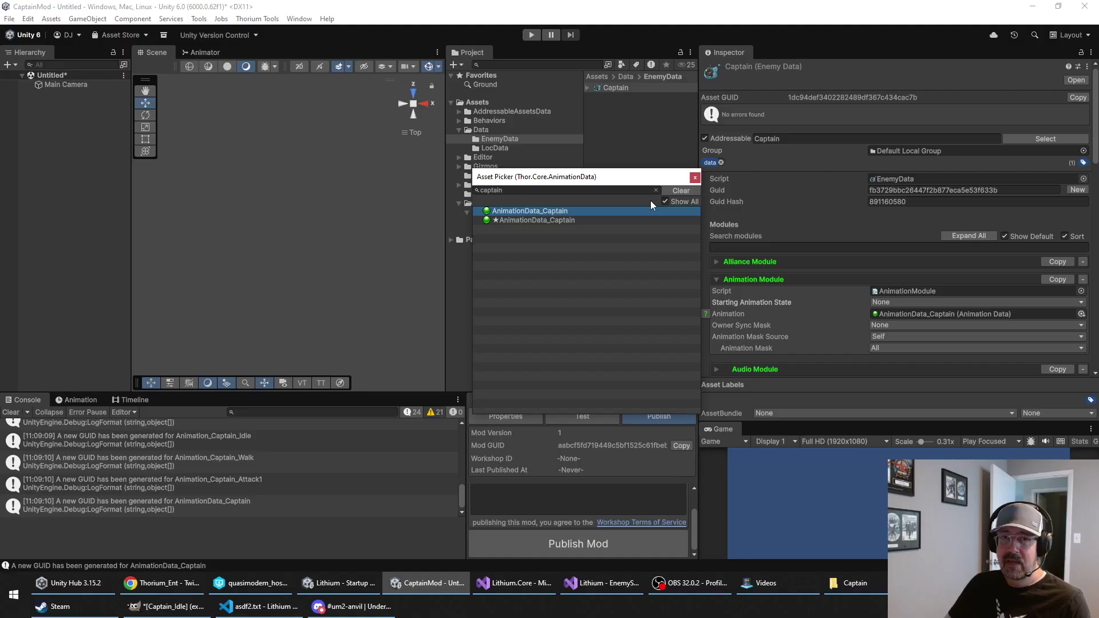
left_click(694, 177)
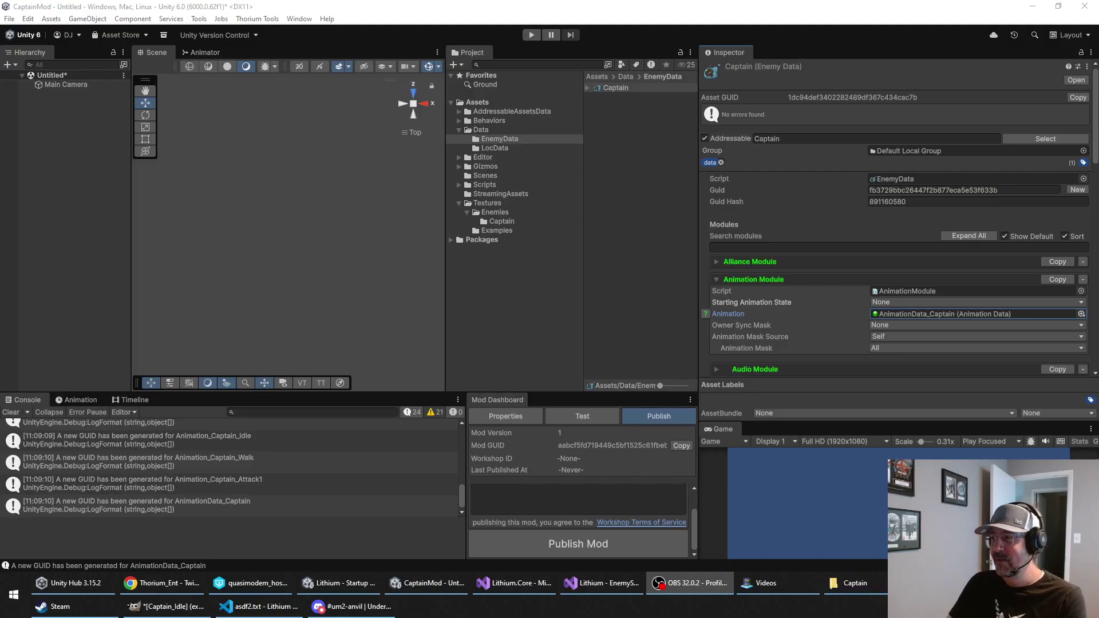
Step: Check the Captain's Behavior Module settings, locate its Behavior_Captain asset in the project, and look into the Caster Module
scroll(841, 201, "down", 3)
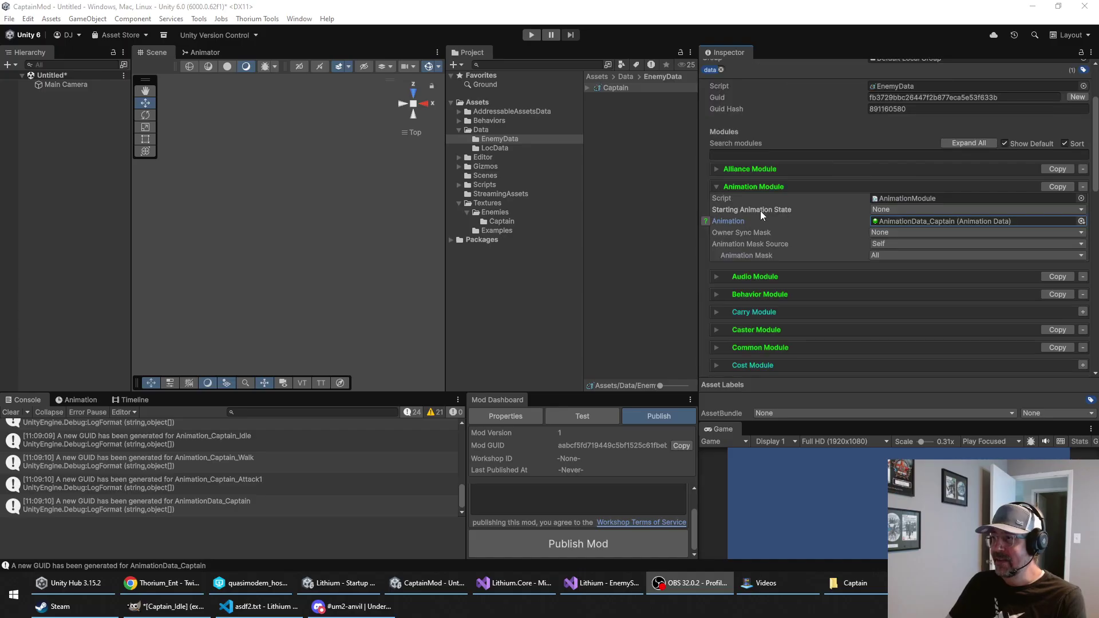
left_click(716, 295)
scroll(725, 259, "down", 2)
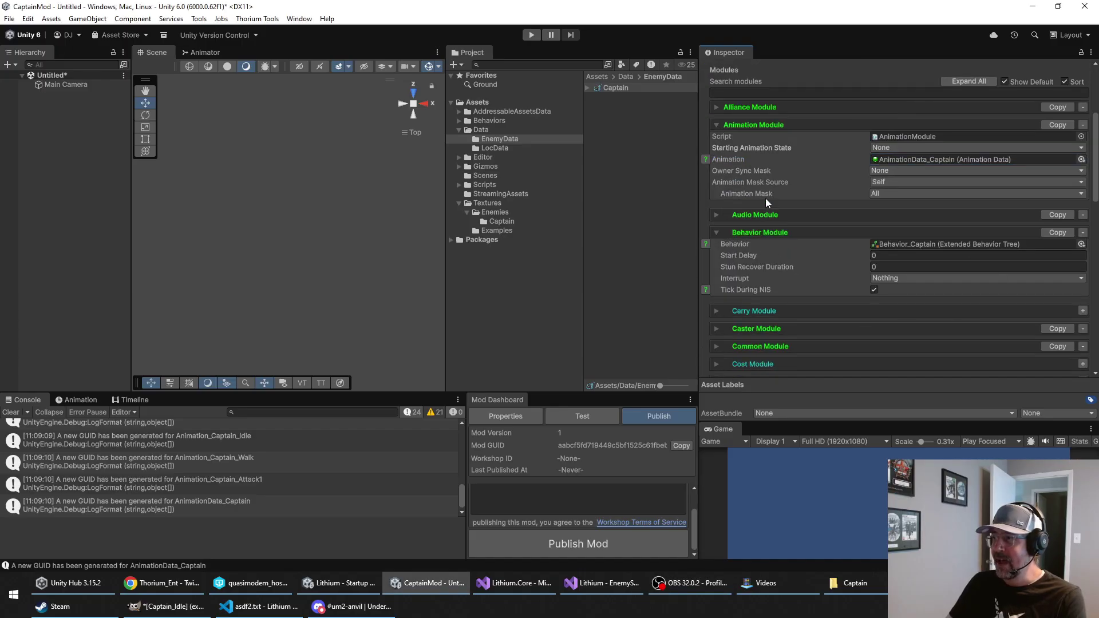
left_click(929, 244)
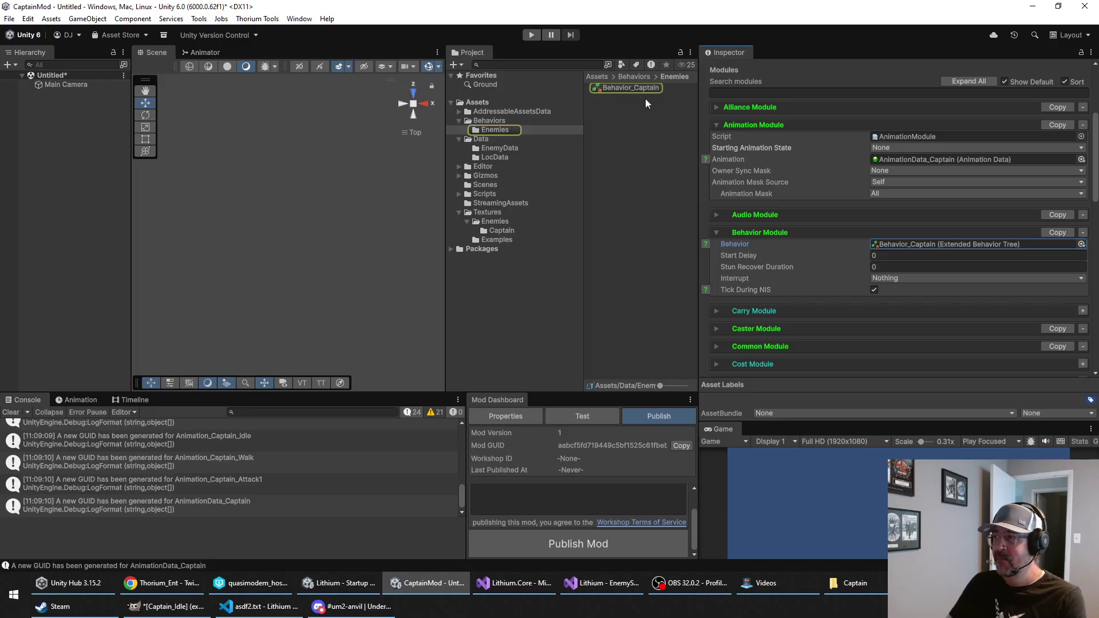
scroll(874, 198, "down", 3)
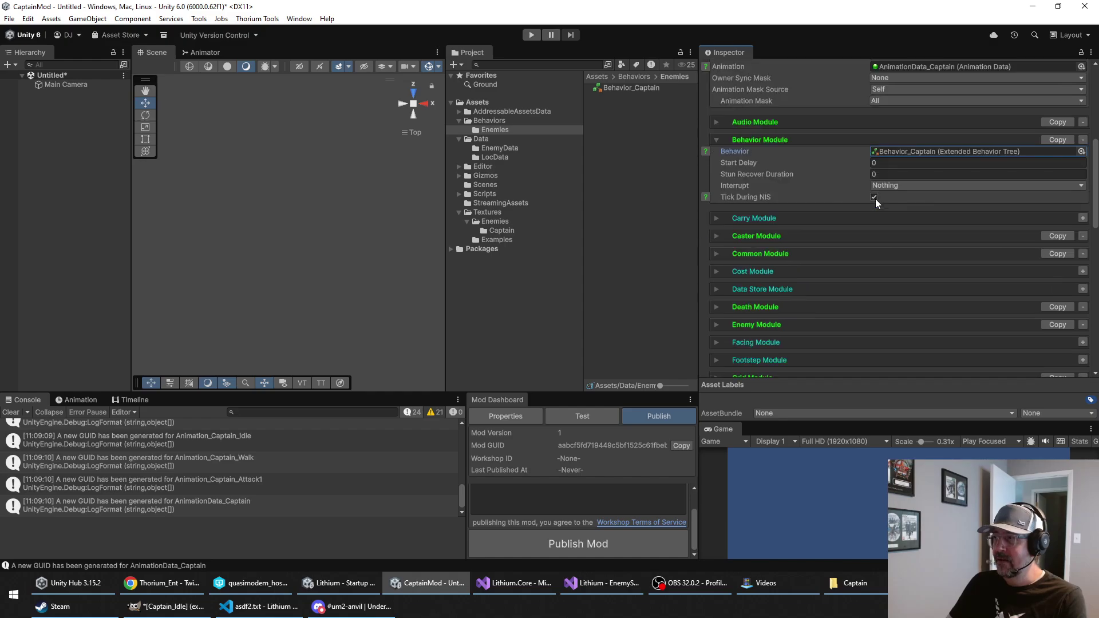
left_click(719, 239)
left_click(719, 239)
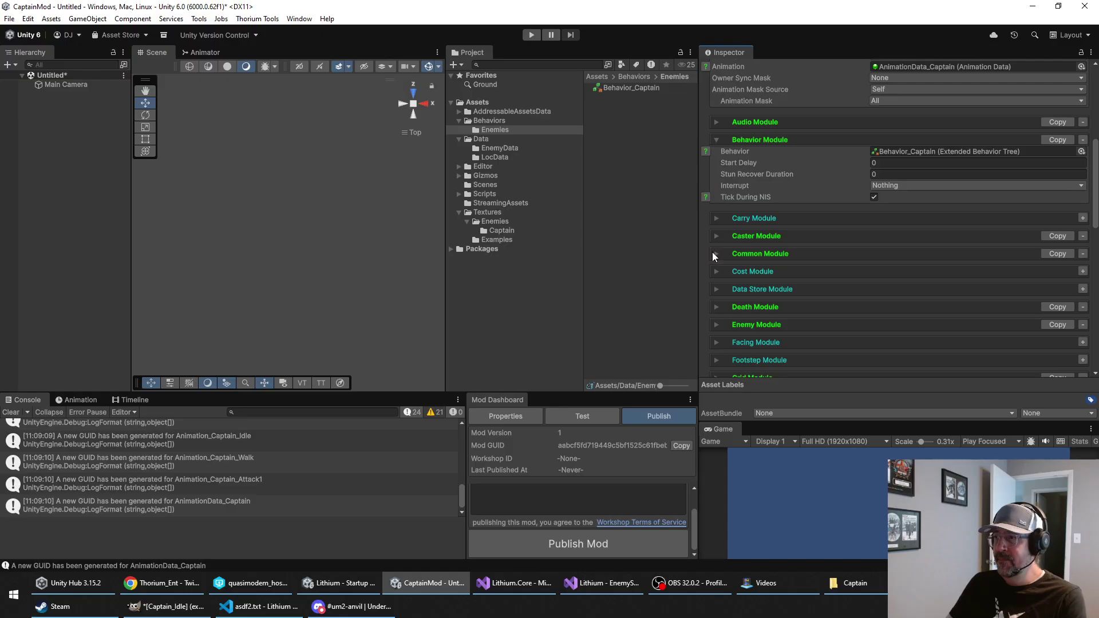
Step: Assign the Captain_Idle_0 sprite as the first icon in the Captain's Common Module
left_click(716, 255)
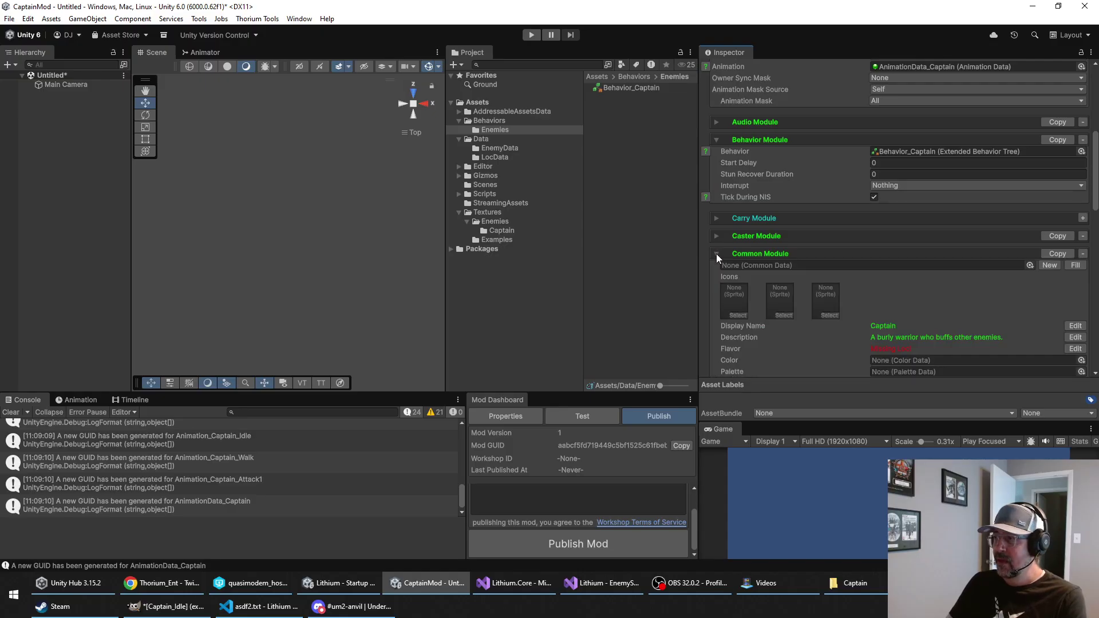
left_click(716, 254)
left_click(719, 253)
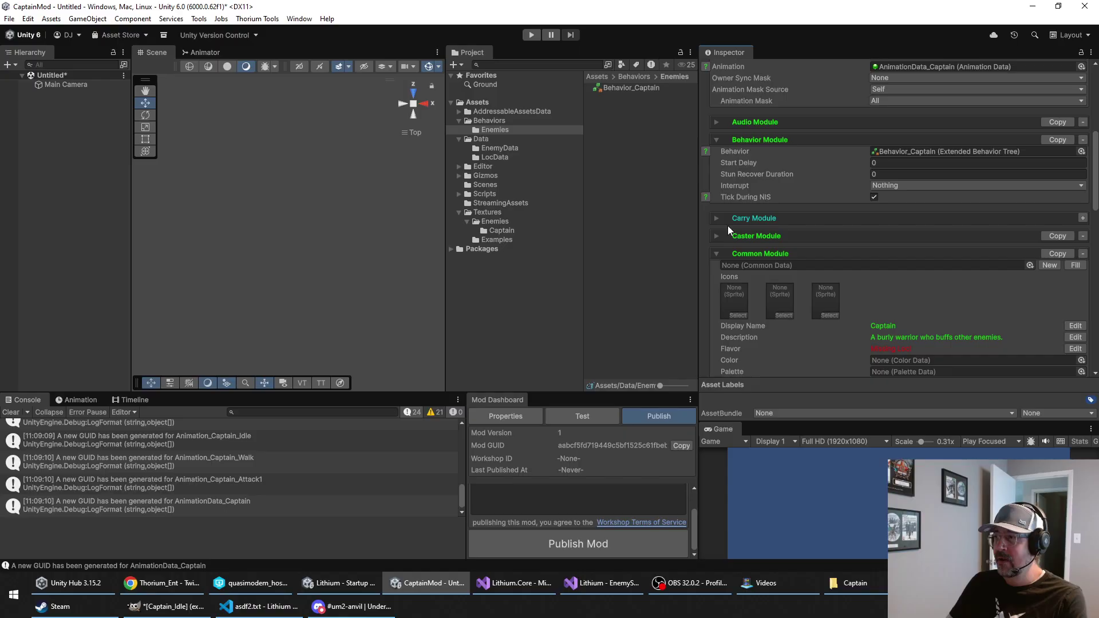
scroll(732, 229, "down", 3)
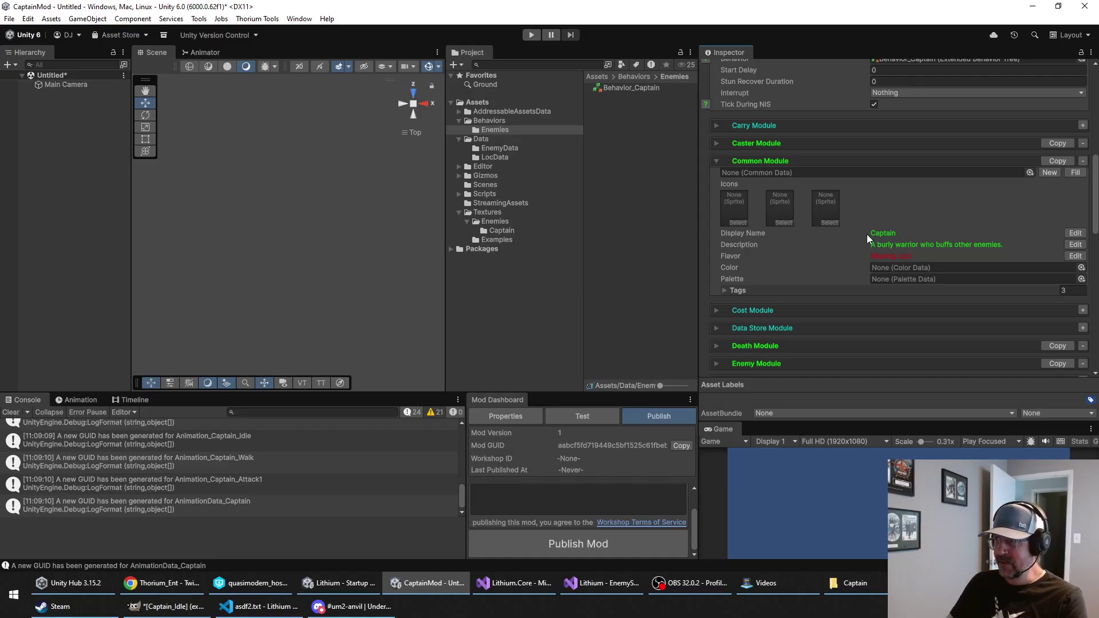
left_click(737, 222)
left_click_drag(604, 173, 558, 108)
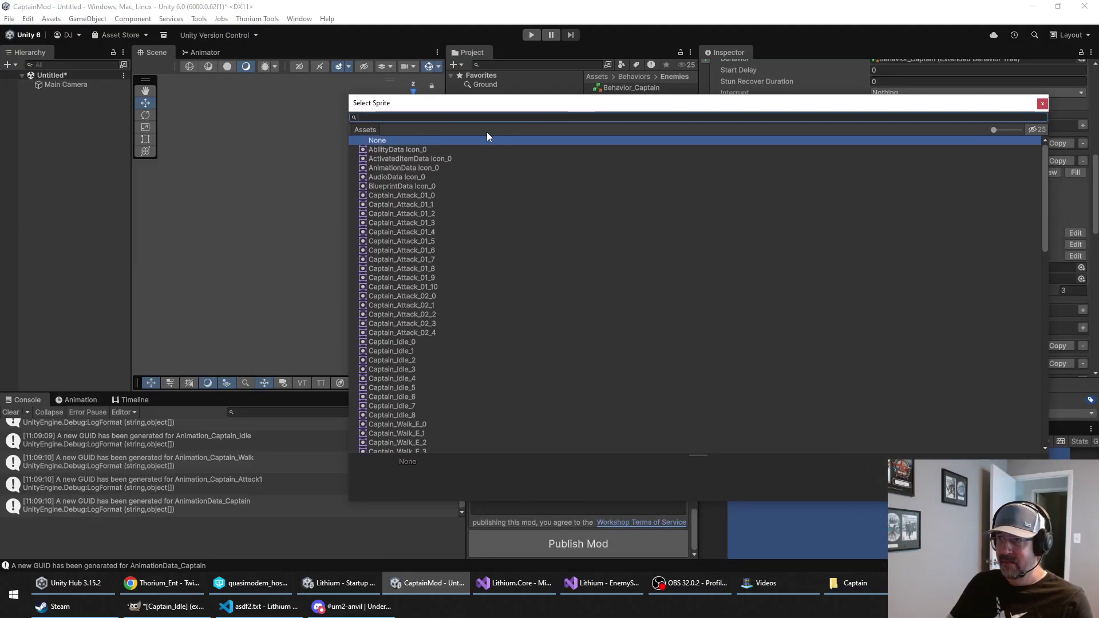
left_click(391, 342)
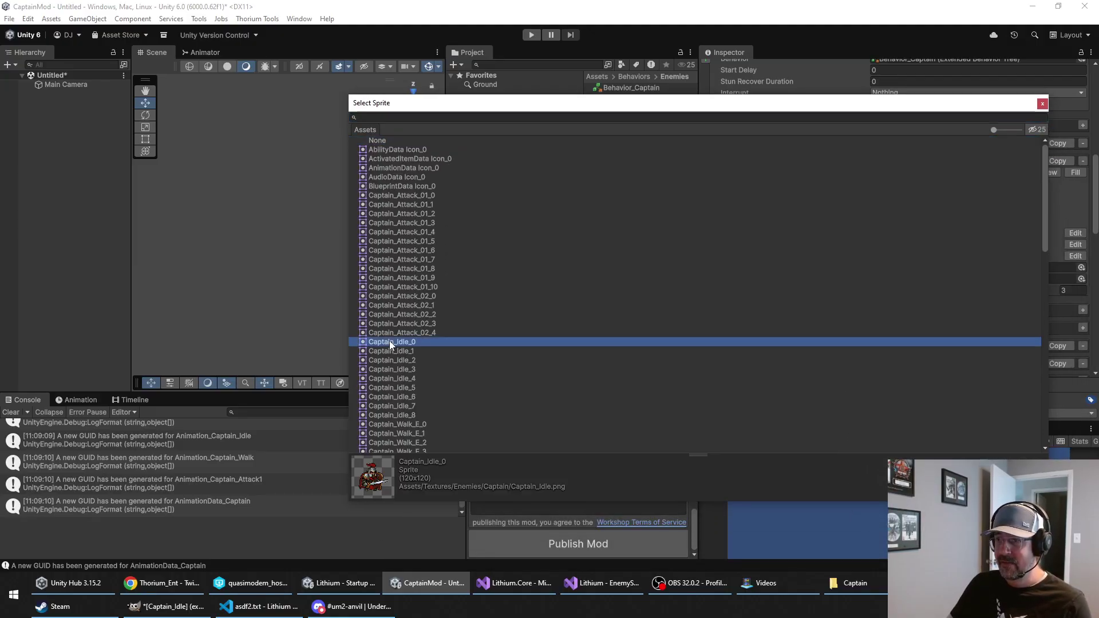
double_click(389, 341)
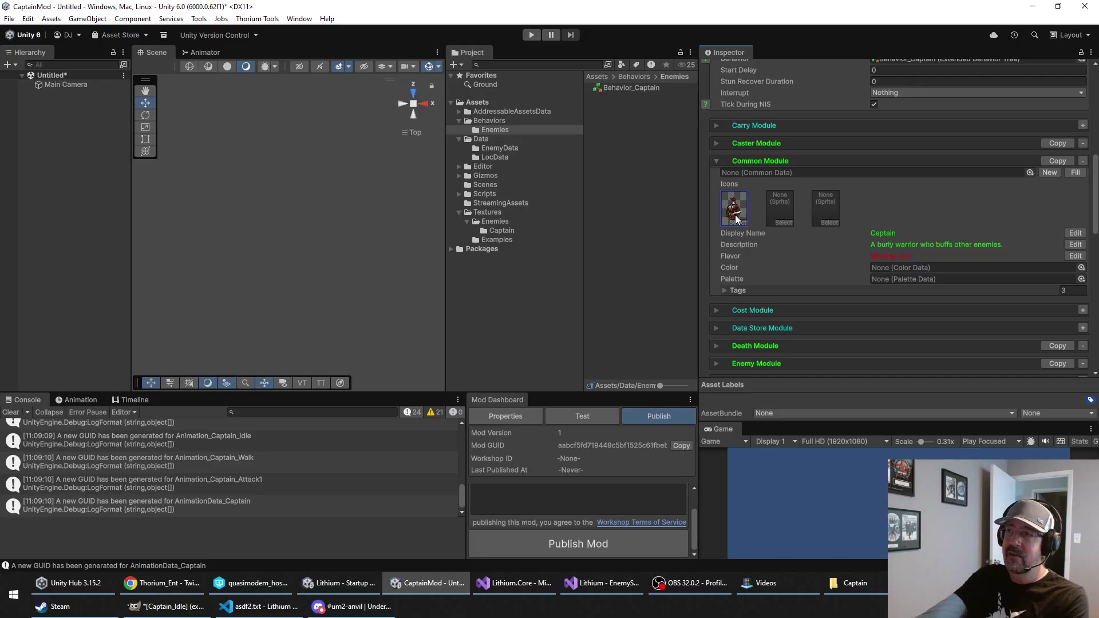
Step: Open the Captain asset in the EnemyData folder and review its GUID and its list of modules
left_click(532, 120)
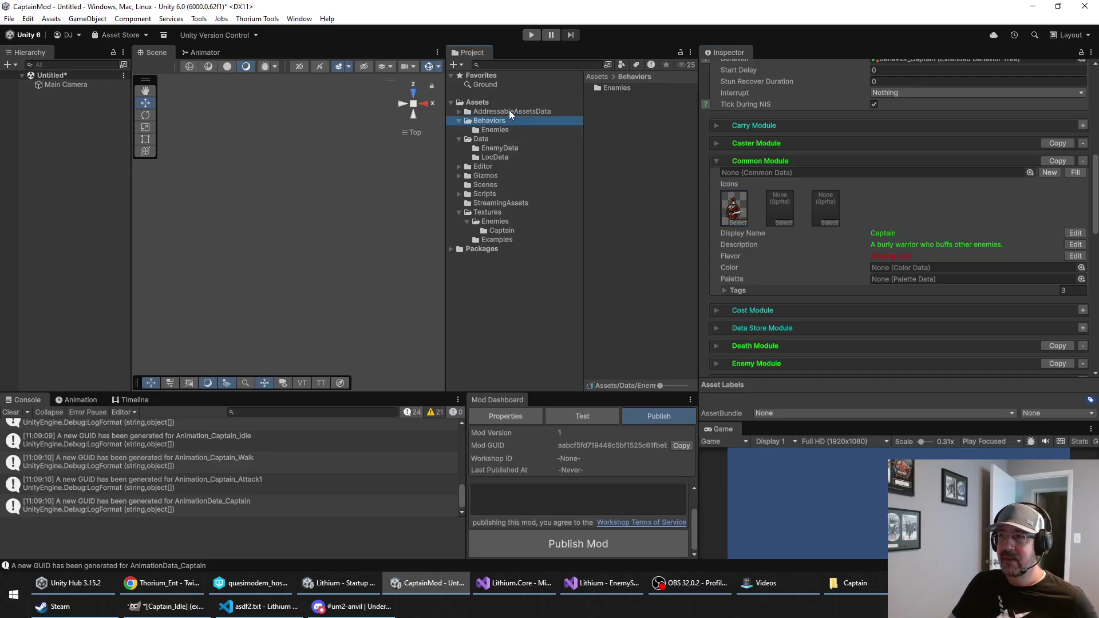
left_click(481, 139)
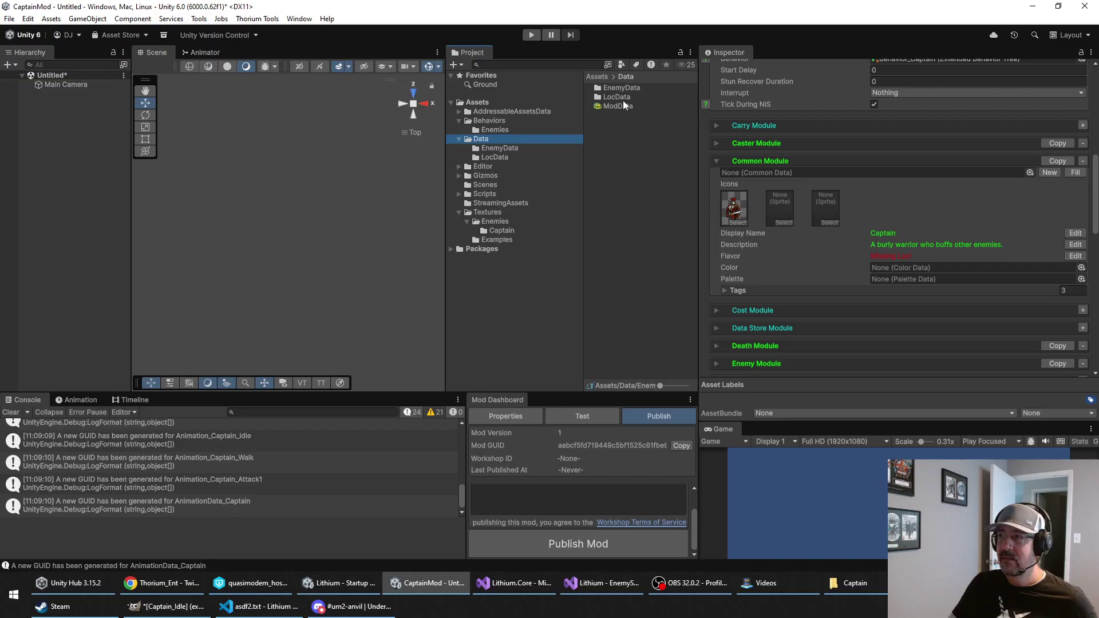
left_click(505, 149)
left_click(615, 88)
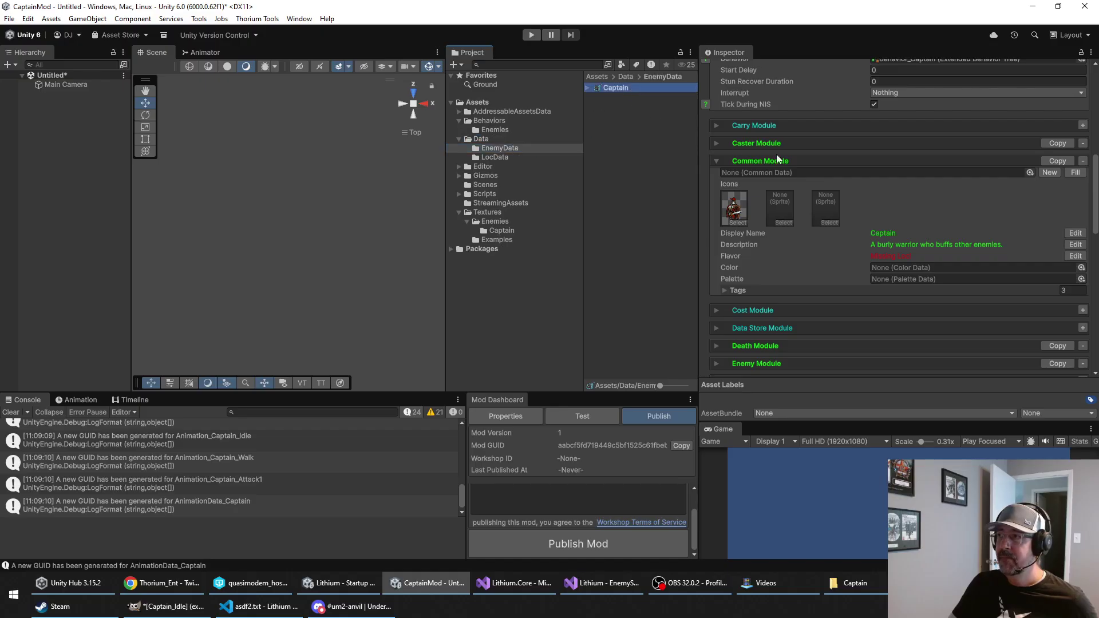
scroll(813, 174, "up", 2)
left_click(942, 128)
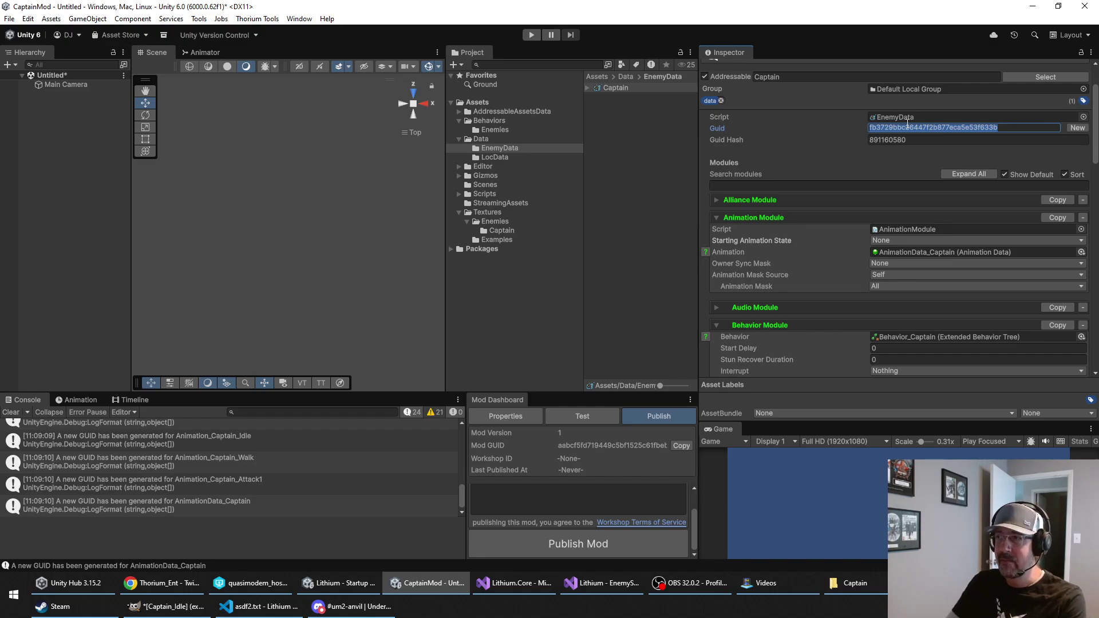
left_click(632, 105)
left_click(627, 90)
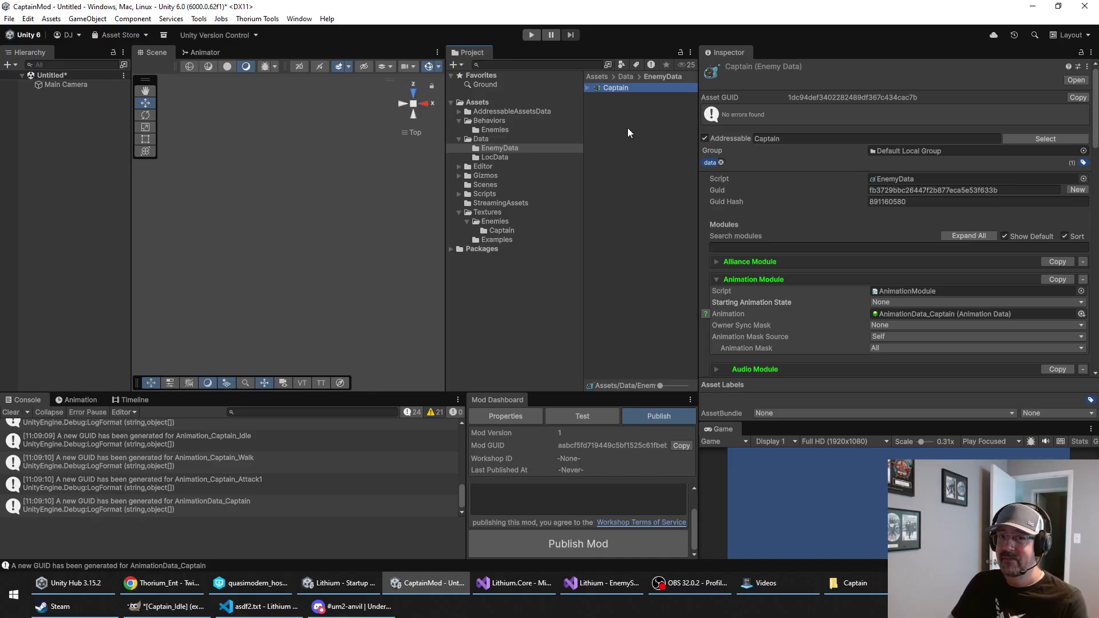
scroll(847, 212, "down", 15)
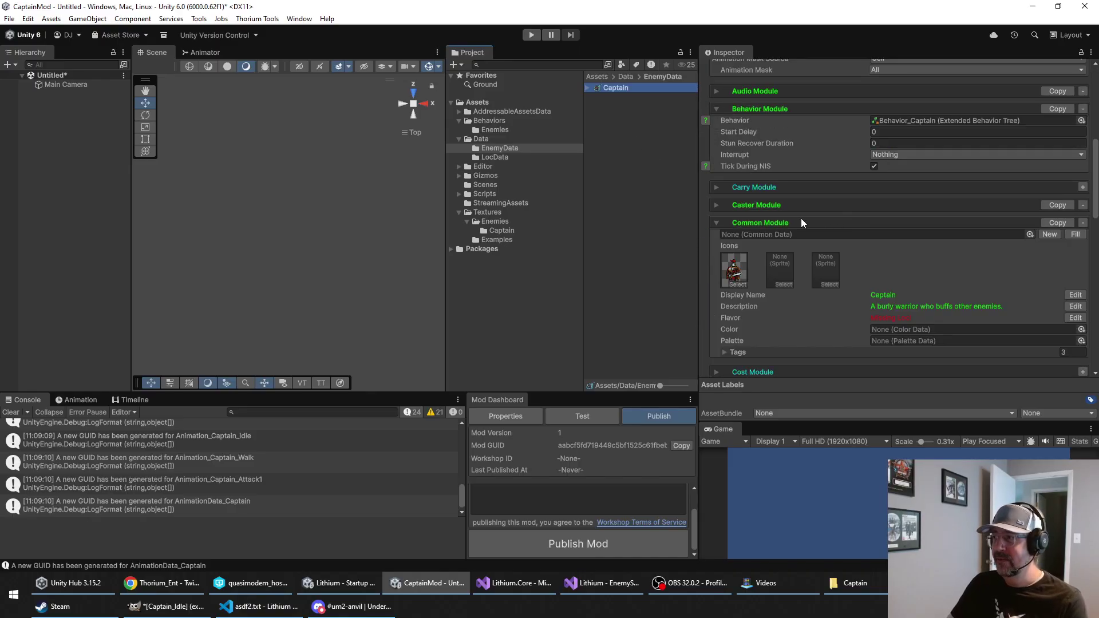
scroll(760, 224, "down", 5)
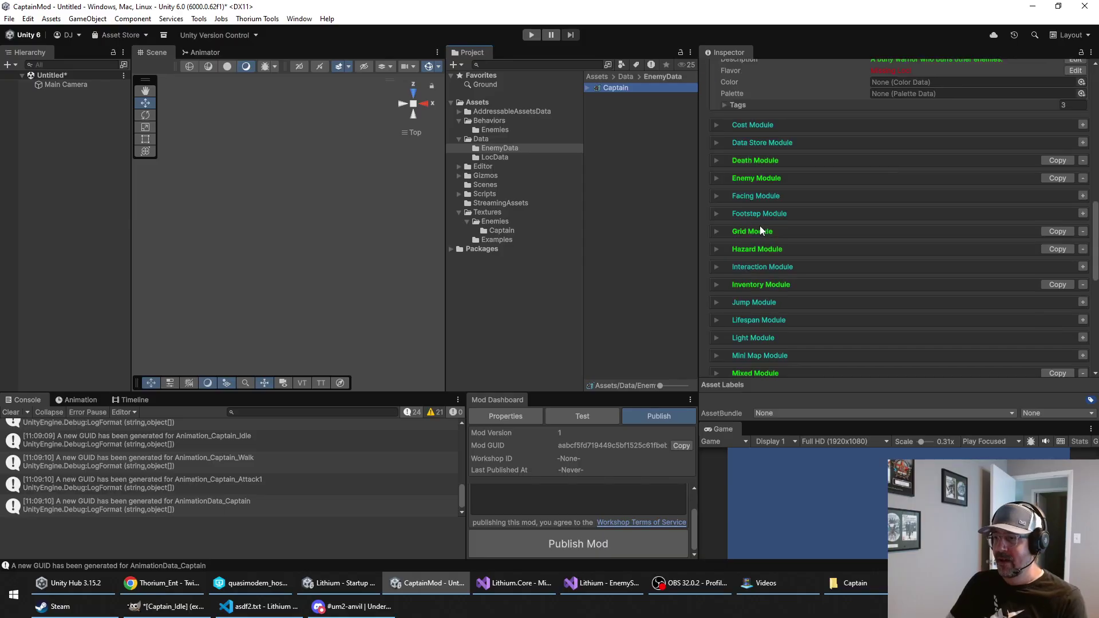
scroll(794, 256, "down", 10)
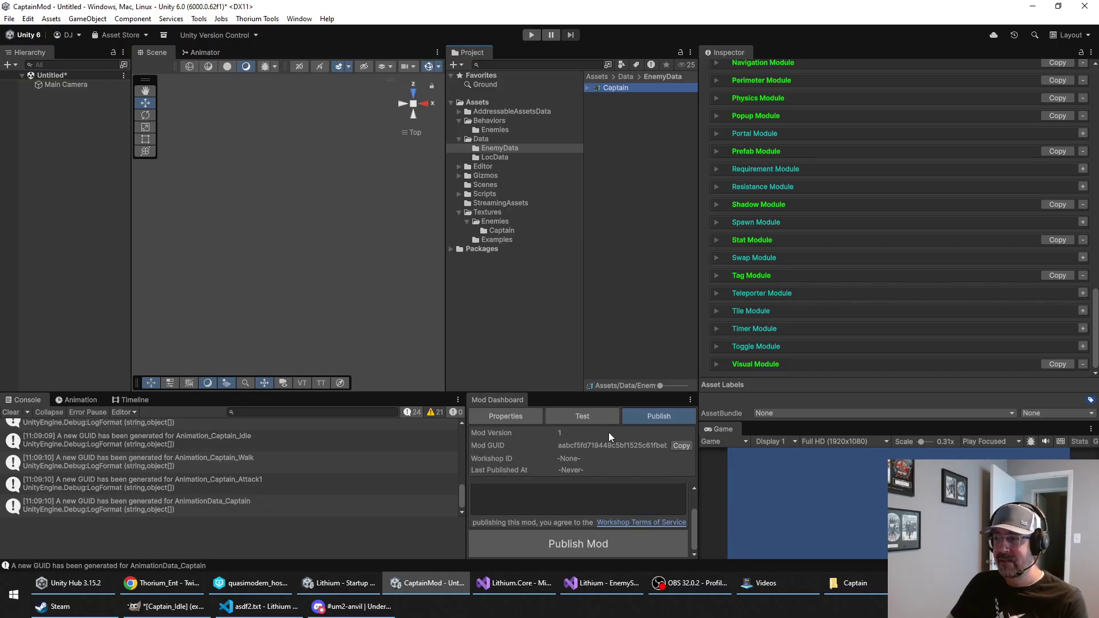
Step: Enlarge the docked Mod Dashboard and show its testing options
left_click_drag(617, 393, 632, 326)
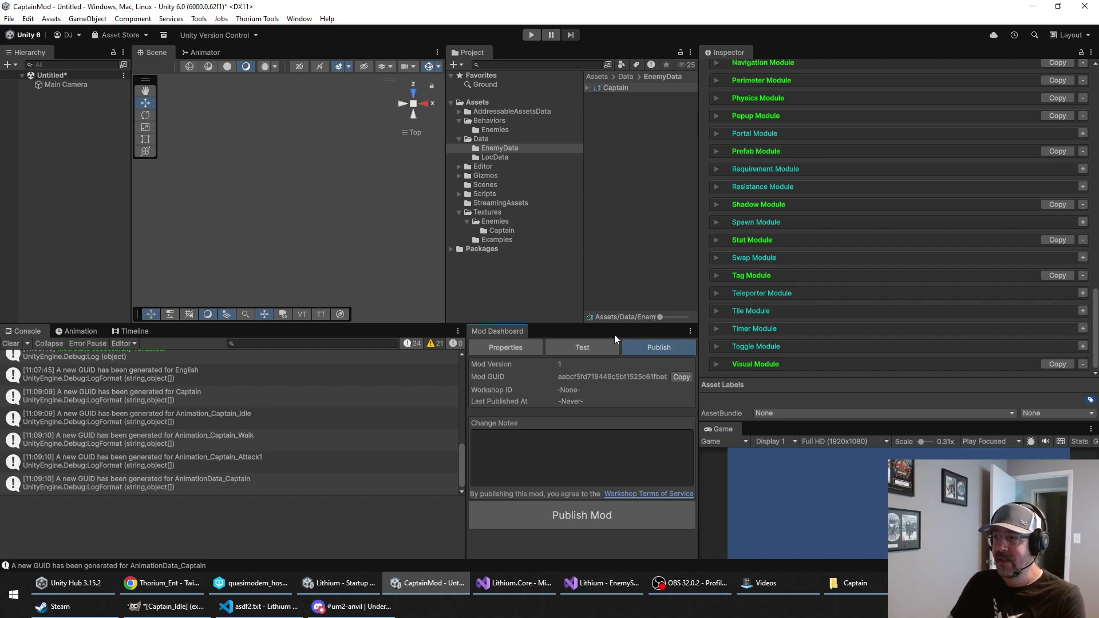
left_click(601, 348)
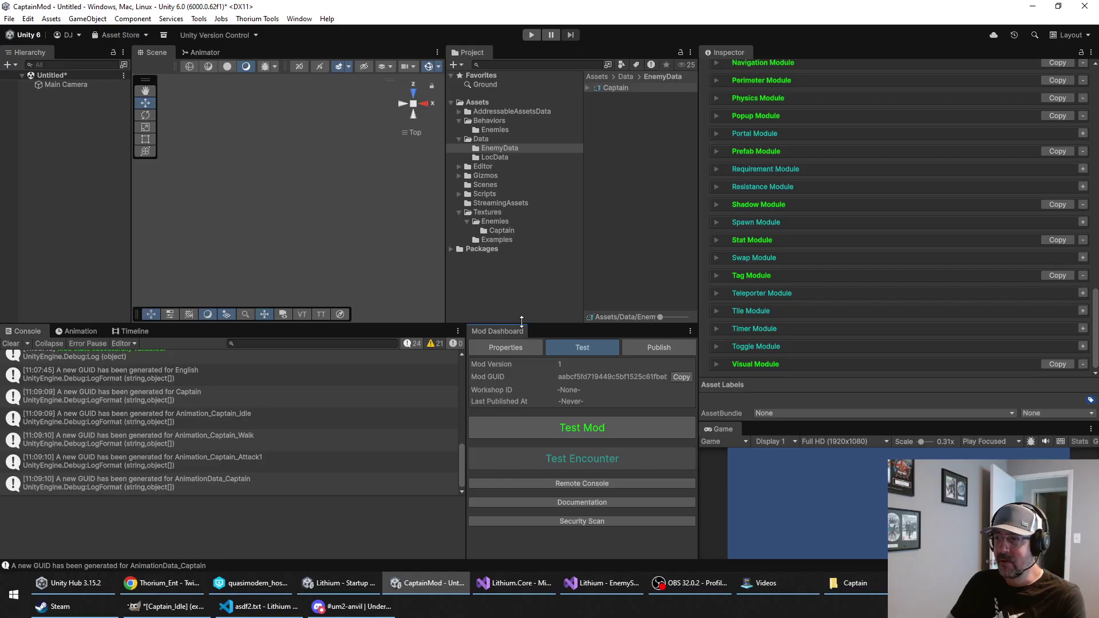
left_click_drag(496, 330, 197, 128)
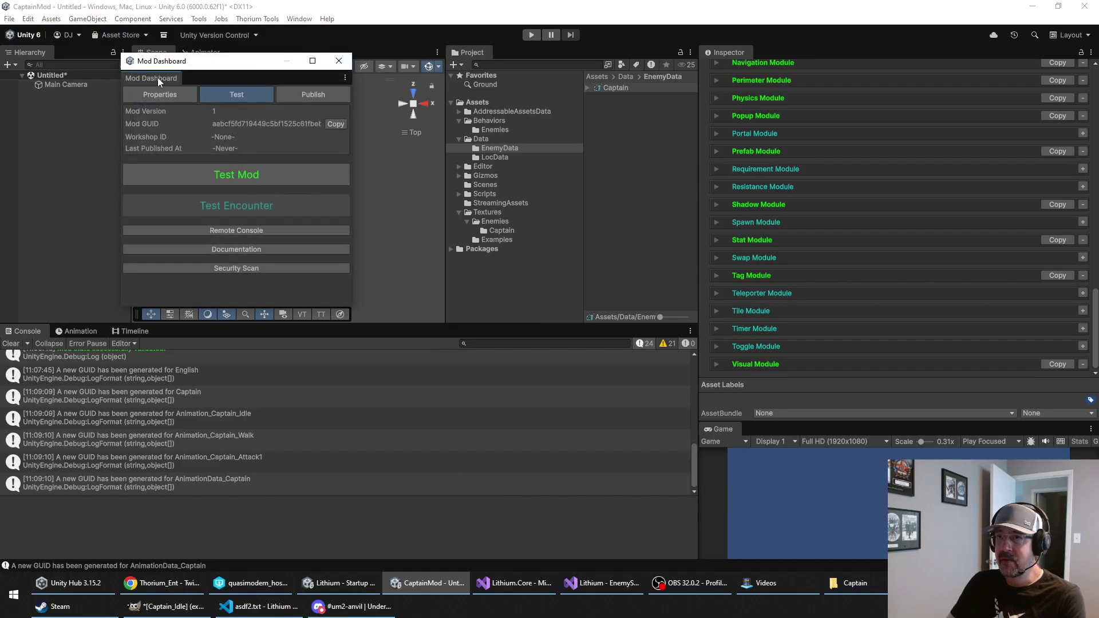
left_click_drag(158, 80, 603, 428)
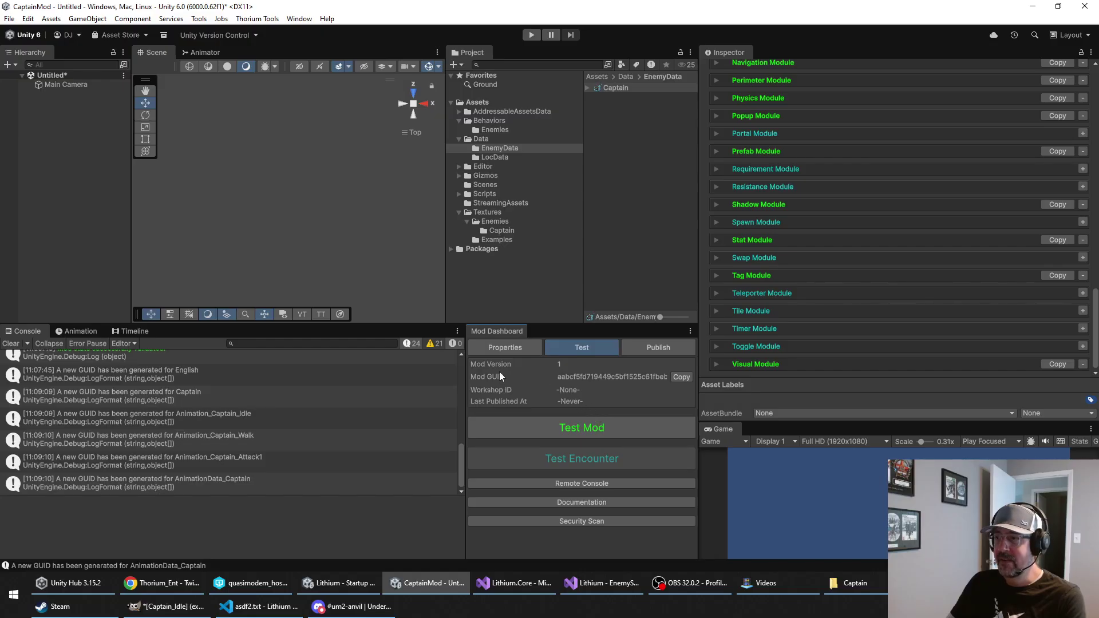
Step: Start a test of the mod and decline turning on Debug Build Layout for the Addressables Build Report
left_click(614, 430)
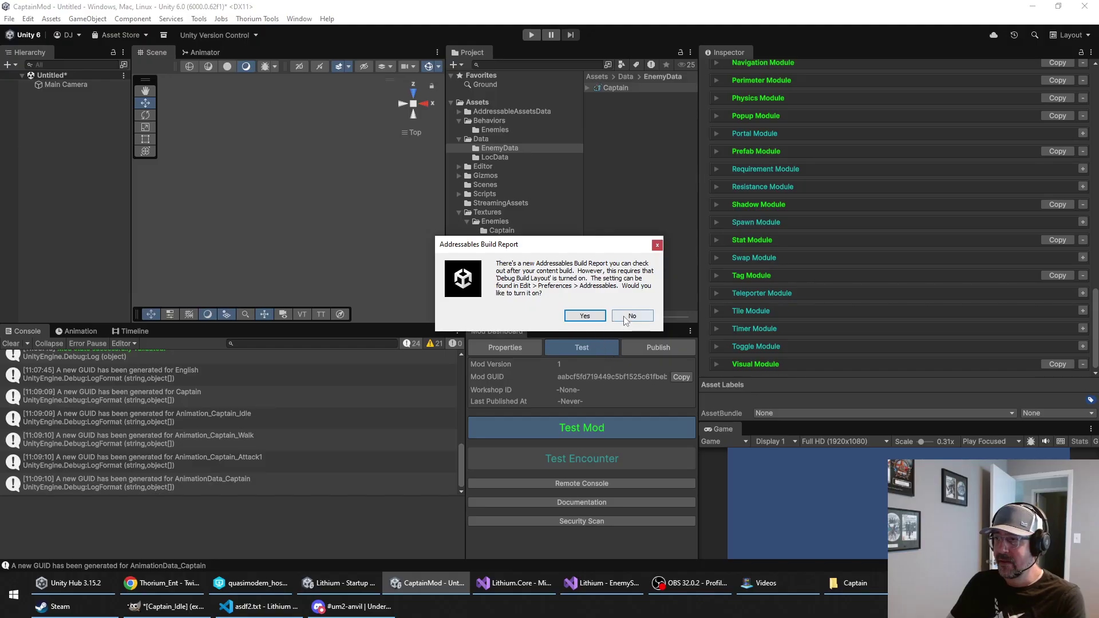
left_click_drag(570, 246, 589, 227)
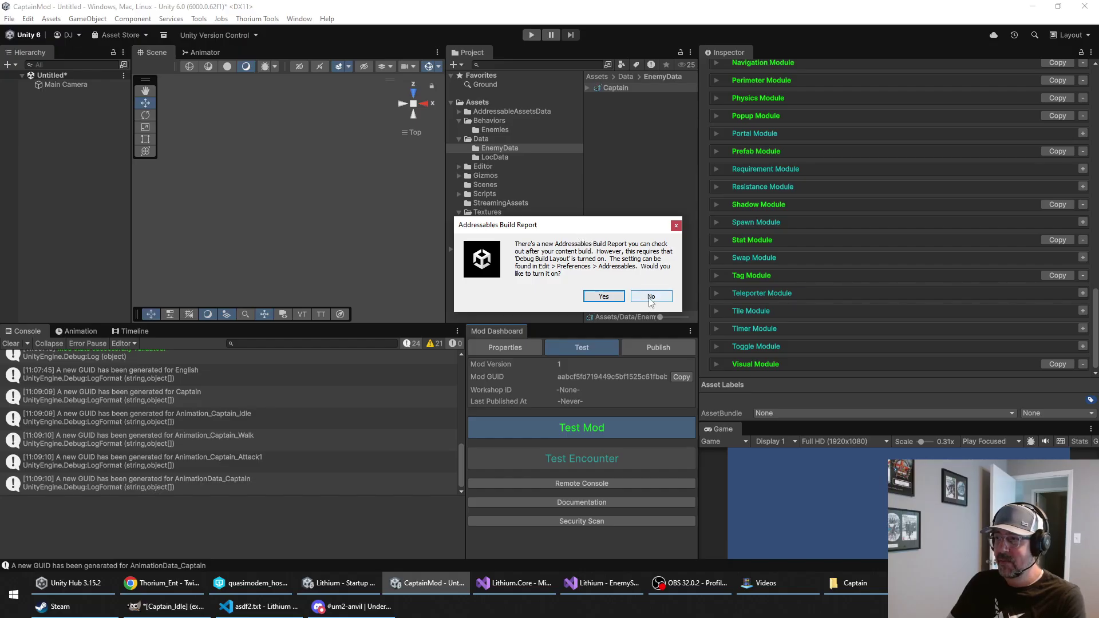
left_click(637, 297)
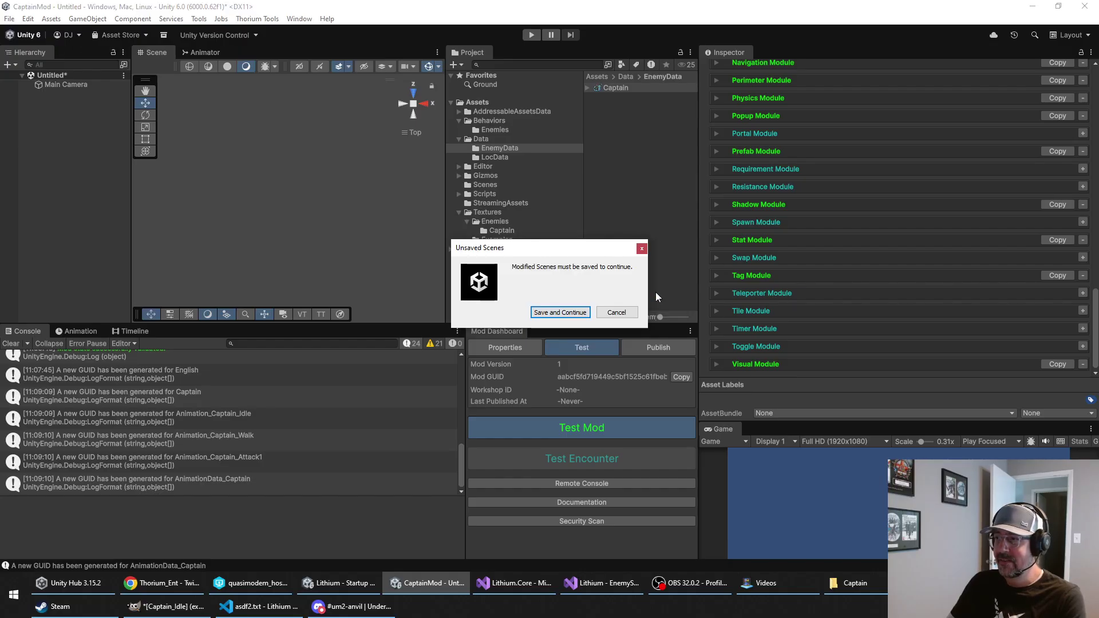
Step: Save the modified scene over SampleScene.unity in the Scenes folder and continue the test build
left_click(577, 313)
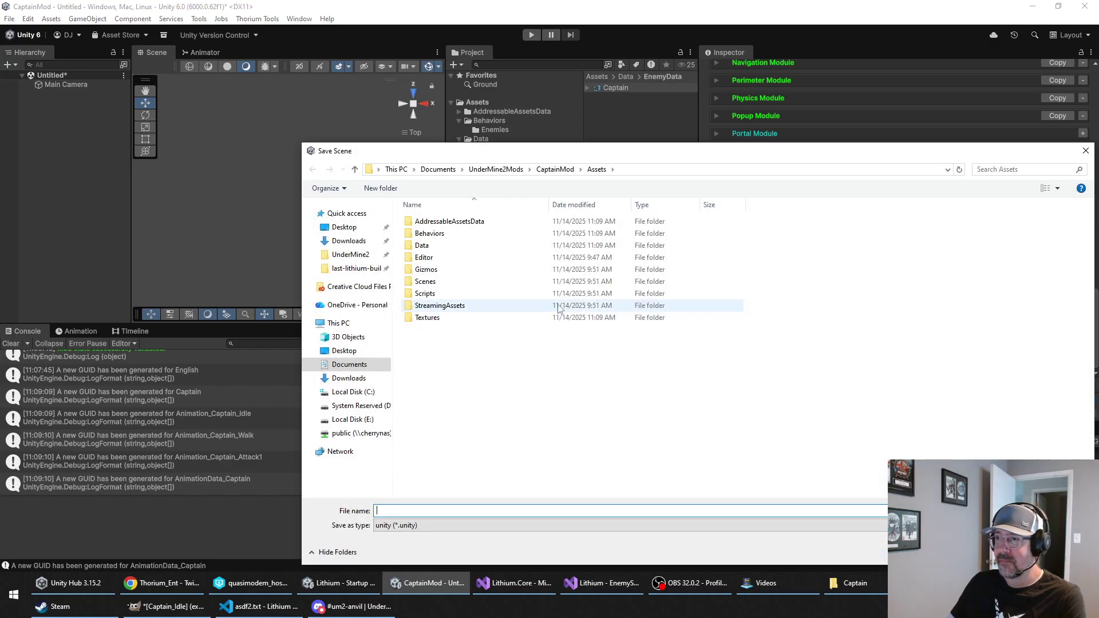
double_click(435, 281)
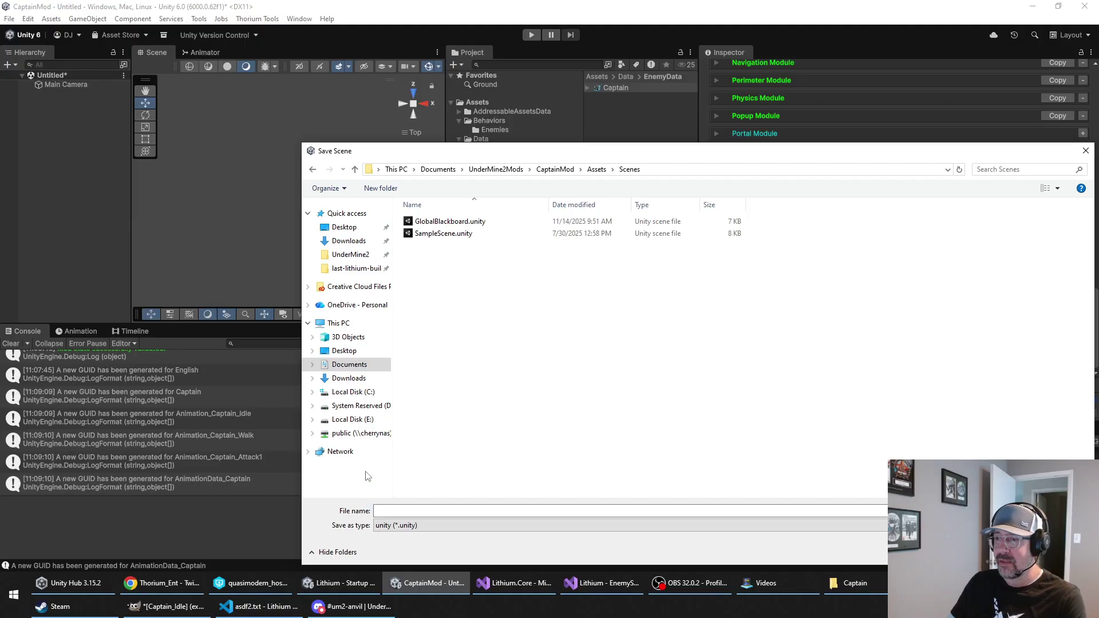
left_click(382, 511)
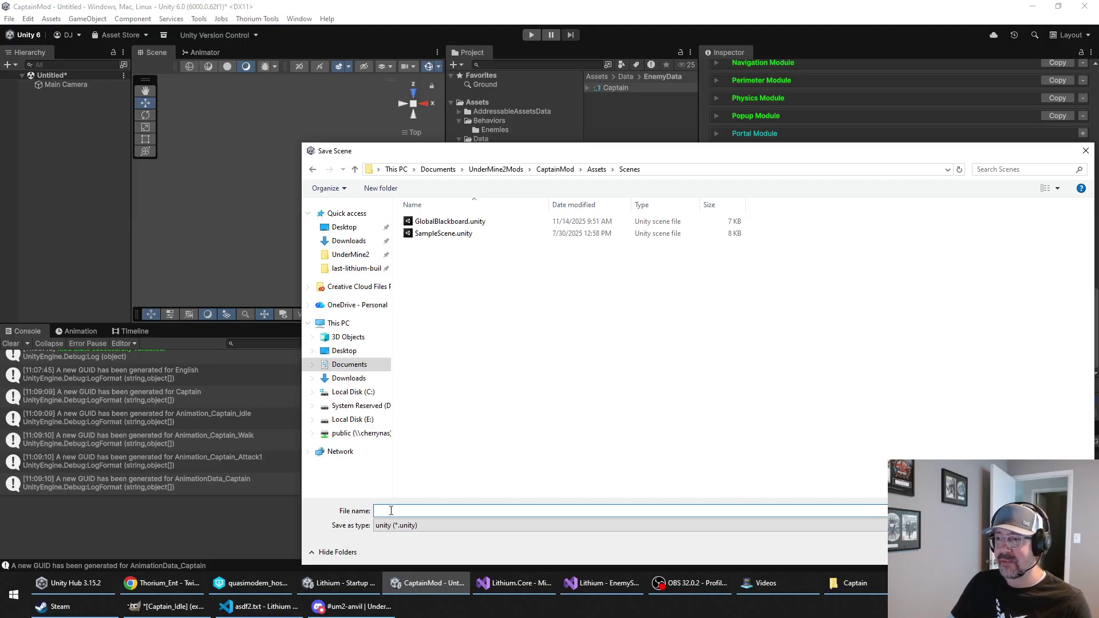
double_click(441, 234)
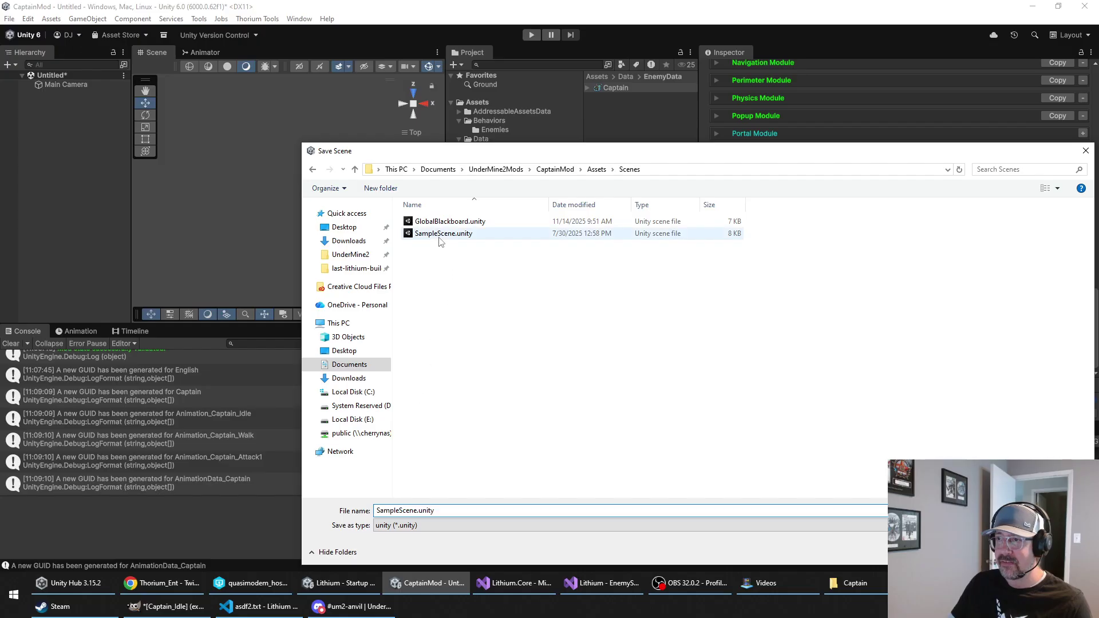
left_click(577, 292)
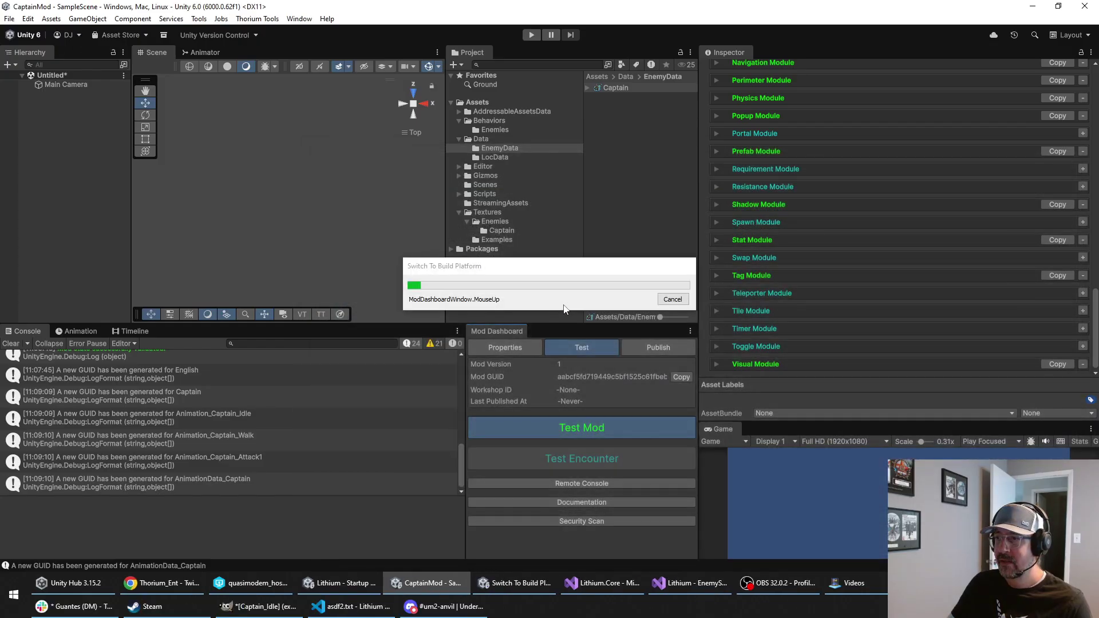
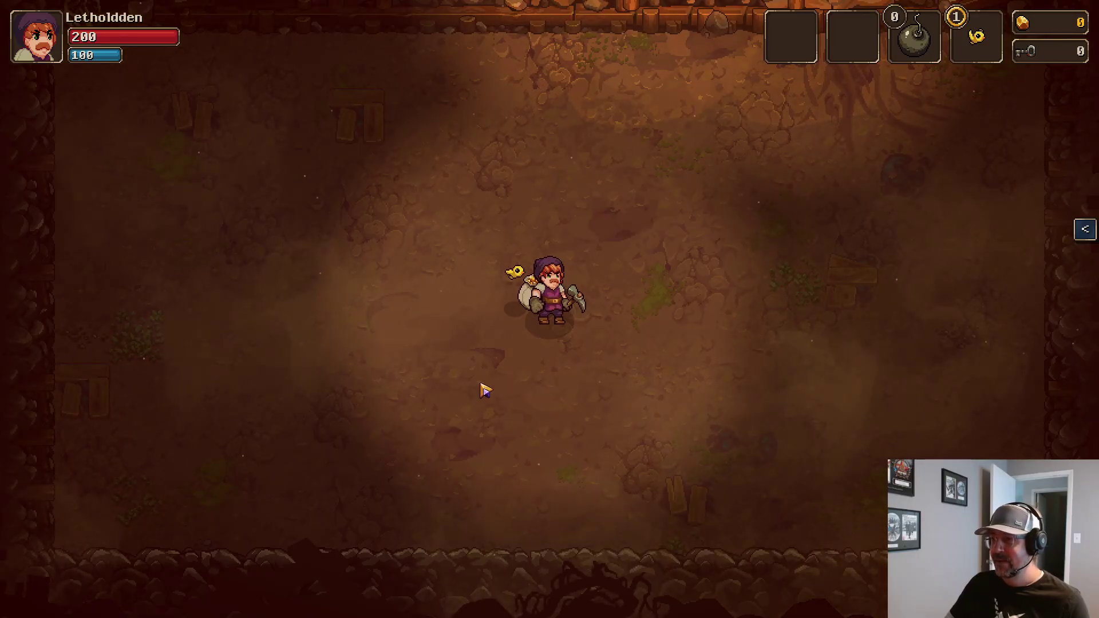
Step: Bring up the running game's debug menu and look for the Captain in its list of enemies
key("grave")
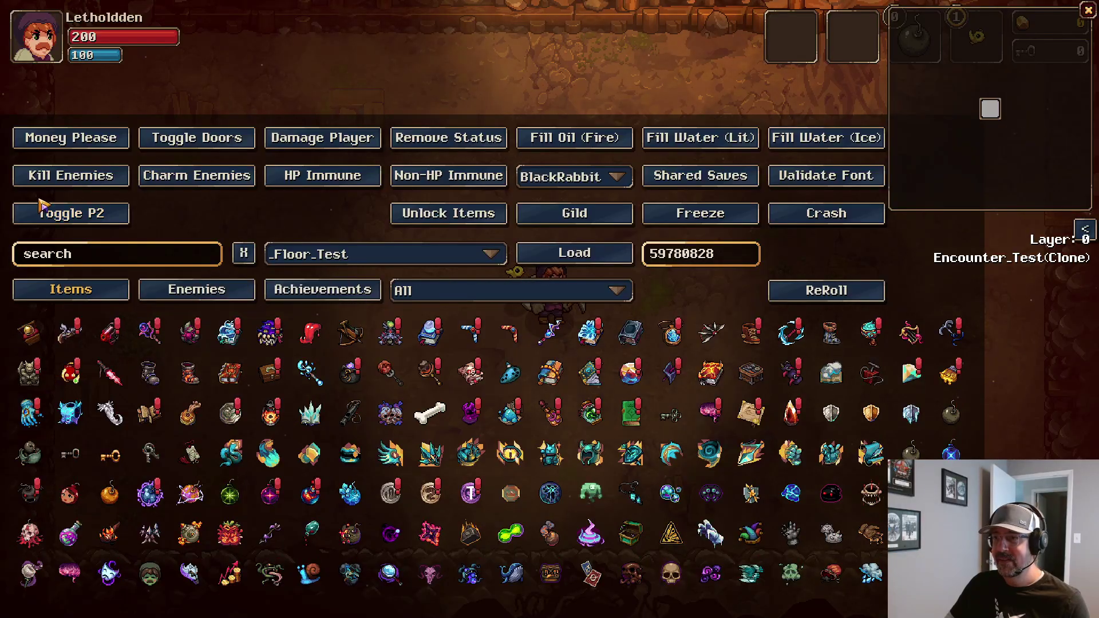
left_click(43, 218)
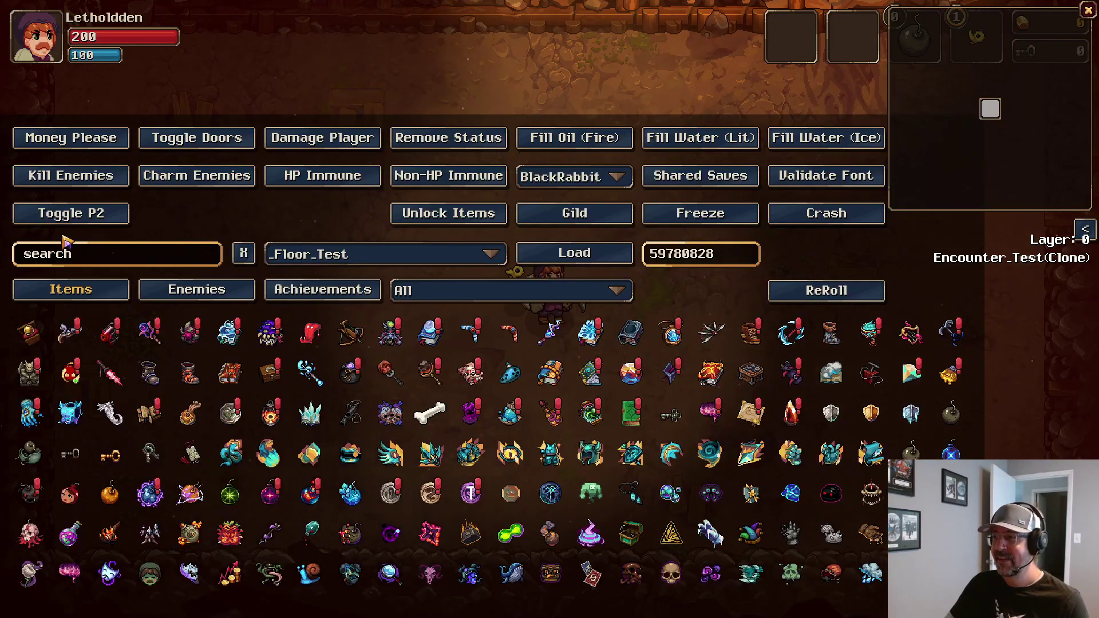
key("grave")
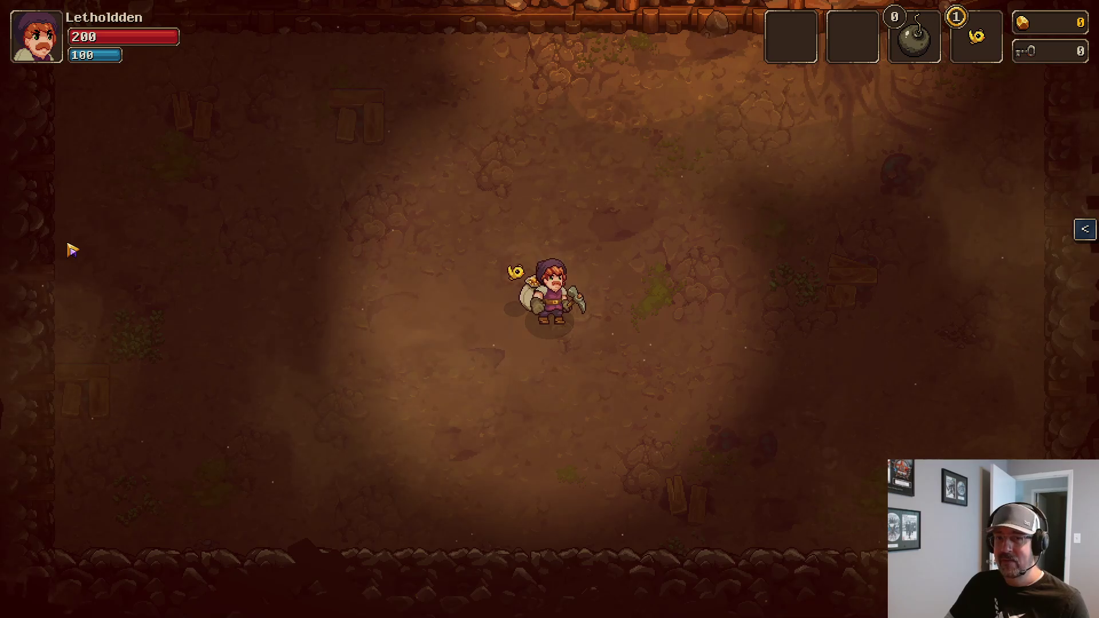
key("grave")
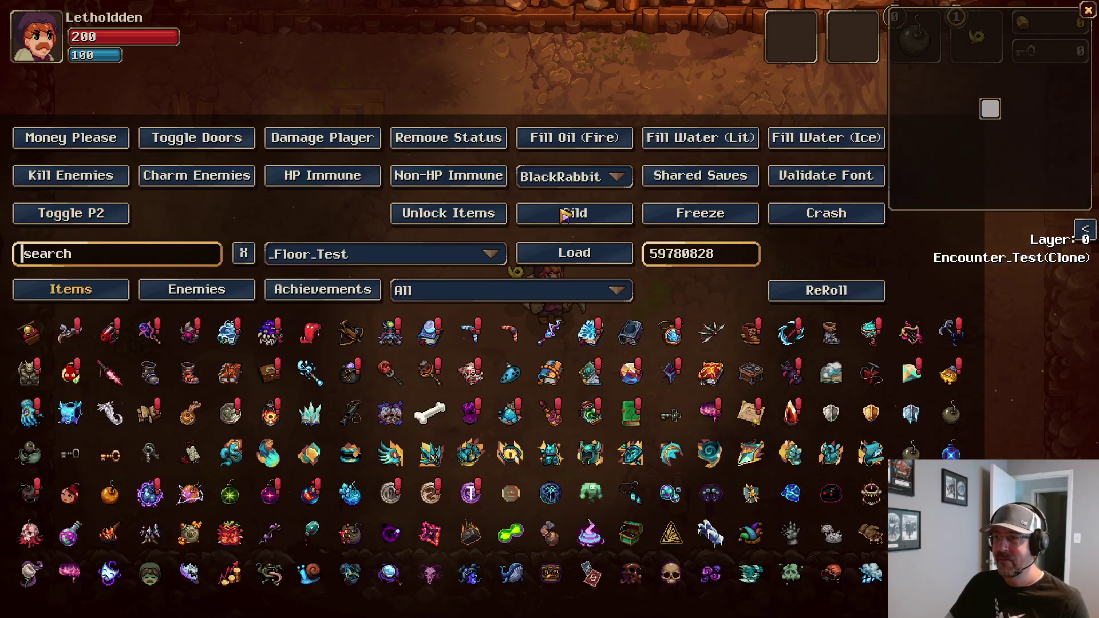
key("grave")
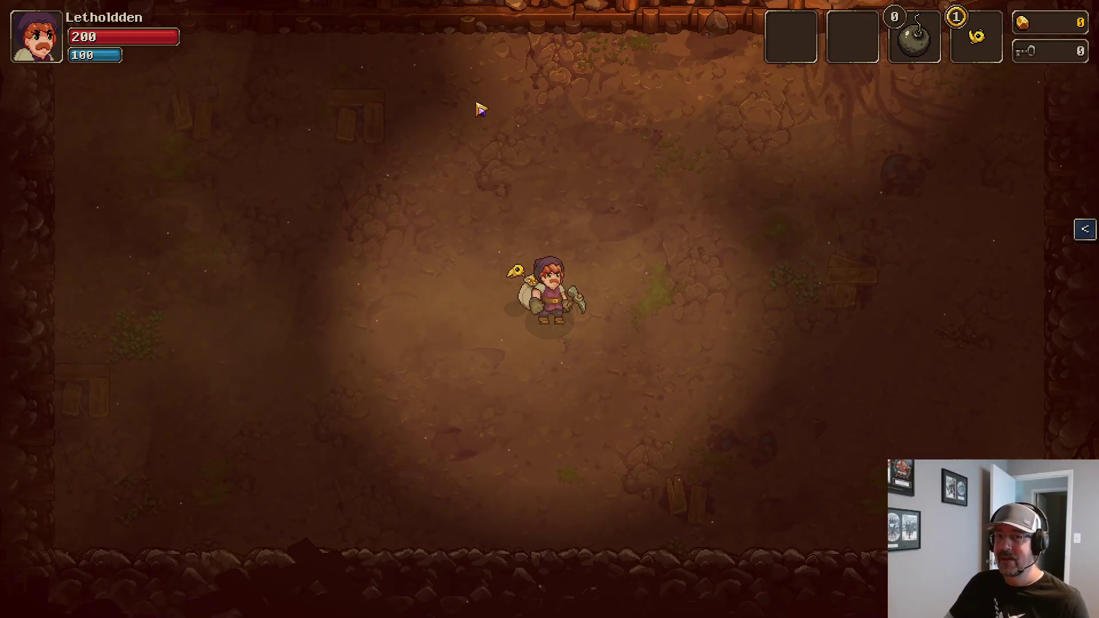
key("grave")
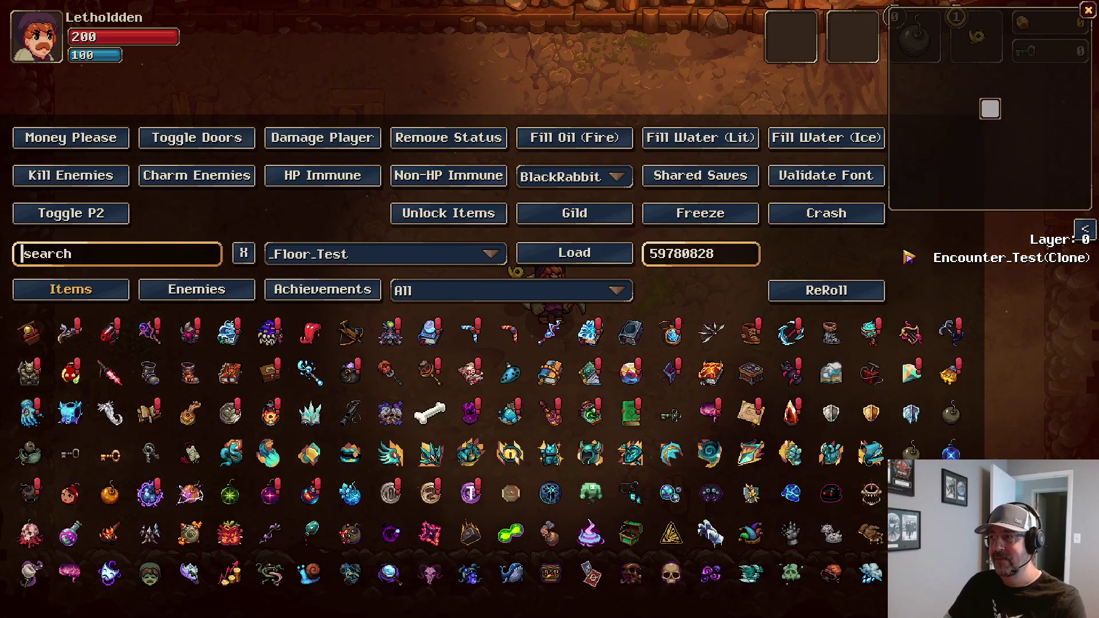
key("grave")
key("grave")
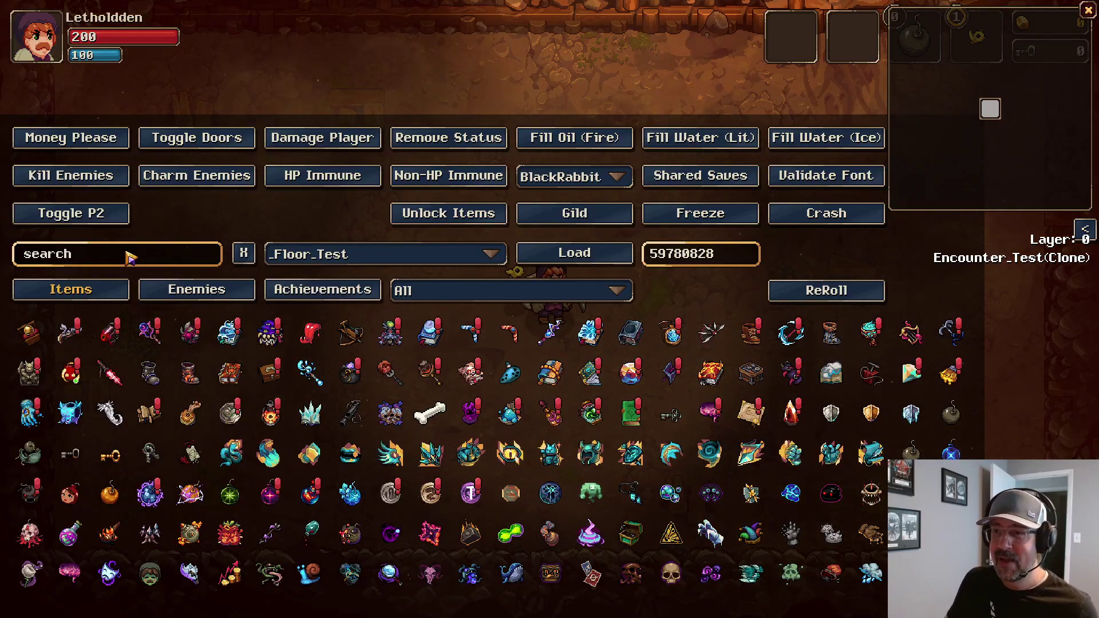
left_click(166, 291)
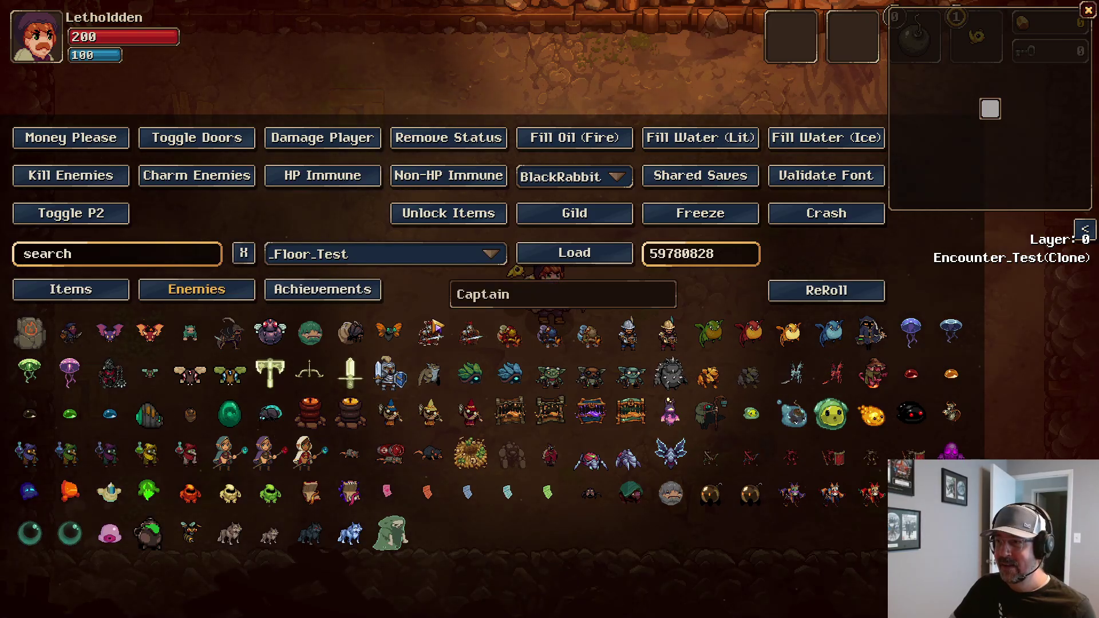
Step: Quit the running game test and rename the Captain enemy data asset to Mod_Captain
key("Escape")
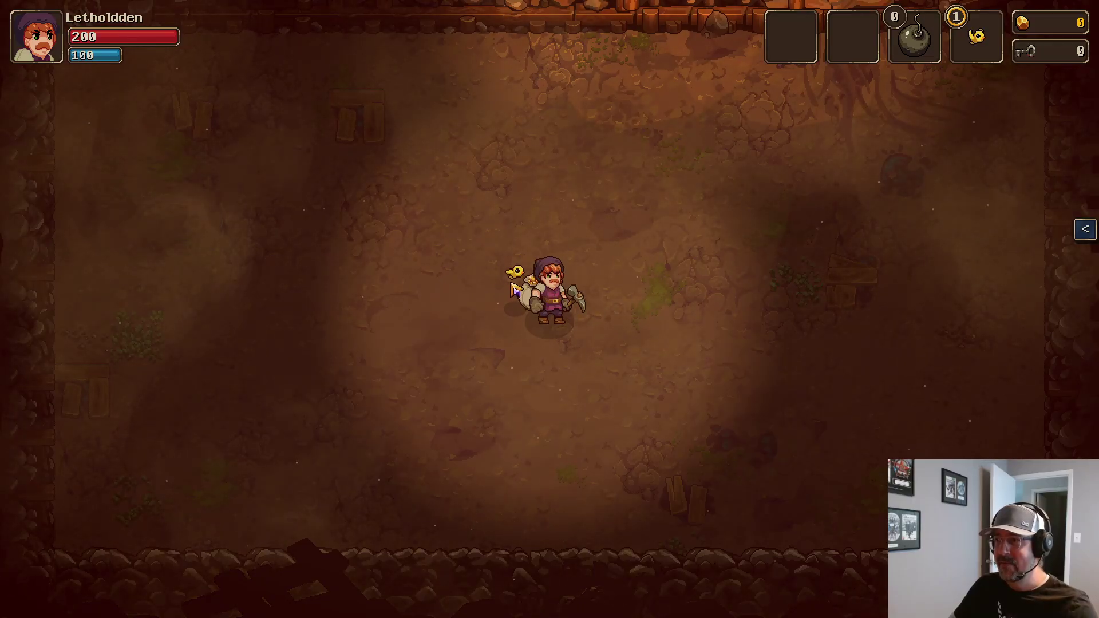
key("alt+F4")
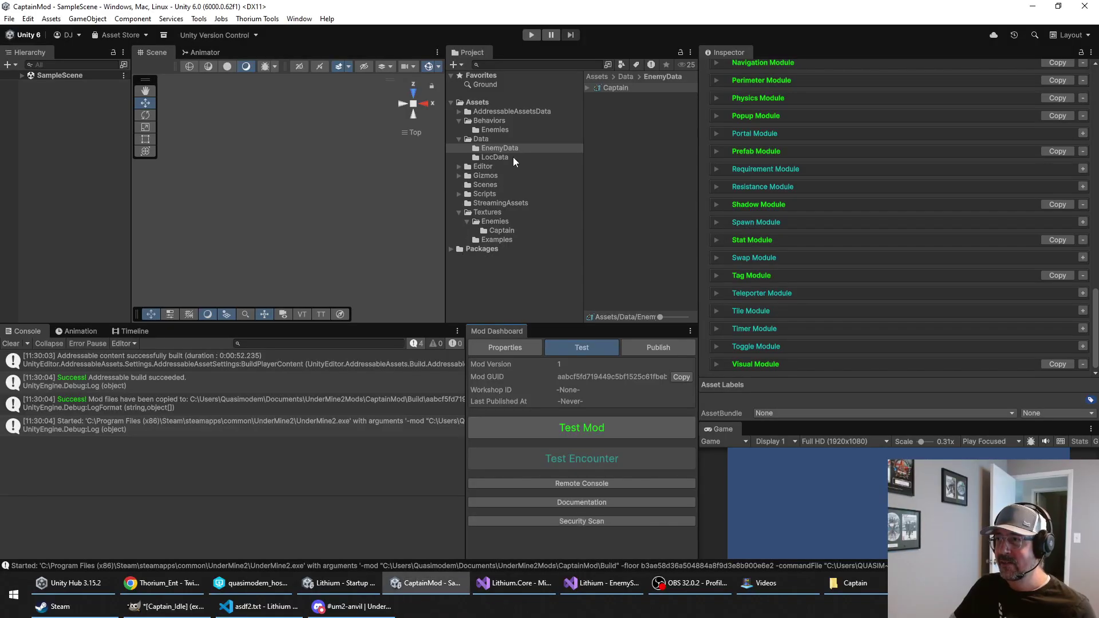
left_click(627, 89)
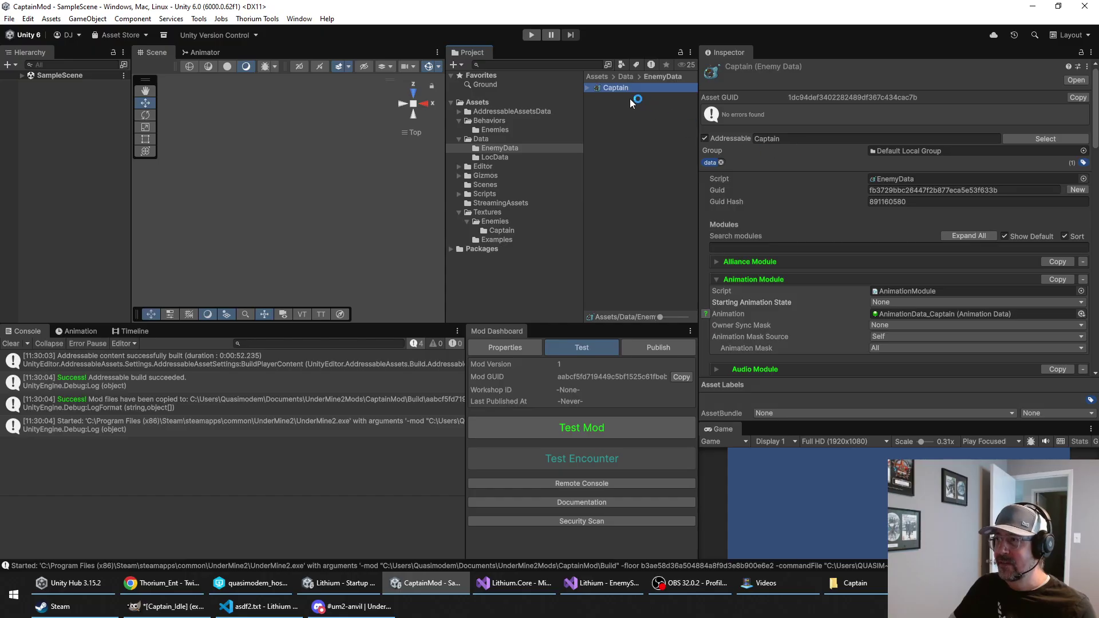
key("F2")
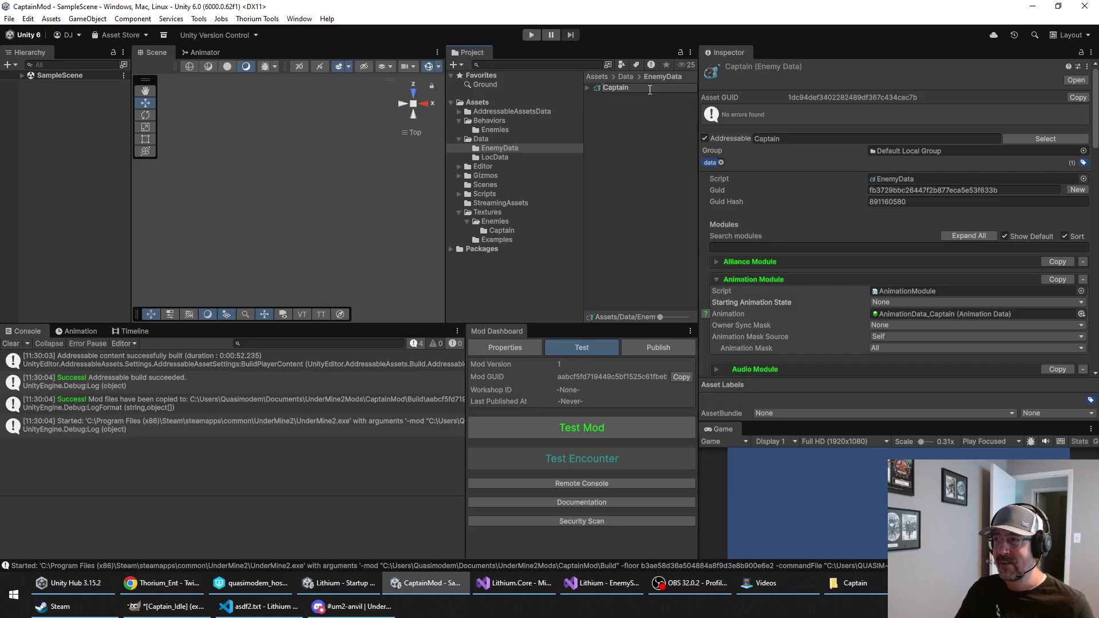
type("Mod_")
key("Return")
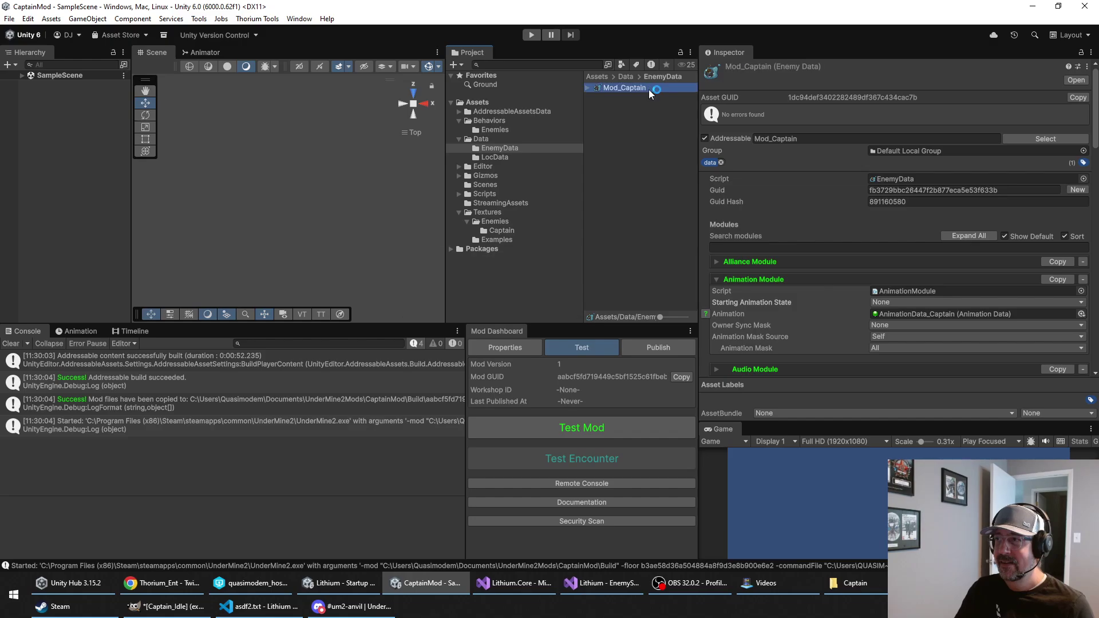
scroll(857, 135, "down", 5)
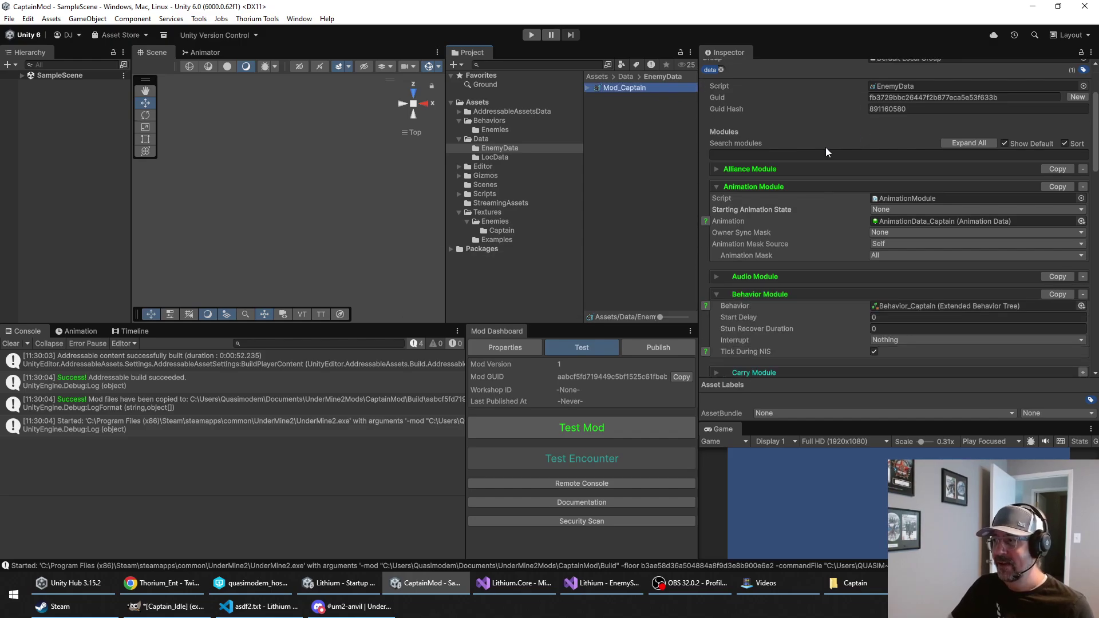
scroll(762, 256, "down", 4)
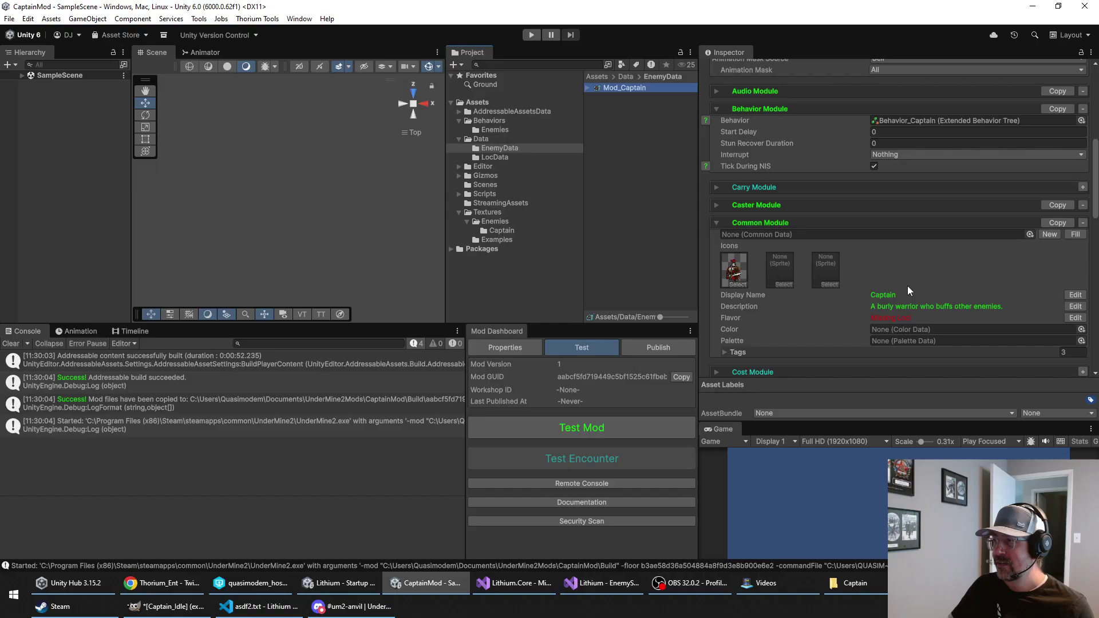
left_click(1076, 295)
left_click(867, 87)
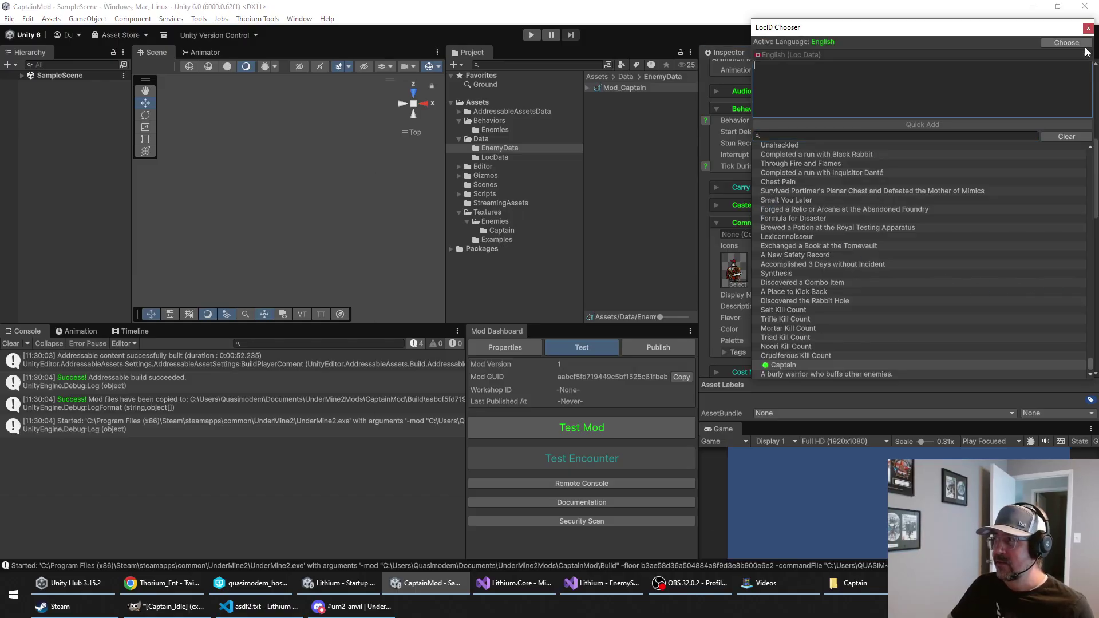
left_click(1087, 28)
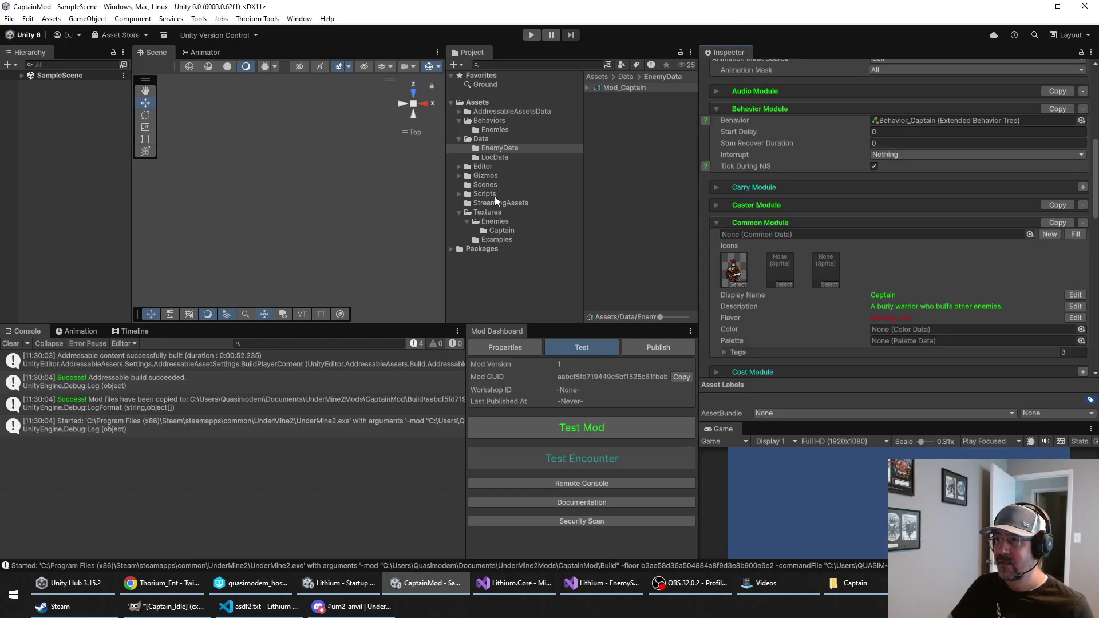
Step: Change the "Captain" text element in the English localization data to "Mod Captain"
left_click(494, 157)
left_click(603, 87)
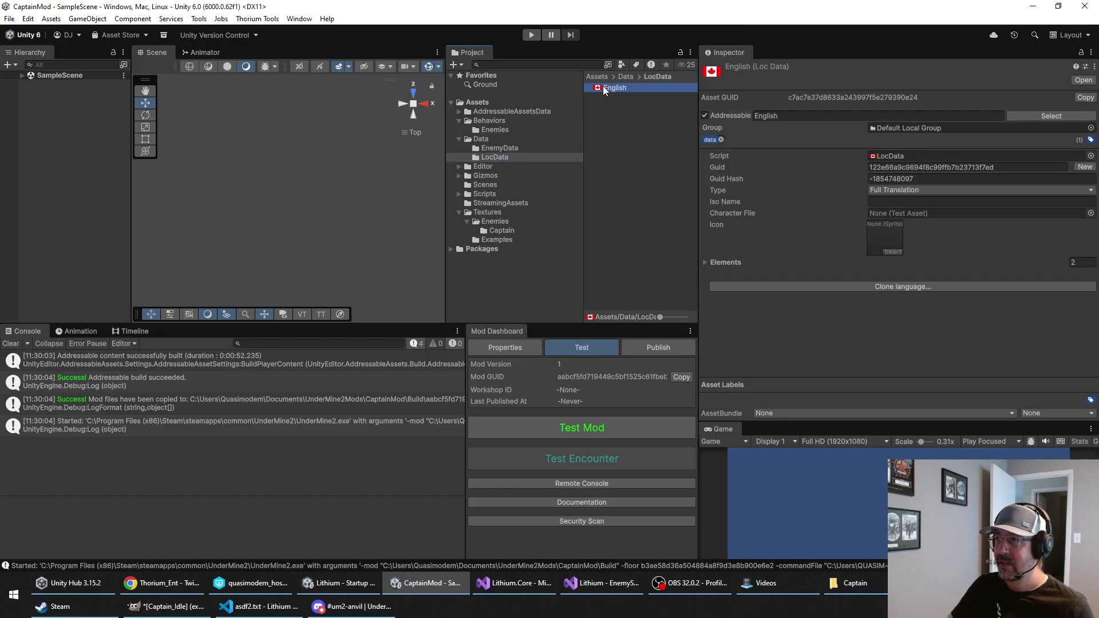
left_click(706, 262)
left_click(853, 276)
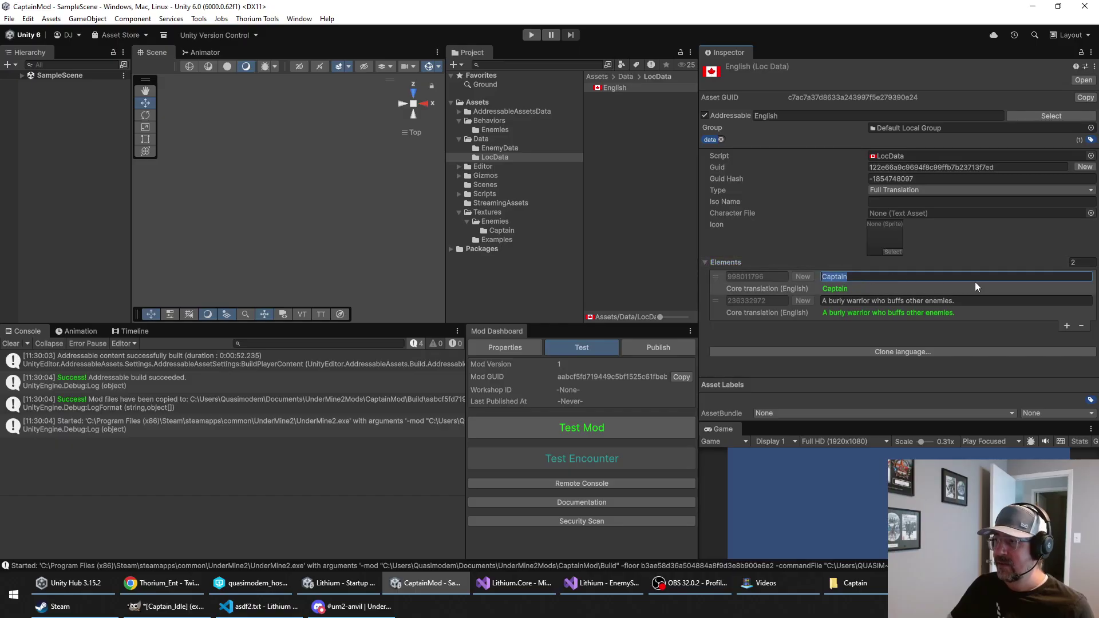
key("Home")
type("Mod")
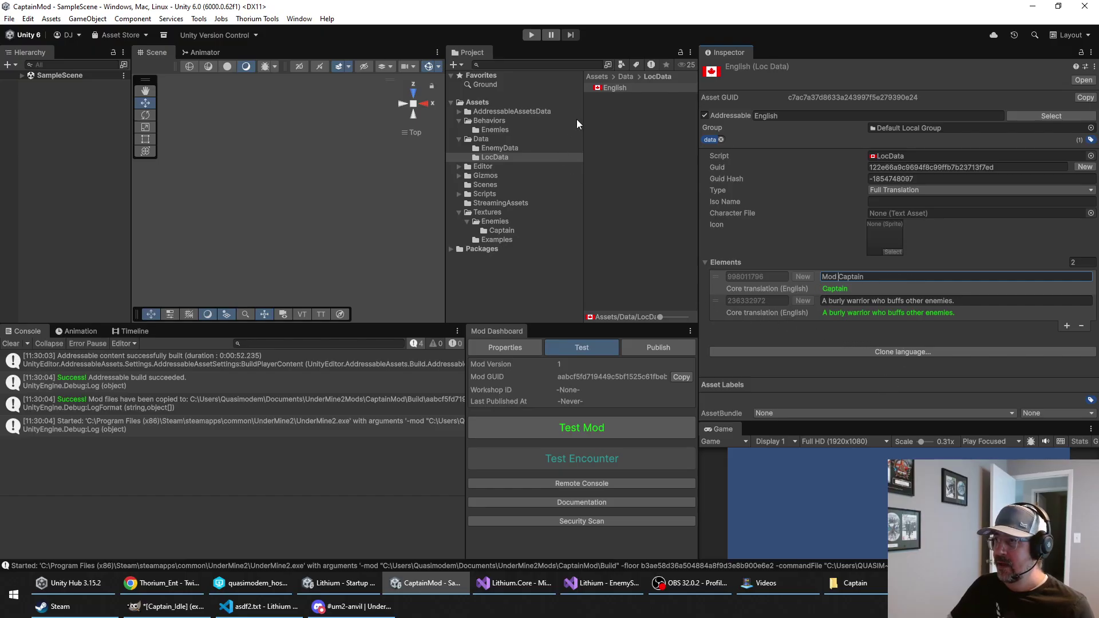
Step: Check the display name in the Common Module of the Mod_Captain enemy data
left_click(491, 129)
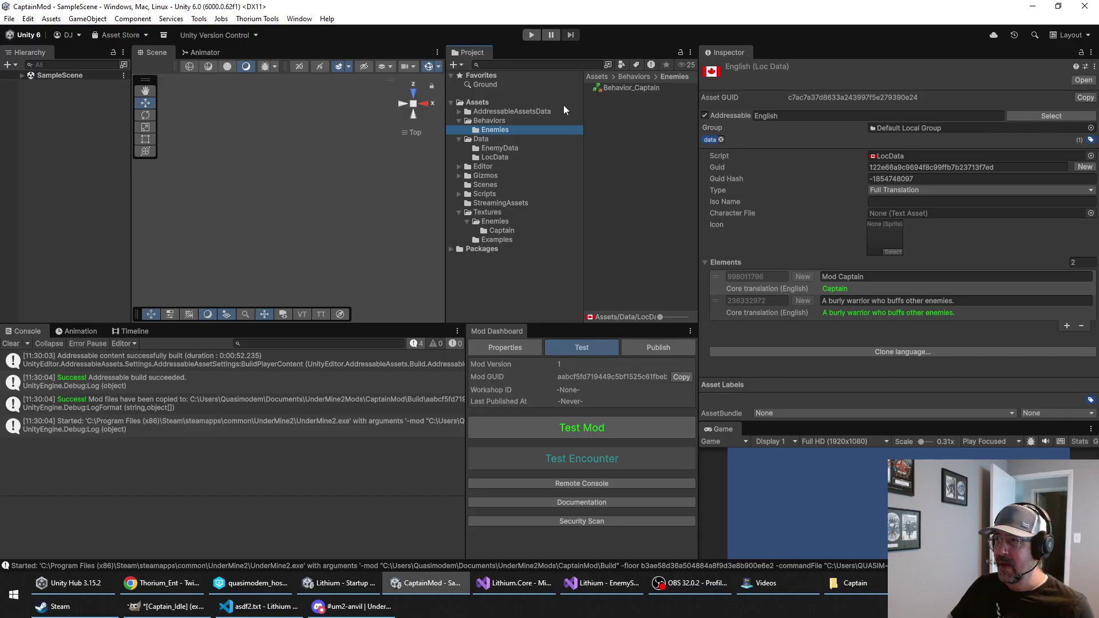
left_click(485, 148)
left_click(621, 88)
scroll(812, 162, "down", 10)
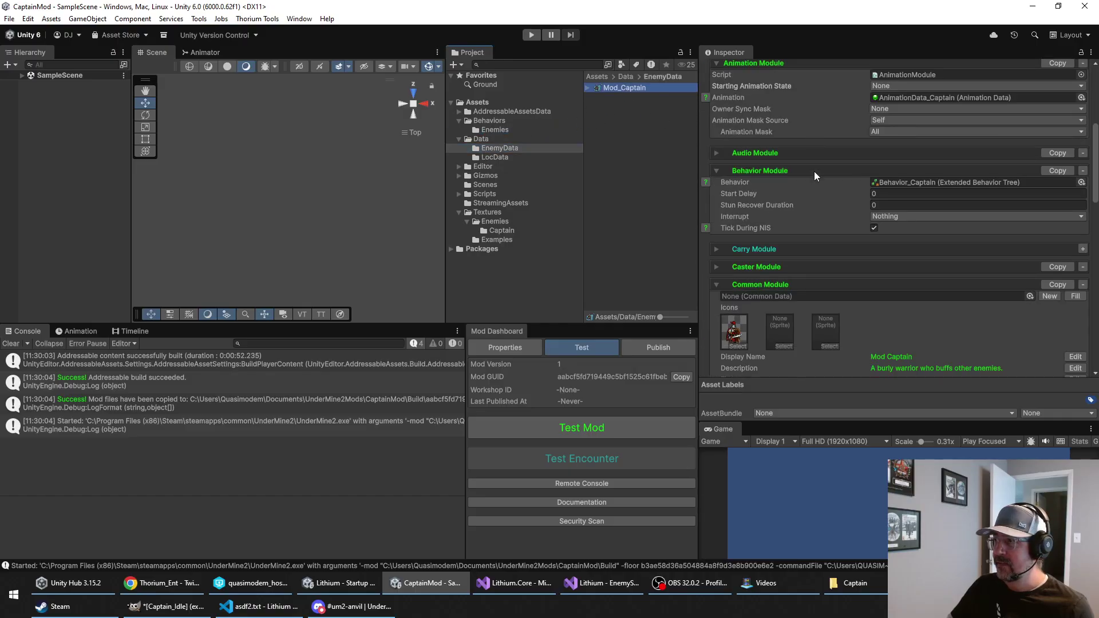
scroll(814, 170, "down", 3)
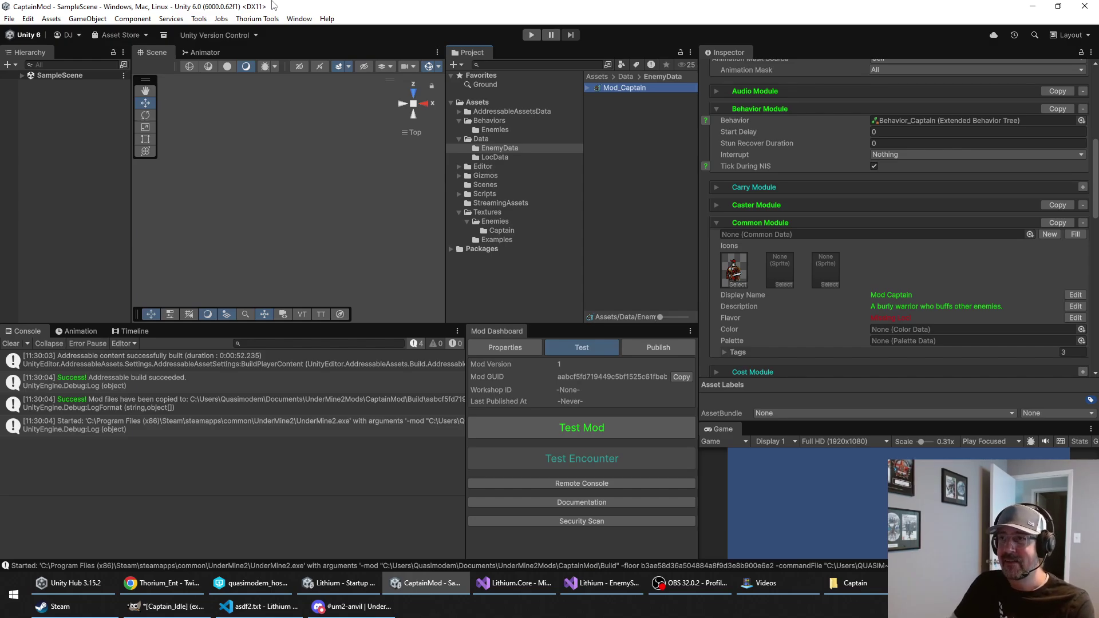
Step: Start a test of the mod and search the game's debug menu enemies for "mod"
left_click(593, 420)
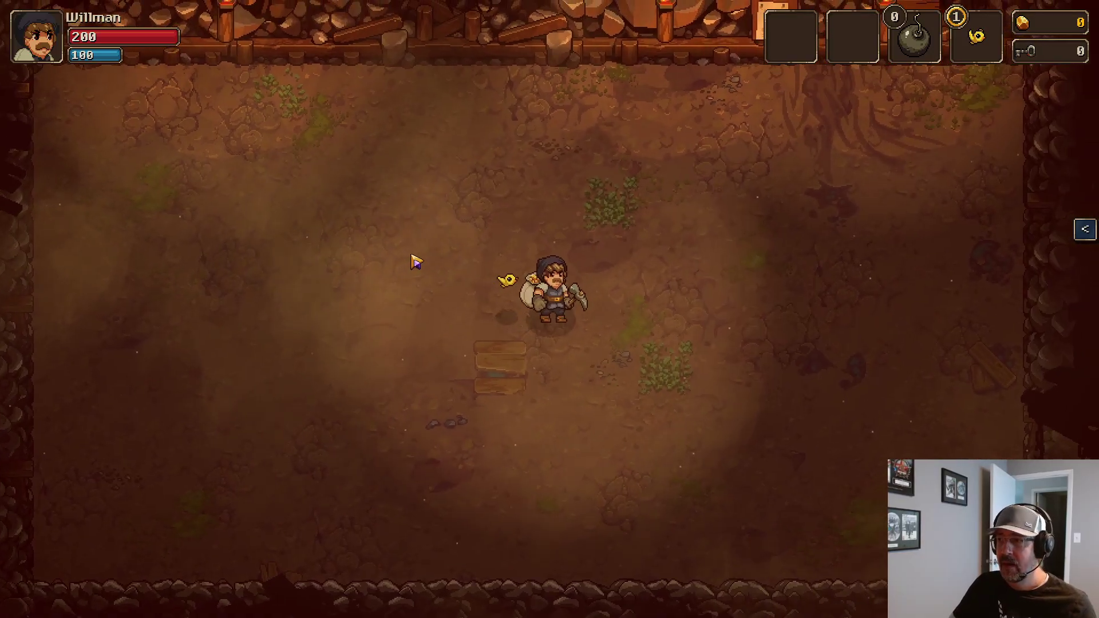
key("grave")
left_click(209, 289)
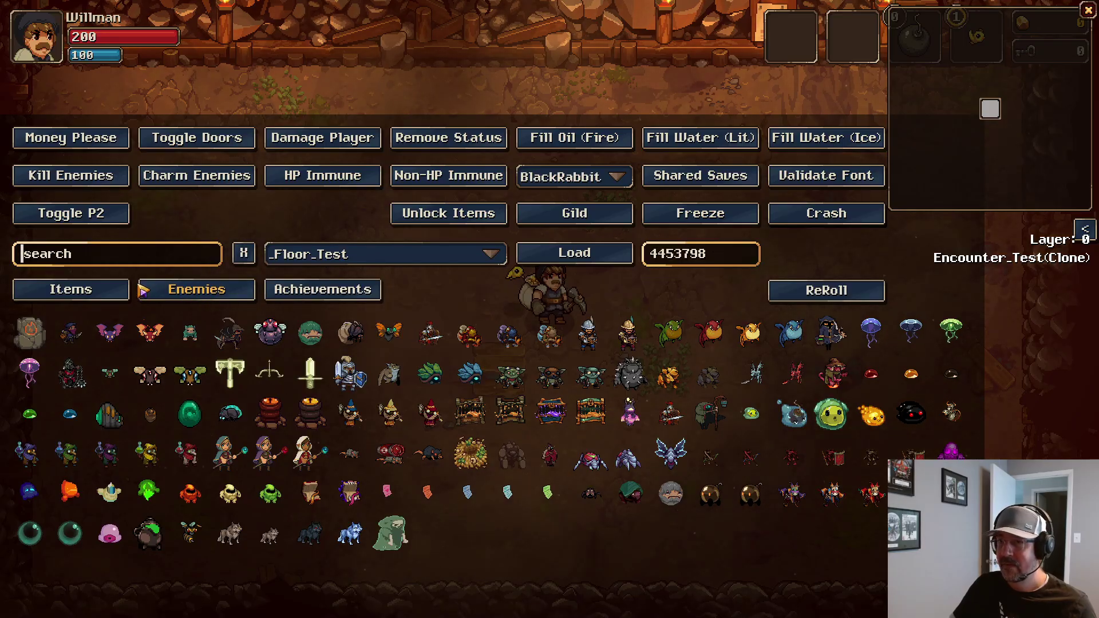
type("mod")
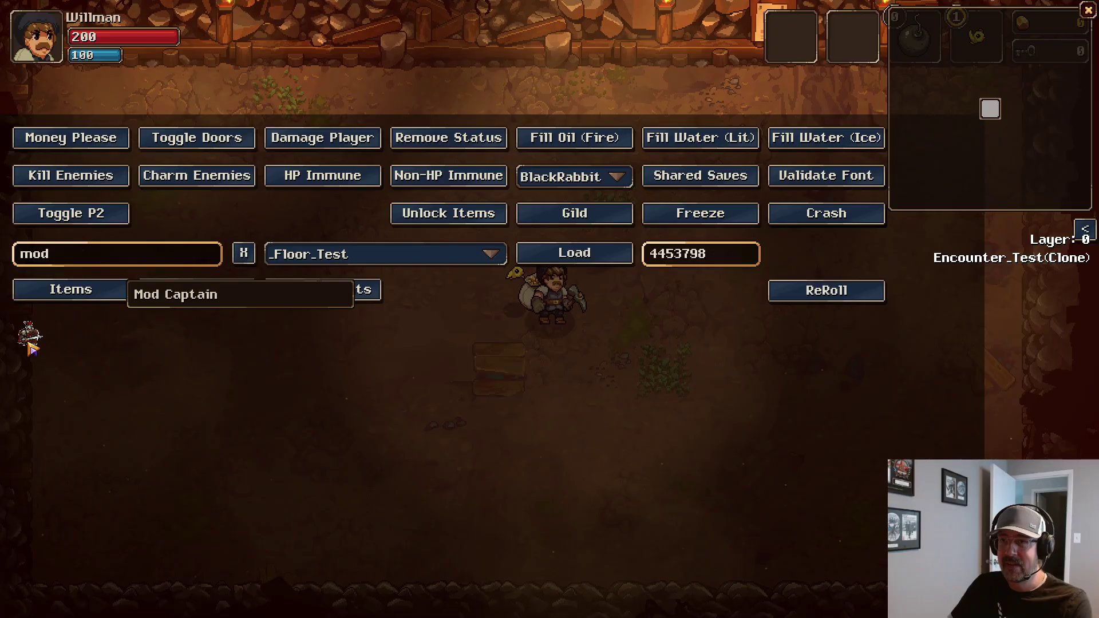
Step: Clear the enemy search, spawn the Mod Captain from the full list and close the debug menu
key("BackSpace")
key("BackSpace")
key("BackSpace")
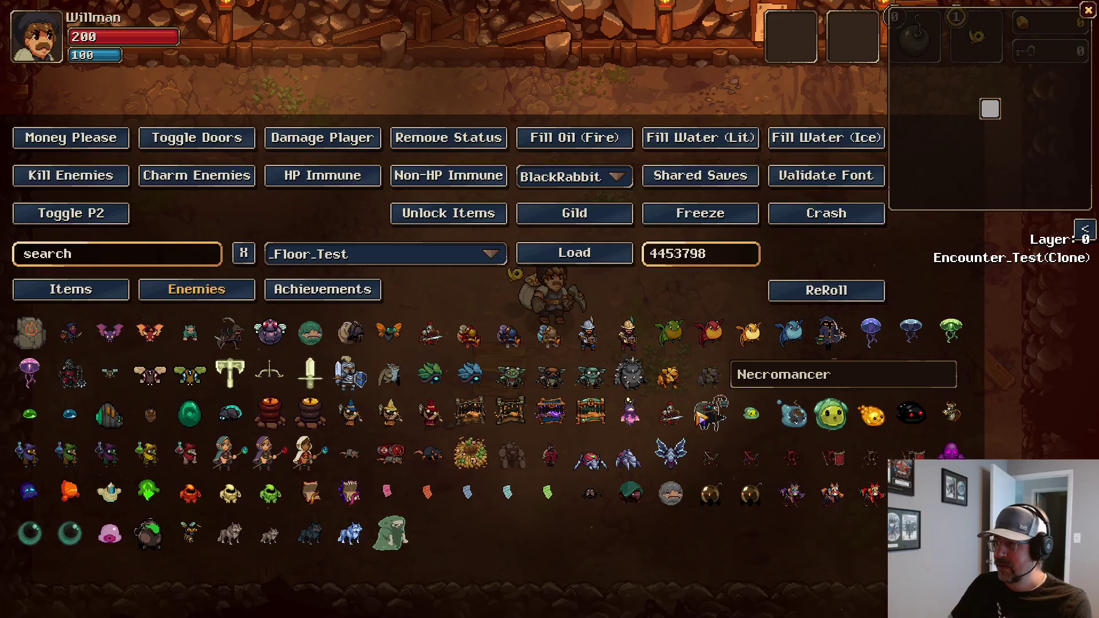
left_click(671, 421)
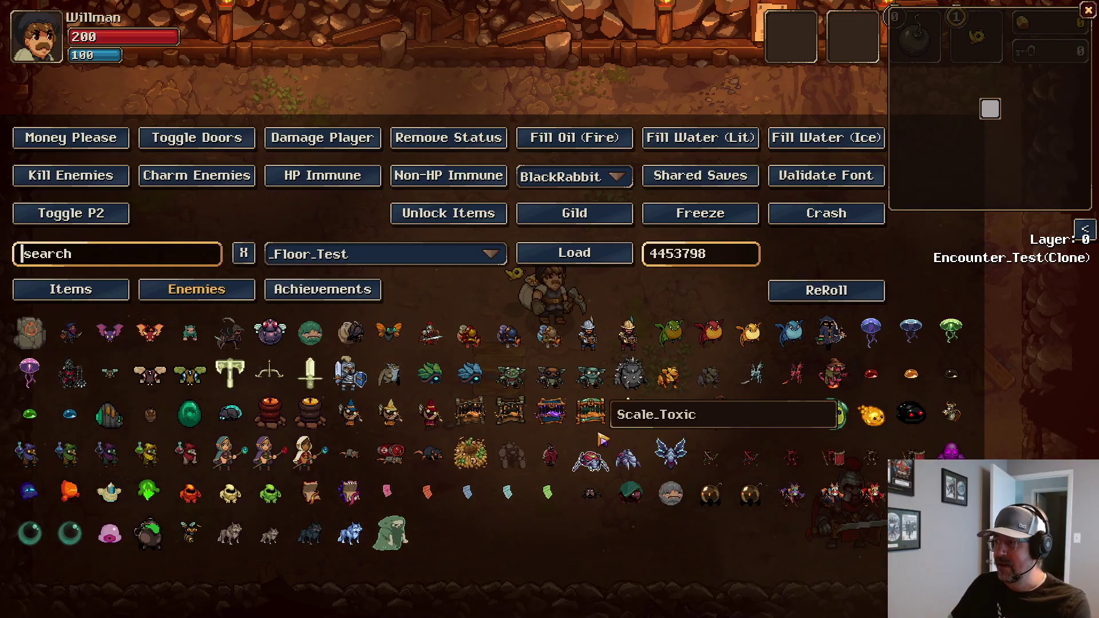
key("Escape")
Step: Move the player around, towards and away from the spawned Captain to test its facing, movement and attack behavior
key("s")
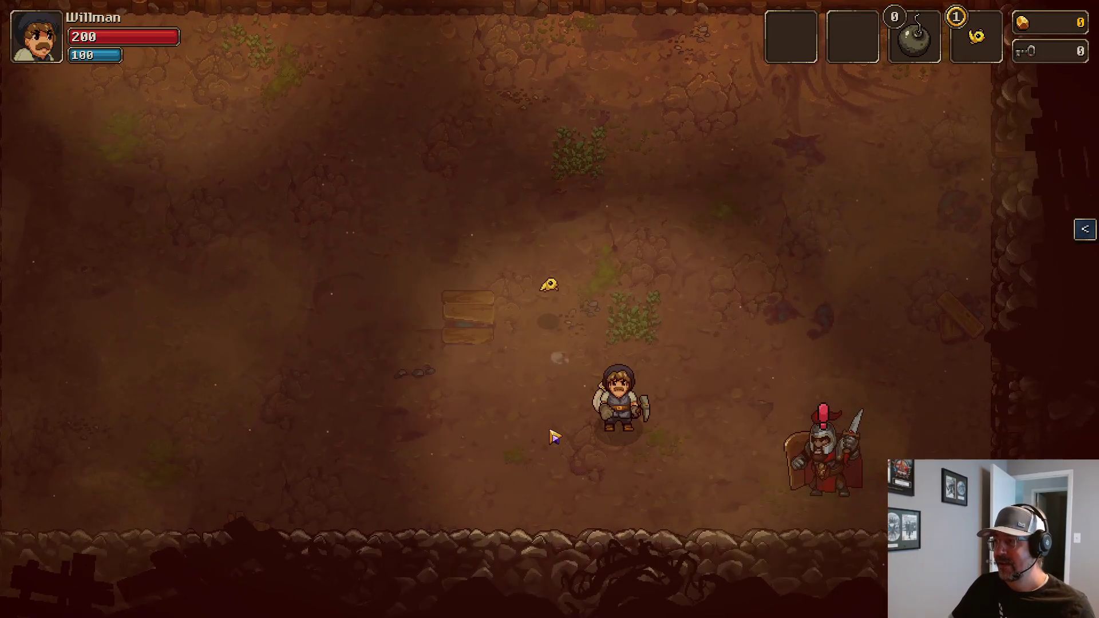
key("w")
key("d")
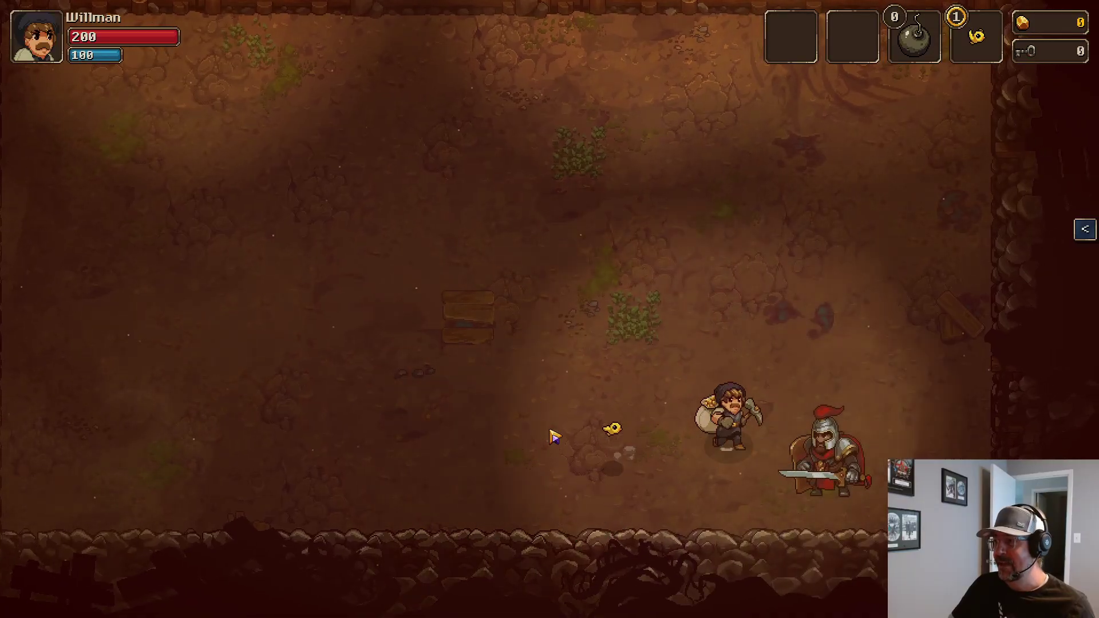
key("w")
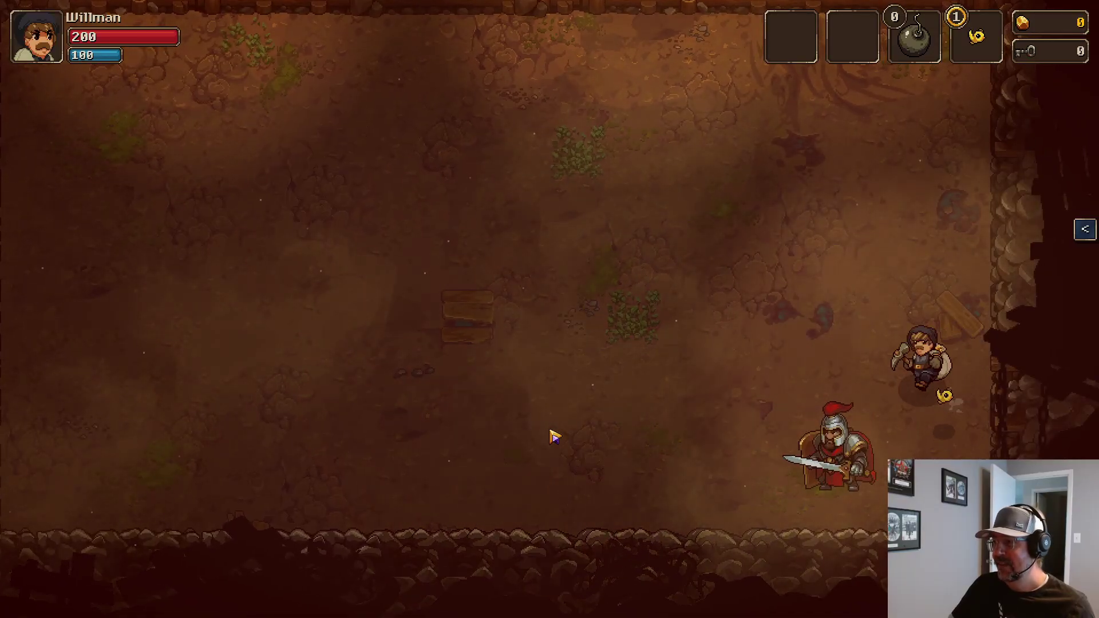
key("a")
key("s")
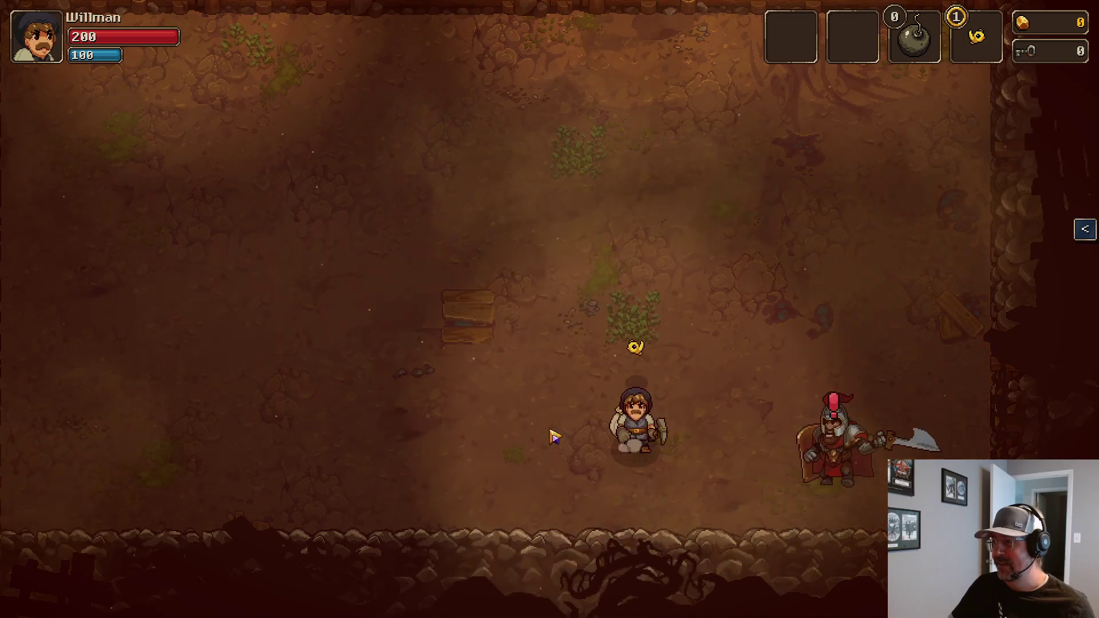
key("d")
key("a")
key("d")
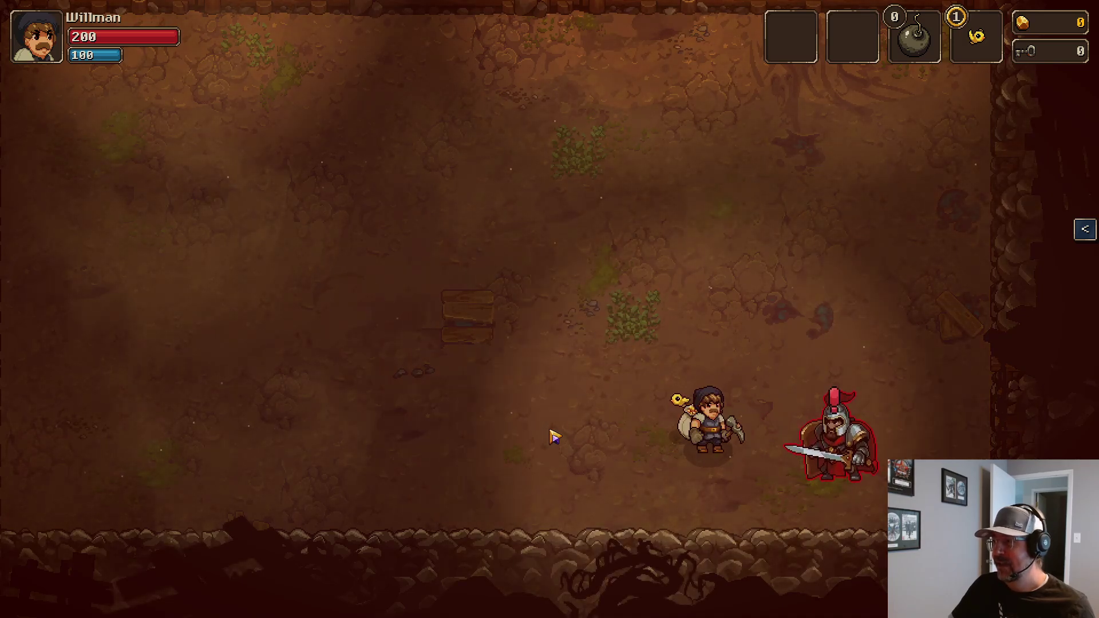
key("a")
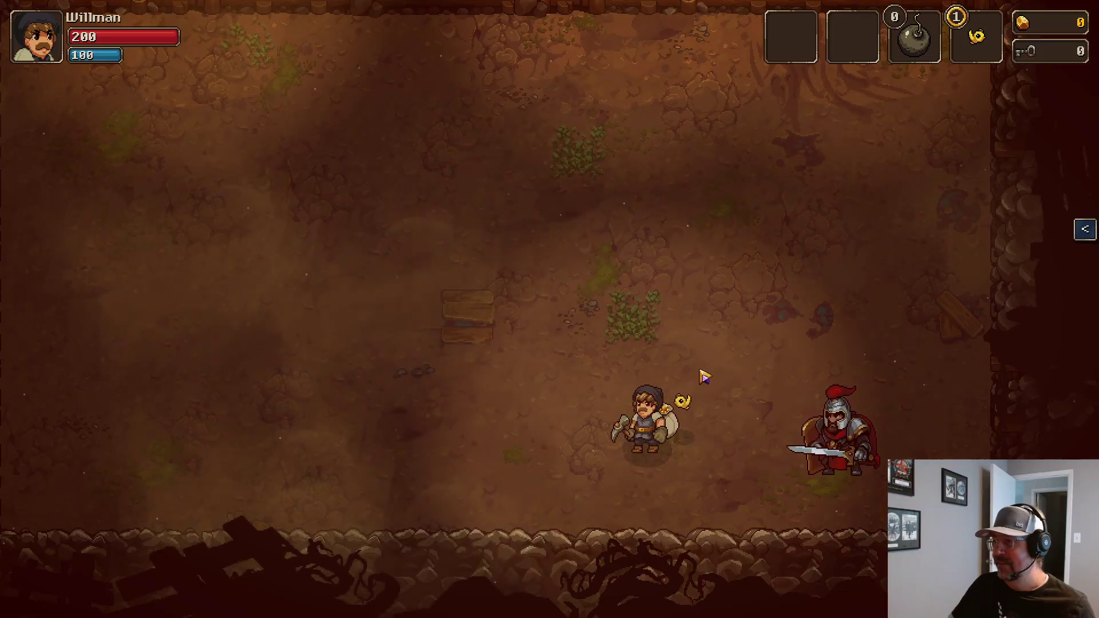
key("s")
key("d")
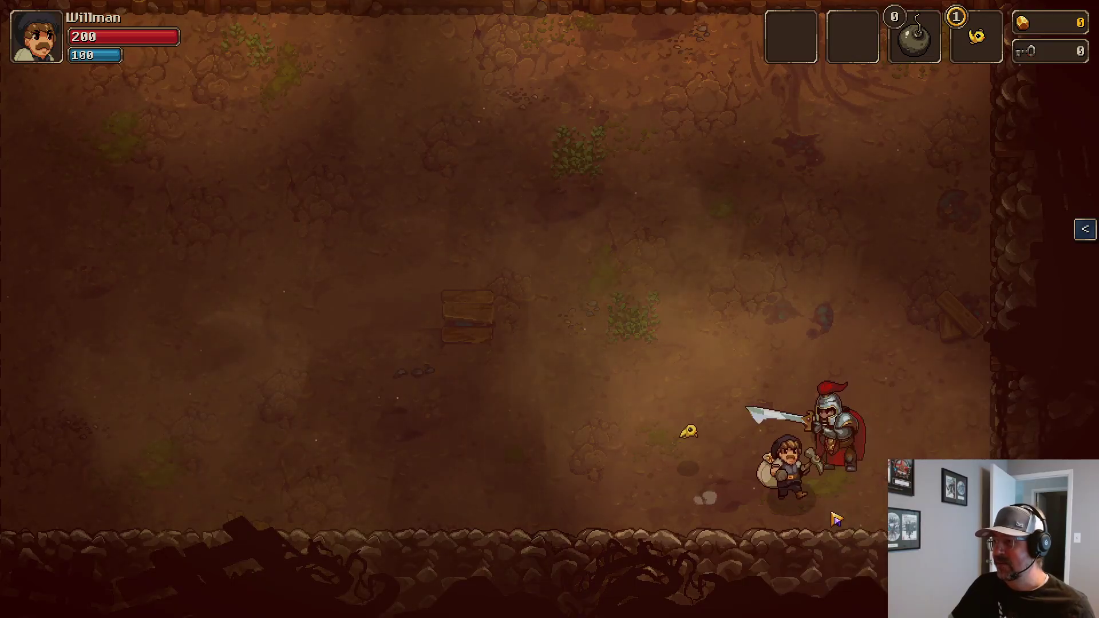
key("a")
key("w")
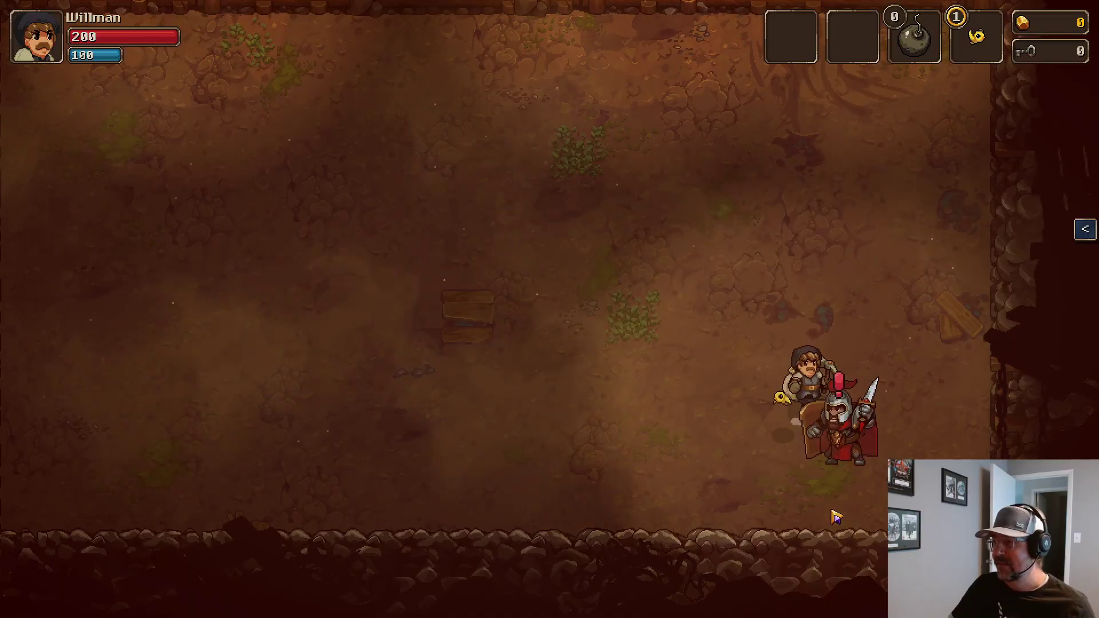
key("d")
key("a")
key("s")
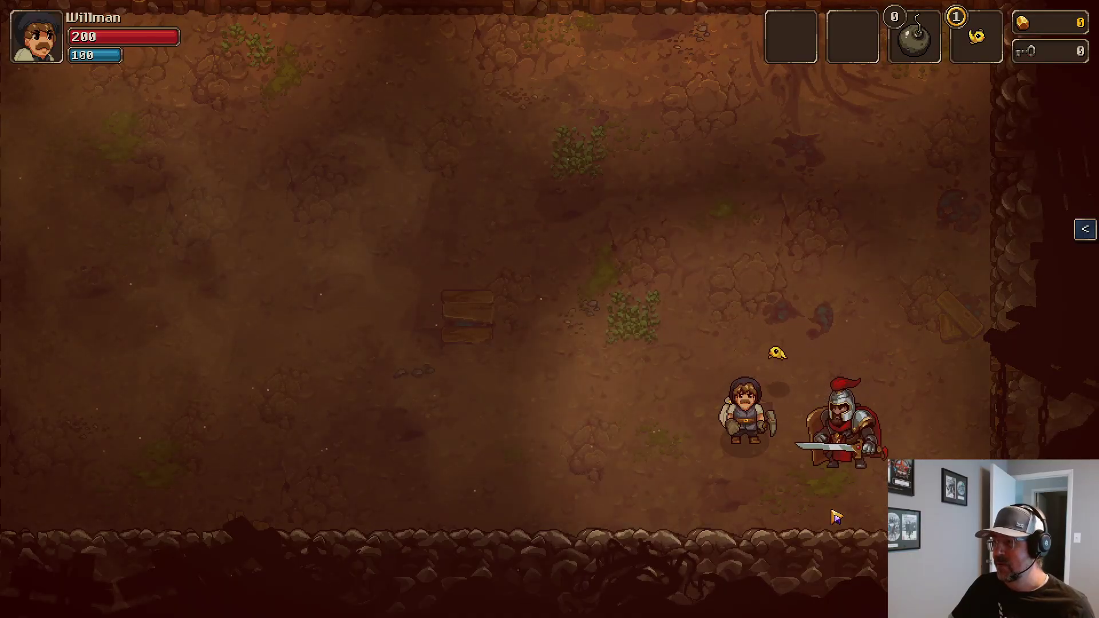
key("d")
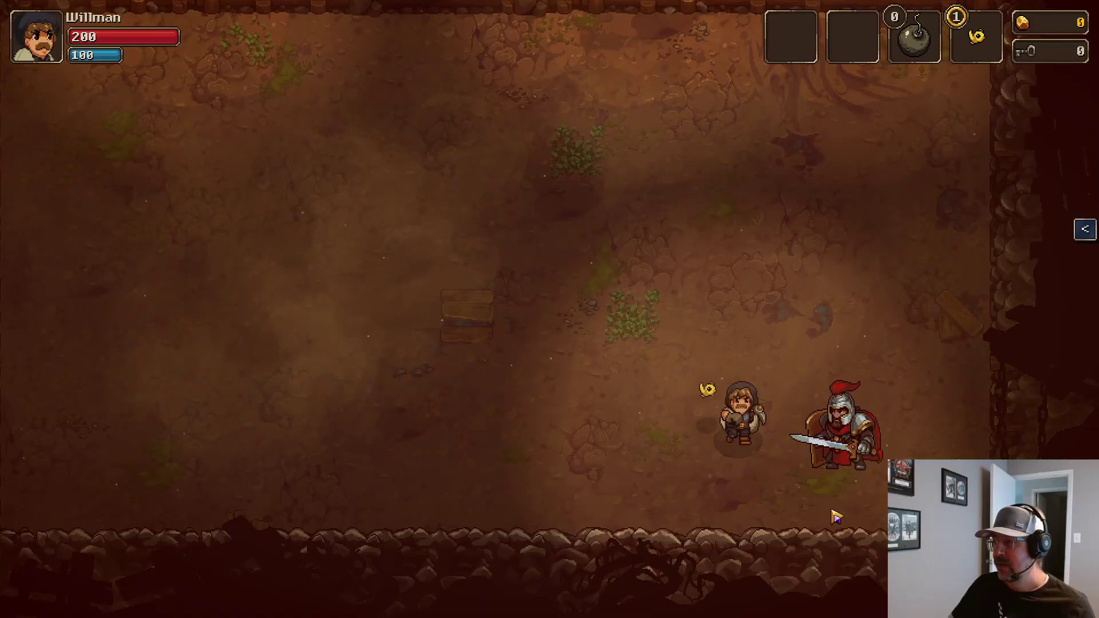
key("d")
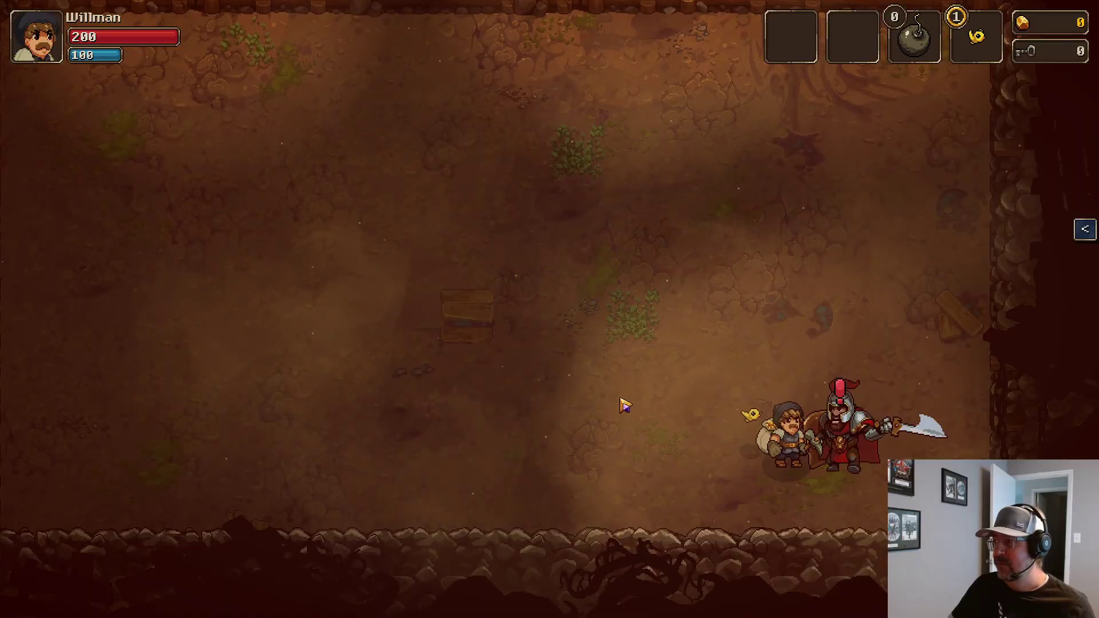
key("d")
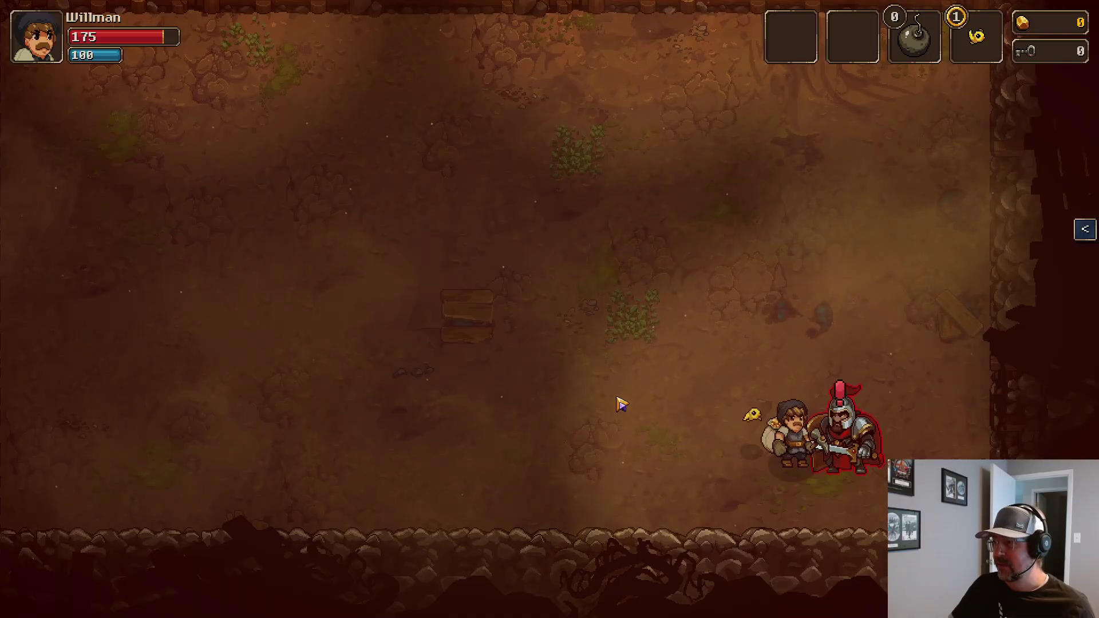
key("a")
key("d")
key("a")
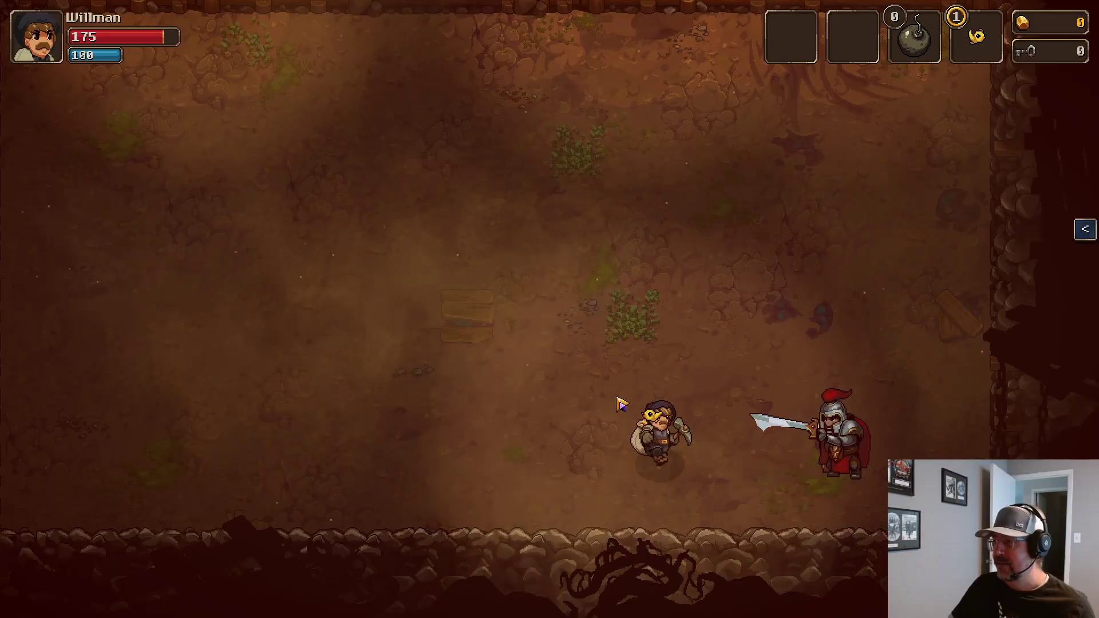
key("d")
key("s")
key("a")
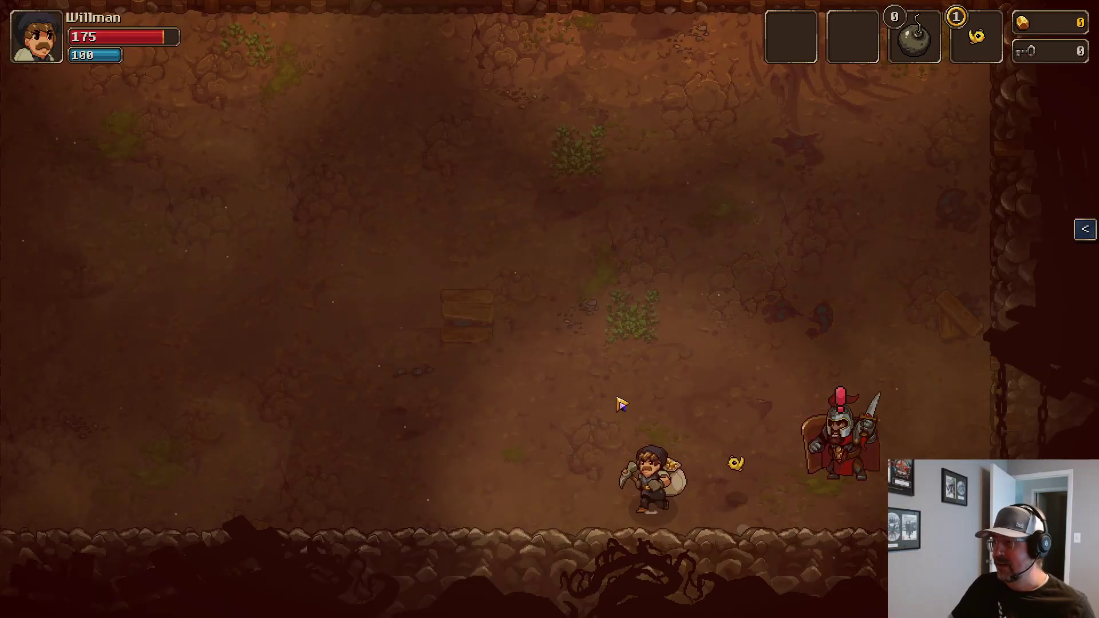
key("w")
key("a")
key("d")
key("d")
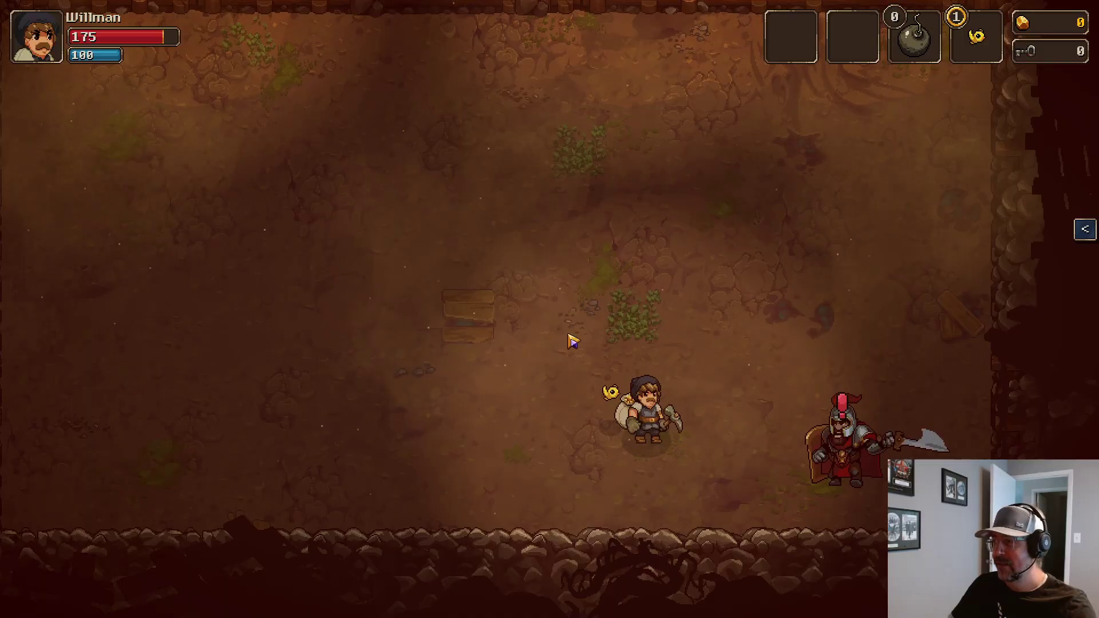
Step: Close the game test and open the Captain_Attack_01 texture from the Captain textures folder in the Sprite Editor
key("alt+F4")
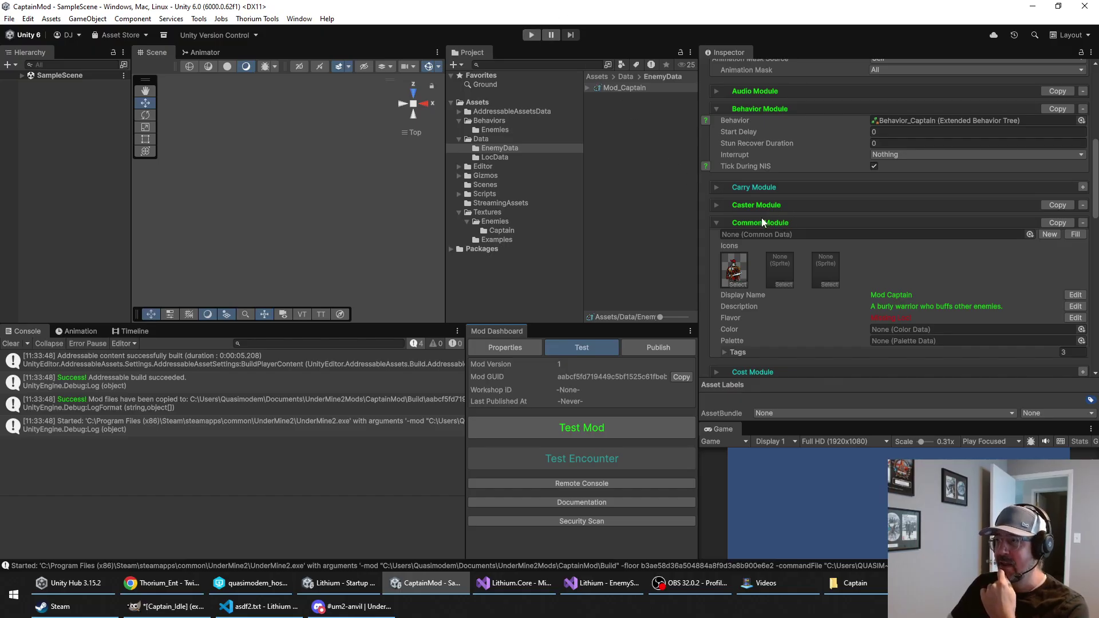
left_click(511, 231)
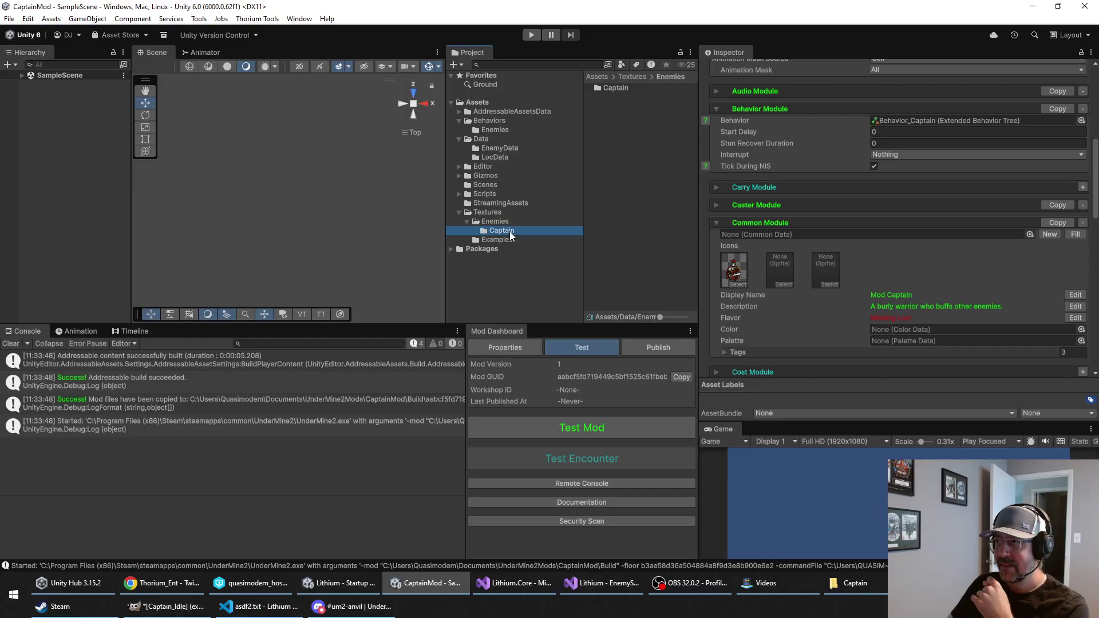
left_click(641, 125)
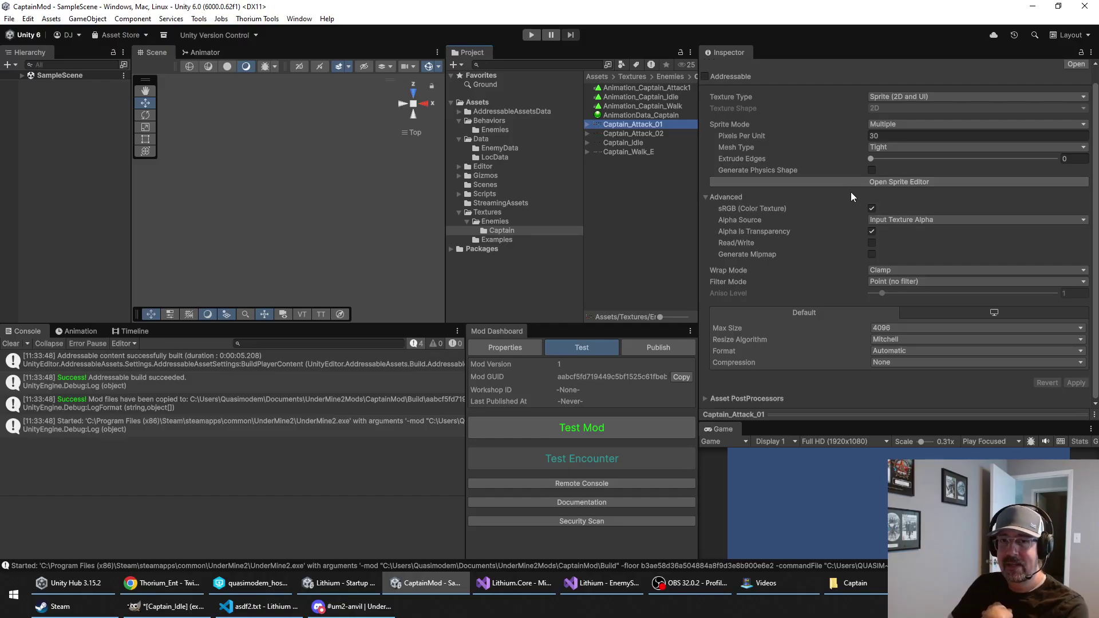
left_click(867, 181)
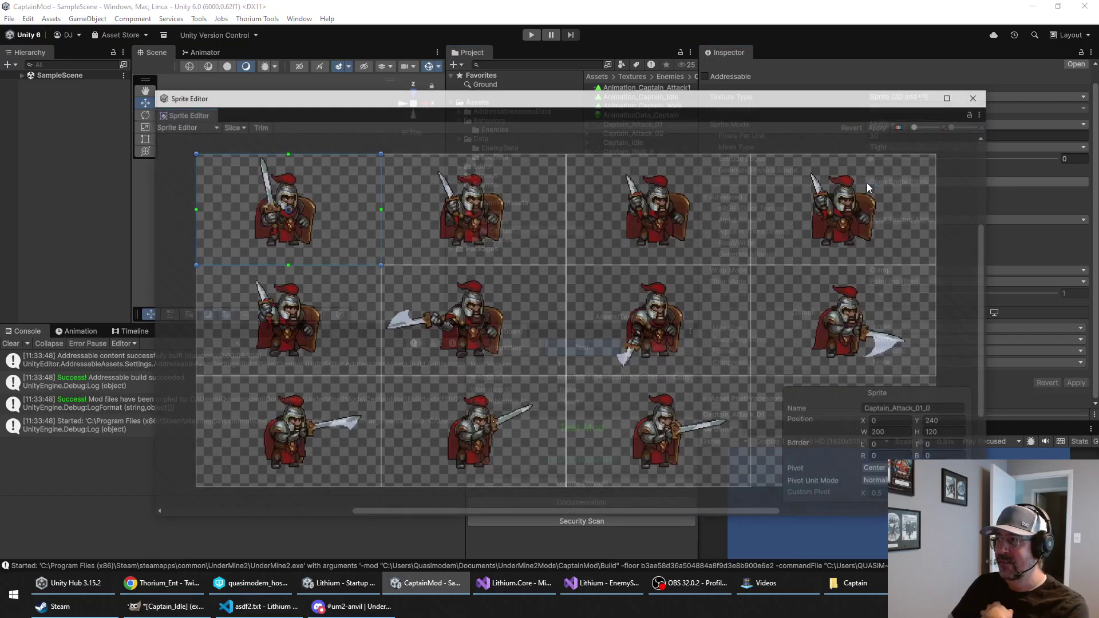
left_click_drag(556, 103, 595, 90)
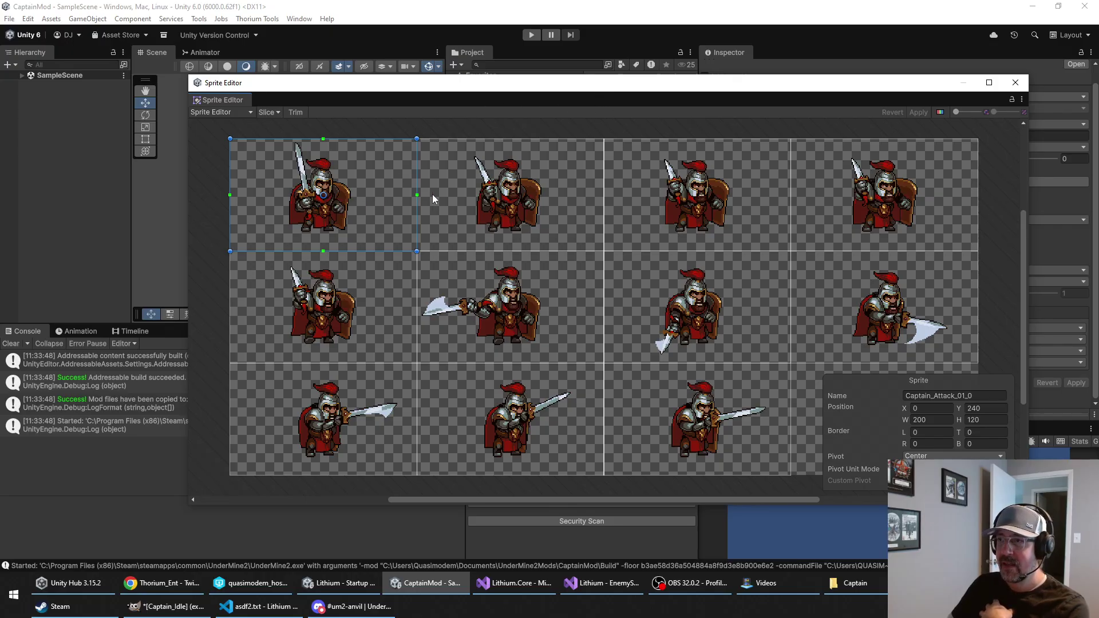
Step: Try different pivot positions on the first Captain_Attack_01 sprite, finishing near the character's feet
left_click(460, 192)
left_click(385, 196)
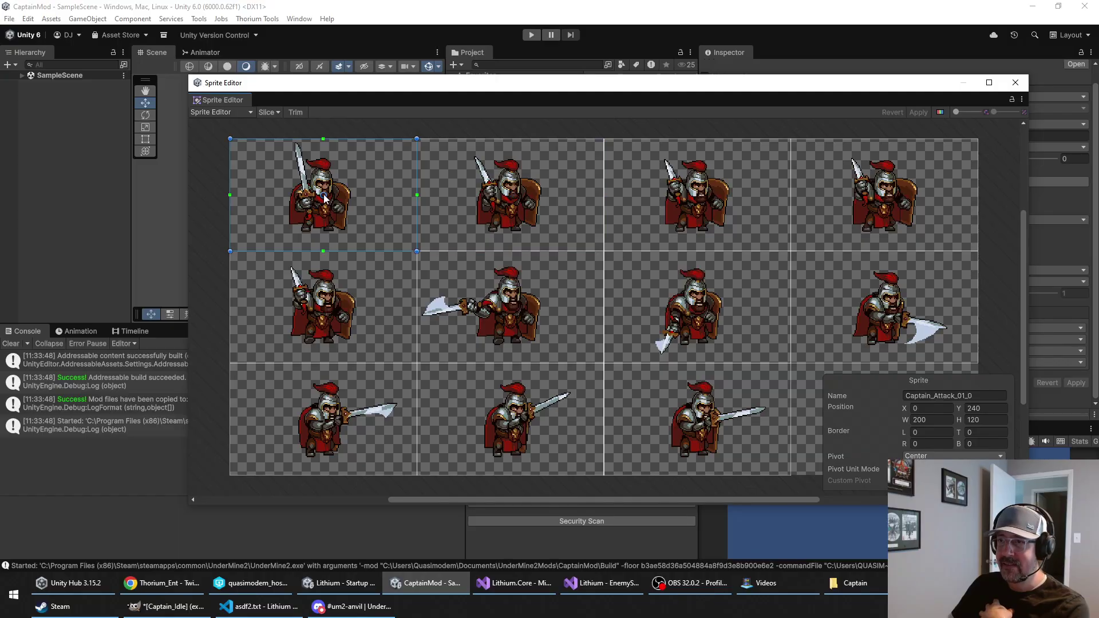
left_click_drag(324, 197, 265, 223)
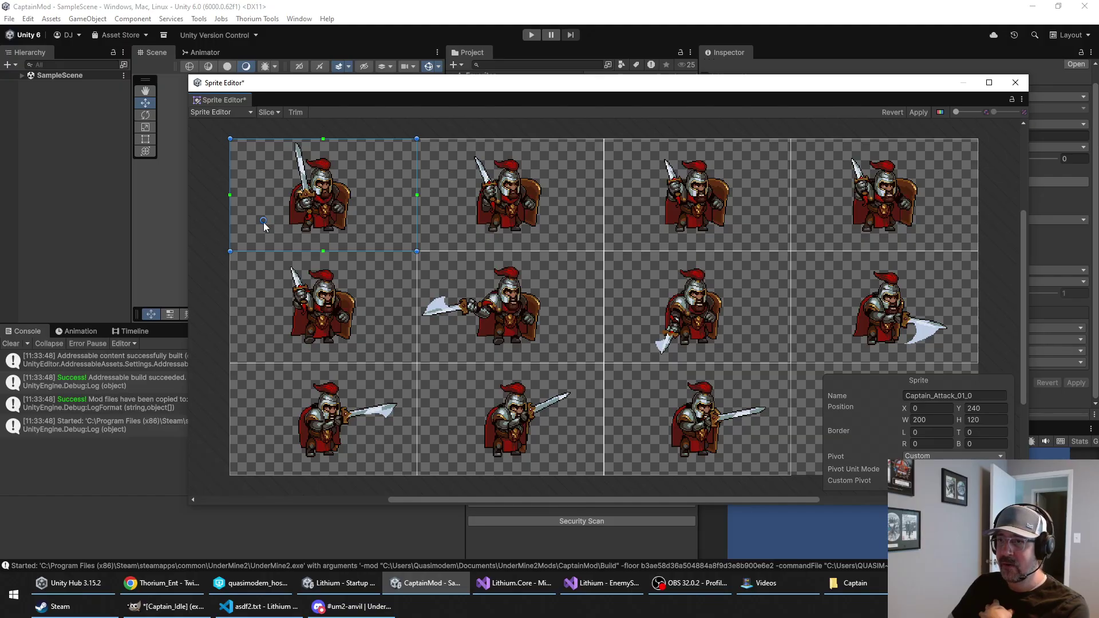
left_click_drag(264, 223, 324, 203)
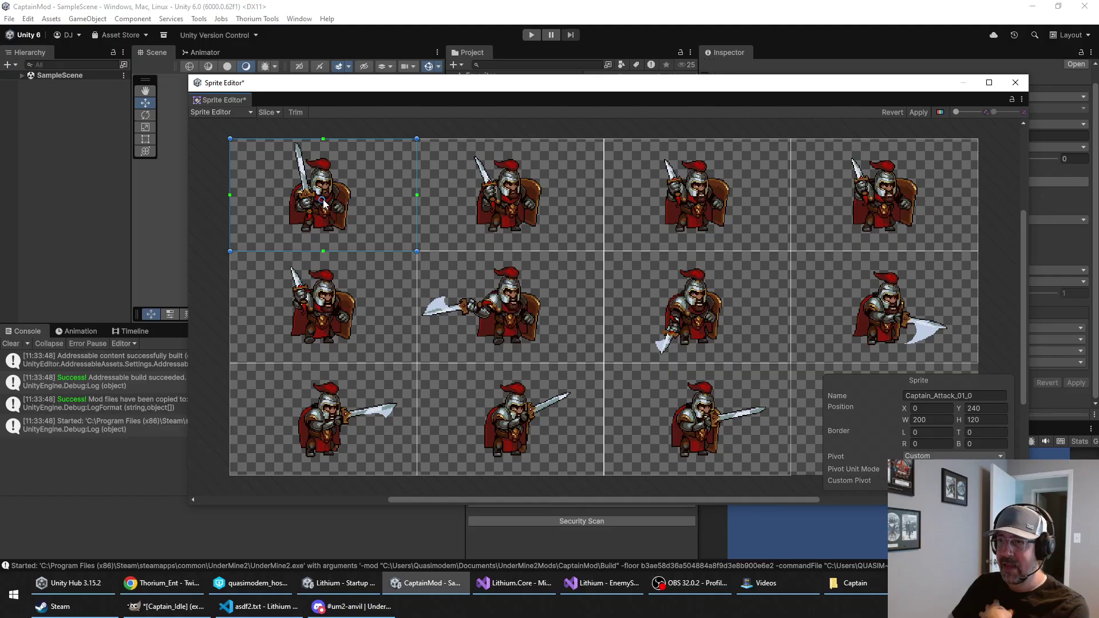
left_click_drag(322, 201, 245, 197)
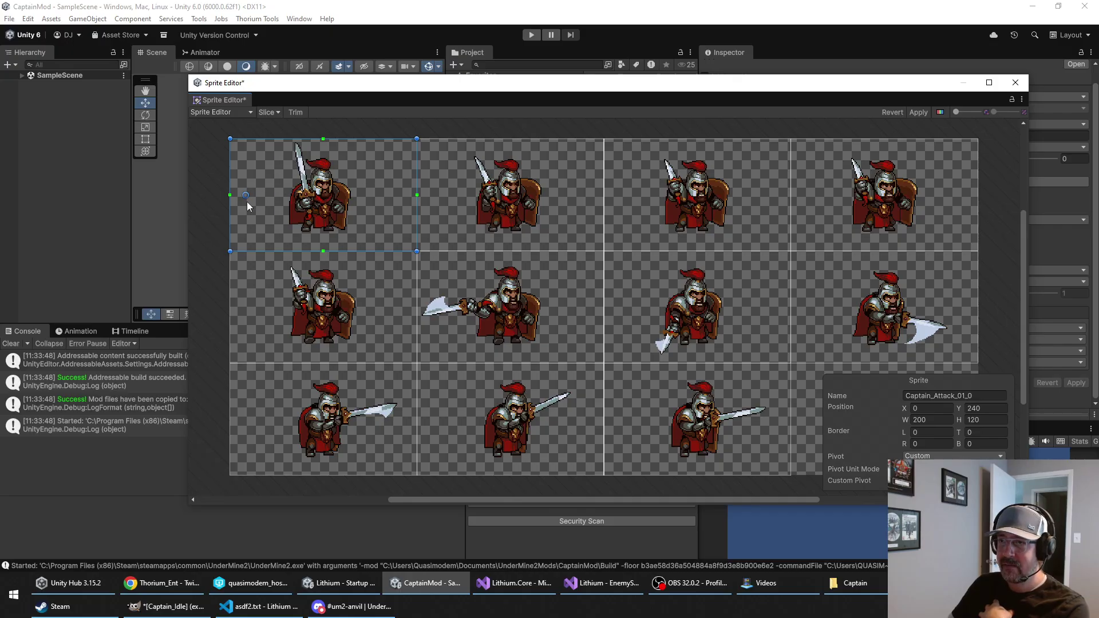
left_click_drag(246, 196, 407, 197)
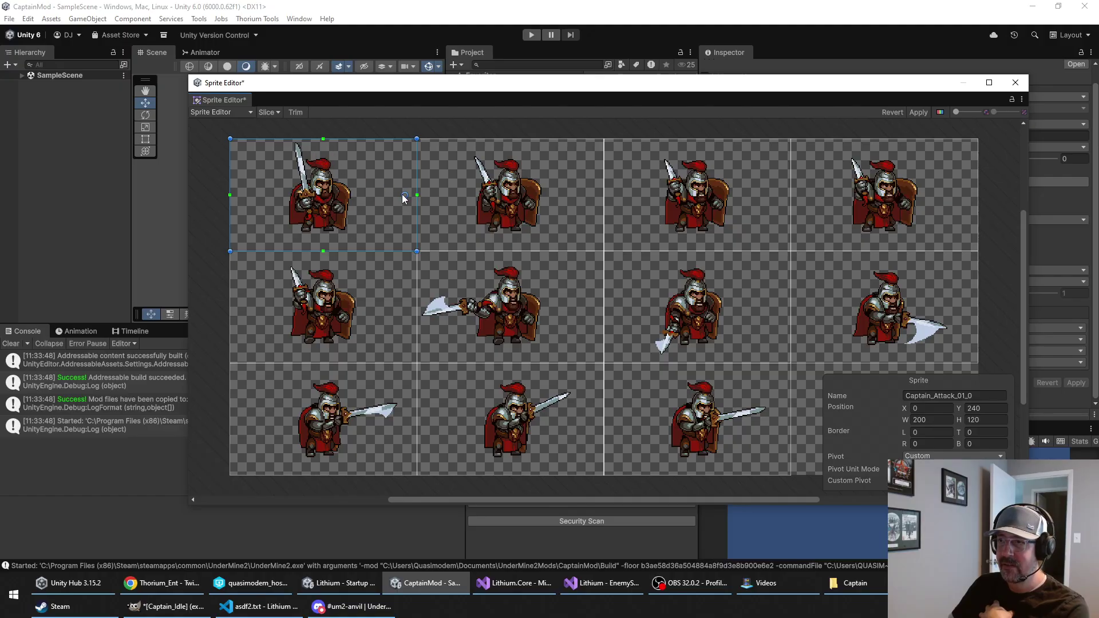
left_click_drag(383, 214, 1006, 199)
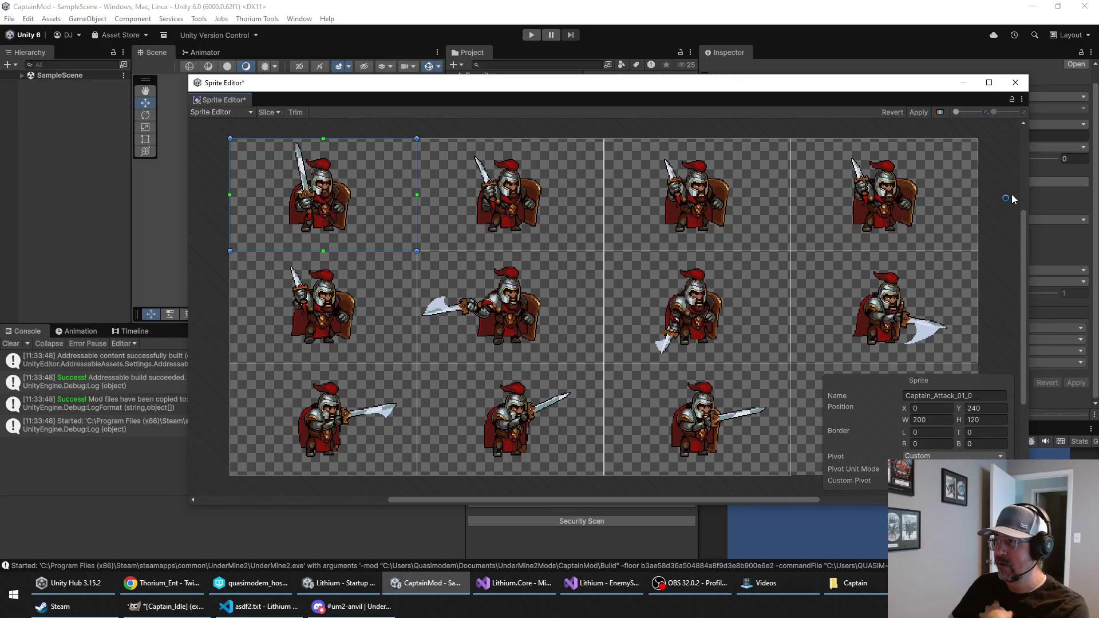
left_click_drag(1007, 199, 322, 209)
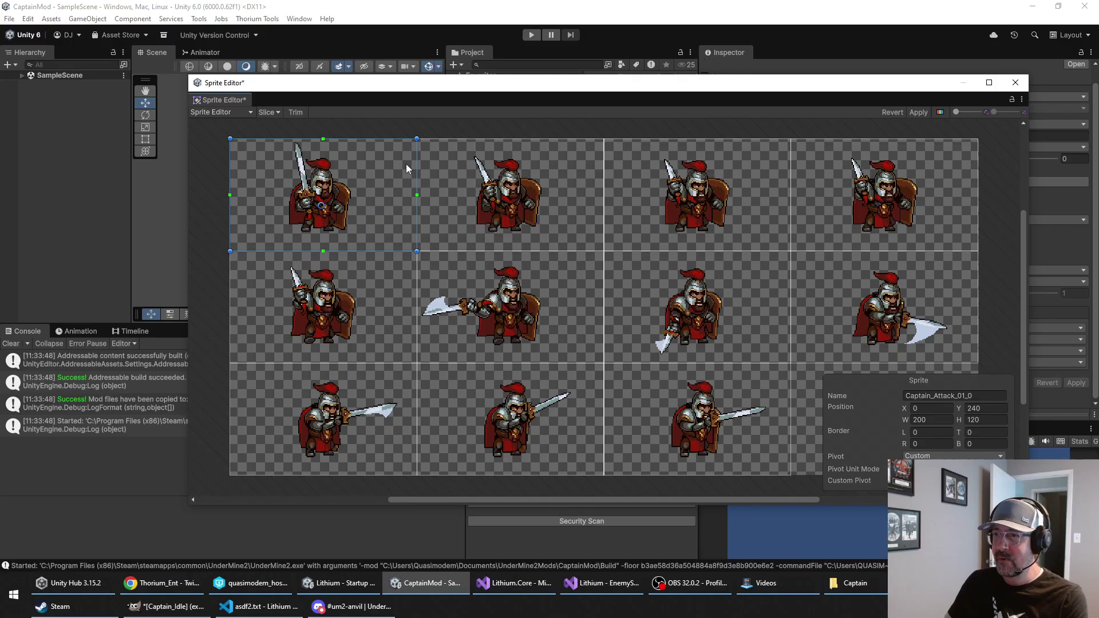
left_click_drag(322, 210, 323, 224)
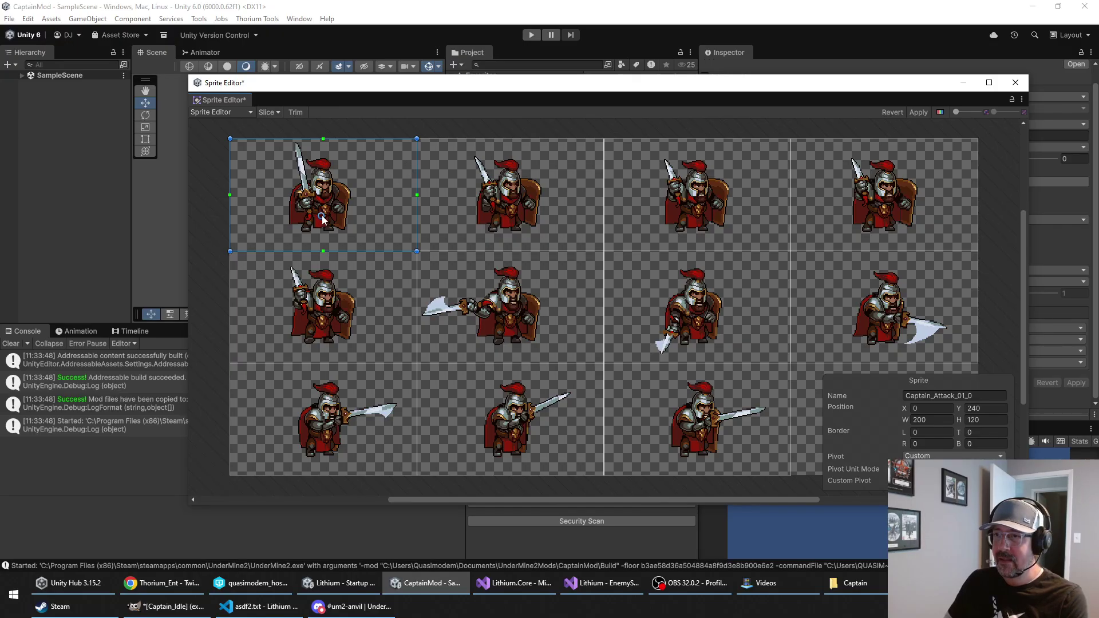
left_click_drag(324, 223, 323, 224)
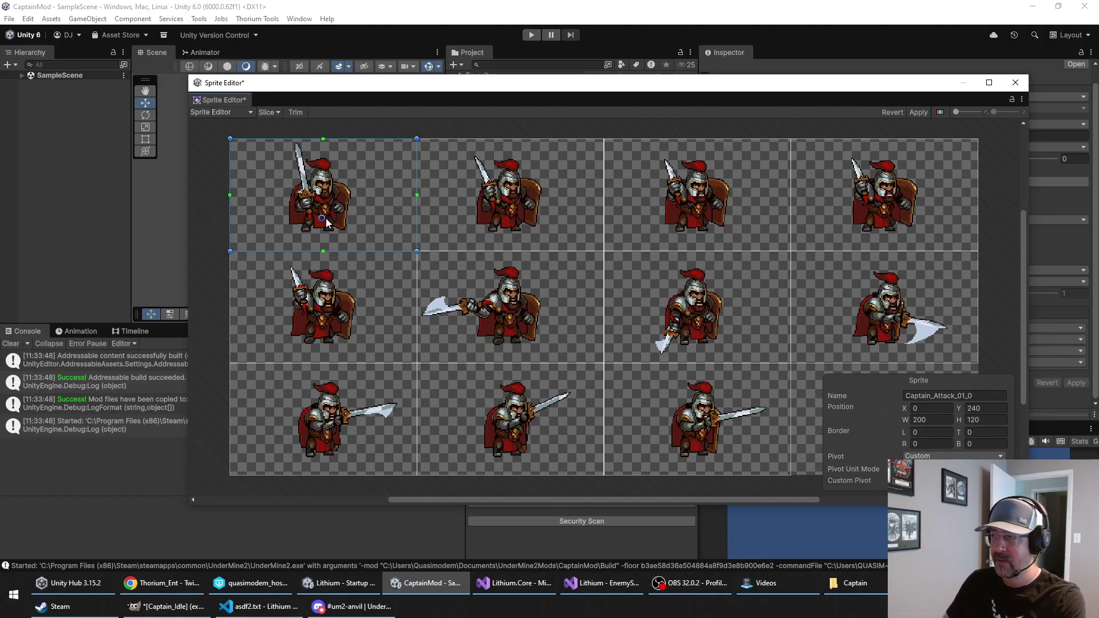
Step: Set Captain_Attack_01 slicing to Grid By Cell Count with 4 columns and 3 rows
left_click(263, 115)
left_click(378, 126)
left_click(366, 163)
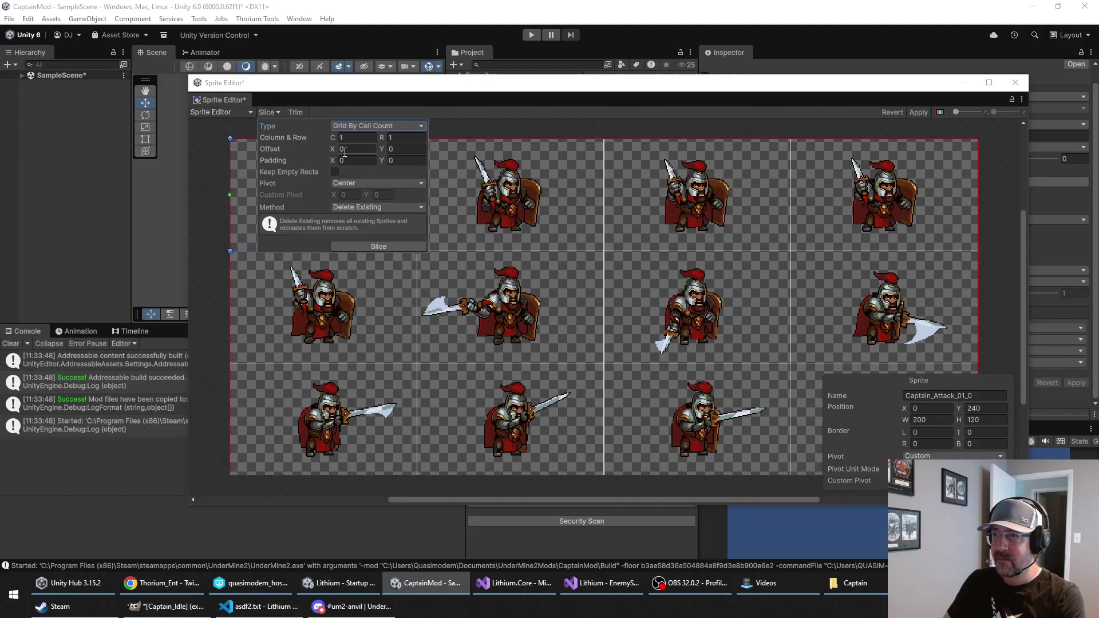
left_click(354, 138)
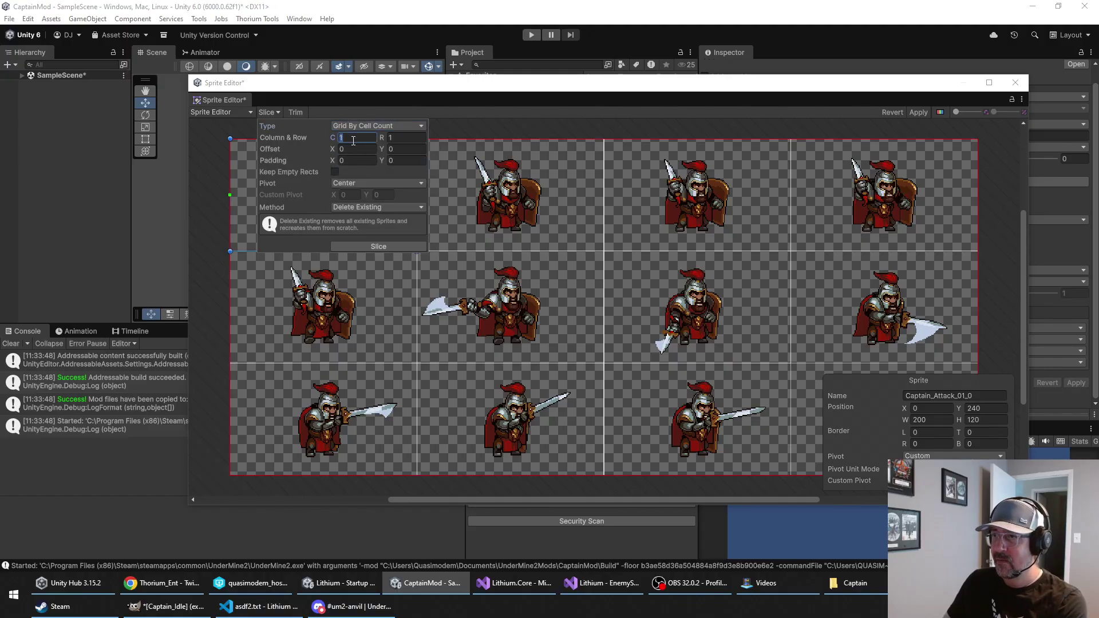
type("4")
left_click(398, 138)
type("3")
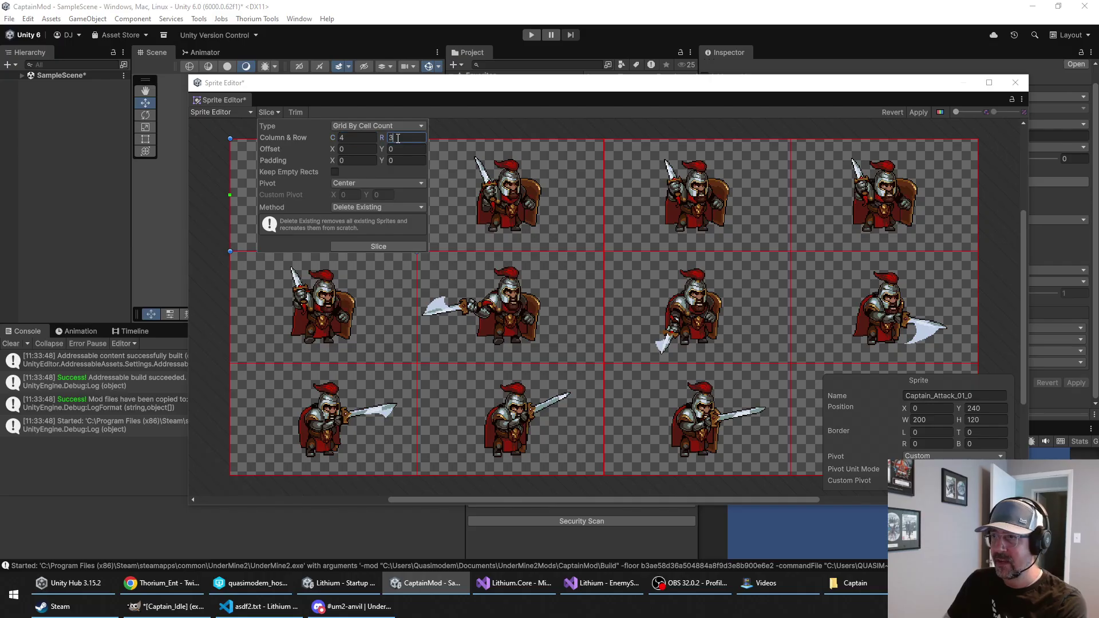
Step: Give the slices a custom pivot of X 0.5 and Y 0.3, then slice Captain_Attack_01 and apply it
left_click(352, 183)
left_click(361, 309)
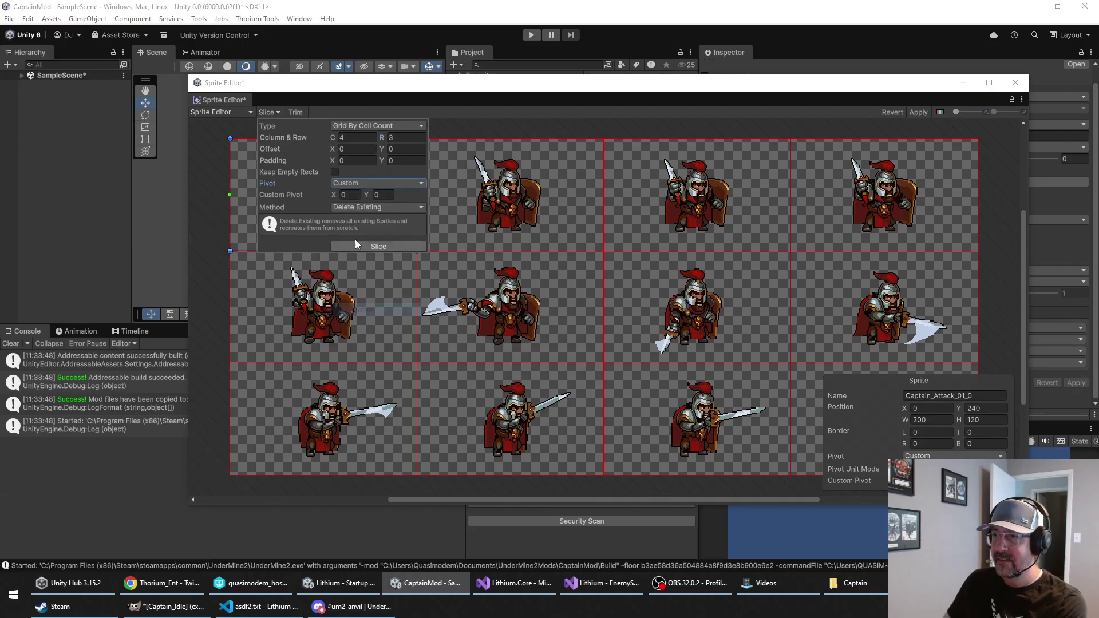
left_click(355, 194)
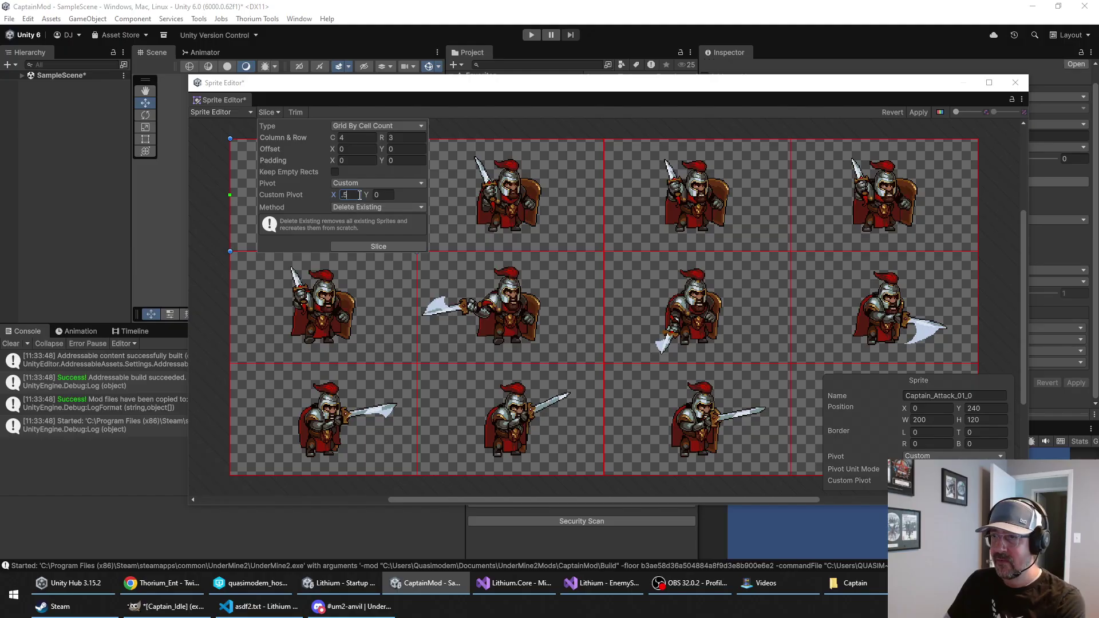
type(".5")
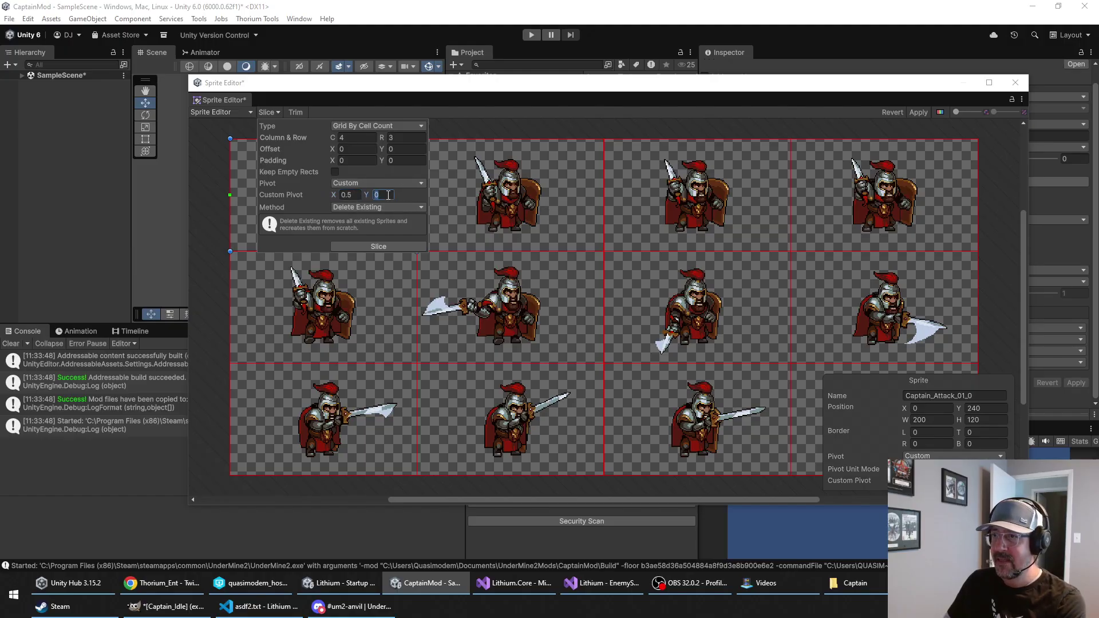
left_click(383, 196)
type(".3")
left_click(376, 245)
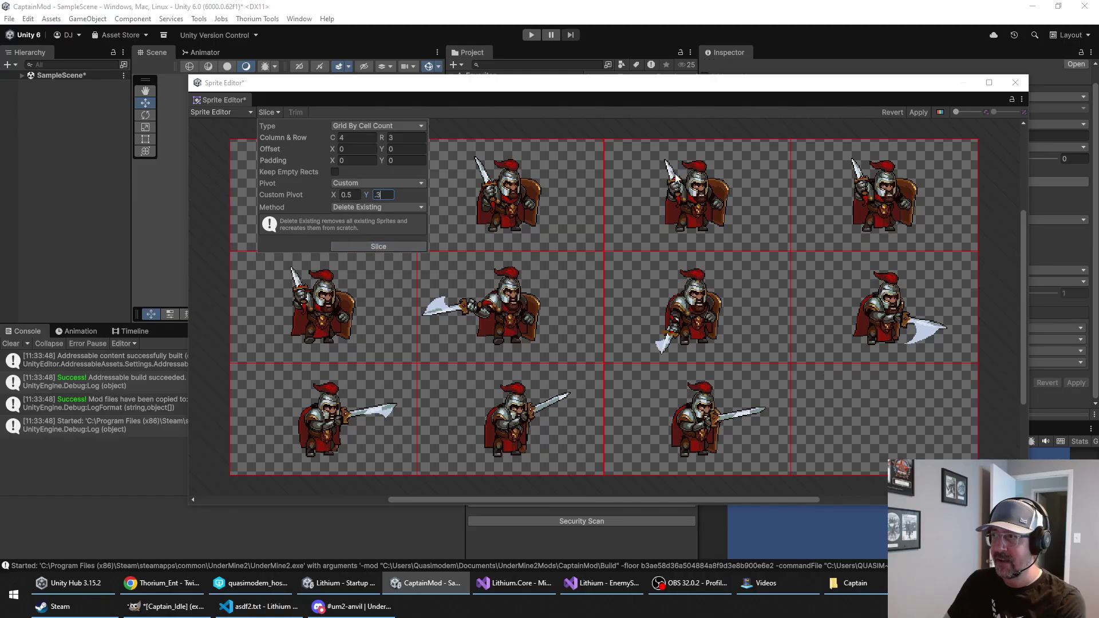
left_click(918, 112)
left_click(404, 188)
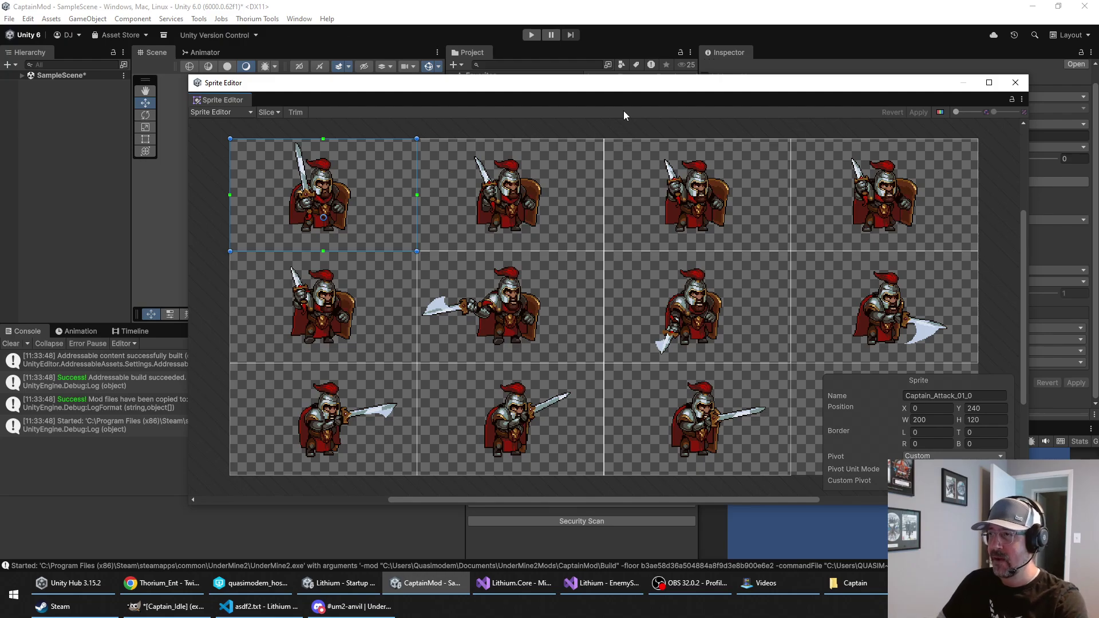
Step: Reslice Captain_Attack_02 into 5 columns and 1 row with the same custom pivot and apply the changes
left_click_drag(719, 85, 587, 182)
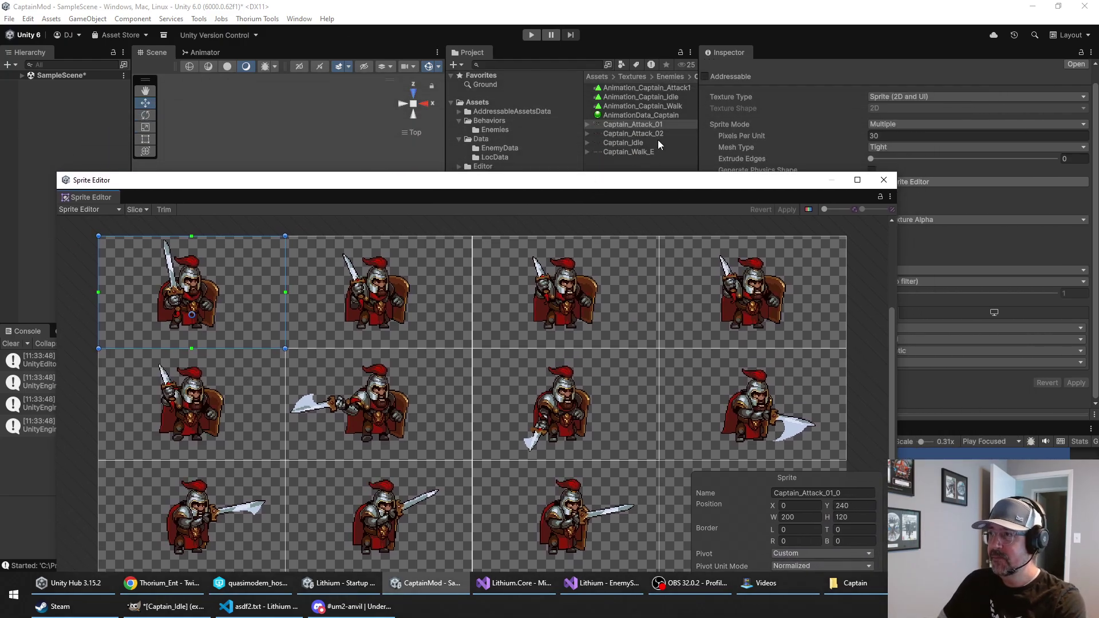
left_click(658, 134)
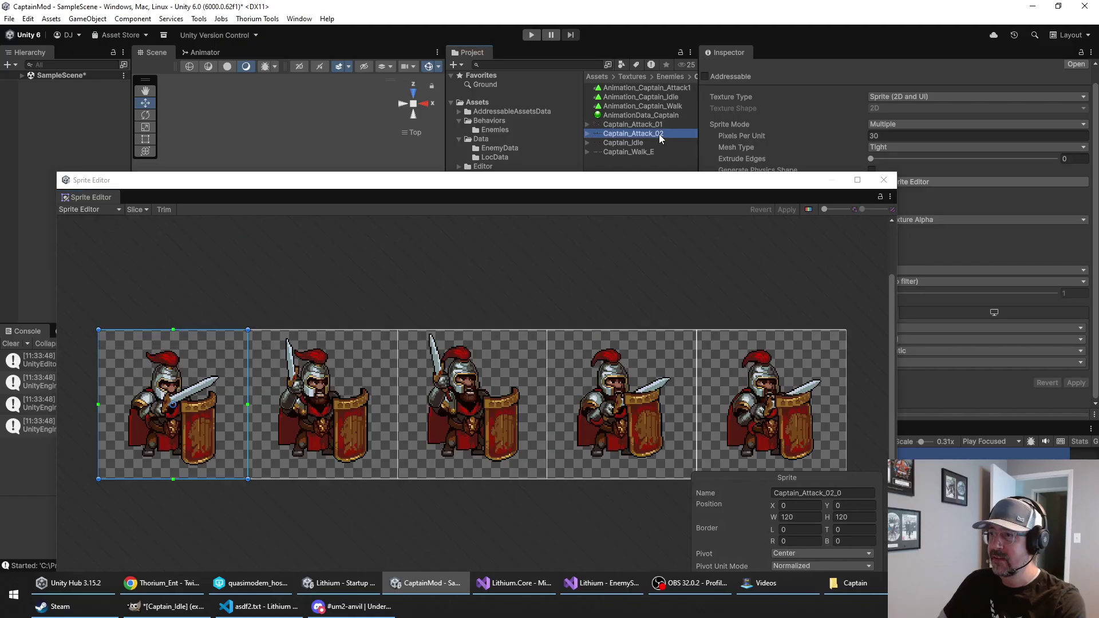
left_click(142, 210)
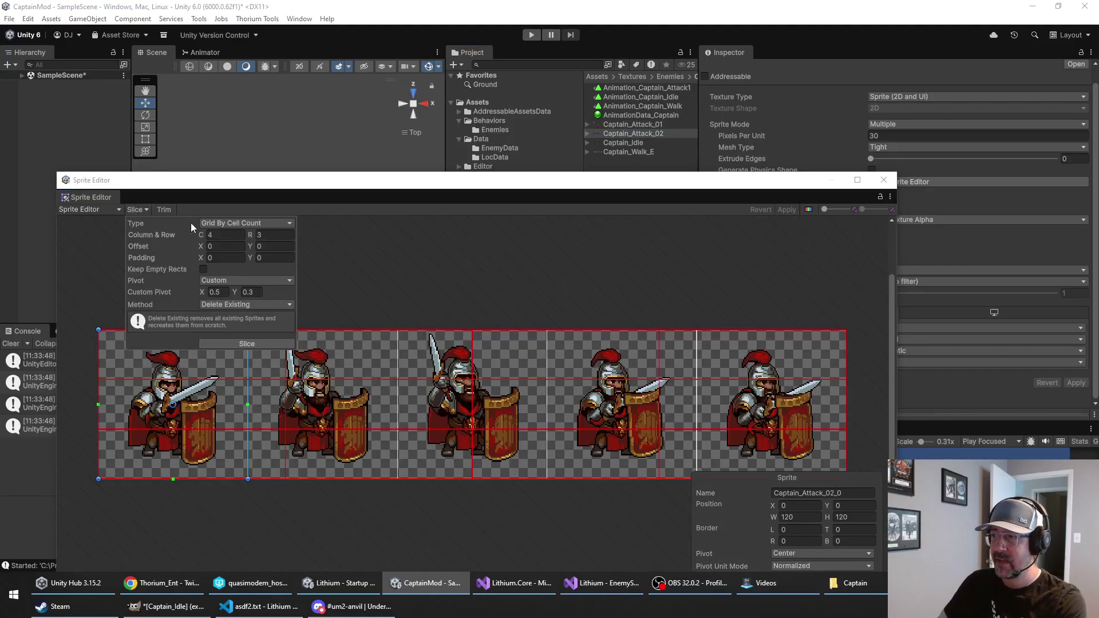
left_click(220, 235)
type("5")
left_click(275, 235)
type("1")
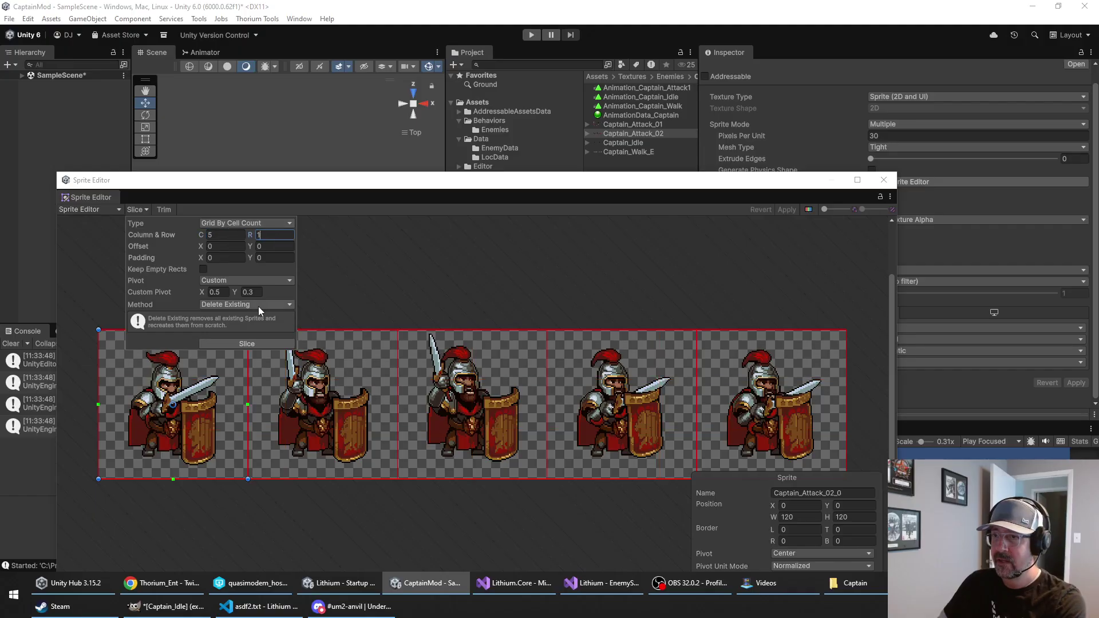
left_click(240, 343)
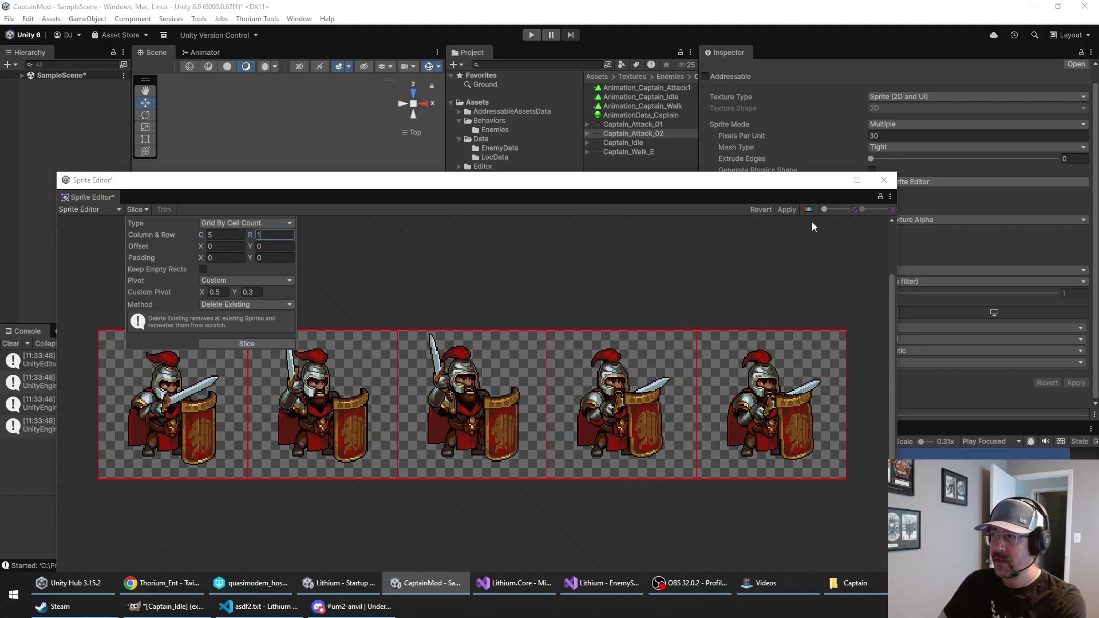
left_click(779, 210)
Step: Reslice Captain_Idle into 9 columns and 1 row with the same custom pivot and apply the changes
left_click(635, 143)
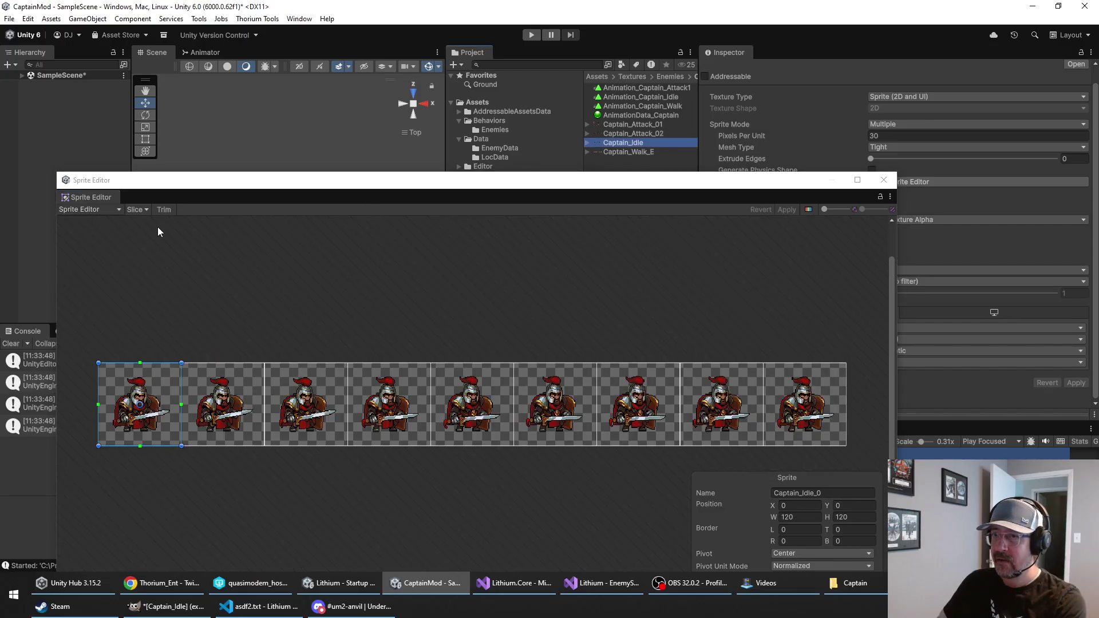
left_click(136, 210)
type("9")
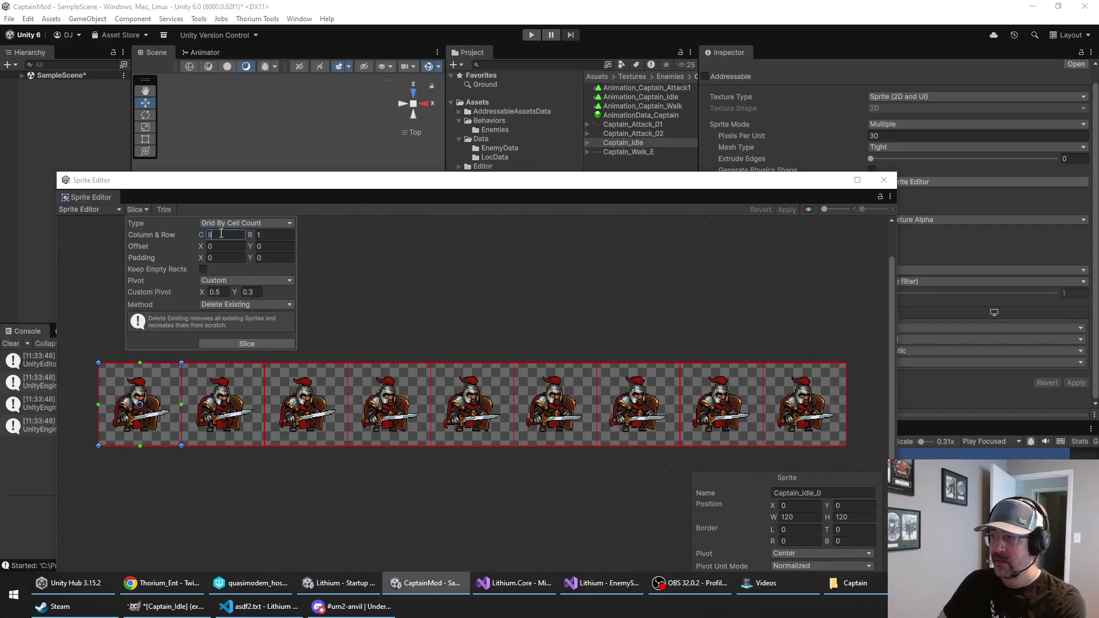
left_click(235, 344)
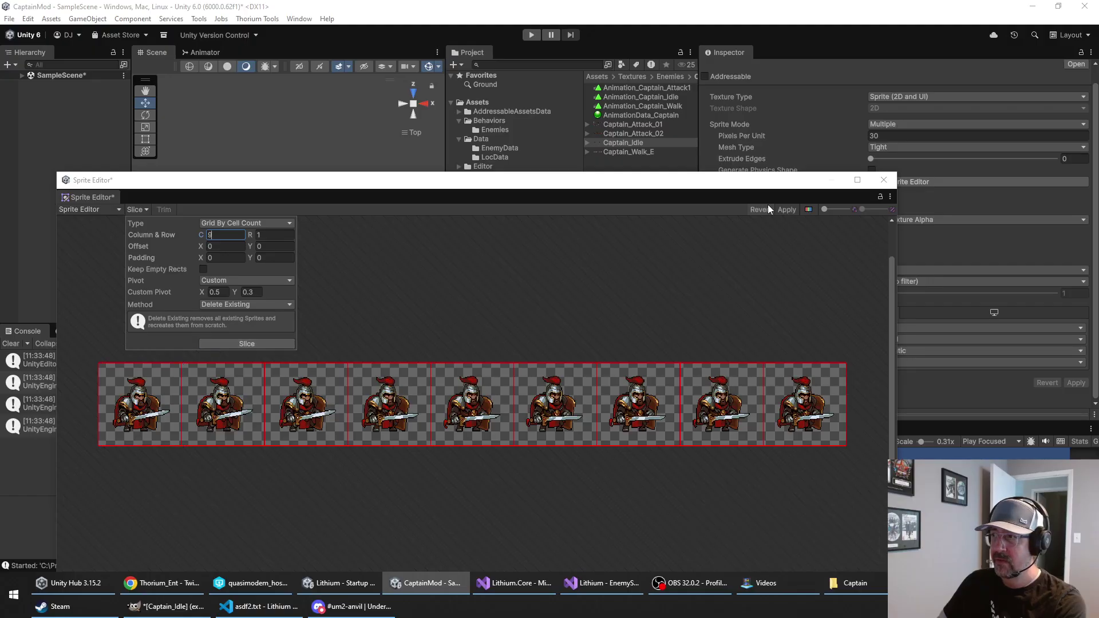
left_click(782, 210)
Step: Reslice Captain_Walk_E into 6 columns and 1 row with the same custom pivot, apply it and close the Sprite Editor
left_click(625, 153)
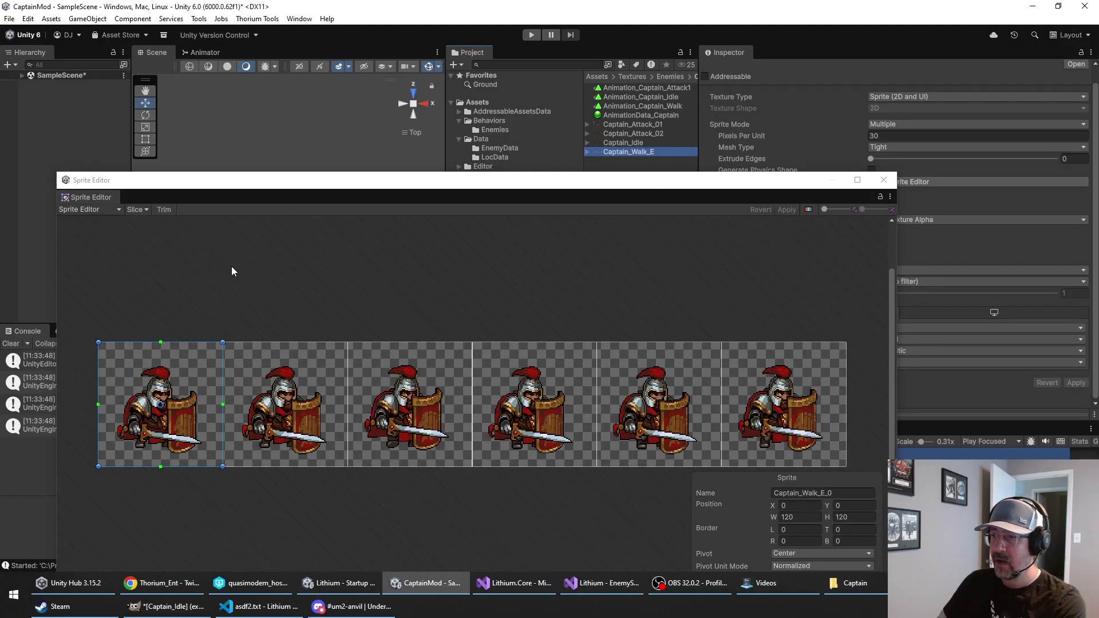
left_click(143, 210)
left_click(226, 235)
type("6")
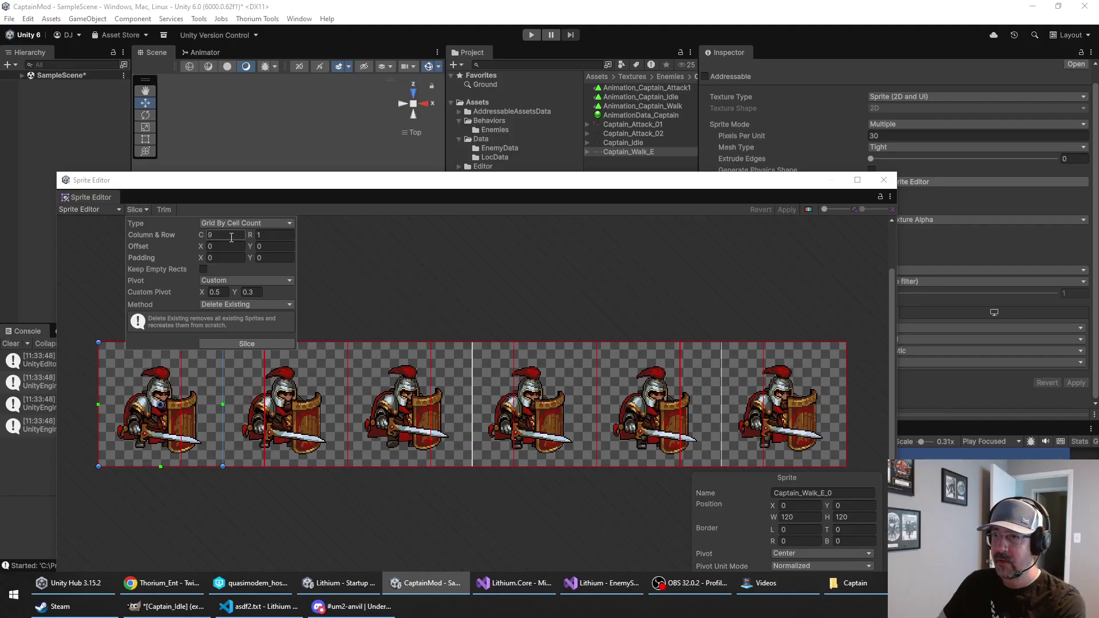
left_click(245, 343)
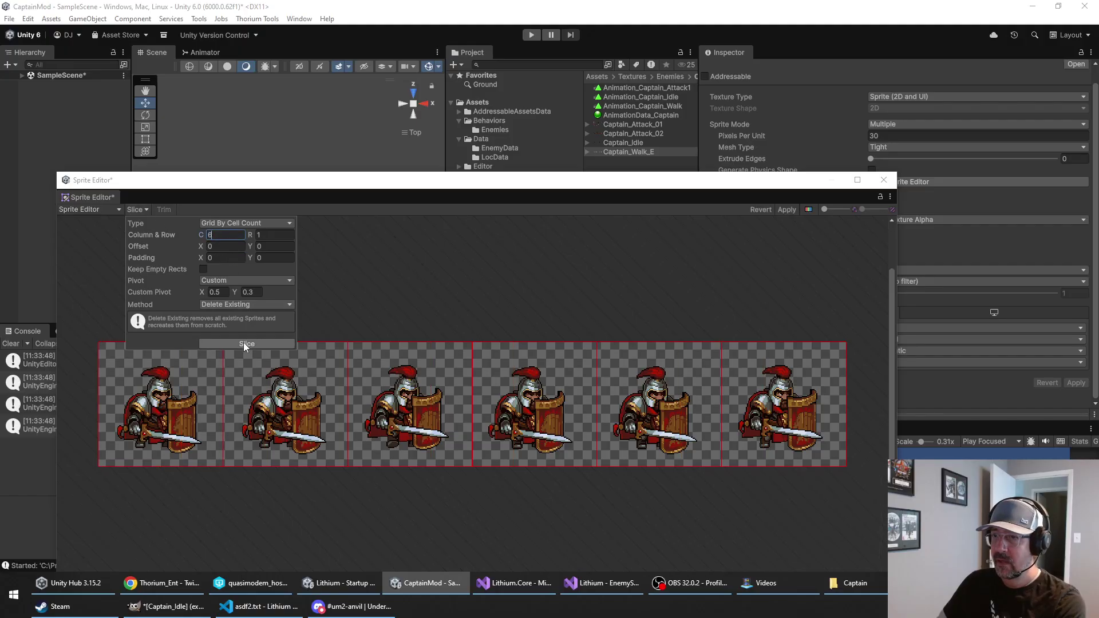
left_click(784, 210)
left_click(882, 180)
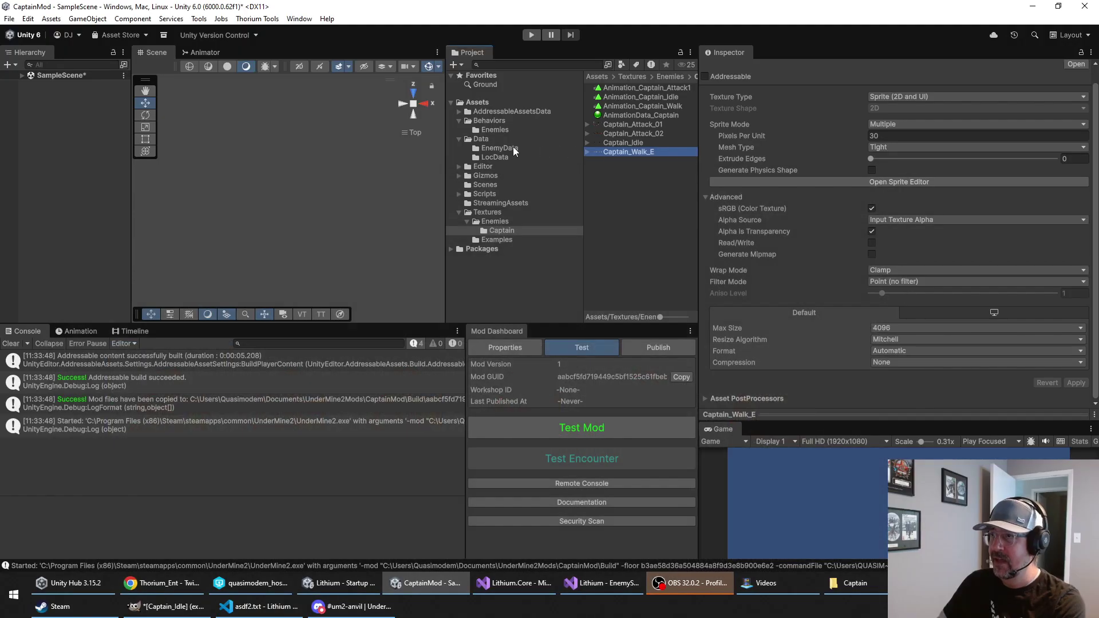
Step: Check the pivots of the individual sprite slices of Captain_Attack_01 in the Captain textures folder, then collapse the slices again
left_click(485, 147)
left_click(636, 89)
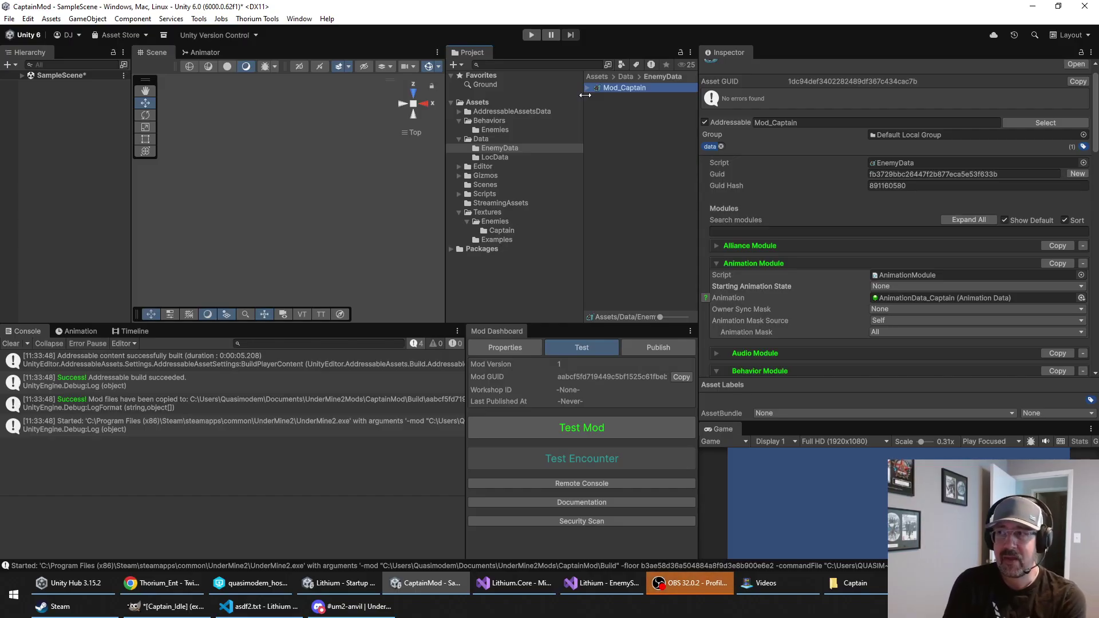
left_click(510, 230)
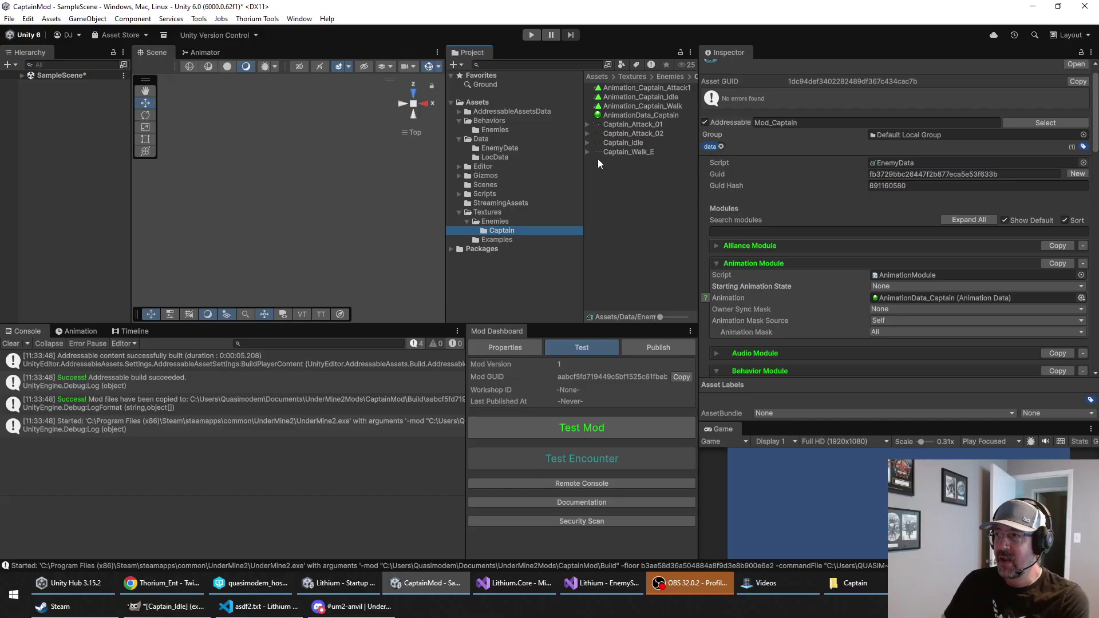
left_click(632, 124)
left_click(586, 126)
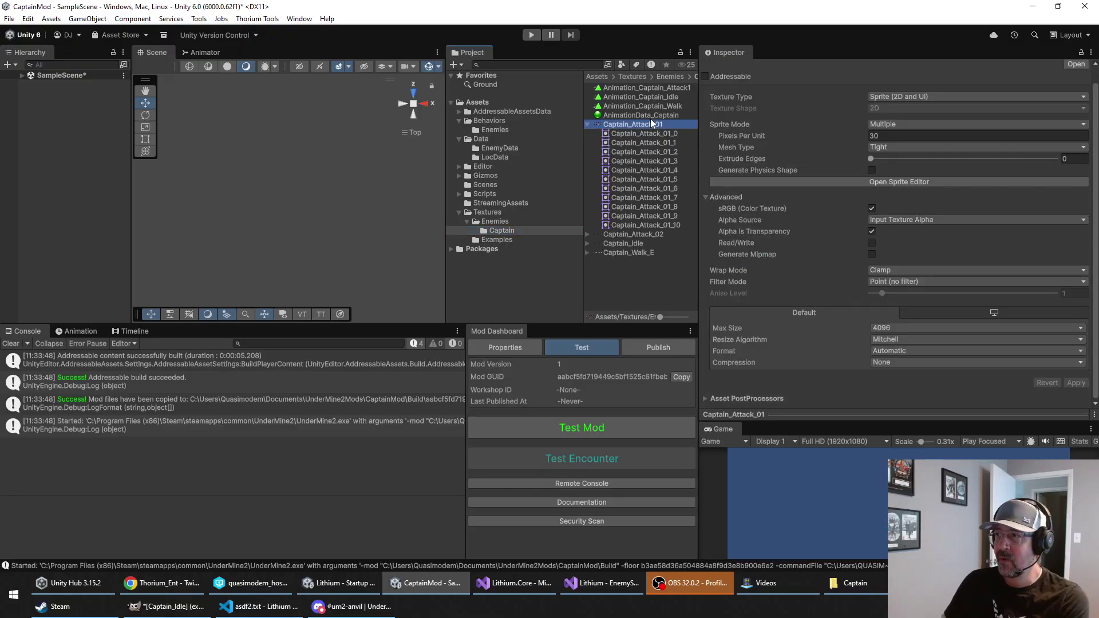
key("Down")
key("Down")
key("Down")
key("Down")
key("Down")
key("Down")
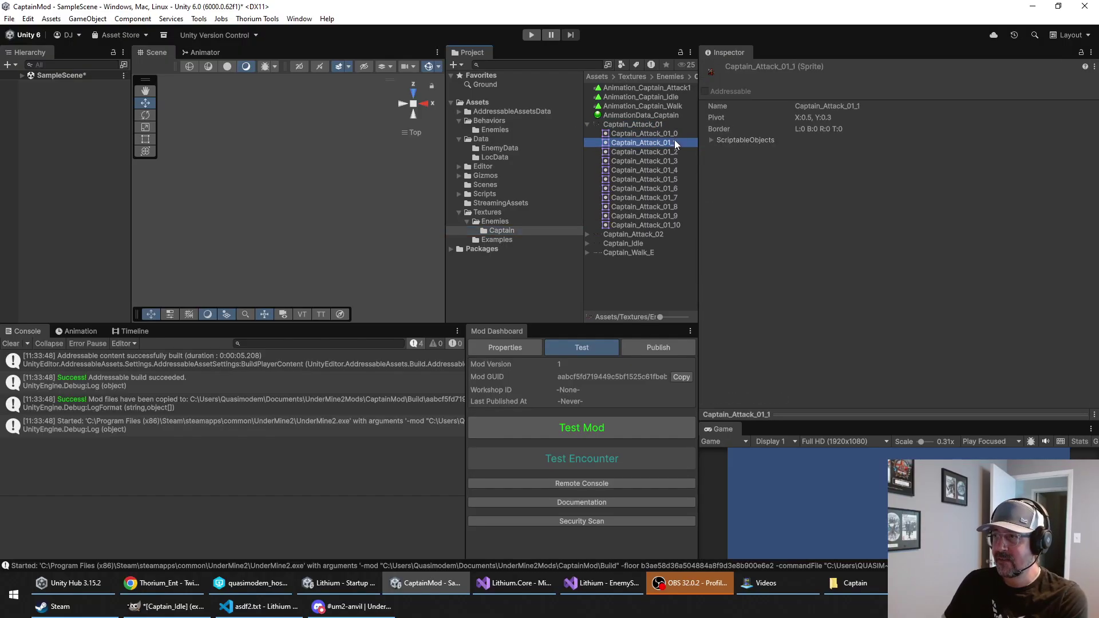
key("Up")
key("Up")
key("Up")
key("Up")
key("Up")
key("Up")
key("Up")
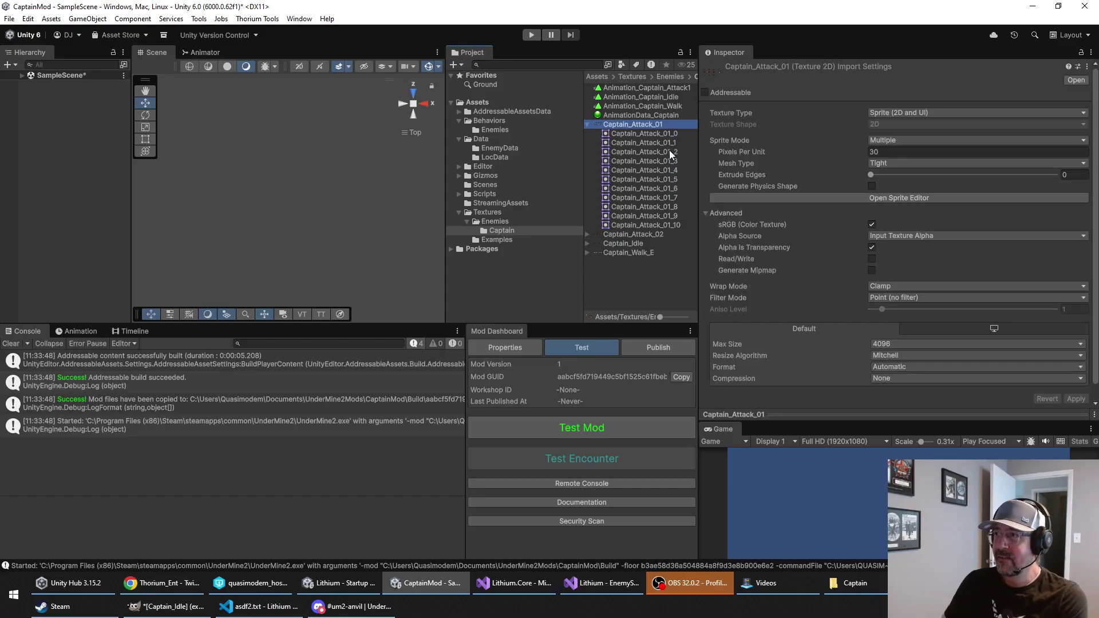
key("Down")
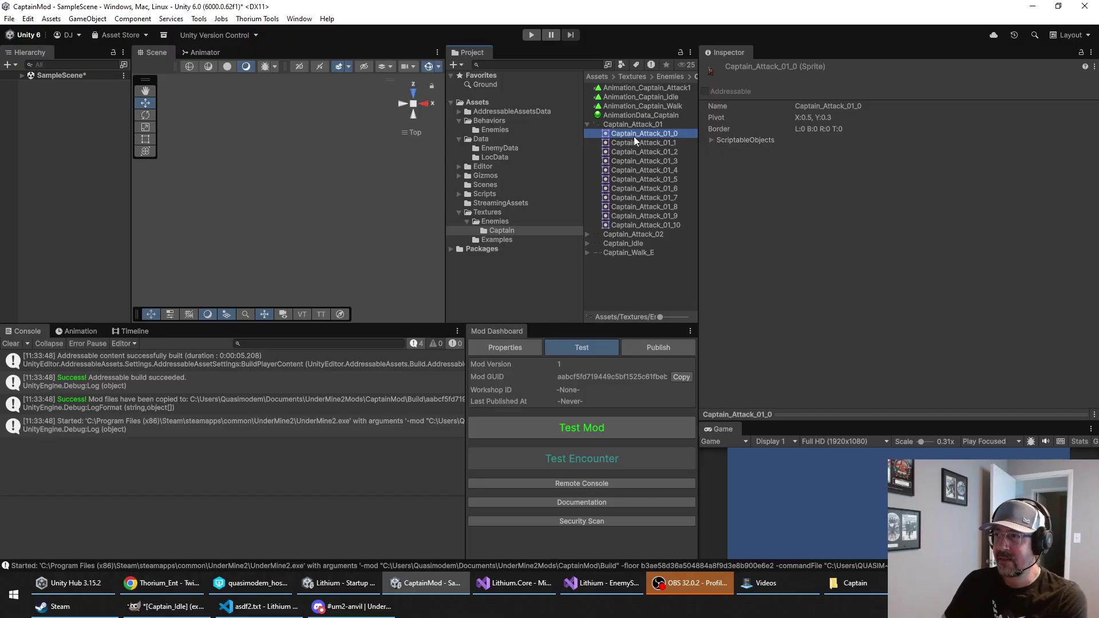
key("Up")
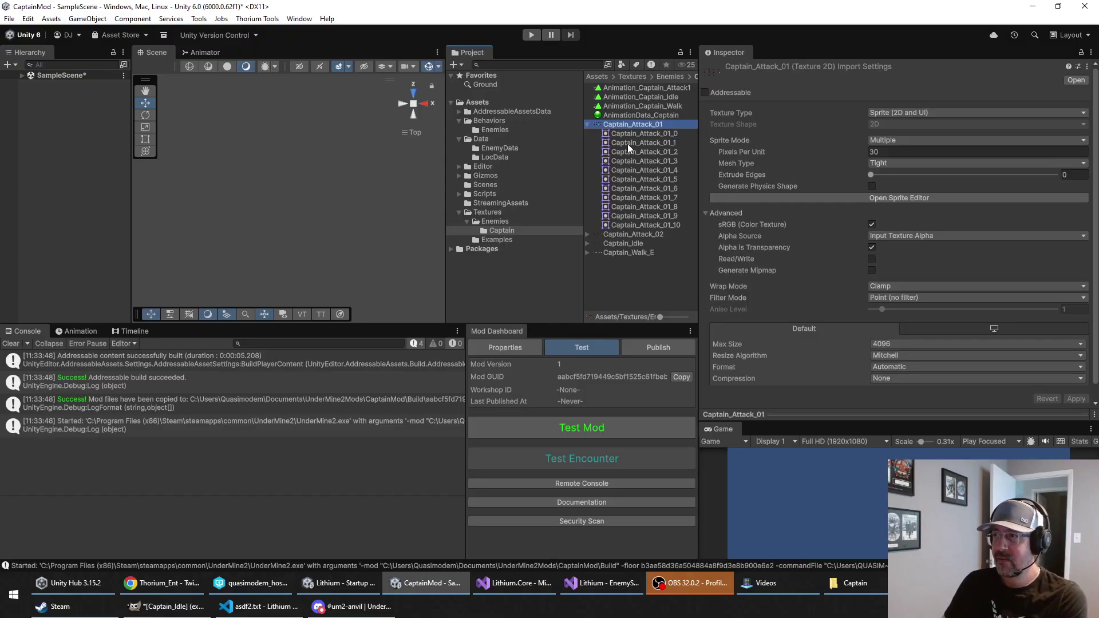
key("Left")
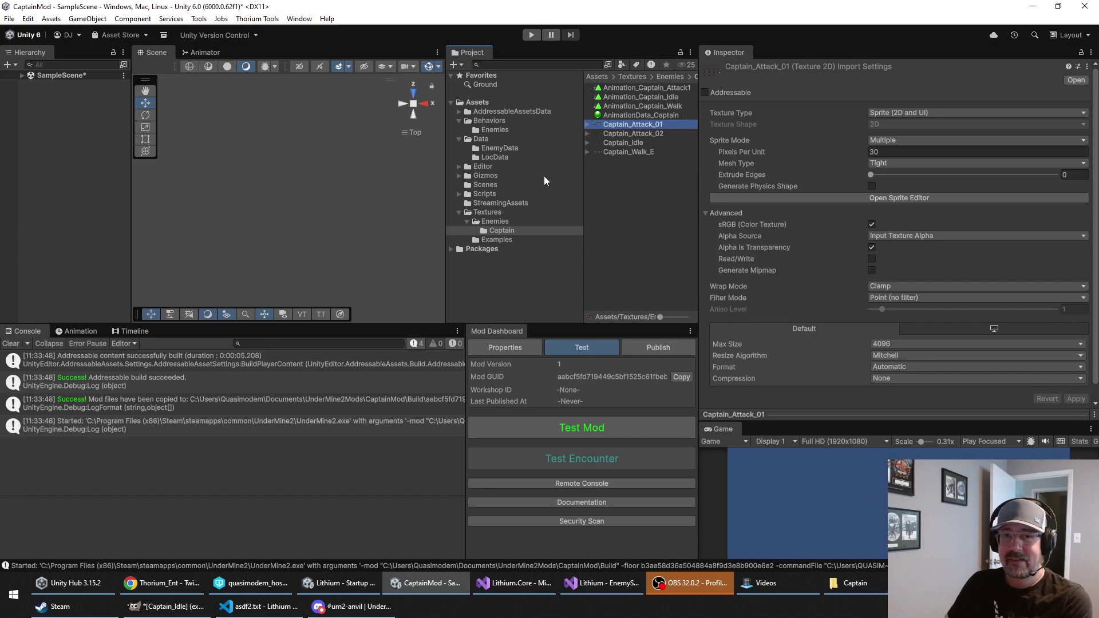
Step: Open the Mod_Captain enemy's shadow for editing from its Shadow Module and inspect the helper's preview and shadow objects
left_click(497, 130)
left_click(498, 157)
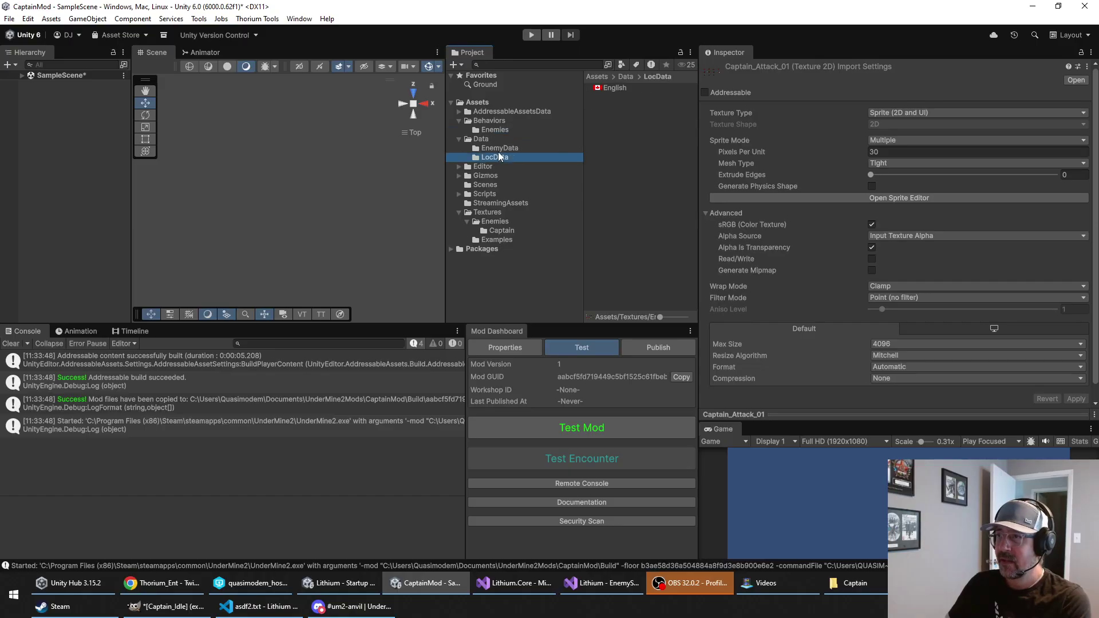
left_click(499, 148)
left_click(629, 88)
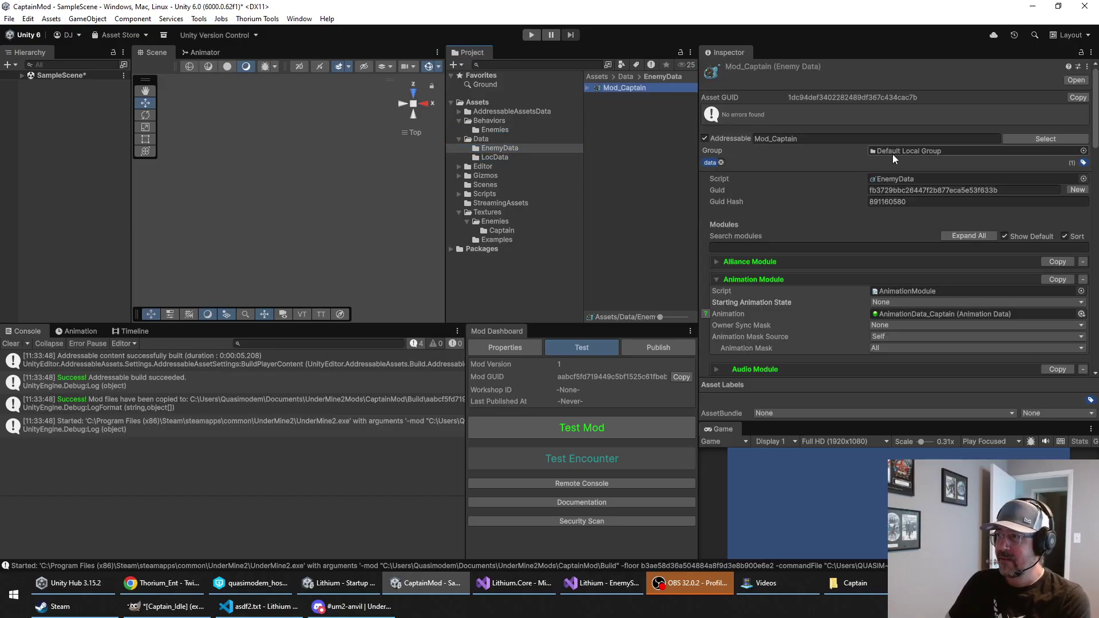
scroll(891, 153, "down", 15)
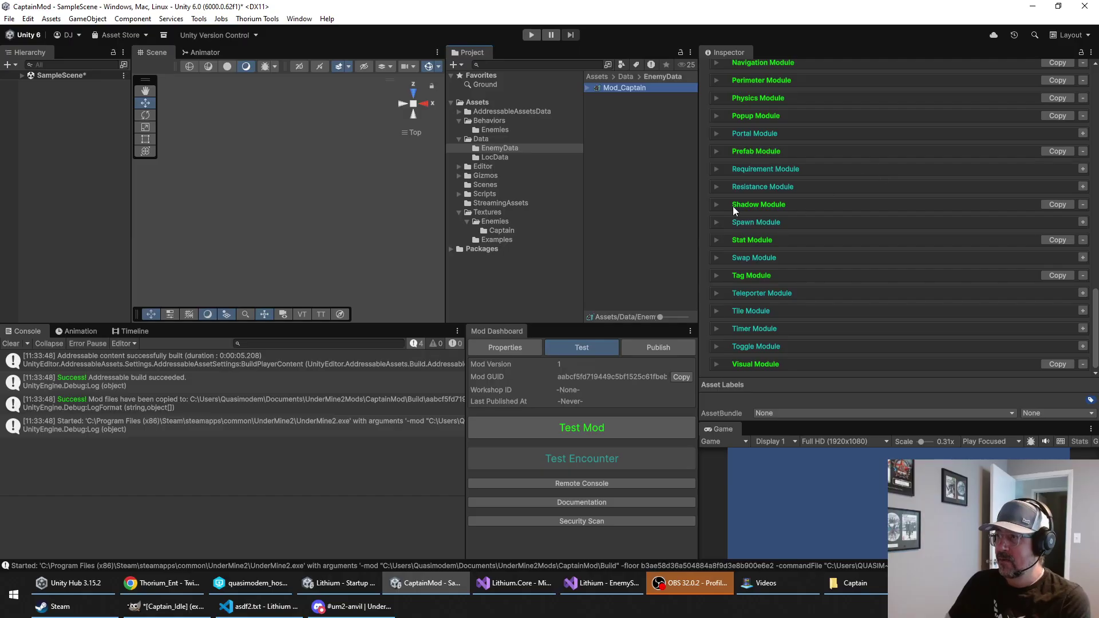
left_click(716, 205)
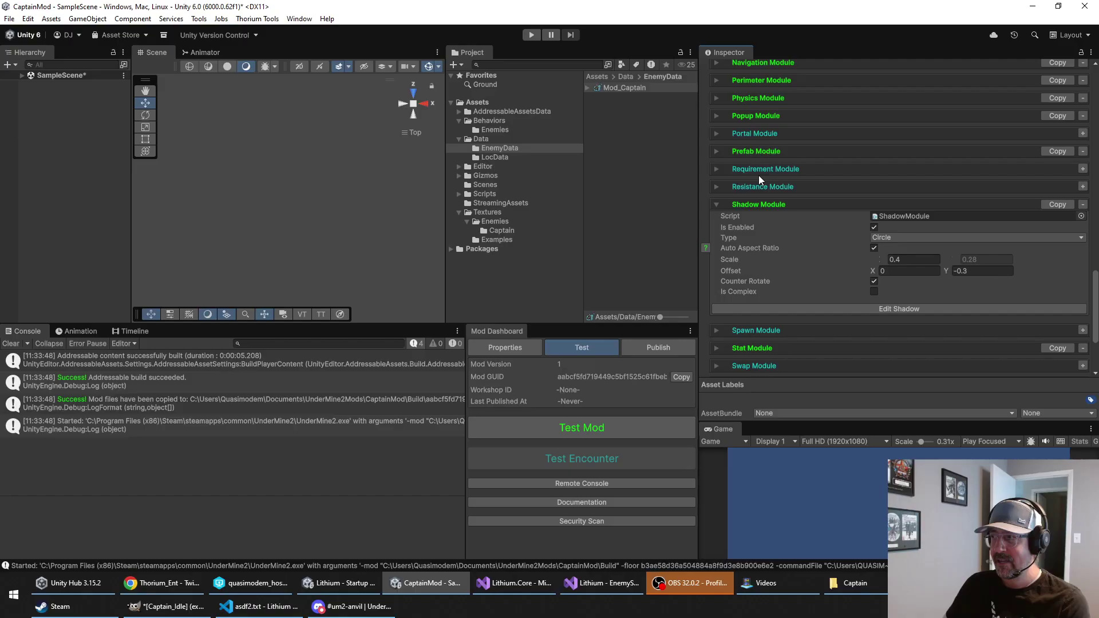
left_click(909, 307)
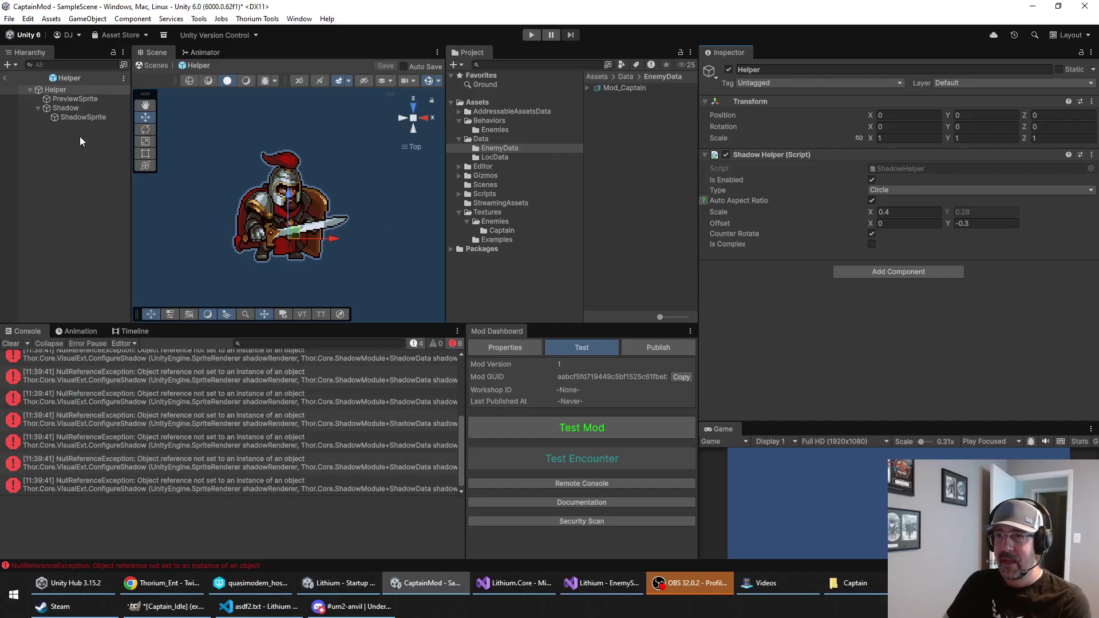
left_click(76, 117)
left_click(73, 108)
left_click(75, 99)
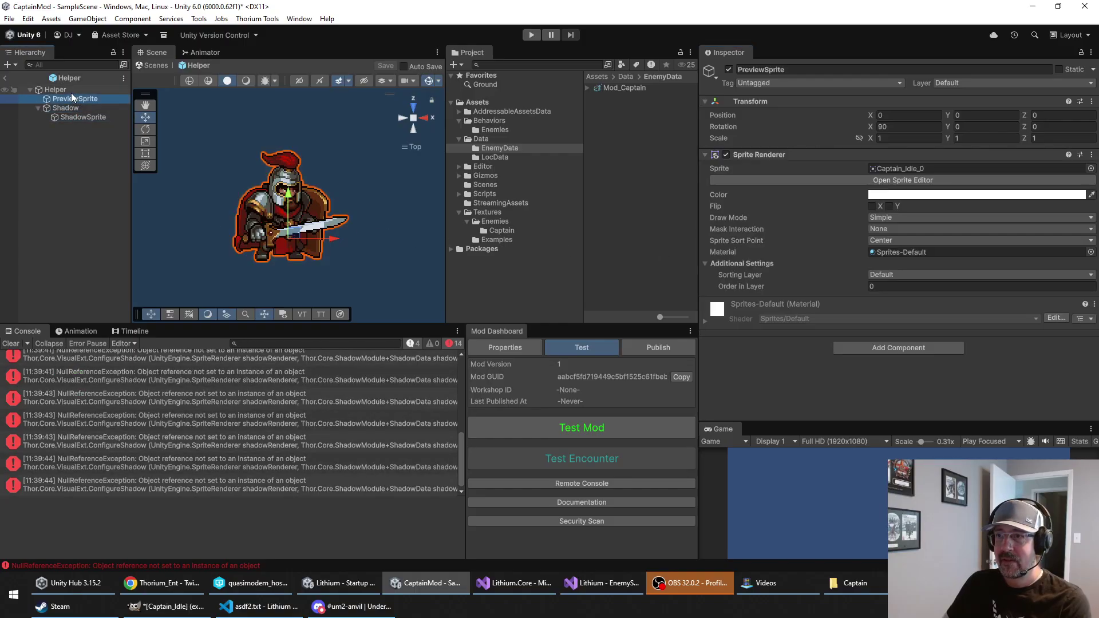
left_click(57, 90)
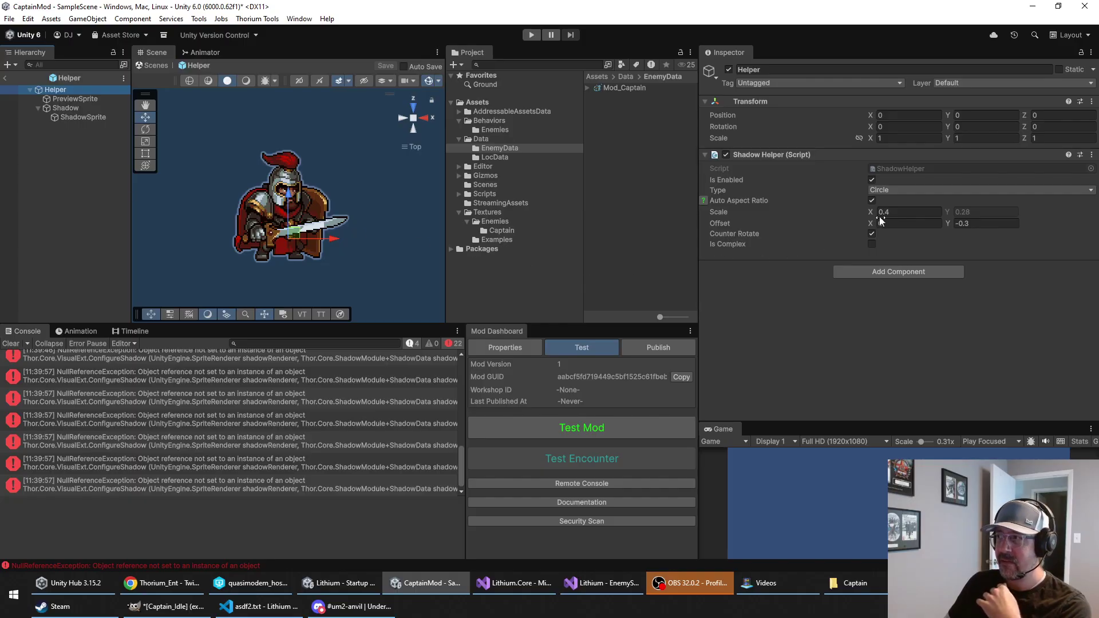
left_click(984, 224)
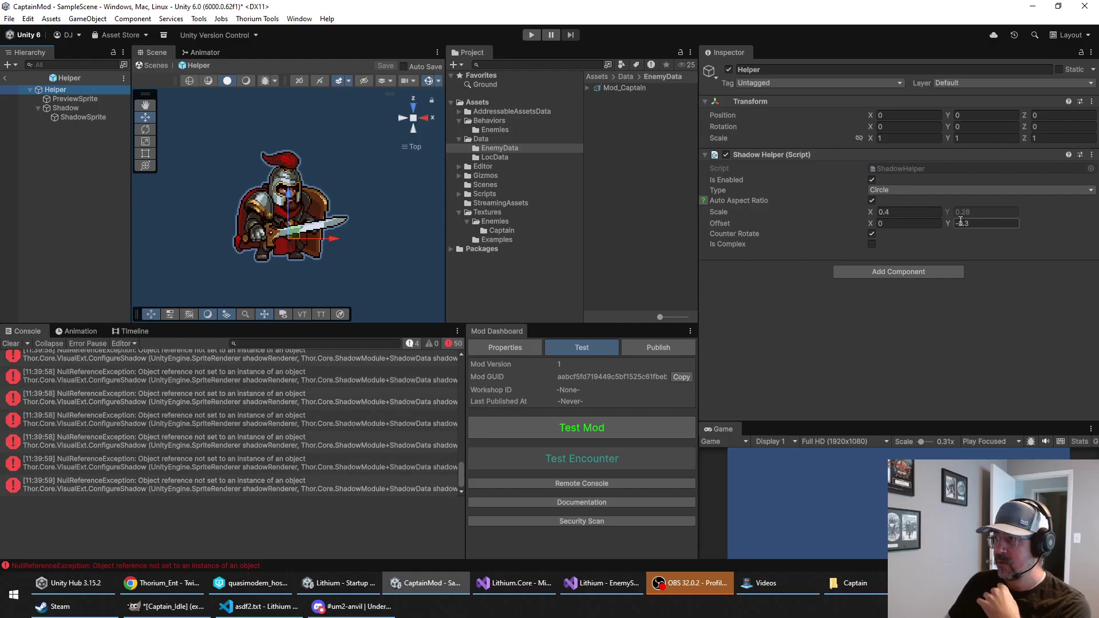
type("2.36")
key("ctrl+z")
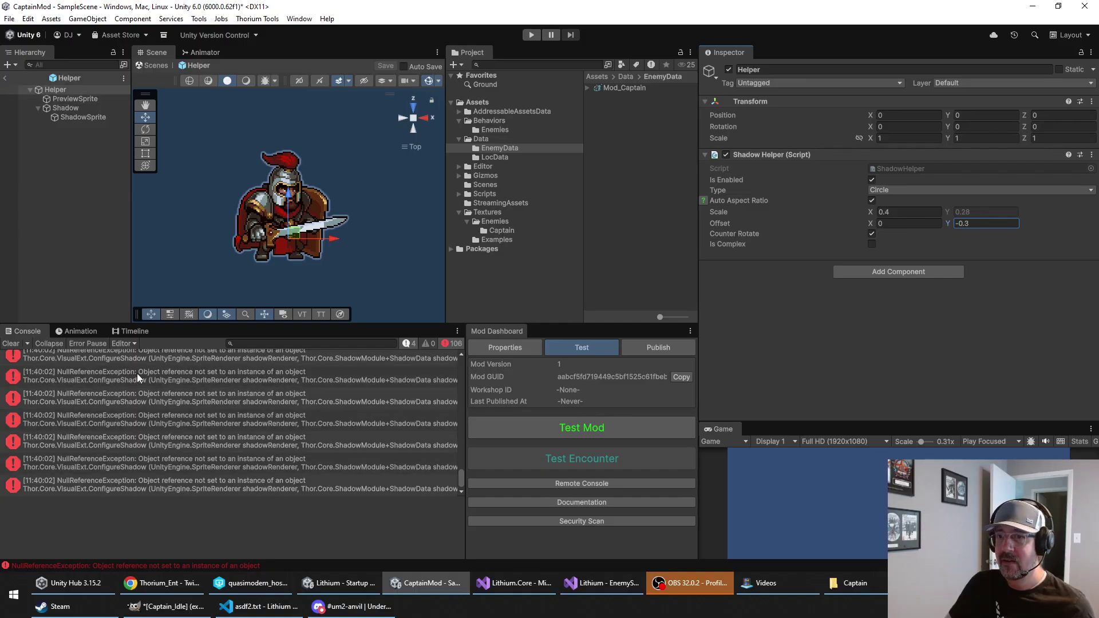
Step: Clear the console messages and leave the shadow helper to return to SampleScene
left_click(14, 345)
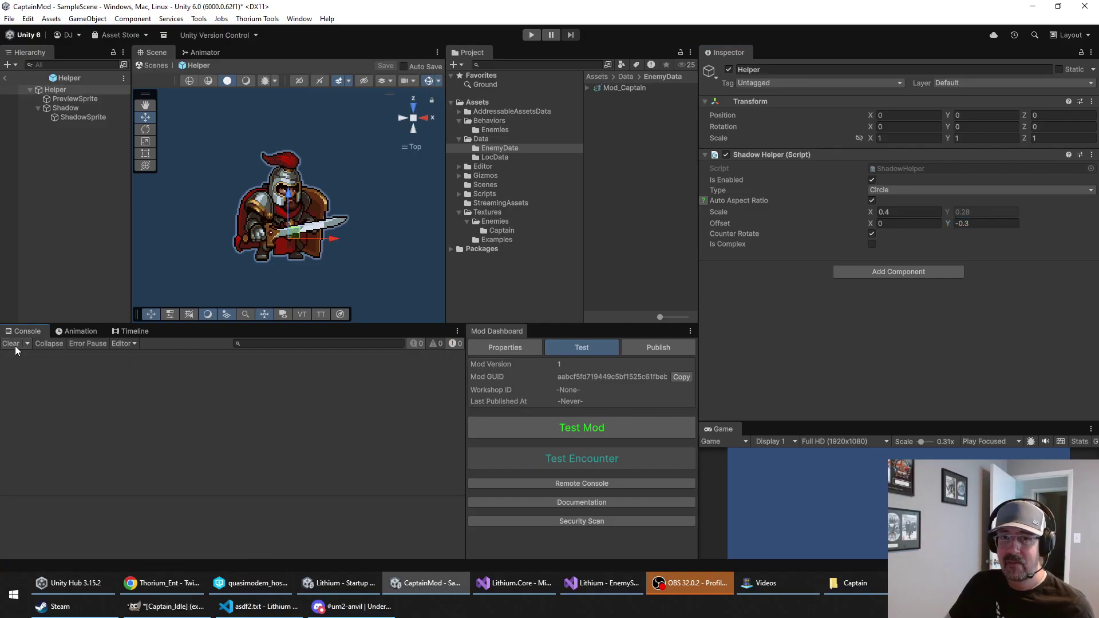
left_click(8, 87)
left_click(5, 80)
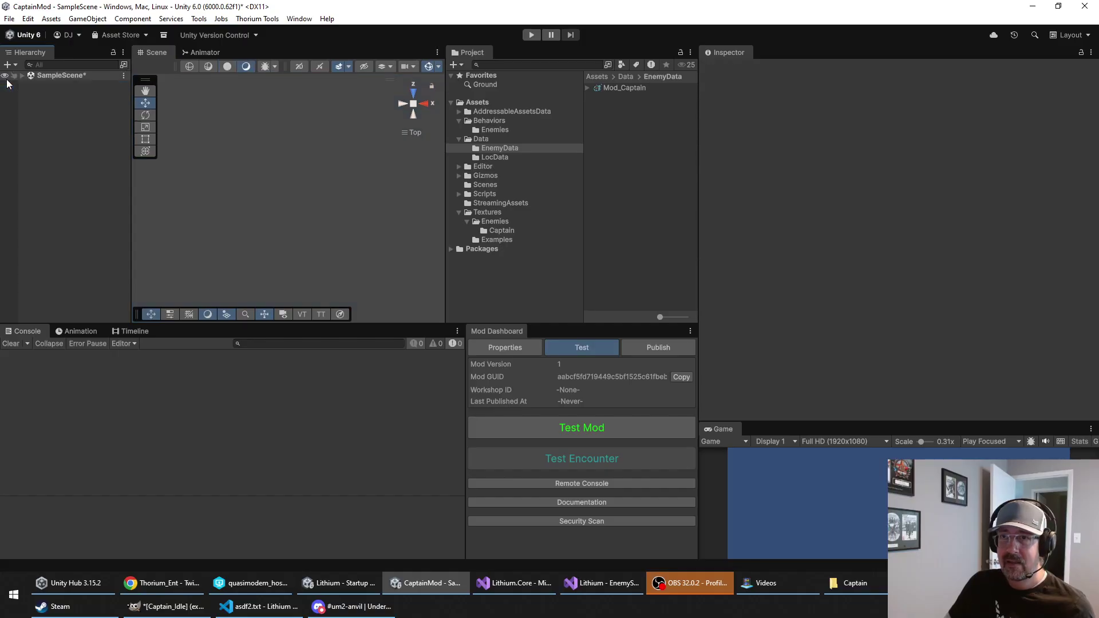
Step: Set the shadow scale to 0.6 and the shadow's Y offset to -0.35 in Mod_Captain's Shadow Module
left_click(623, 87)
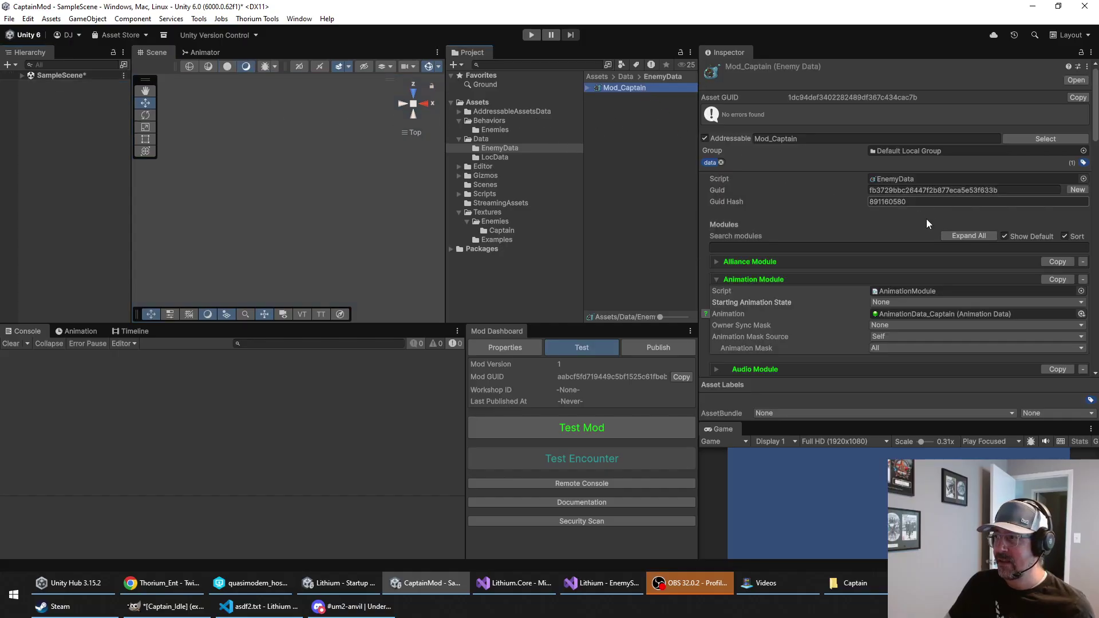
scroll(924, 217, "down", 10)
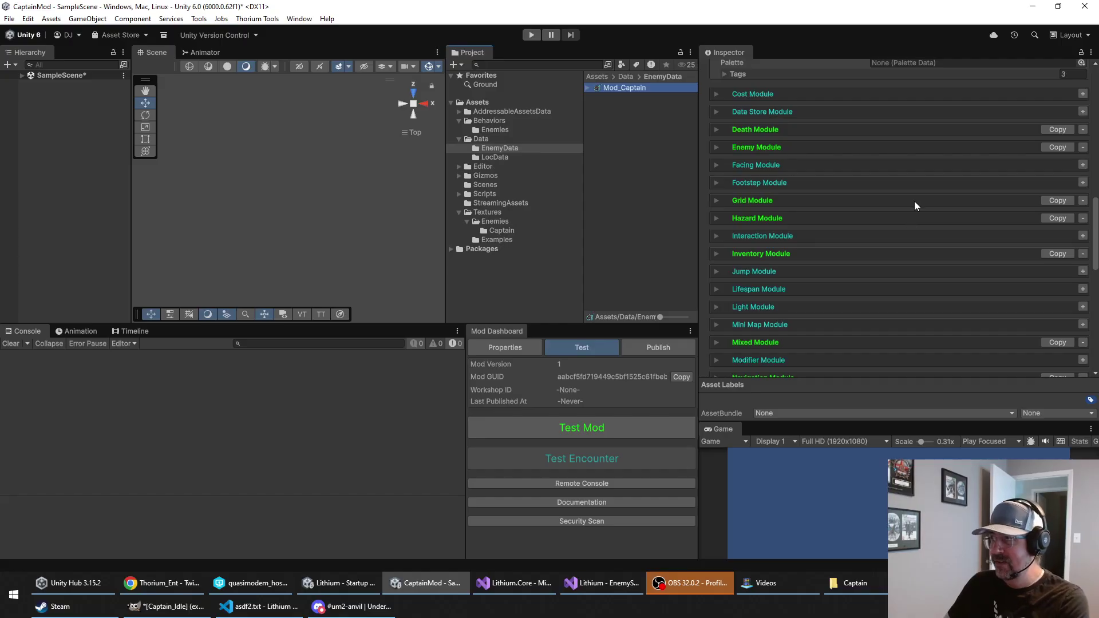
scroll(891, 200, "down", 10)
scroll(871, 221, "down", 4)
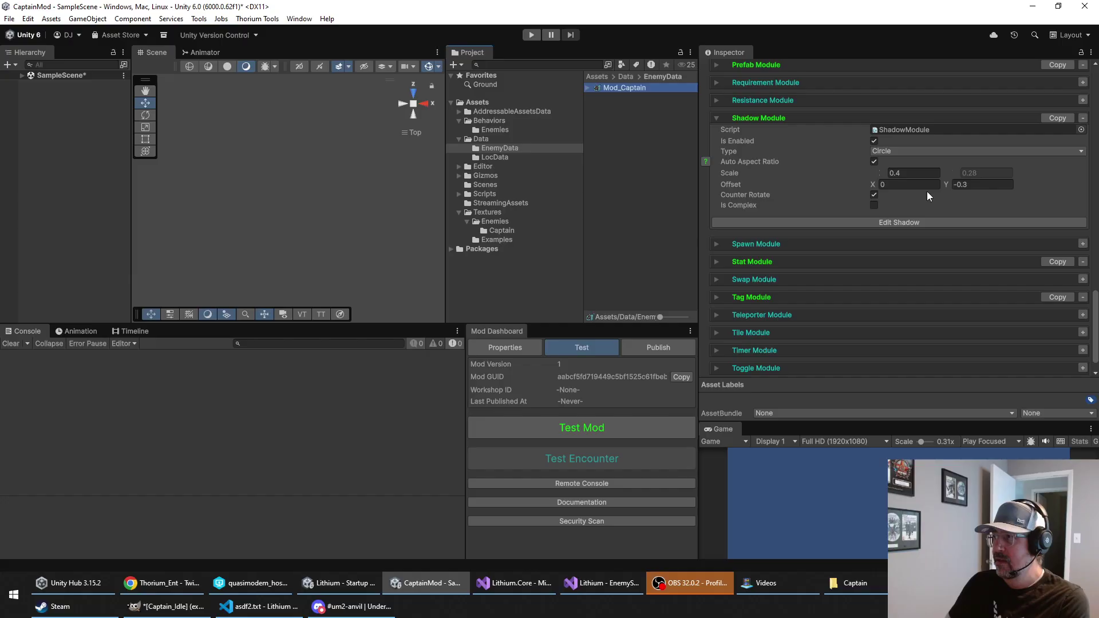
left_click(928, 174)
double_click(927, 173)
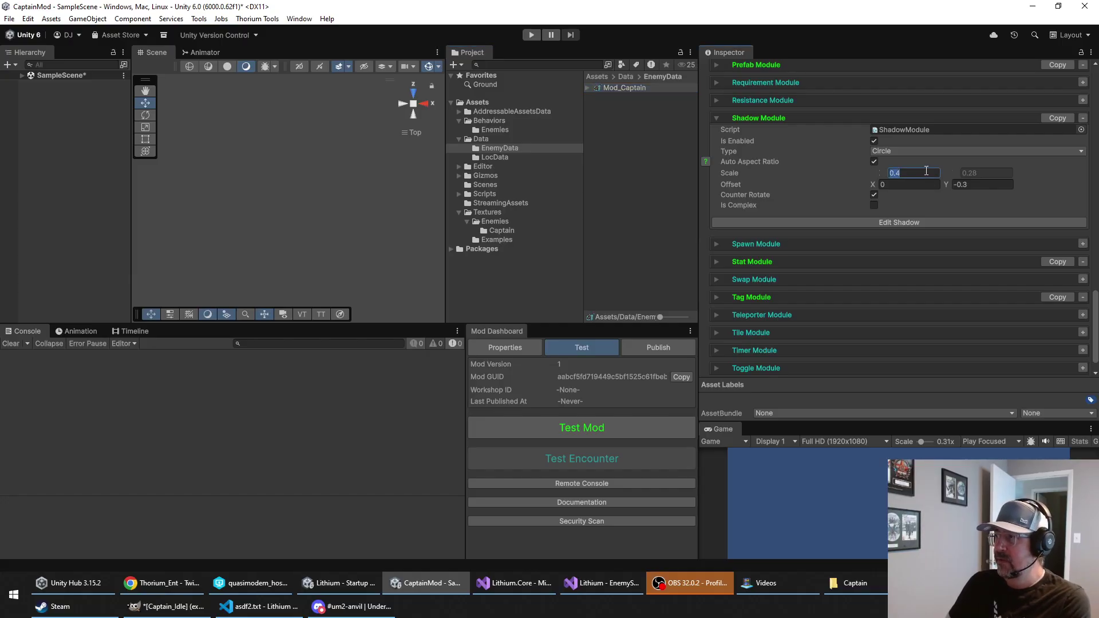
type("0.6")
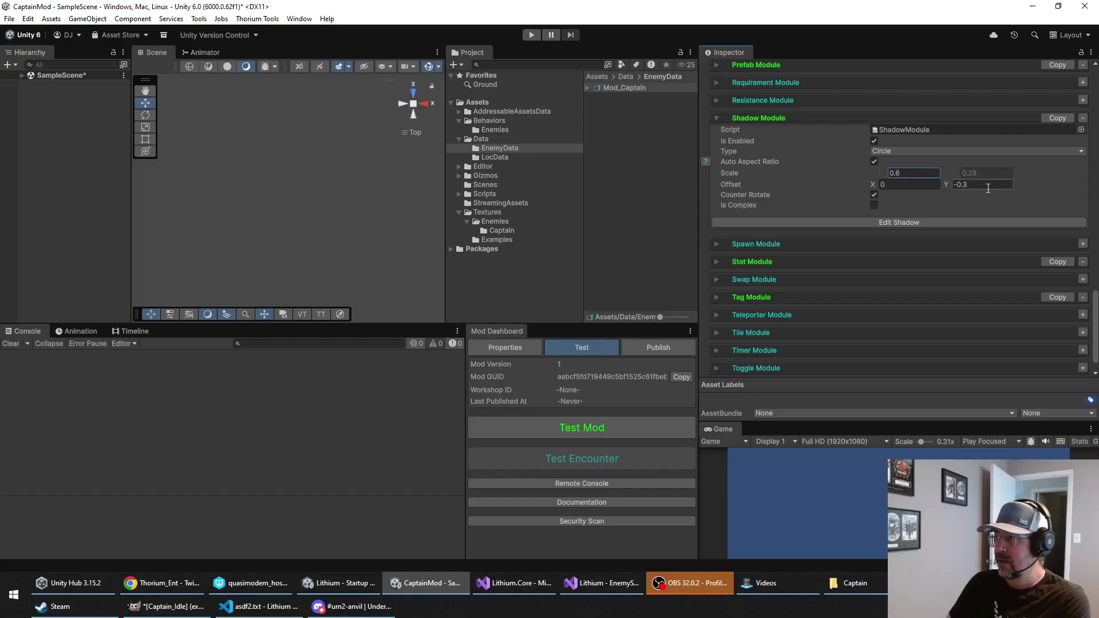
left_click(987, 185)
type("5")
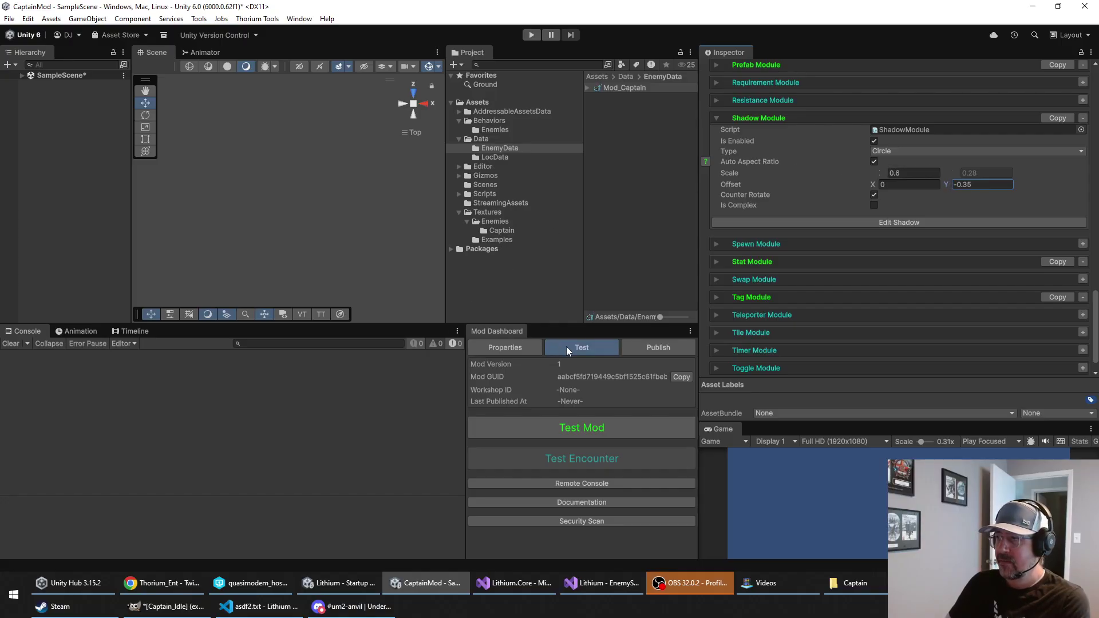
Step: Expand Mod_Captain's Stat Module, widen the inspector and examine the modifier operators available for the Speed stat
left_click(717, 261)
scroll(743, 241, "down", 3)
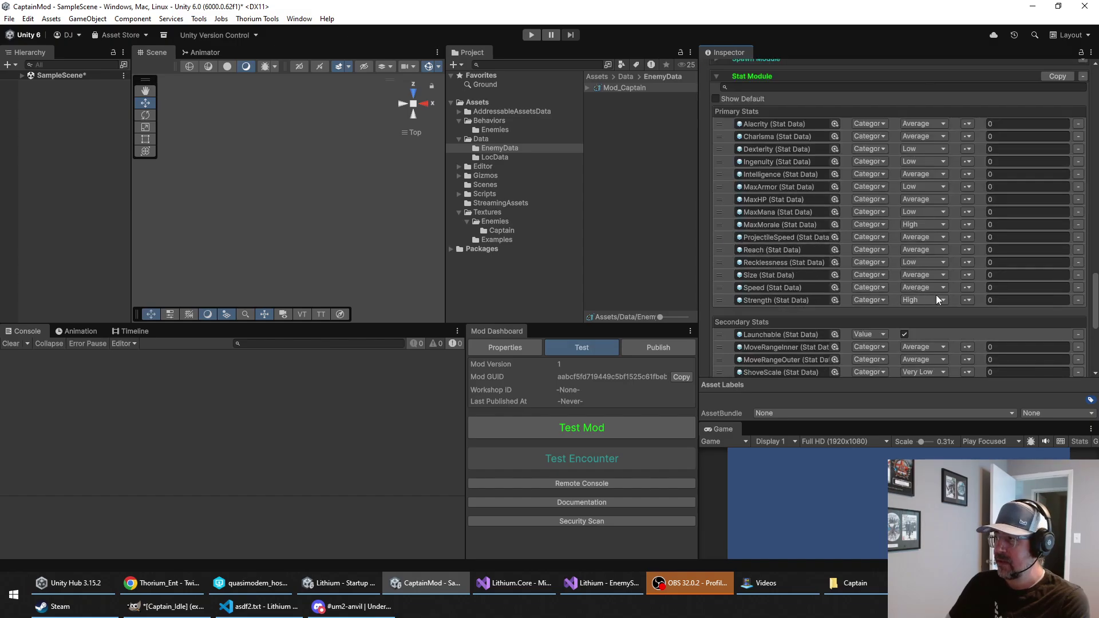
left_click_drag(697, 235, 640, 236)
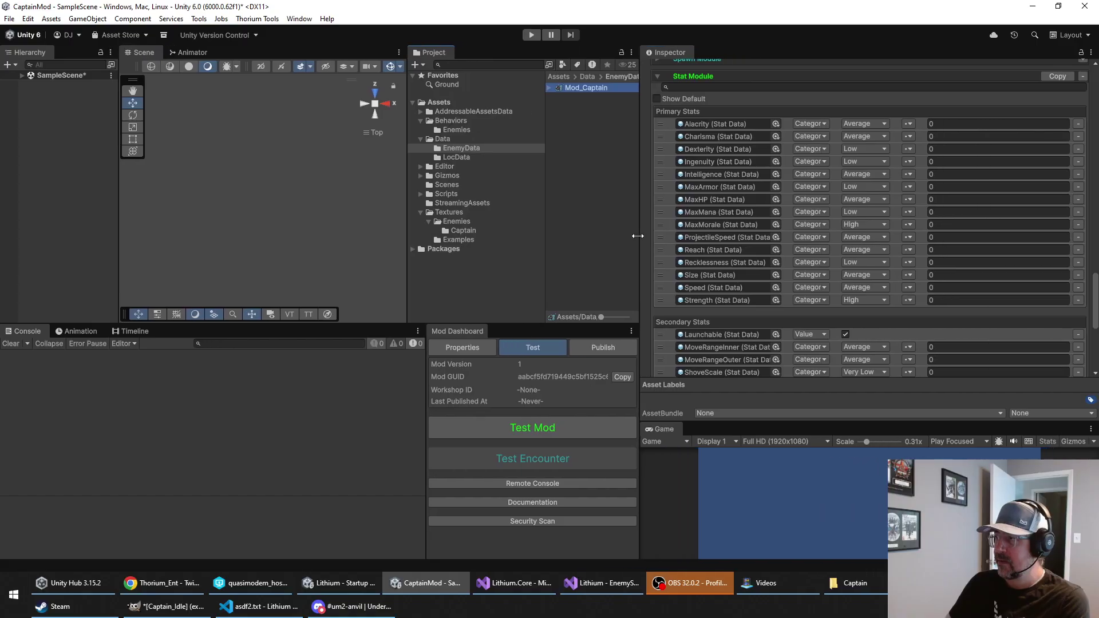
left_click(909, 288)
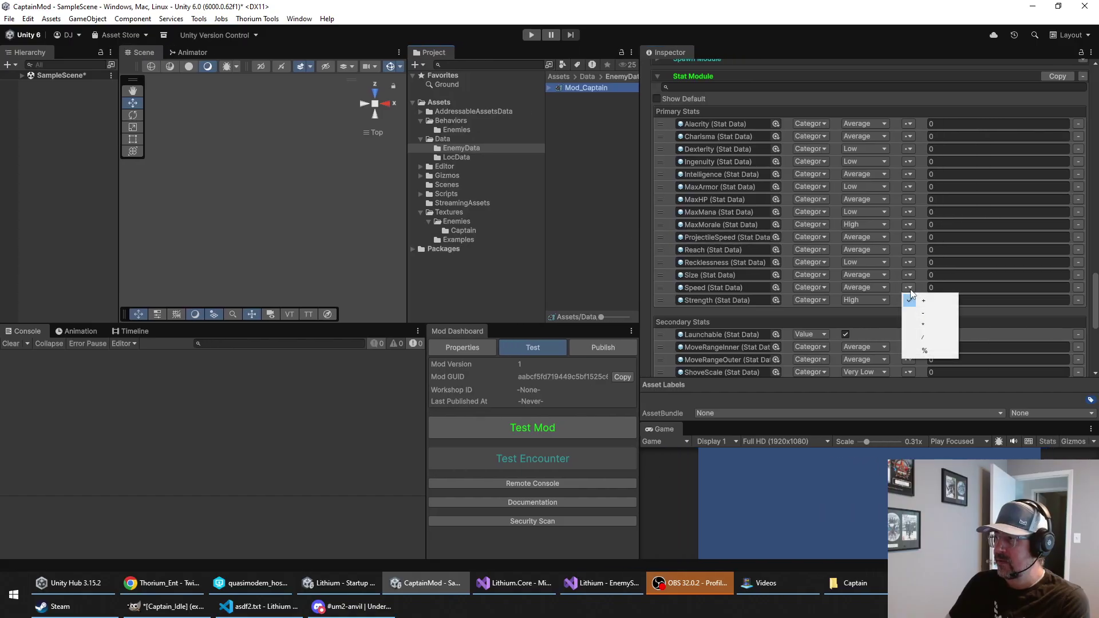
left_click(810, 5)
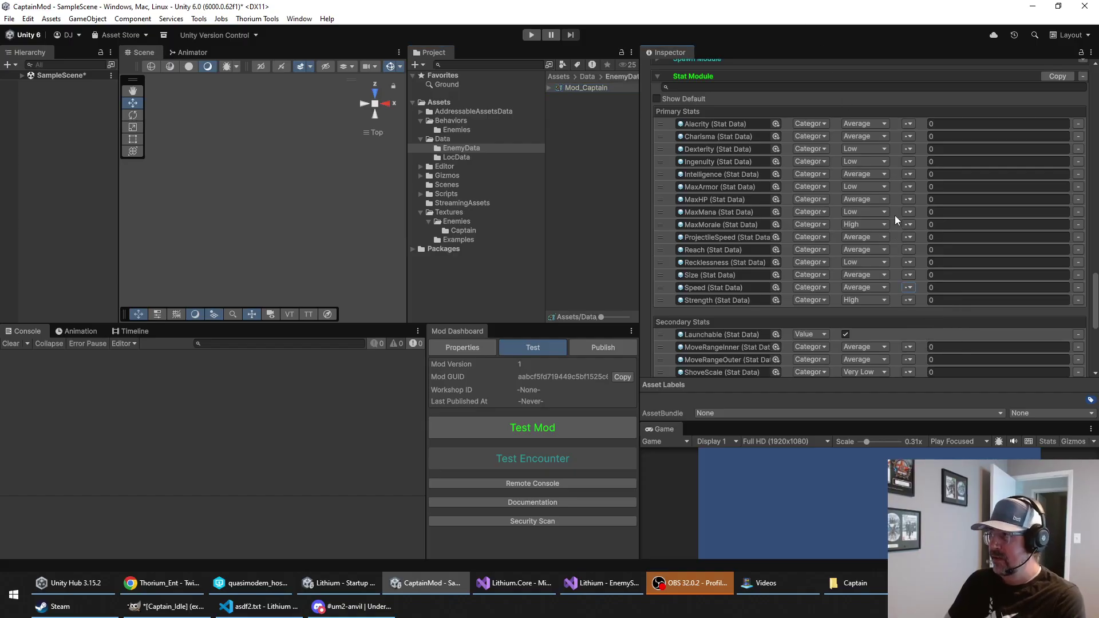
left_click(905, 289)
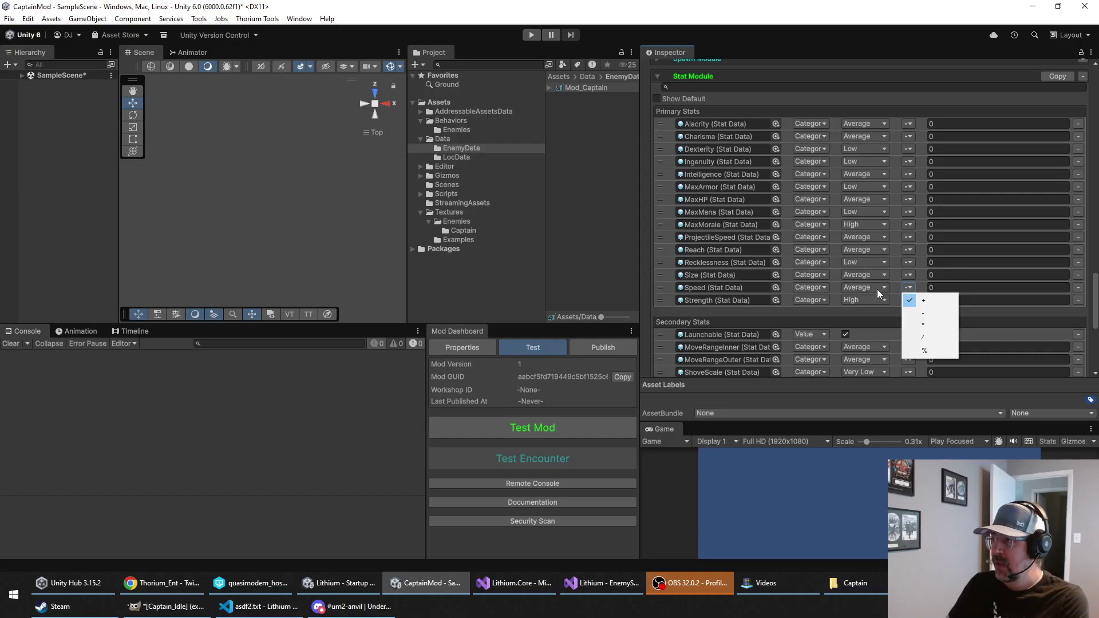
left_click(850, 262)
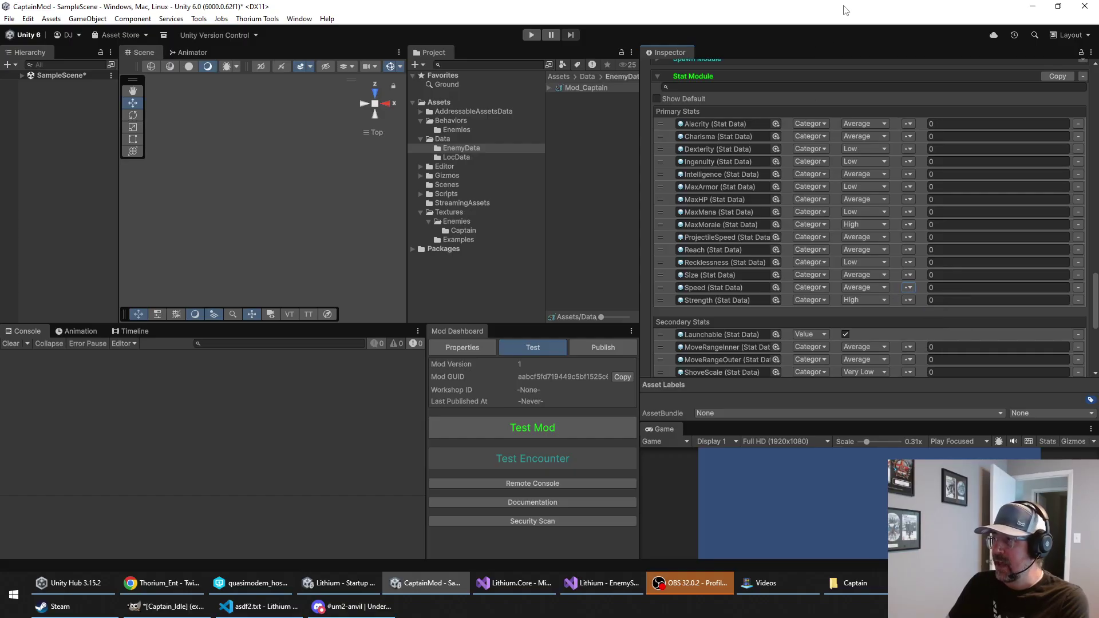
Step: Examine the value type and category level options of the Speed and Alacrity stats in Mod_Captain's Stat Module
left_click(826, 287)
left_click(819, 313)
left_click(850, 288)
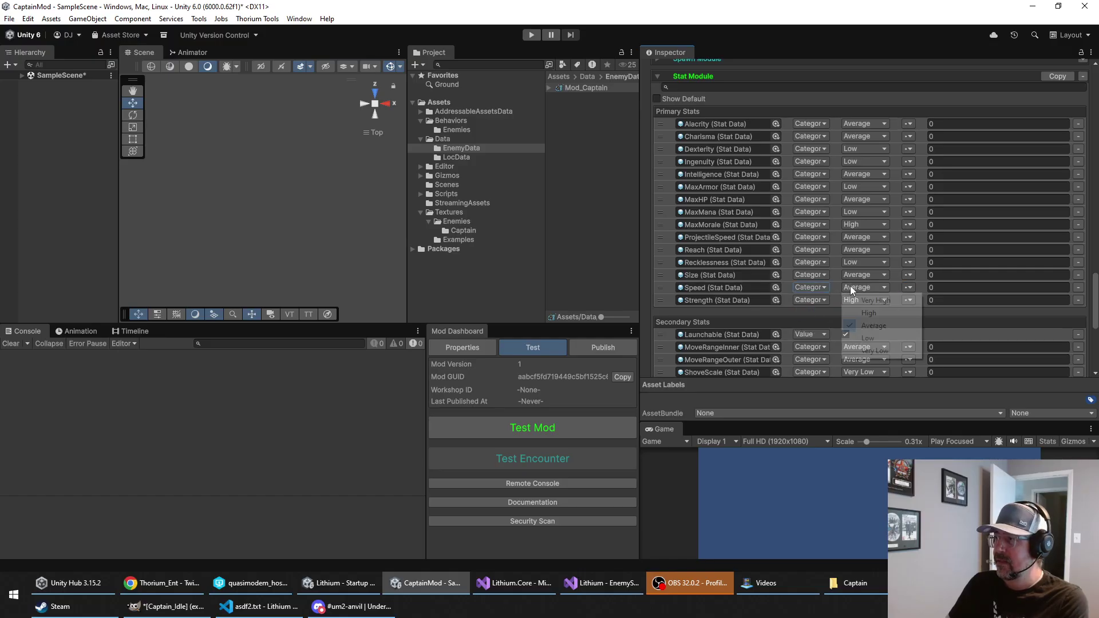
left_click(870, 325)
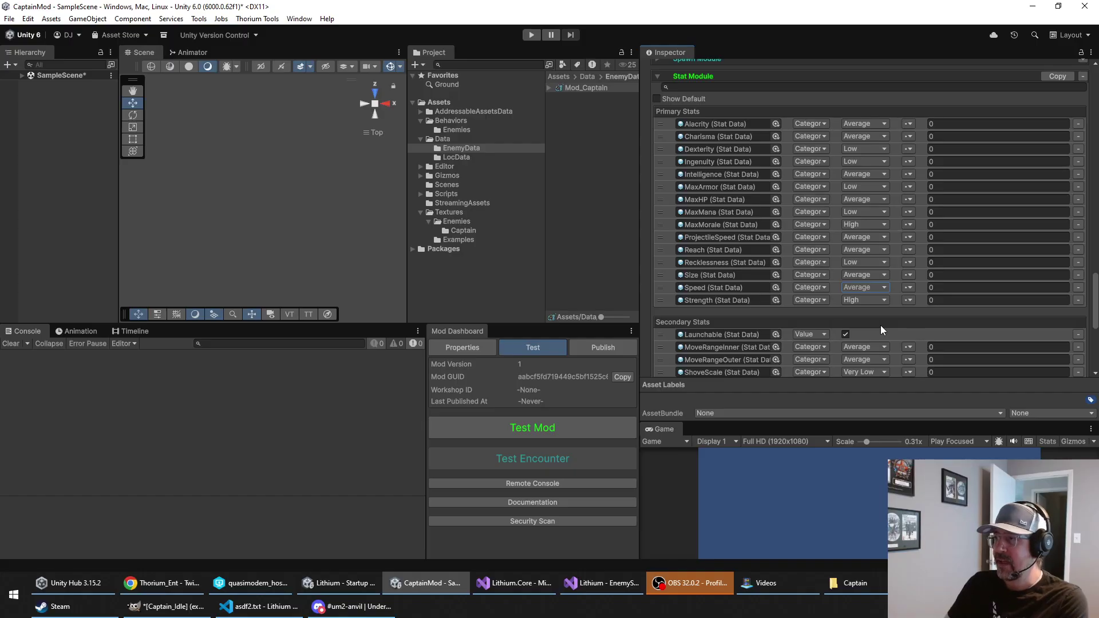
left_click(864, 286)
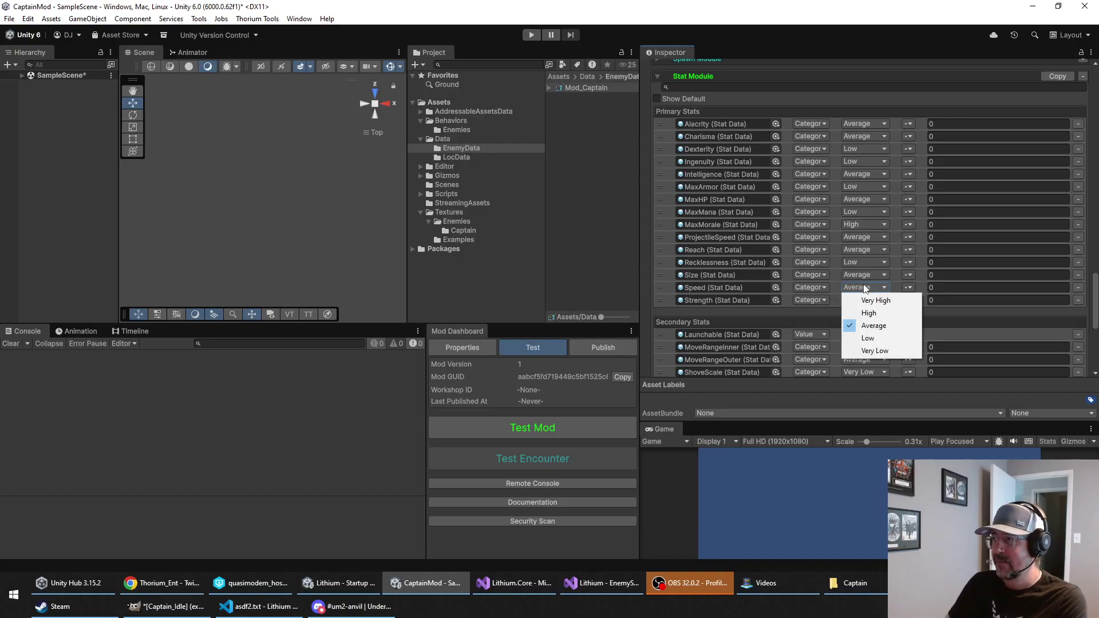
left_click(862, 325)
left_click(856, 290)
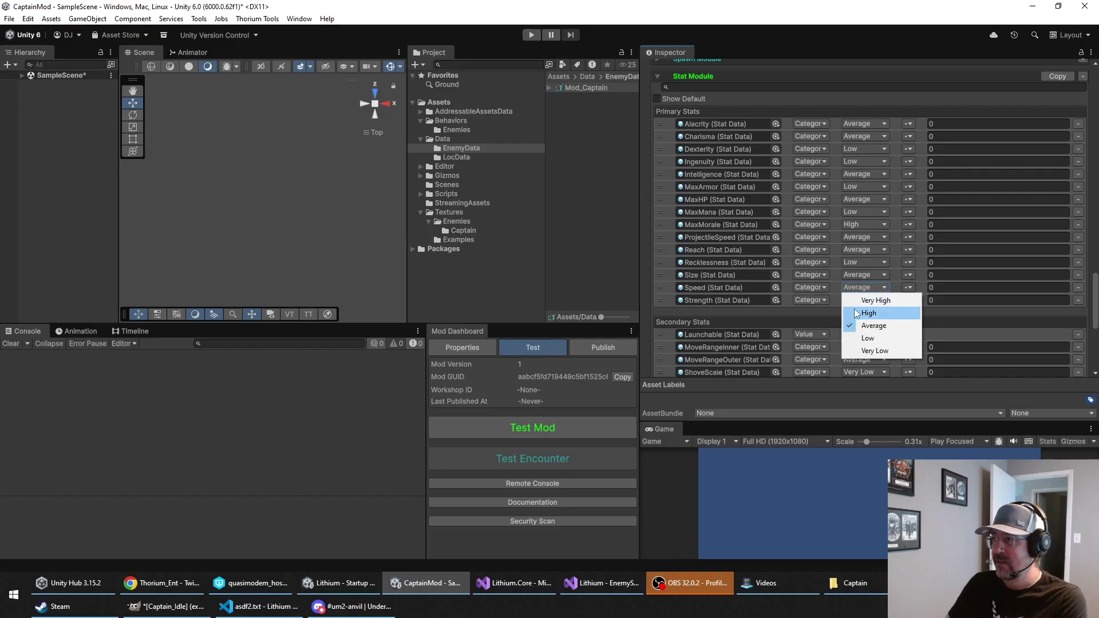
left_click(859, 313)
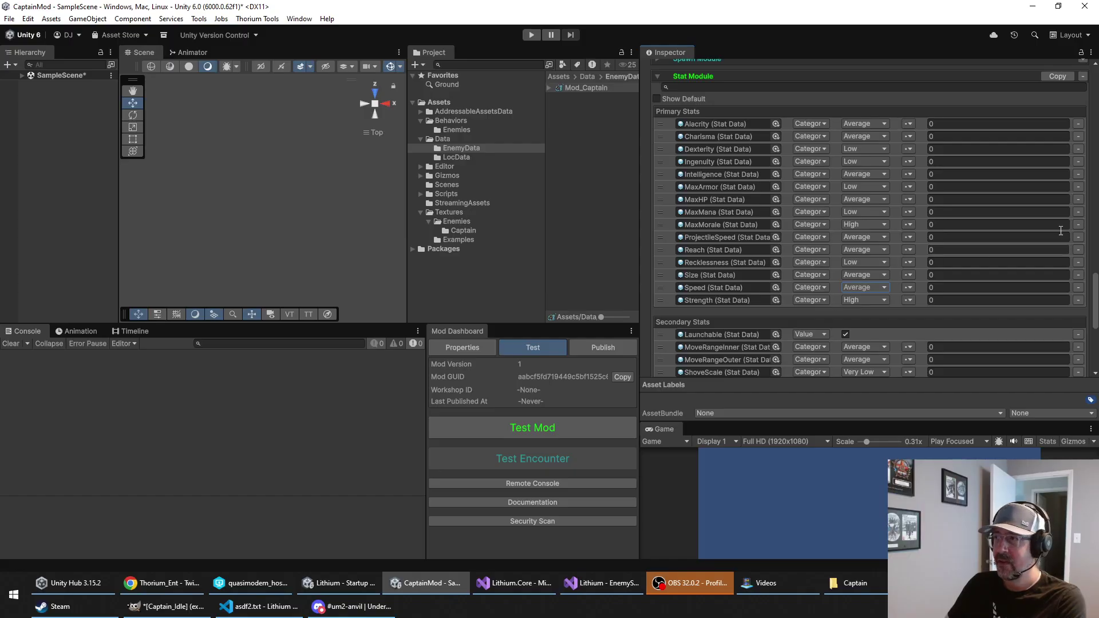
left_click(861, 124)
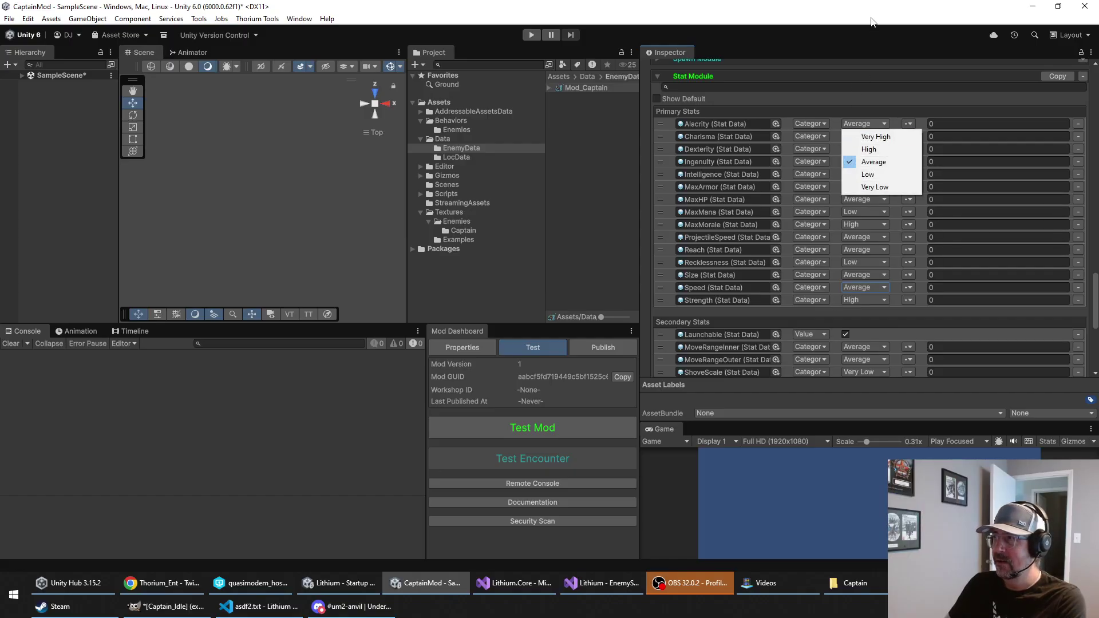
left_click(874, 21)
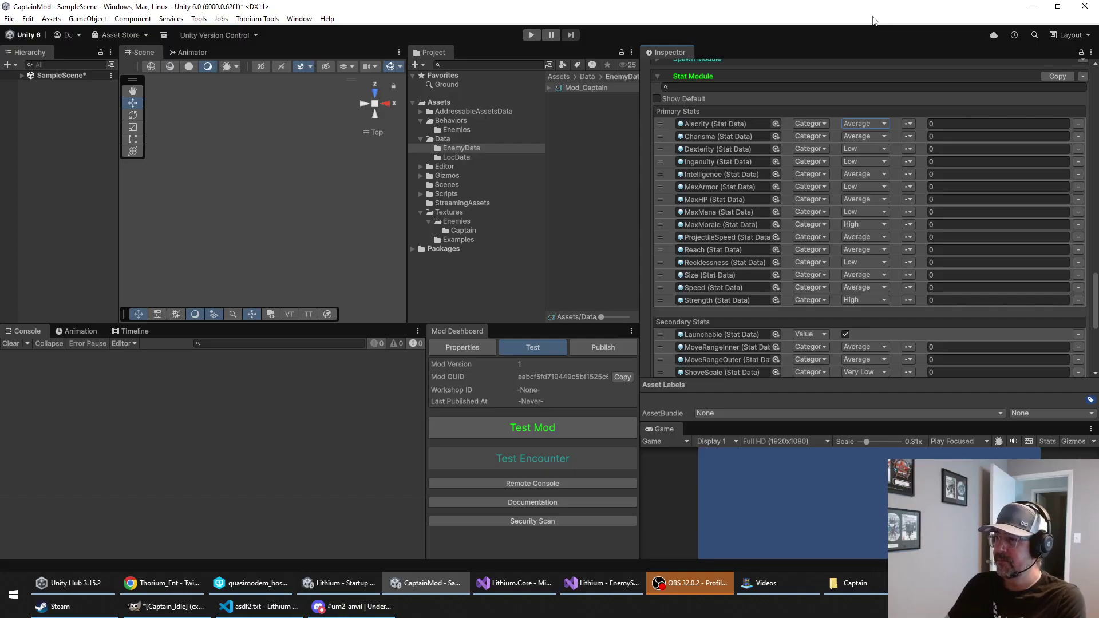
left_click(876, 287)
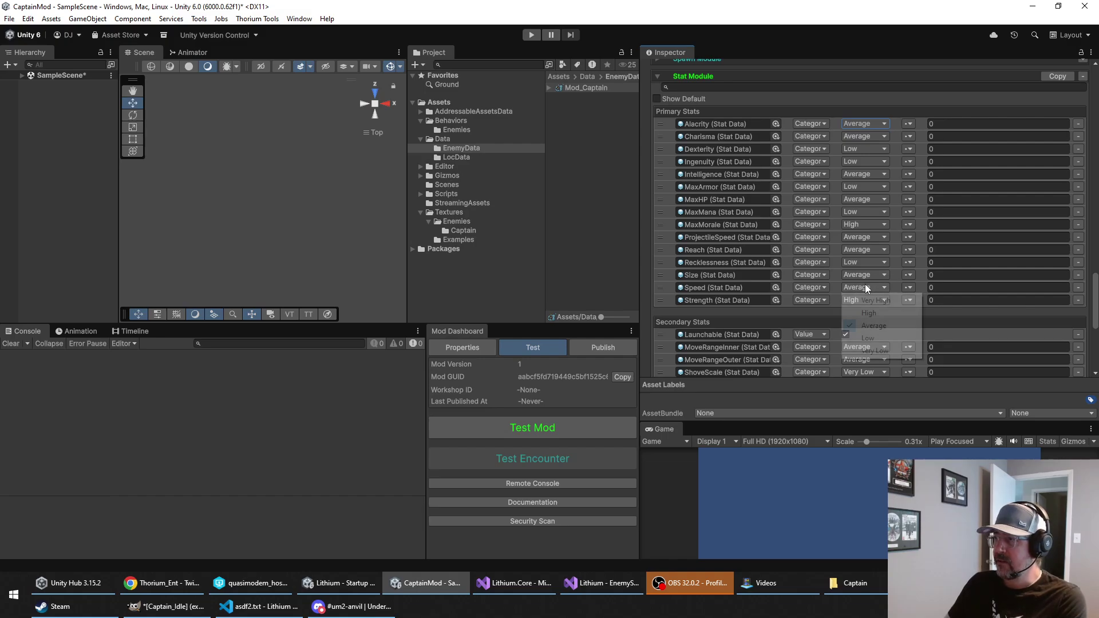
Step: Switch the Speed stat from Category to Value, set it to 8, and keep Strength at High
left_click(808, 287)
left_click(808, 288)
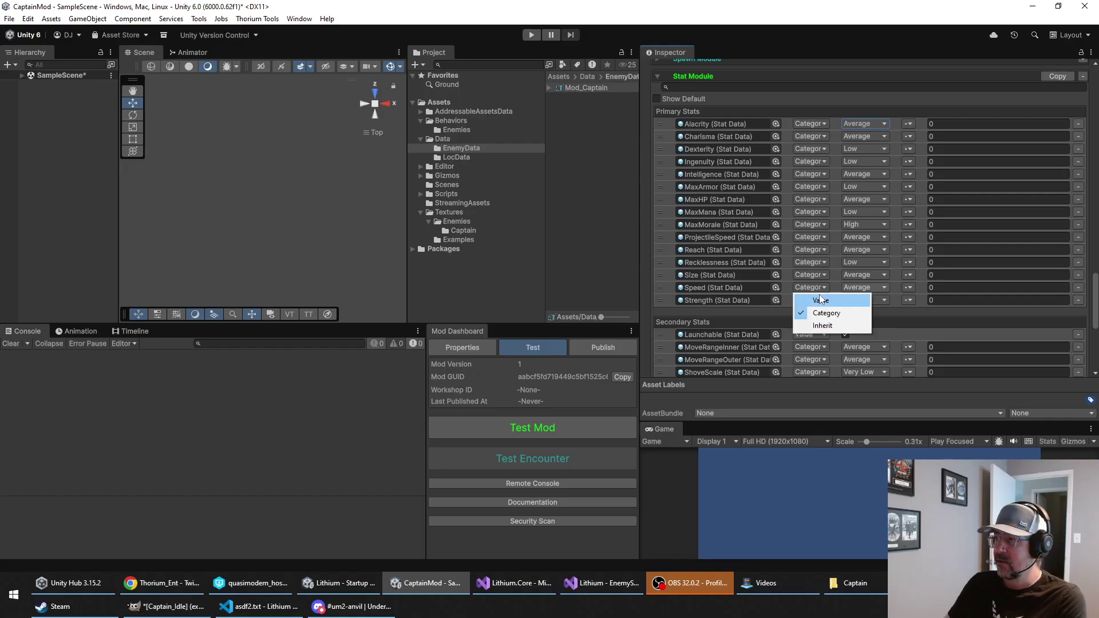
left_click(812, 297)
left_click(1016, 291)
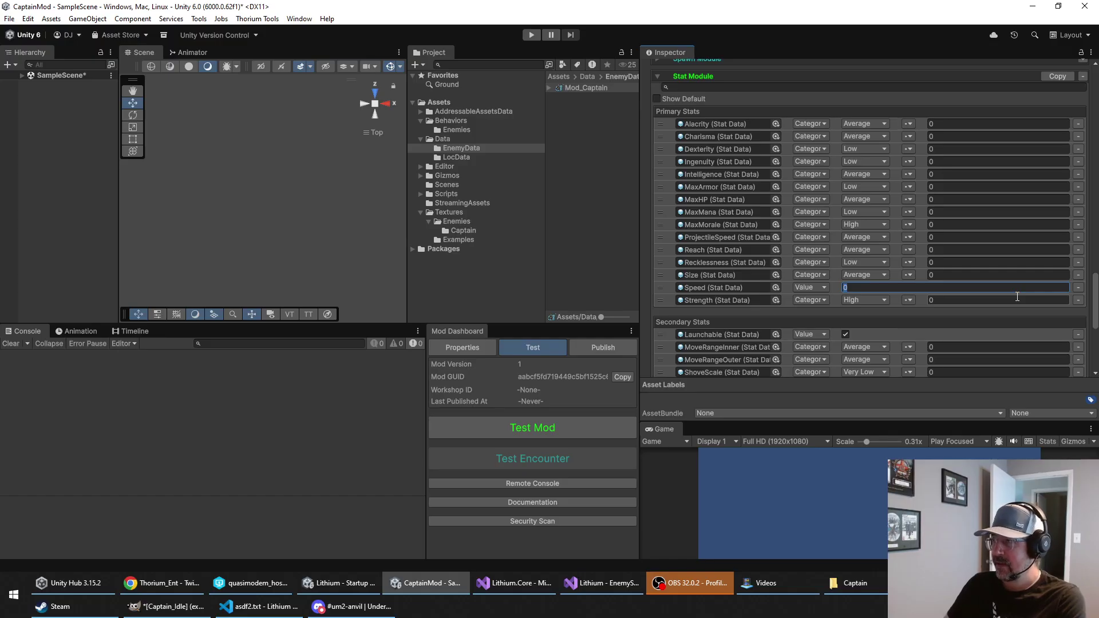
type("8")
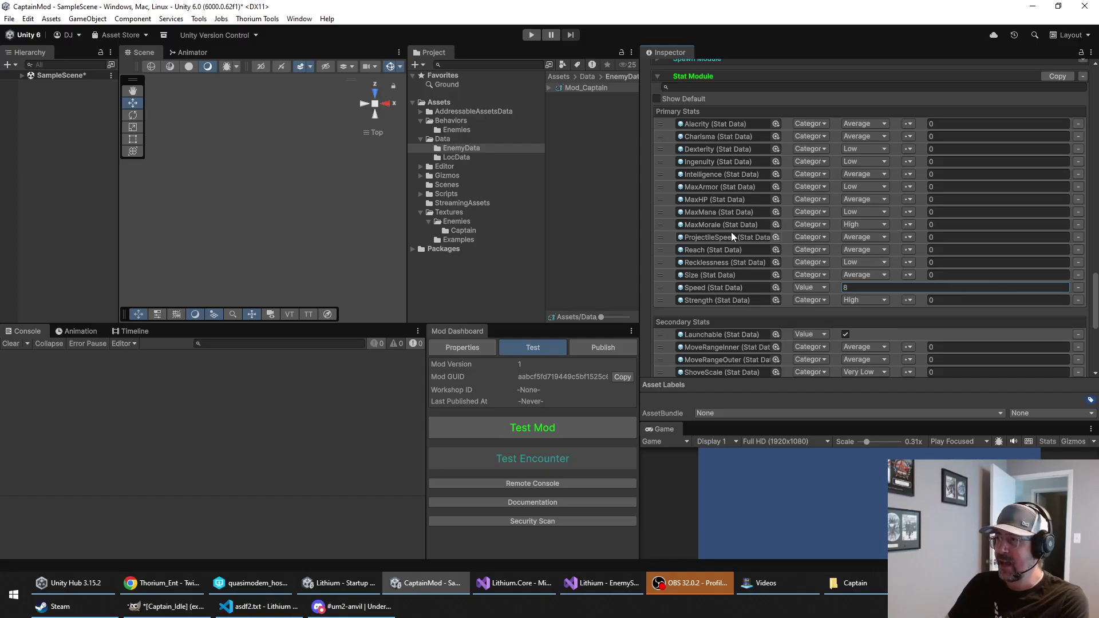
left_click(858, 301)
left_click(860, 324)
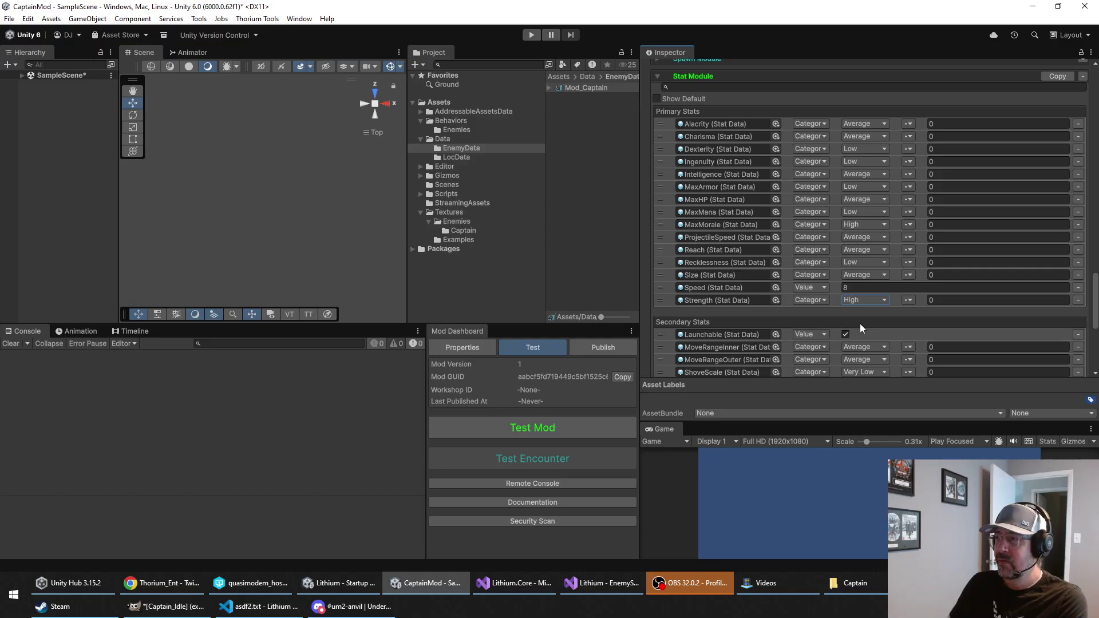
Step: Run the mod test in UnderMine 2, saving the modified scene, and spawn the Captain from the debug enemy list
left_click(541, 428)
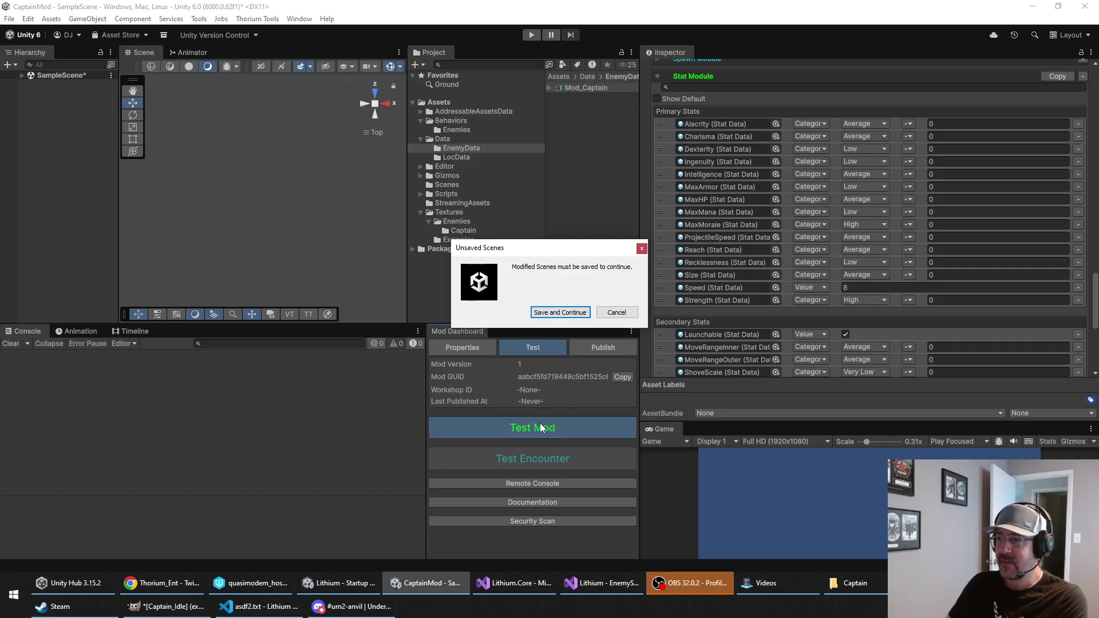
left_click(561, 312)
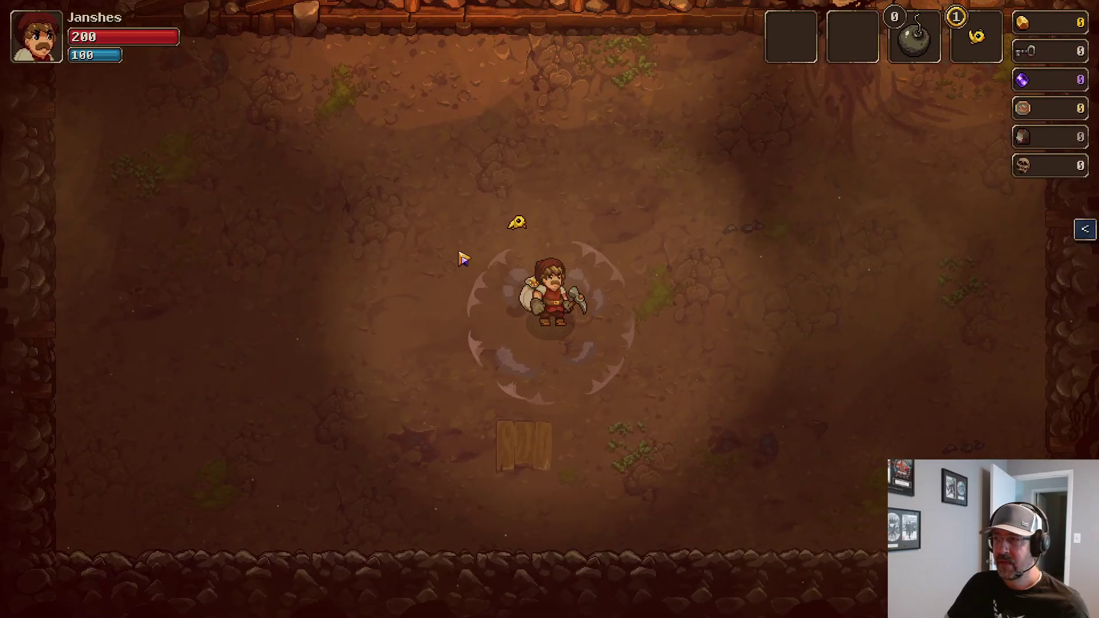
key("F1")
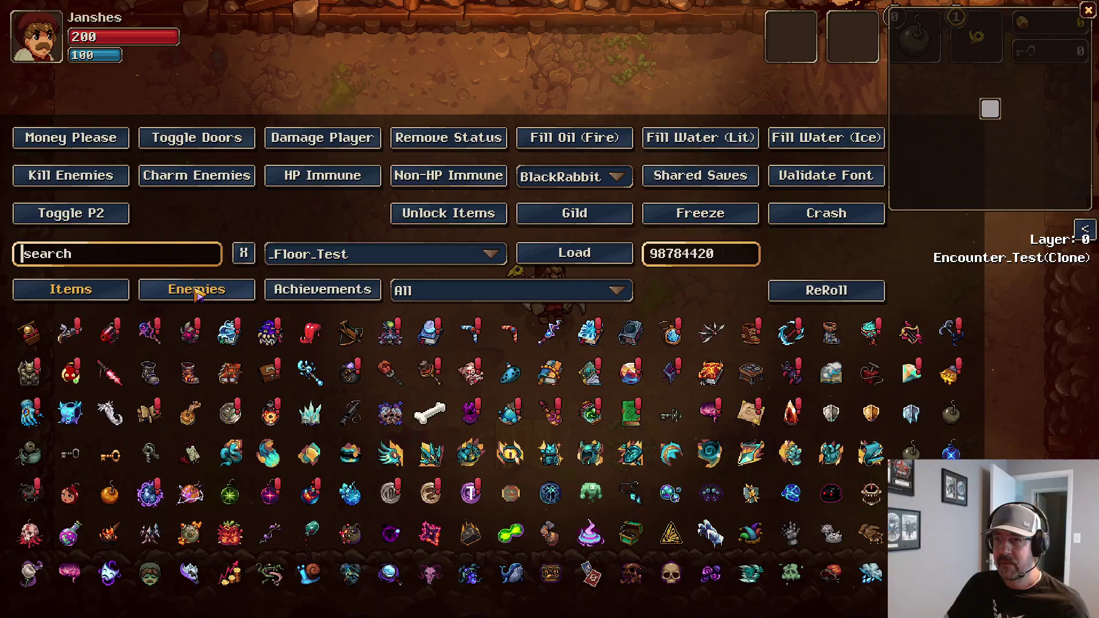
left_click(197, 292)
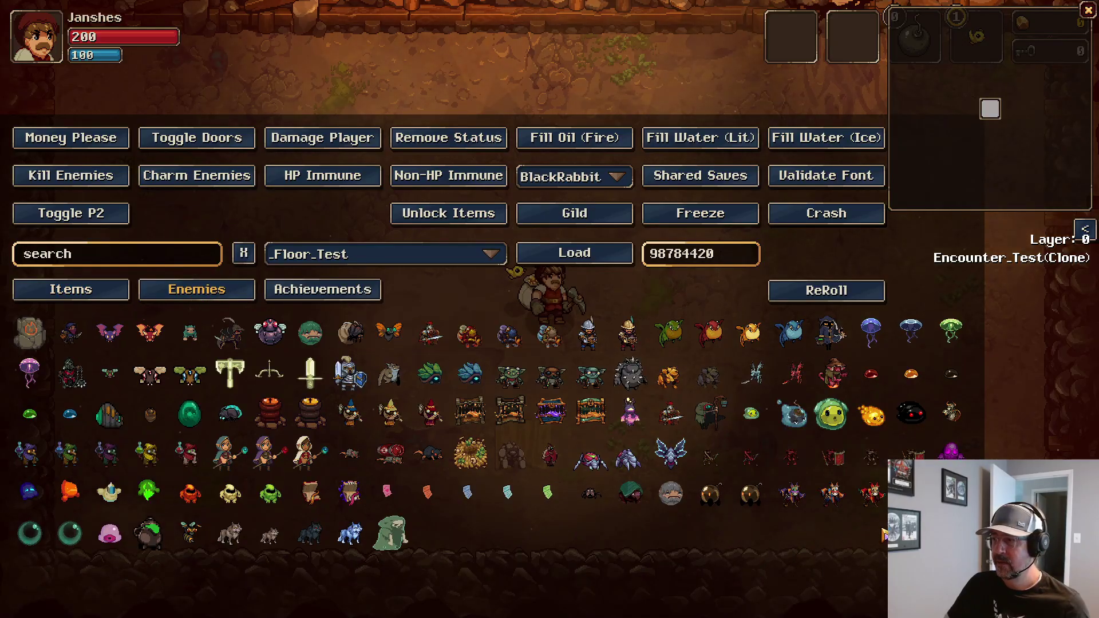
left_click(671, 413)
key("F1")
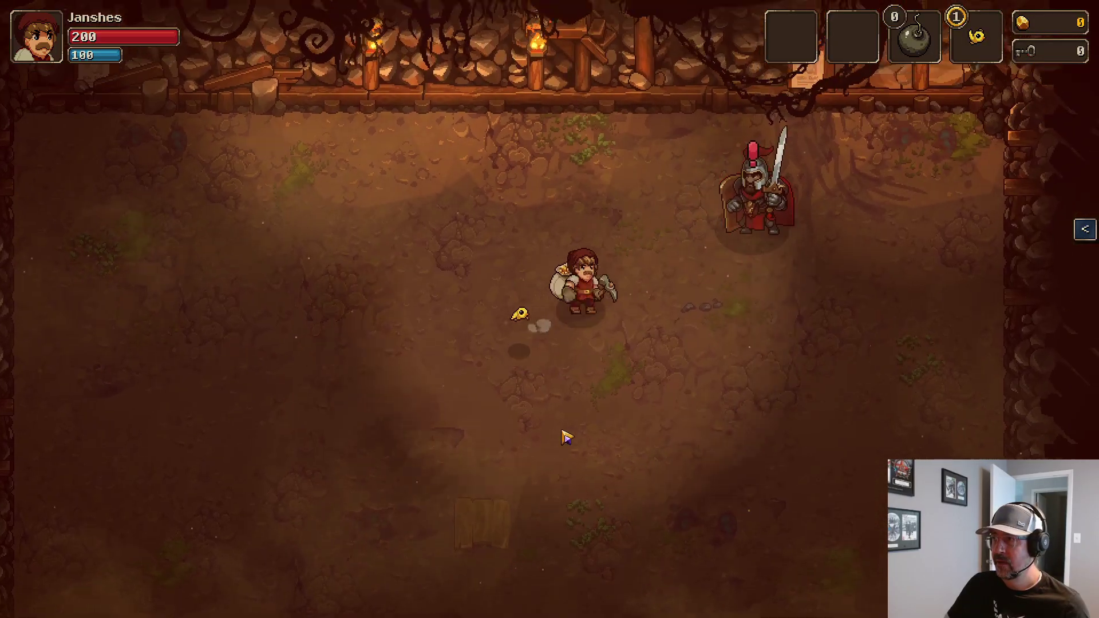
Step: Walk the player around the spawned Captain and examine its facing, movement speed, animation and shadow
key("a")
key("w")
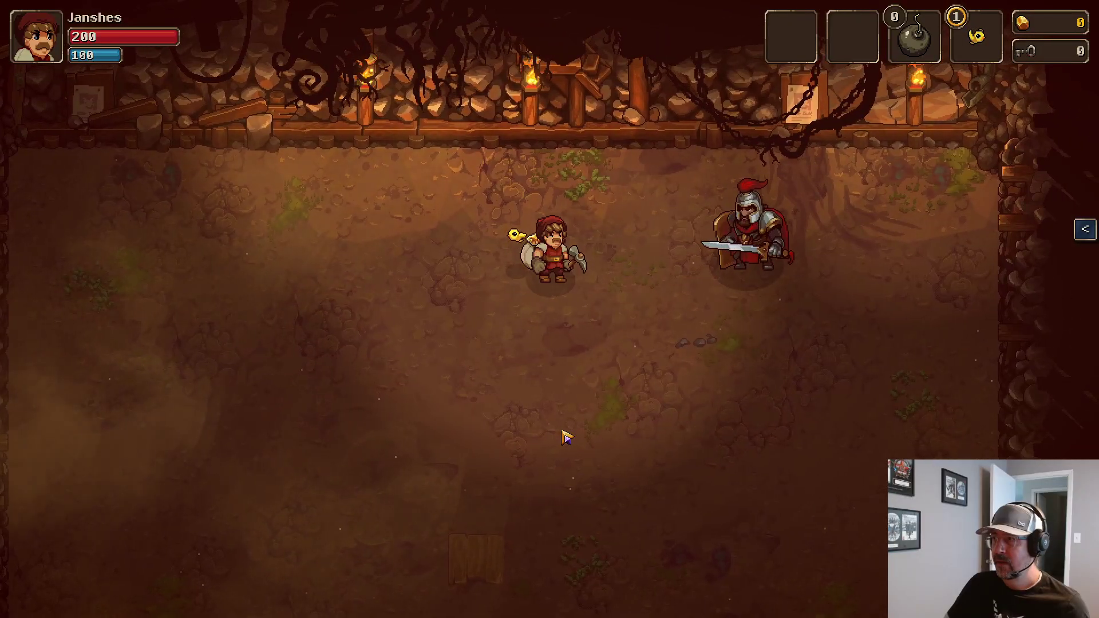
key("a")
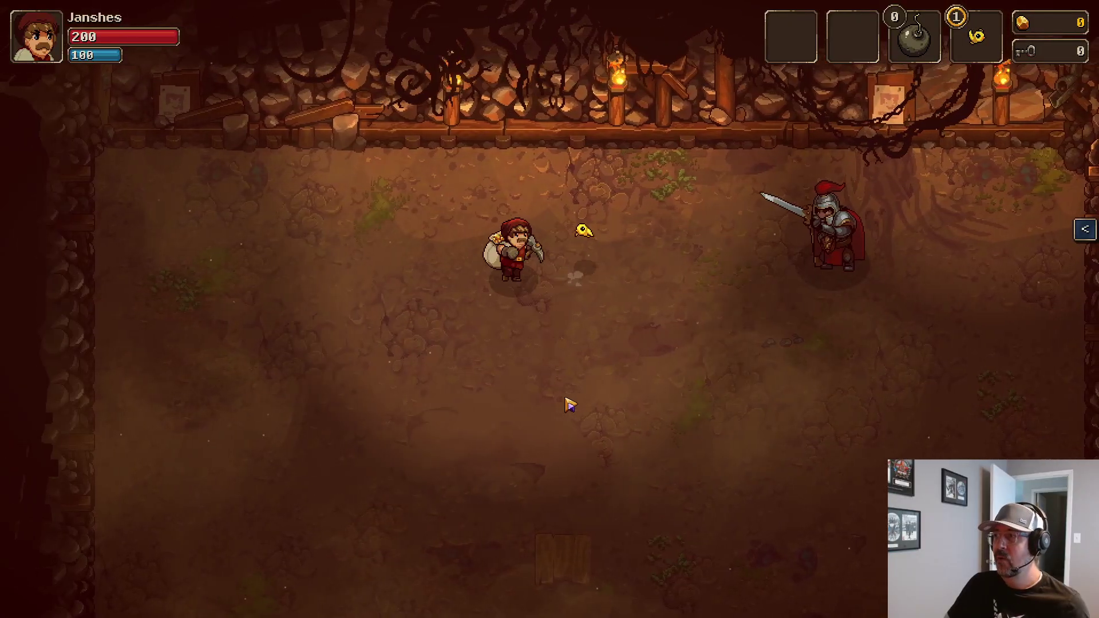
key("d")
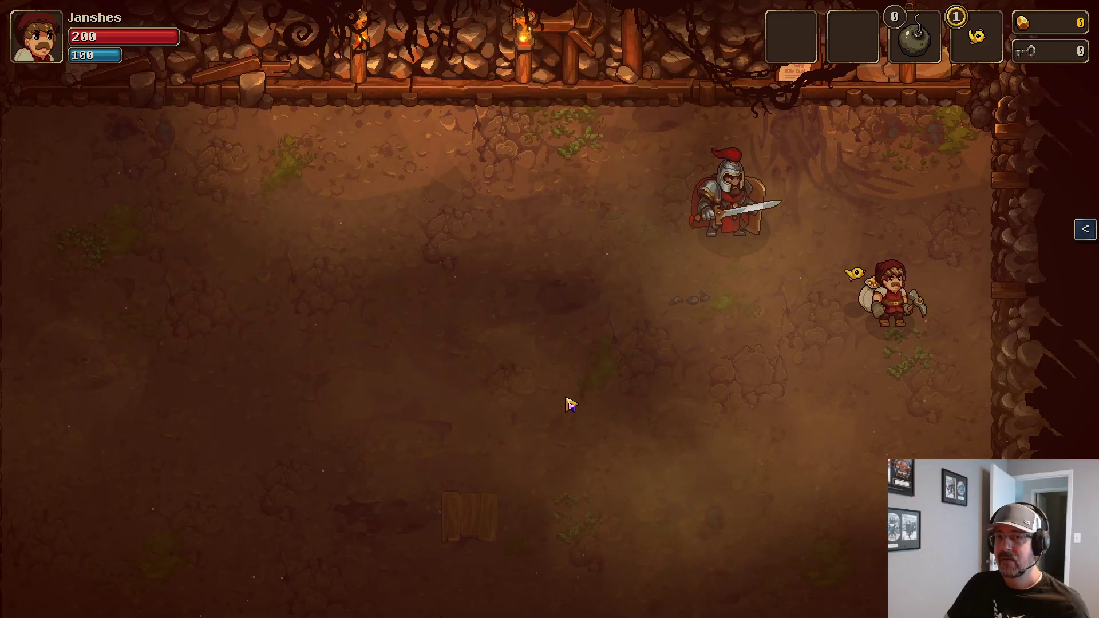
key("w+a")
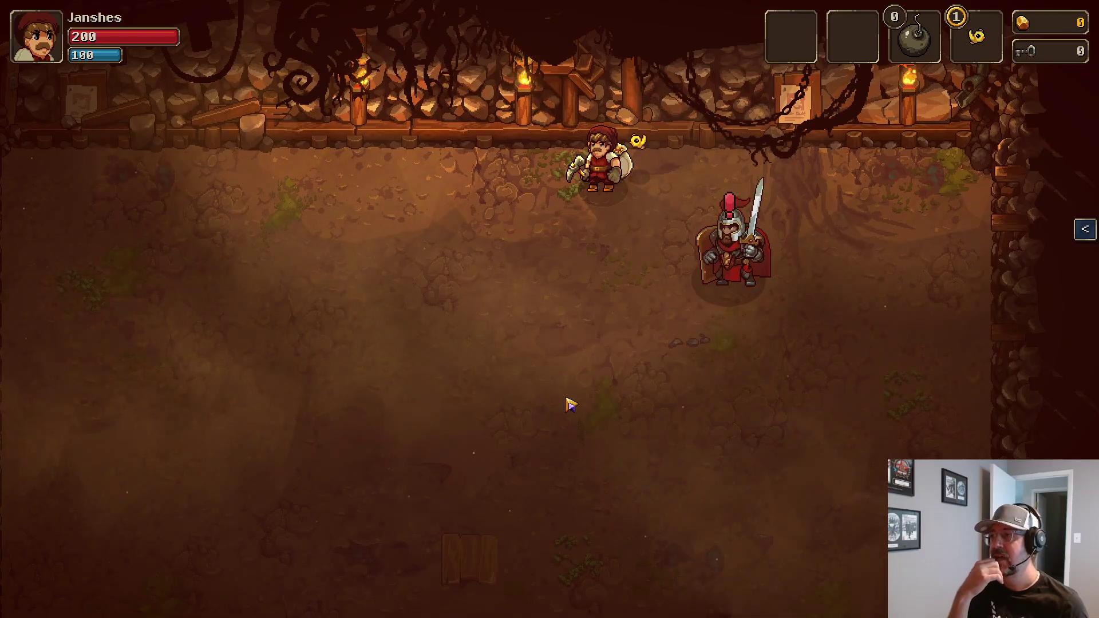
key("s")
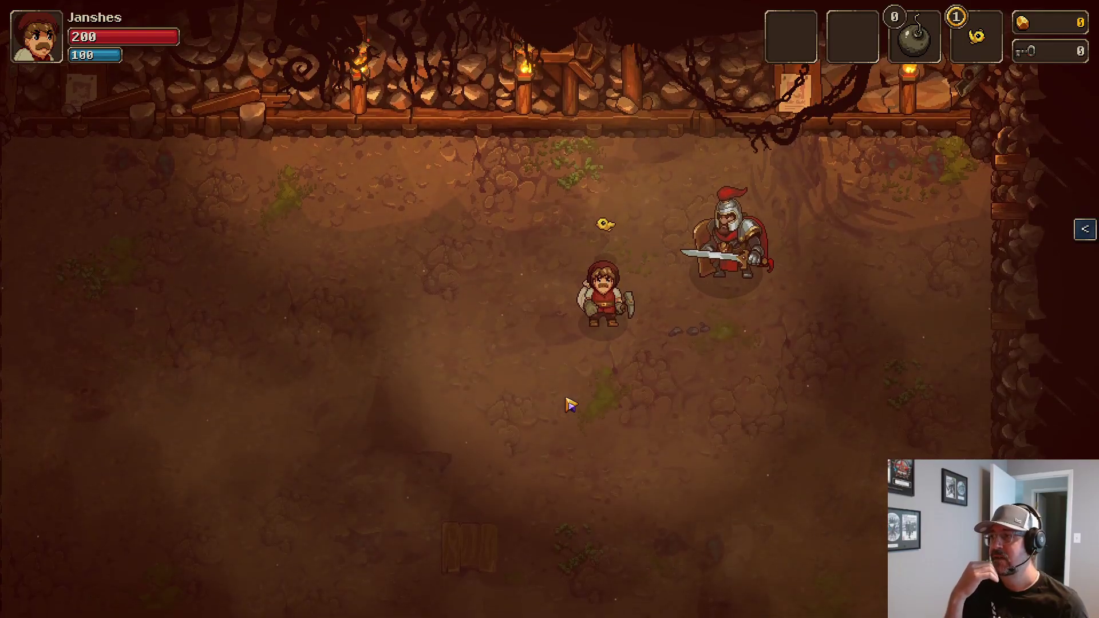
key("a")
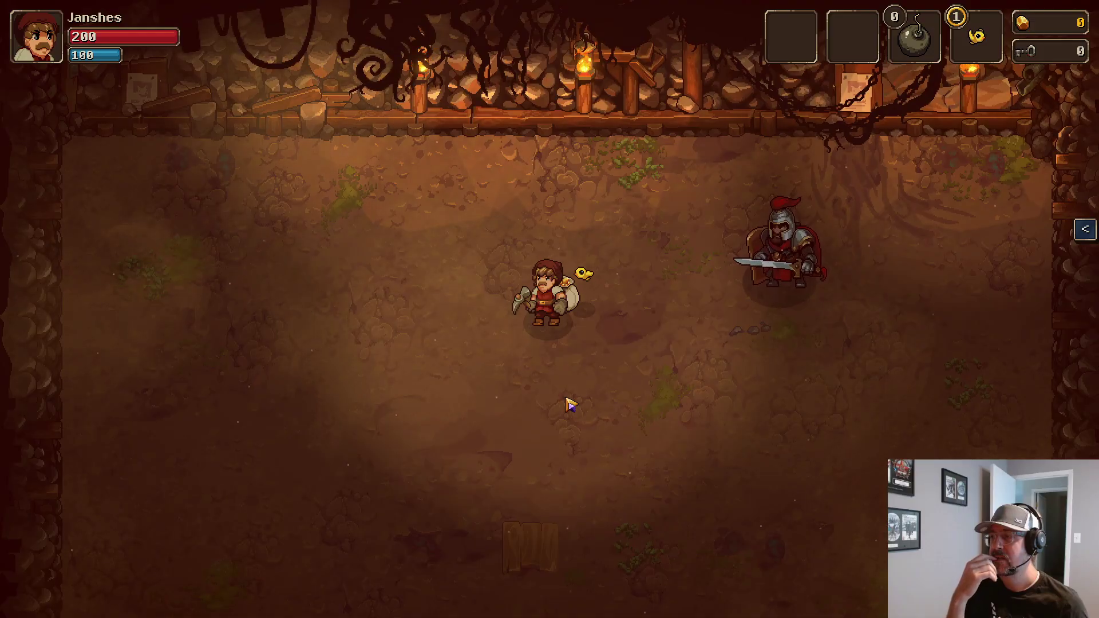
key("d")
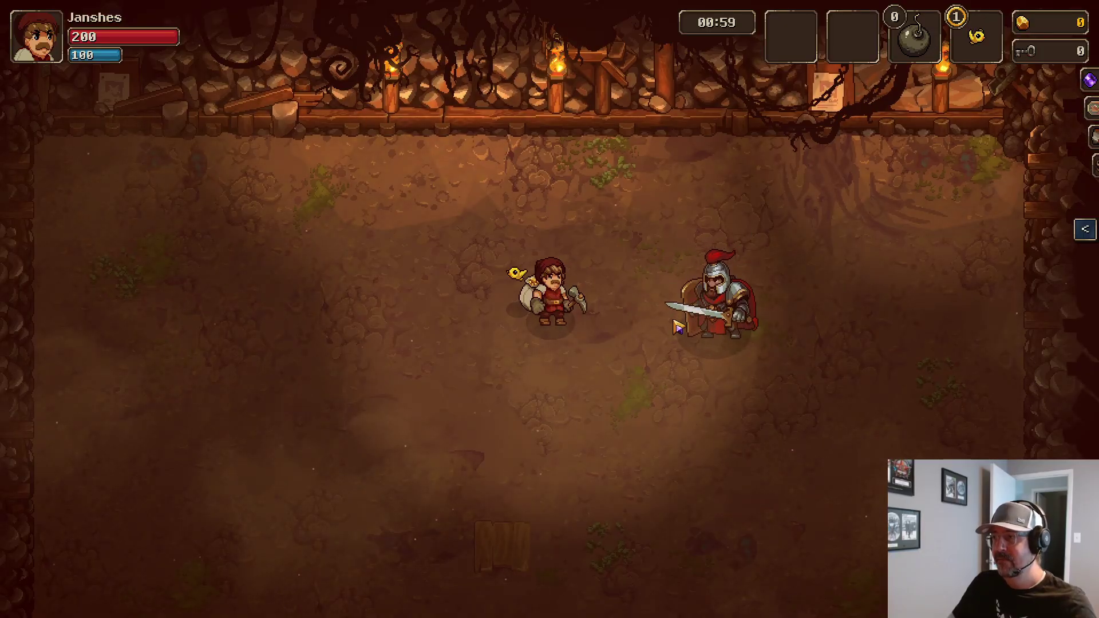
Step: Switch back to Unity and set Mod_Captain's Speed stat to Category with the Average level
key("alt+Tab")
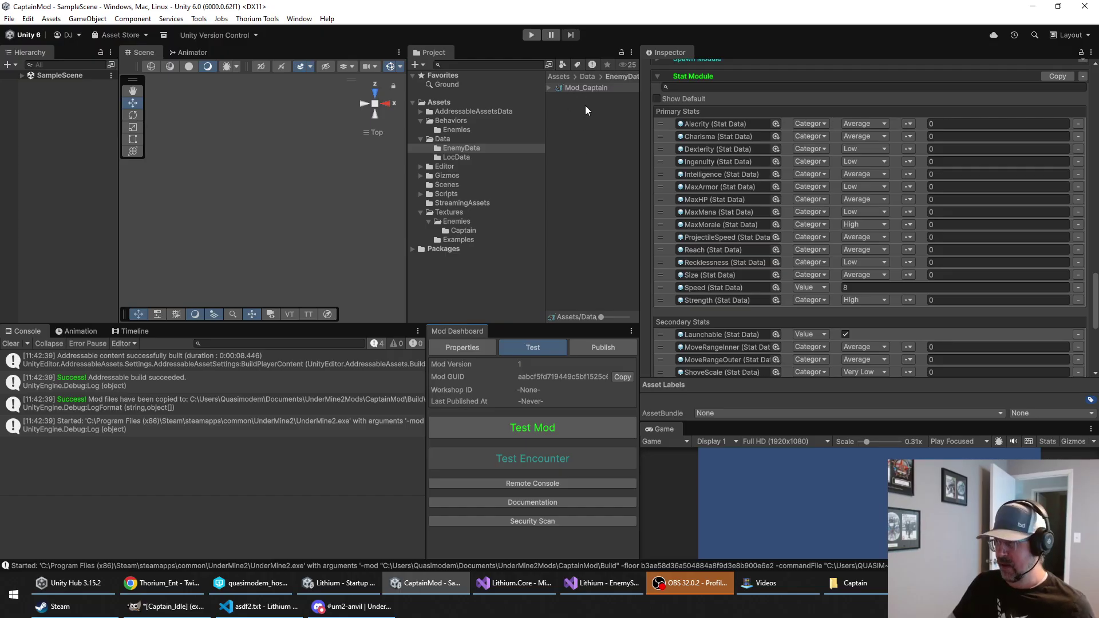
left_click(808, 287)
left_click(807, 312)
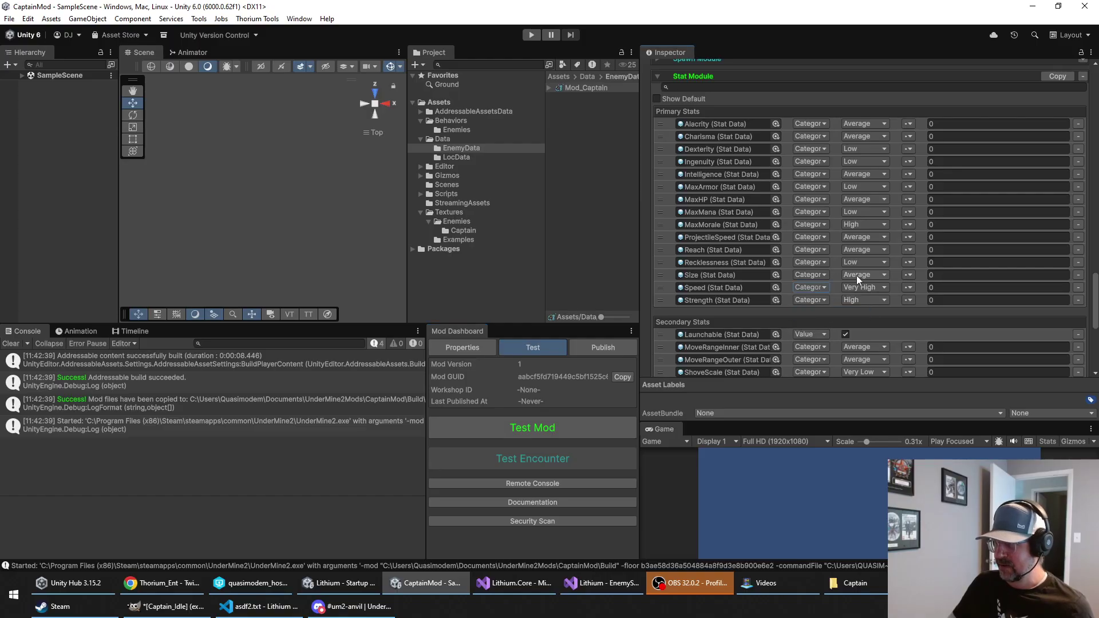
left_click(865, 288)
left_click(859, 327)
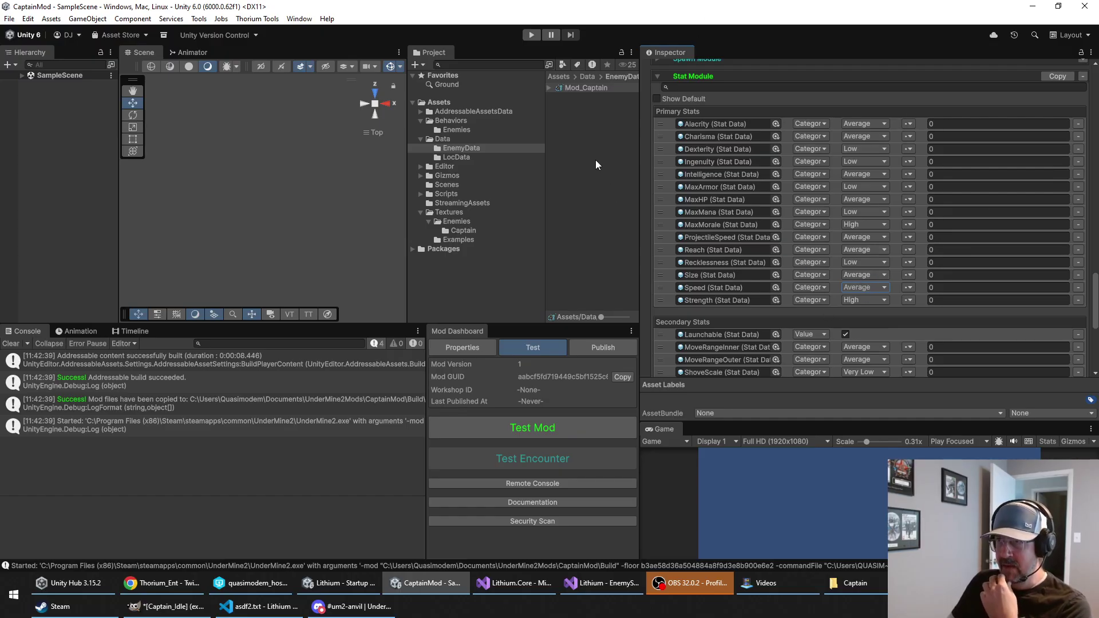
Step: Open the Data Browser, search it for "floor" and inspect the Floor_Archive_1 floor data
left_click(458, 130)
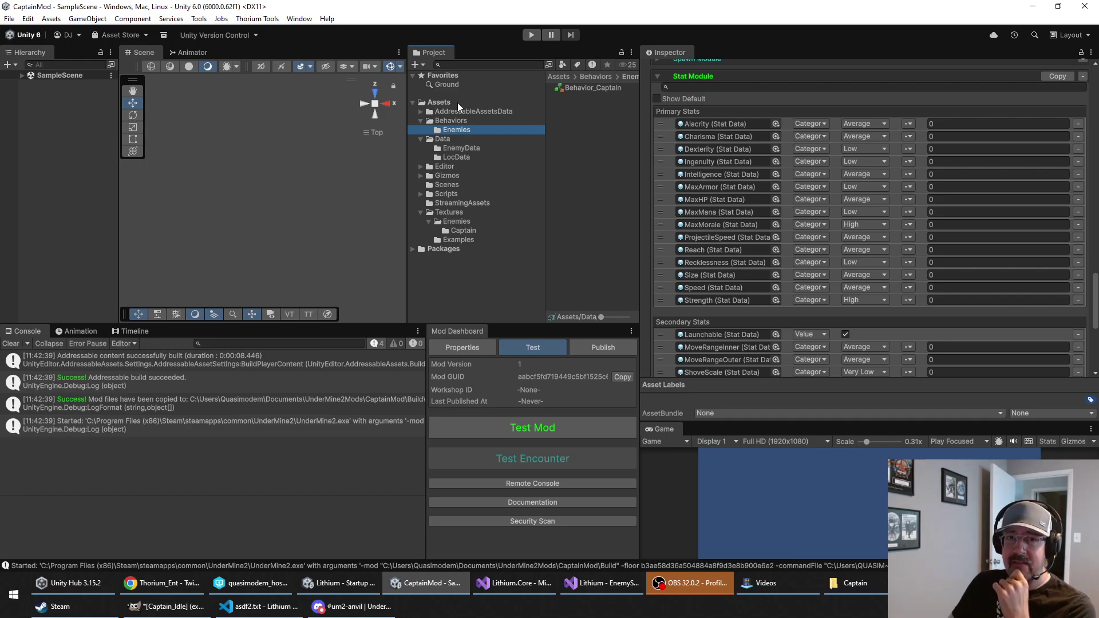
left_click(257, 19)
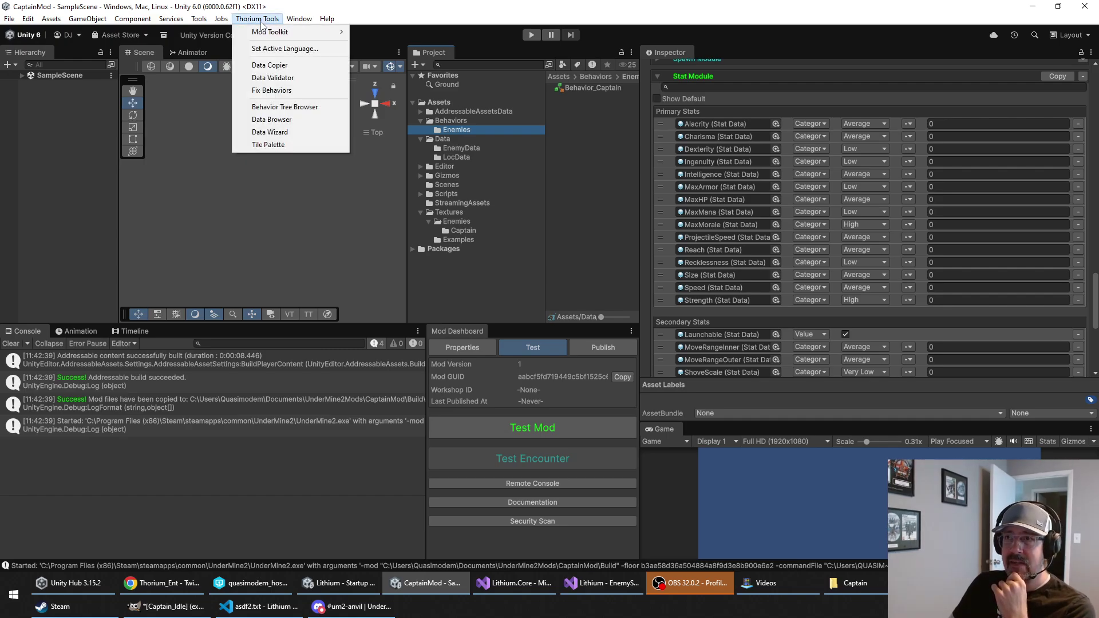
left_click(286, 119)
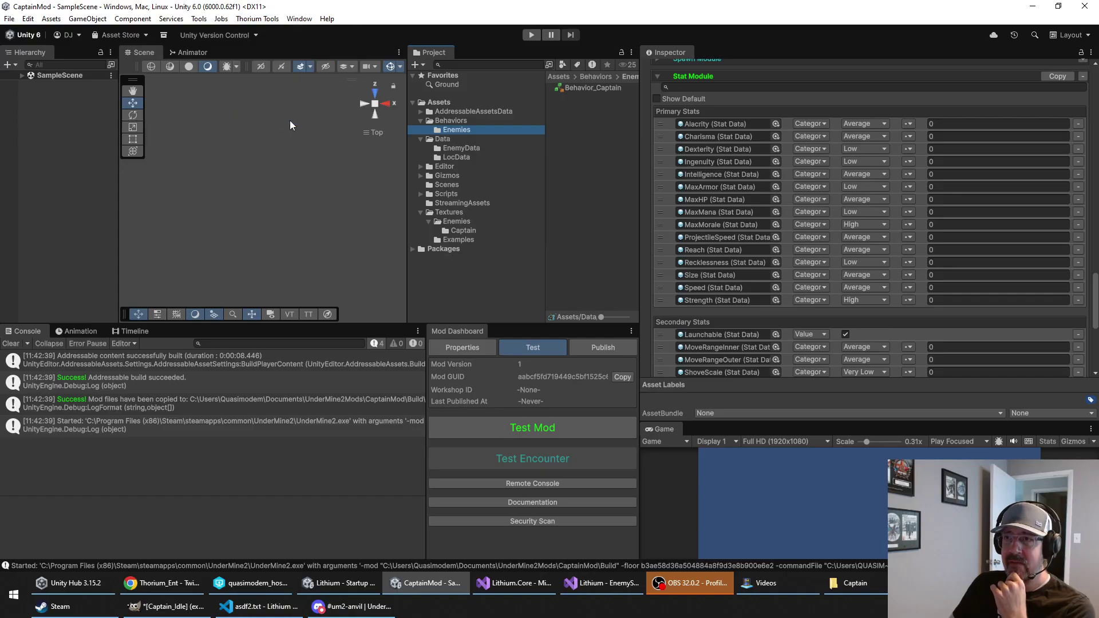
left_click(127, 38)
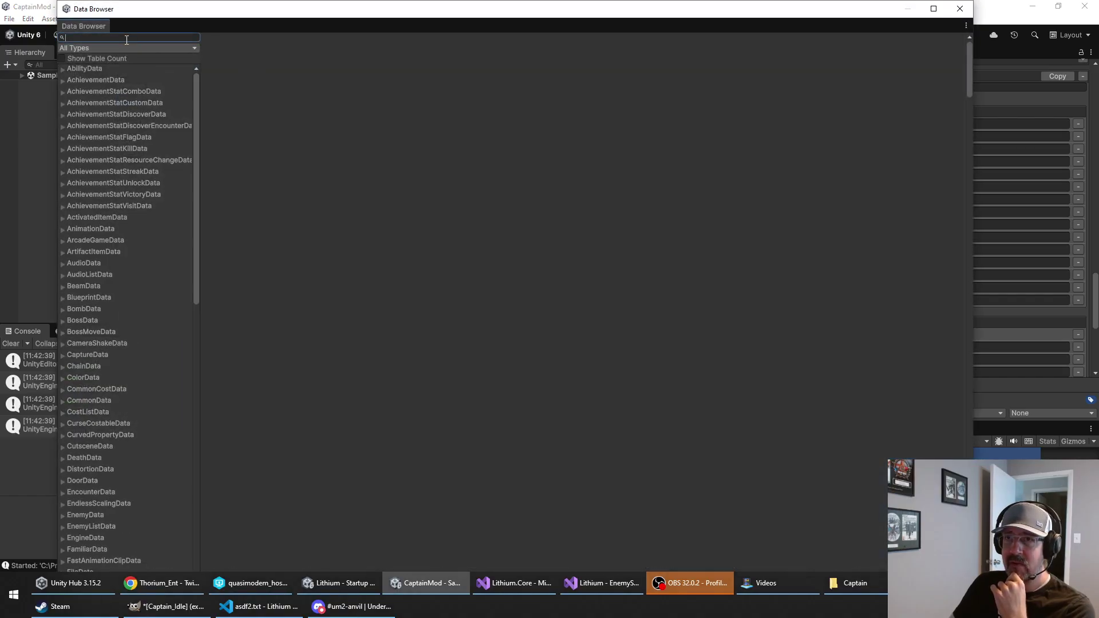
type("floor")
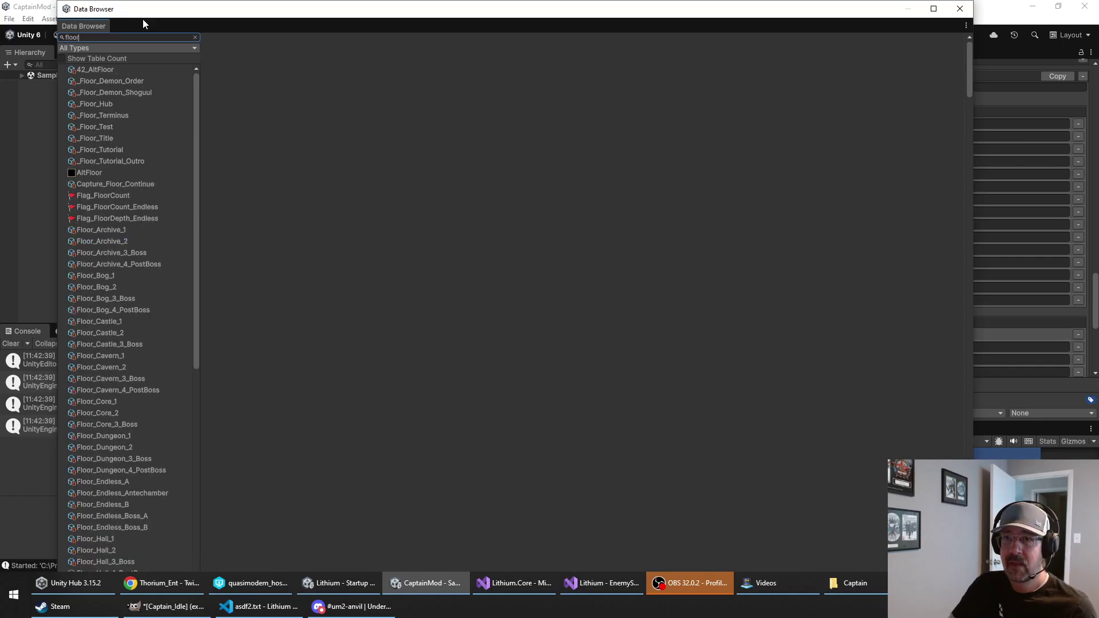
left_click(91, 230)
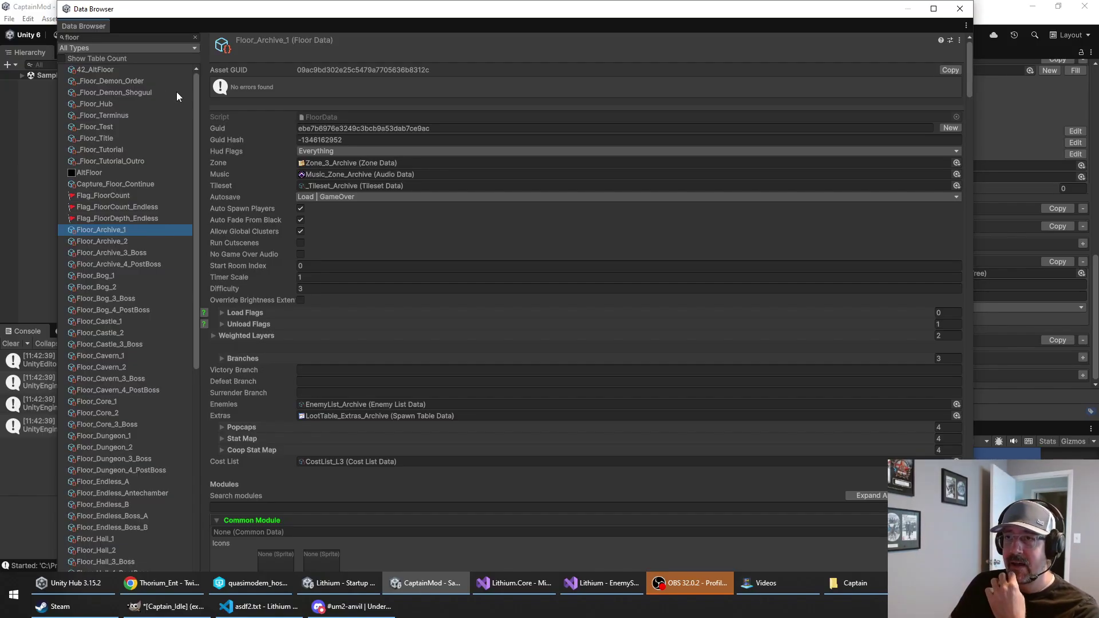
left_click_drag(218, 22, 252, 26)
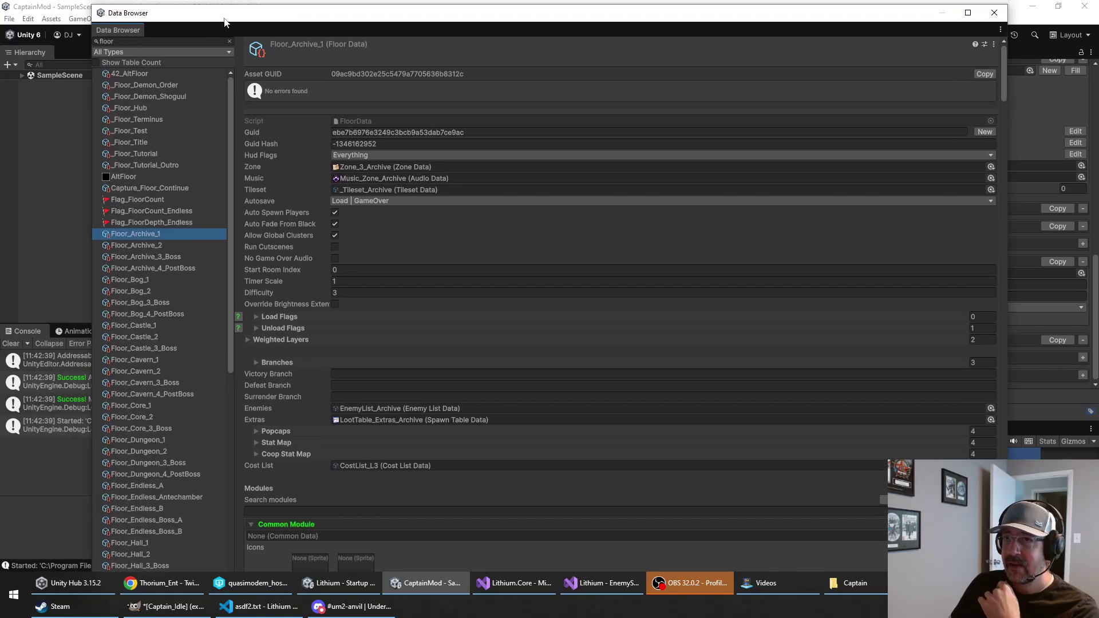
mouse_move(173, 20)
left_mouse_down()
mouse_move(179, 46)
mouse_move(176, 18)
left_mouse_up()
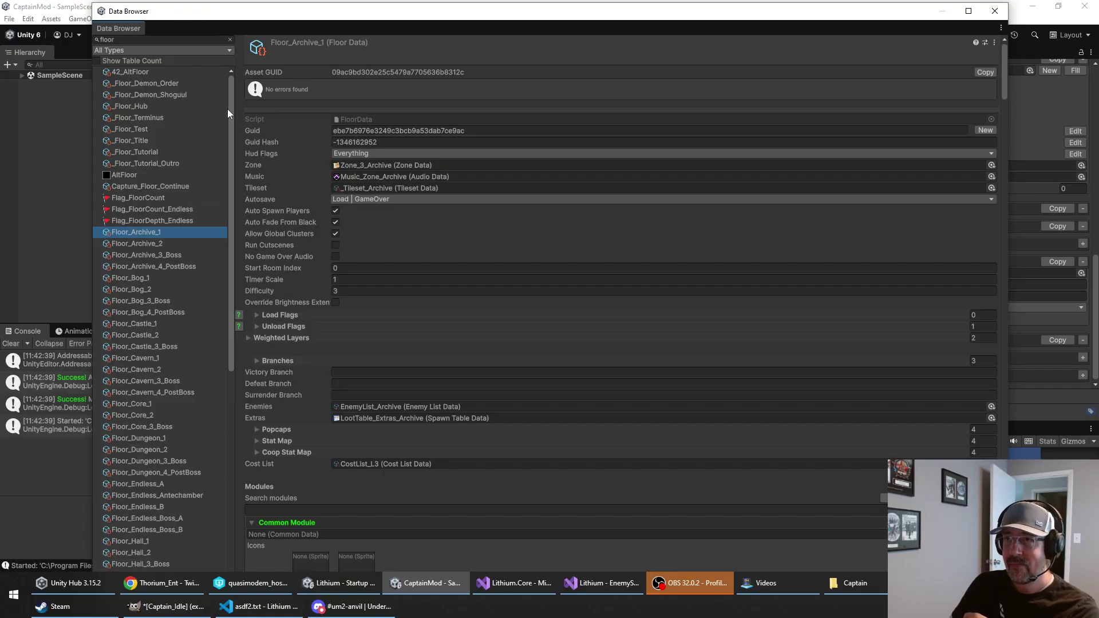
Step: Look through the floor list in the Data Browser and compare the data of Floor_Archive_3_Boss, Floor_Archive_2 and Floor_Archive_1
scroll(172, 274, "down", 5)
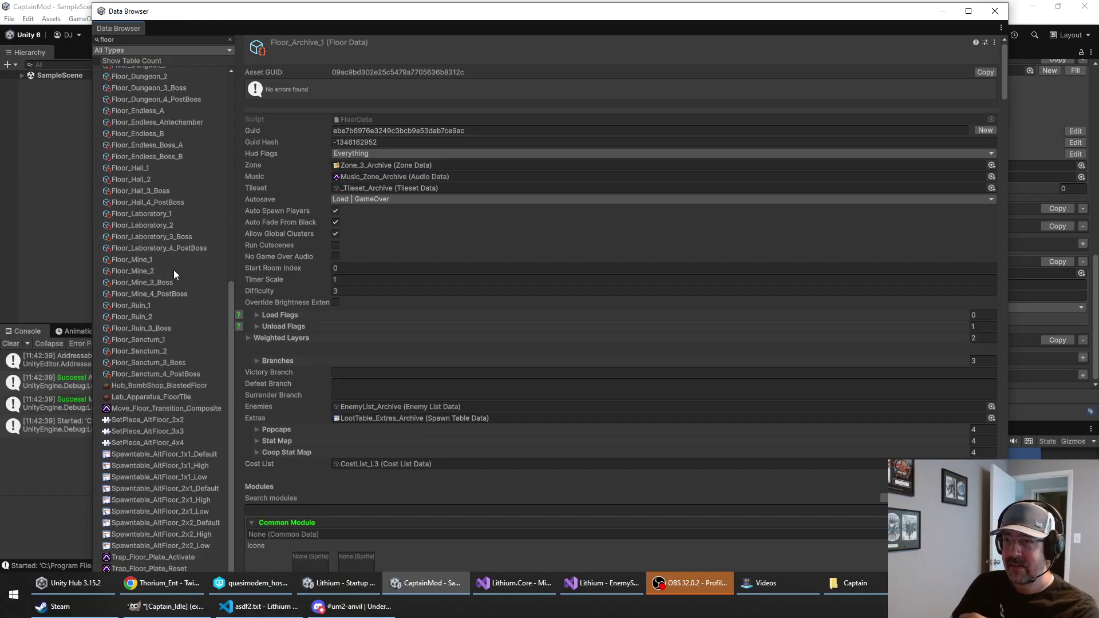
scroll(166, 252, "up", 3)
left_click(154, 187)
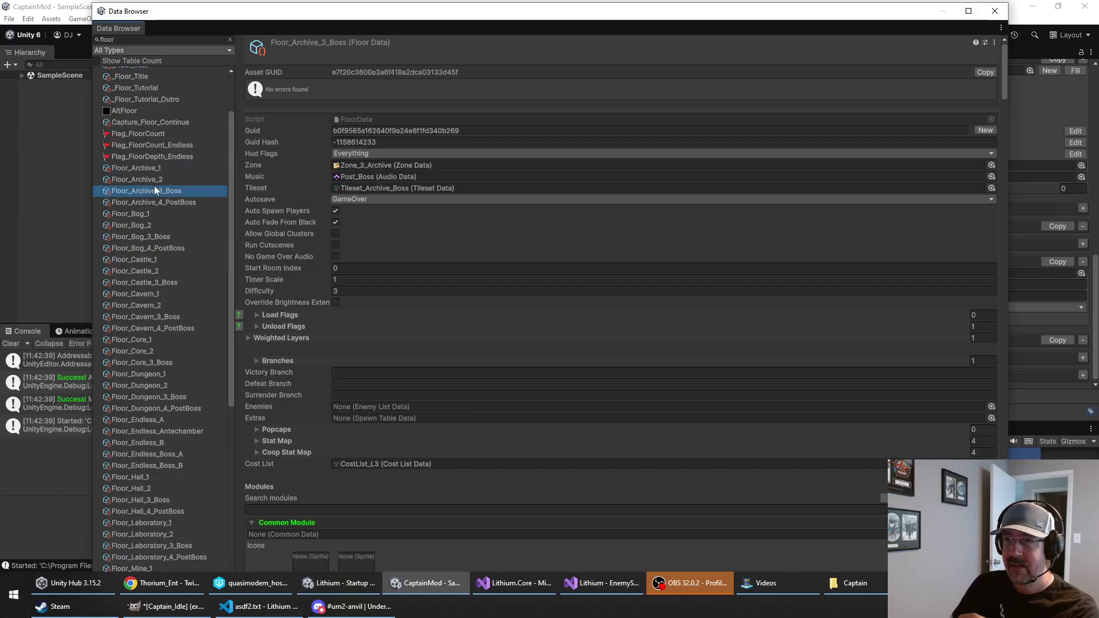
left_click(157, 180)
left_click(171, 171)
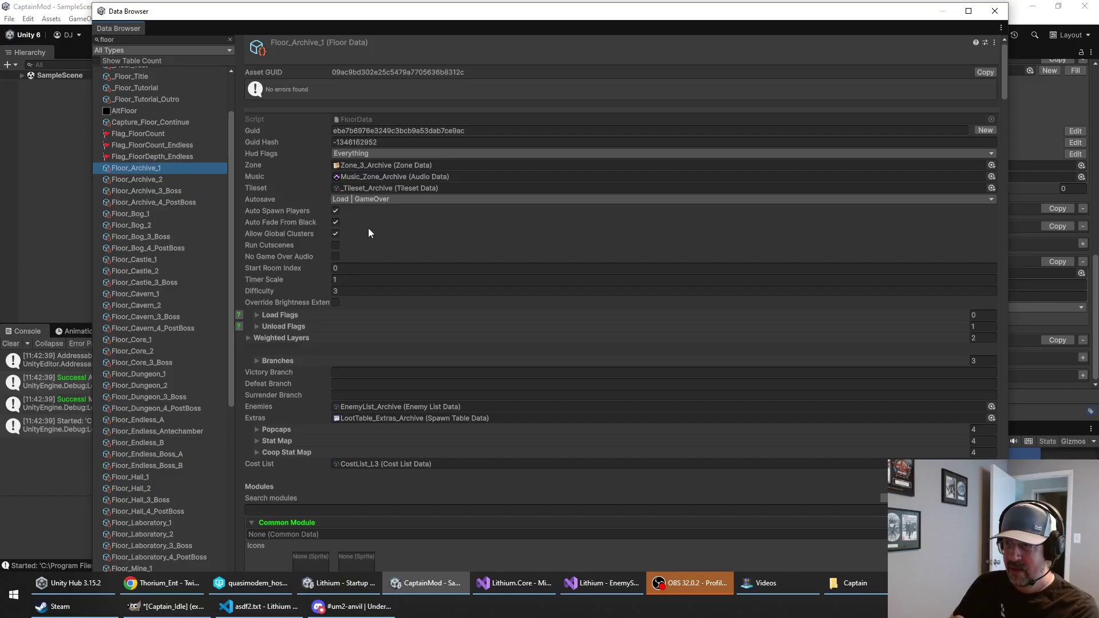
Step: Expand the Stat Map of Floor_Archive_1 and clear the stat list assigned to Enemy
left_click(257, 440)
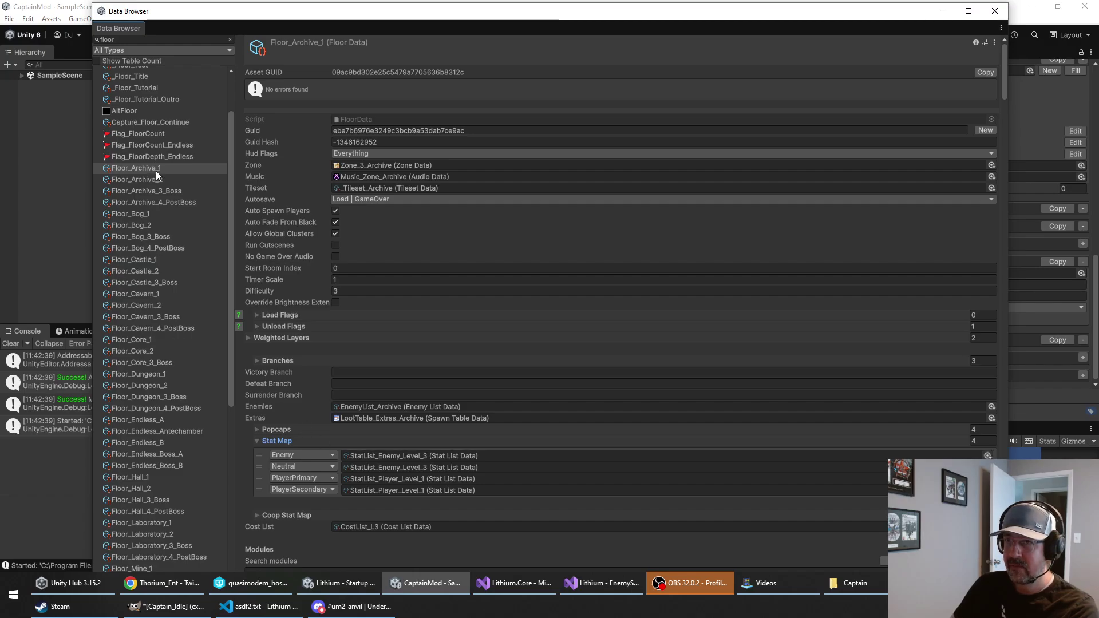
left_click(403, 456)
key("Delete")
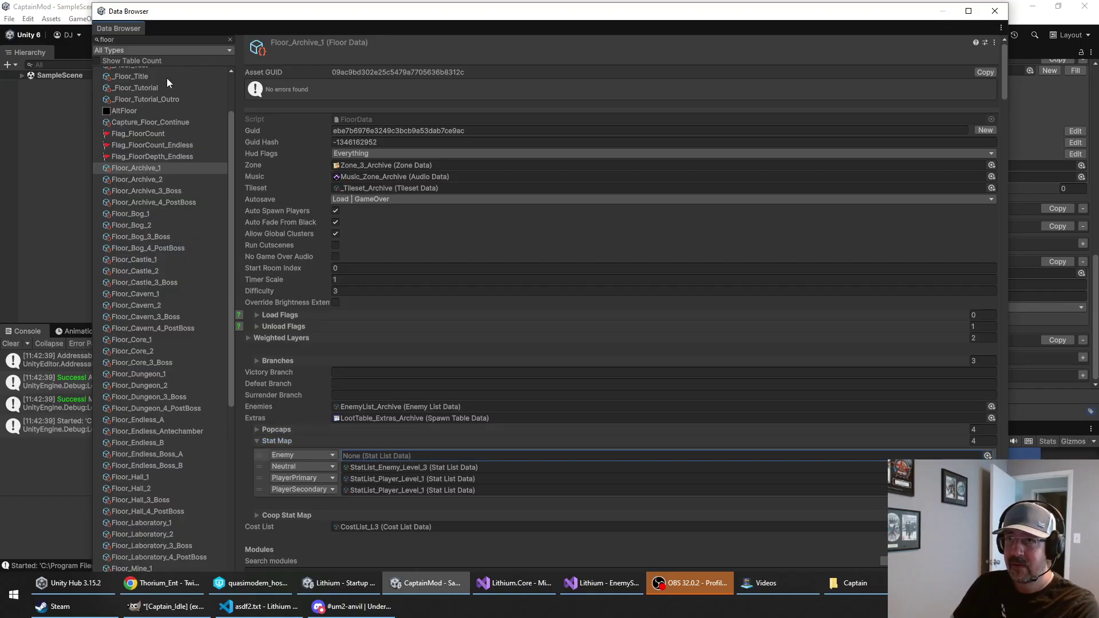
Step: Search the Data Browser for "statlist", examine the base stat values of StatList_Enemy_Level_3, and close the browser
left_click(180, 39)
type("statlist")
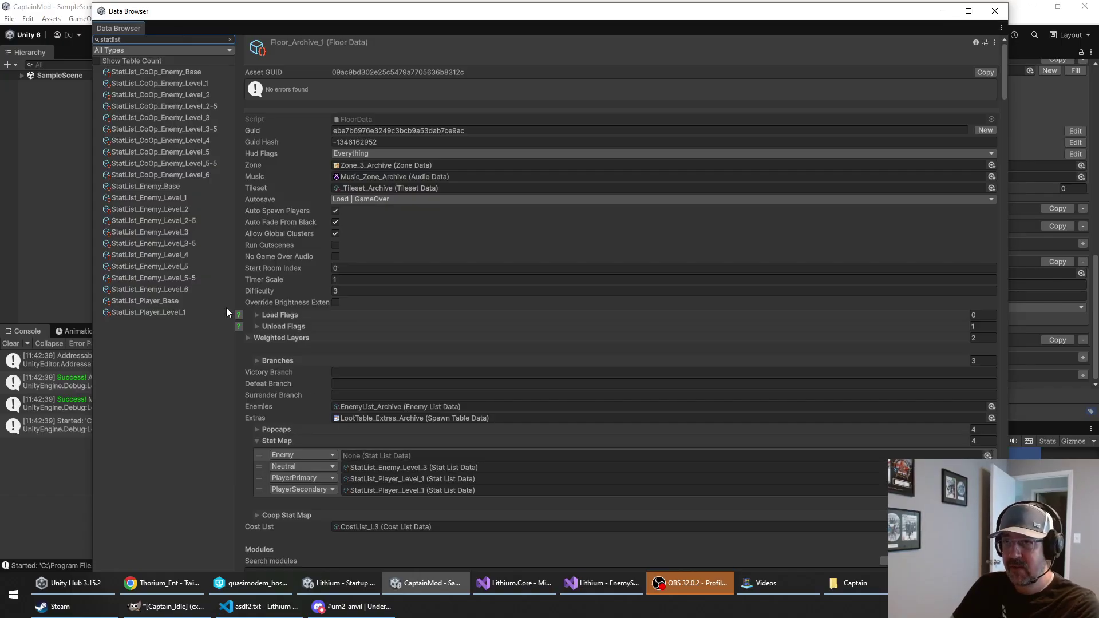
left_click(156, 232)
left_click(256, 164)
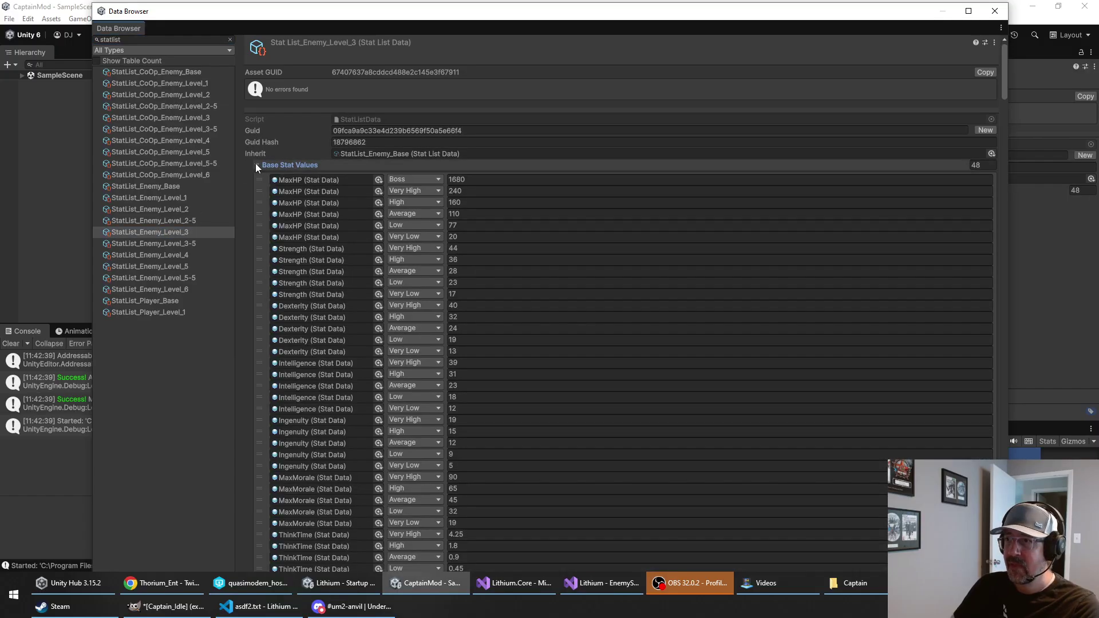
scroll(256, 215, "down", 10)
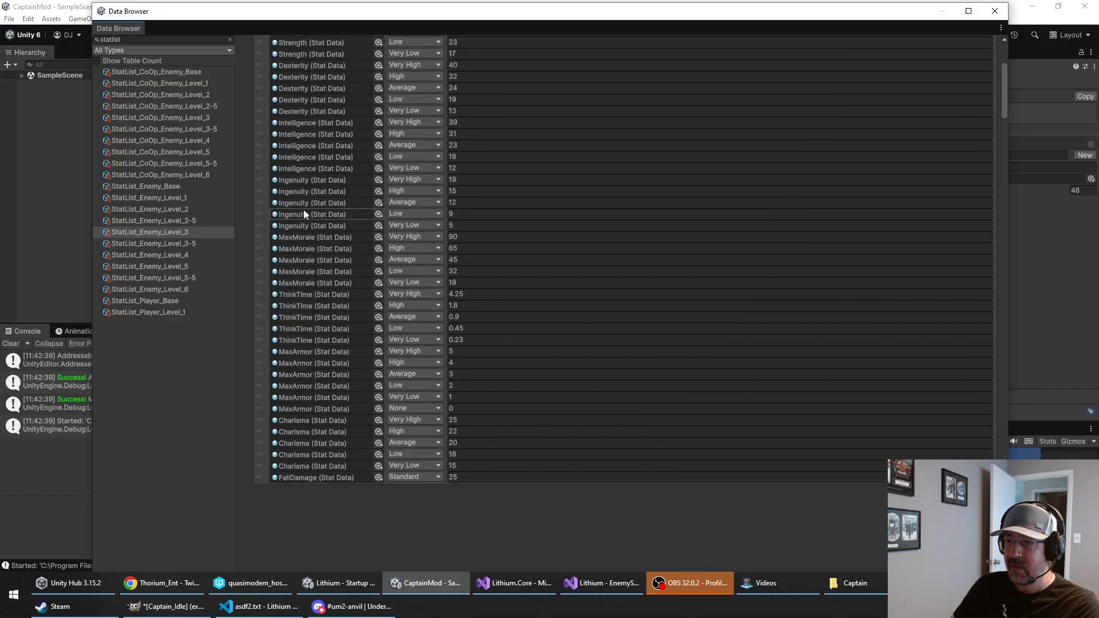
scroll(304, 212, "up", 9)
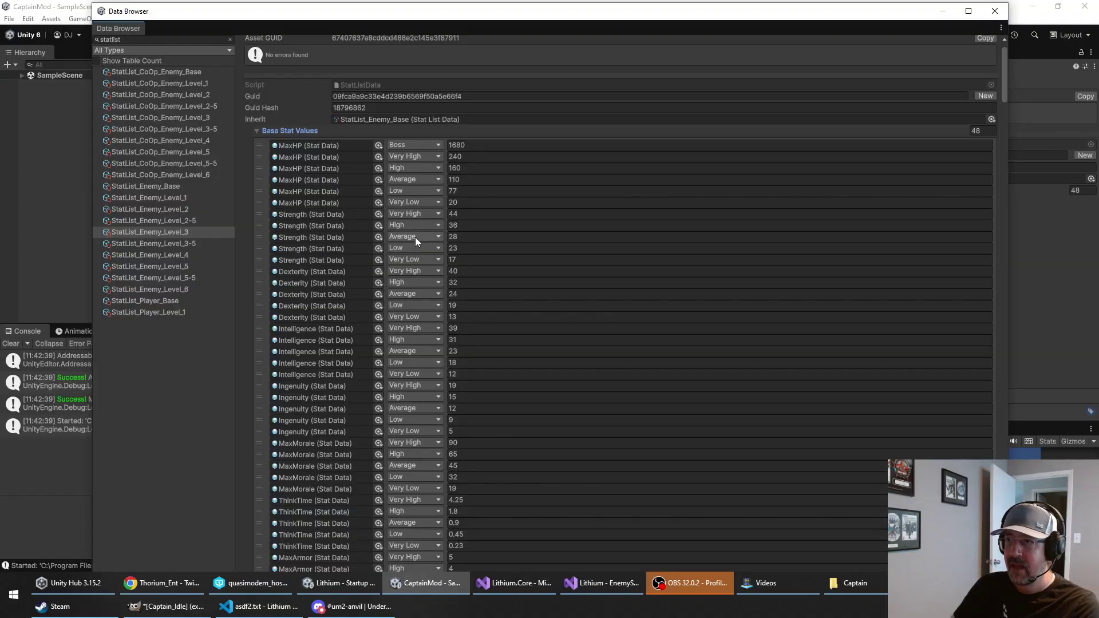
left_click(461, 237)
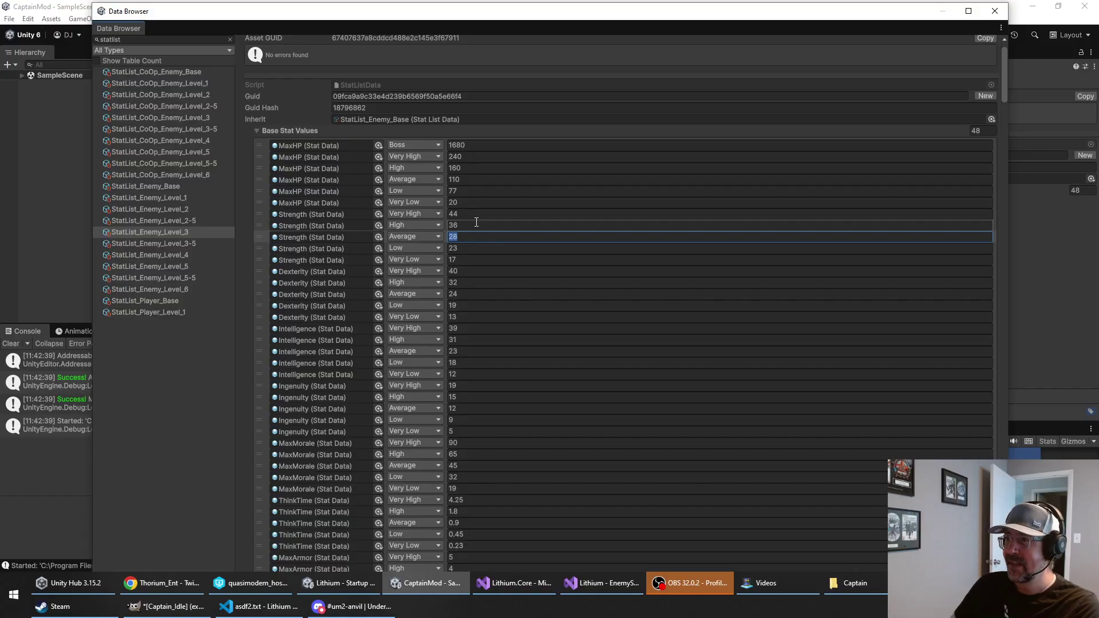
left_click_drag(916, 12, 868, 77)
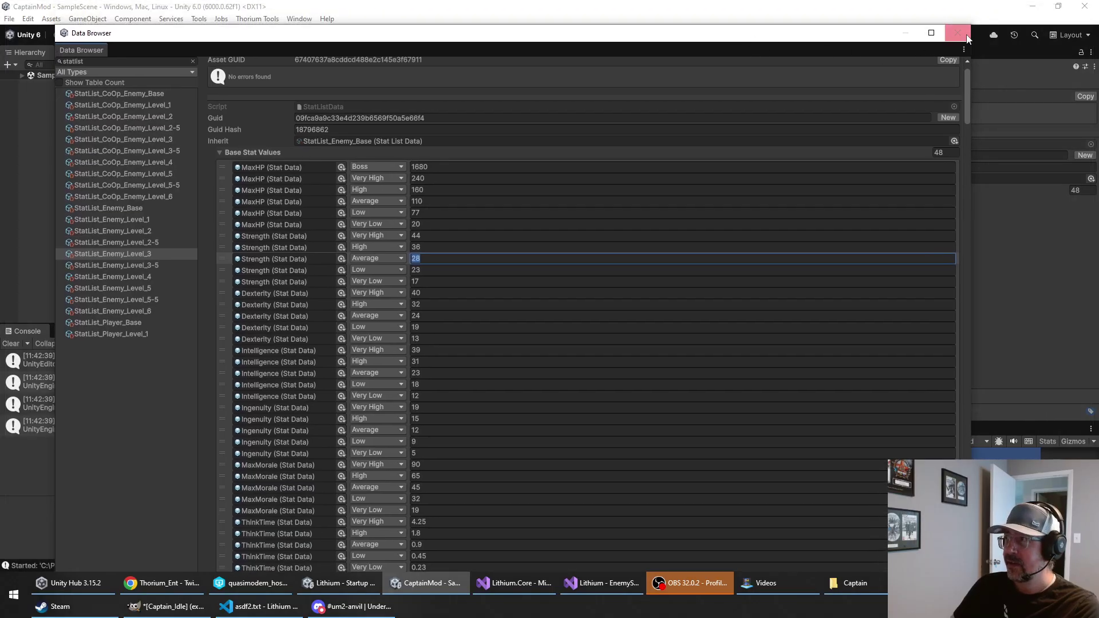
left_click(944, 29)
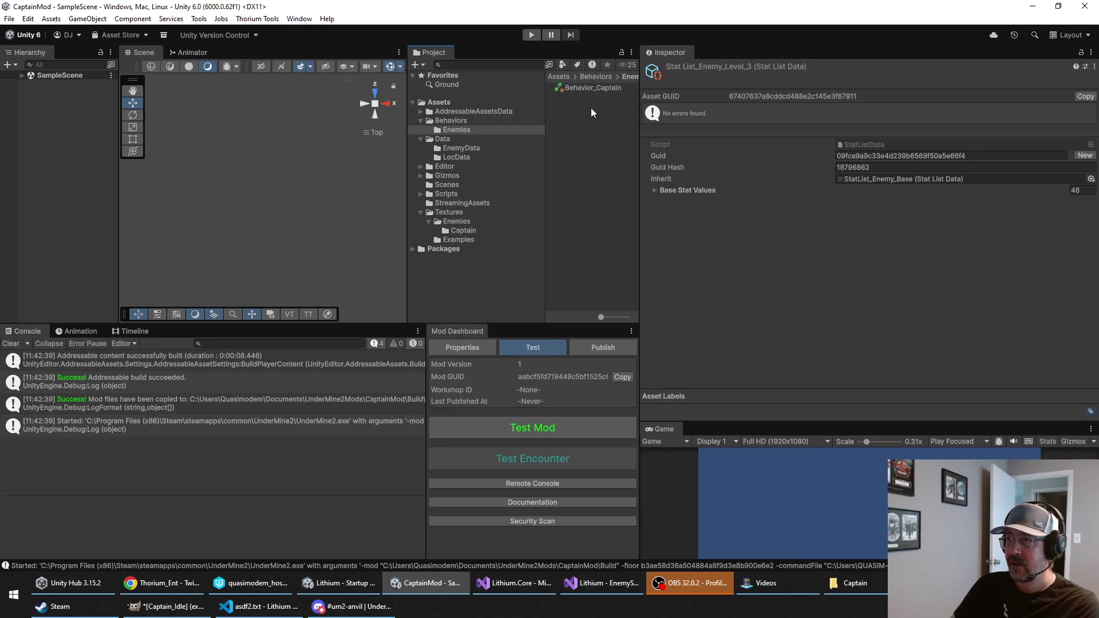
Step: Open the Behavior_Captain behavior tree in the graph canvas and shift the Optional node above Cooldown slightly to the left
left_click(592, 88)
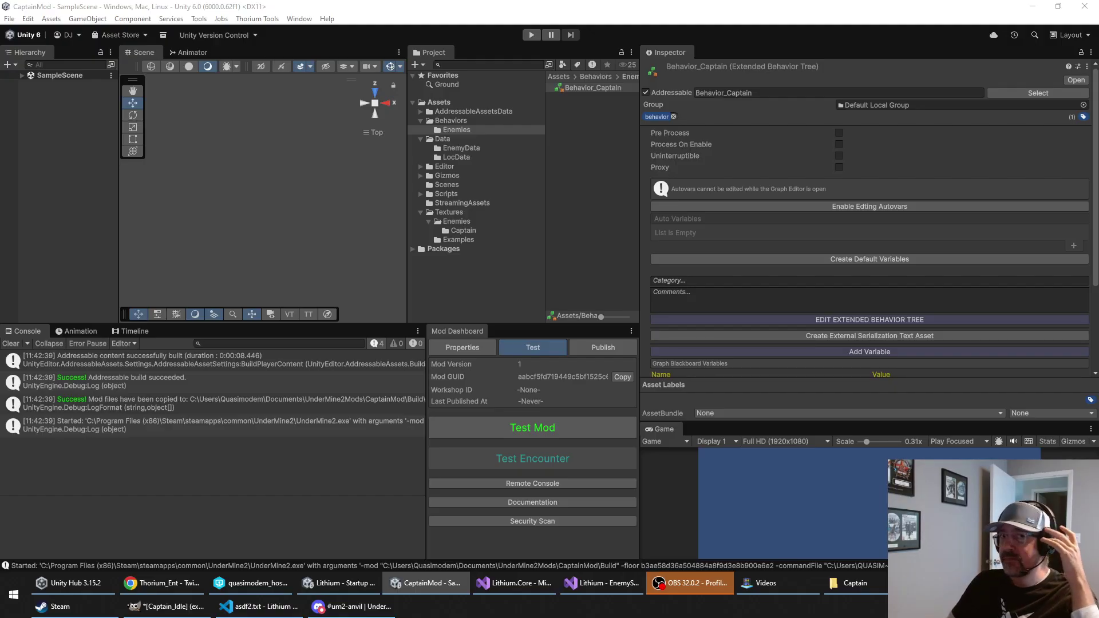
left_click_drag(0, 103, 681, 93)
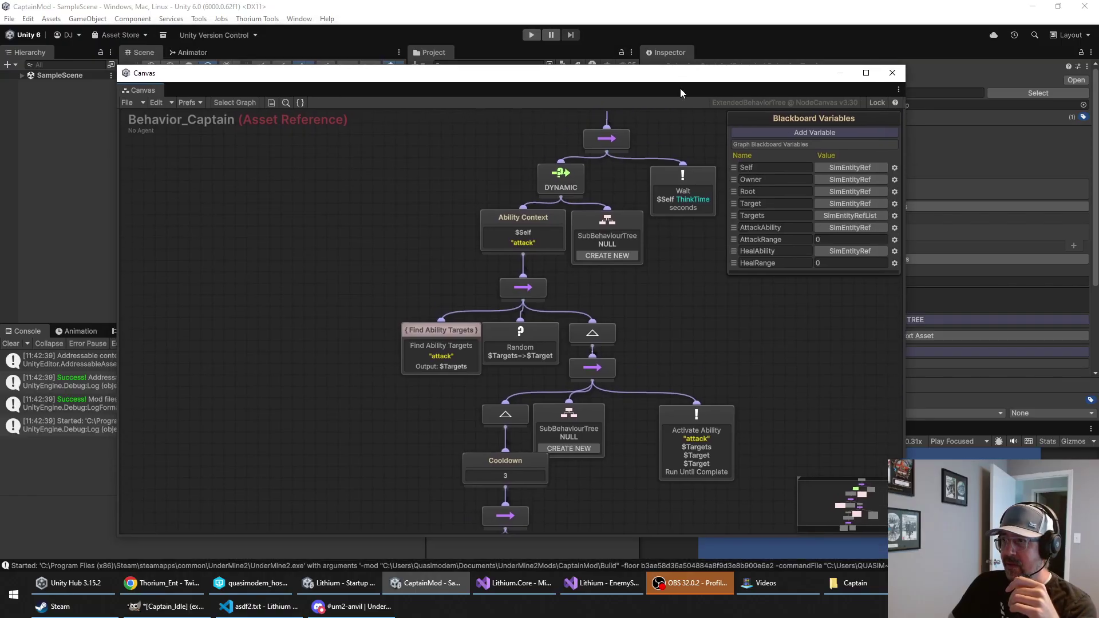
left_click(630, 246)
left_click(645, 249)
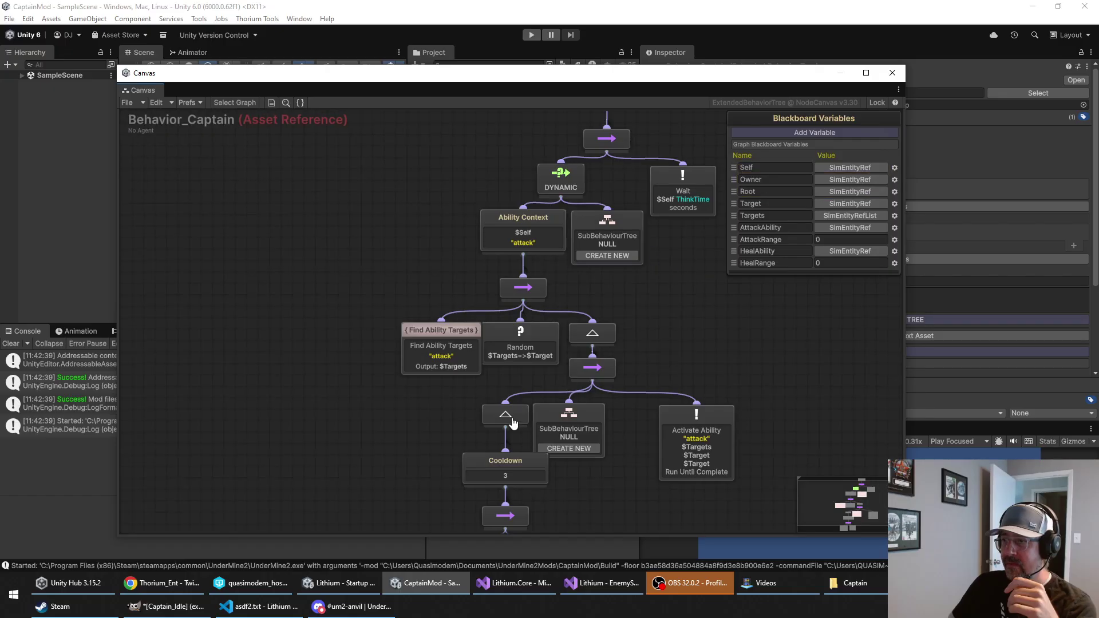
left_click_drag(511, 418, 484, 416)
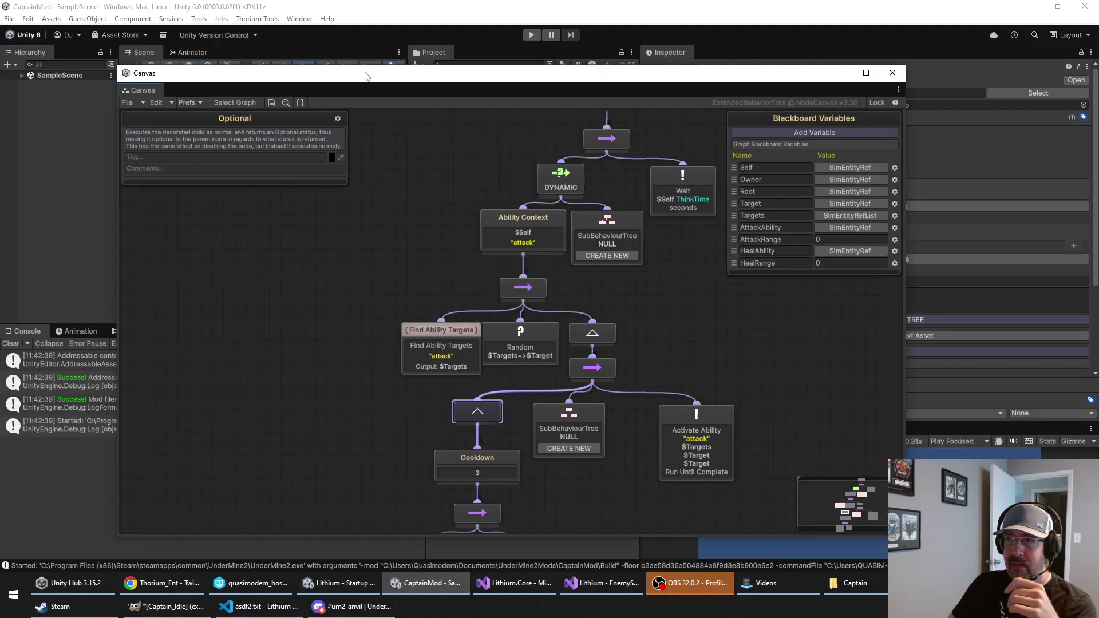
left_click_drag(372, 77, 0, 81)
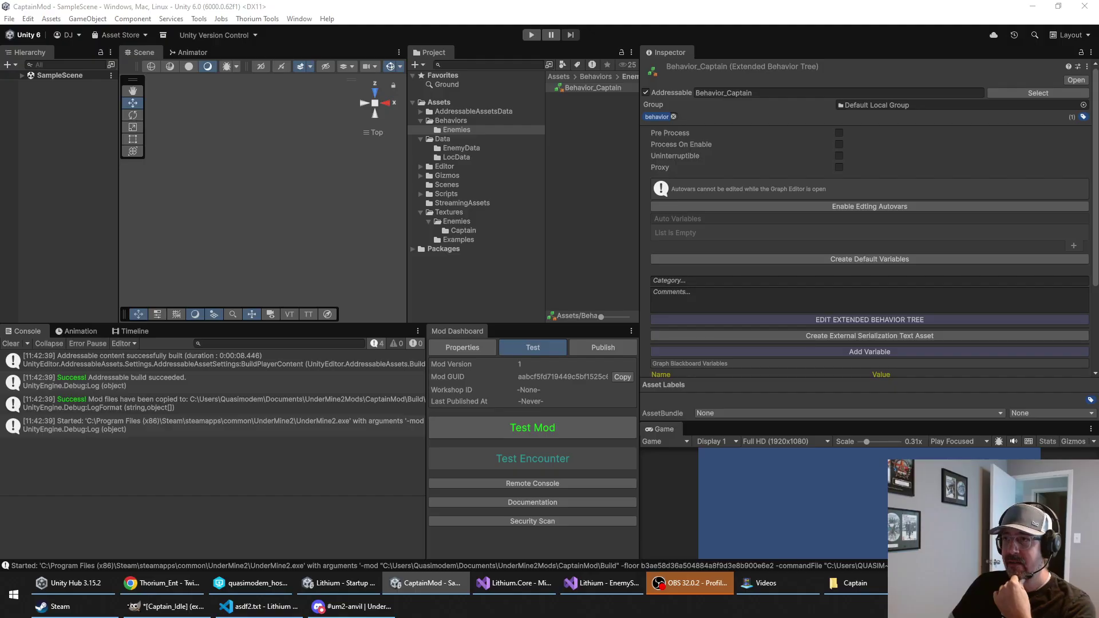
left_click_drag(0, 52, 521, 43)
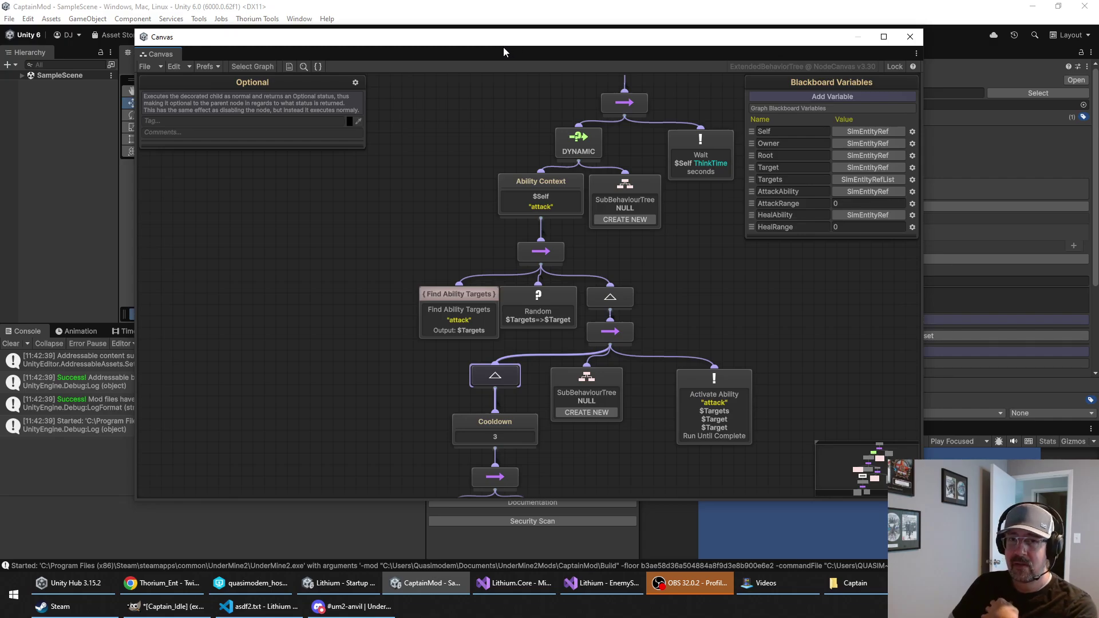
left_click_drag(510, 43, 502, 54)
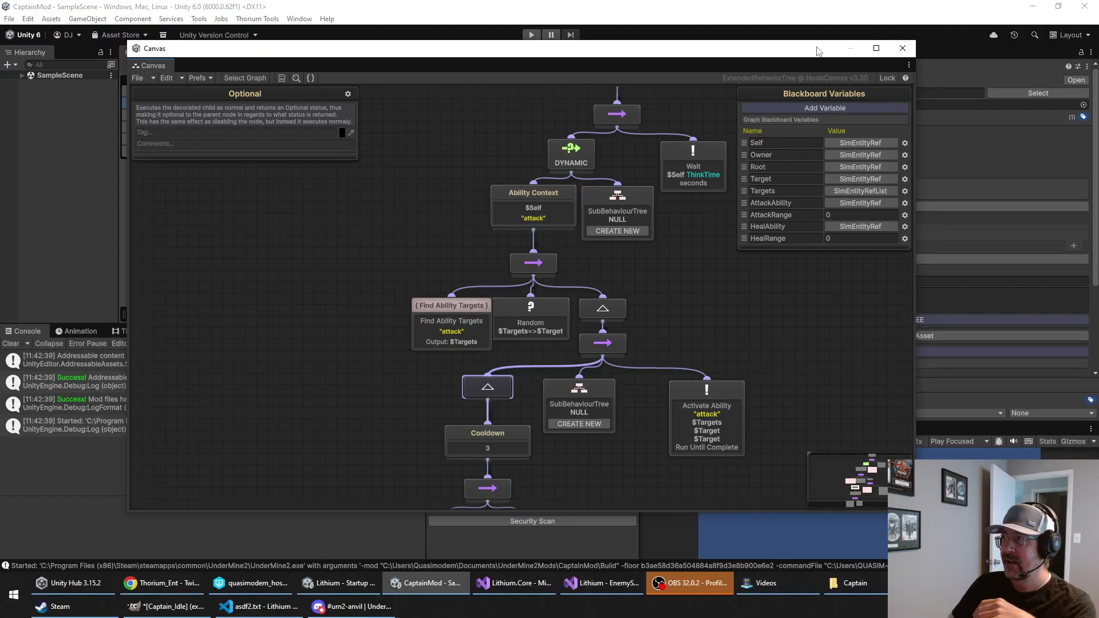
left_click_drag(888, 44, 763, 160)
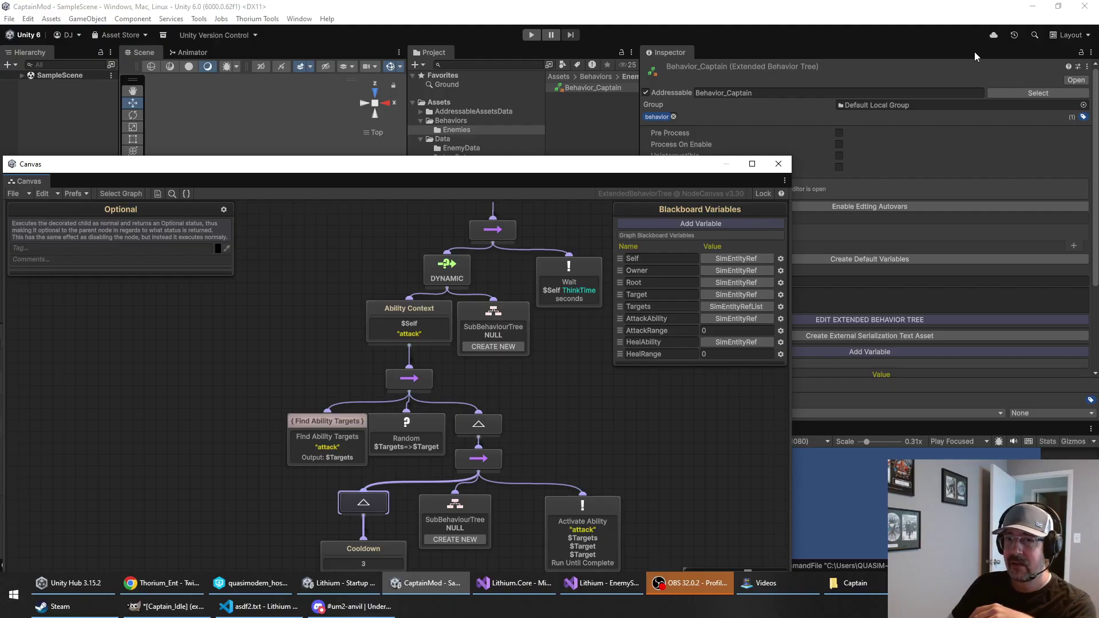
left_click_drag(424, 165, 623, 65)
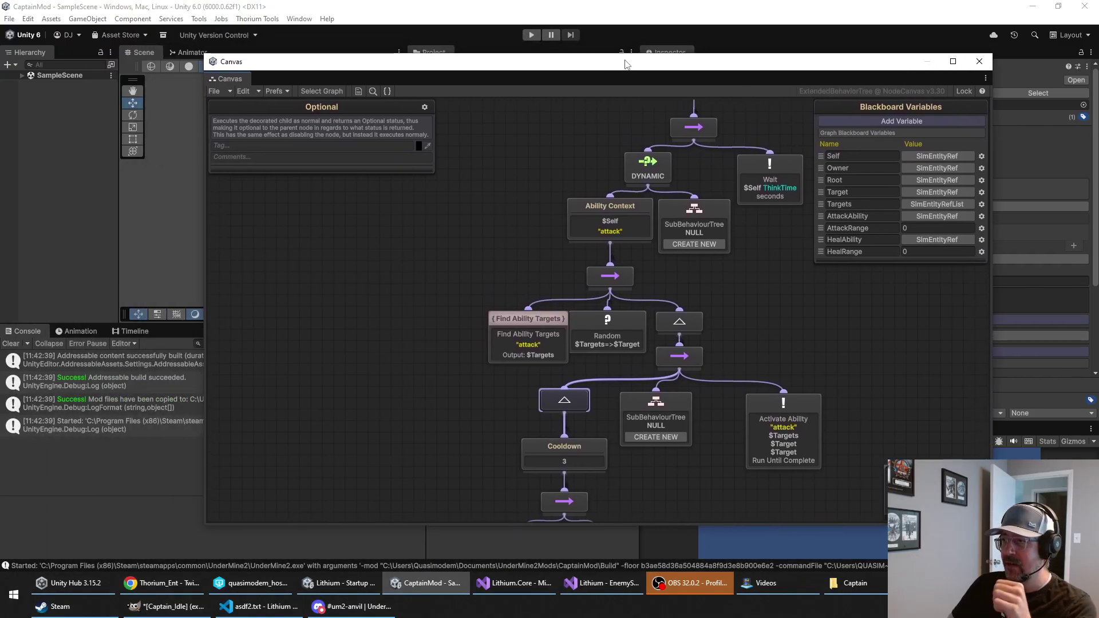
left_click(826, 339)
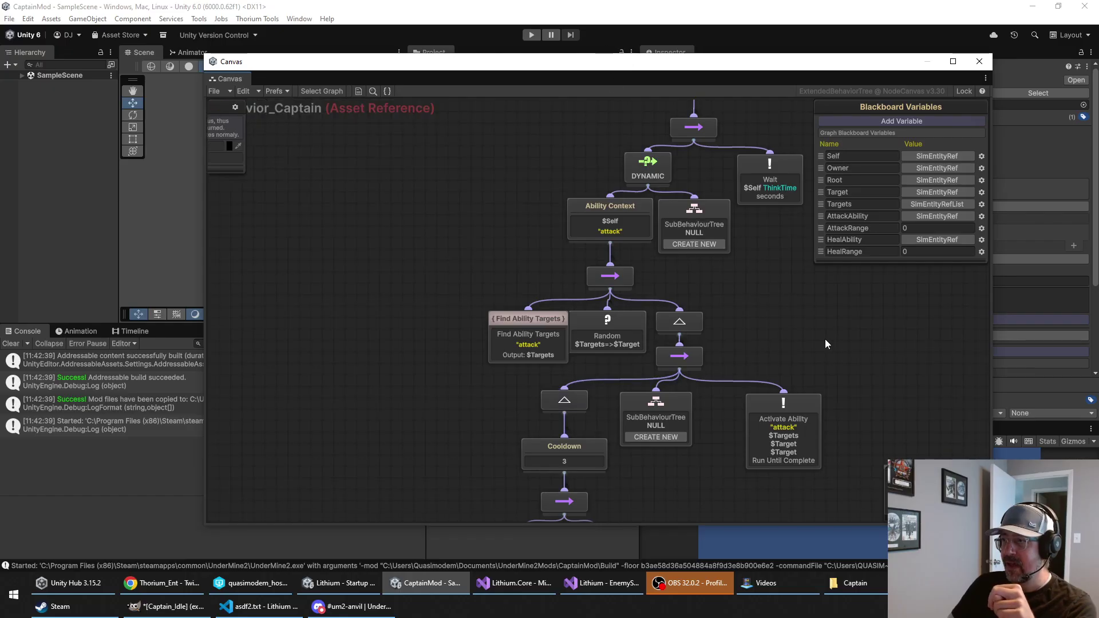
left_click_drag(694, 68, 609, 51)
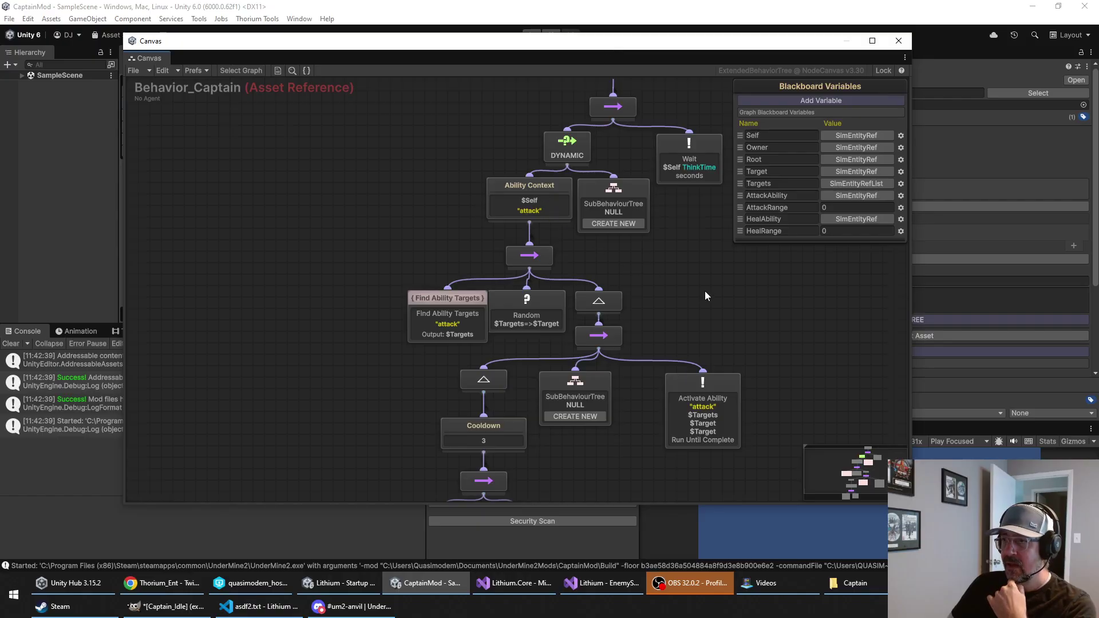
Step: Check the empty sub tree node beside Ability Context, switch to the Lithium project, search it for "footman" and open Behavior_Footman
left_click(625, 209)
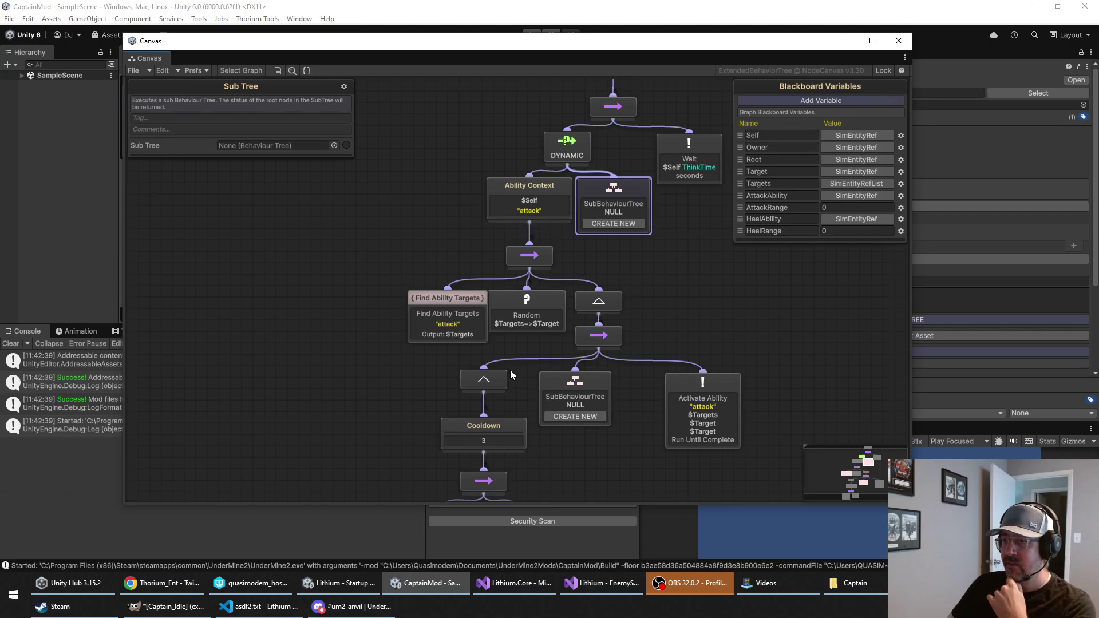
left_click(338, 582)
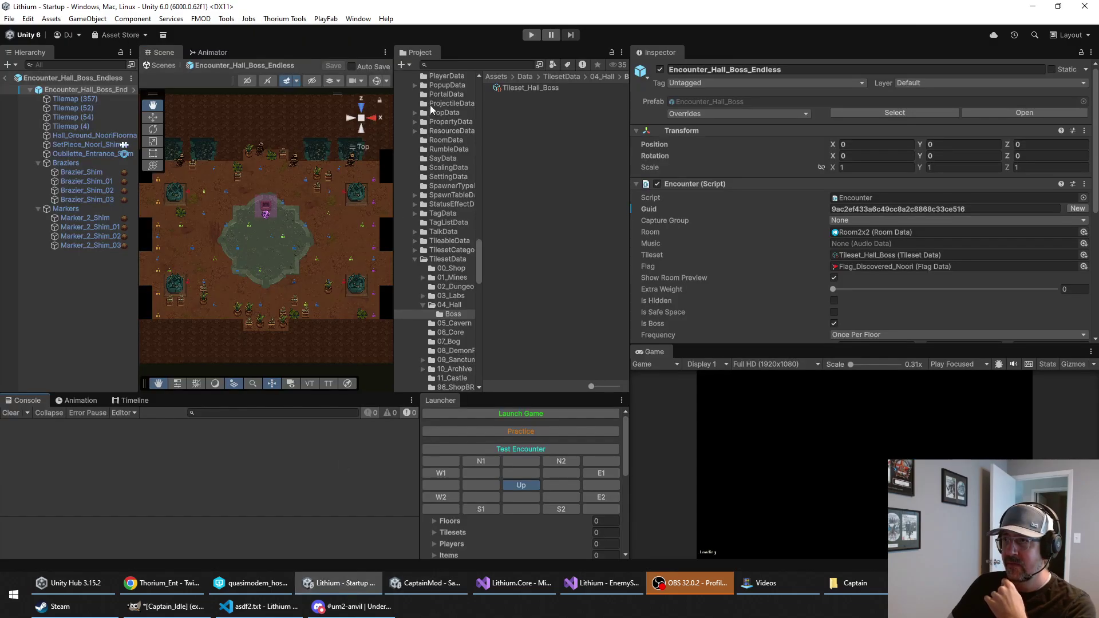
left_click(491, 65)
type("fo")
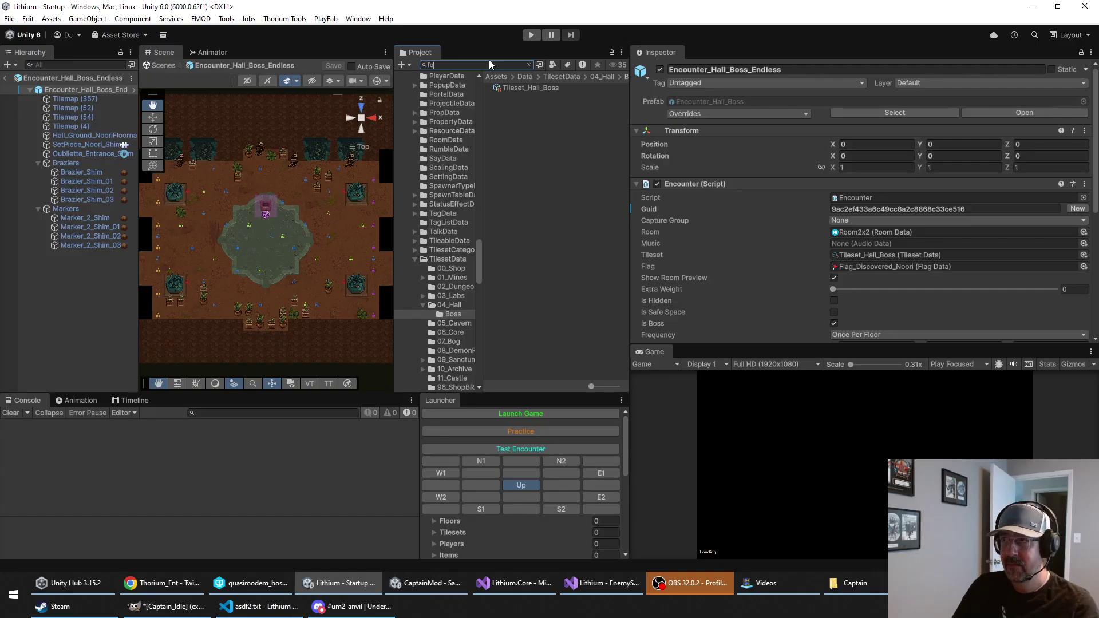
type("otman")
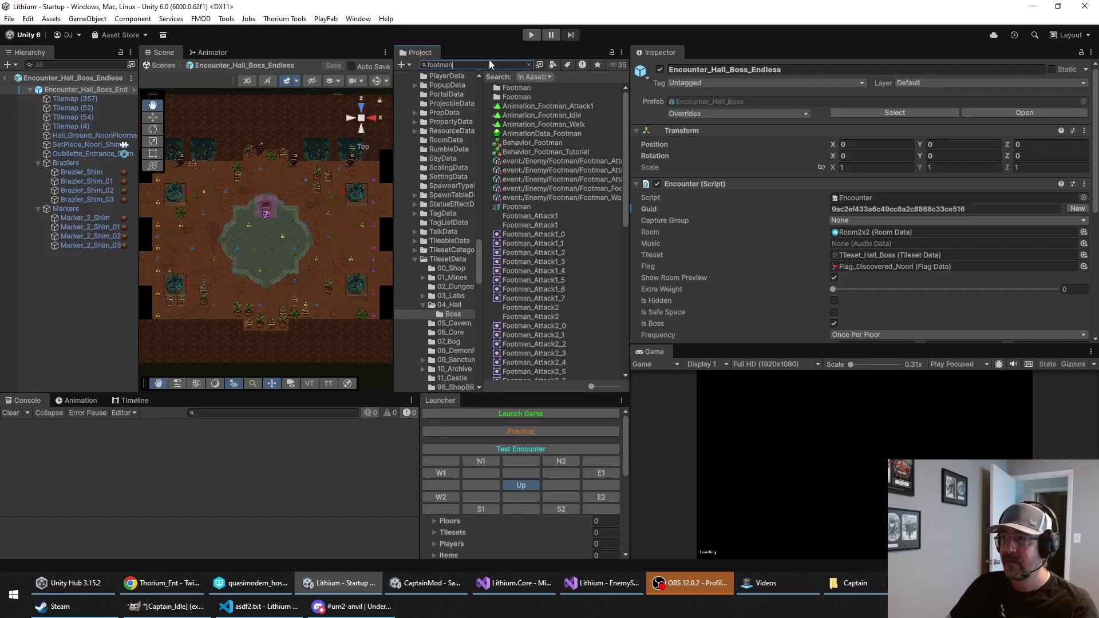
left_click(506, 144)
double_click(507, 144)
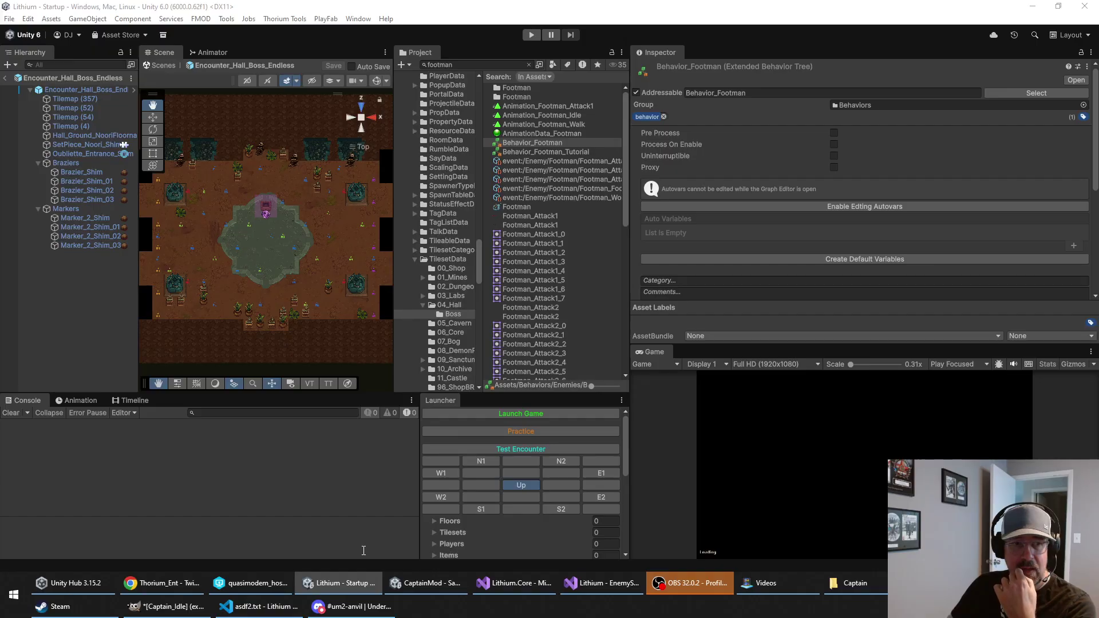
Step: Switch between the CaptainMod and Lithium projects to view Behavior_Captain's tree and locate Behavior_Footman among the enemy behaviors
left_click(426, 583)
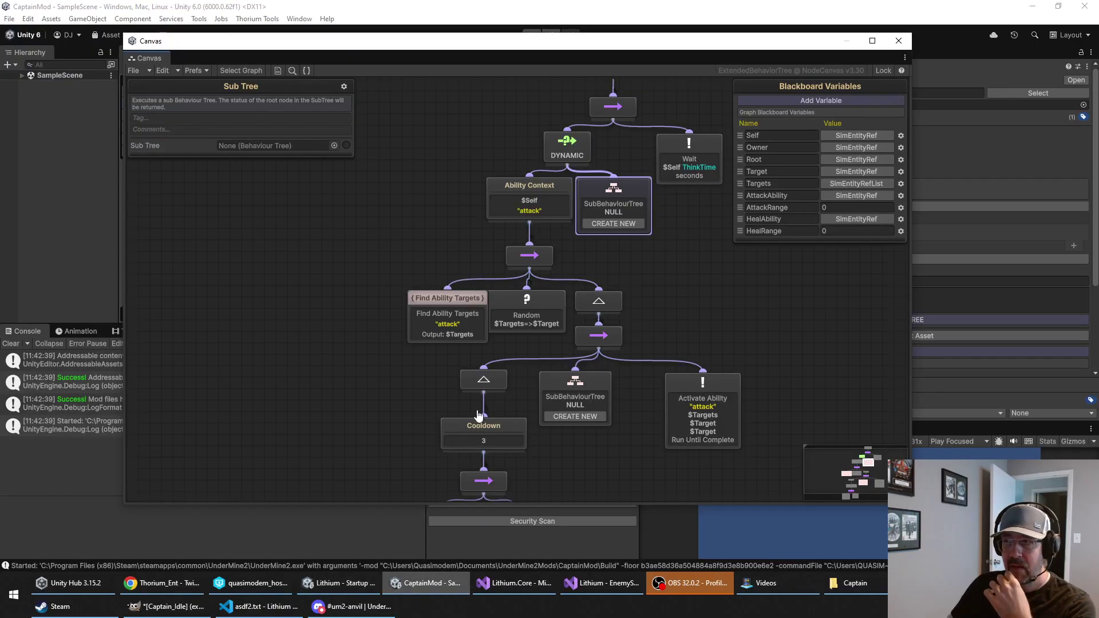
left_click(610, 440)
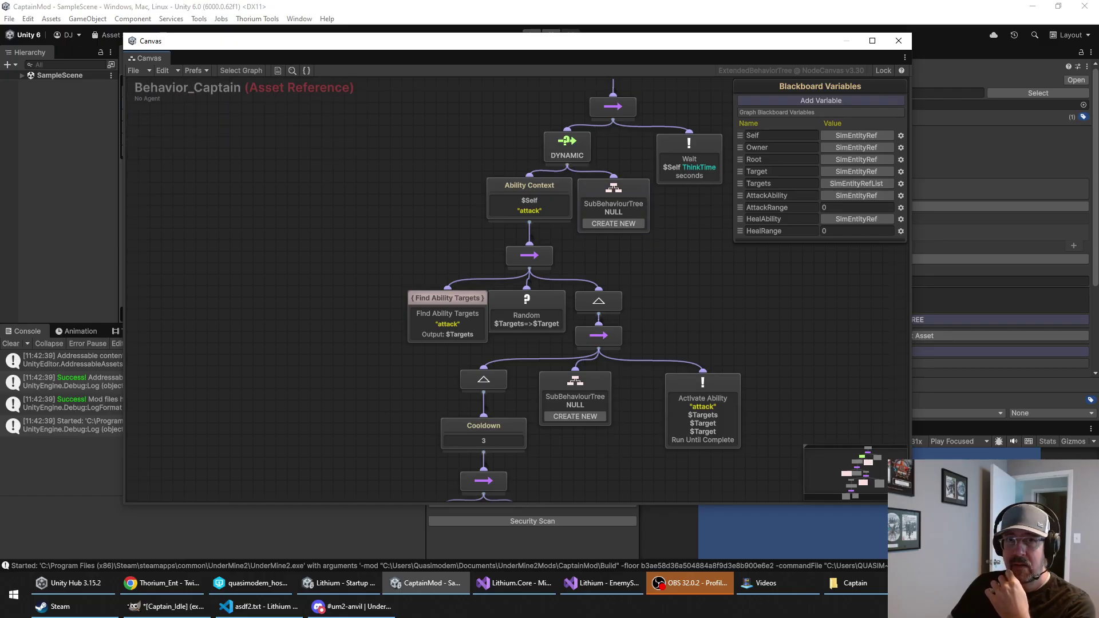
left_click(332, 584)
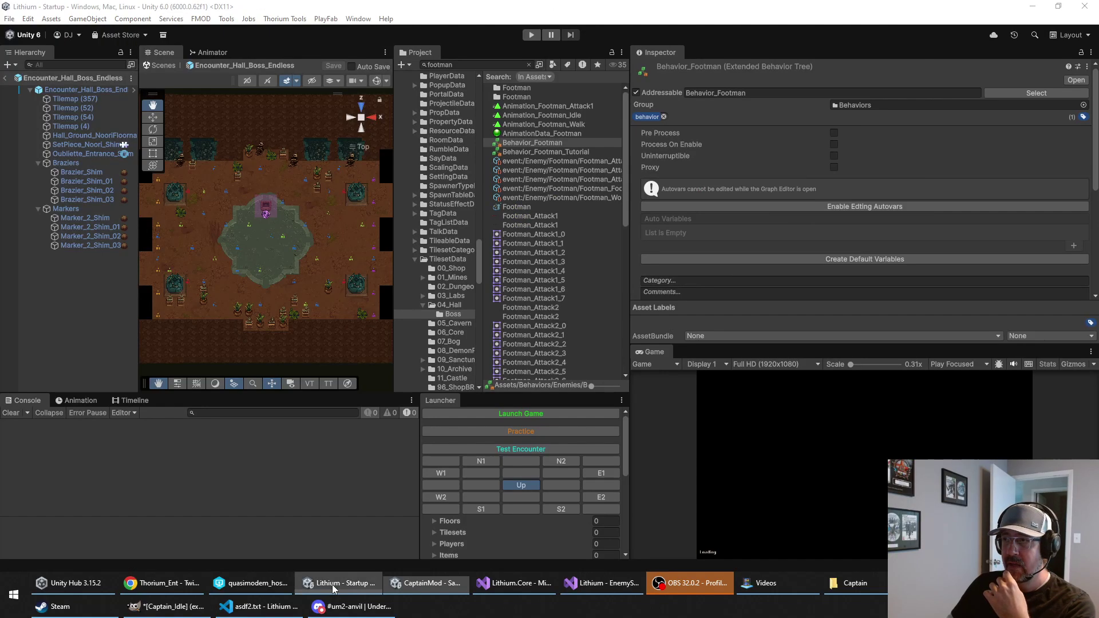
left_click(552, 142)
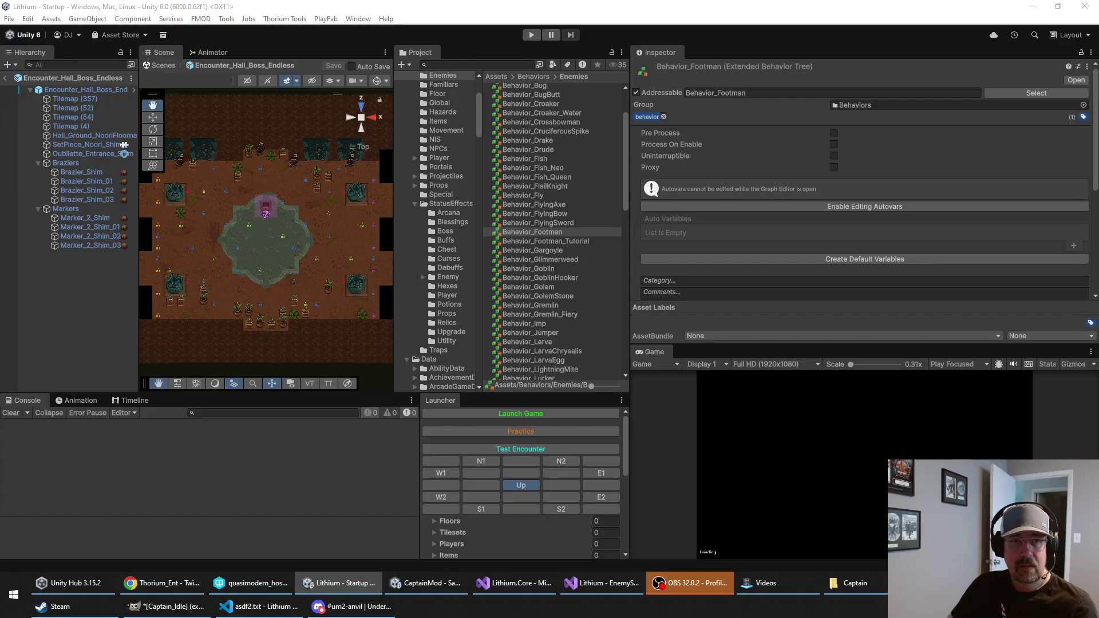
Step: Switch back to the CaptainMod project and open the Behavior Tree Browser
left_click(455, 591)
left_click_drag(423, 47, 426, 48)
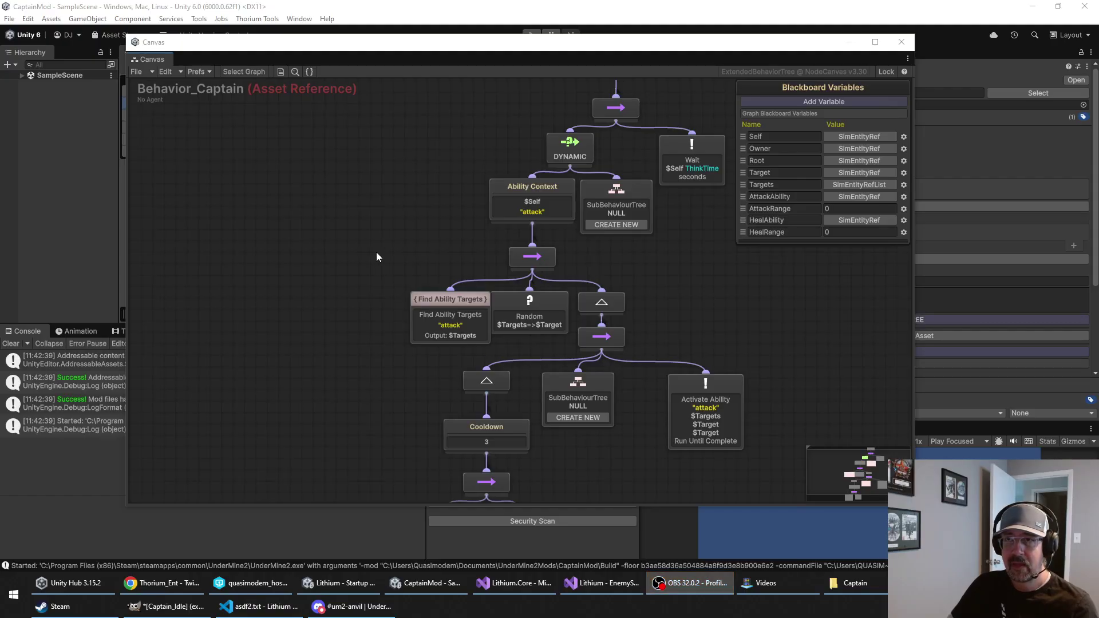
left_click_drag(275, 44, 291, 60)
left_click(257, 18)
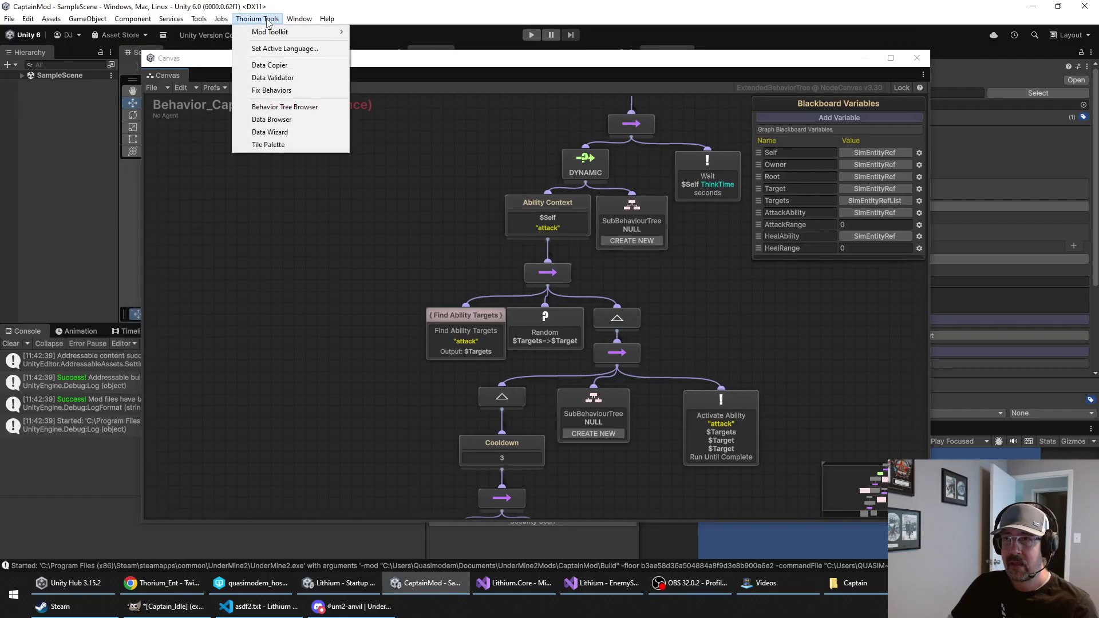
left_click(282, 106)
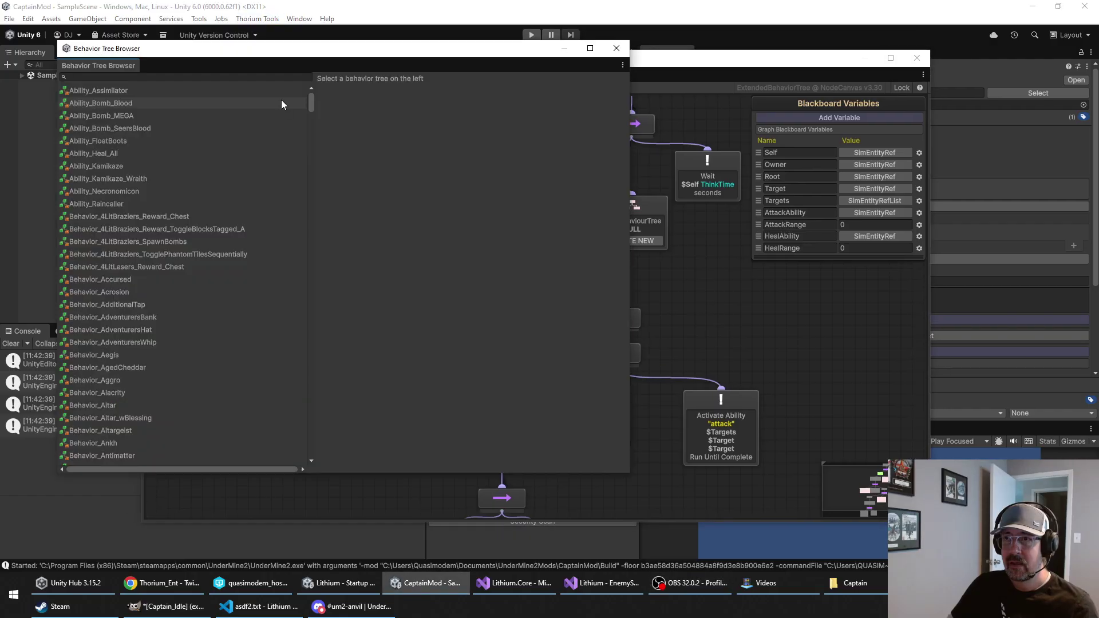
Step: Find "footman" among the behavior trees, open Behavior_Footman in the canvas and enter its Wander_Walk sub tree
left_click(136, 76)
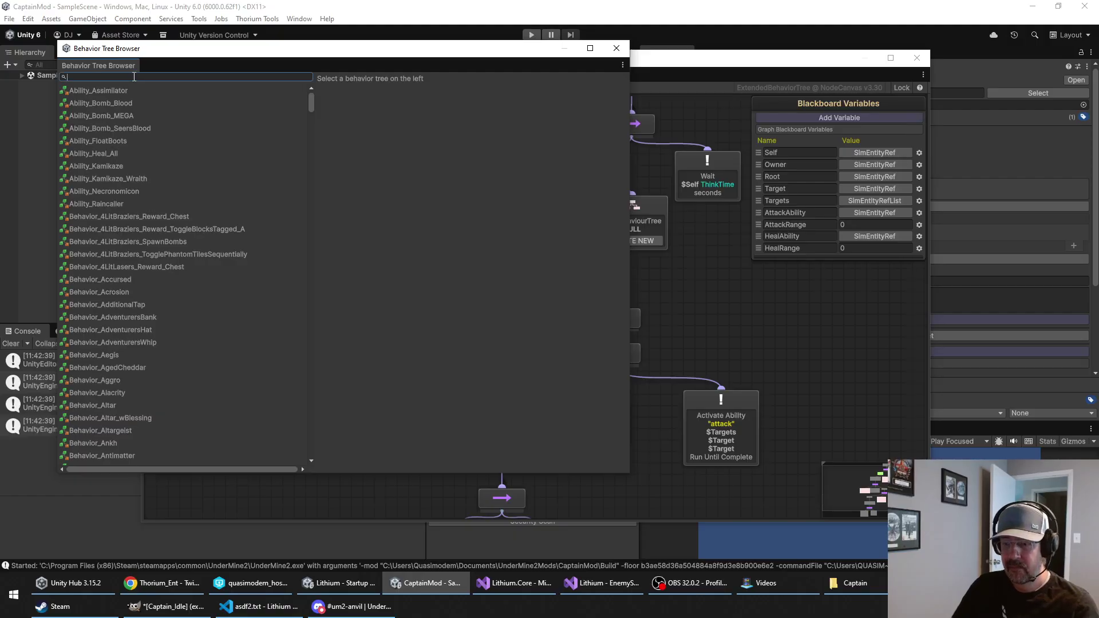
type("footman")
left_click(123, 92)
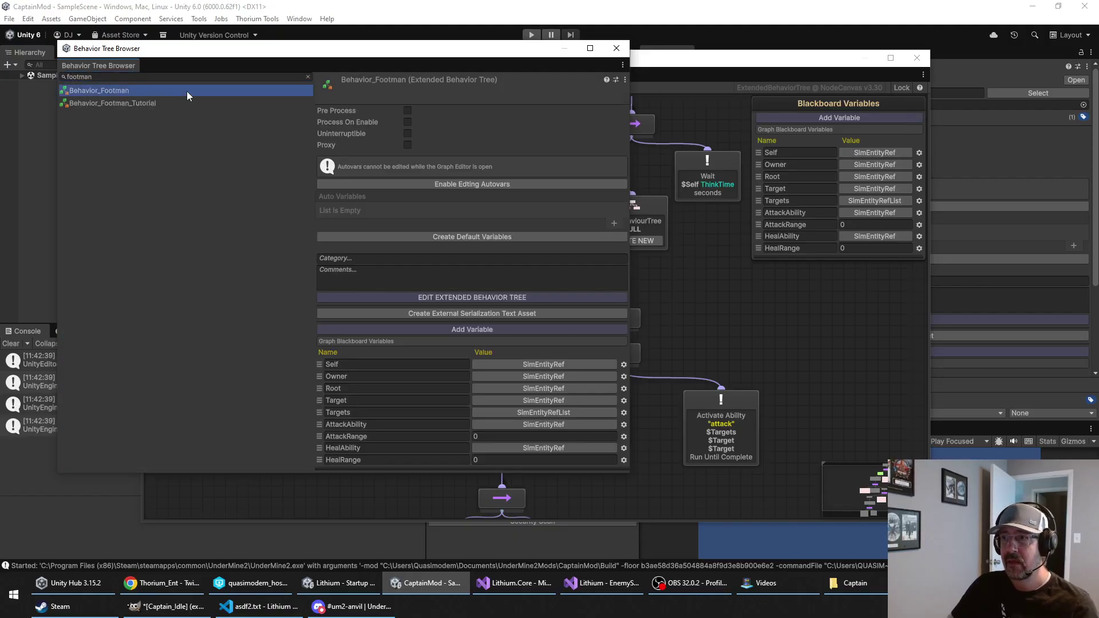
double_click(163, 91)
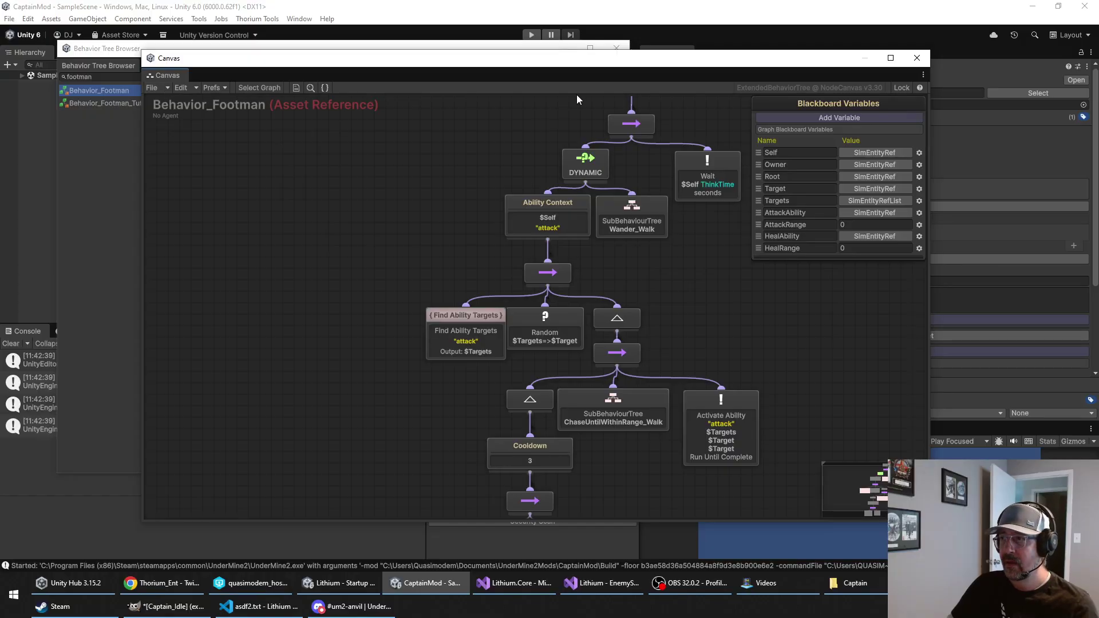
double_click(617, 204)
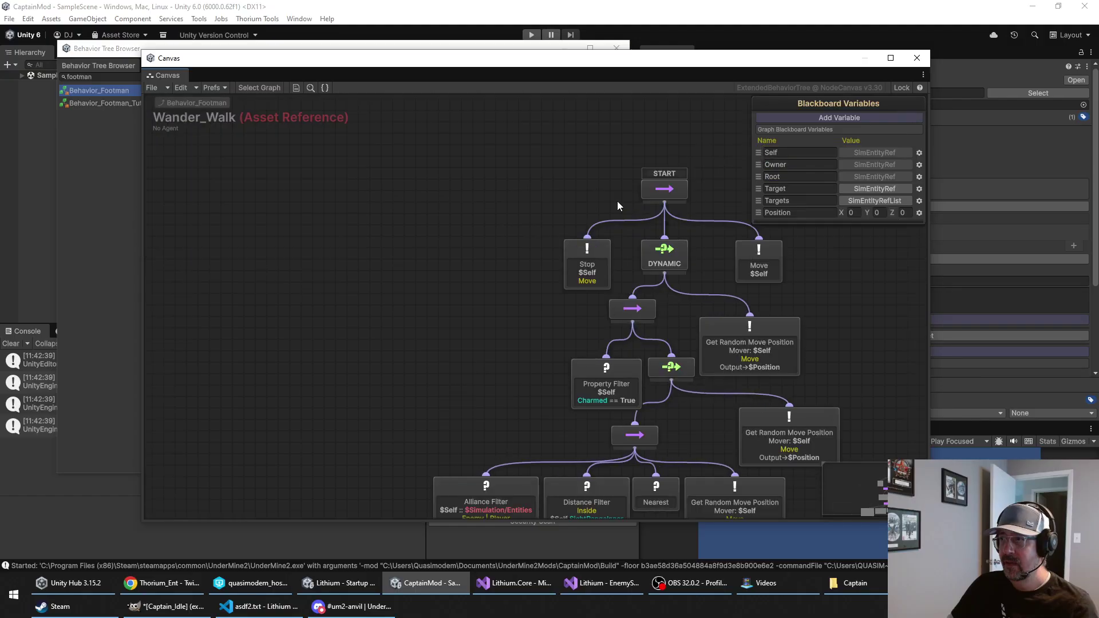
Step: Enlarge the canvas window to fit the whole Wander_Walk tree, and select and copy all of its nodes
left_click_drag(610, 65, 516, 33)
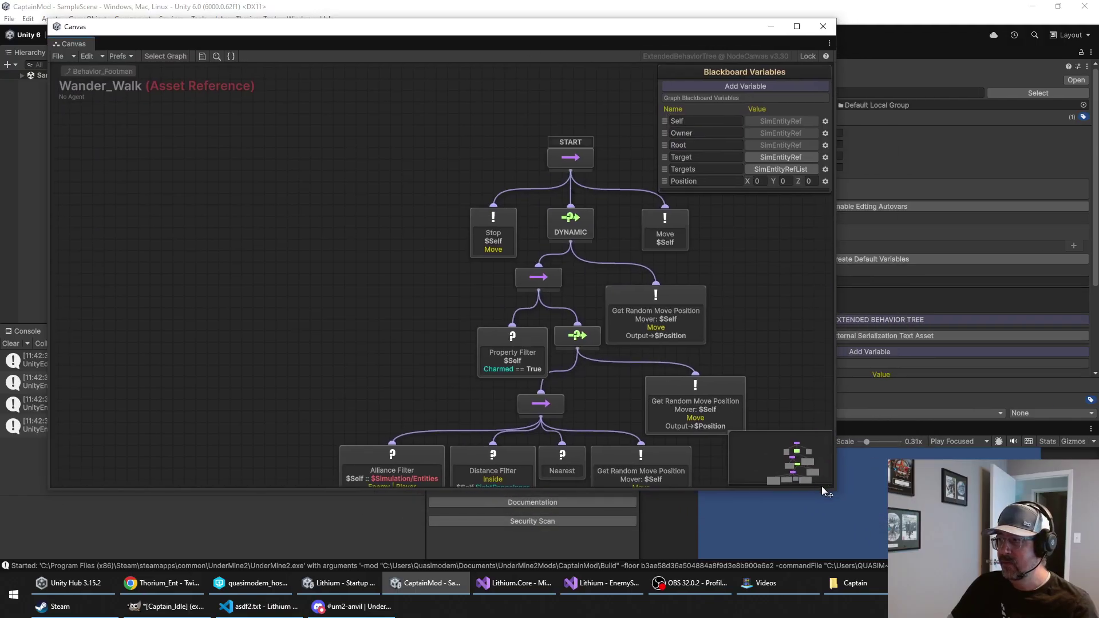
left_click_drag(835, 491, 977, 542)
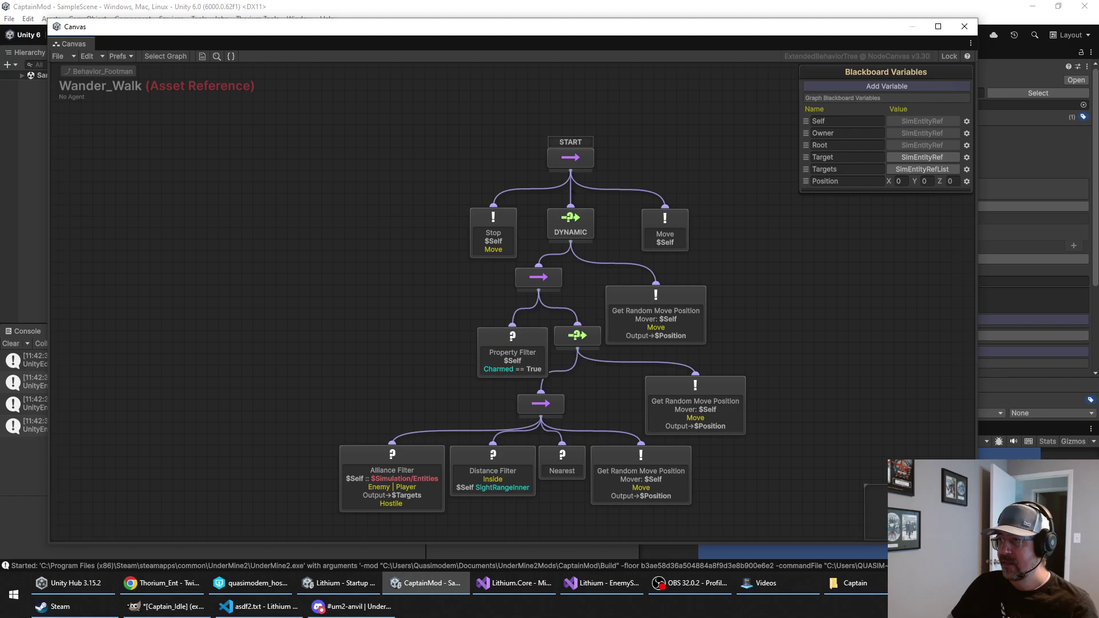
left_click_drag(747, 453, 300, 136)
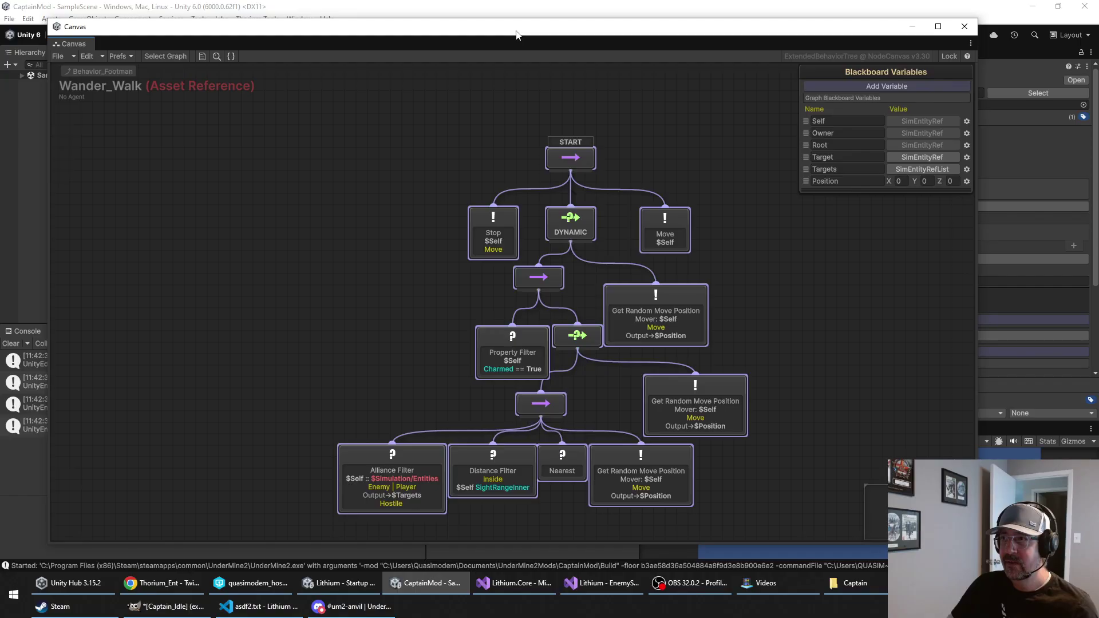
Step: Move the canvas and Behavior Tree Browser windows off the main editor to uncover the Enemies behavior assets
left_click_drag(514, 30, 0, 56)
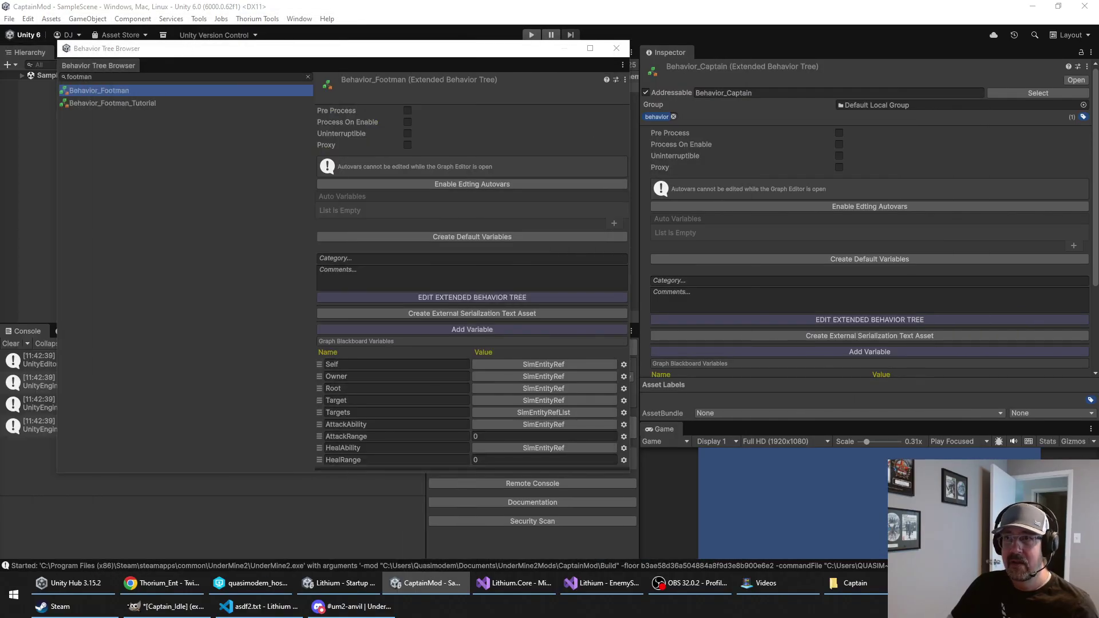
left_click_drag(0, 117, 892, 103)
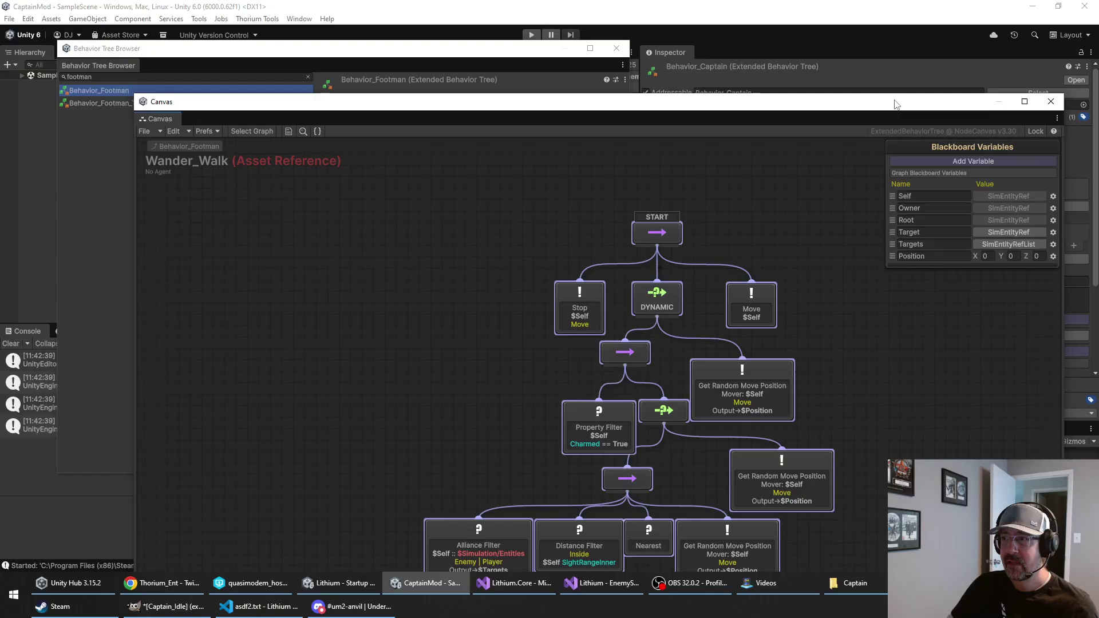
left_click(786, 10)
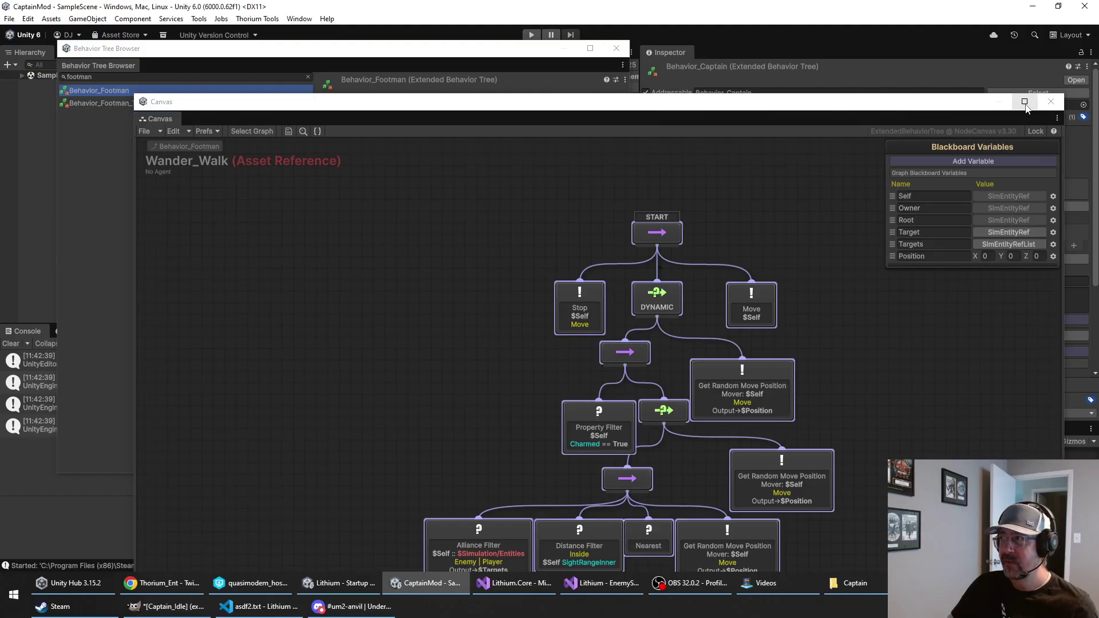
left_click_drag(910, 102, 0, 117)
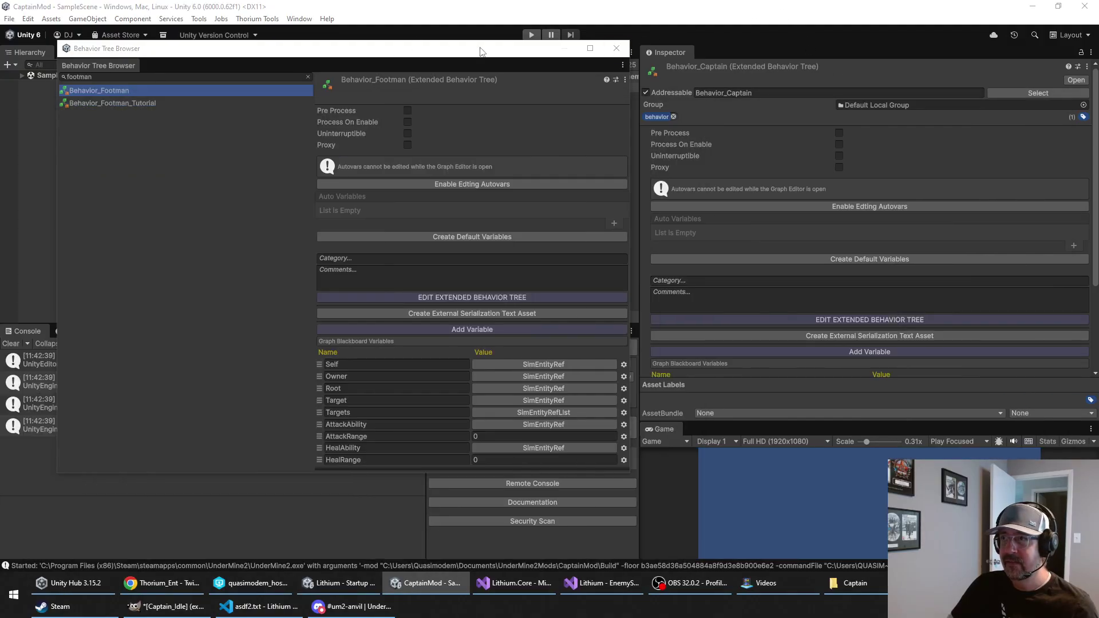
left_click_drag(527, 49, 0, 68)
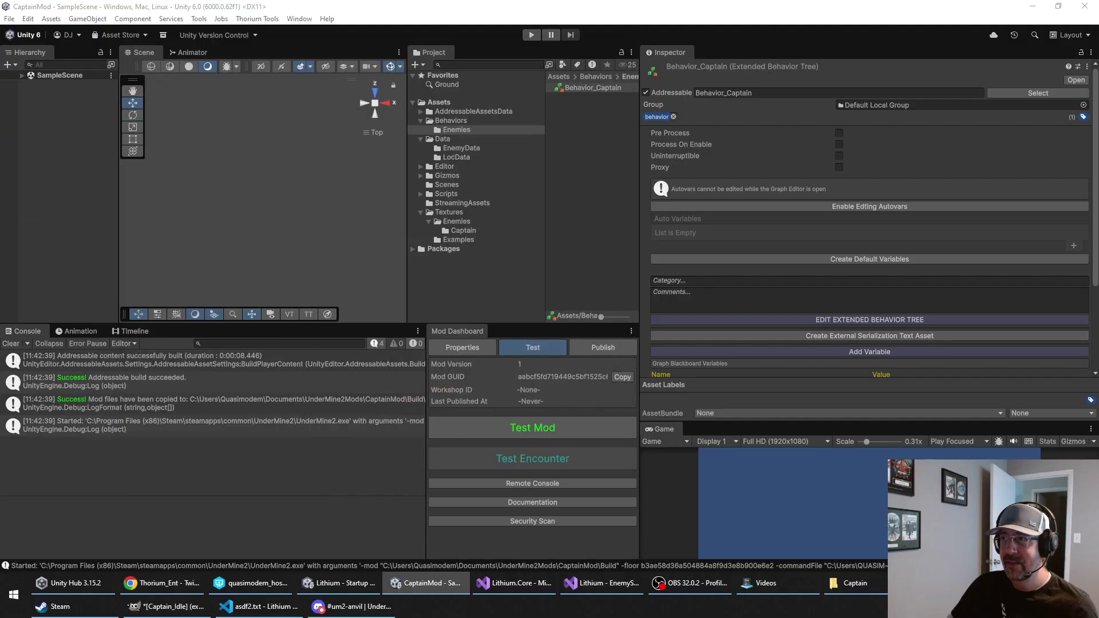
Step: Duplicate Behavior_Captain in the Enemies behaviors folder and name the copy SubTree_Walk
right_click(572, 106)
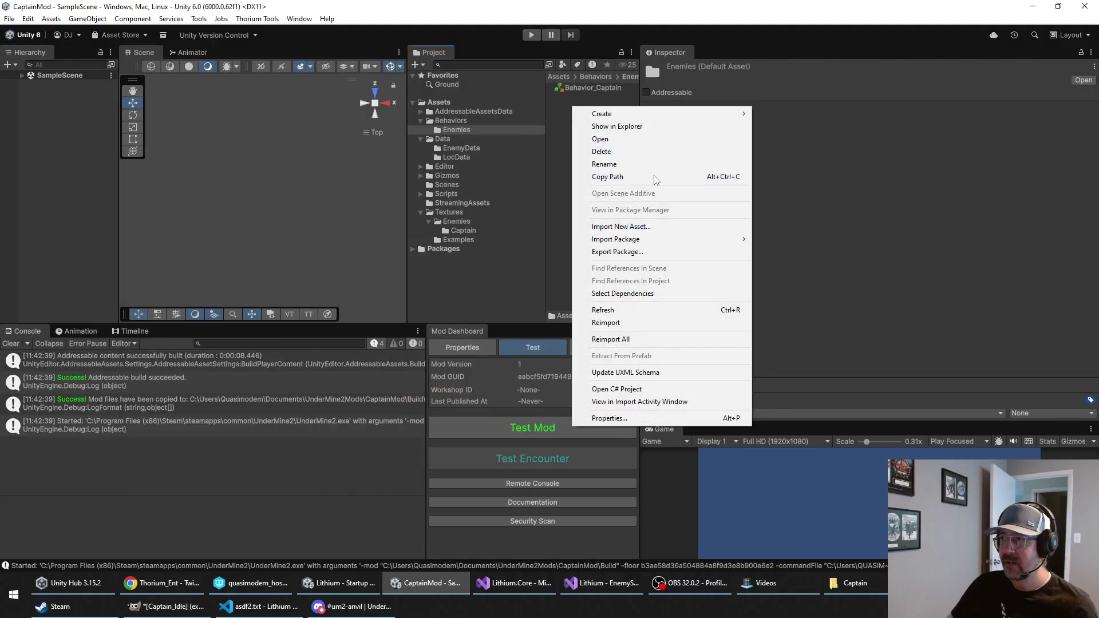
mouse_move(644, 119)
left_click(578, 90)
key("ctrl+d")
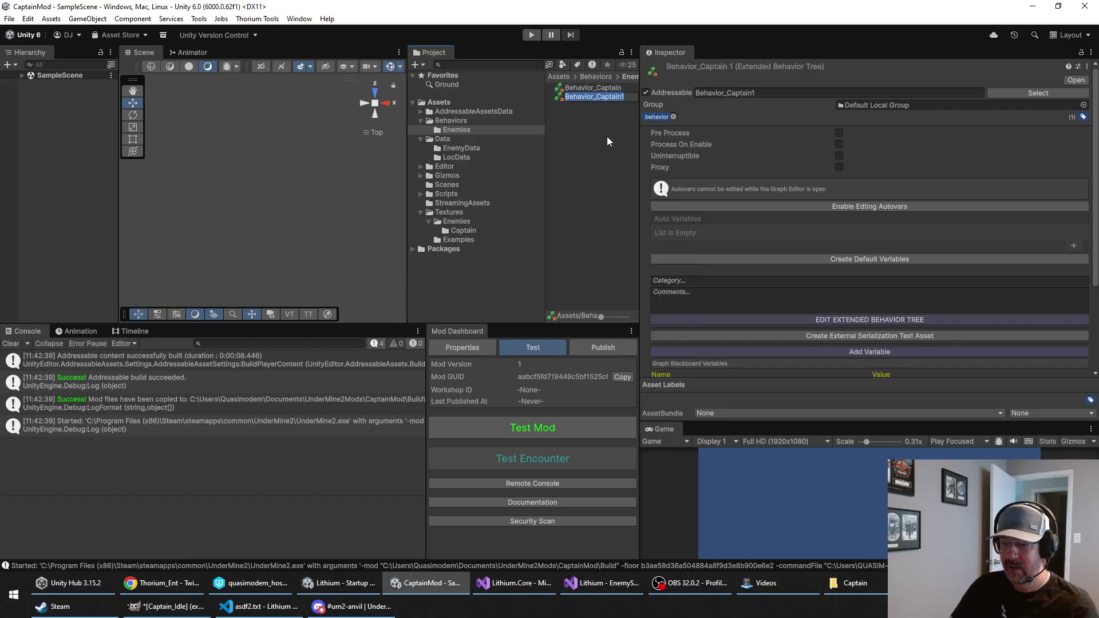
type("SubTree_Walk")
key("Return")
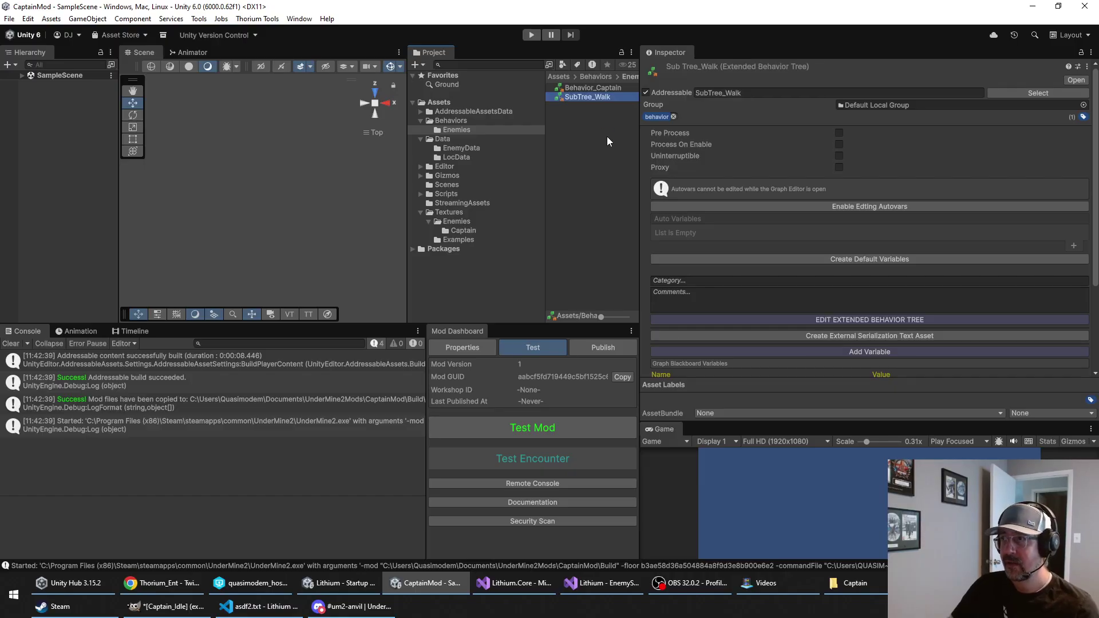
left_click(589, 97)
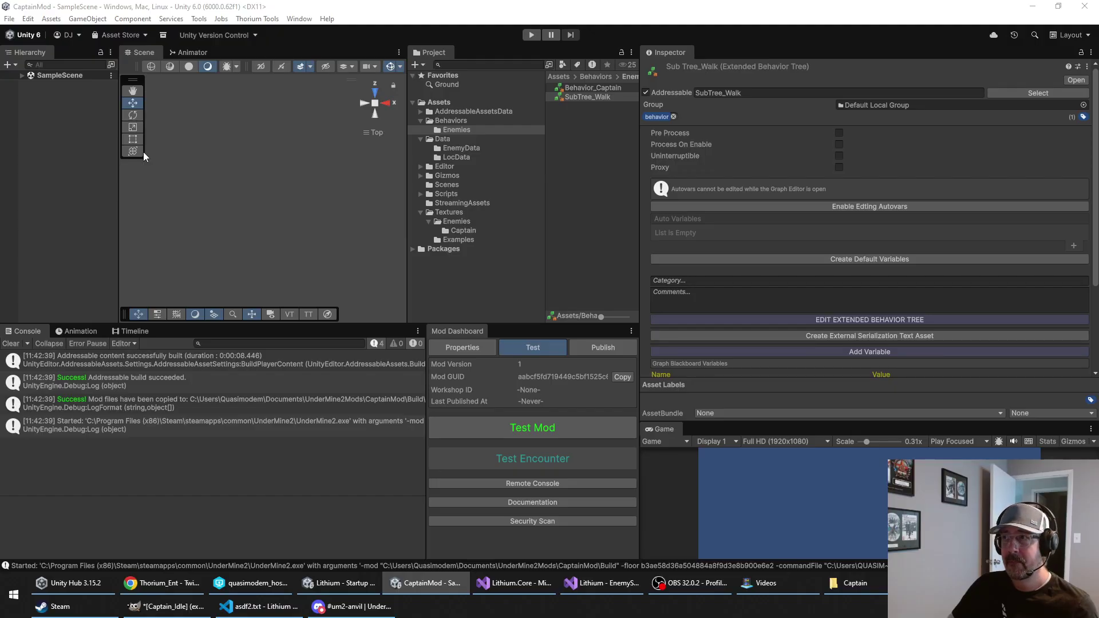
Step: Return to Behavior_Captain's canvas and check which trees can be assigned to the empty sub tree node beside Ability Context
left_click(592, 87)
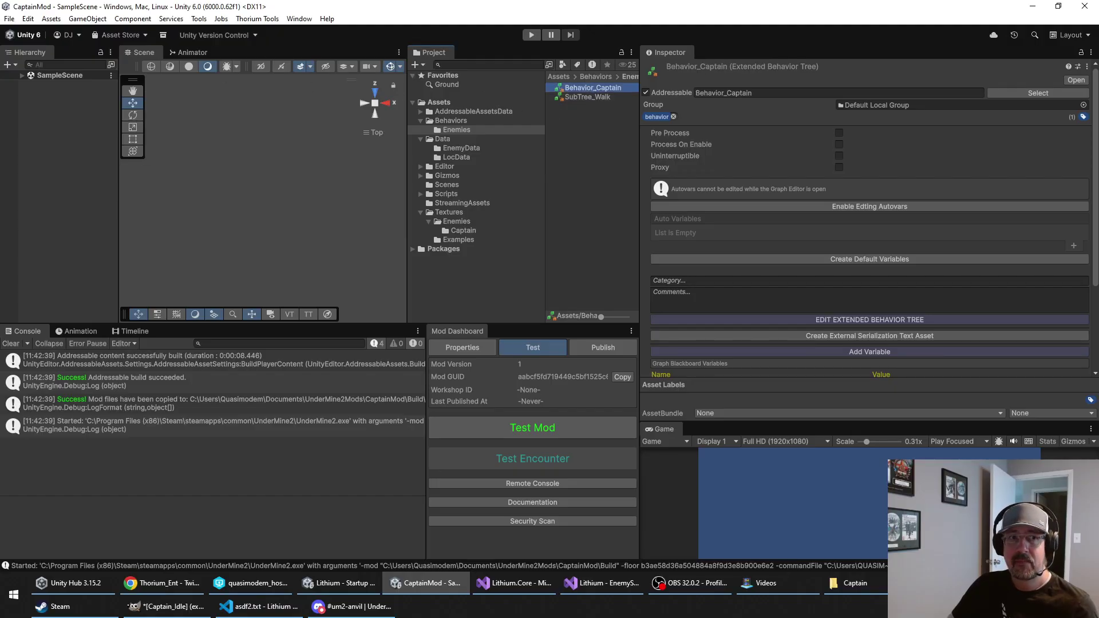
left_click_drag(0, 137, 753, 121)
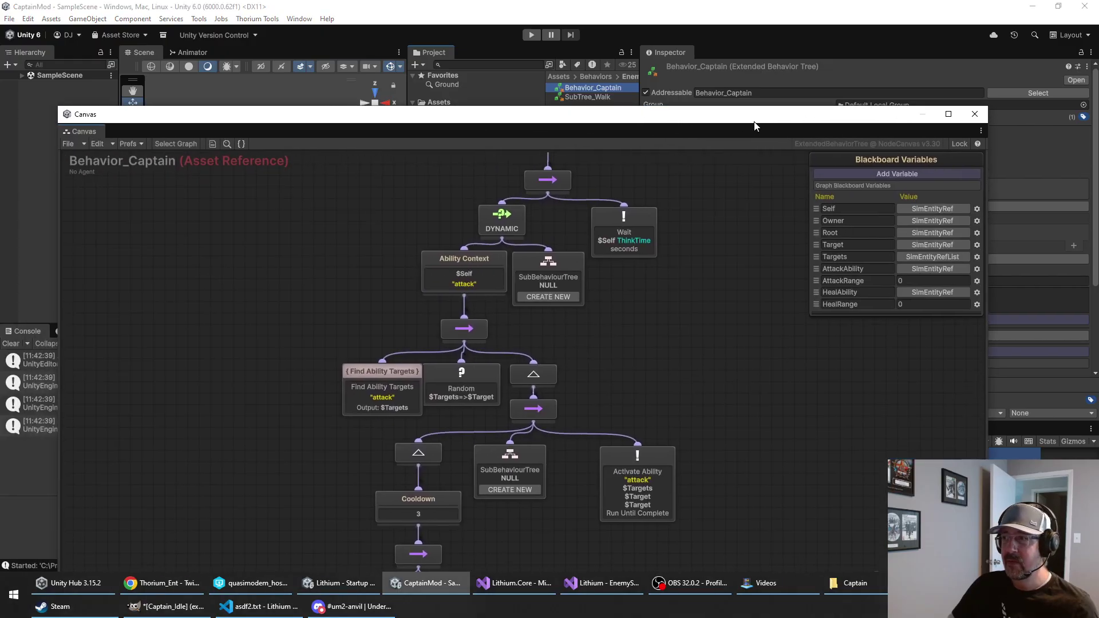
left_click(574, 267)
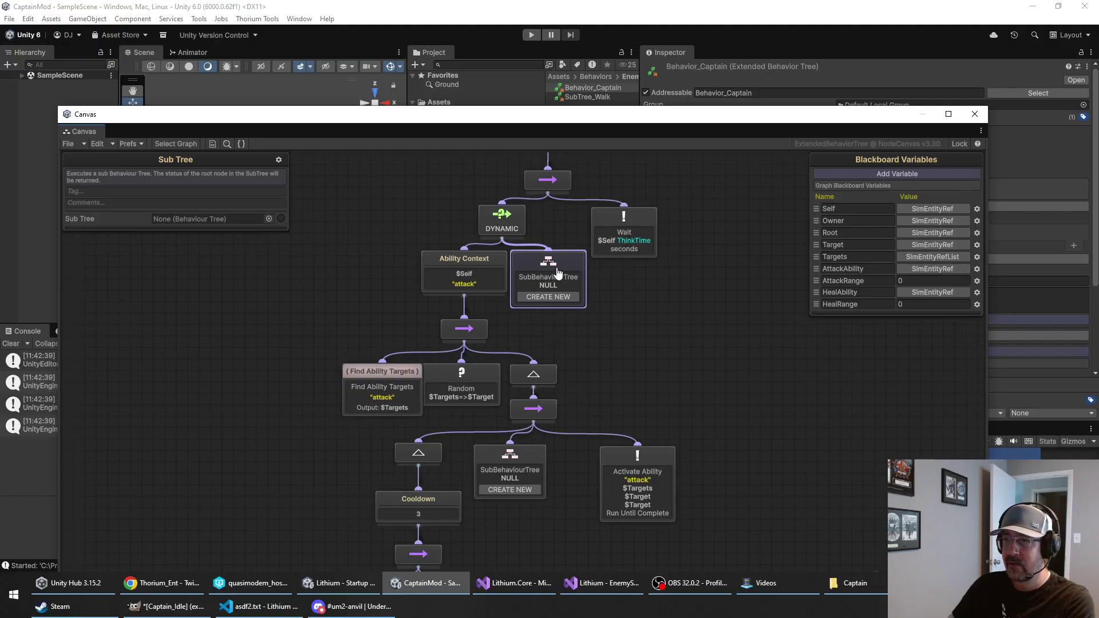
left_click(268, 219)
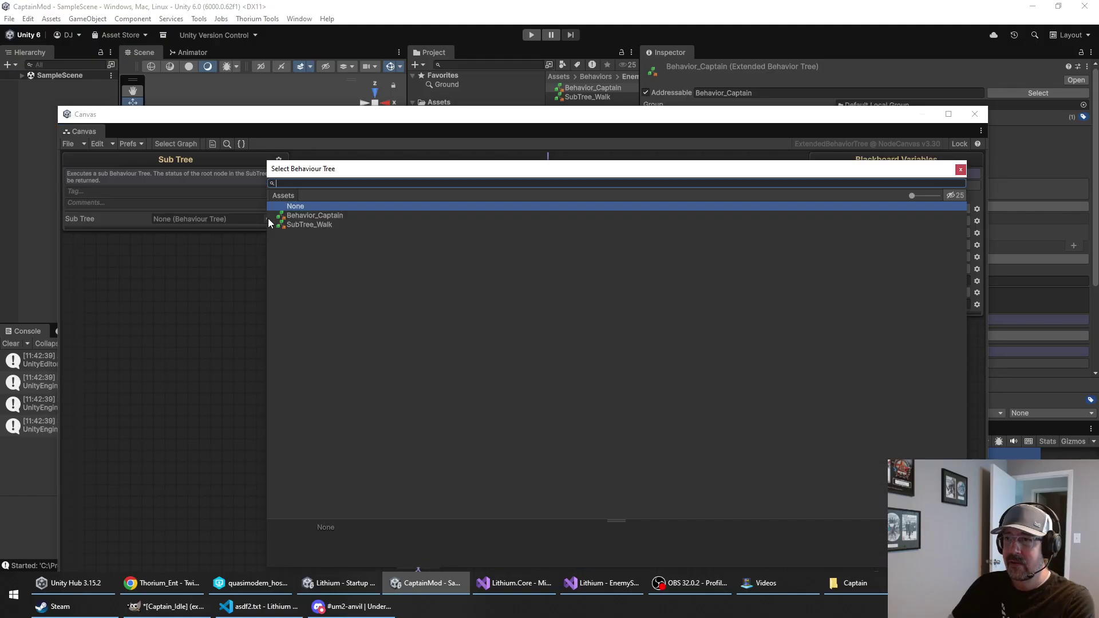
left_click(960, 170)
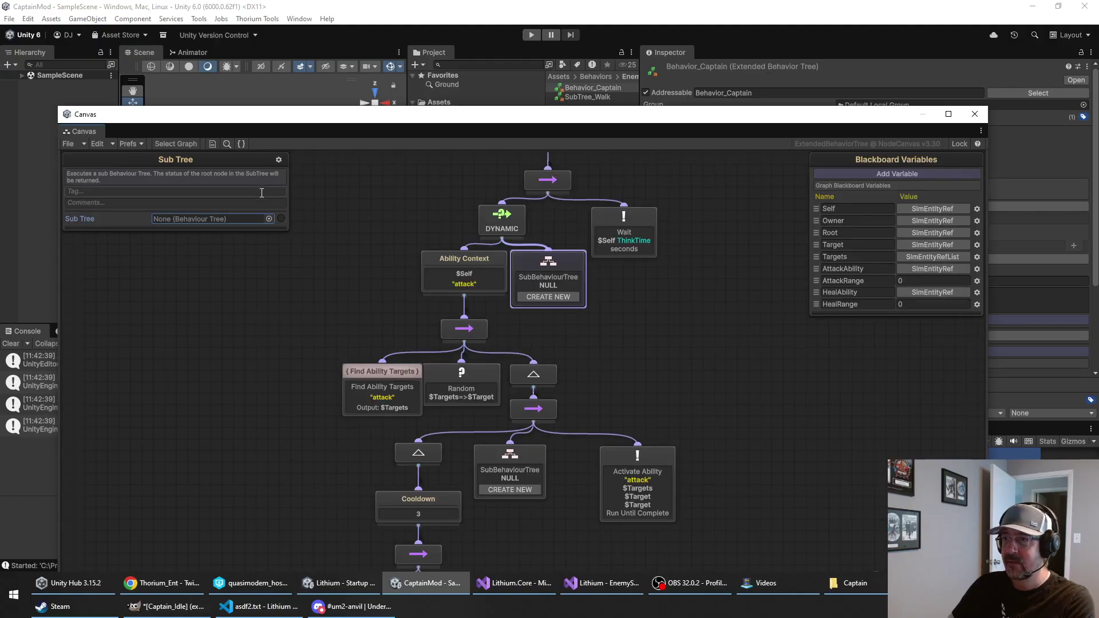
left_click(656, 310)
left_click(551, 269)
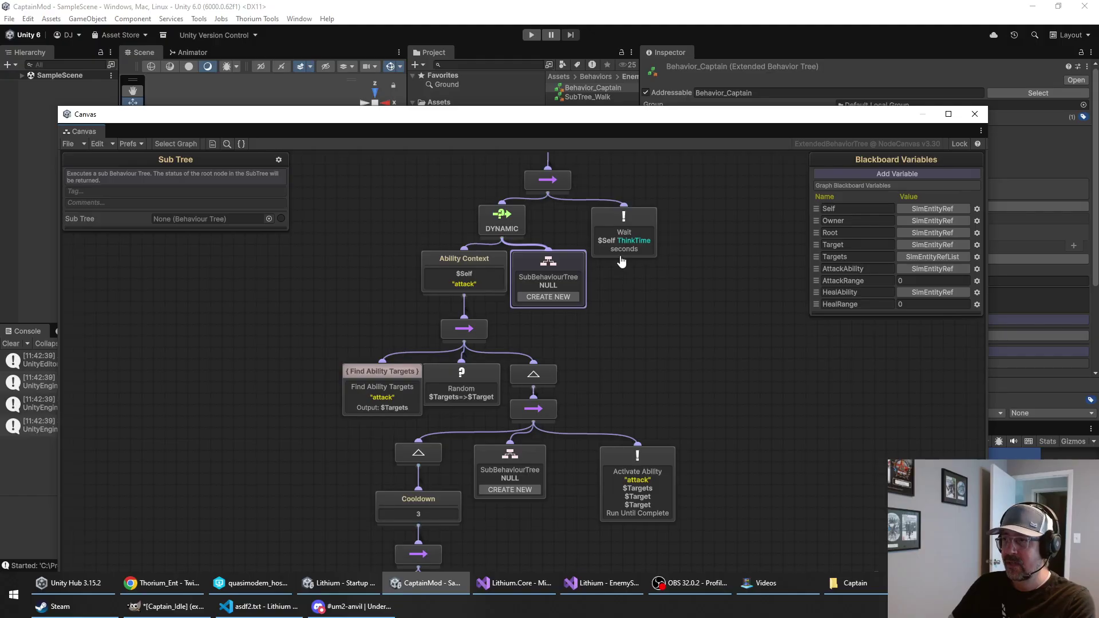
left_click(267, 219)
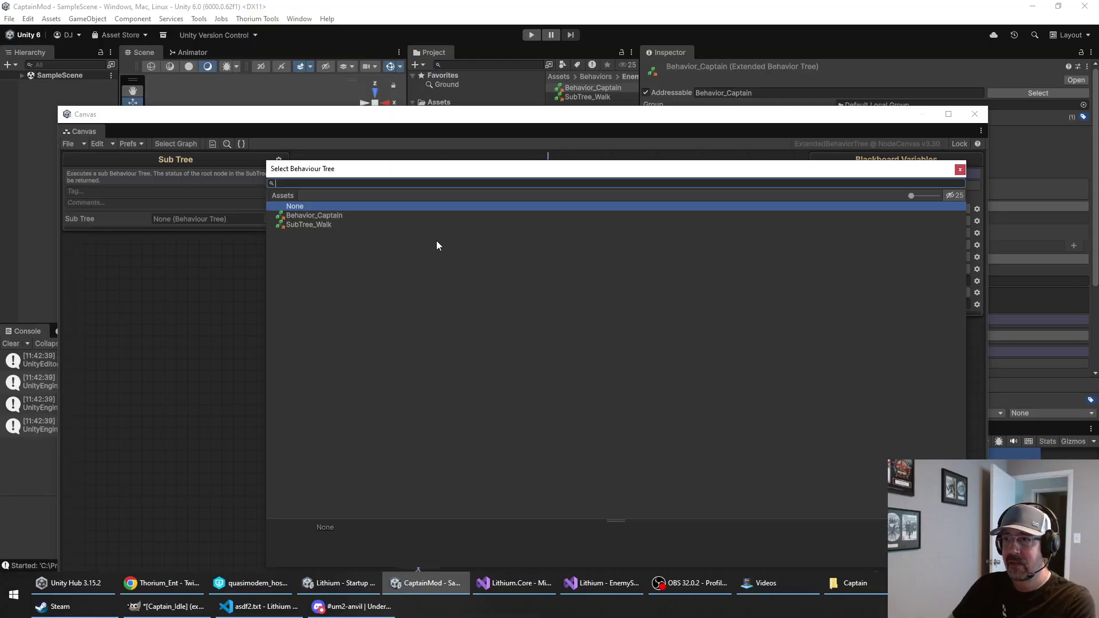
left_click(960, 170)
Step: Open SubTree_Walk in the canvas and delete all the nodes inherited from Behavior_Captain
left_click(583, 97)
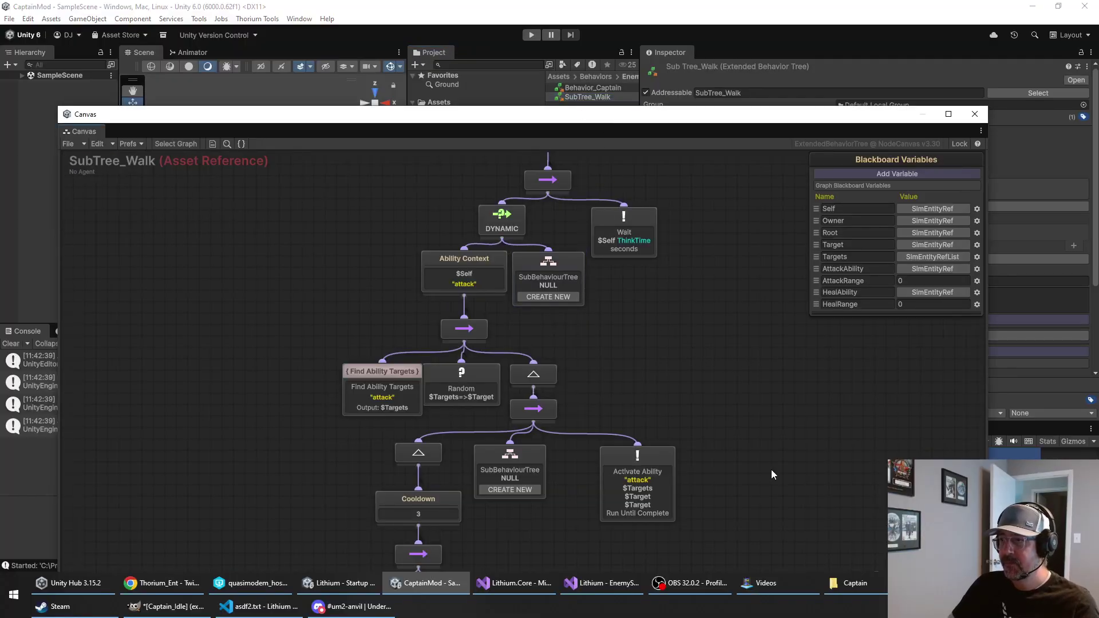
left_click_drag(753, 513, 315, 184)
key("Delete")
scroll(506, 304, "down", 5)
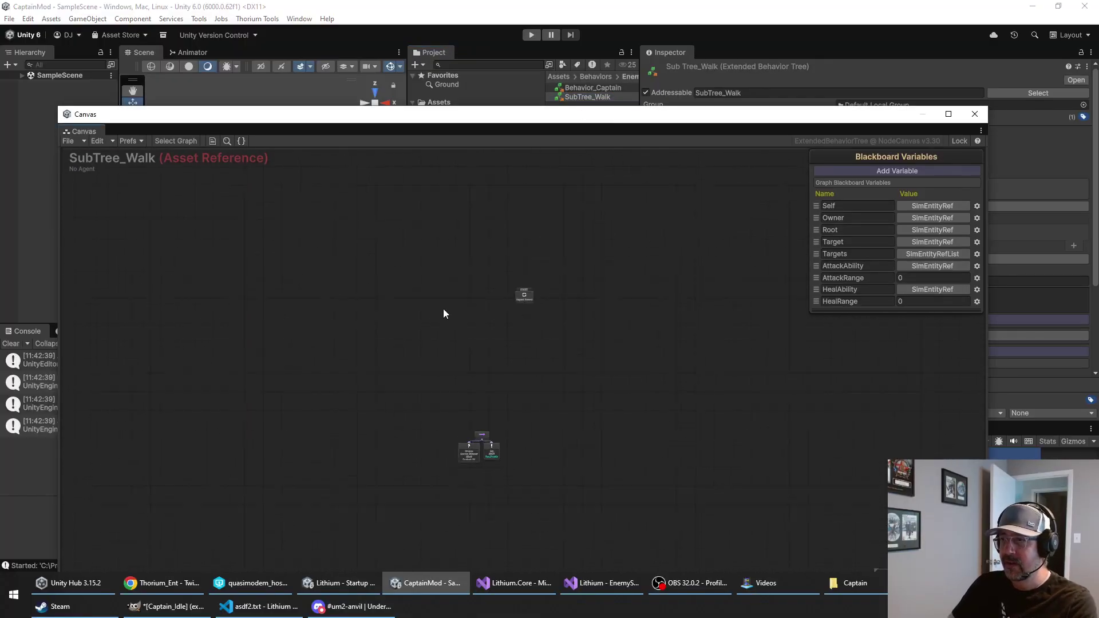
left_click_drag(440, 289, 645, 468)
key("Delete")
Step: Paste the copied Wander_Walk nodes into SubTree_Walk and move them toward the middle of the canvas
scroll(505, 332, "up", 1)
key("ctrl+v")
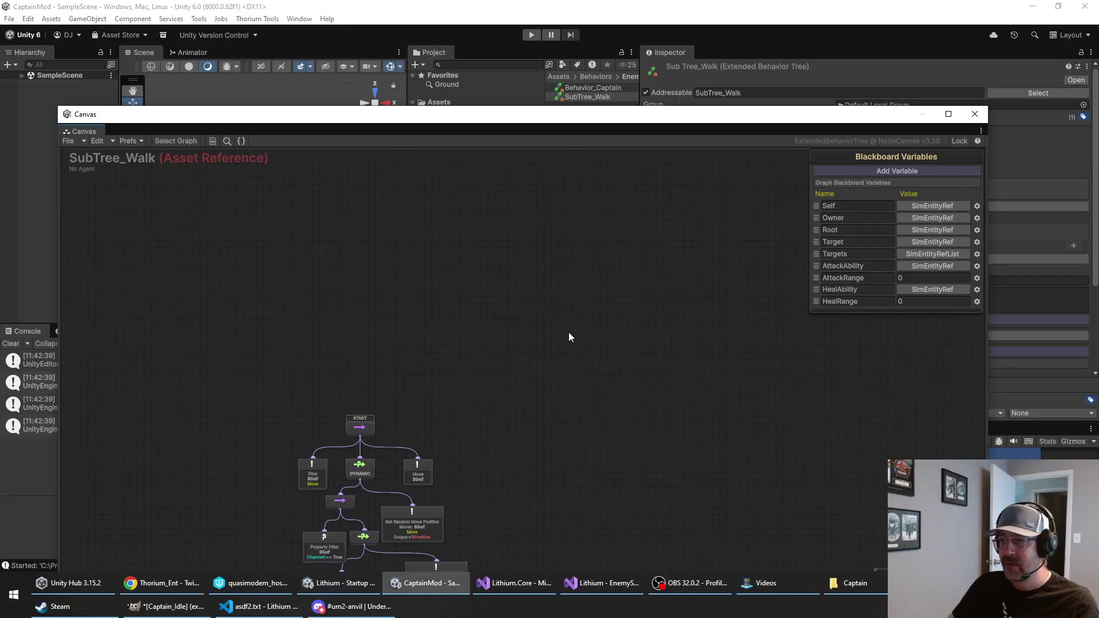
left_click_drag(362, 434, 510, 251)
scroll(510, 251, "up", 2)
Step: Delete SubTree_Walk's HealRange and HealAbility blackboard variables, and create the missing Position variable from the Get Random Move Position output
left_click(544, 367)
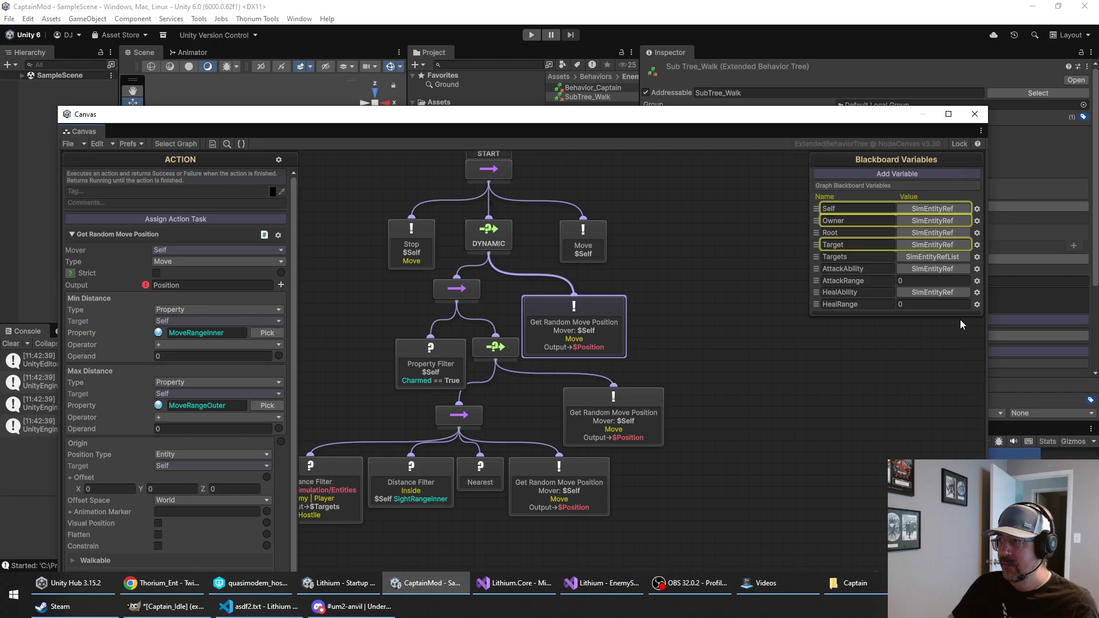
left_click(978, 306)
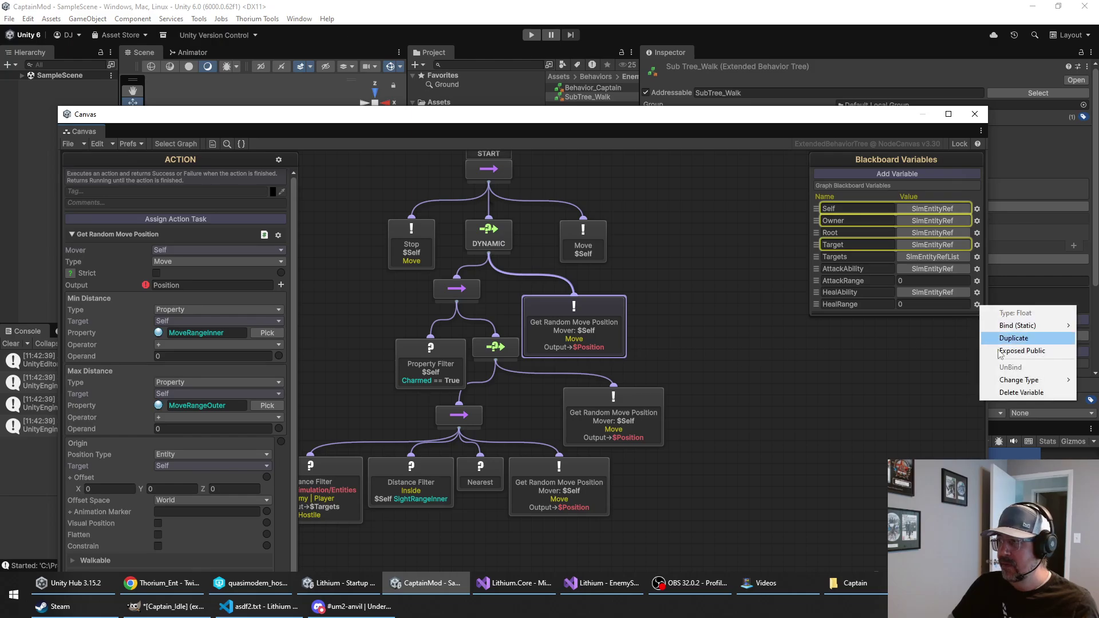
left_click(1021, 393)
key("Return")
left_click(978, 294)
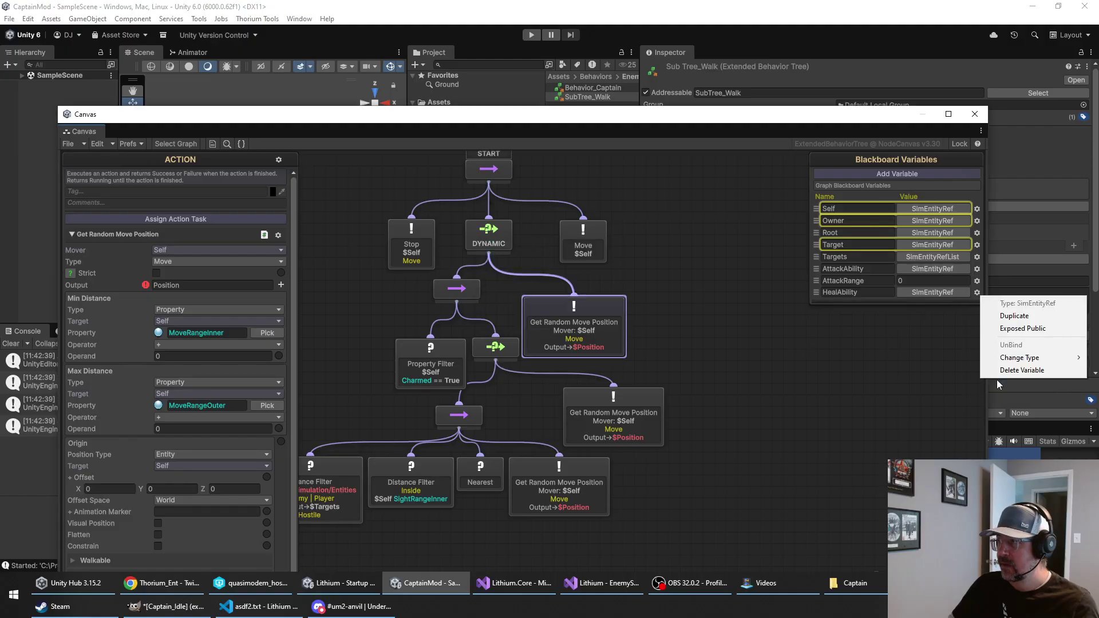
left_click(997, 378)
key("Return")
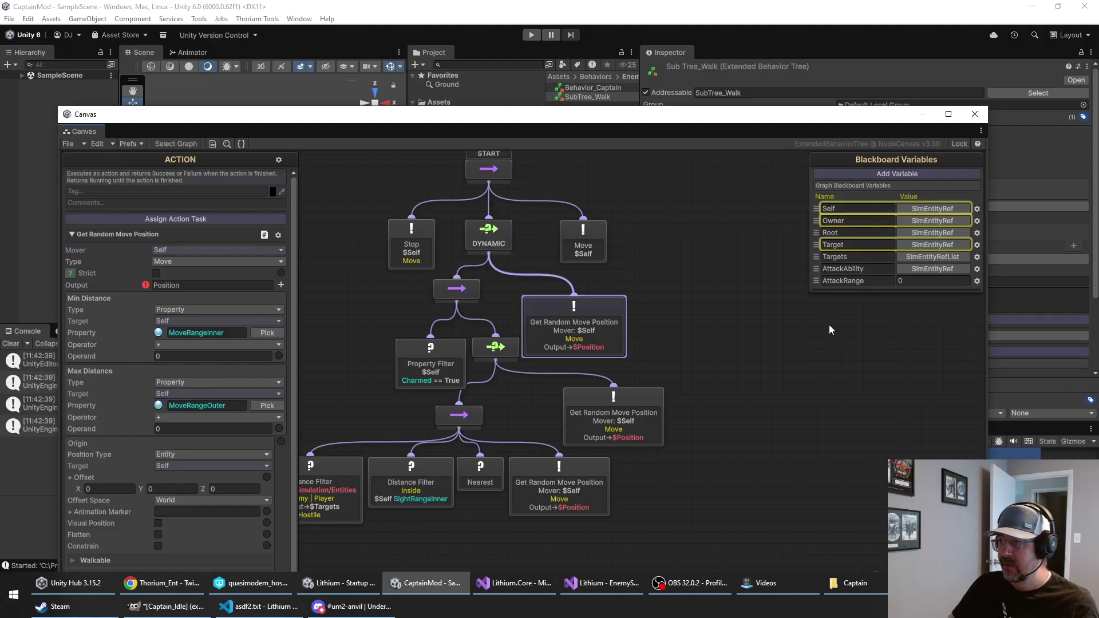
left_click(281, 285)
left_click(455, 438)
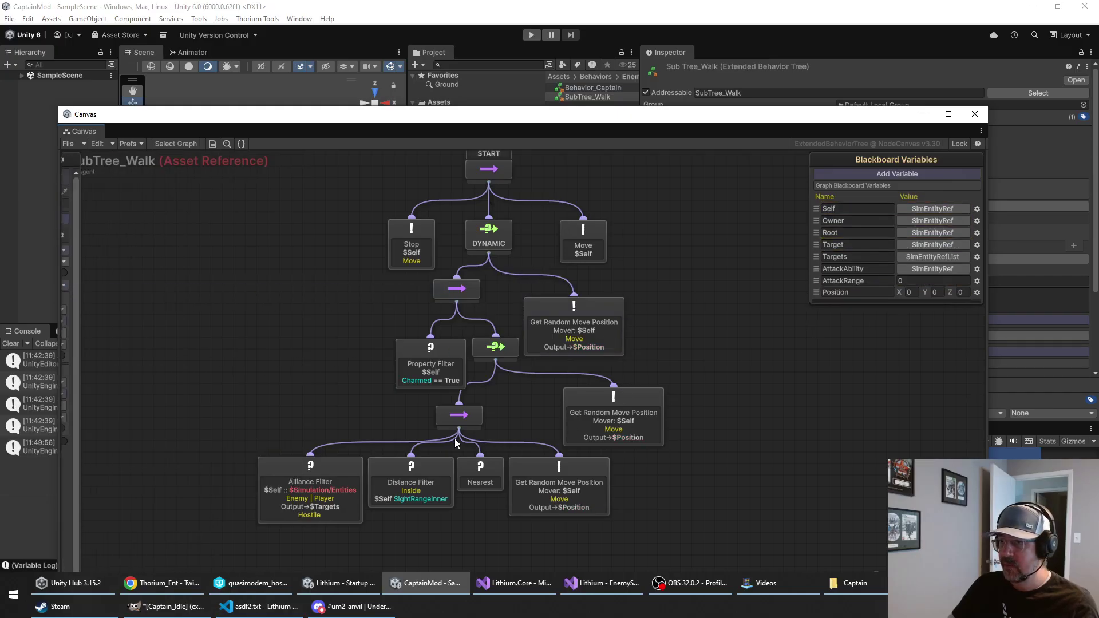
Step: Inspect the Alliance Filter node's Simulation/Entities input and compare it with SubTree_Walk's asset settings and blackboard variables
left_click(312, 478)
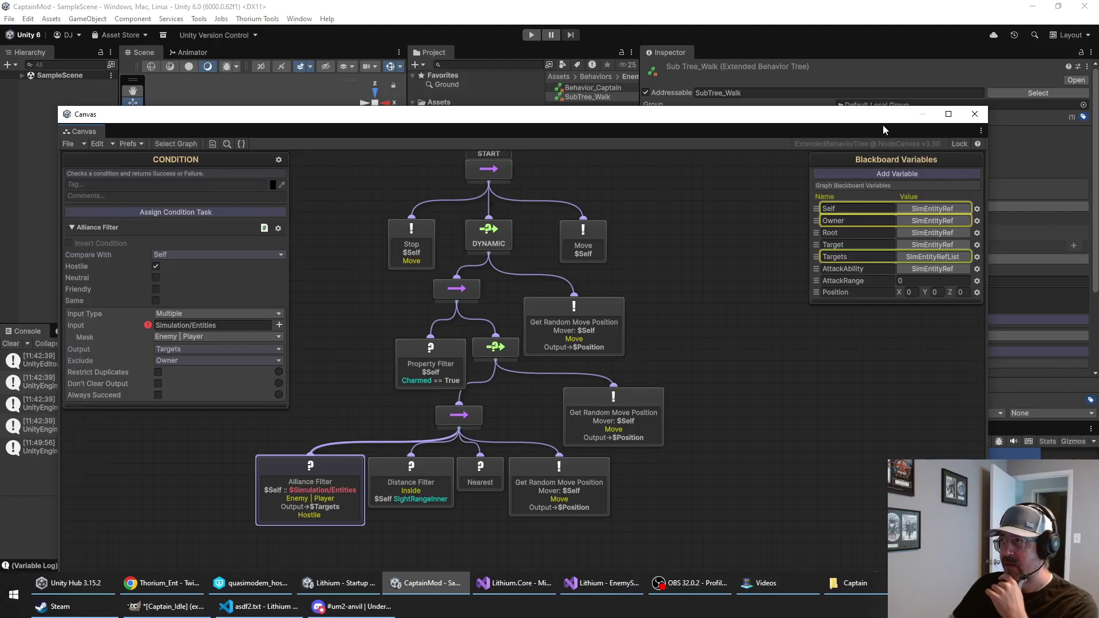
left_click_drag(884, 120, 434, 106)
scroll(782, 187, "down", 3)
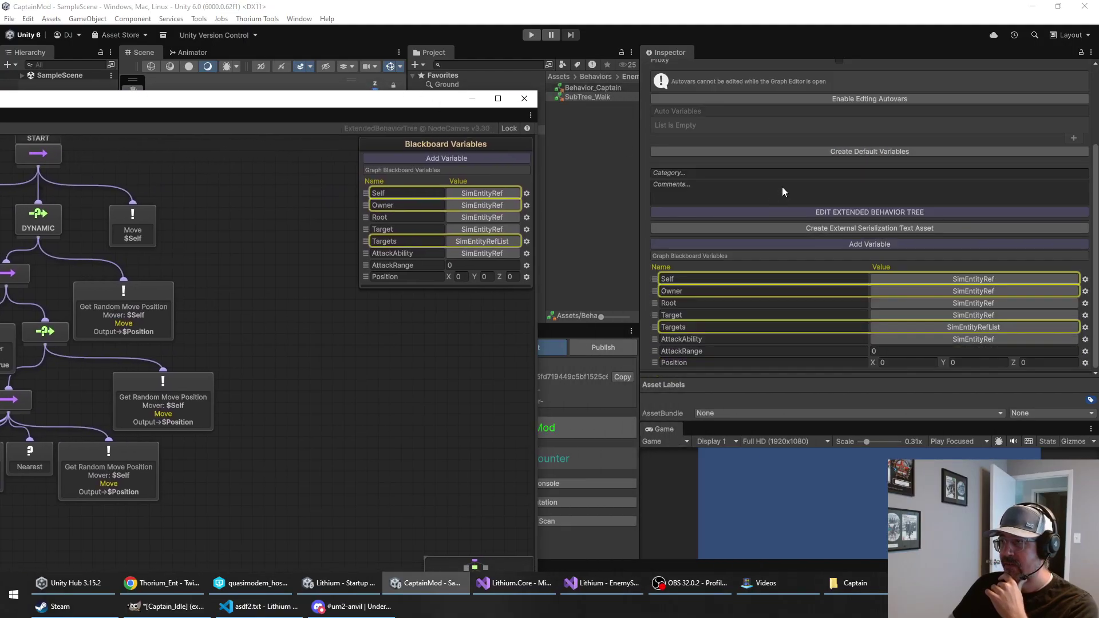
scroll(785, 205, "up", 3)
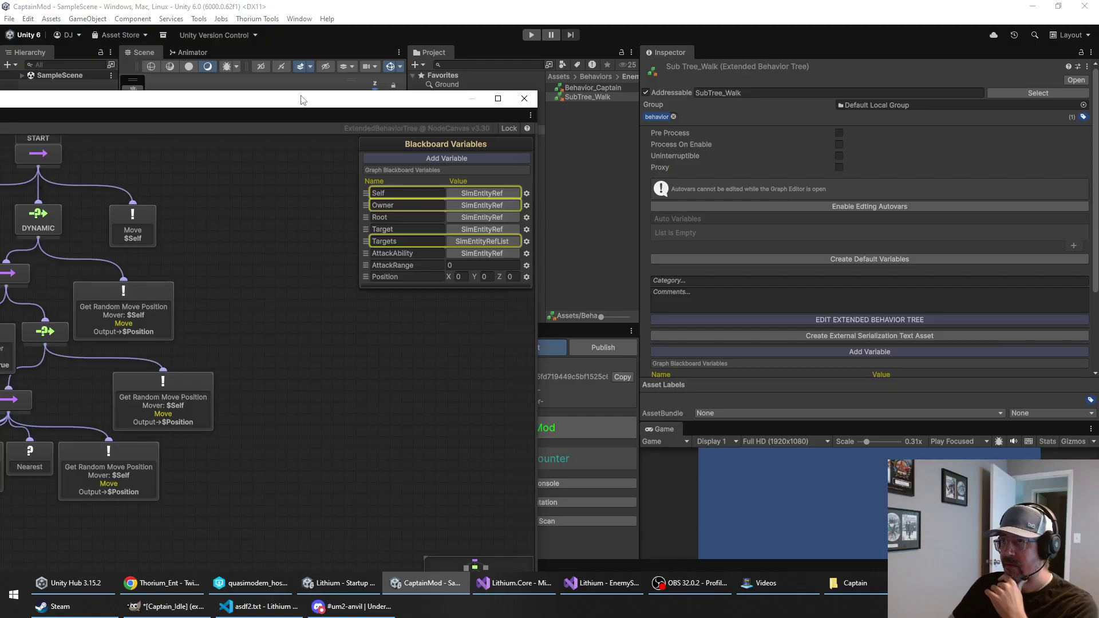
left_click_drag(303, 100, 741, 71)
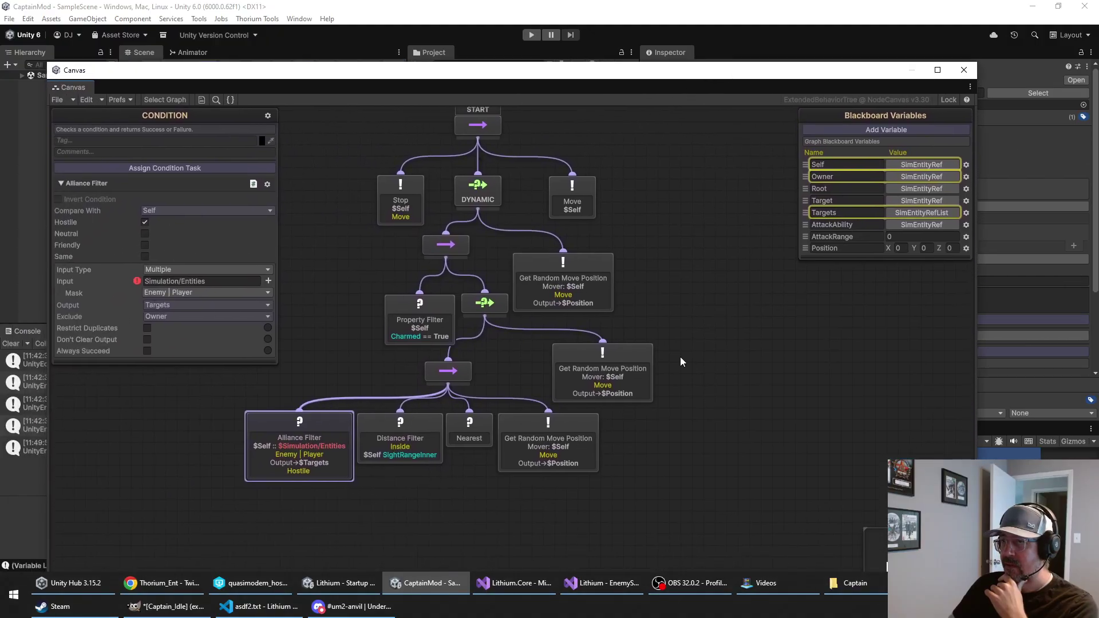
Step: Assign SubTree_Walk to the empty sub tree node beside the attack Ability Context in Behavior_Captain, and close the canvas
left_click(964, 70)
double_click(601, 87)
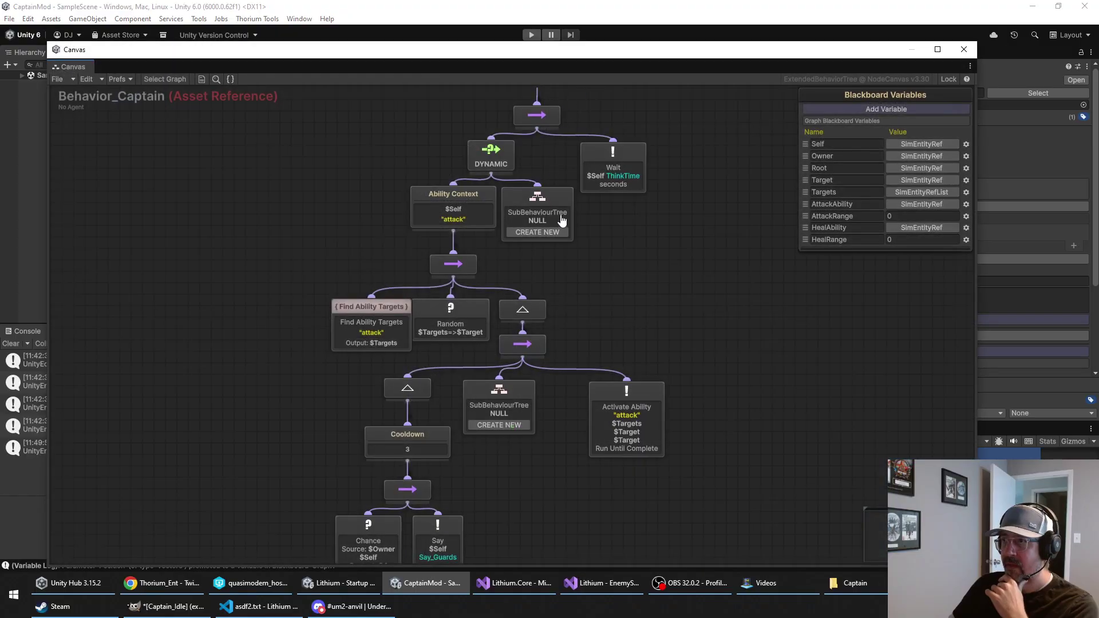
left_click(558, 220)
left_click_drag(365, 41, 385, 220)
left_click(594, 97)
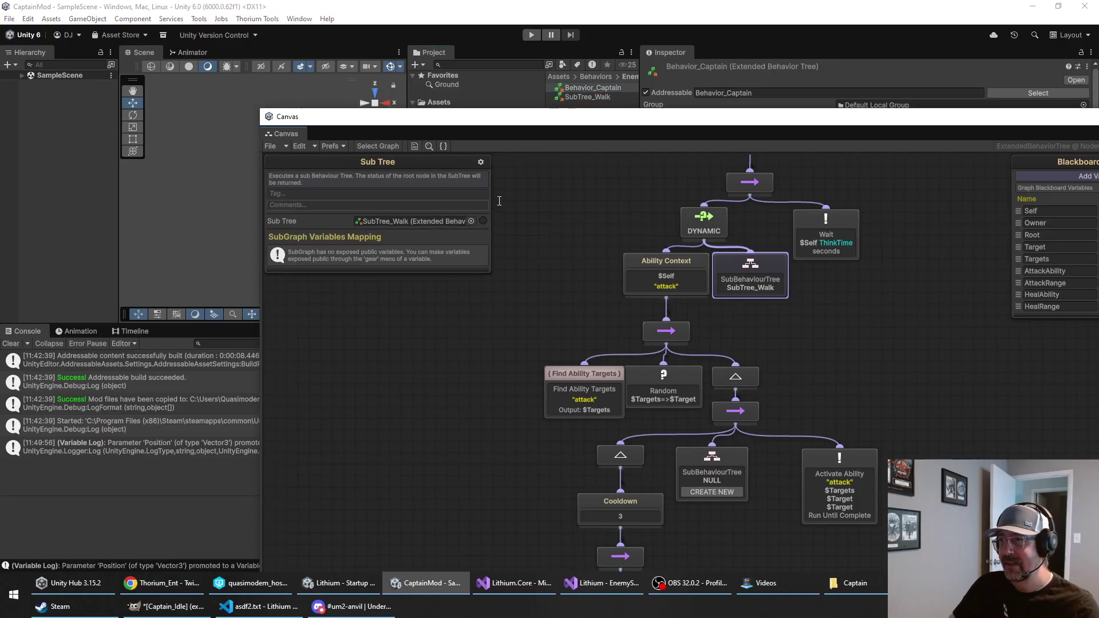
left_click_drag(727, 125, 417, 77)
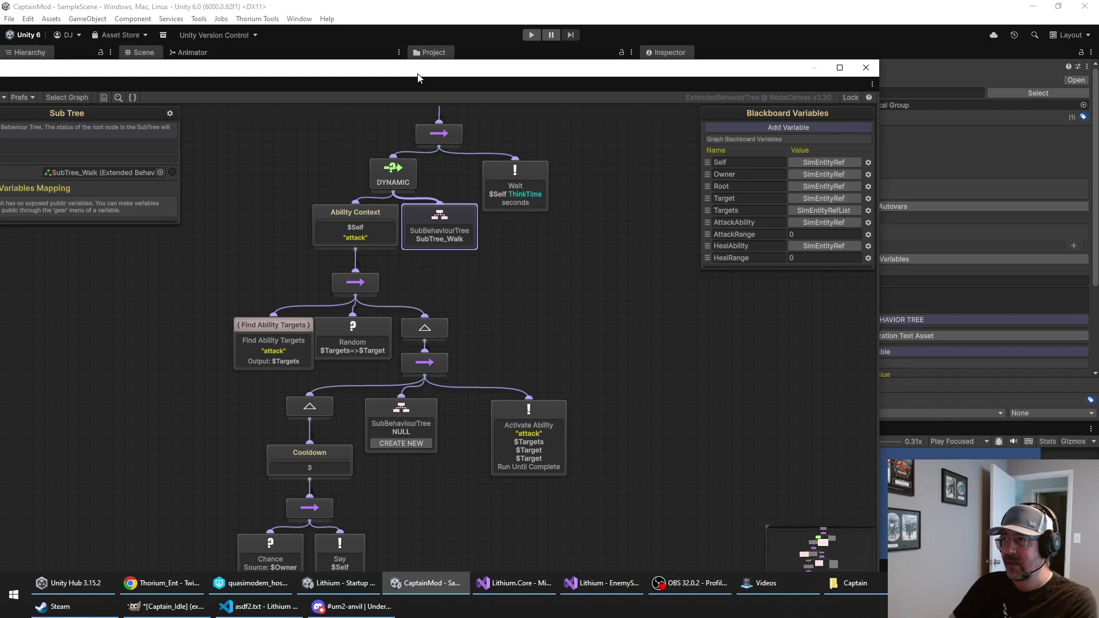
left_click(865, 68)
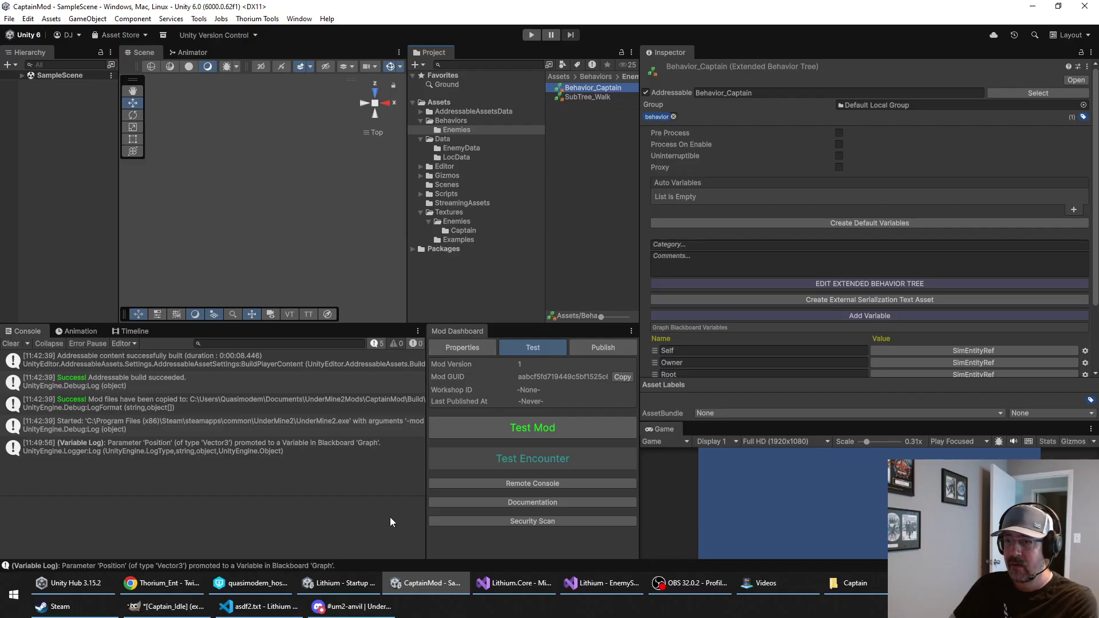
left_click(350, 594)
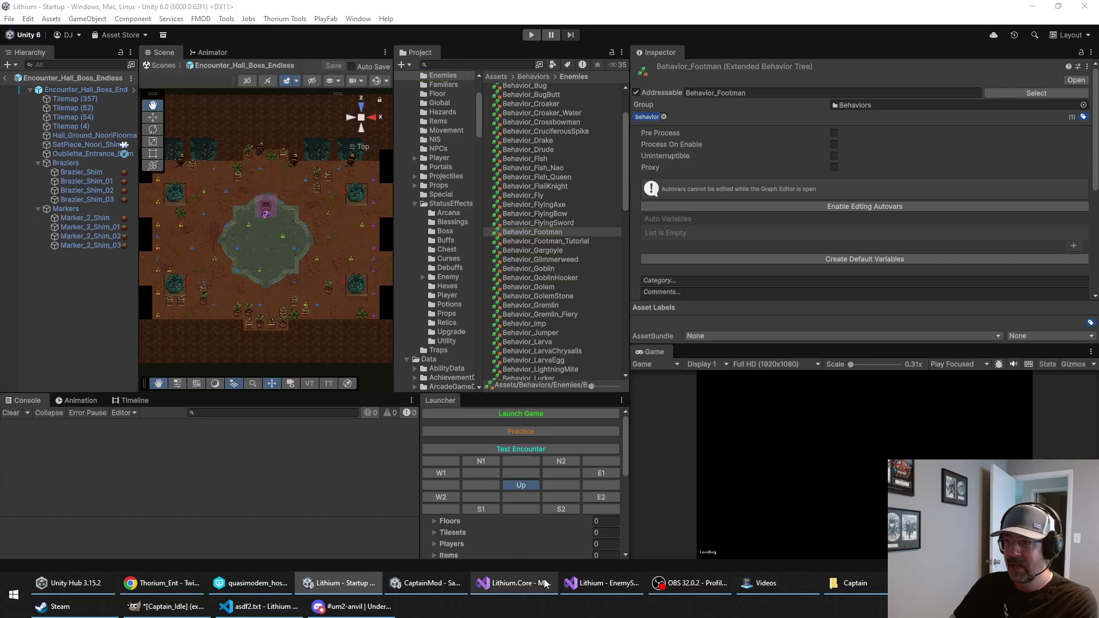
left_click(513, 585)
left_click(416, 587)
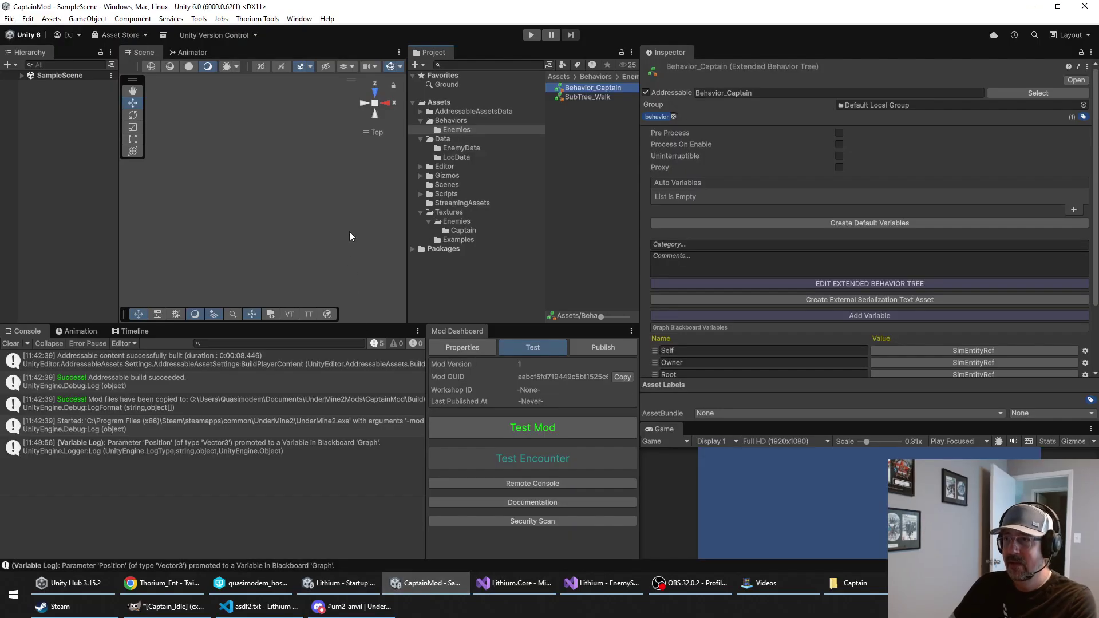
Step: Search the Behavior Tree Browser for "chase", open ChaseUntilWithinRange_Walk and copy all its nodes
left_click(258, 19)
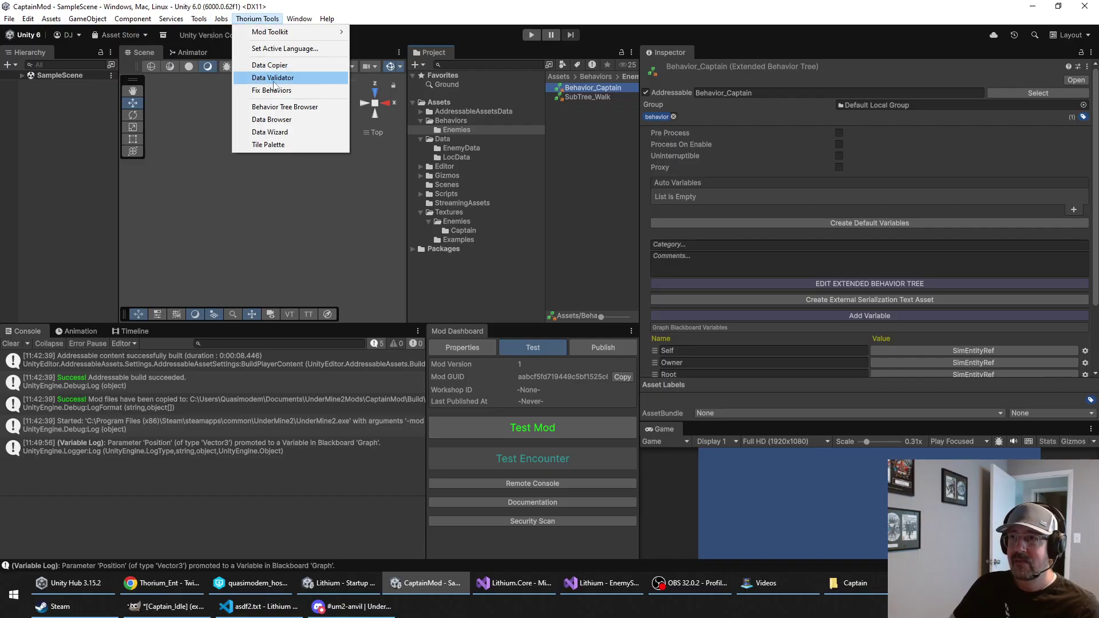
left_click(284, 107)
left_click(133, 76)
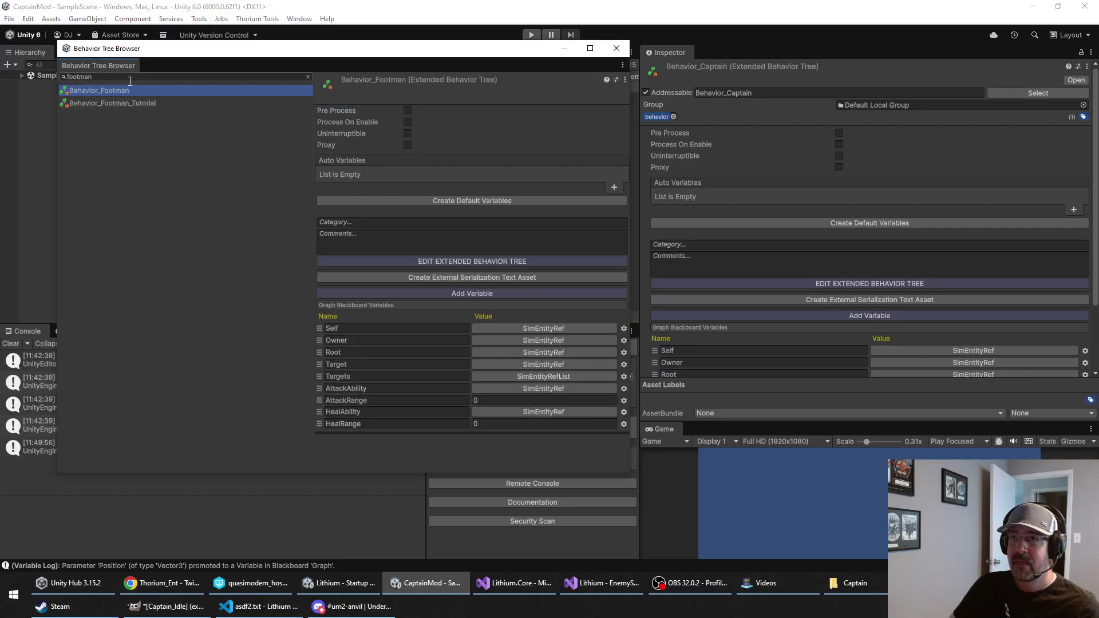
type("chase")
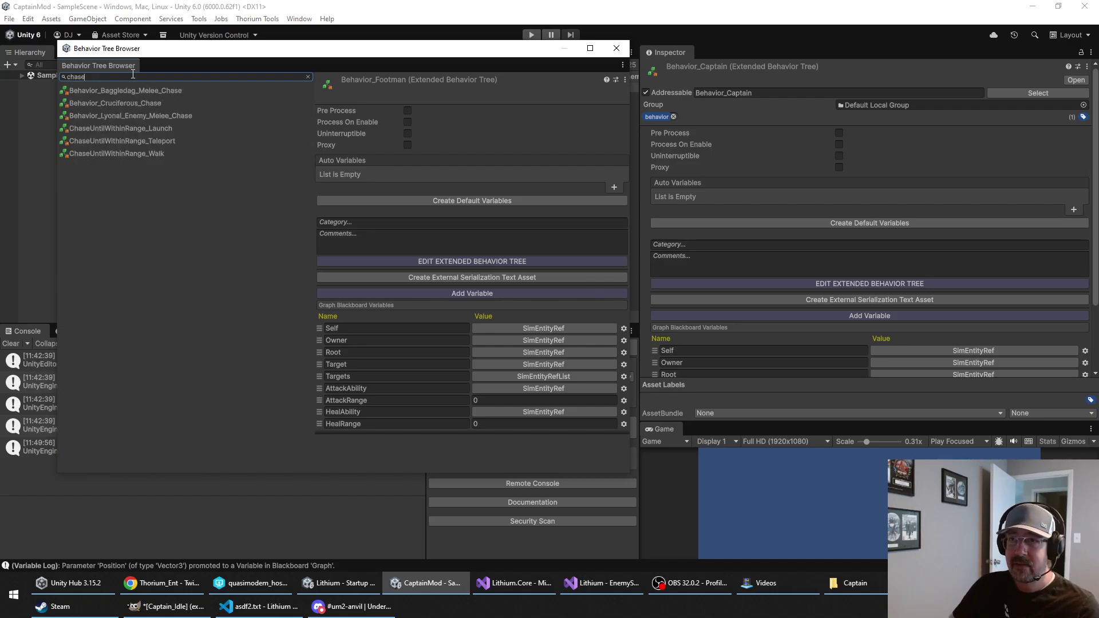
left_click(120, 141)
double_click(121, 155)
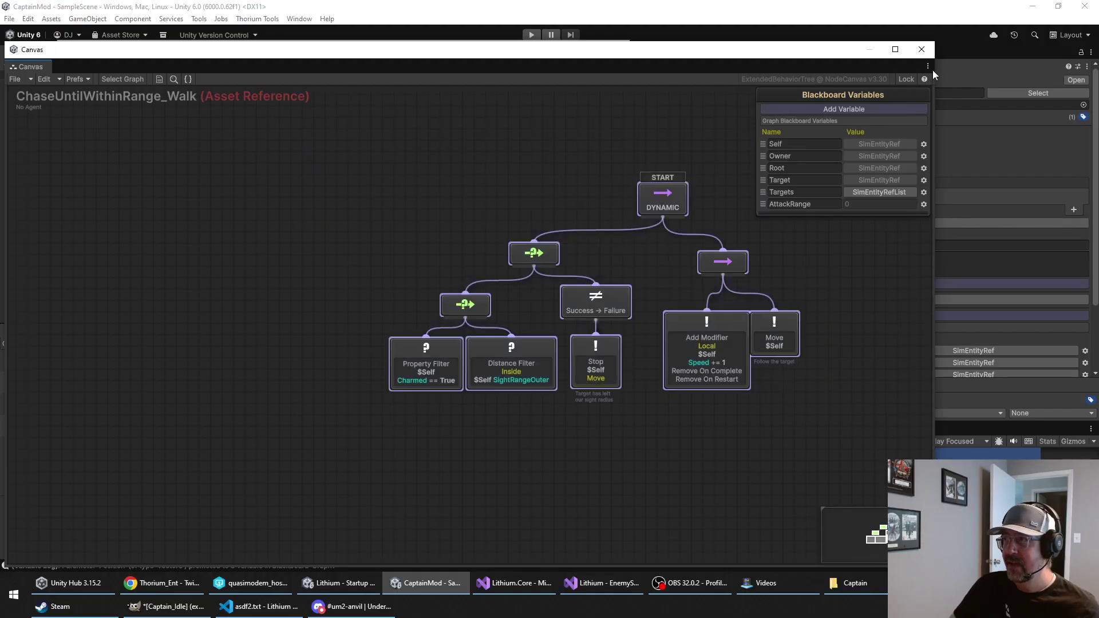
left_click(922, 49)
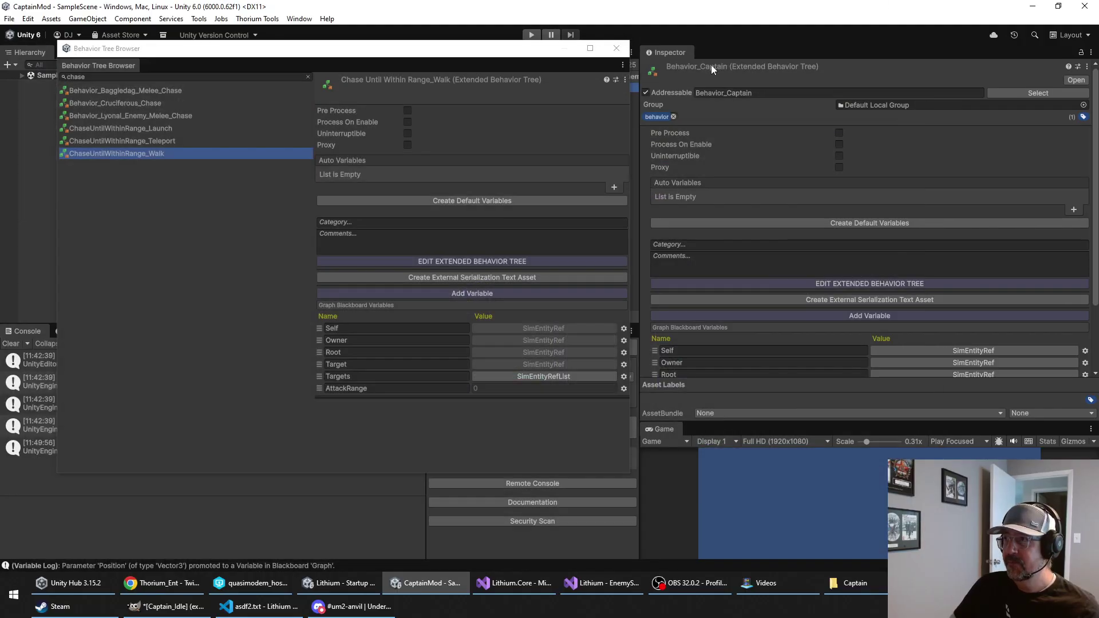
left_click(617, 49)
Step: Duplicate the SubTree_Walk asset and rename the copy SubTree_Chase
left_click(601, 108)
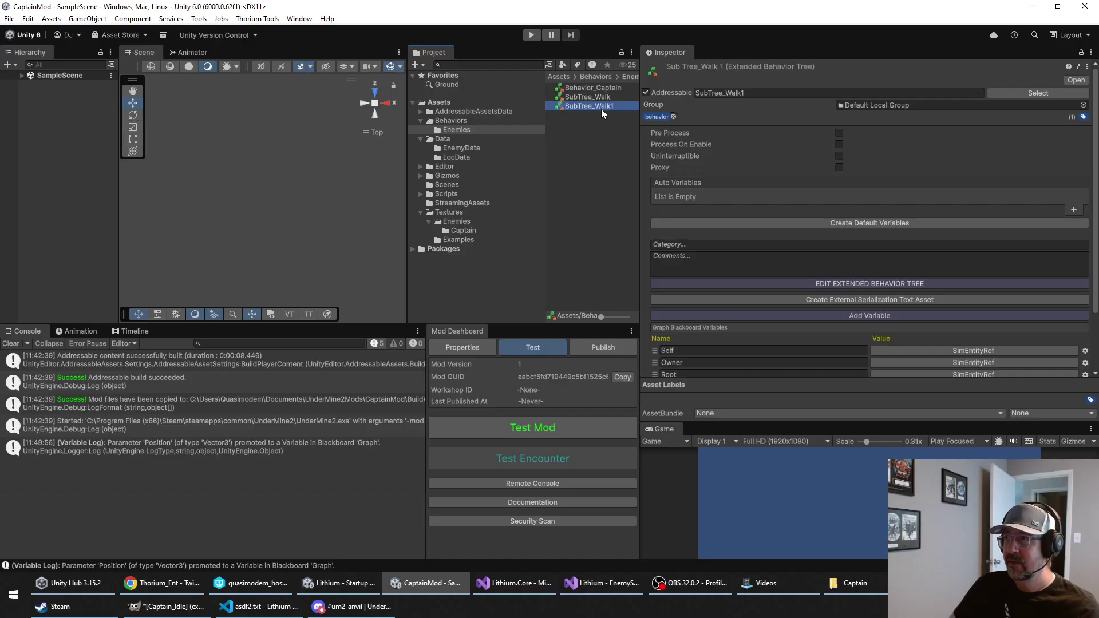
left_click_drag(601, 107, 659, 111)
key("BackSpace")
type("Ch")
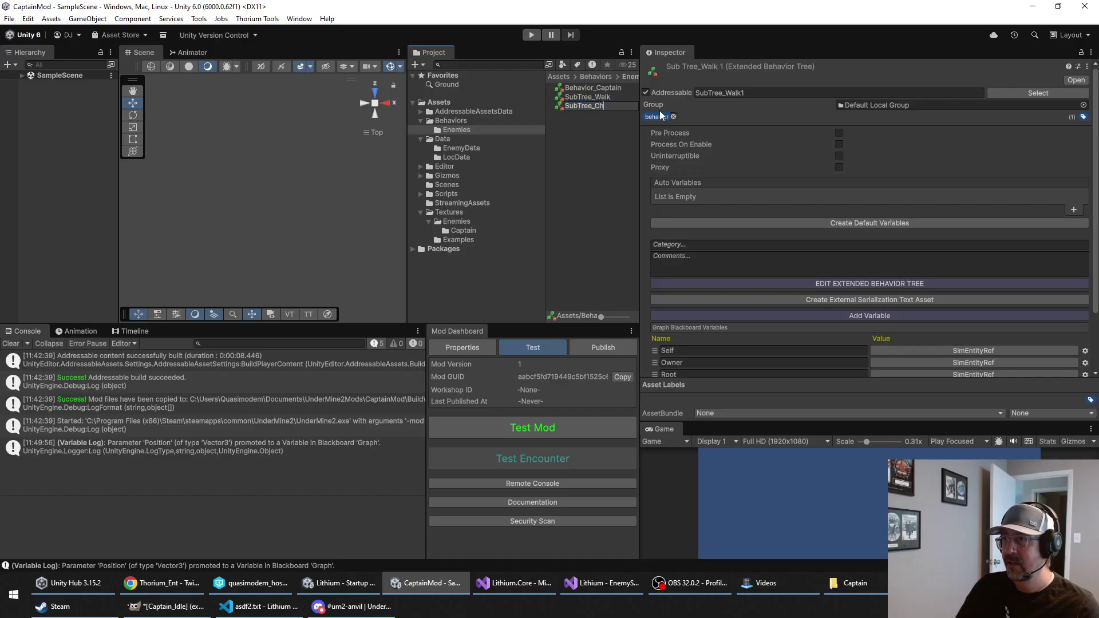
type("ase")
key("Return")
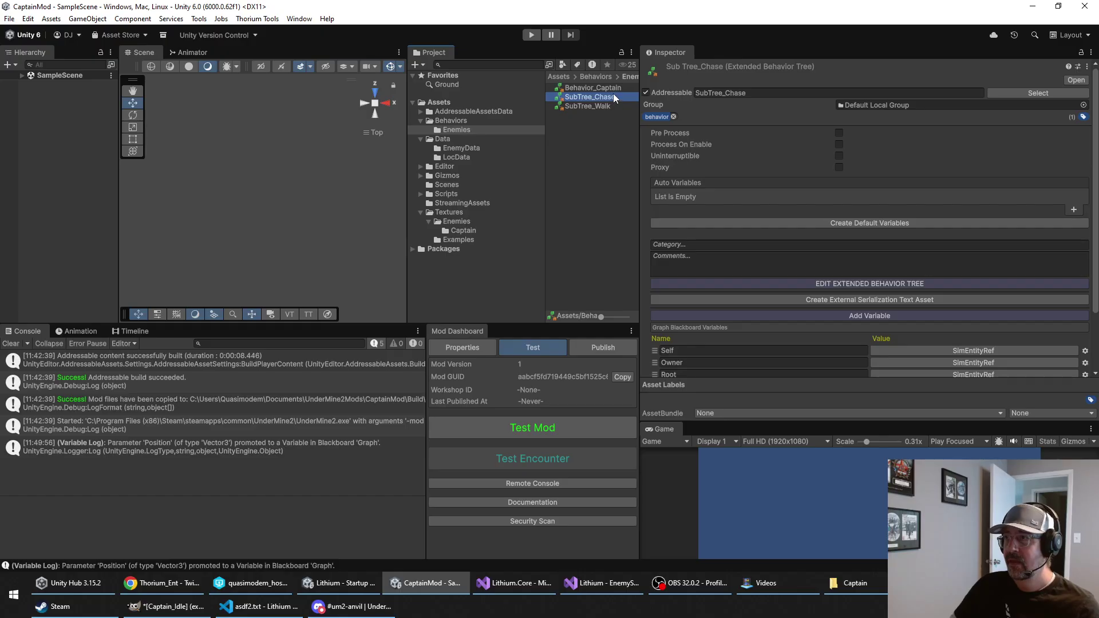
Step: Replace all the nodes in SubTree_Chase with the copied ChaseUntilWithinRange_Walk nodes and move them toward the middle of the canvas
double_click(595, 97)
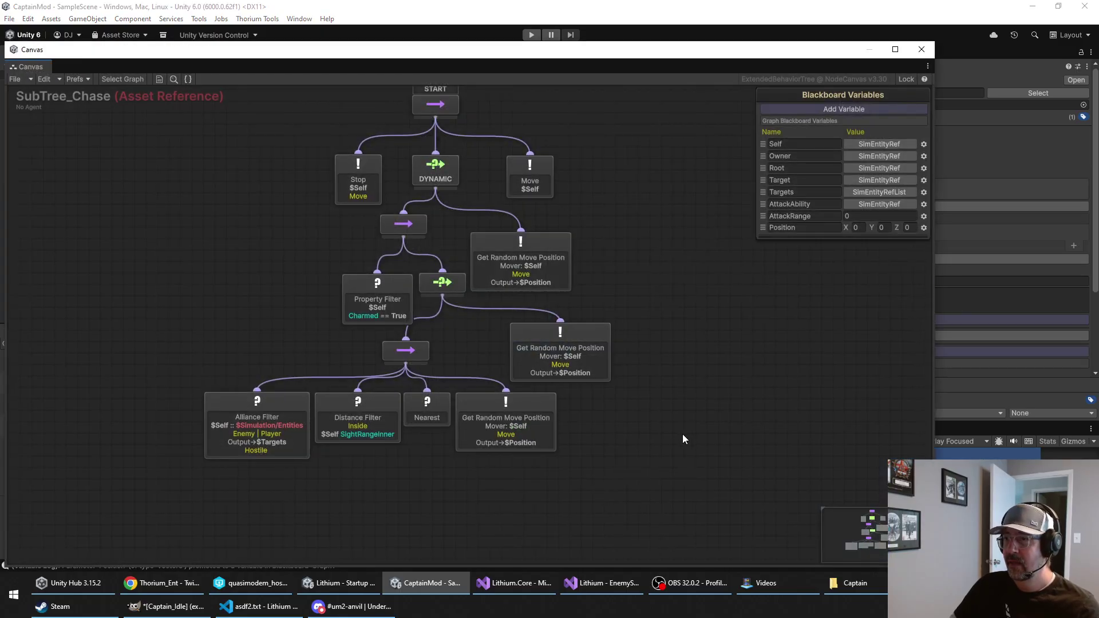
scroll(682, 434, "down", 3)
left_click_drag(716, 448, 335, 170)
key("Delete")
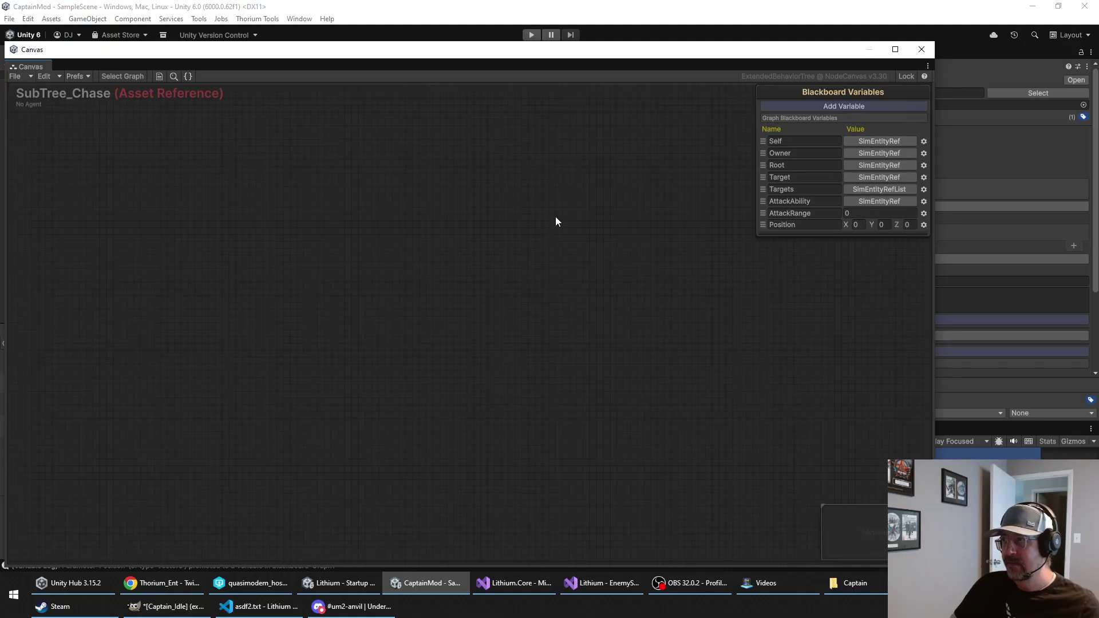
key("ctrl+z")
left_click_drag(313, 366, 510, 270)
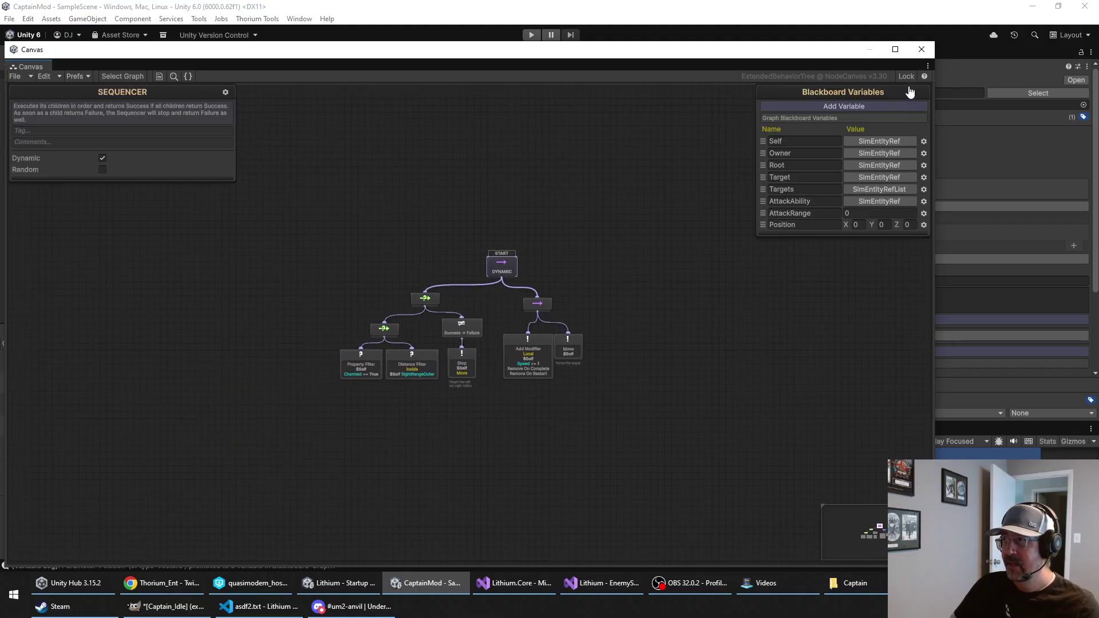
left_click(921, 49)
Step: Assign SubTree_Chase to the empty sub tree node beside the Activate Ability node in Behavior_Captain
left_click(592, 86)
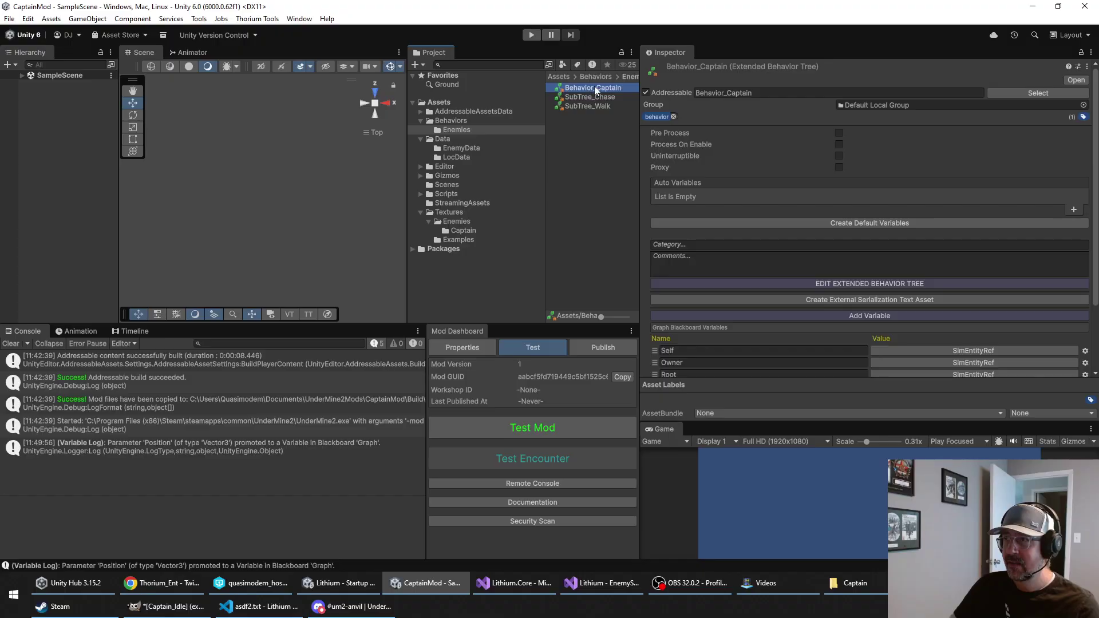
double_click(594, 86)
left_click(447, 391)
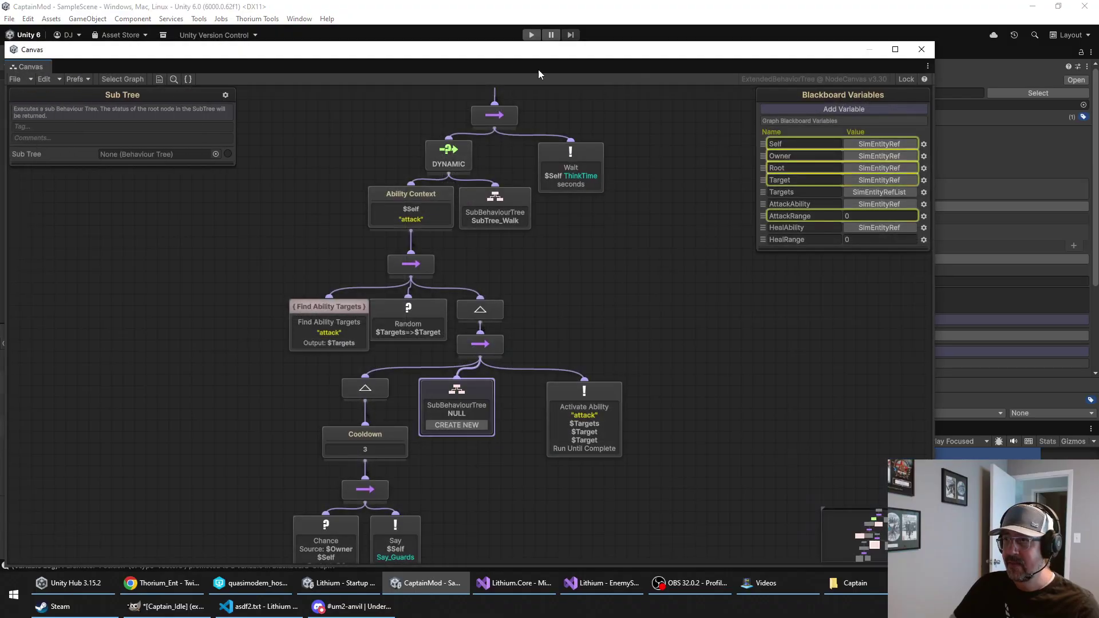
left_click_drag(563, 57, 728, 142)
left_click_drag(607, 97, 330, 240)
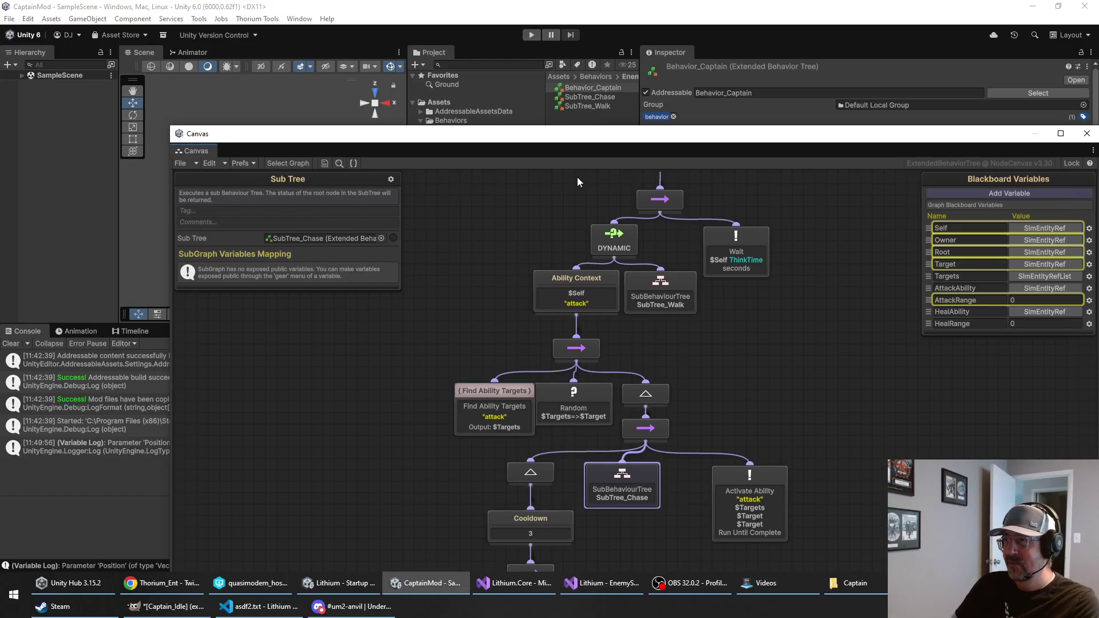
left_click_drag(639, 137, 532, 73)
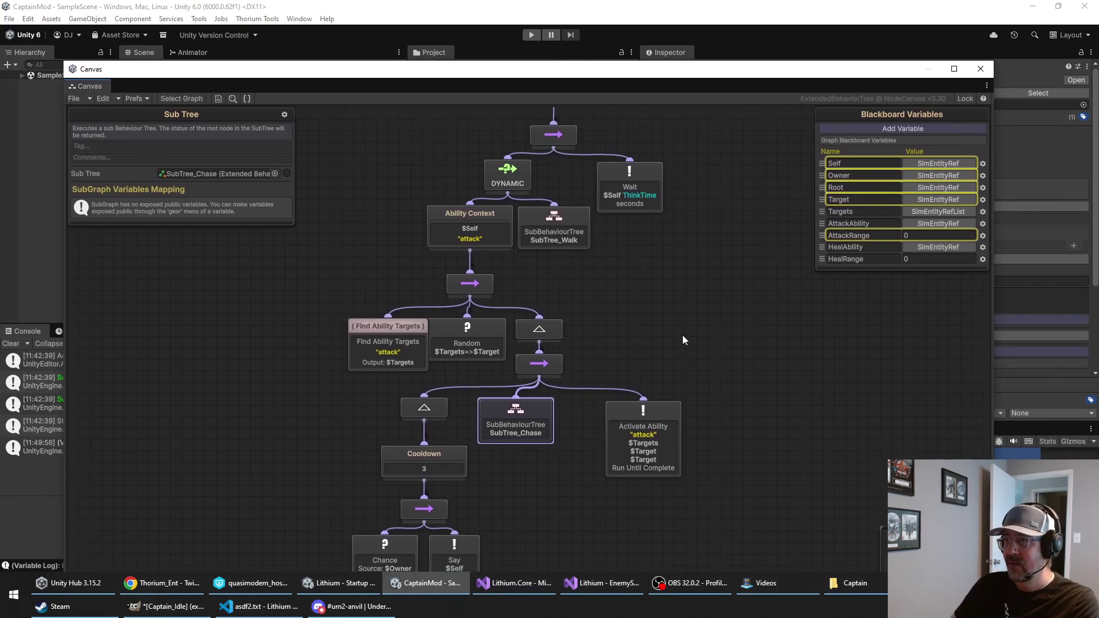
Step: Check the sub tree node that uses SubTree_Walk, and rename the SubTree_Walk asset as SubTree_Wander
left_click(581, 244)
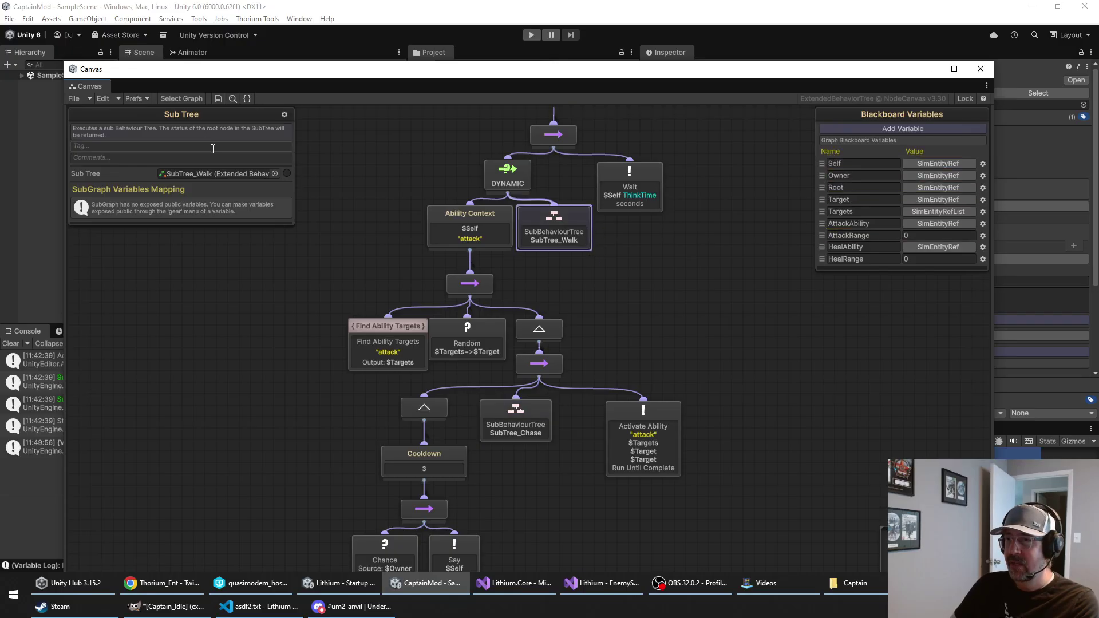
left_click_drag(629, 76, 588, 173)
left_click(587, 106)
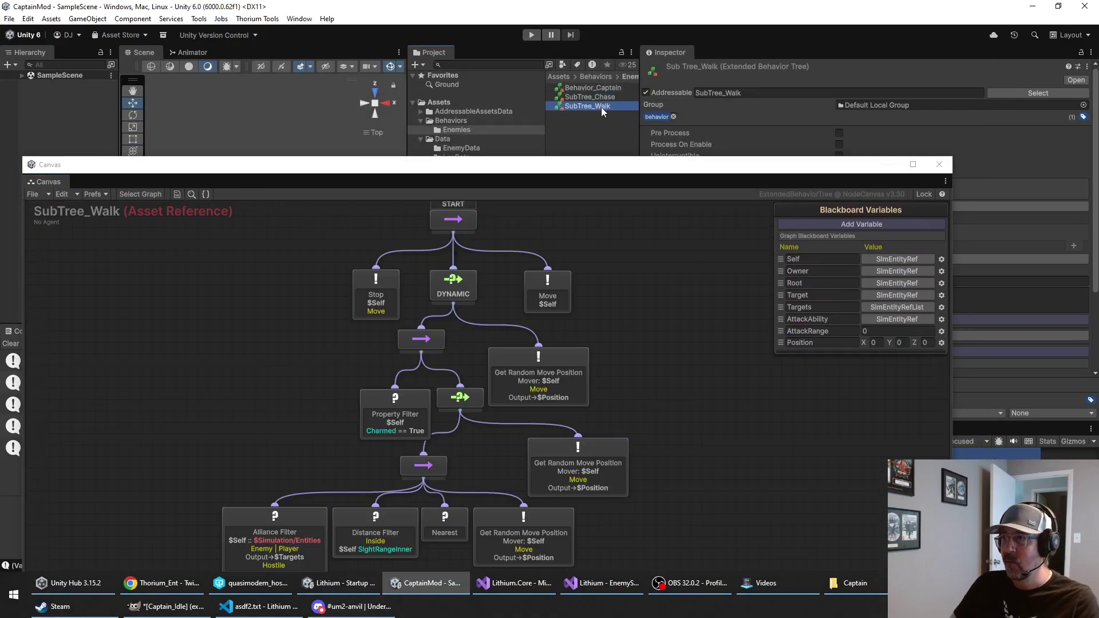
left_click(600, 108)
key("End")
key("BackSpace")
key("BackSpace")
key("BackSpace")
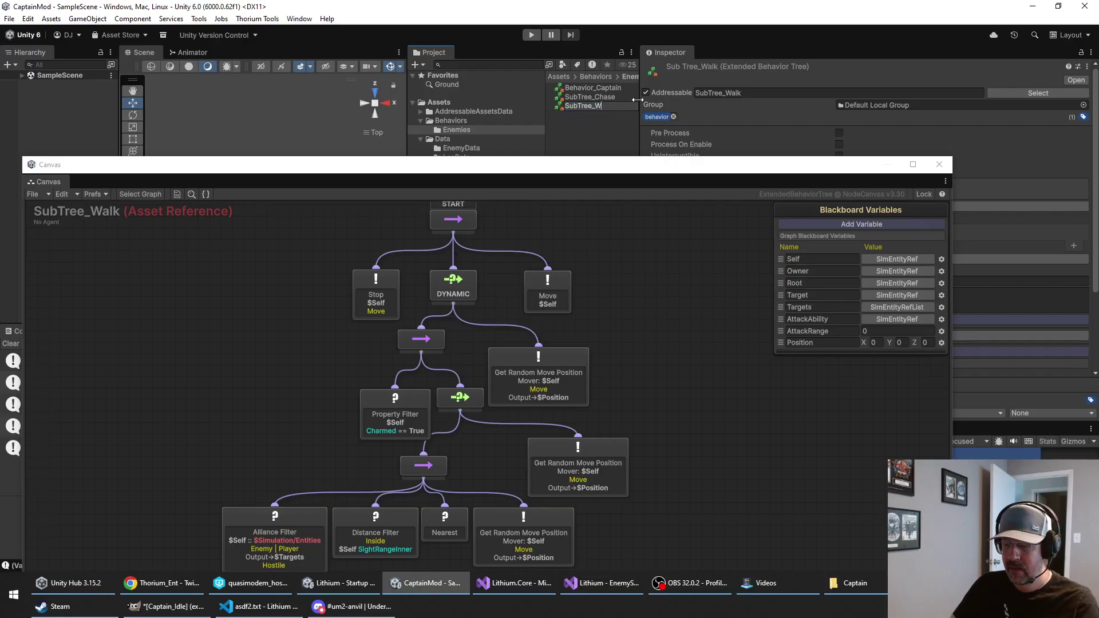
type("ander")
key("Return")
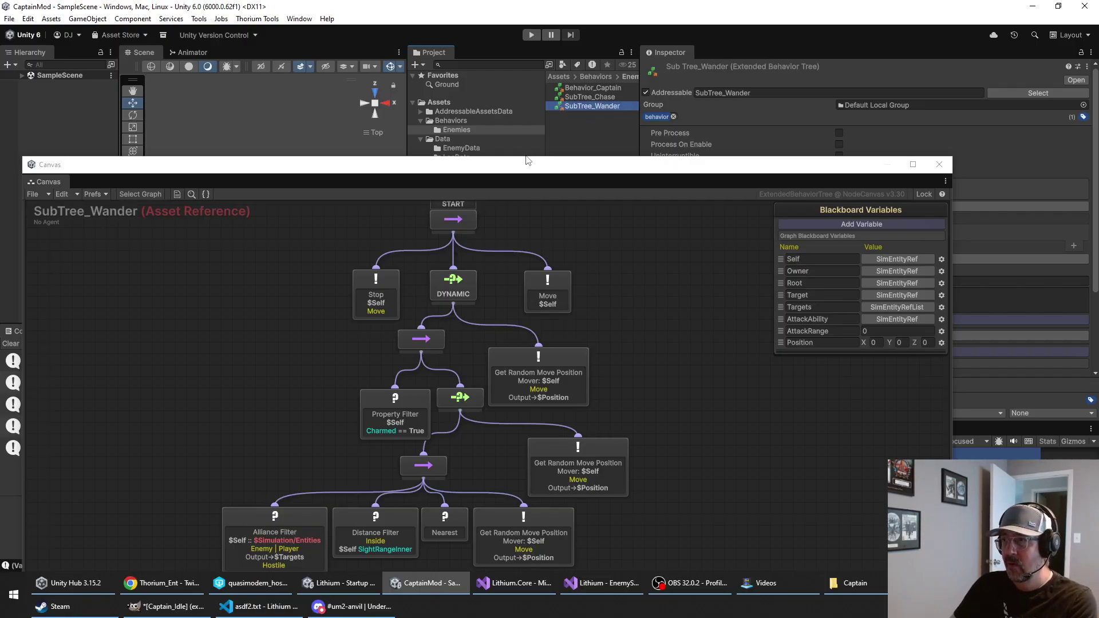
left_click_drag(529, 164, 566, 54)
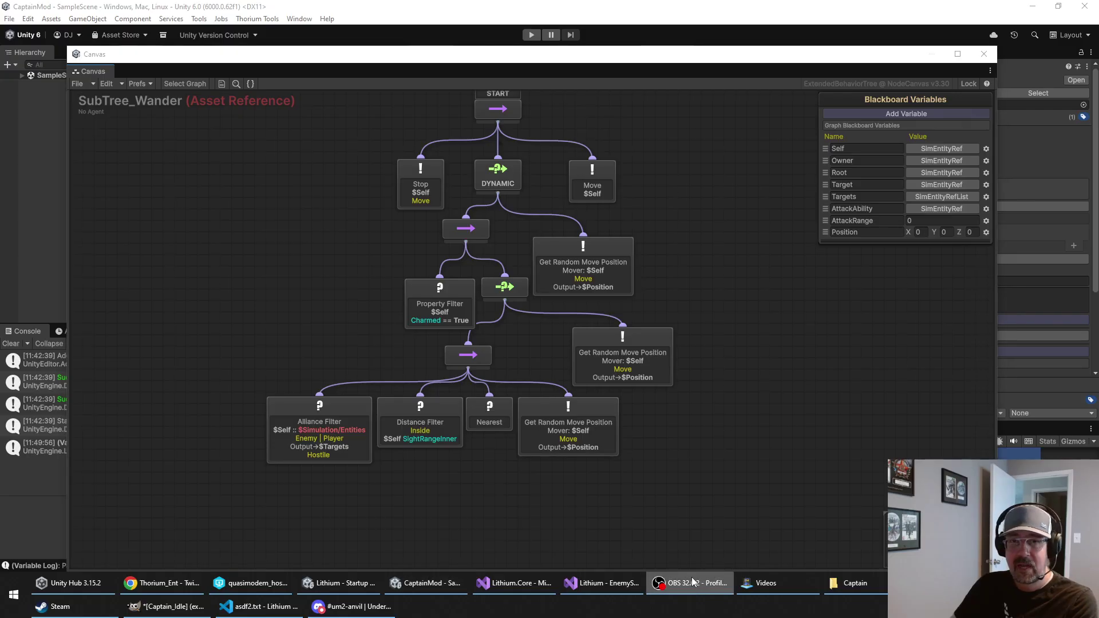
Step: Close the SubTree_Wander graph, open the Behavior_Captain behavior tree, and move its canvas window higher on the desktop
left_click(724, 233)
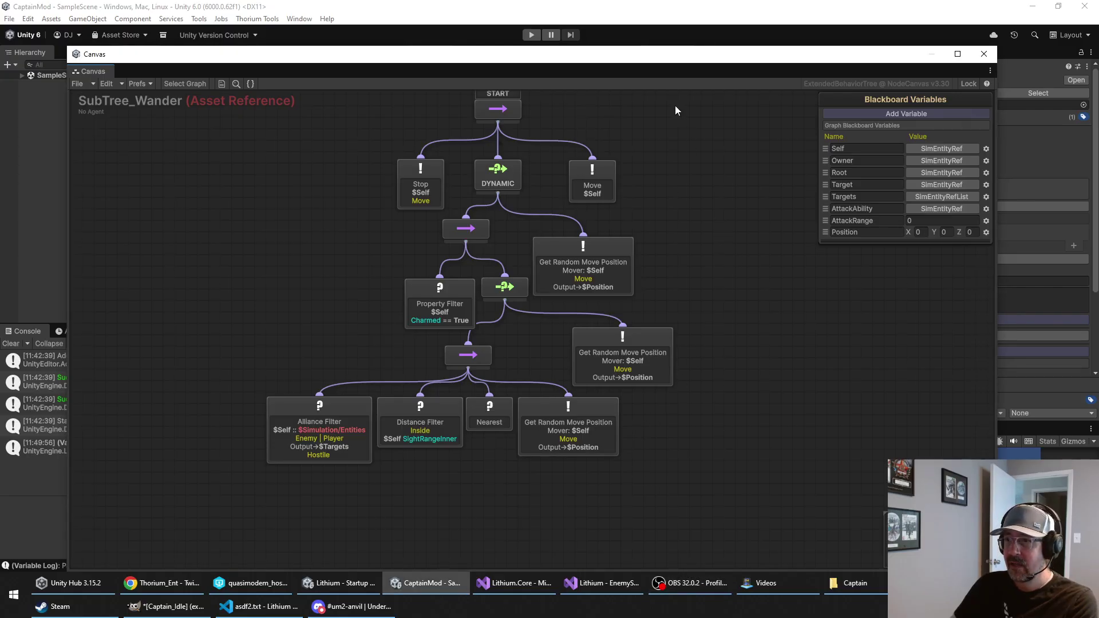
left_click(984, 54)
double_click(611, 87)
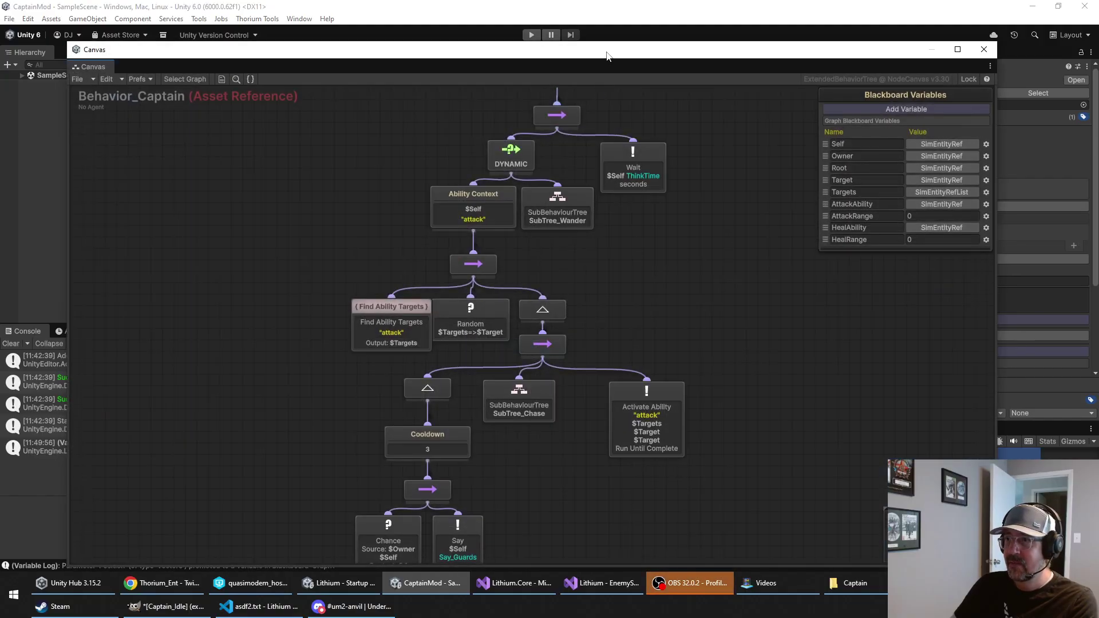
left_click_drag(609, 55, 598, 18)
Step: Inspect the settings of the attack Ability Context, Find Ability Targets and Random filter nodes in Behavior_Captain
left_click(483, 170)
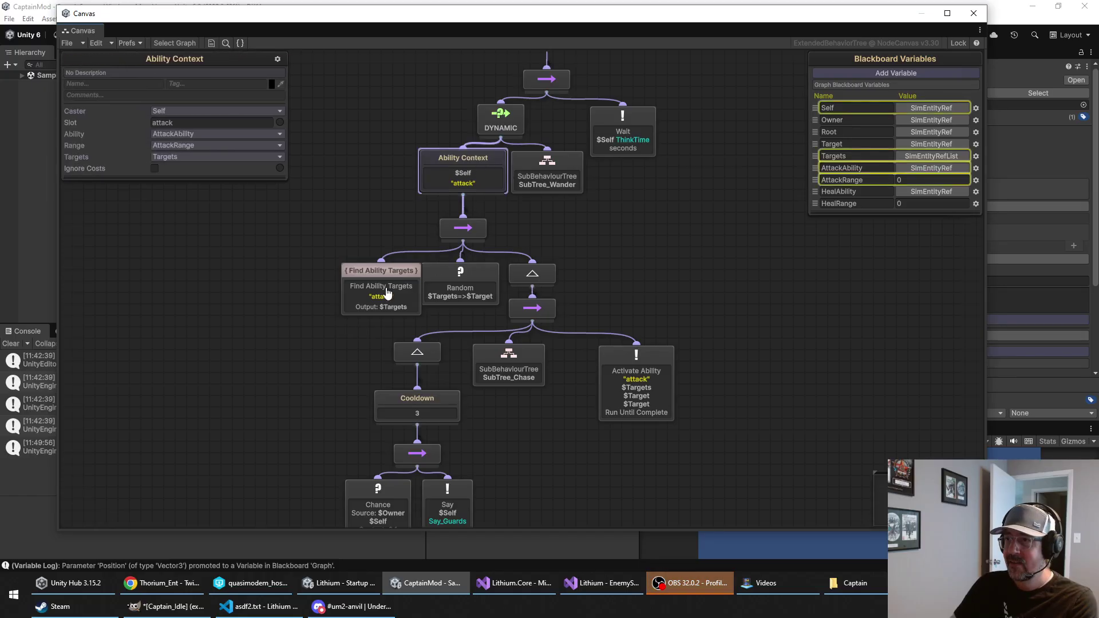
left_click(346, 314)
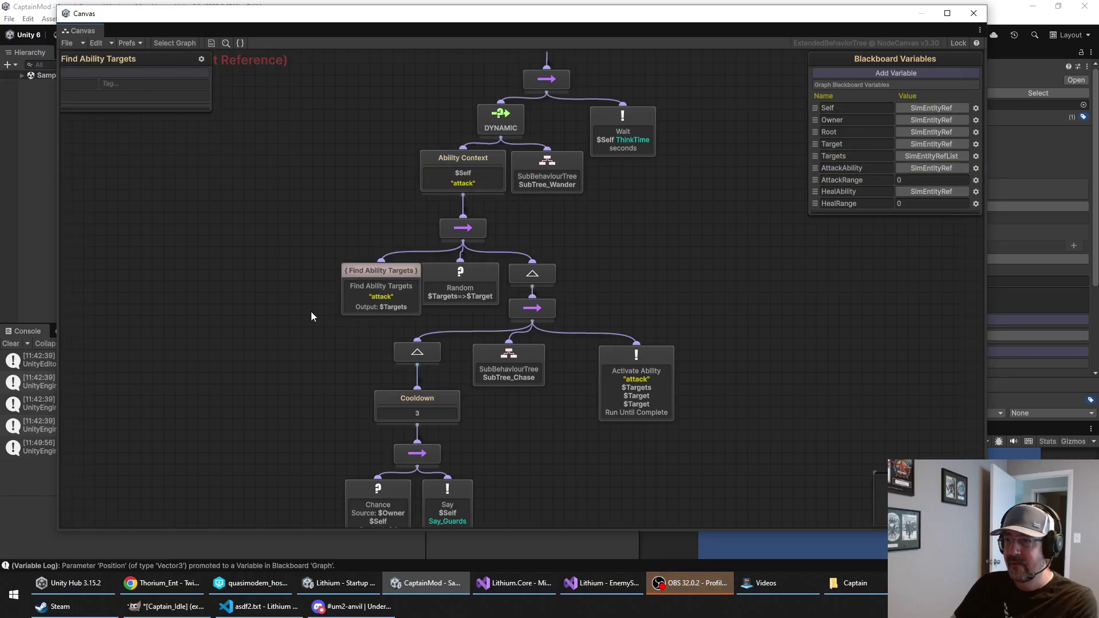
left_click(468, 278)
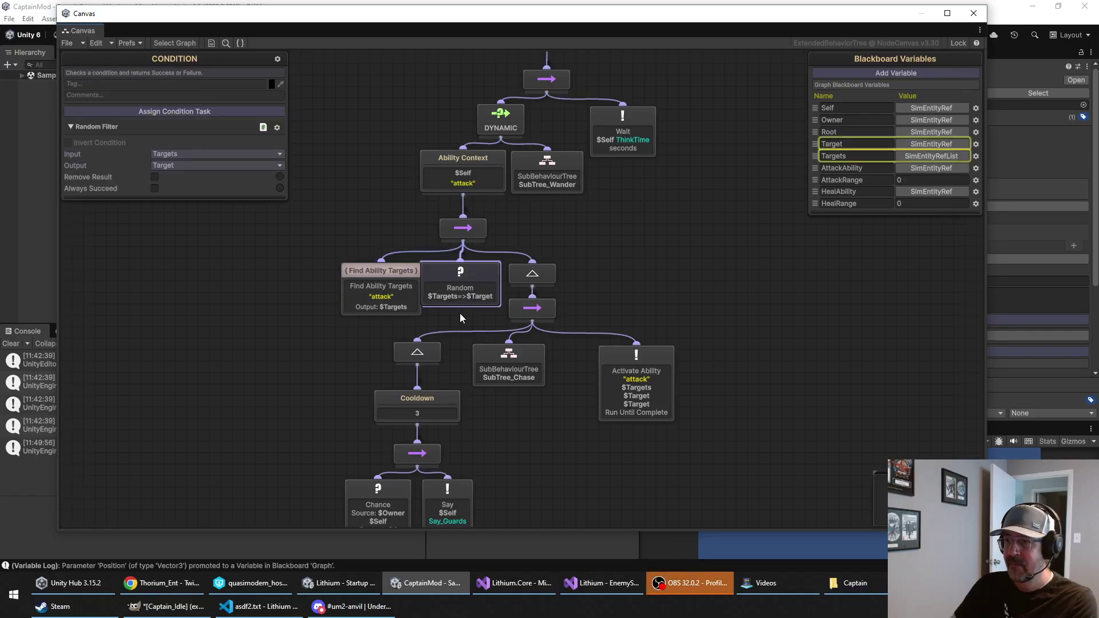
left_click(325, 382)
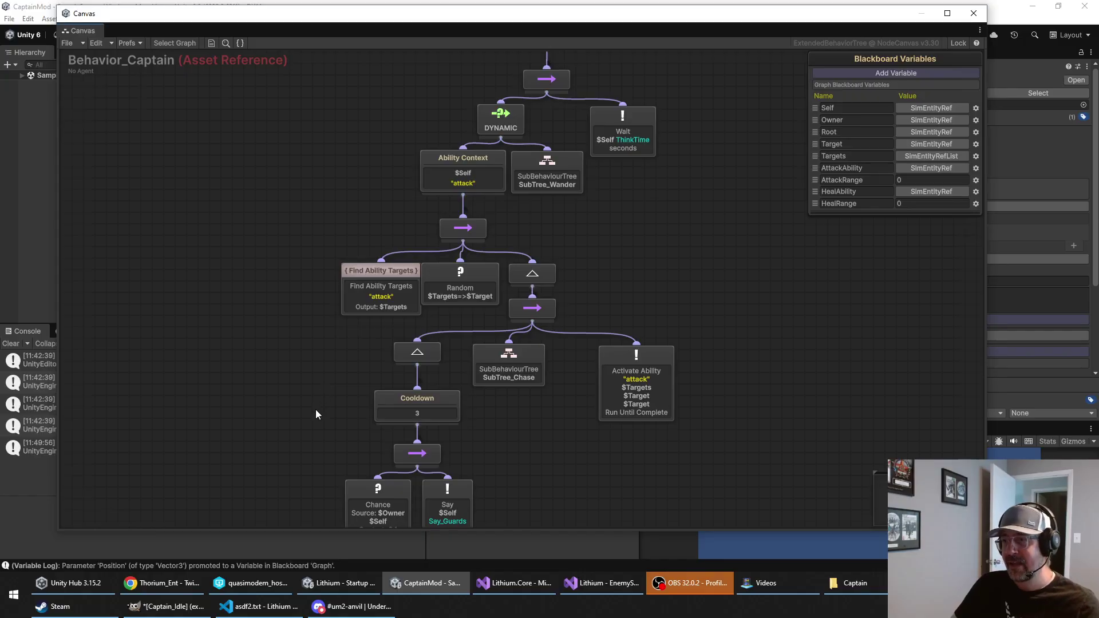
Step: Examine the Cooldown branch of Behavior_Captain, including the Chance condition and the Say_Guards action beneath it
scroll(315, 410, "down", 5)
left_click(369, 407)
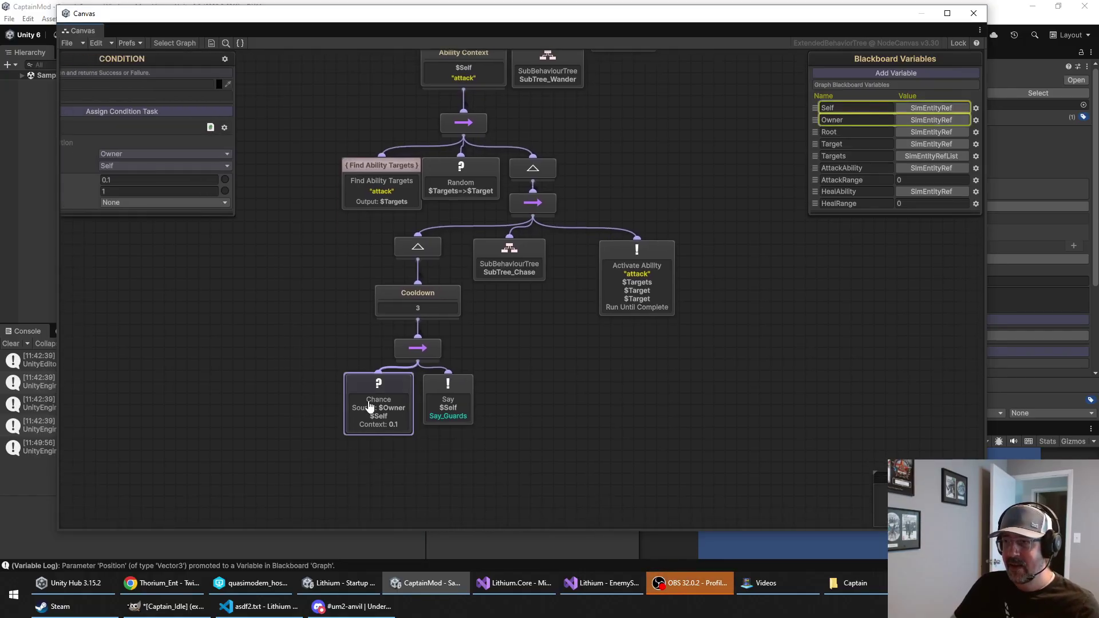
left_click(439, 408)
left_click(394, 413)
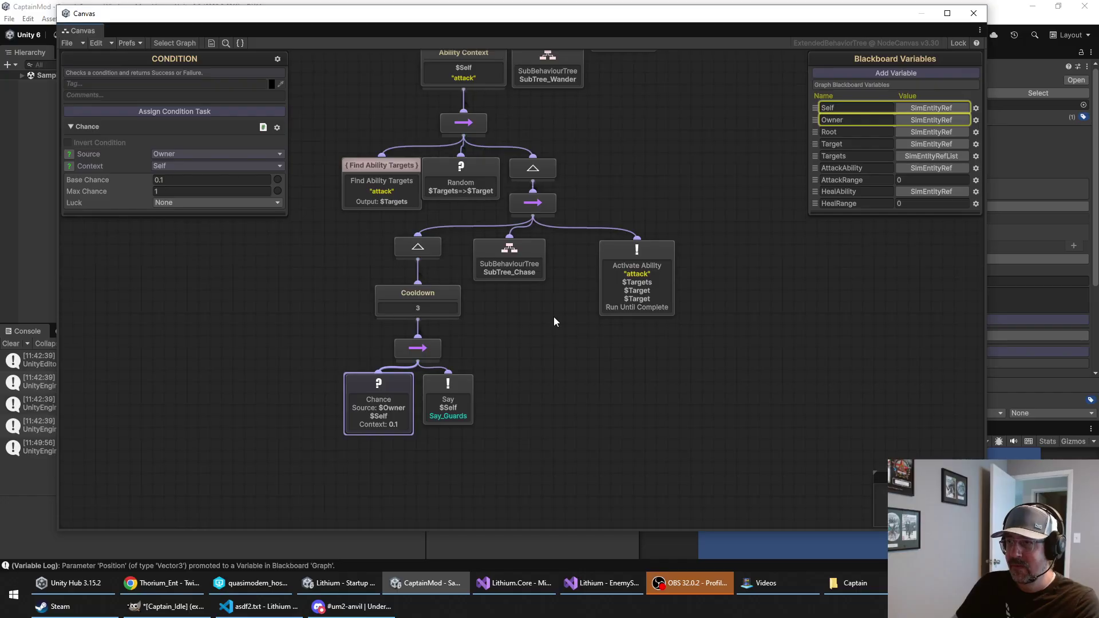
left_click_drag(323, 238, 458, 463)
left_click(546, 394)
left_click_drag(324, 245, 443, 430)
left_click(479, 438)
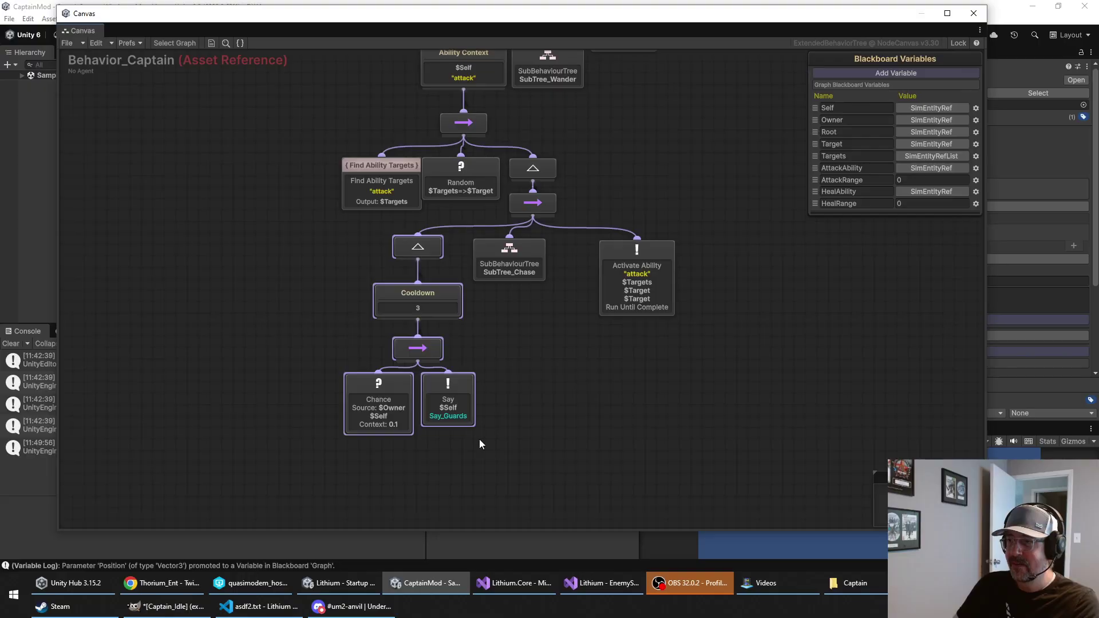
left_click_drag(322, 240, 433, 404)
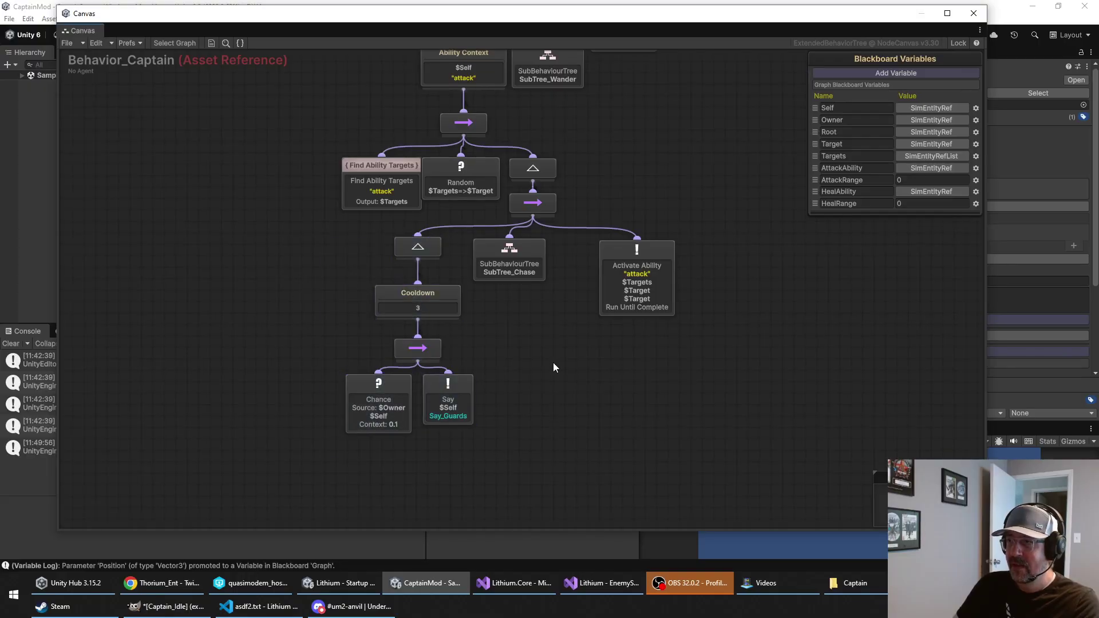
Step: Inspect the SubTree_Chase node and the Activate Ability action that runs the attack
left_click(514, 261)
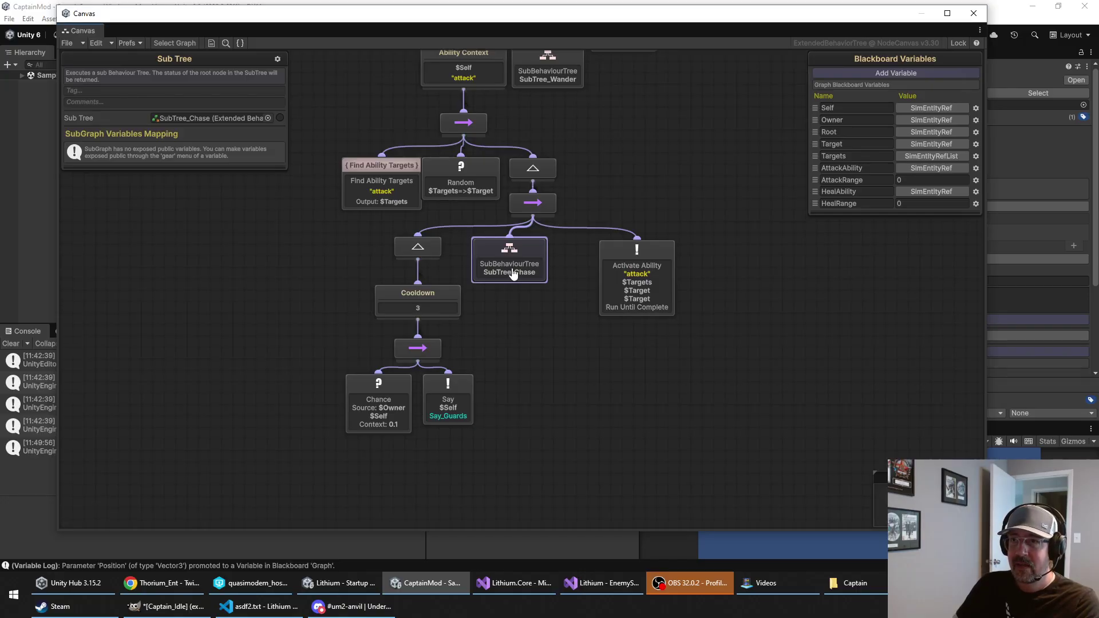
left_click(613, 277)
left_click(541, 264)
left_click(623, 271)
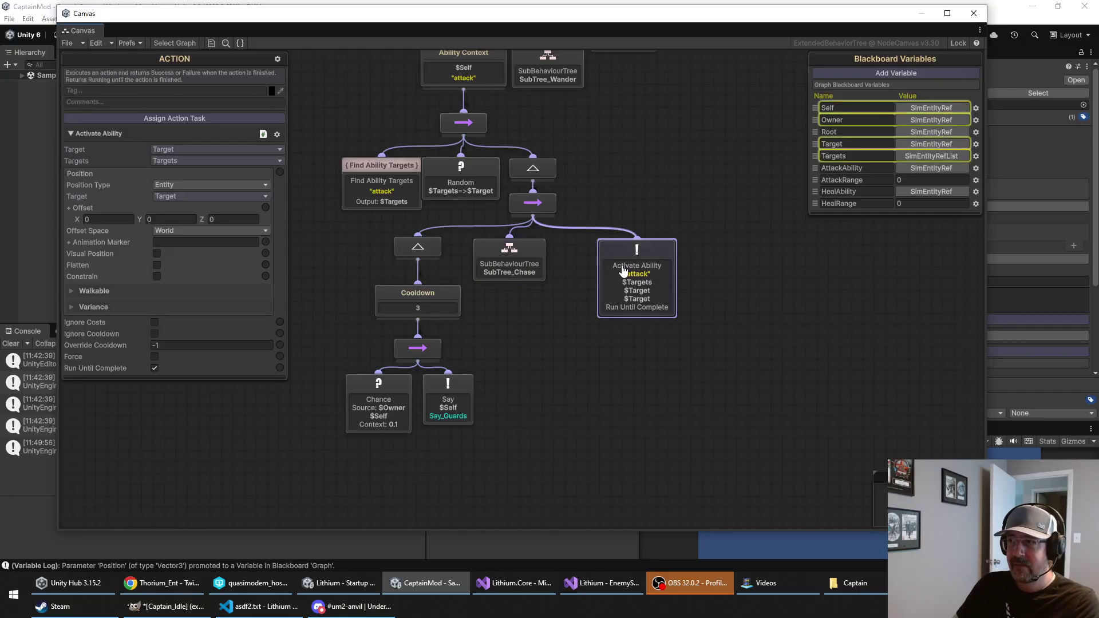
left_click(585, 280)
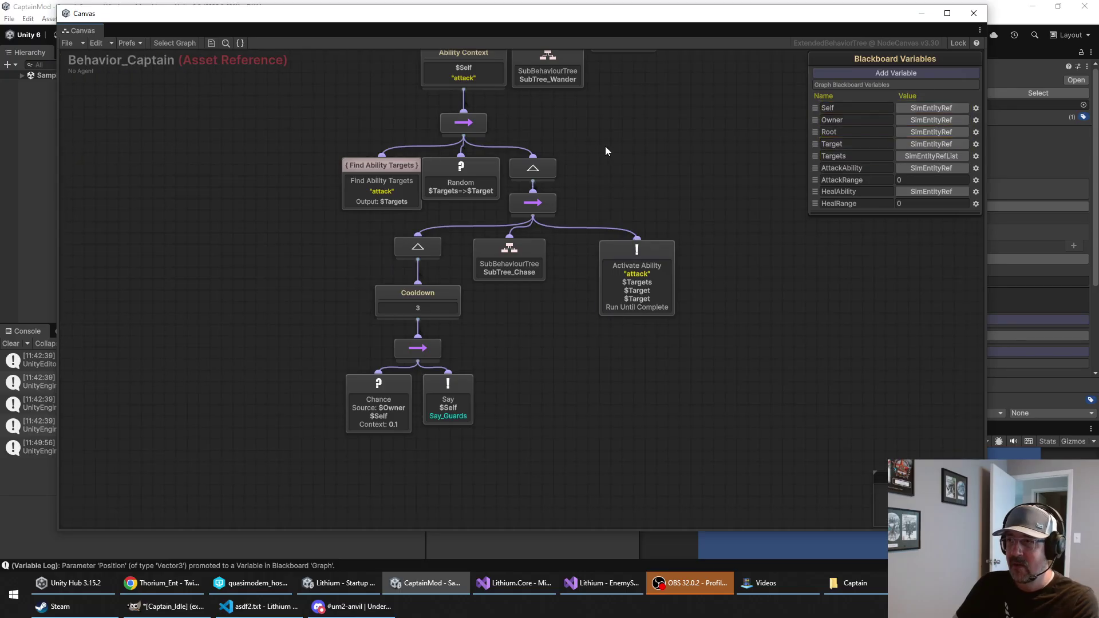
Step: Review the attack Ability Context alongside the SubTree_Wander and SubTree_Chase nodes, including the subtrees' variable mapping
middle_click_drag(634, 127, 597, 263)
left_click(457, 193)
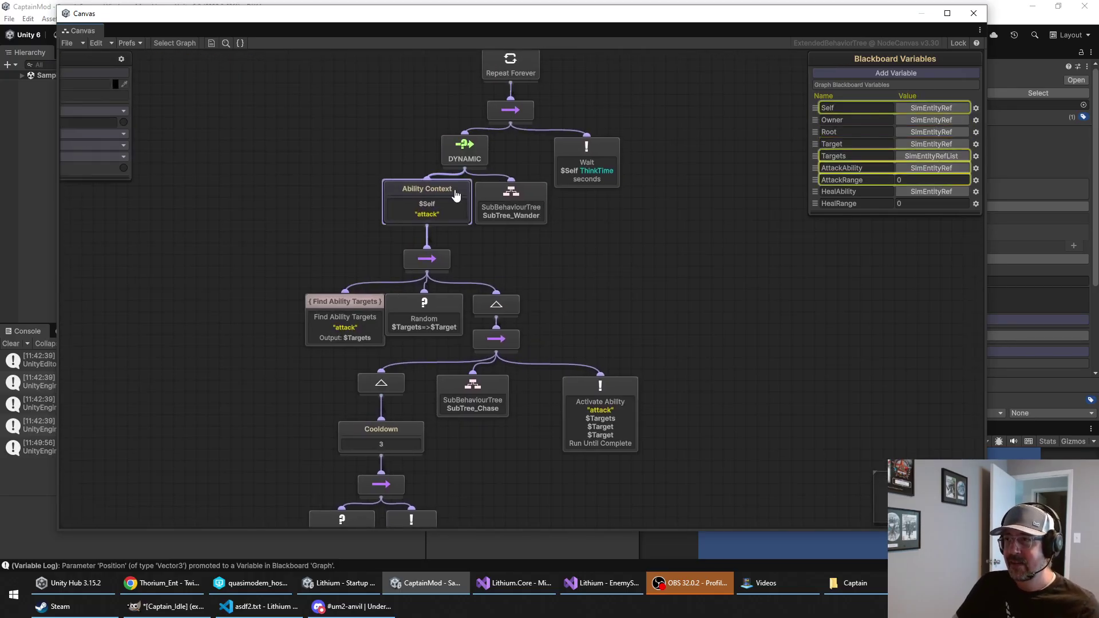
left_click(562, 229)
left_click(527, 208)
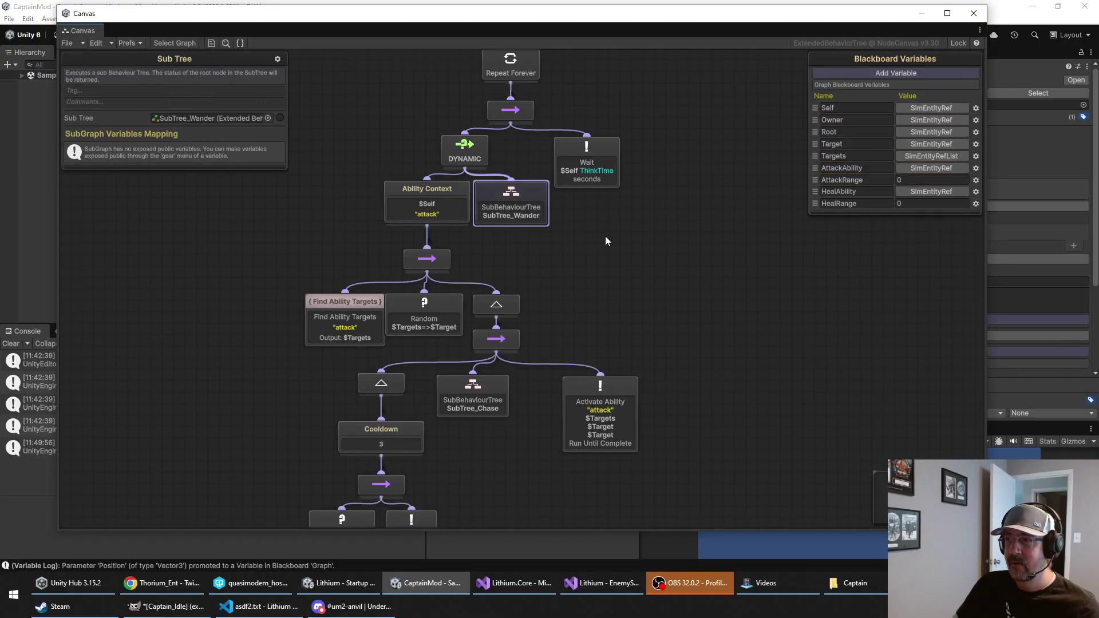
left_click(605, 235)
left_click(511, 206)
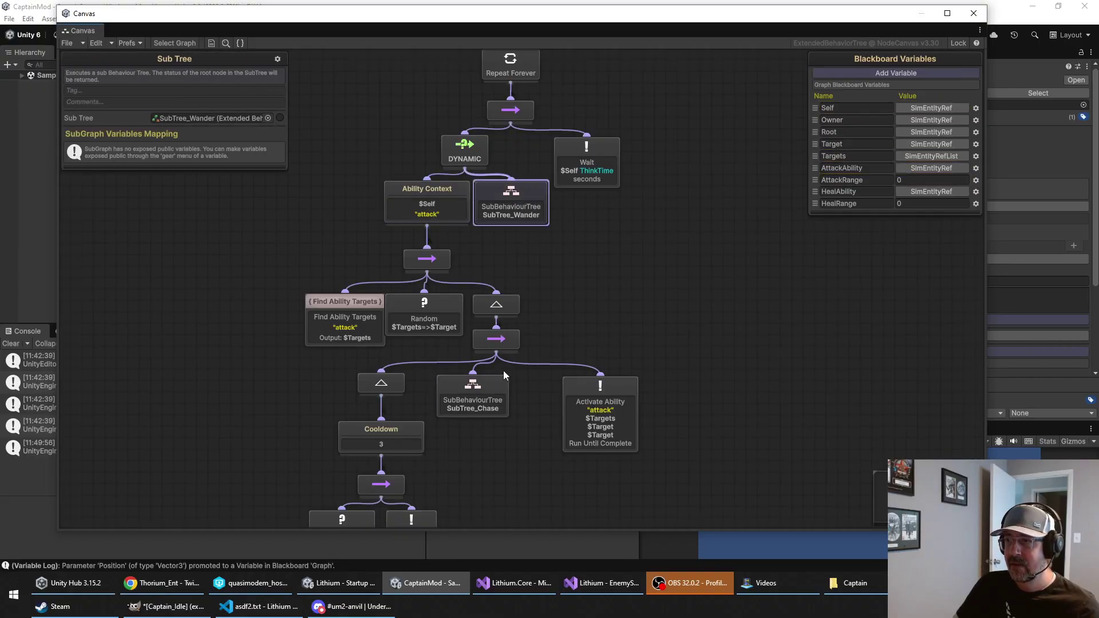
left_click(499, 388)
left_click(540, 215)
left_click(576, 256)
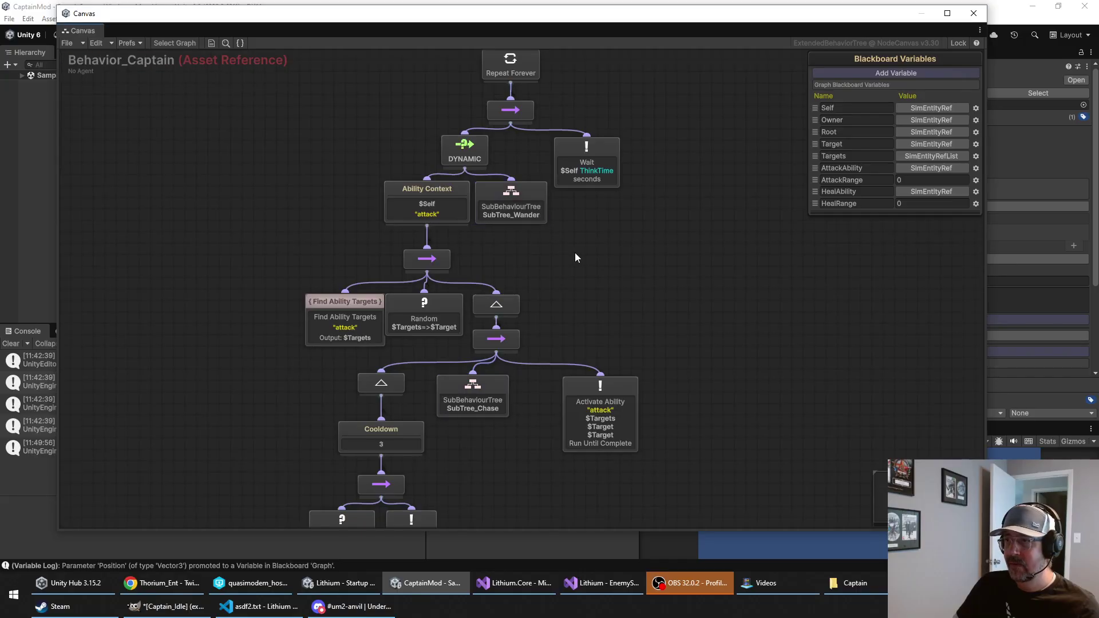
left_click(419, 206)
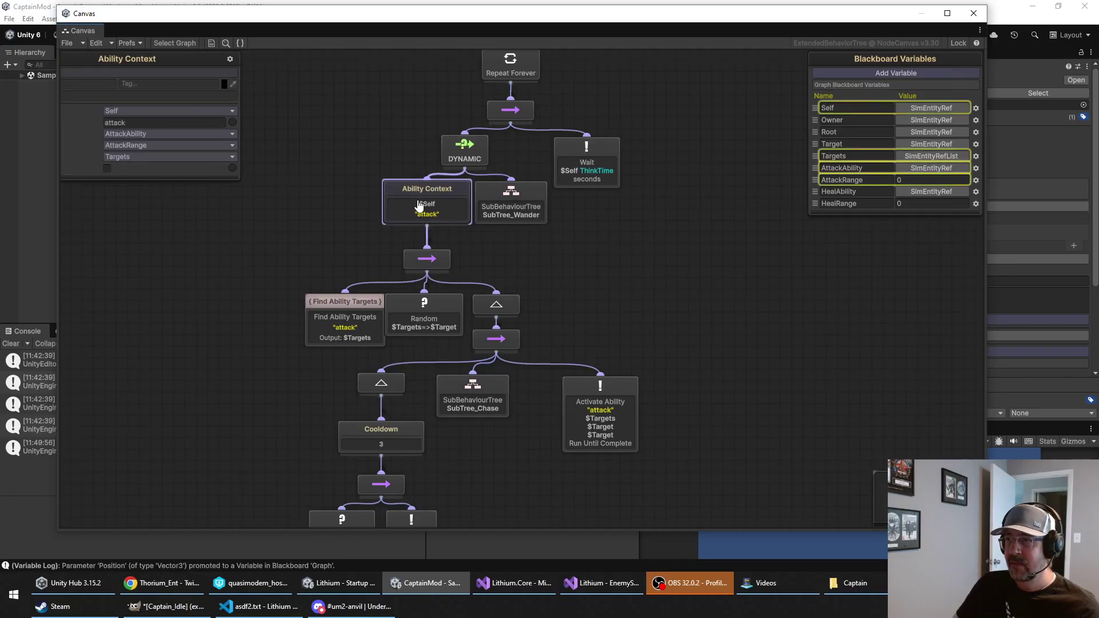
left_click(509, 212)
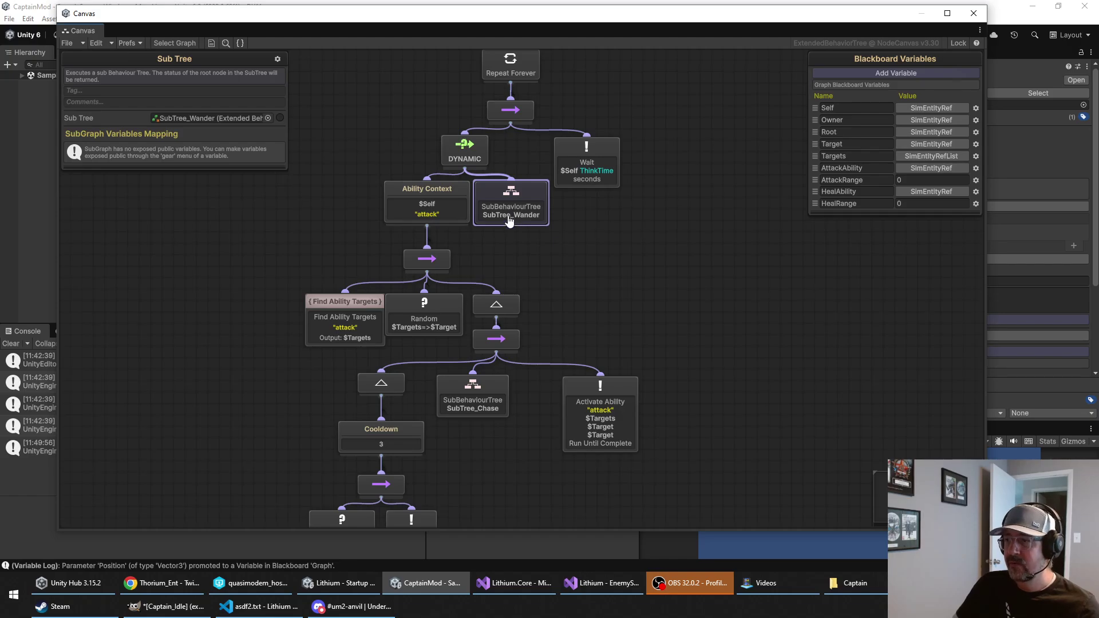
left_click(576, 272)
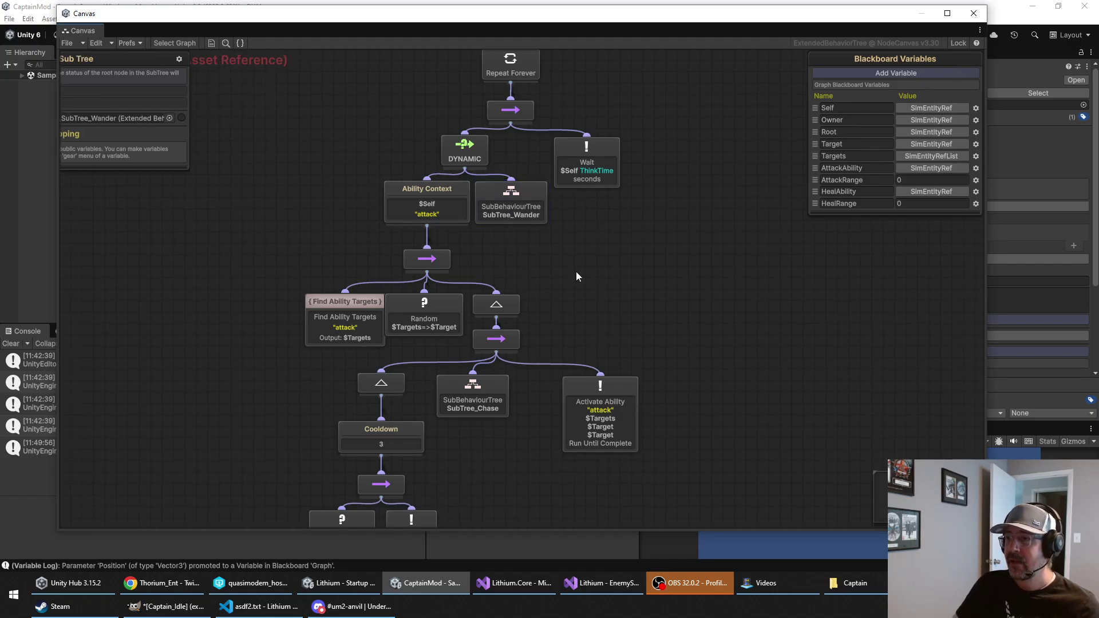
left_click(524, 214)
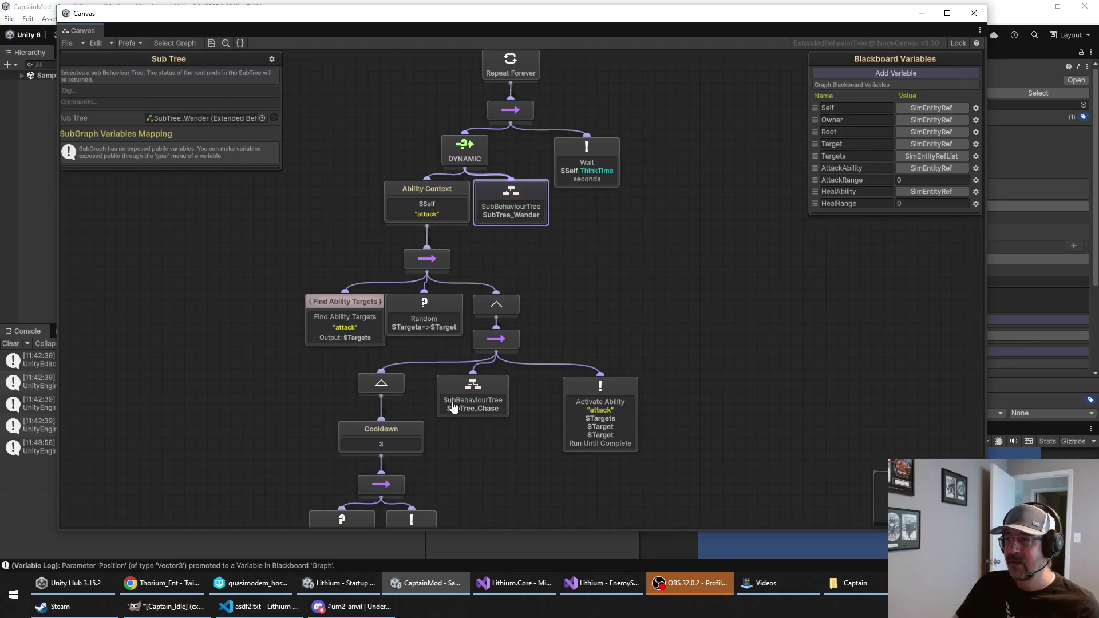
left_click(486, 395)
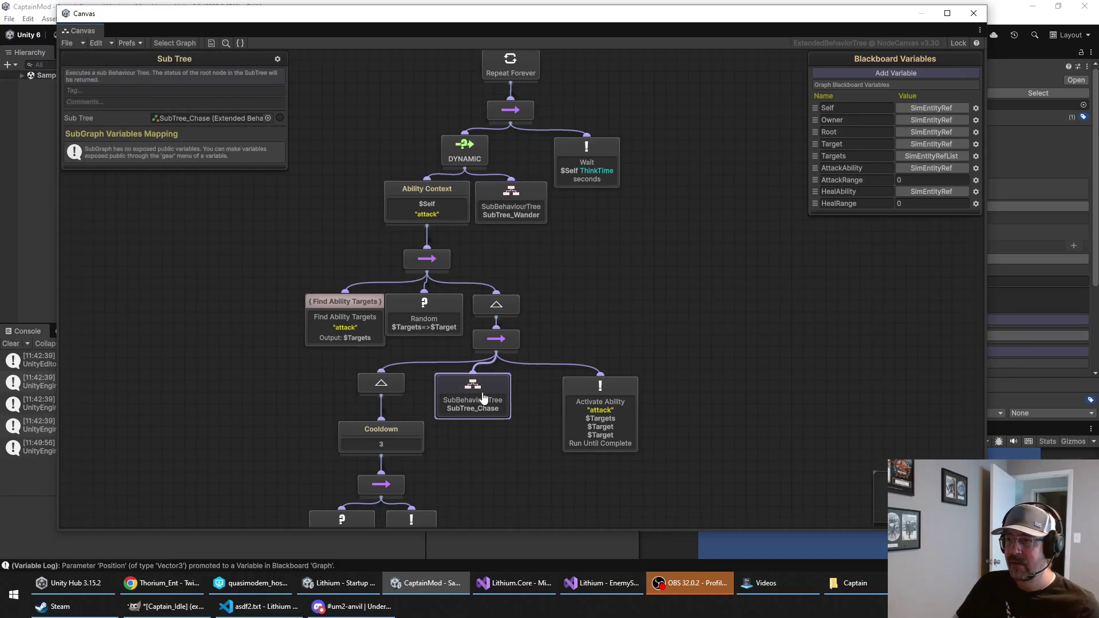
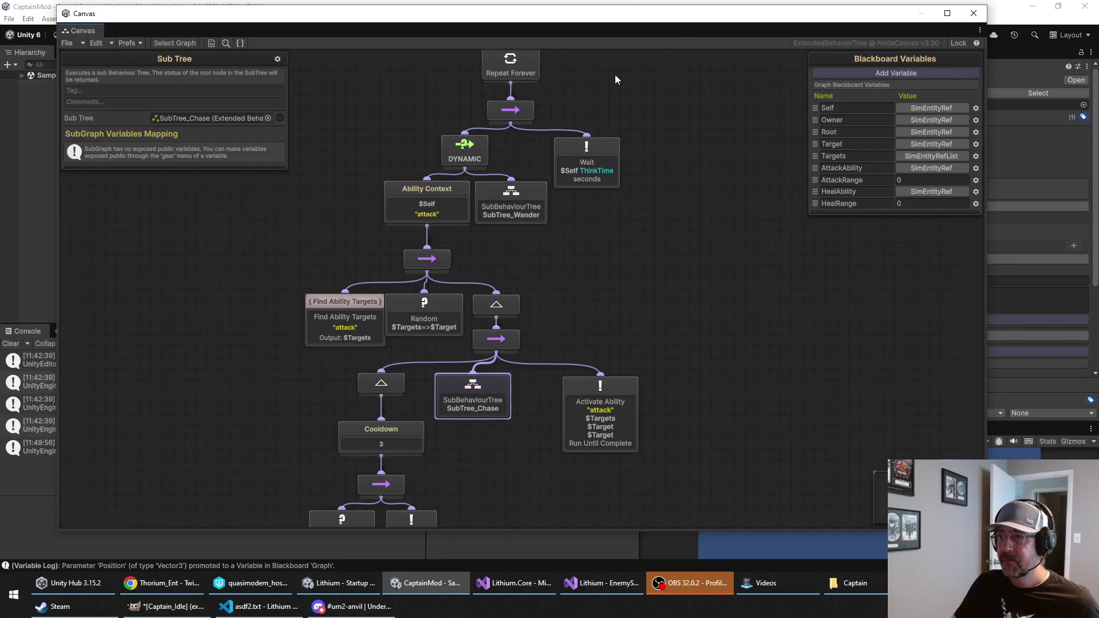
Step: Open the SubTree_Chase behavior tree from the CaptainMod project's enemy behaviors and reposition its canvas window
left_click(342, 582)
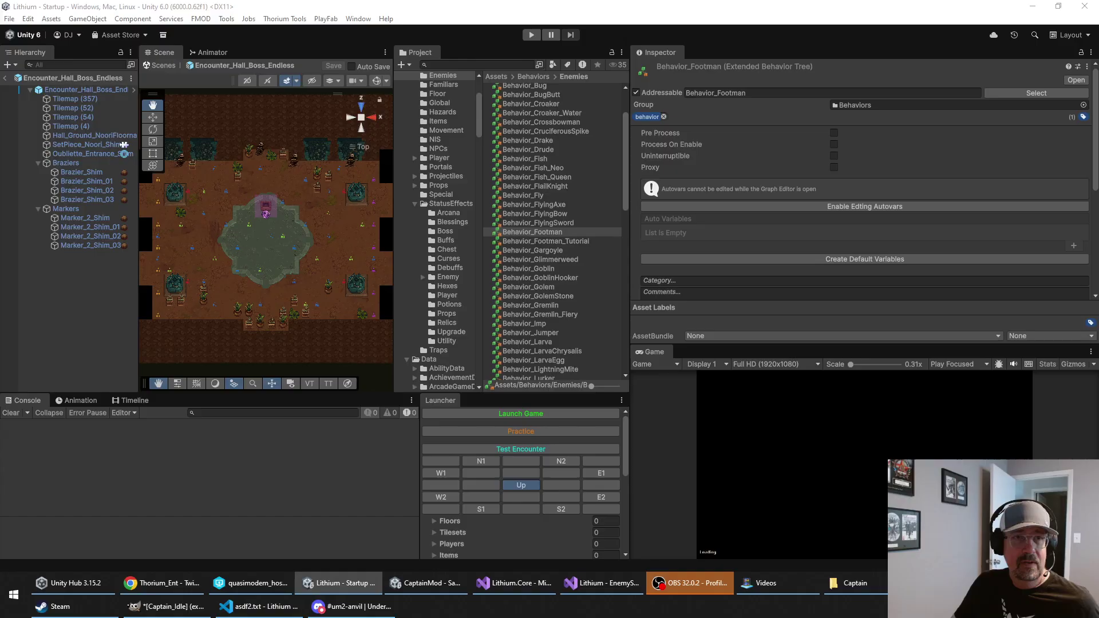
left_click(431, 583)
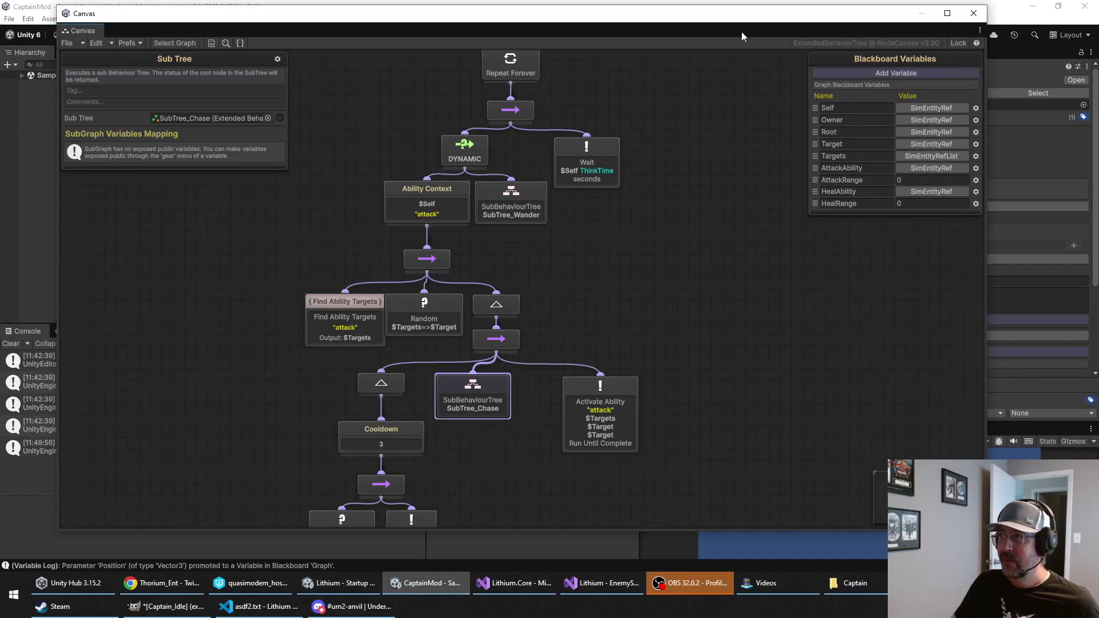
left_click_drag(741, 32, 580, 212)
left_click(609, 94)
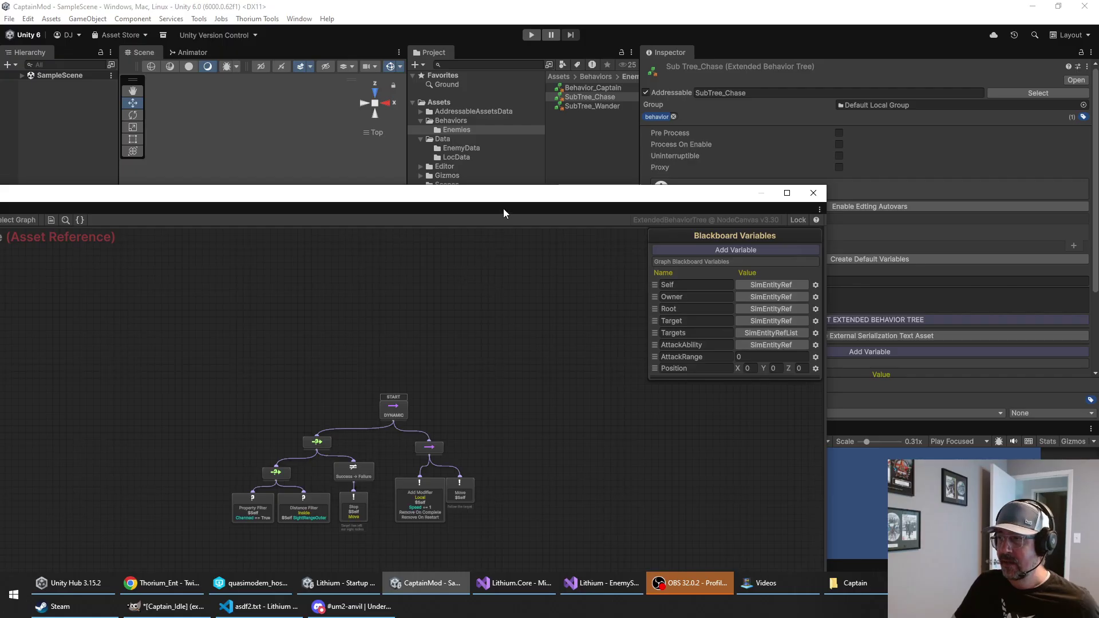
left_click_drag(512, 194, 542, 106)
Step: Make the Self, Owner and Root blackboard variables of SubTree_Chase Exposed Public
left_click(369, 583)
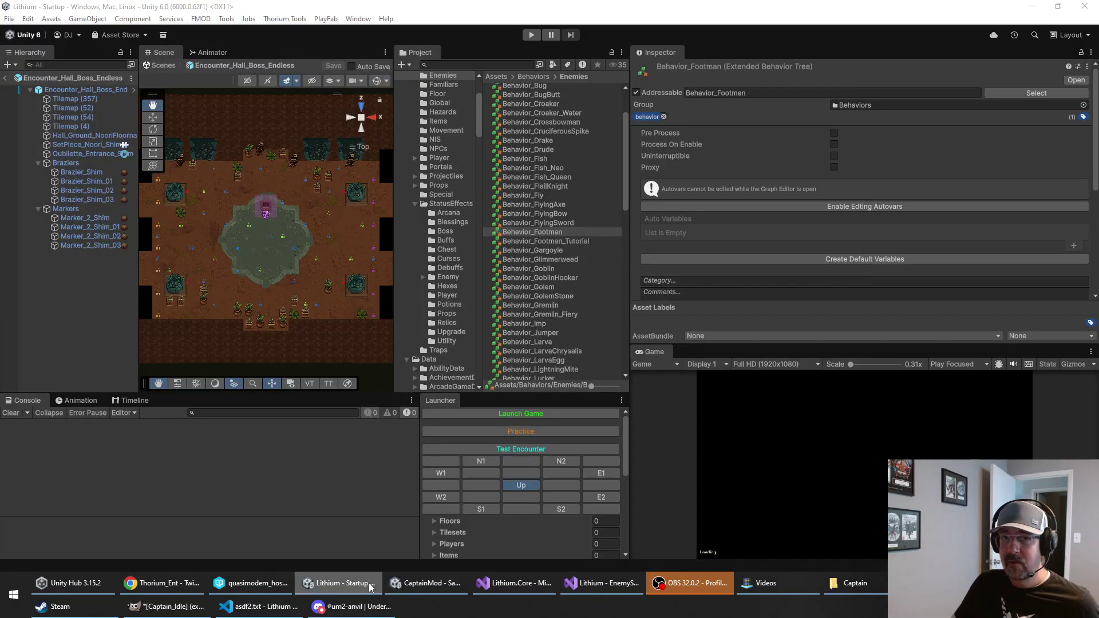
left_click(423, 583)
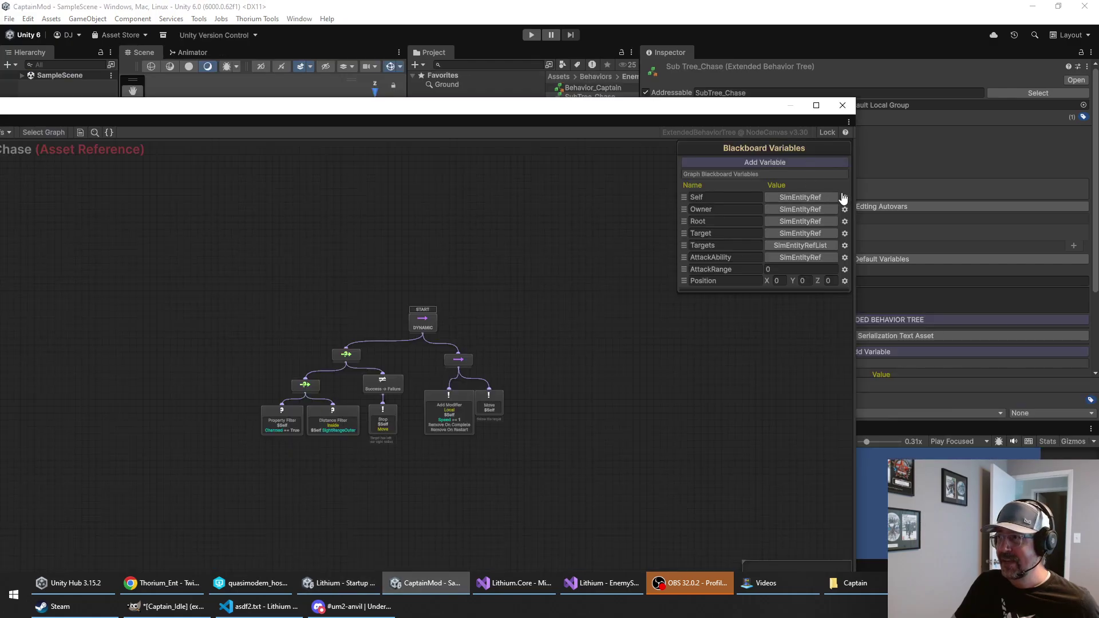
left_click(843, 198)
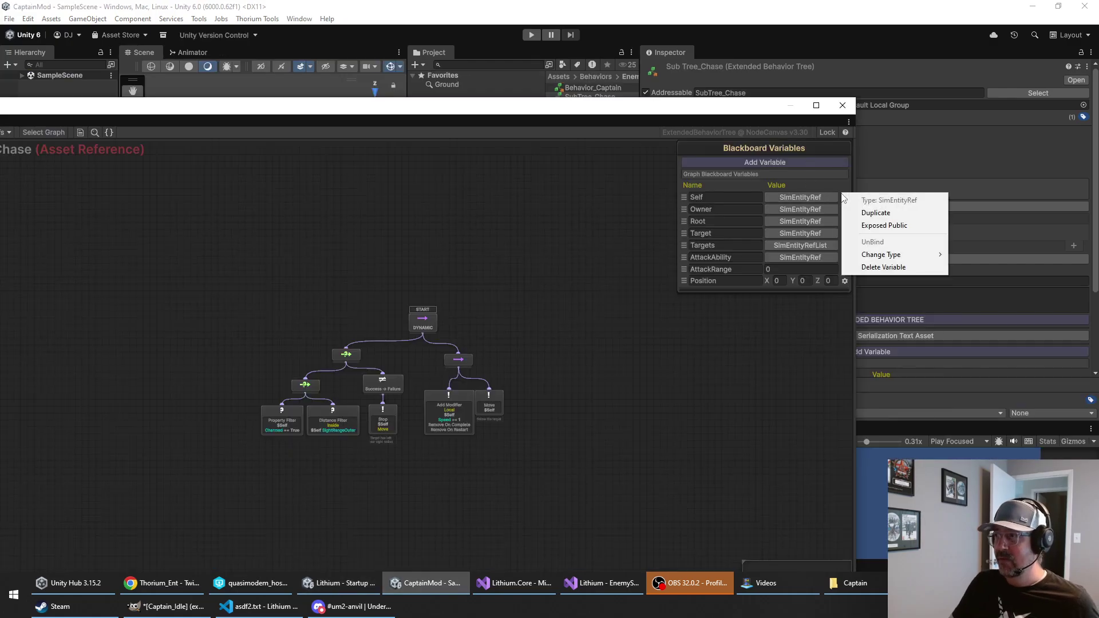
left_click(876, 225)
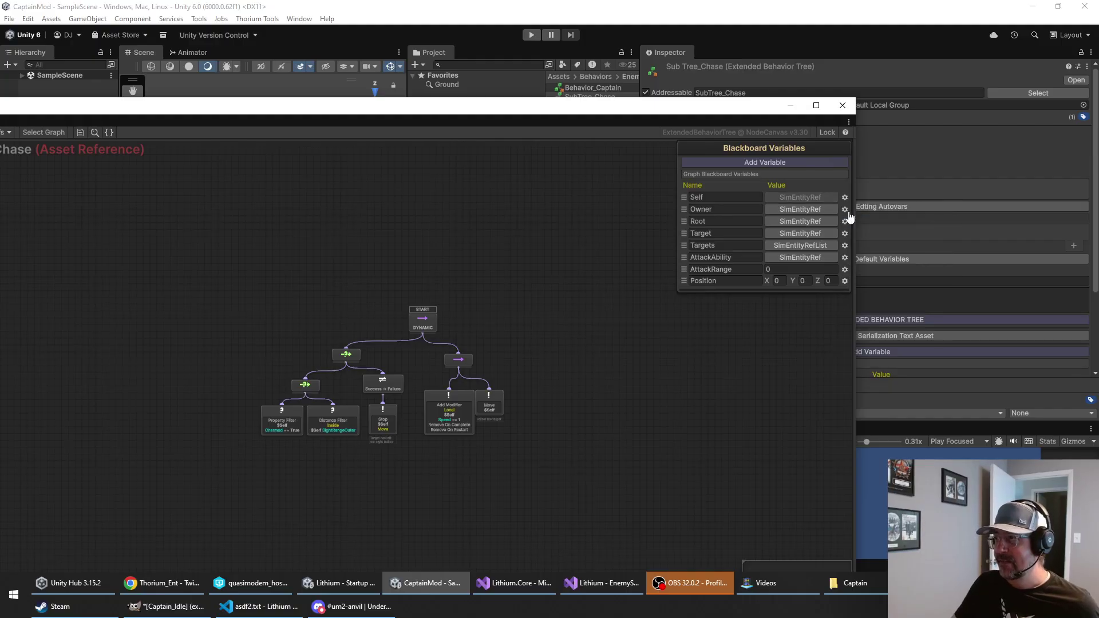
left_click(845, 210)
left_click(871, 243)
left_click(844, 221)
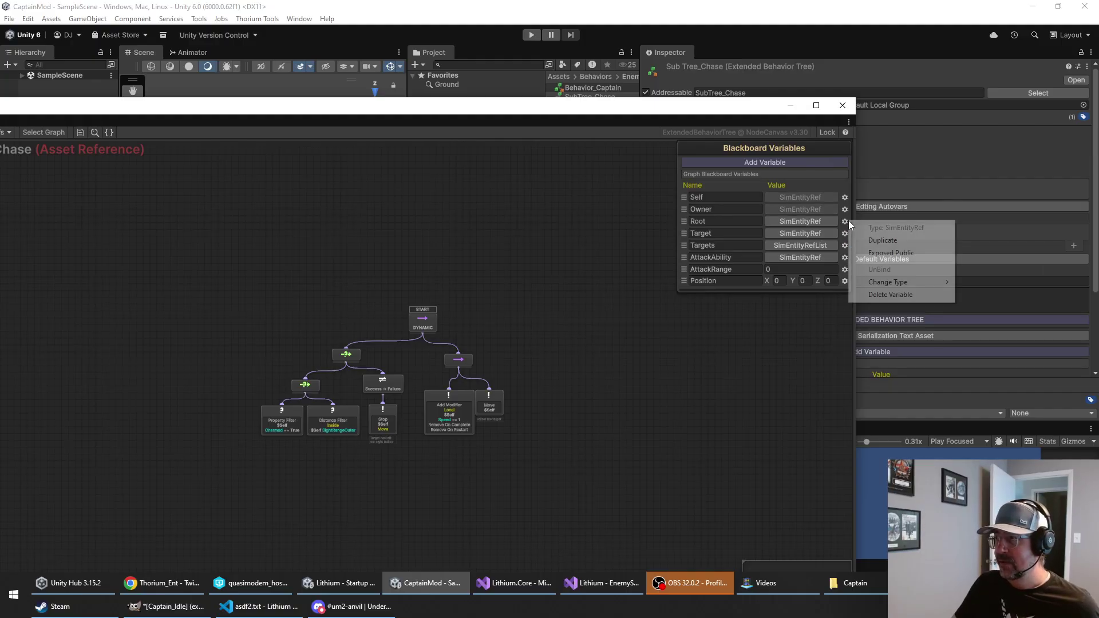
left_click(864, 253)
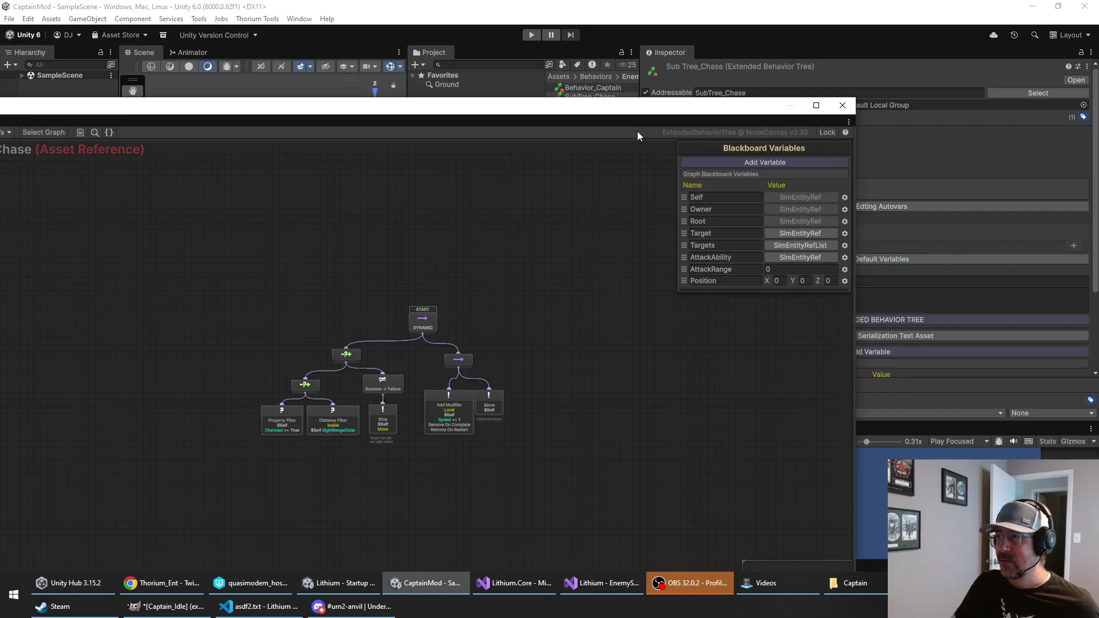
mouse_move(626, 114)
left_mouse_down()
mouse_move(627, 129)
mouse_move(627, 111)
left_mouse_up()
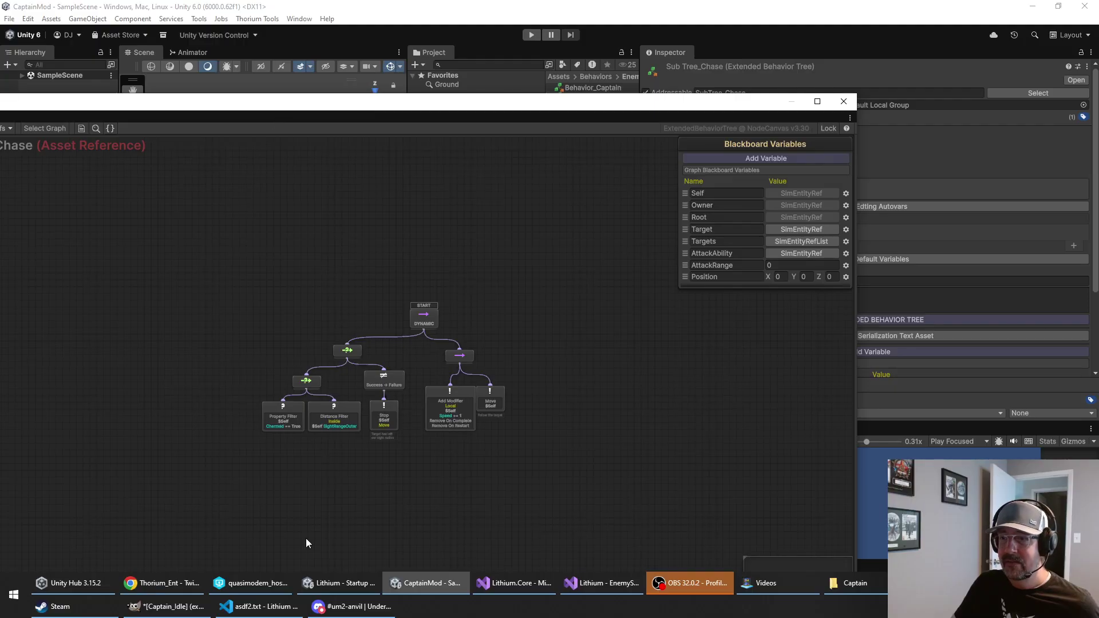
left_click(341, 583)
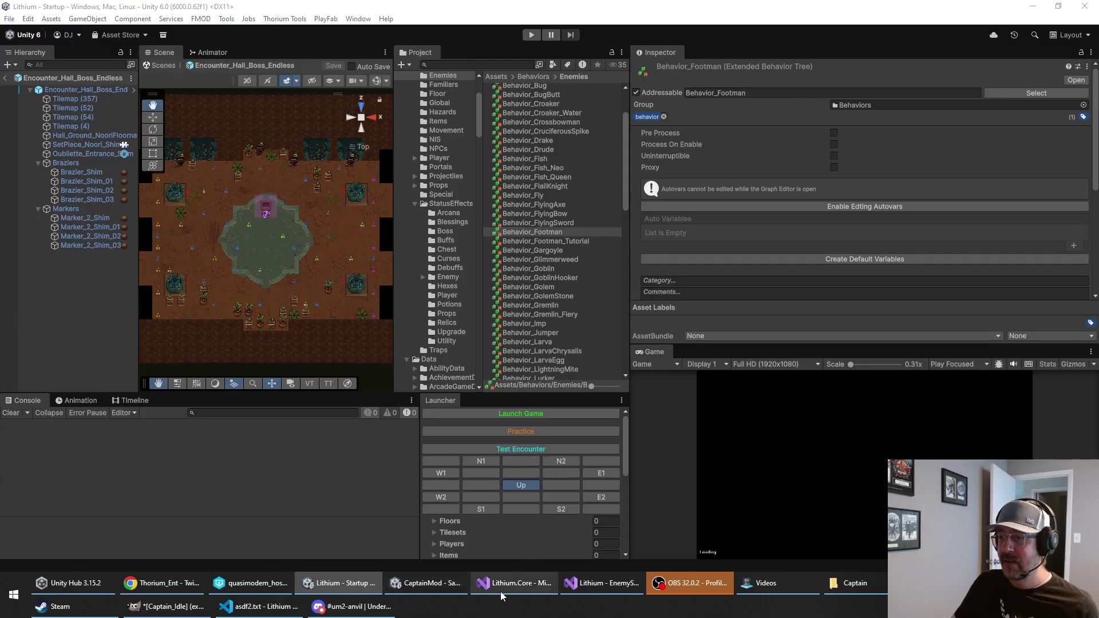
left_click(425, 583)
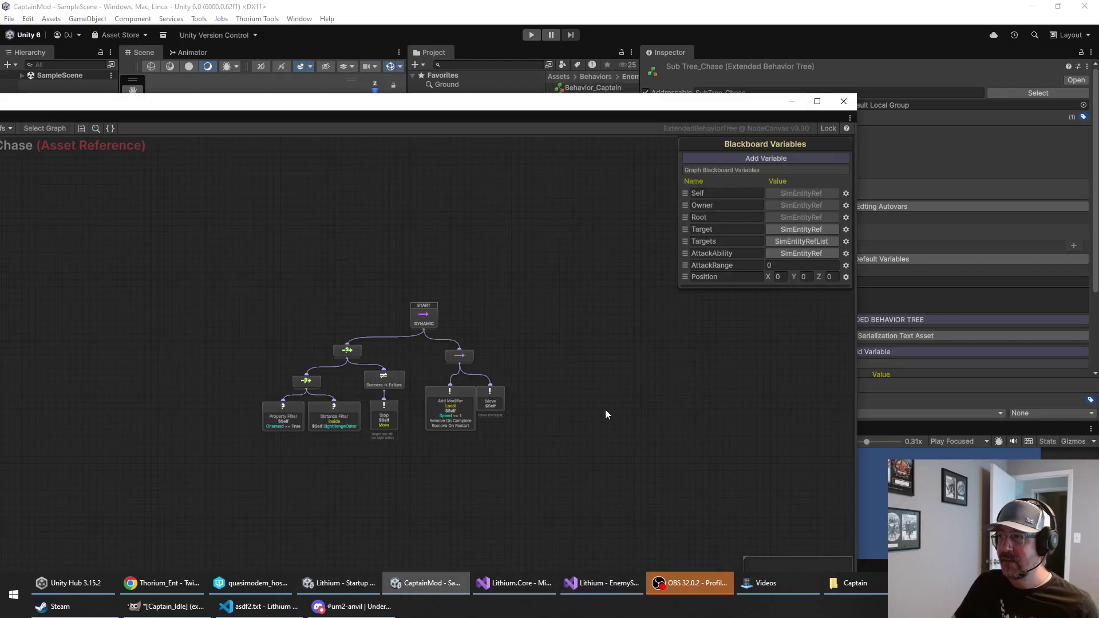
Step: Make the Target and AttackRange blackboard variables of SubTree_Chase Exposed Public
left_click(798, 228)
left_click(857, 193)
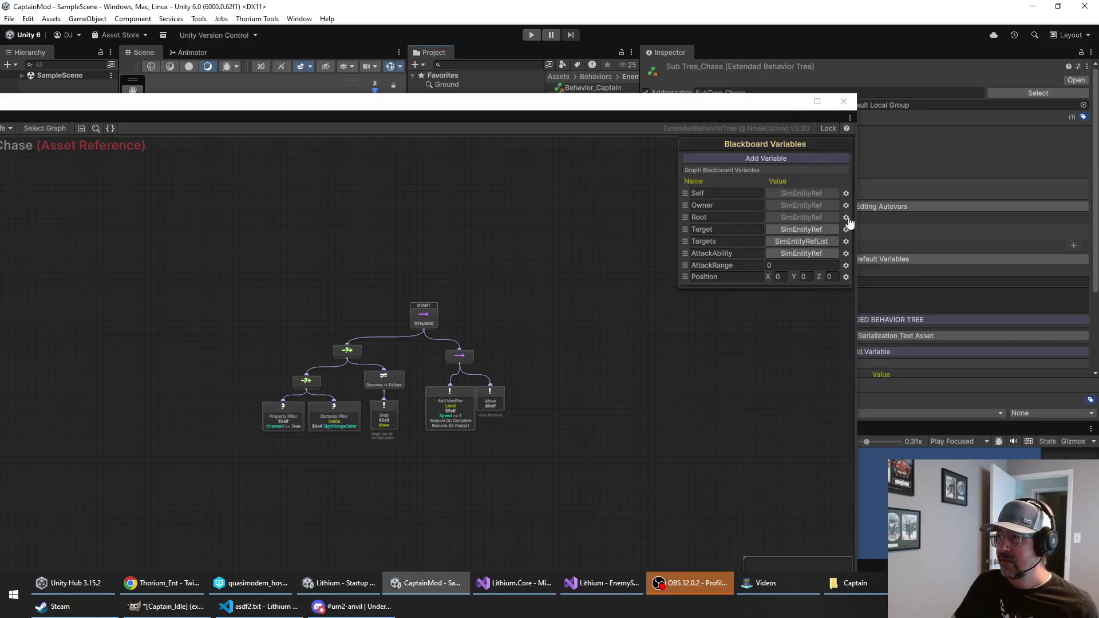
left_click(846, 229)
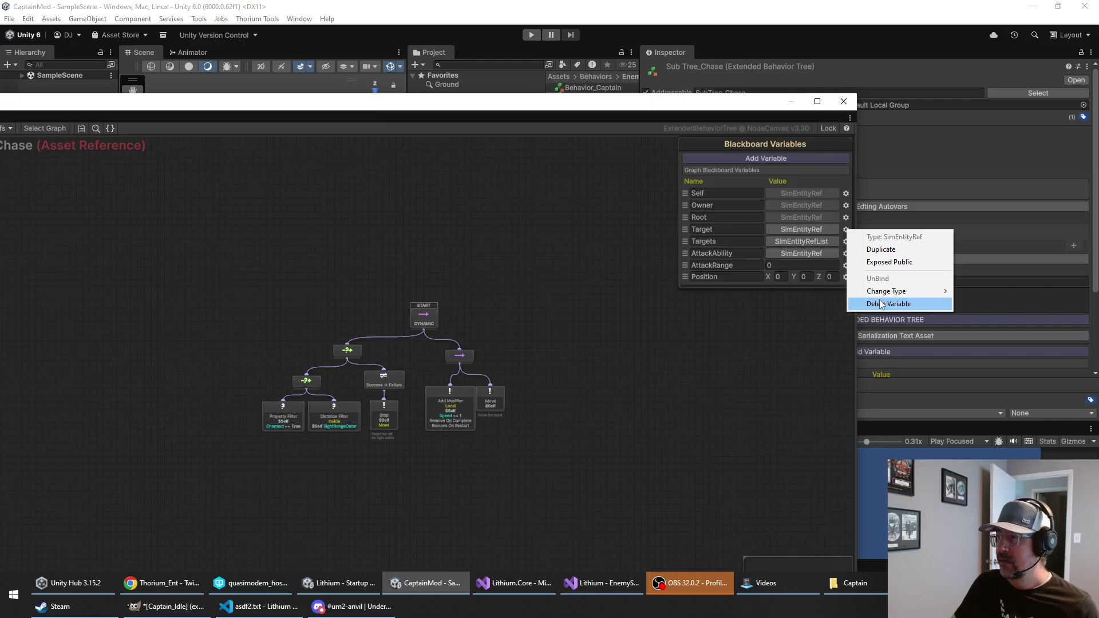
left_click(884, 262)
left_click(846, 266)
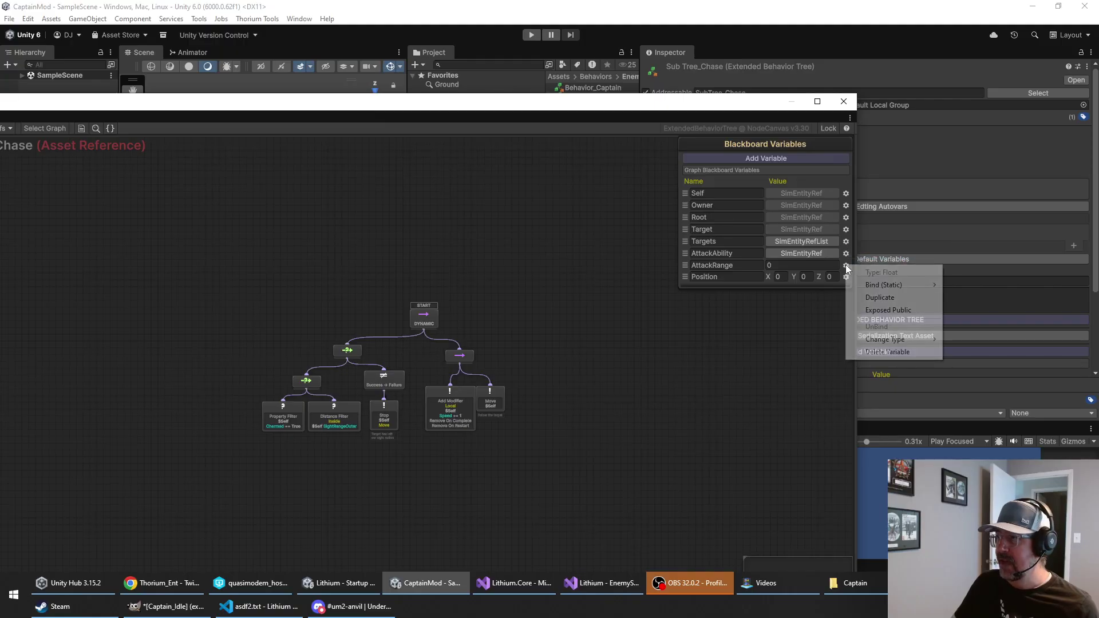
left_click(882, 312)
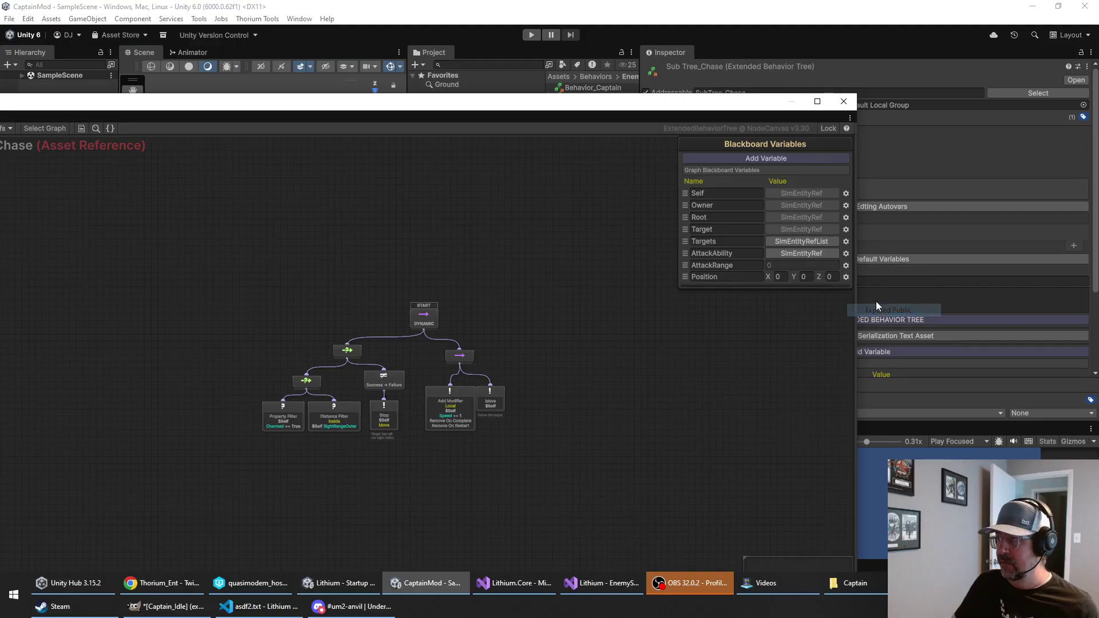
Step: Open the Behavior_Captain tree, select its SubTree_Chase node and reposition the canvas window to reveal the node's settings
left_click_drag(560, 93, 579, 109)
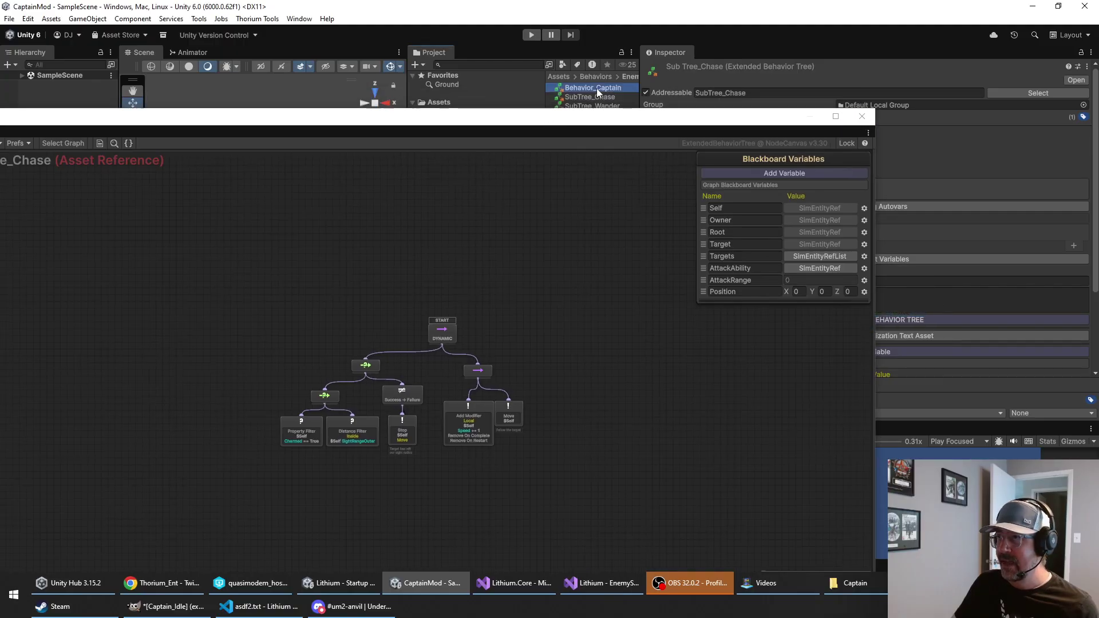
double_click(596, 88)
left_click(379, 428)
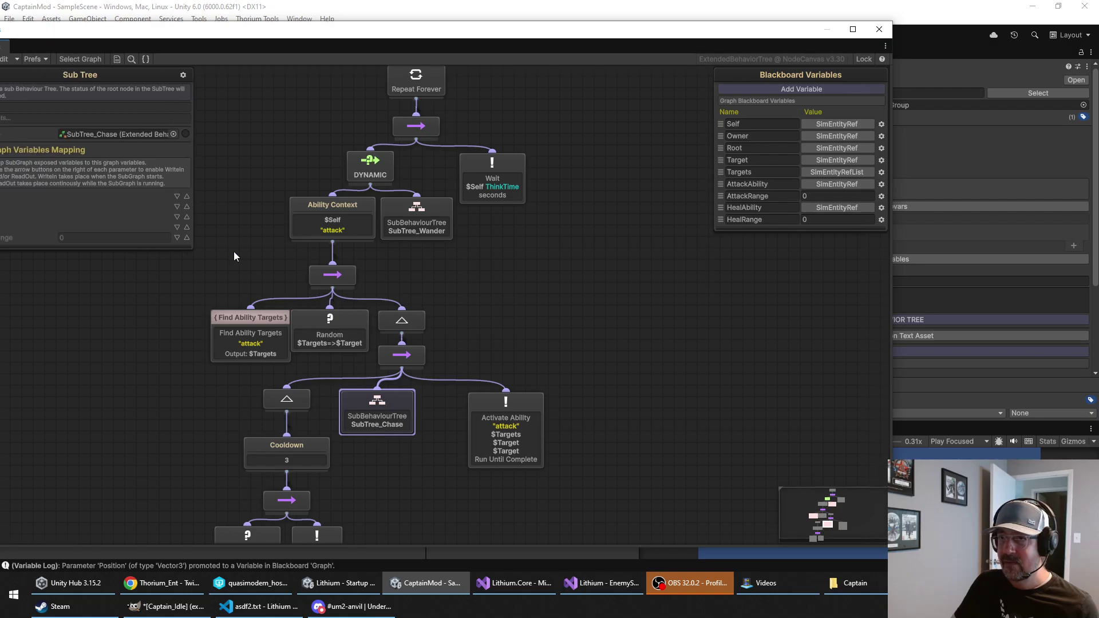
left_click_drag(242, 36, 415, 17)
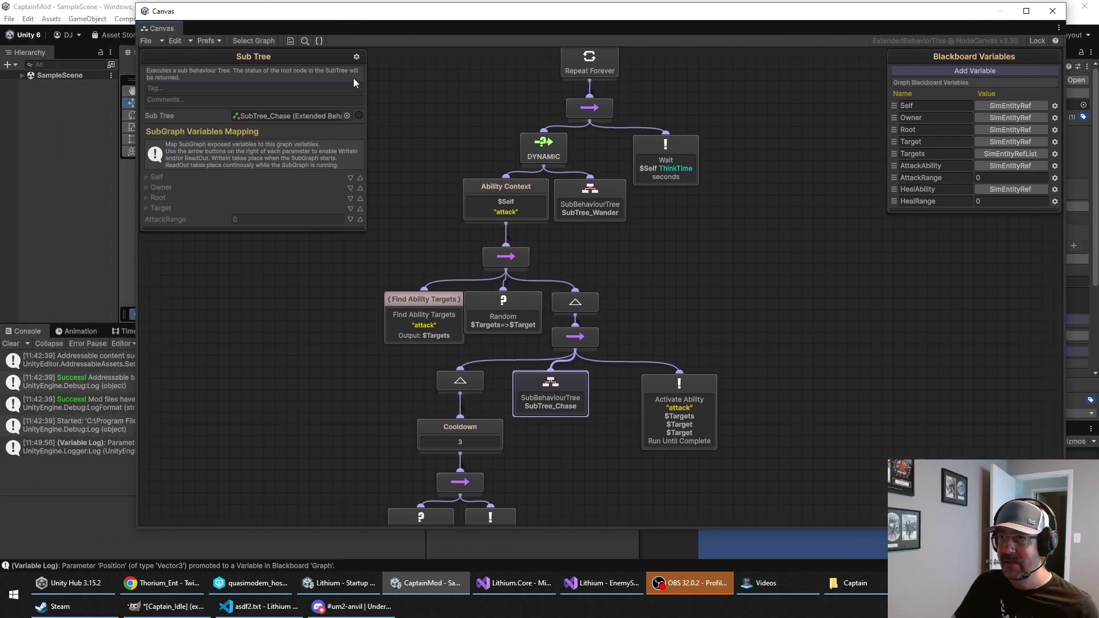
Step: Enable WriteIn for Self, Owner, Root, Target and AttackRange in the SubTree_Chase node's variable mapping
left_click(350, 177)
left_click(350, 203)
left_click(350, 229)
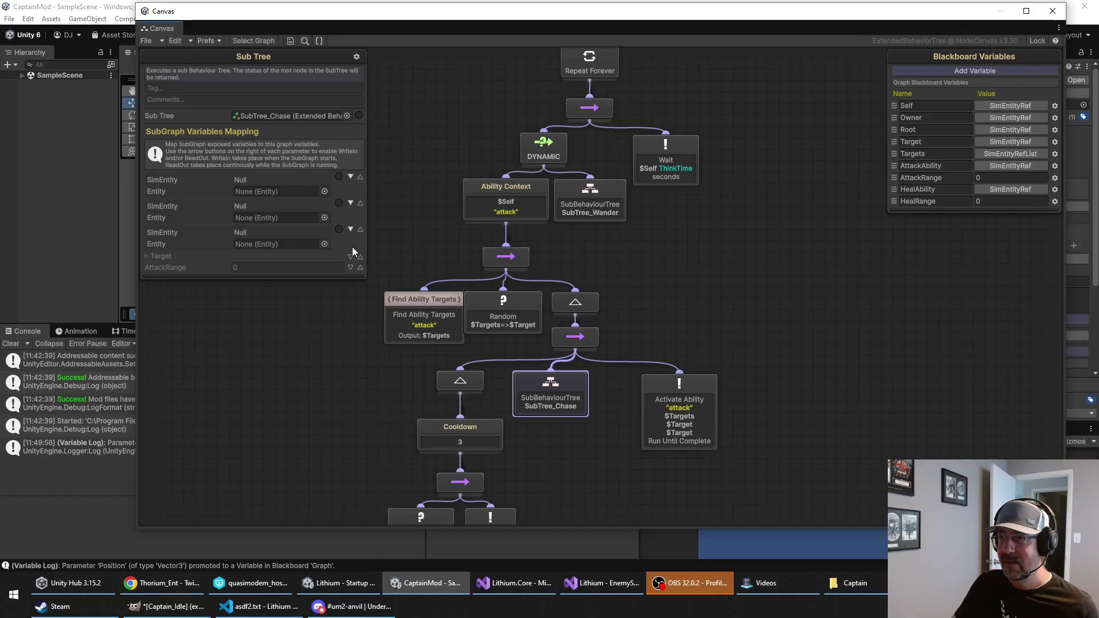
left_click(351, 256)
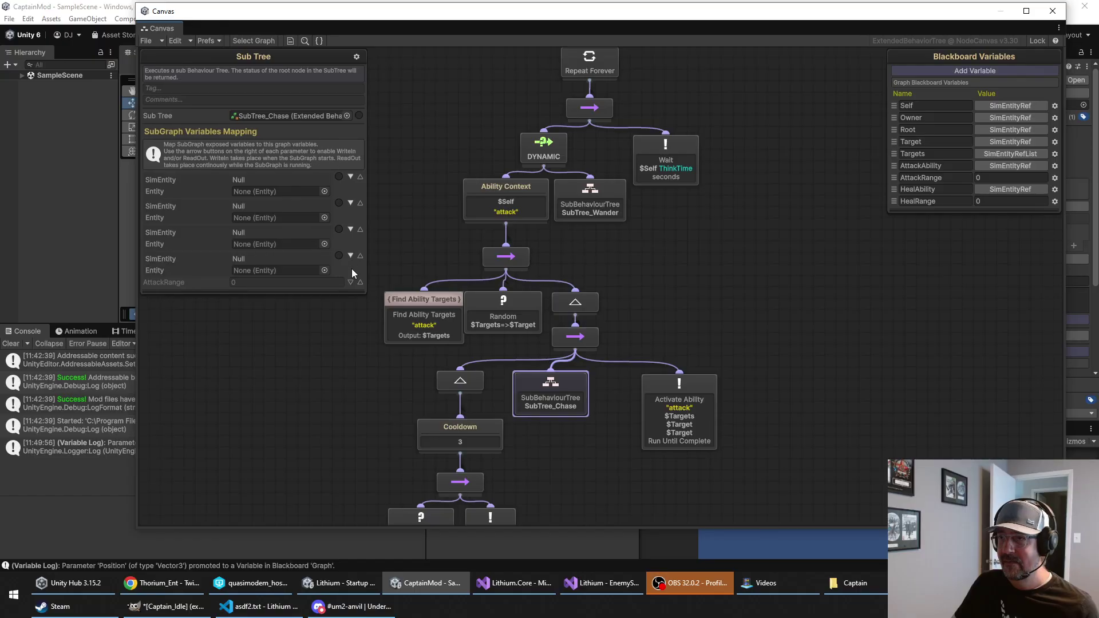
left_click(703, 593)
Step: Switch all five SubTree_Chase mapping parameters from direct values to blackboard variable references
left_click(339, 176)
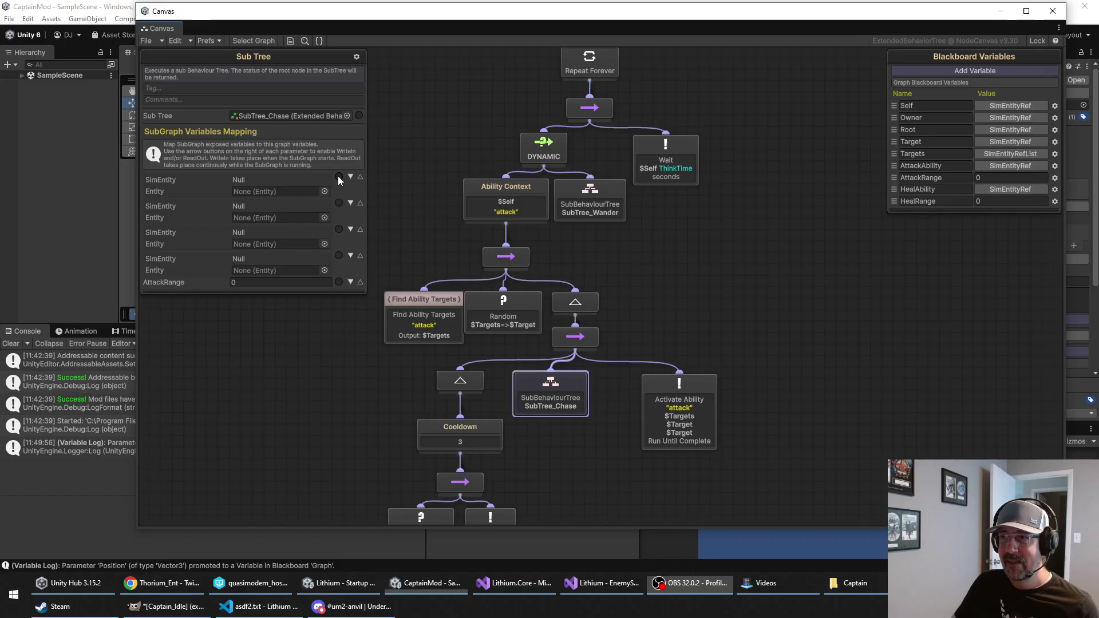
left_click(336, 187)
left_click(339, 200)
left_click(338, 211)
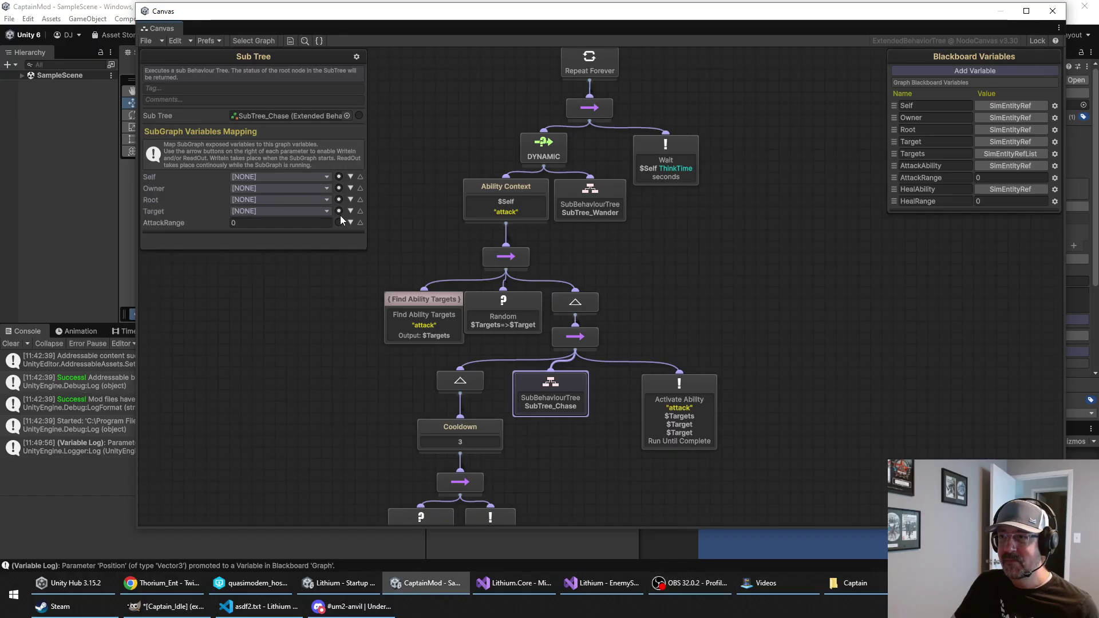
left_click(338, 223)
Step: Map the SubTree_Chase parameters Self, Owner and Root to the graph variables of the same names
left_click(294, 177)
mouse_move(287, 205)
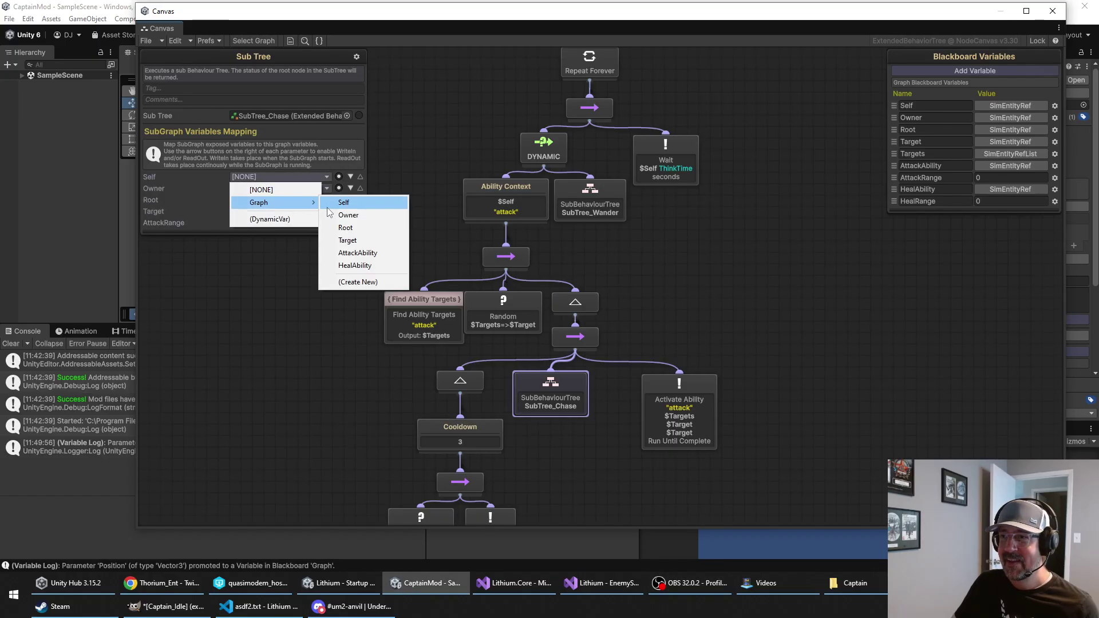
left_click(343, 202)
left_click(274, 187)
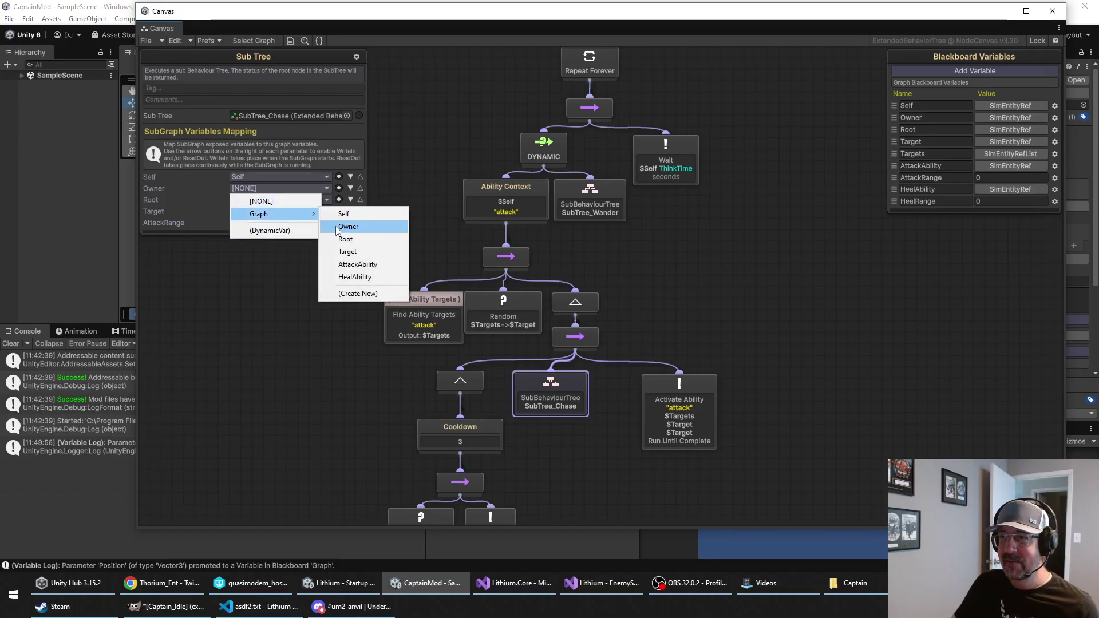
left_click(347, 227)
left_click(261, 201)
mouse_move(278, 229)
left_click(346, 252)
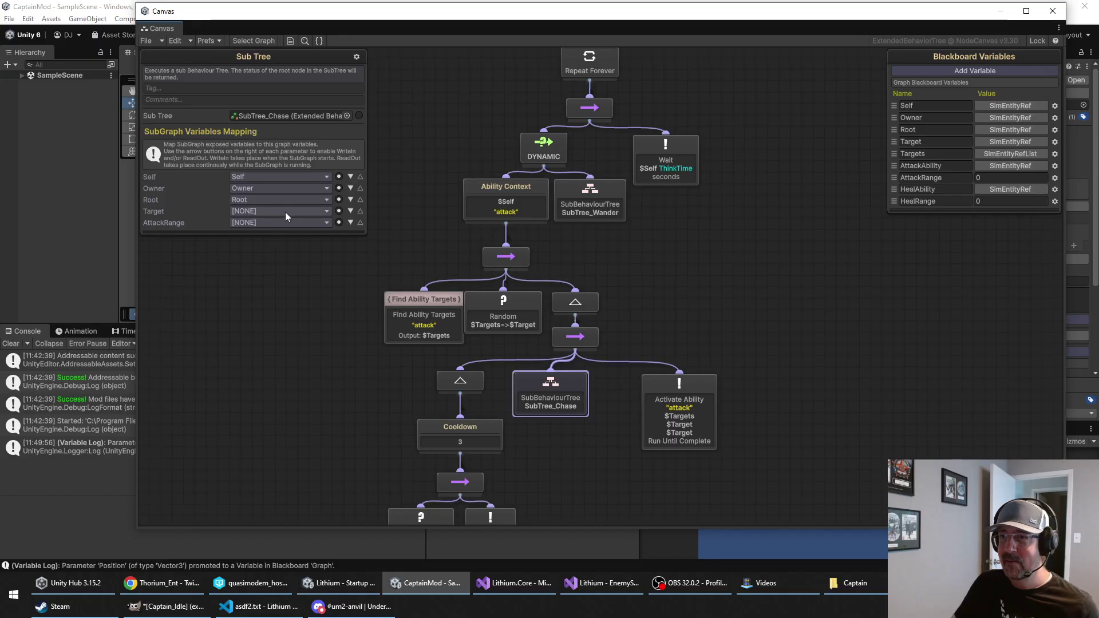
Step: Map the SubTree_Chase parameters Target and AttackRange to the matching graph variables and deselect the node
left_click(285, 212)
mouse_move(277, 237)
left_click(374, 275)
left_click(286, 223)
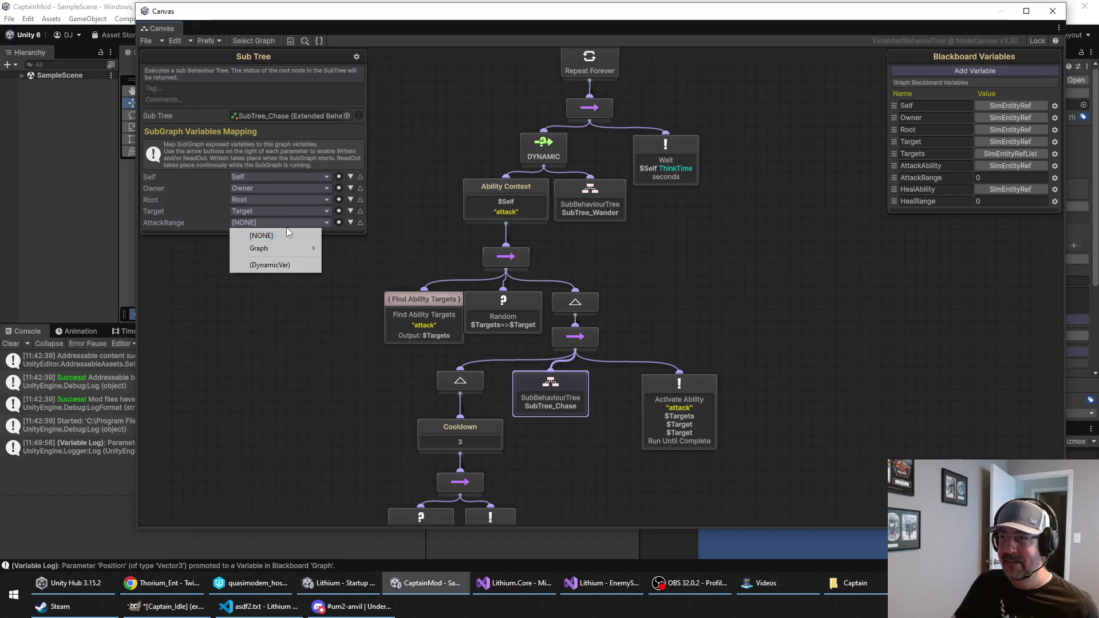
left_click(355, 251)
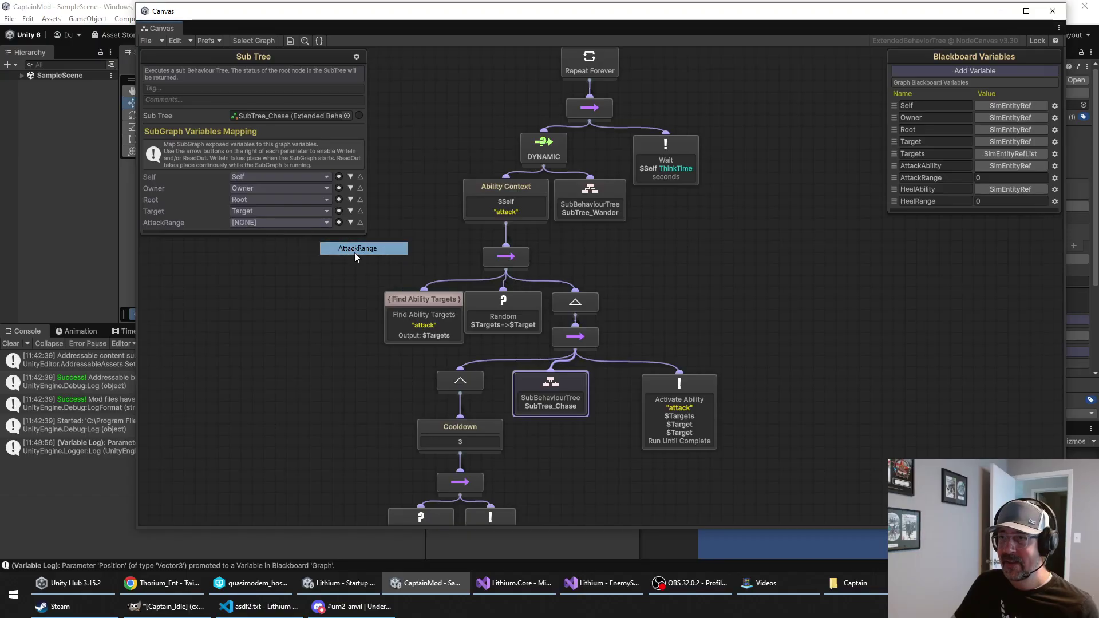
left_click(575, 246)
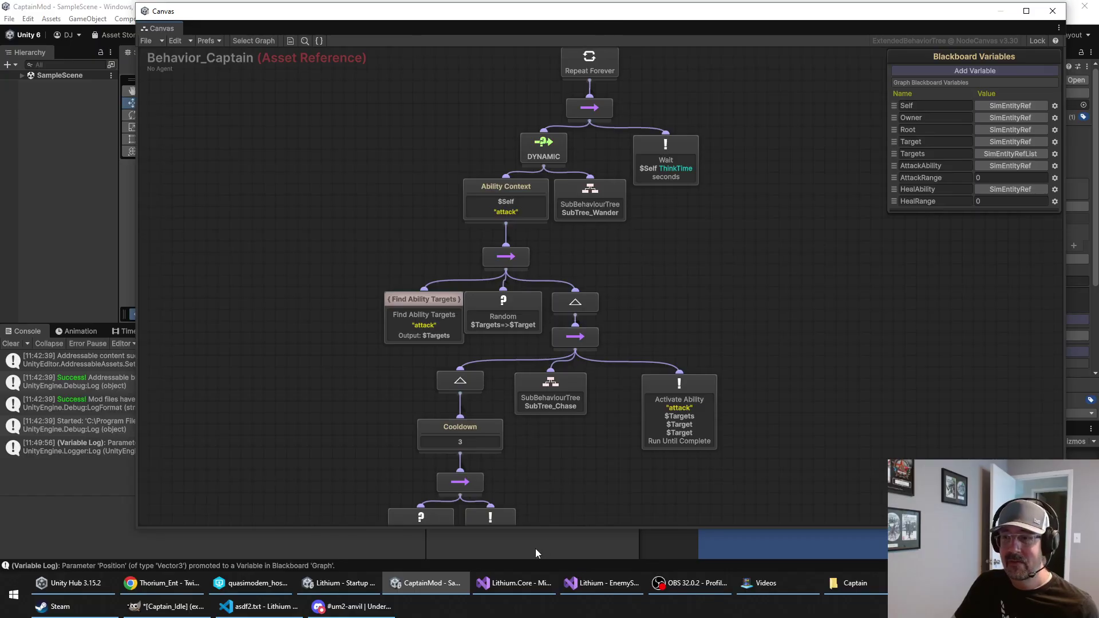
left_click(342, 583)
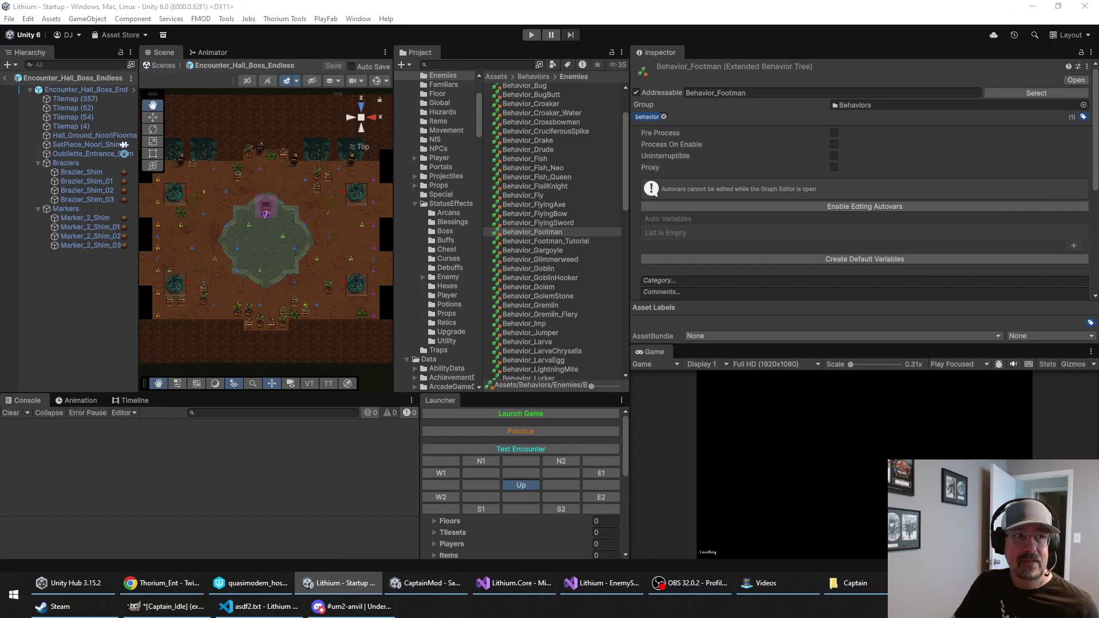
left_click(425, 583)
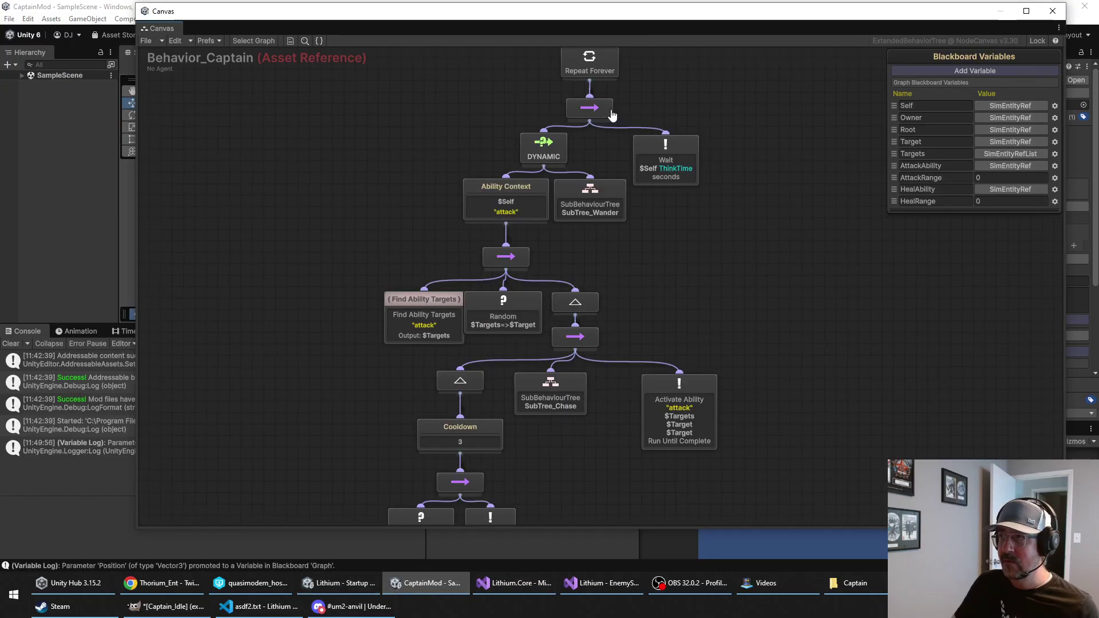
Step: Open the SubTree_Wander behavior tree and make its Self, Owner and Root blackboard variables Exposed Public
left_click_drag(720, 22, 557, 134)
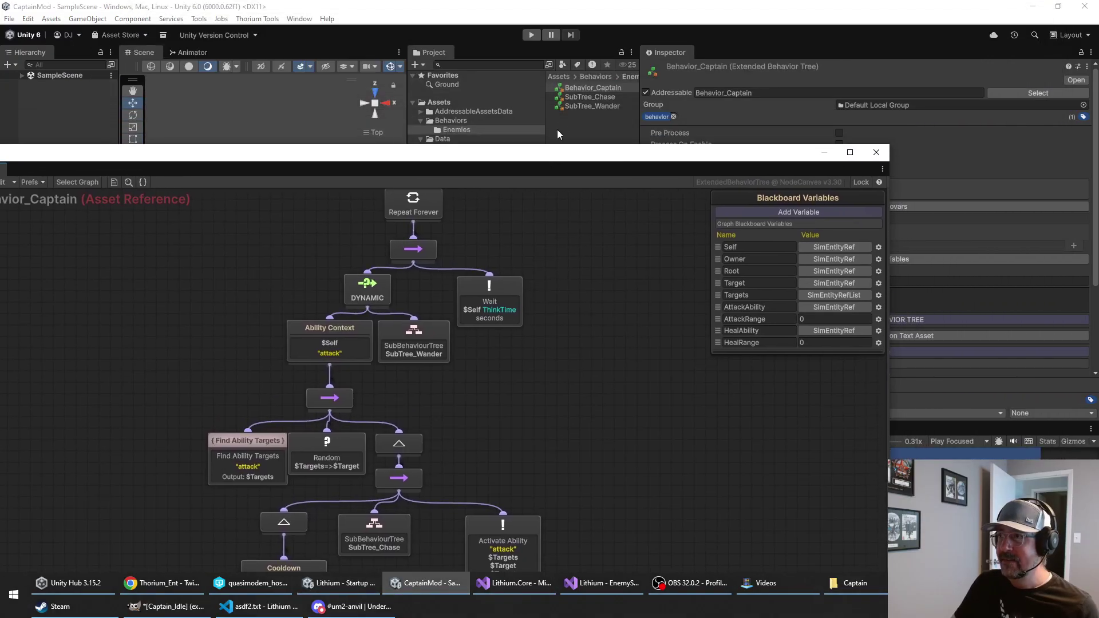
left_click(609, 106)
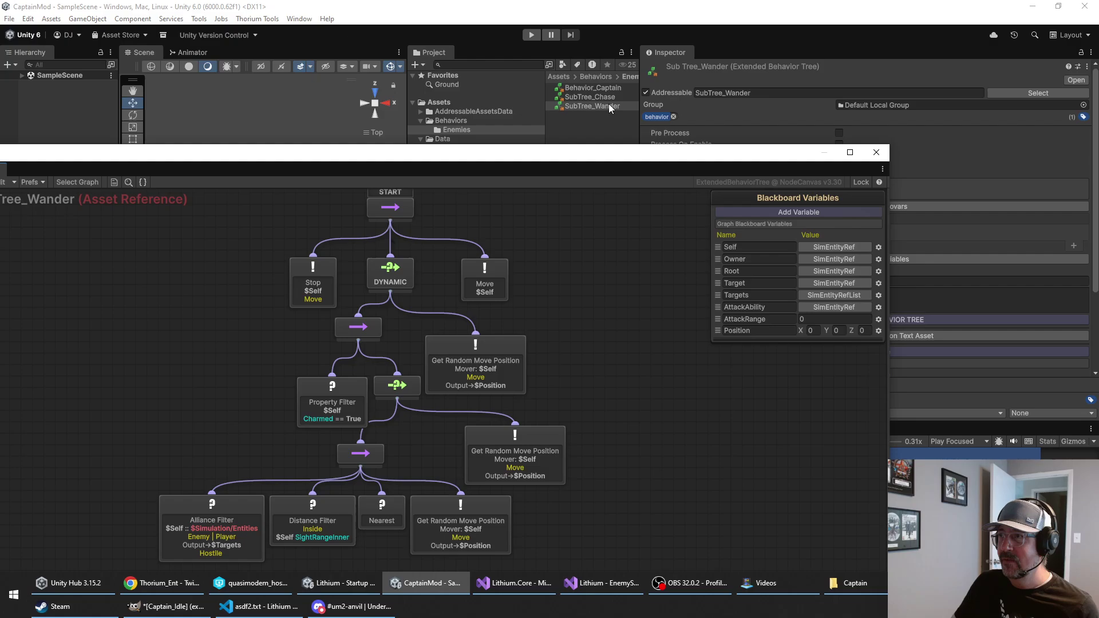
left_click(878, 248)
left_click(889, 278)
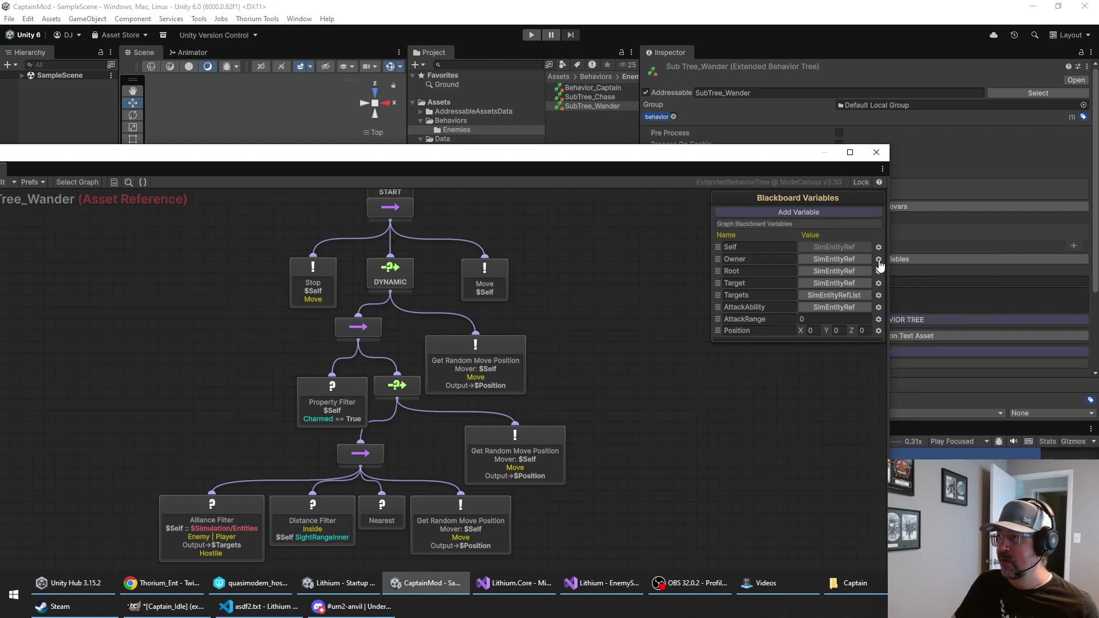
left_click(878, 260)
left_click(904, 290)
left_click(878, 271)
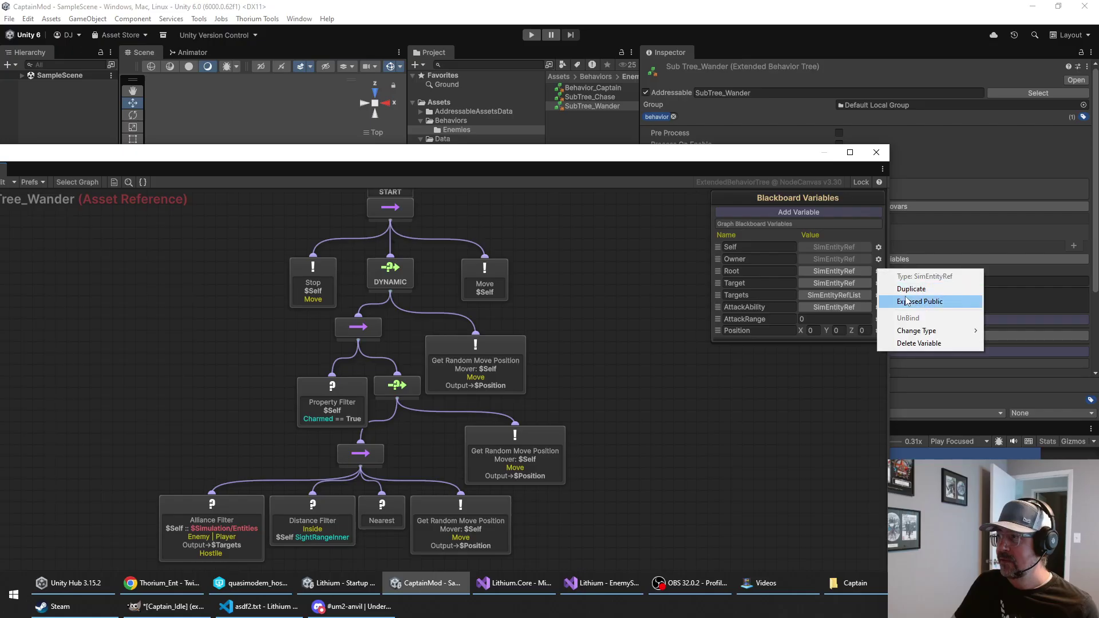
left_click(906, 302)
Step: Return to Behavior_Captain, select the SubTree_Wander node and enable WriteIn for its Self, Owner and Root parameters
left_click(593, 88)
left_click(421, 345)
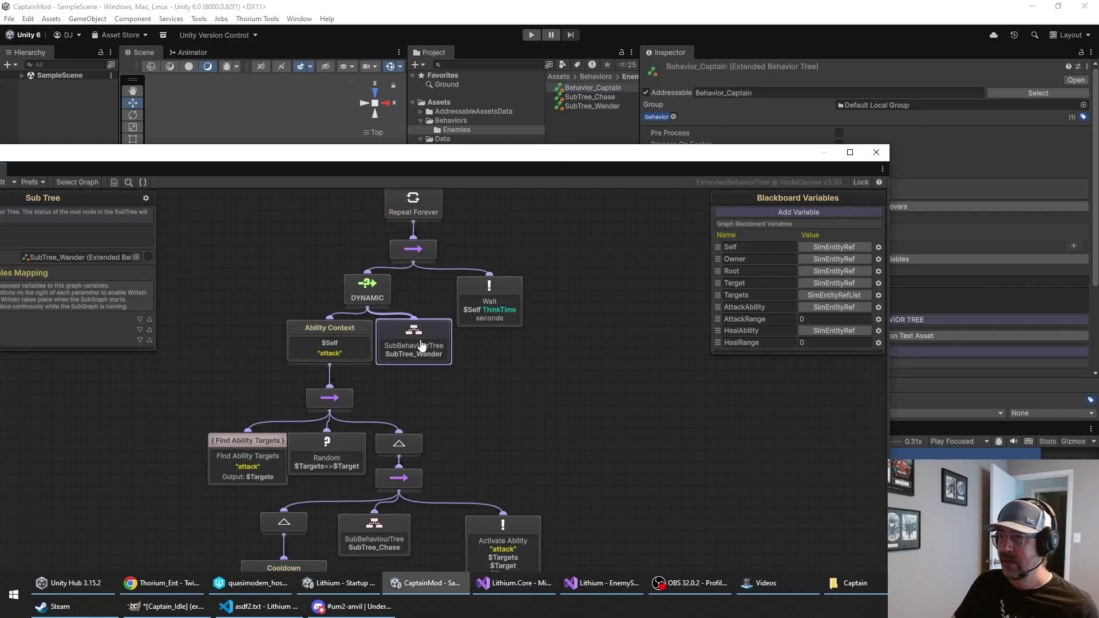
left_click_drag(445, 155, 696, 98)
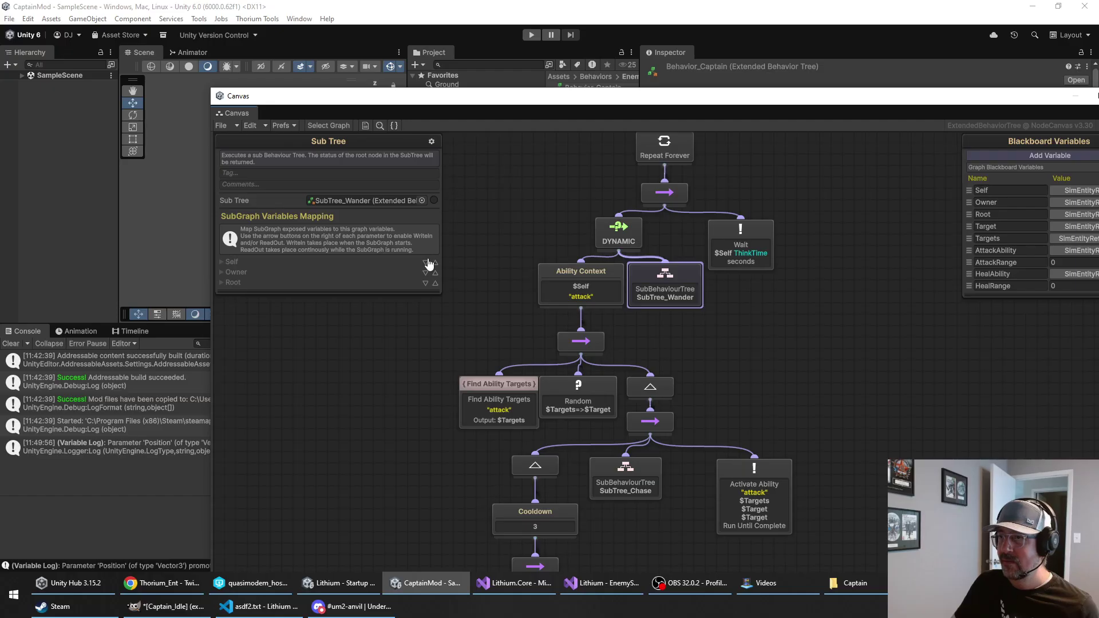
left_click(426, 261)
left_click(426, 288)
left_click(425, 315)
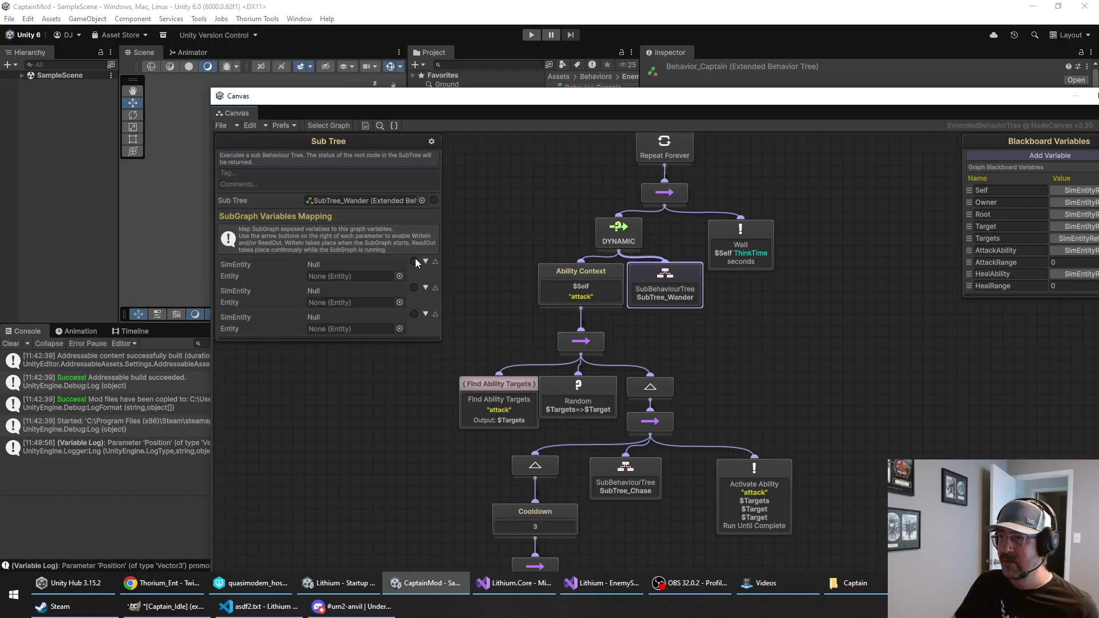
Step: Switch the SubTree_Wander parameters to blackboard references and map Self, Owner and Root to the matching graph variables
left_click(415, 261)
left_click(415, 273)
left_click(415, 285)
left_click(392, 262)
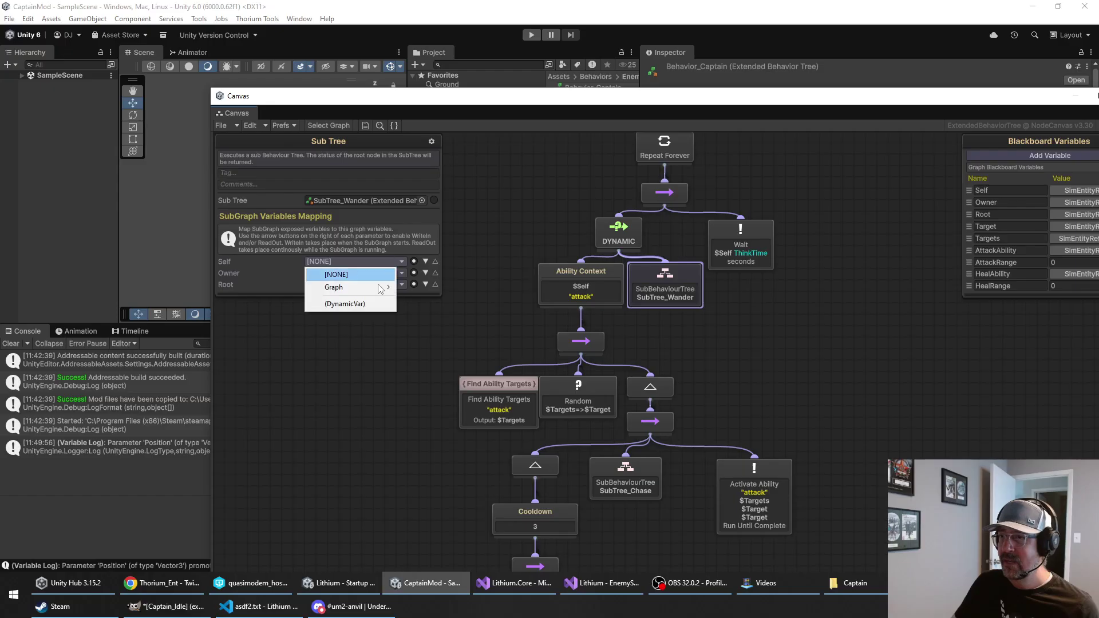
mouse_move(375, 299)
left_click(438, 287)
left_click(388, 273)
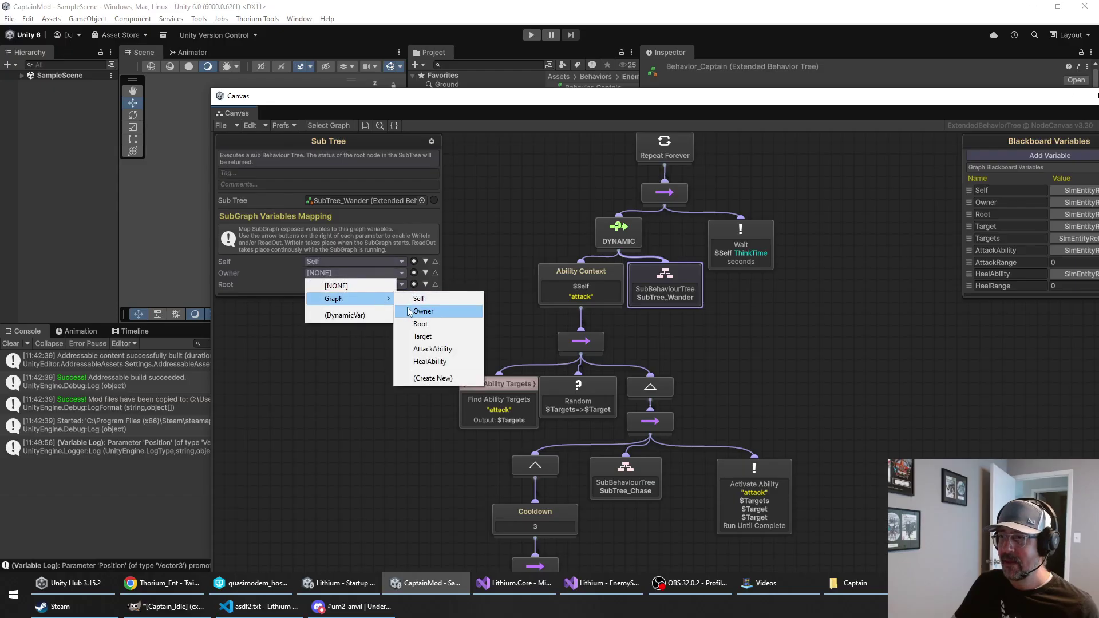
left_click(423, 310)
left_click(395, 285)
left_click(419, 336)
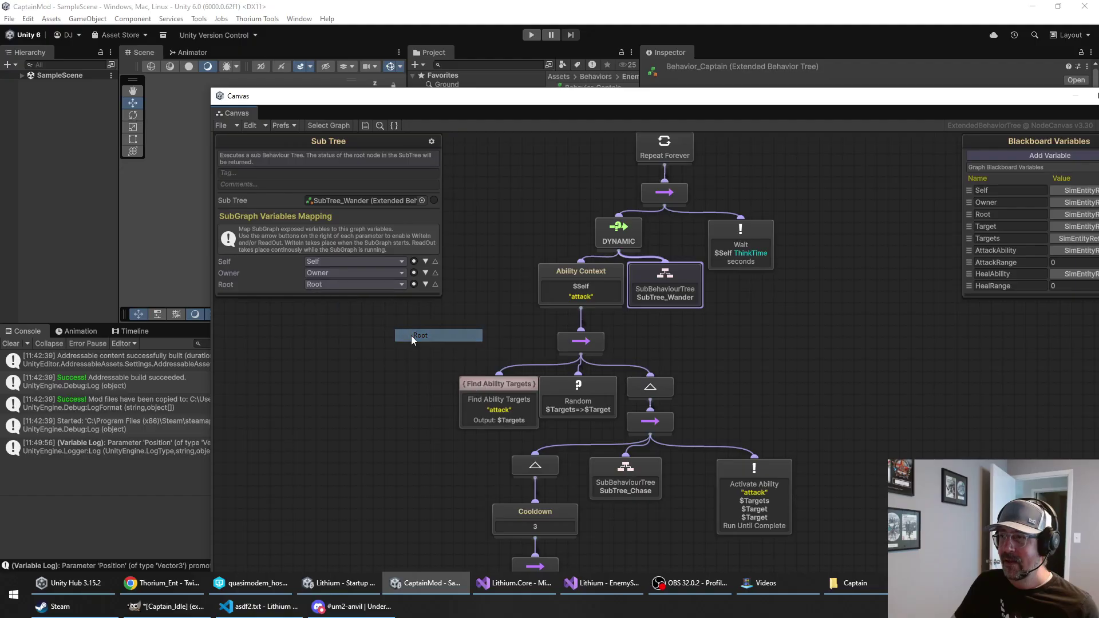
left_click(879, 377)
Step: Put the behavior tree canvas away and launch the game with Test Mod
left_click_drag(773, 106, 605, 52)
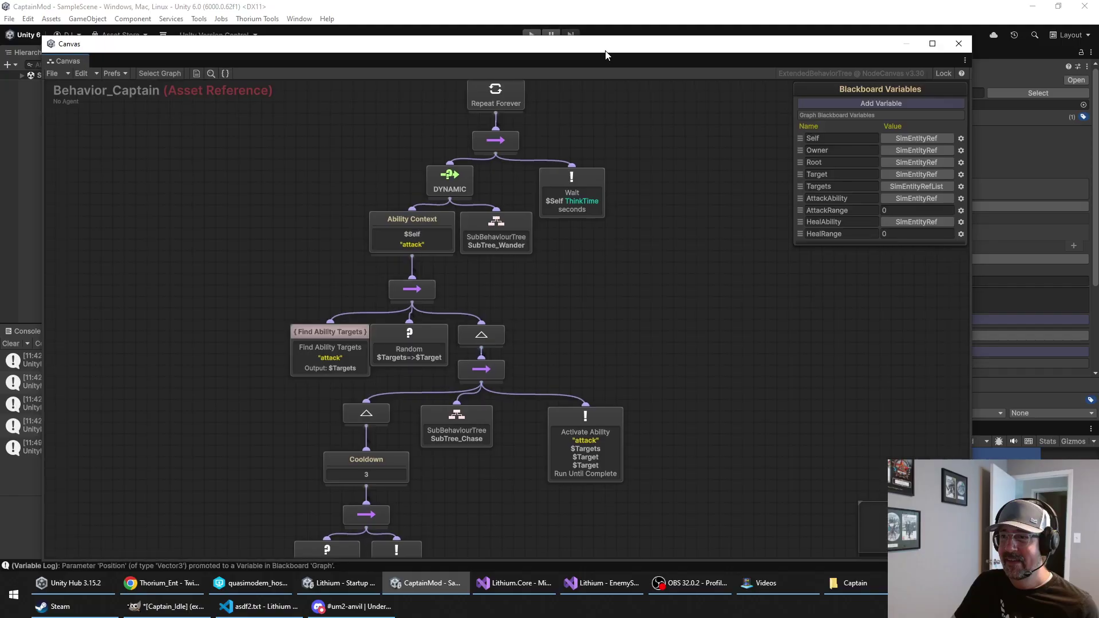
left_click(445, 224)
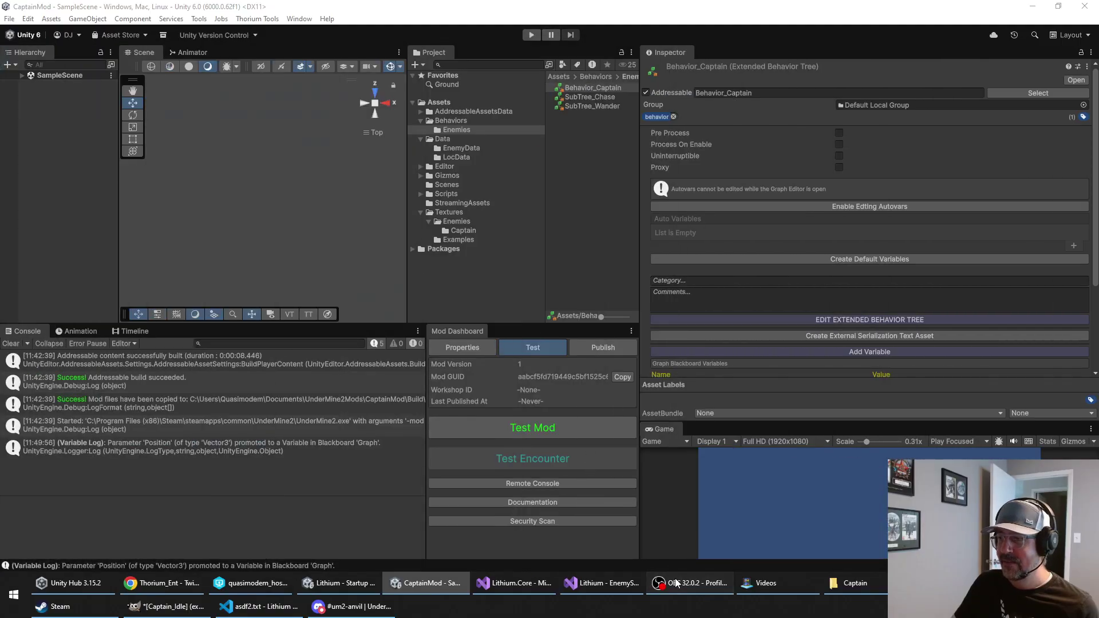
left_click(690, 583)
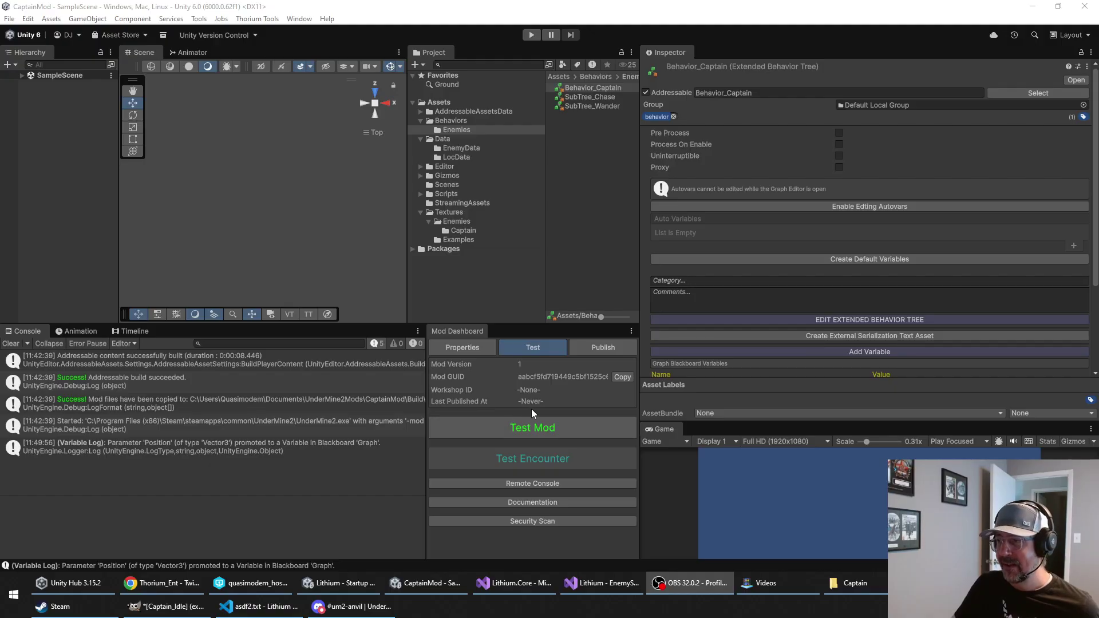
left_click(528, 423)
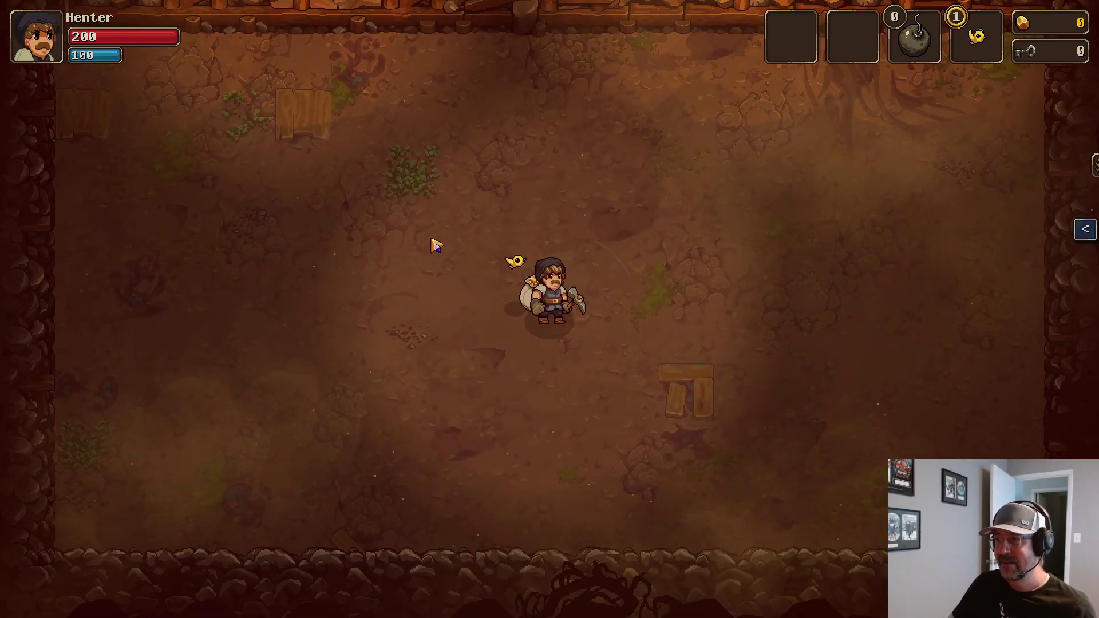
Step: Bring up the in-game debug console and spawn the Captain from the enemy list
key("grave")
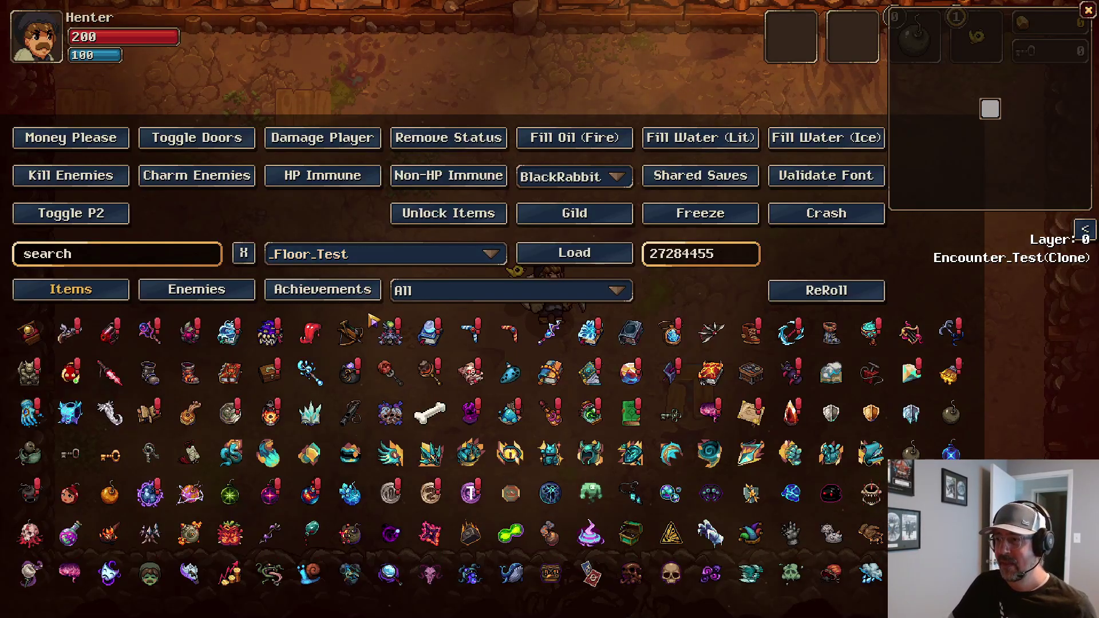
left_click(154, 295)
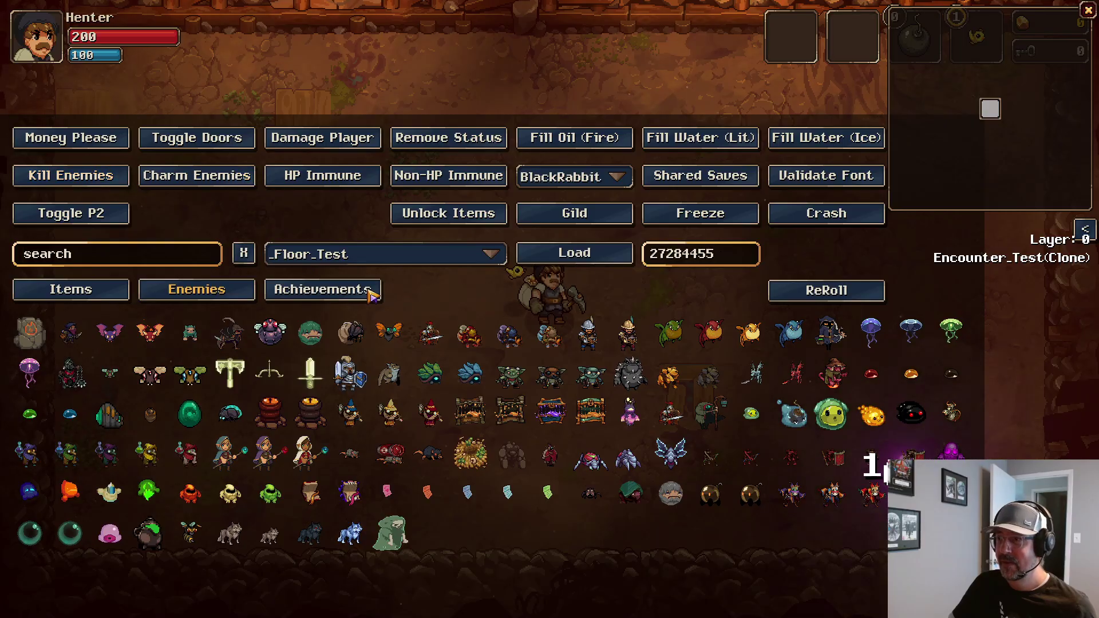
left_click(680, 420)
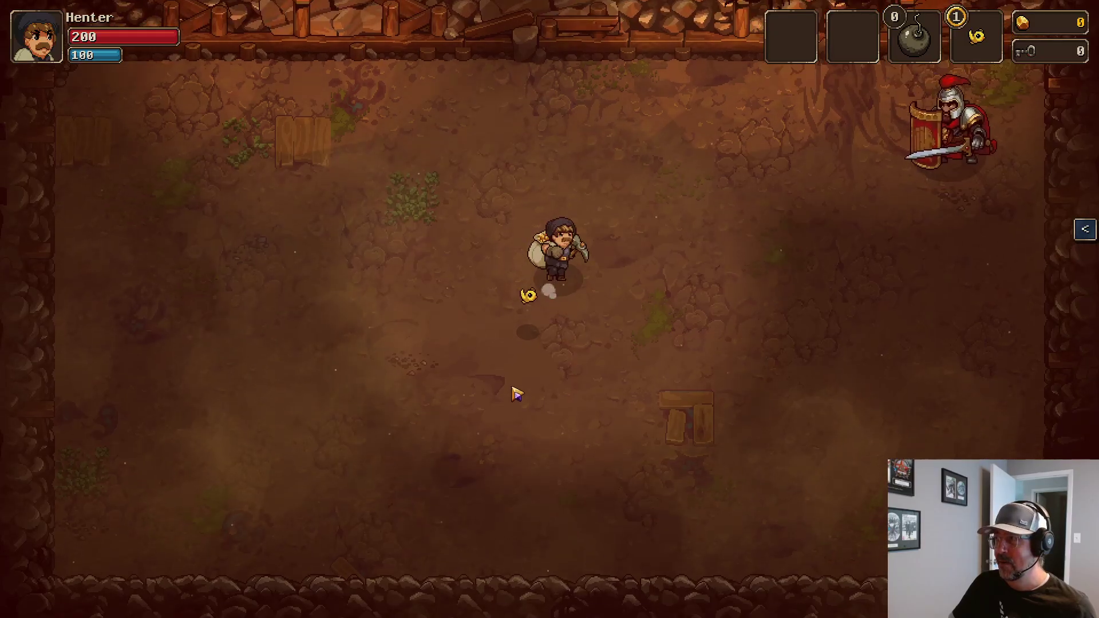
Step: Move the player around the Captain, getting close and backing away, to test its chase and attack behavior
key("s")
key("a")
key("space")
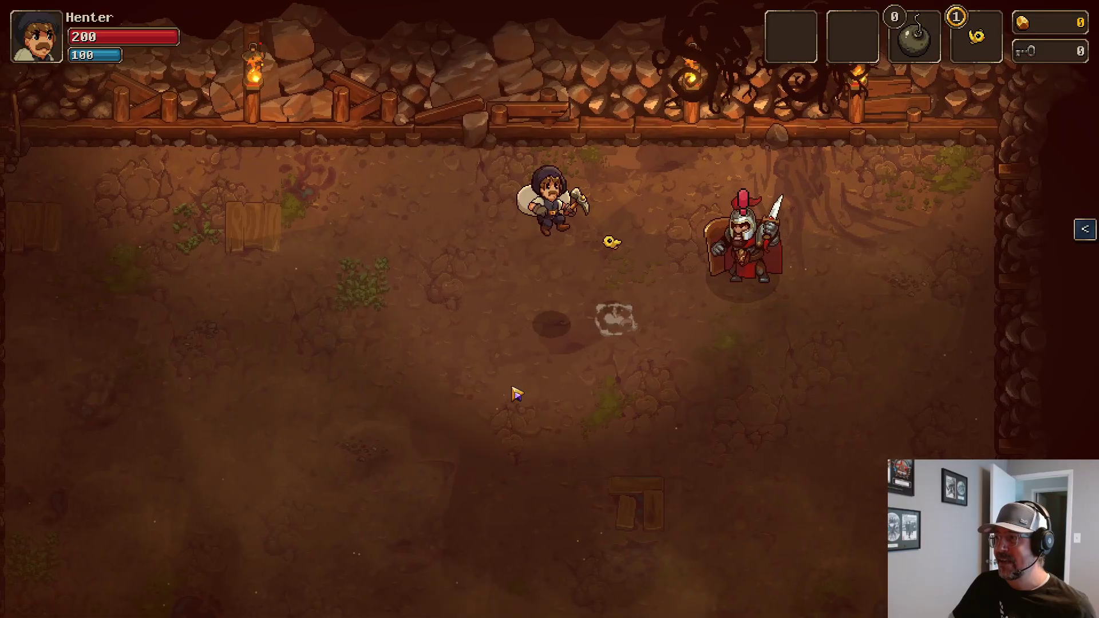
key("d")
key("a")
key("w")
key("d")
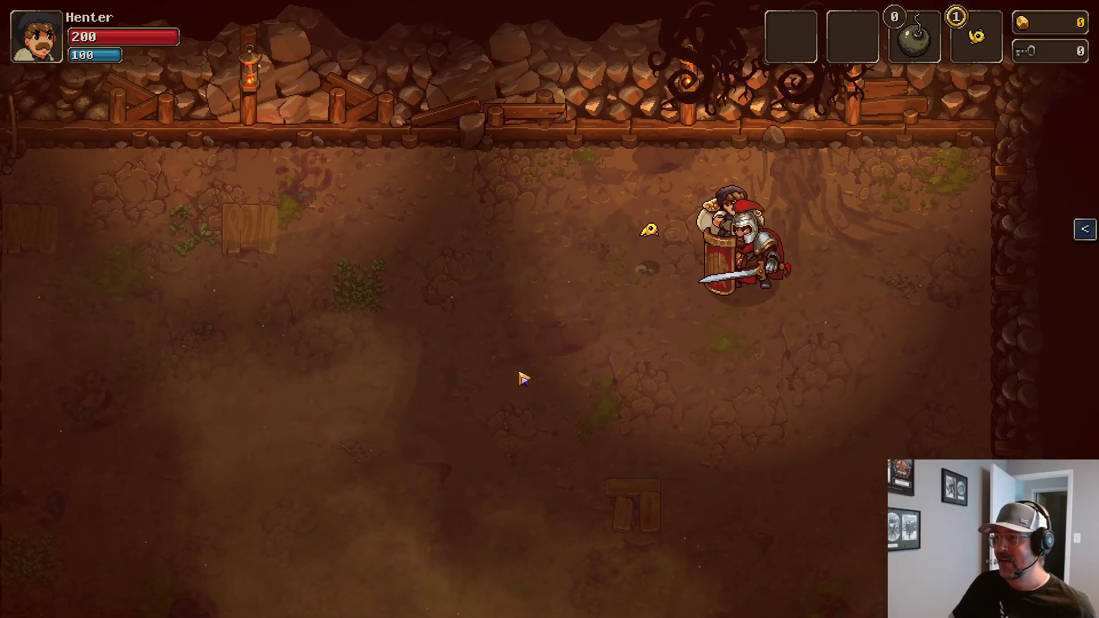
key("s")
key("a")
key("a")
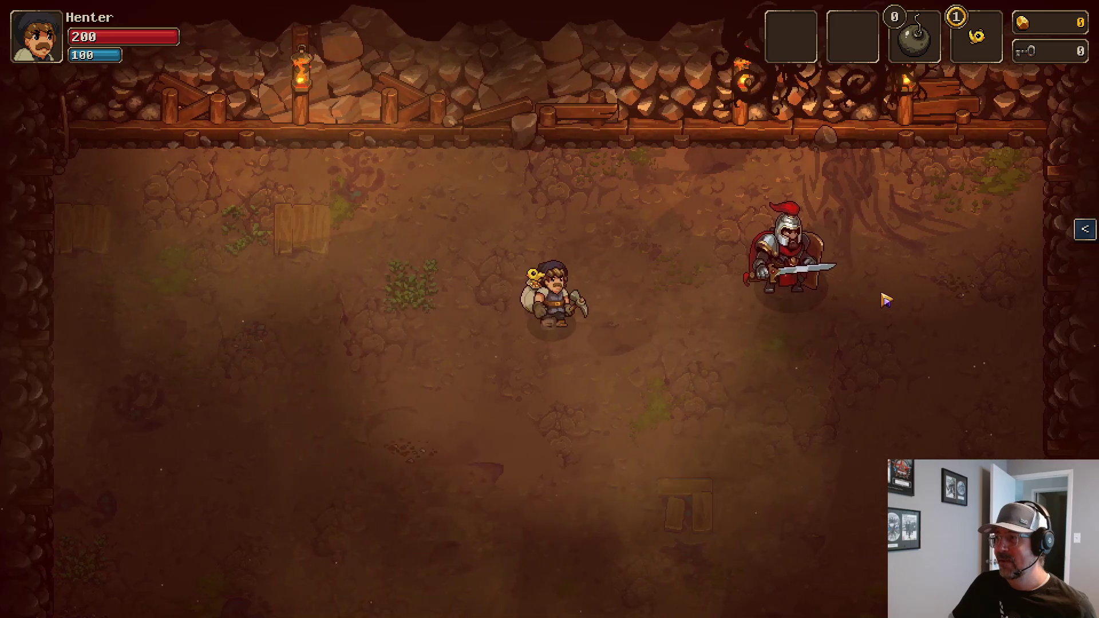
key("a")
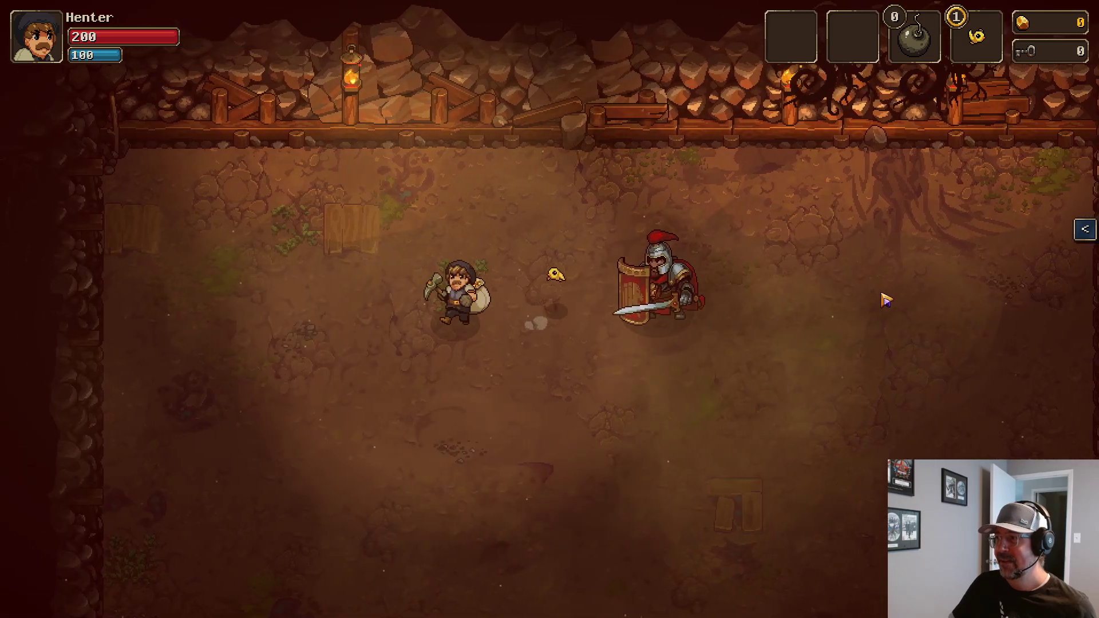
left_click(787, 299)
key("a")
left_click(747, 295)
key("a")
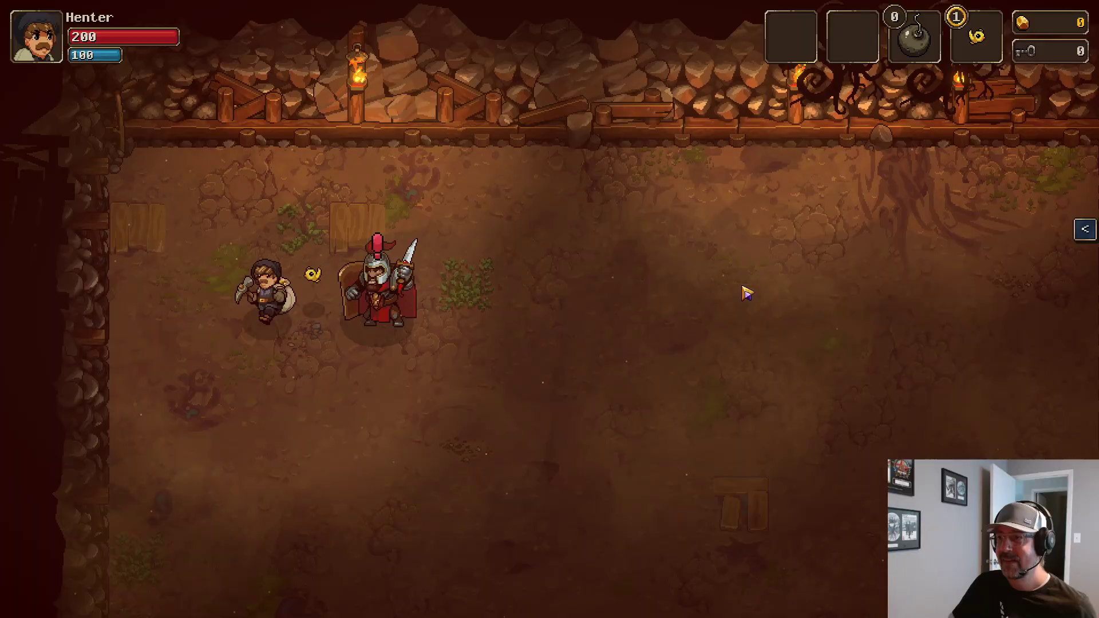
key("d")
Step: Look at the choices for Enemy Health Bars in the gameplay options, then return to the game
key("Tab")
key("Escape")
left_click(530, 235)
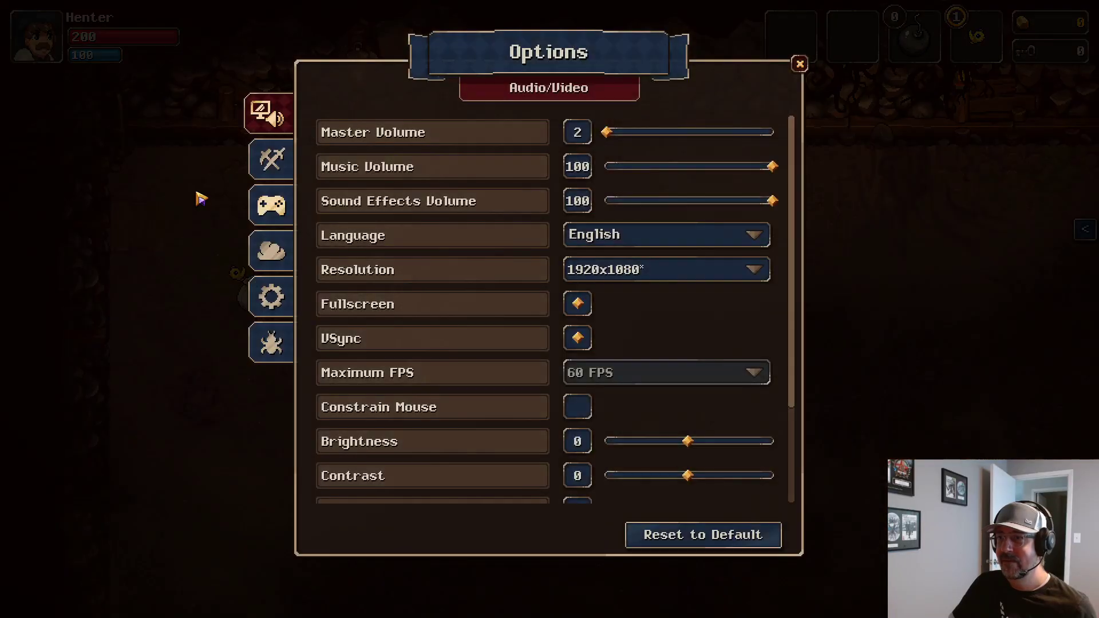
left_click(289, 176)
scroll(549, 276, "down", 2)
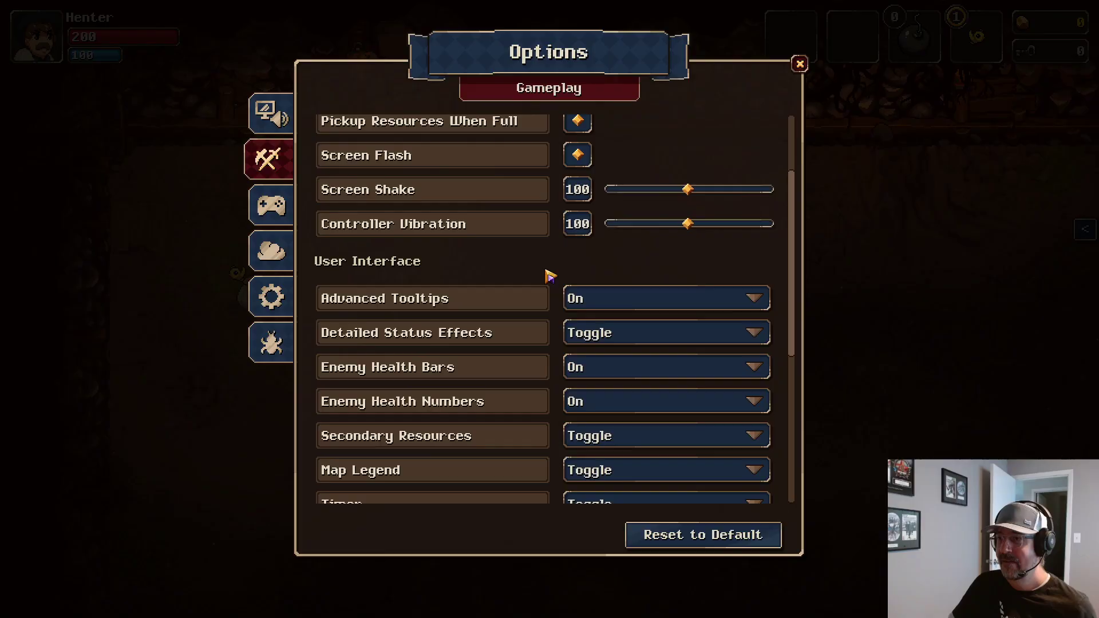
left_click(601, 367)
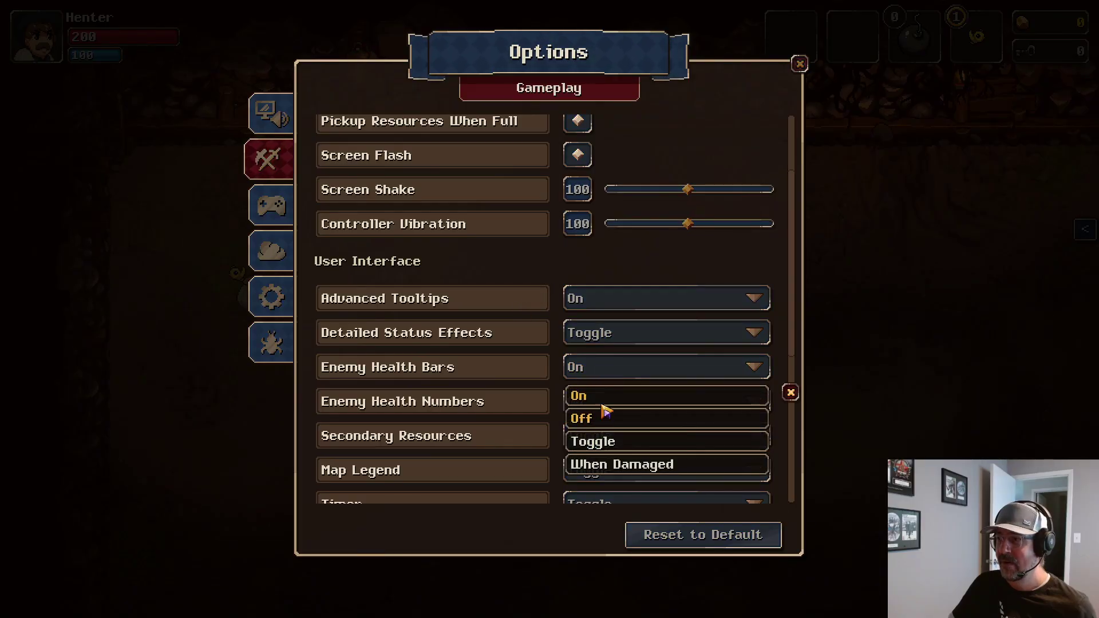
key("Escape")
key("Escape")
Step: Fight the Captain with jumps and pickaxe attacks to test how it takes damage and dies
key("d")
left_click(479, 388)
key("space")
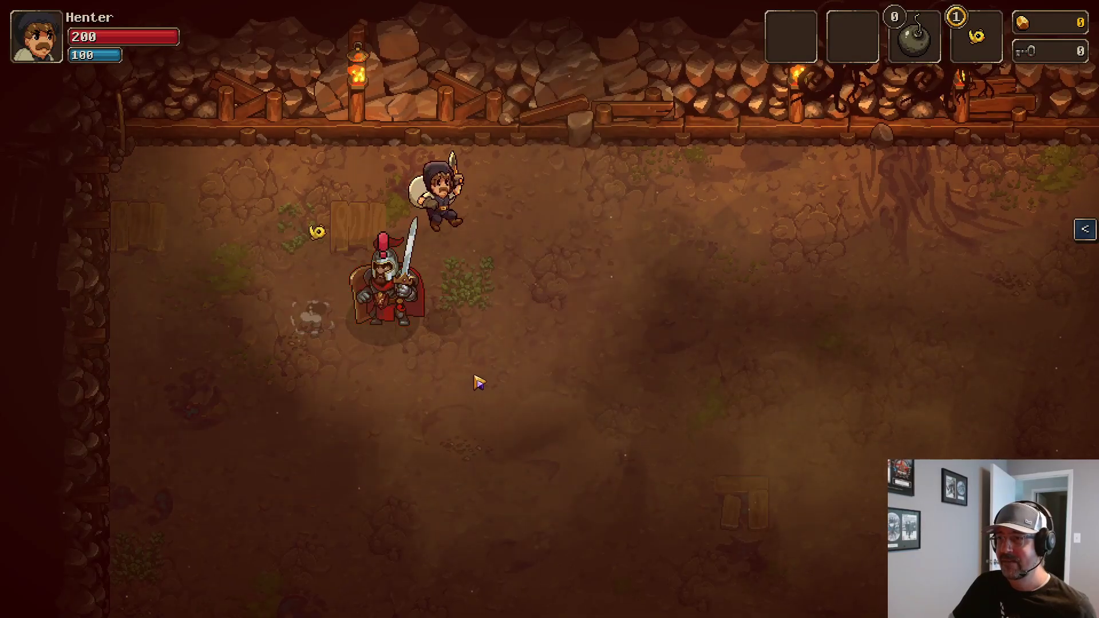
left_click(476, 380)
key("d")
key("a")
left_click(478, 380)
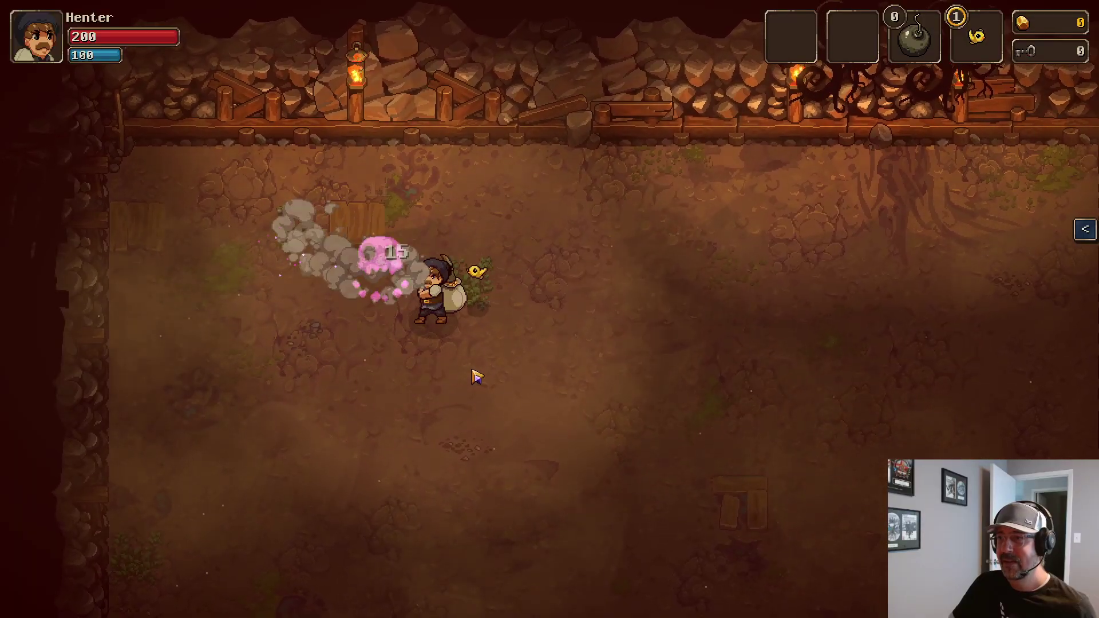
key("s")
key("d")
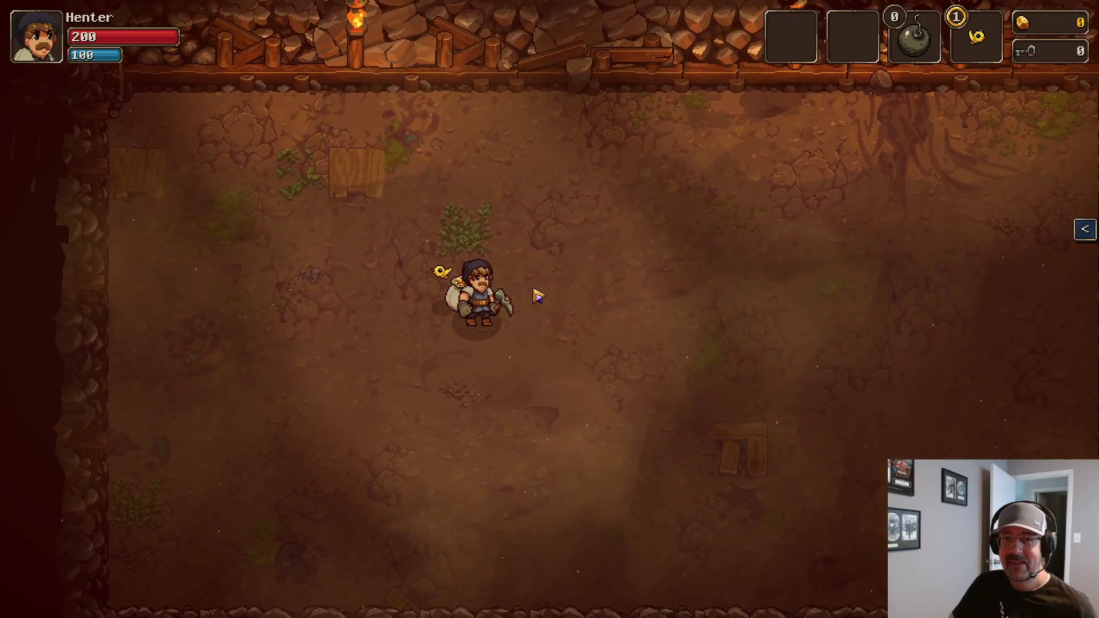
Step: Quit the game and return to the CaptainMod project in the Unity editor
left_click(564, 266)
left_click(514, 236)
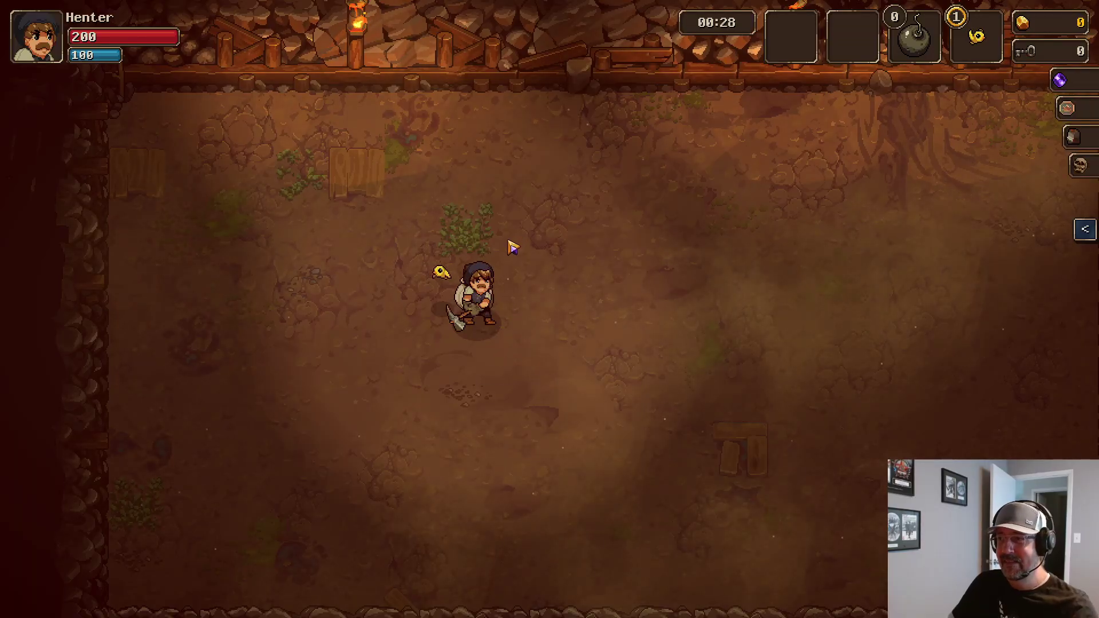
key("alt+F4")
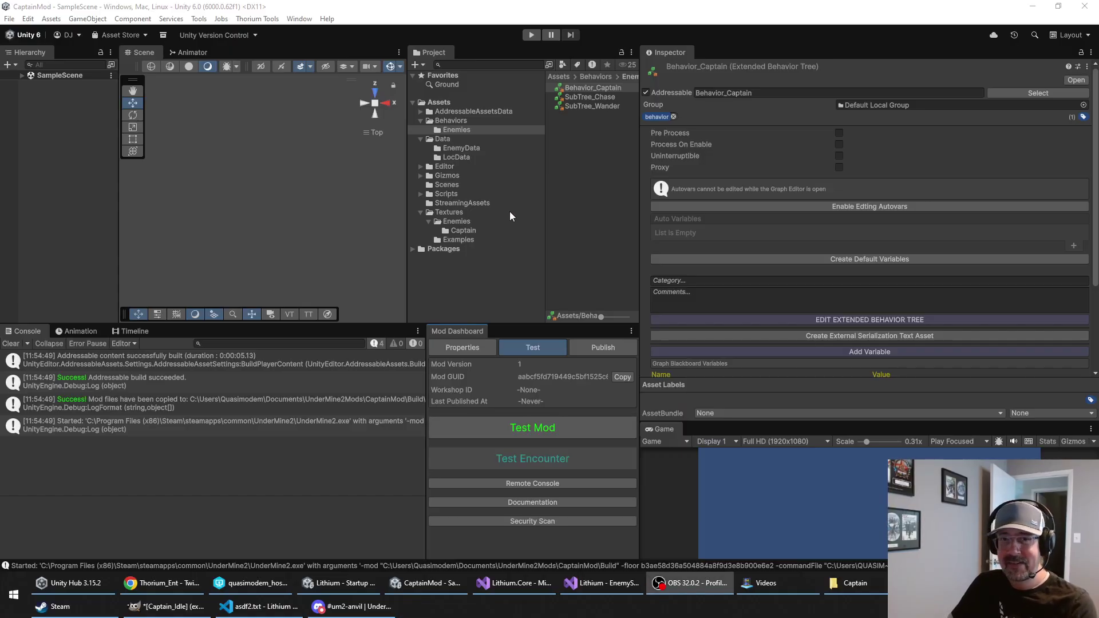
left_click(510, 10)
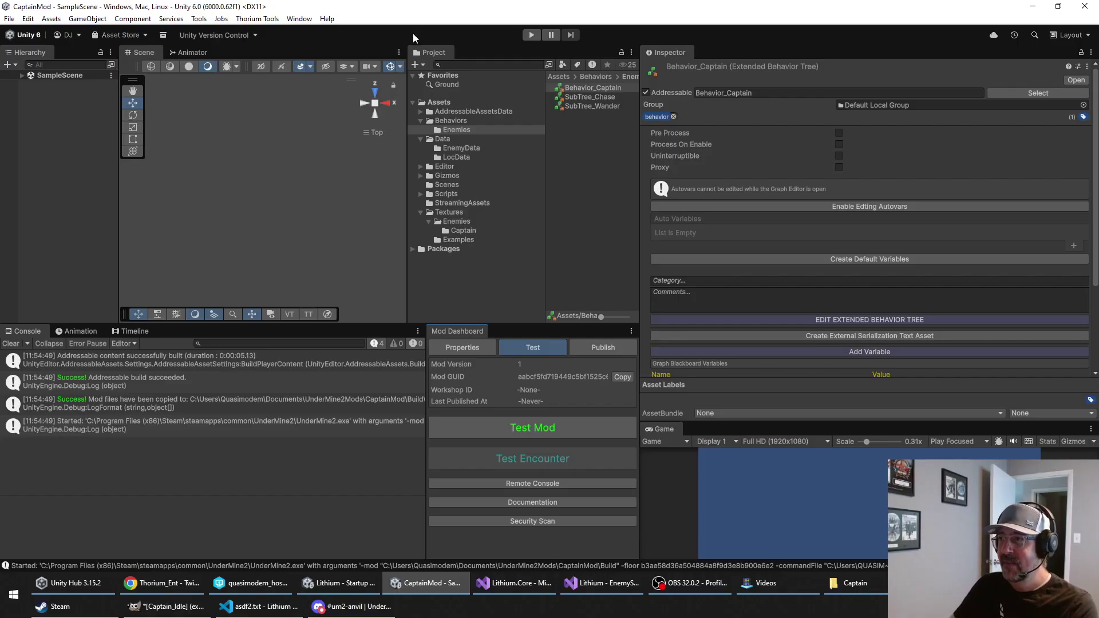
Step: In the Captain's Attack 1 animation clip, rename the second event on the eighth frame to hit_2
left_click(450, 150)
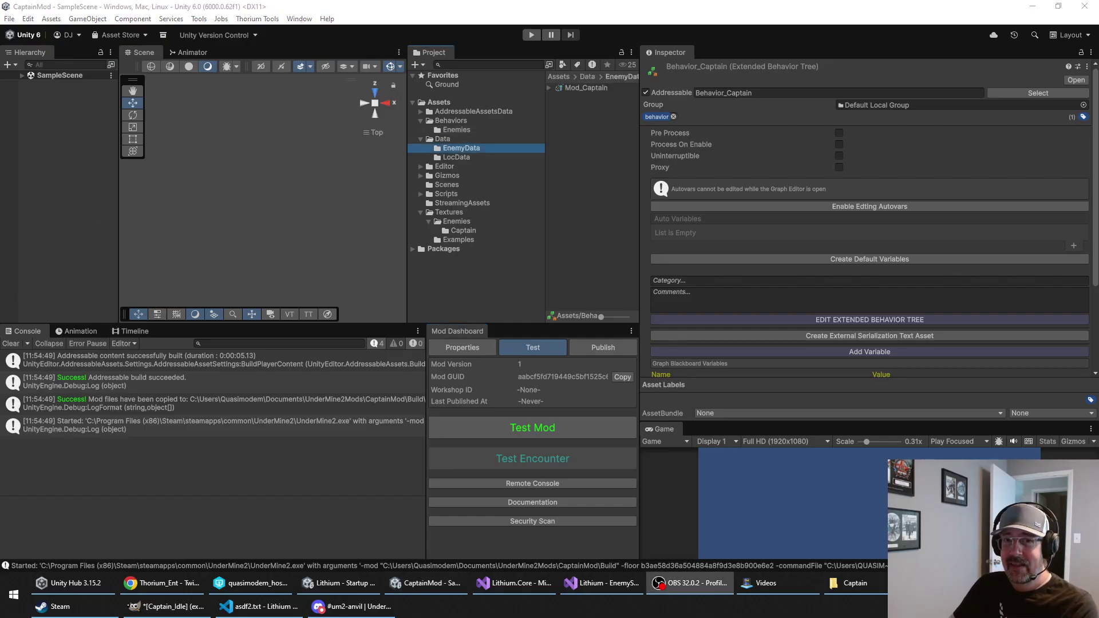
left_click(596, 89)
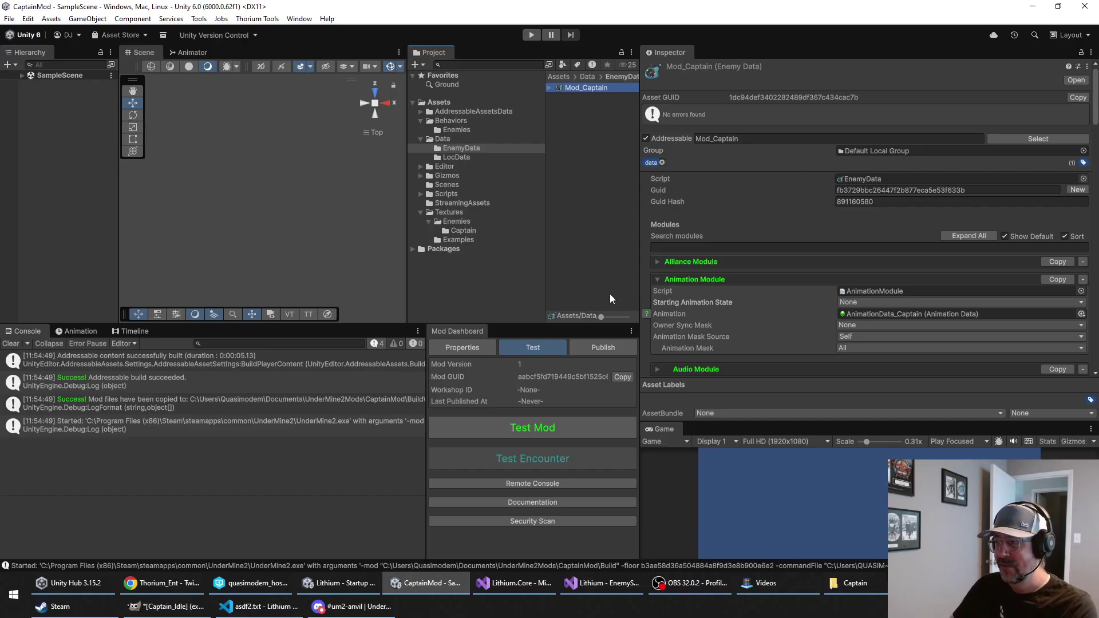
left_click(467, 230)
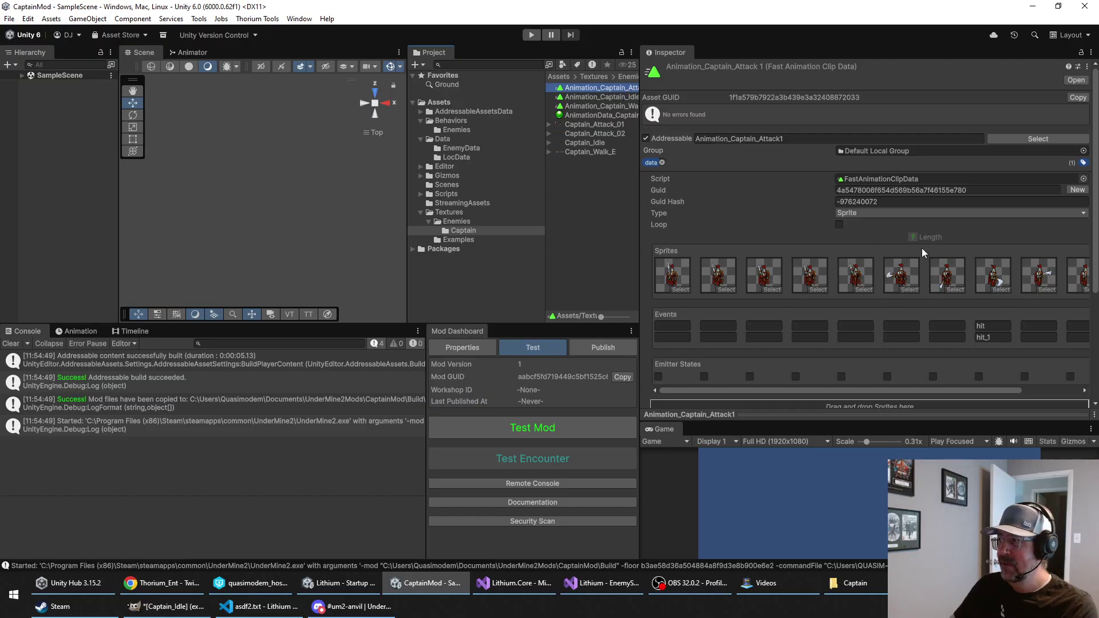
left_click(990, 338)
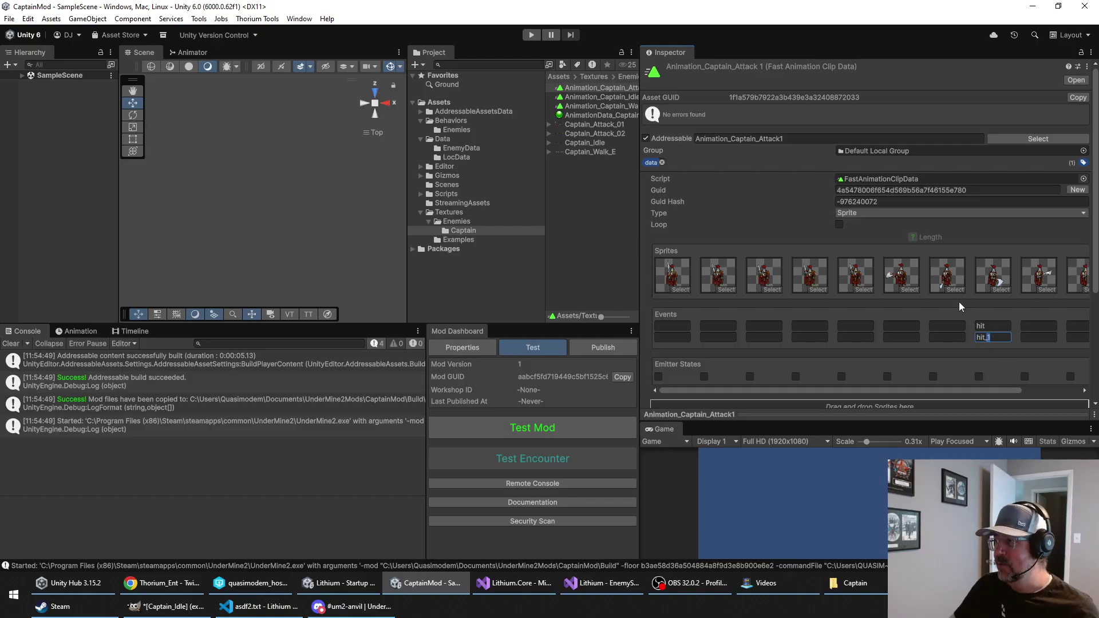
type("2")
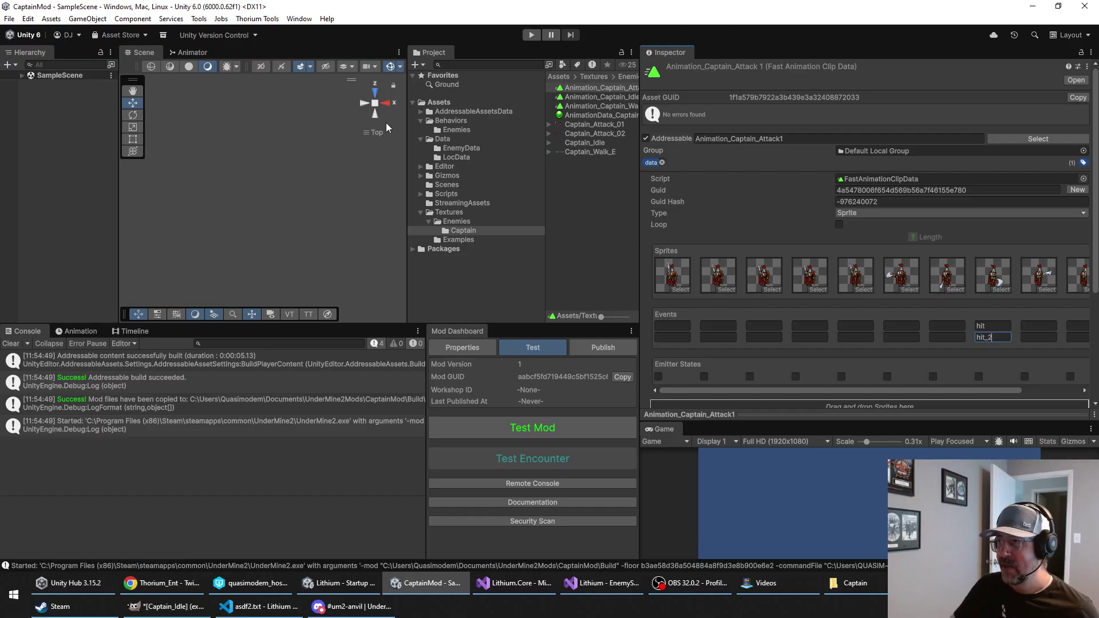
Step: In the Mod_Captain enemy data, set the Reach stat in the Stat Module to High
left_click(468, 147)
left_click(588, 87)
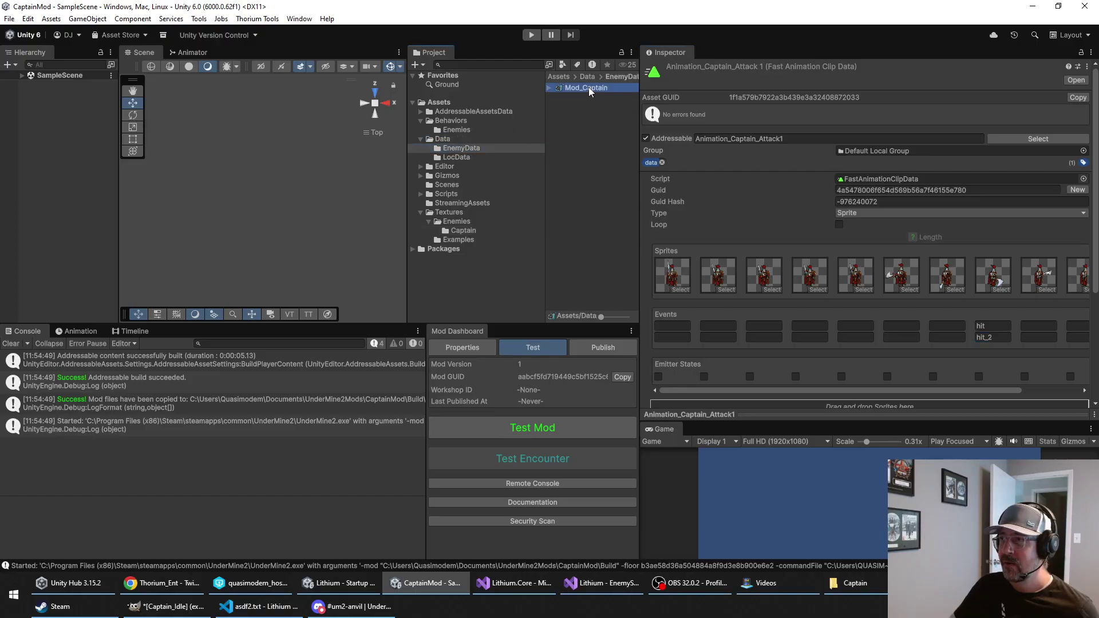
scroll(884, 173, "down", 15)
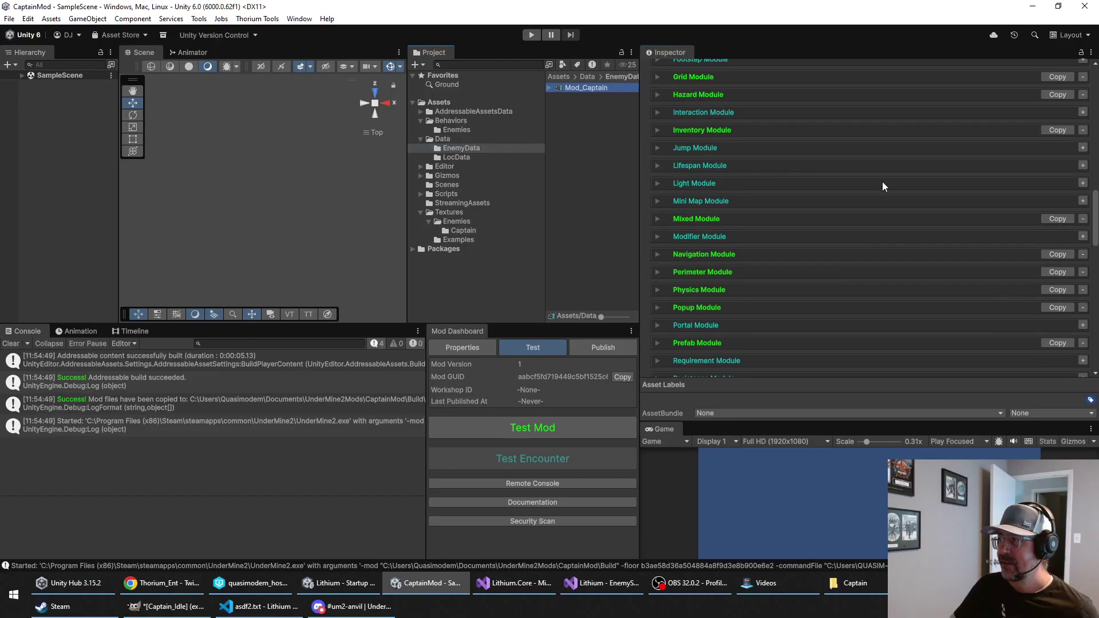
scroll(883, 195, "down", 8)
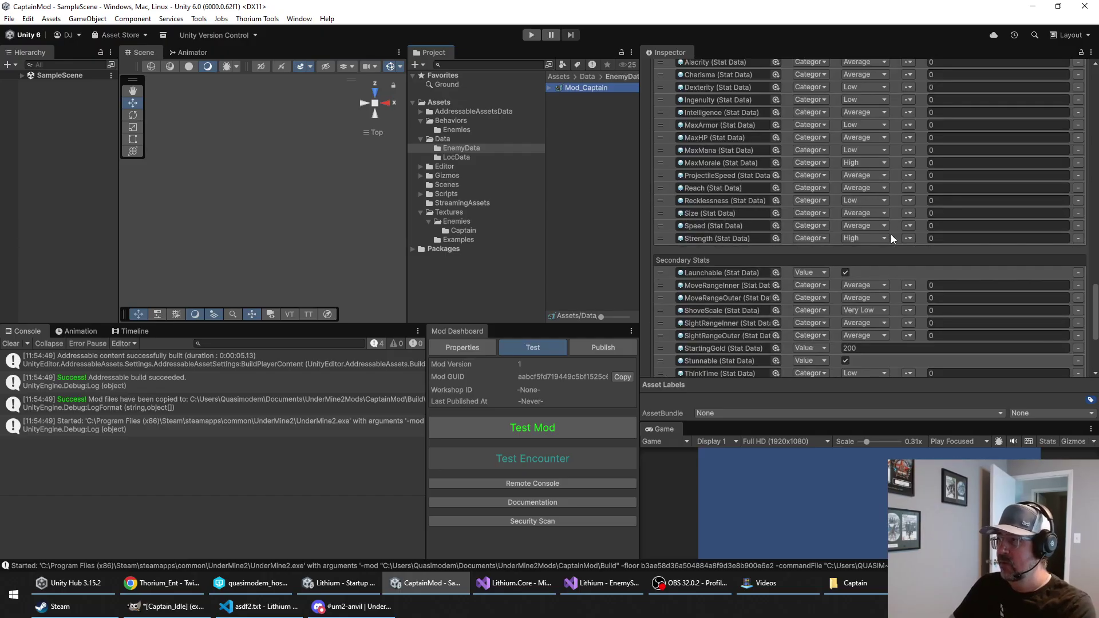
scroll(890, 236, "up", 3)
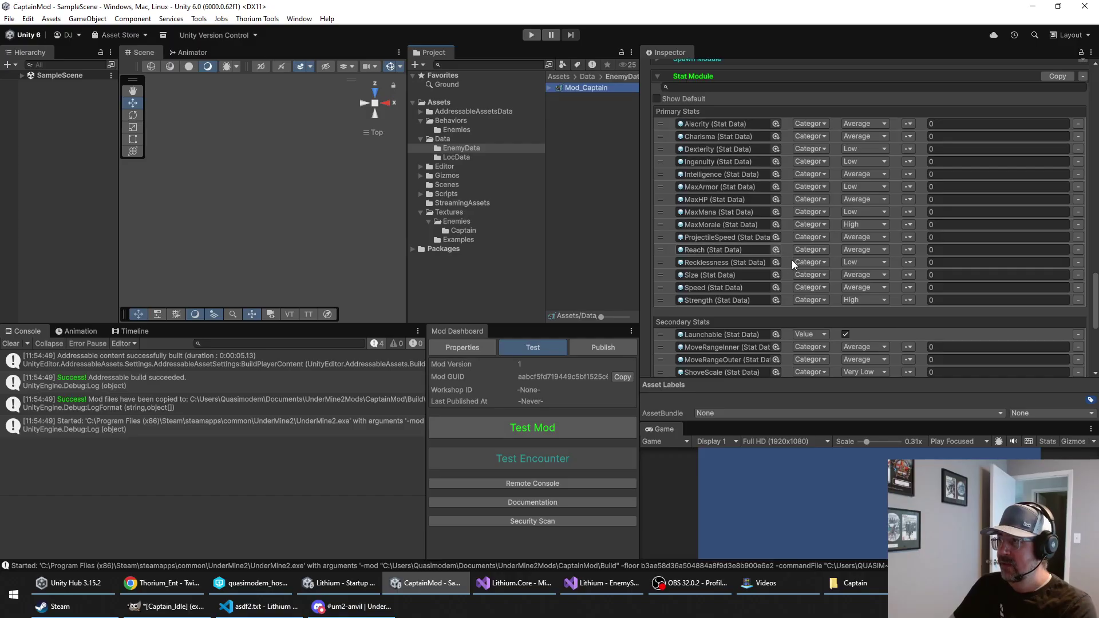
left_click(874, 252)
left_click(867, 271)
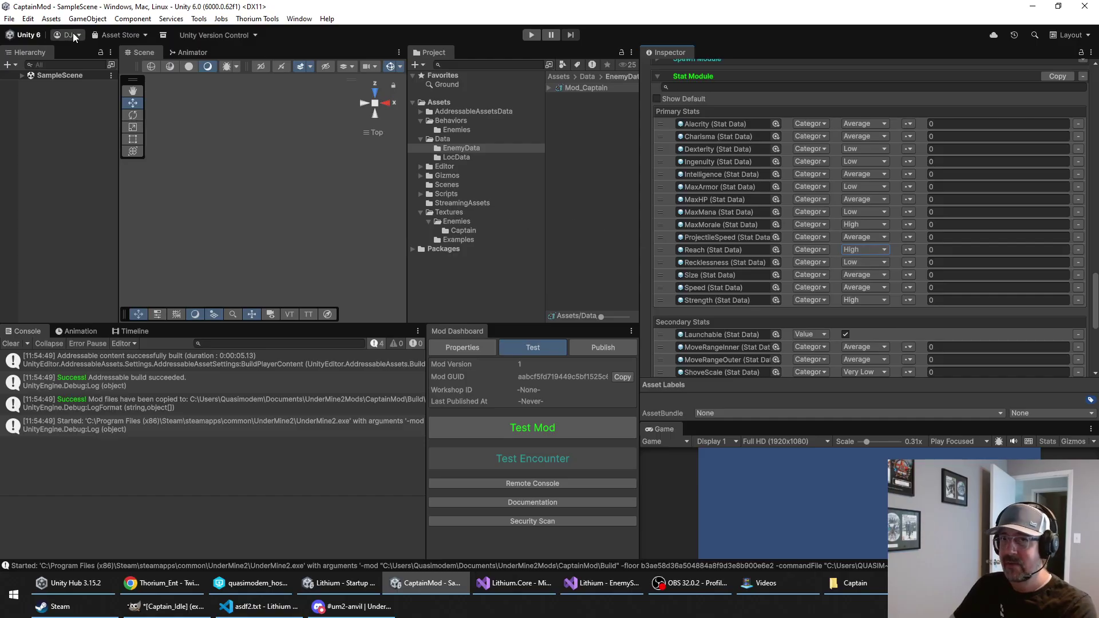
Step: Launch the game with Test Mod and spawn the Captain from the debug console's enemy list
left_click(533, 427)
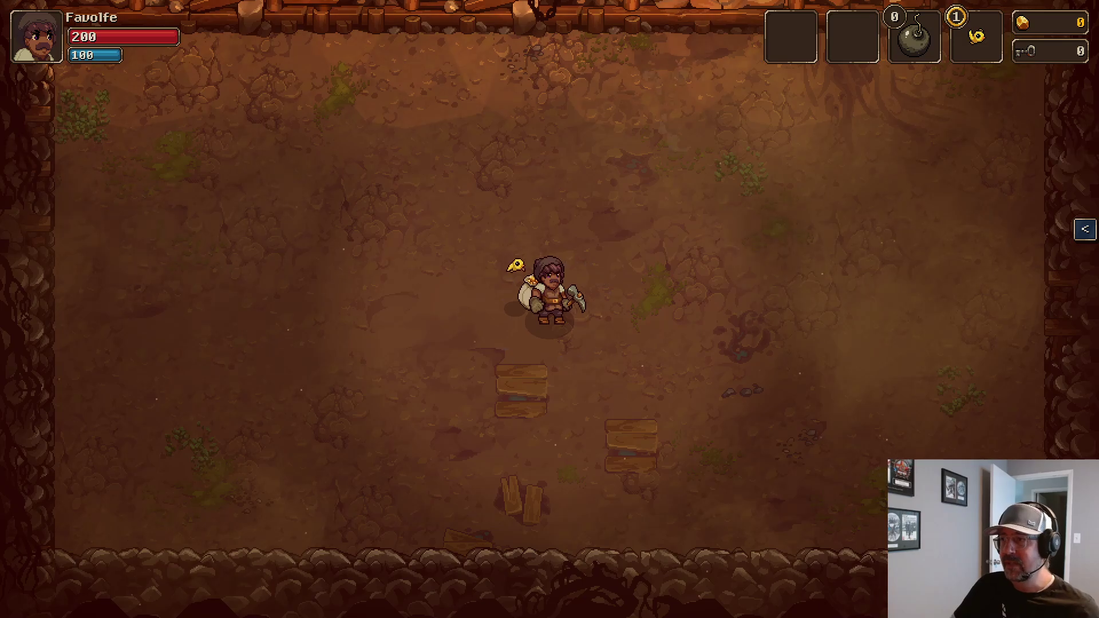
key("w")
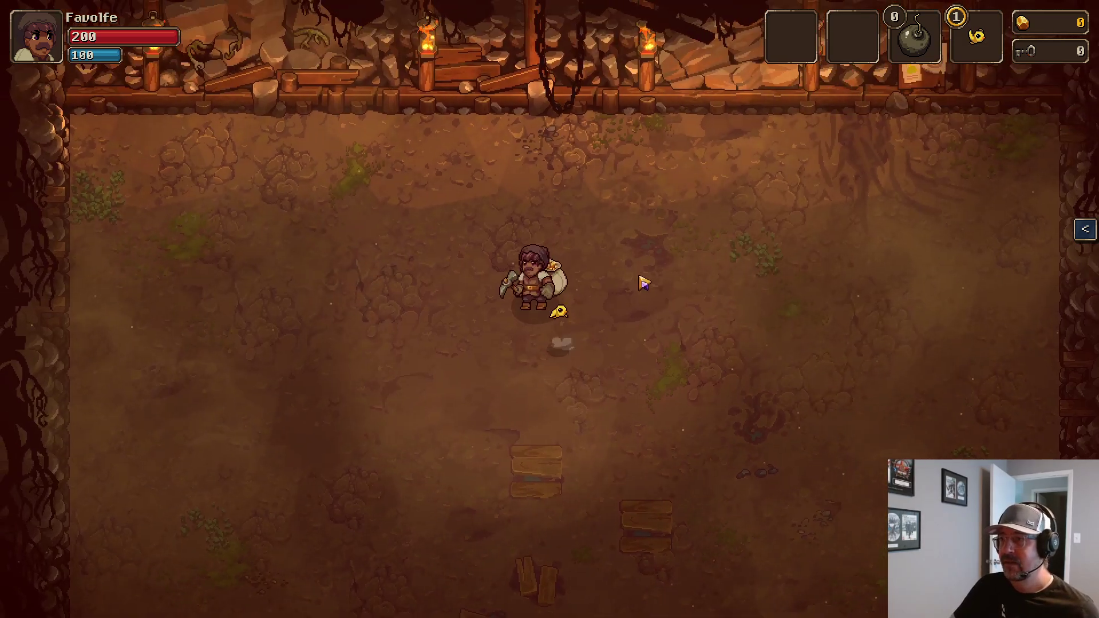
key("grave")
left_click(168, 296)
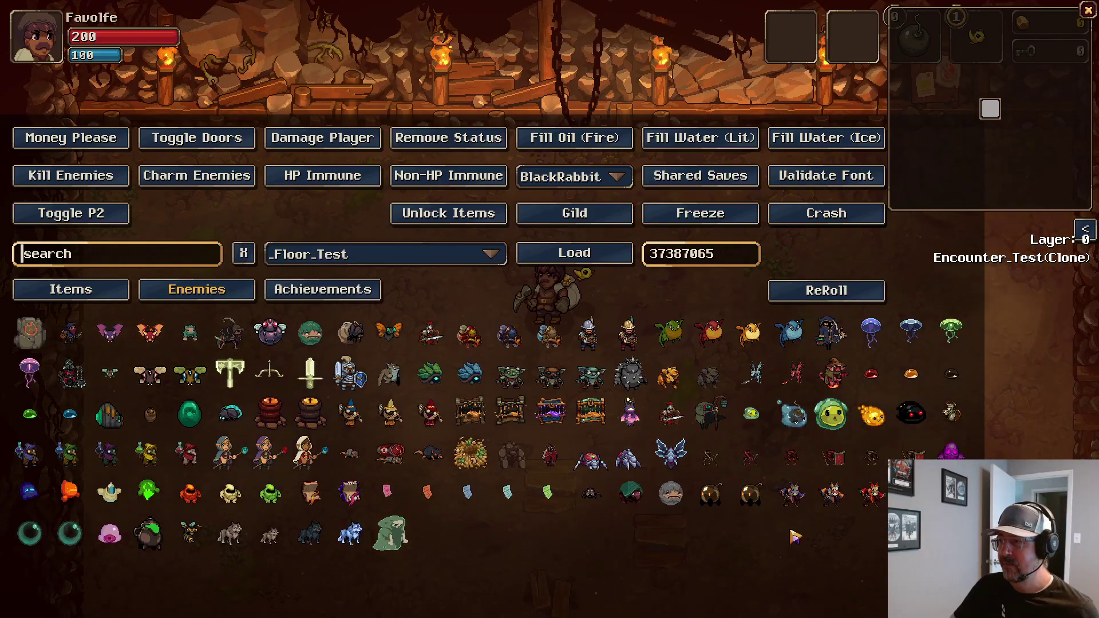
left_click(672, 414)
Step: Move the player around the Captain and in and out of sword range to check the enemy's chasing and attack reach
key("s")
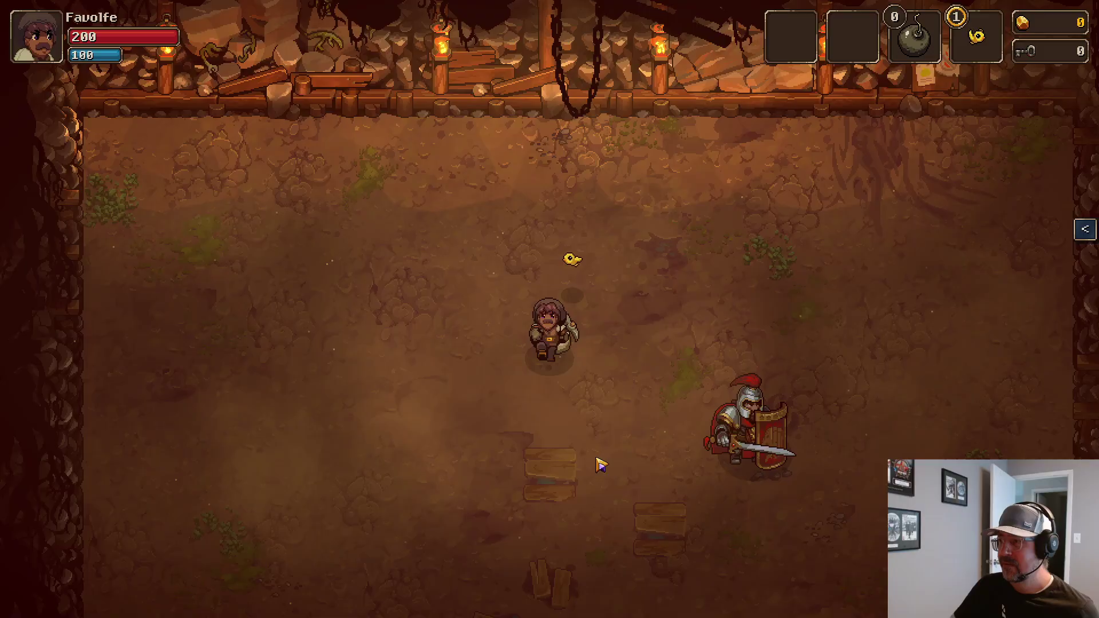
key("a")
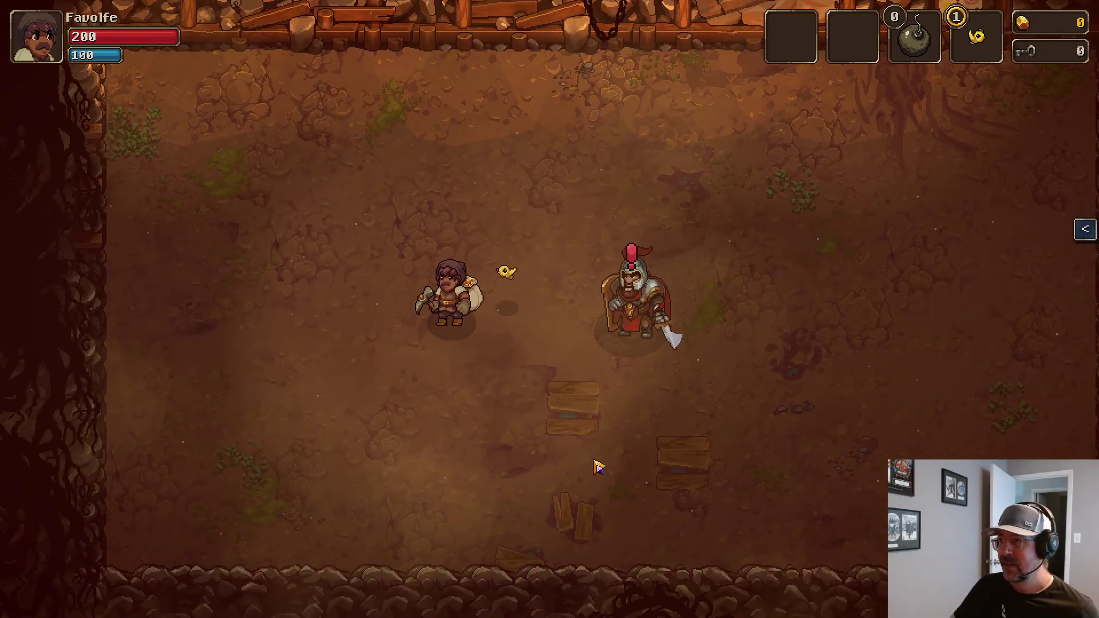
key("d")
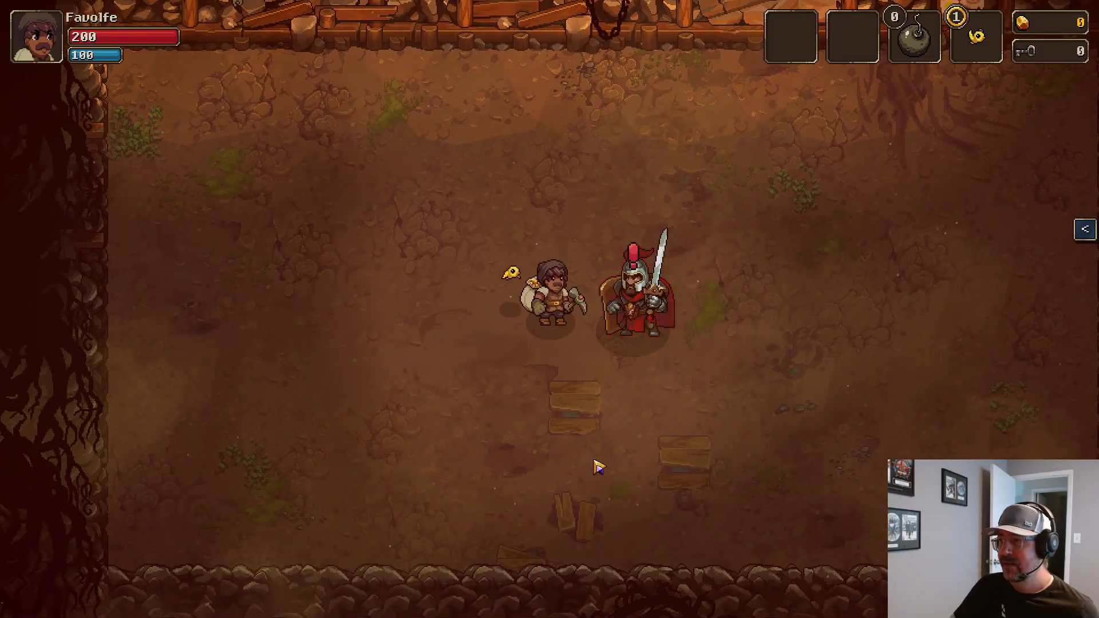
key("a")
key("d")
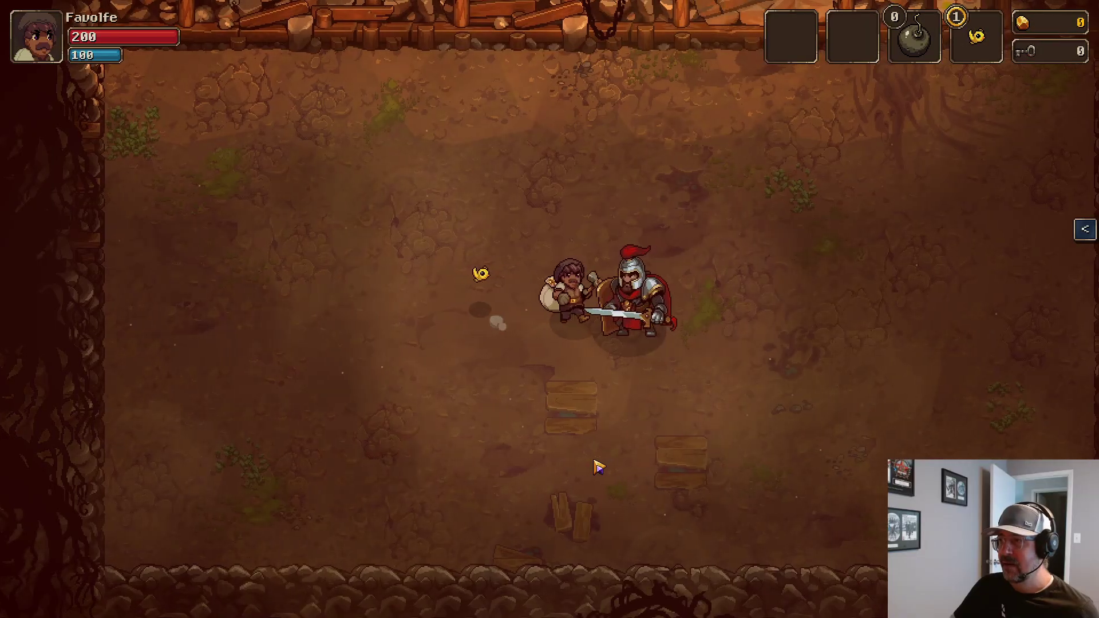
key("a")
key("a")
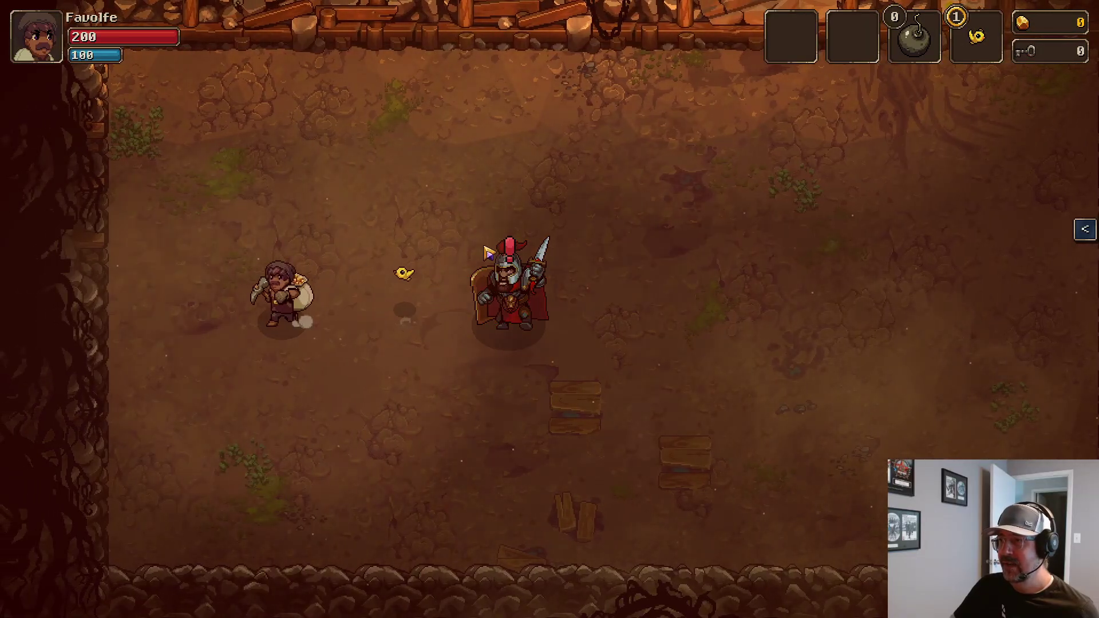
key("d")
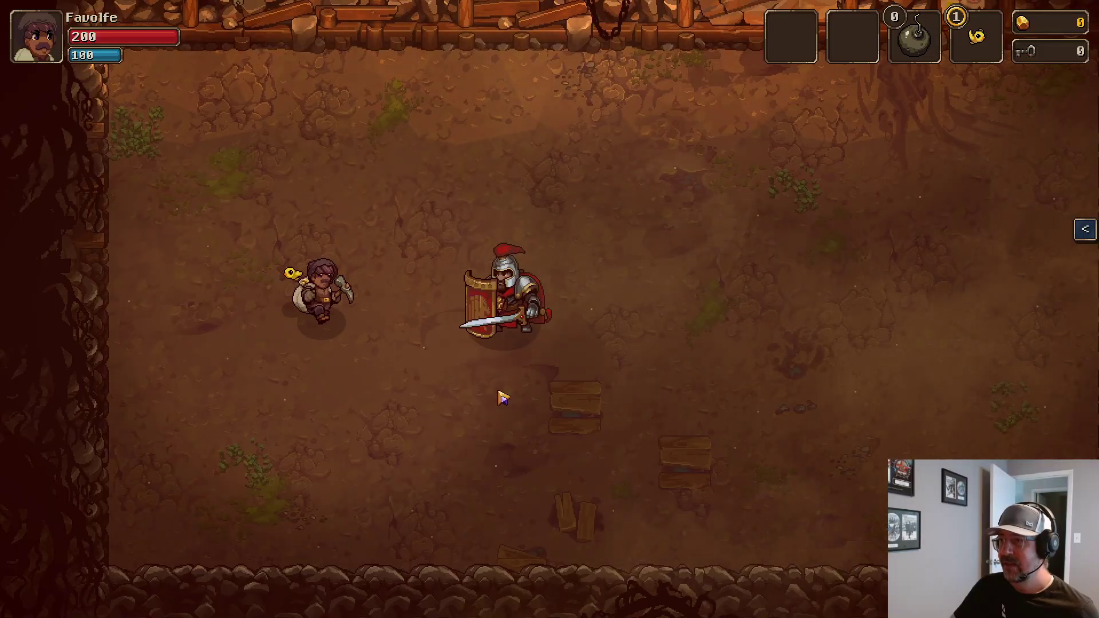
key("w")
key("s")
key("a")
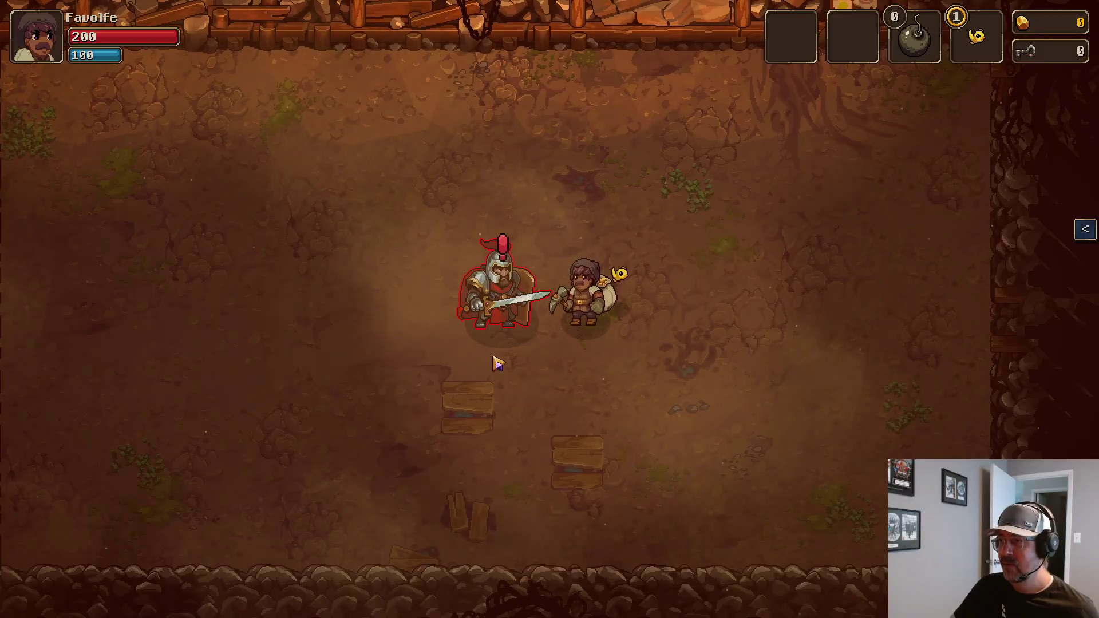
key("s")
key("w")
key("a")
key("d")
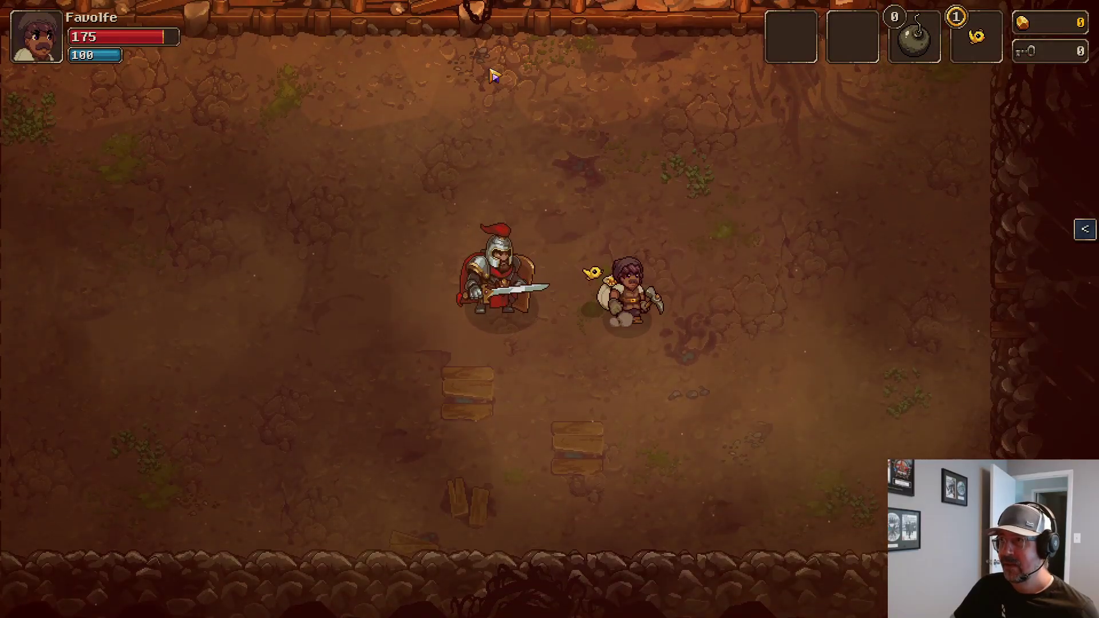
Step: Switch back to the Unity editor and set Mod_Captain's Reach stat to Very High in the Stat Module
key("alt+Tab")
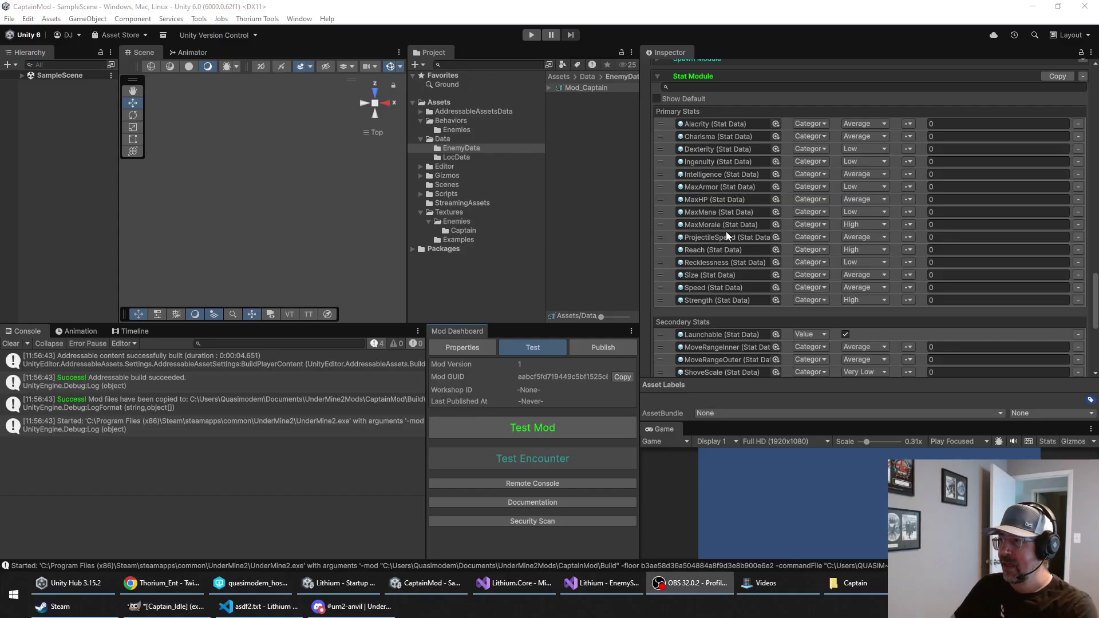
left_click(868, 250)
left_click(868, 262)
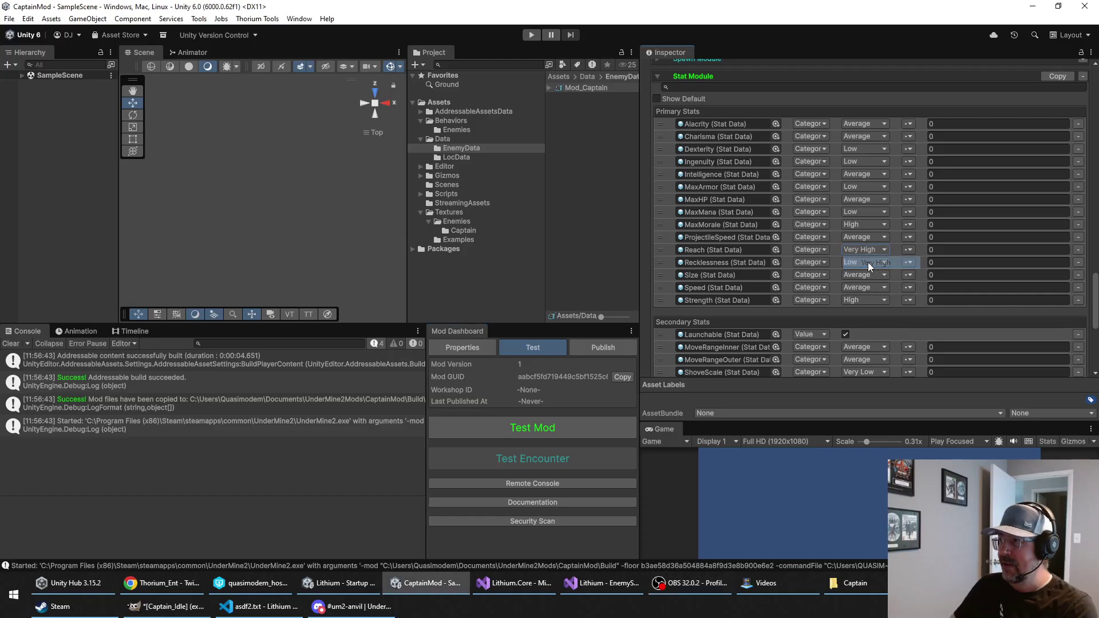
Step: Launch the game with Test Mod and spawn the Captain from the debug console's enemy list
left_click(536, 431)
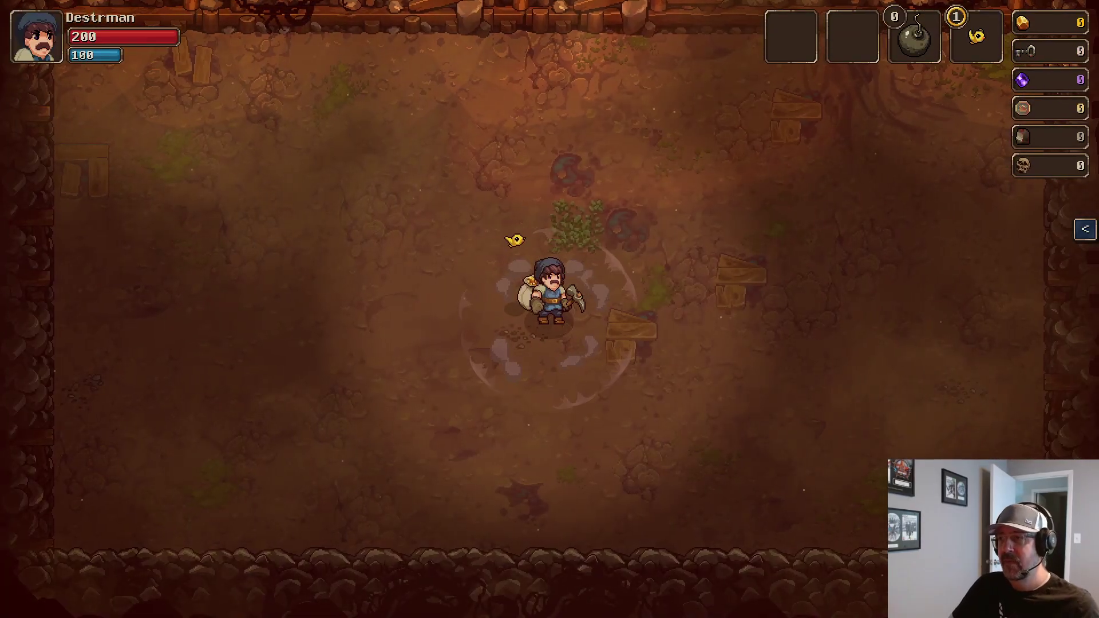
key("a")
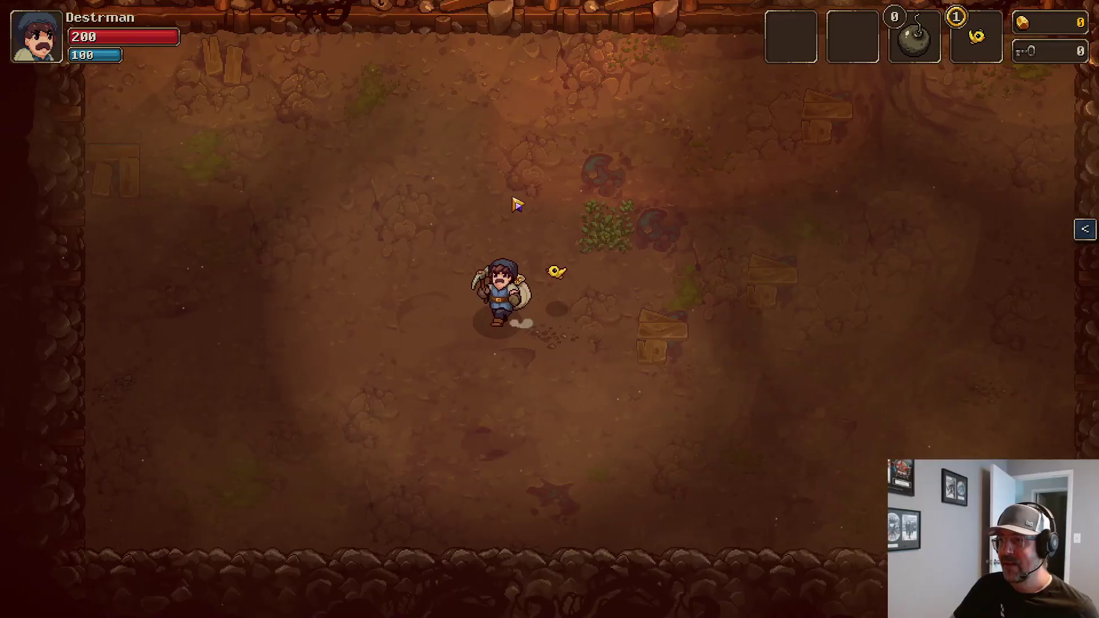
key("grave")
left_click(205, 289)
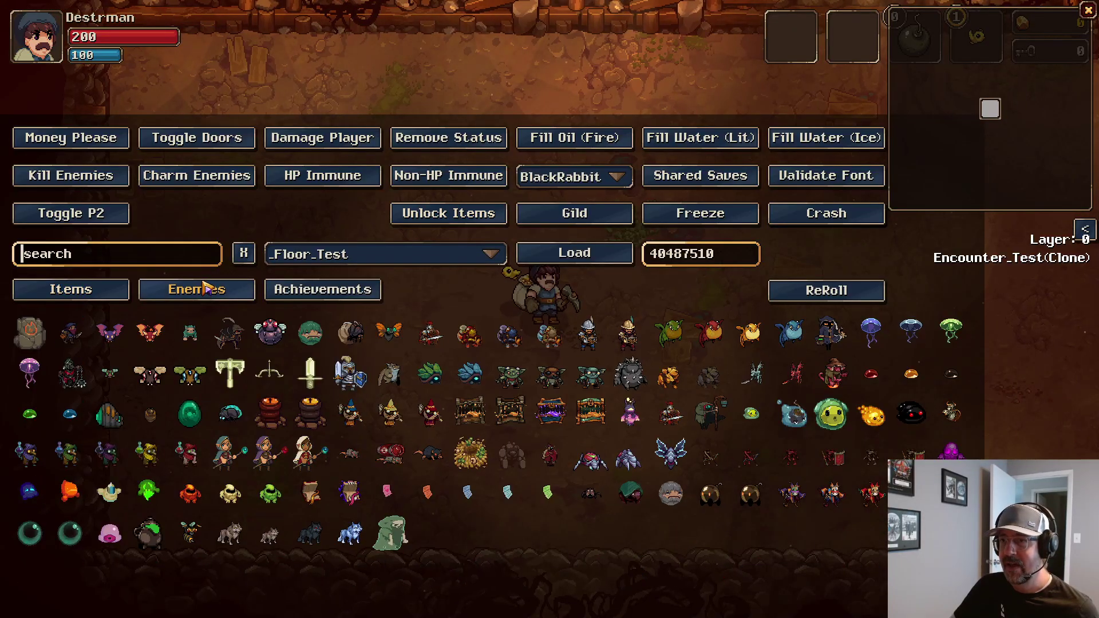
left_click(670, 413)
key("grave")
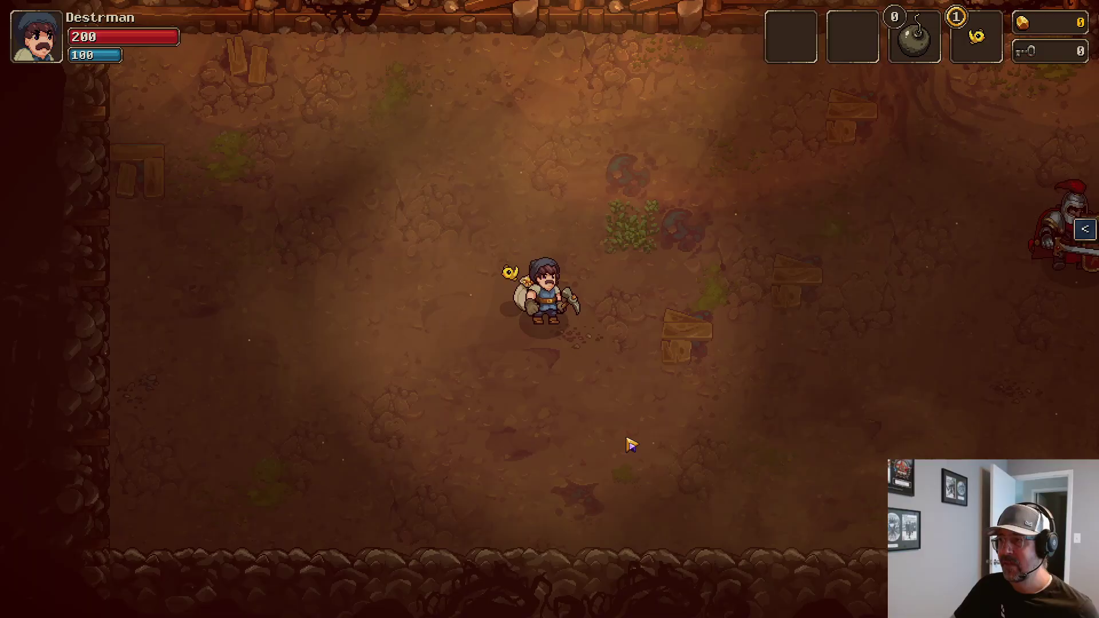
Step: Step the player back and forth in front of the Captain to check its attack range and swing speed
key("d")
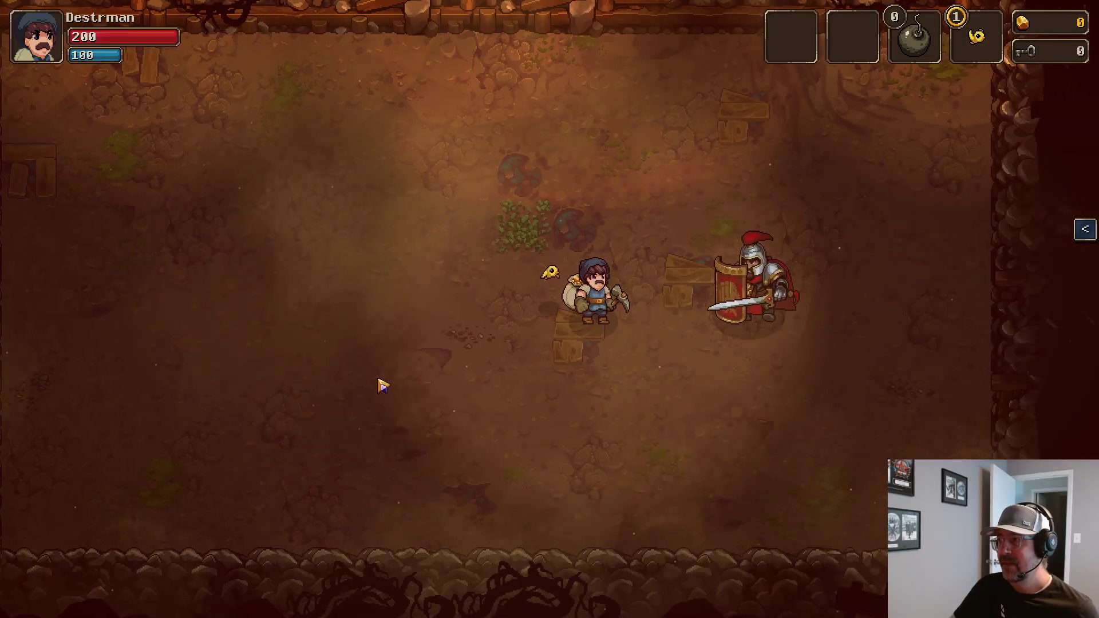
key("a")
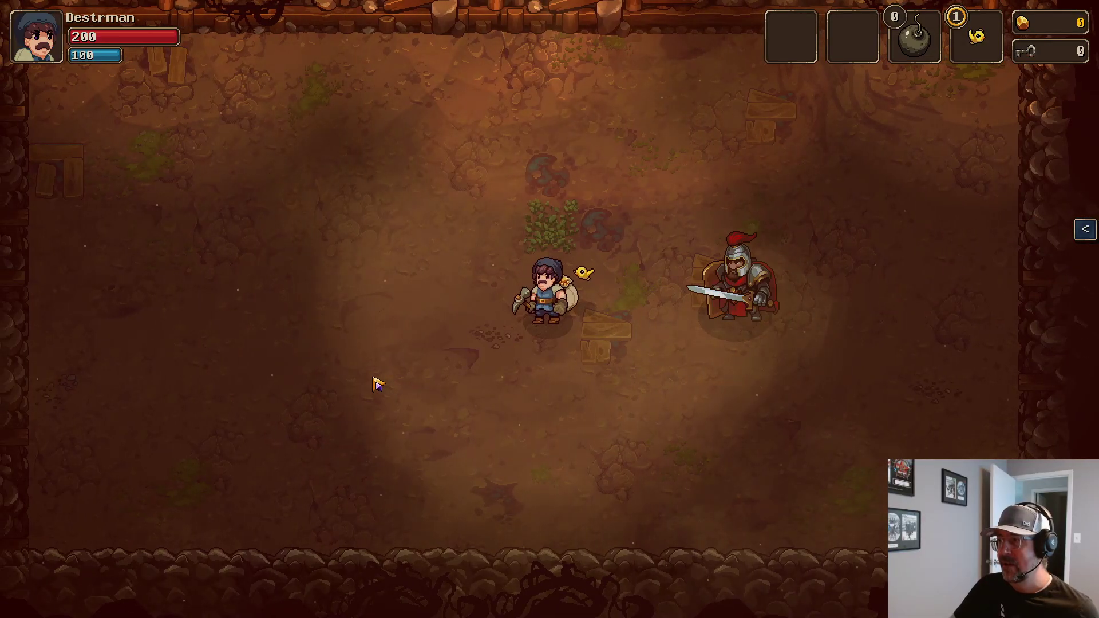
key("d")
key("a")
key("d")
key("a")
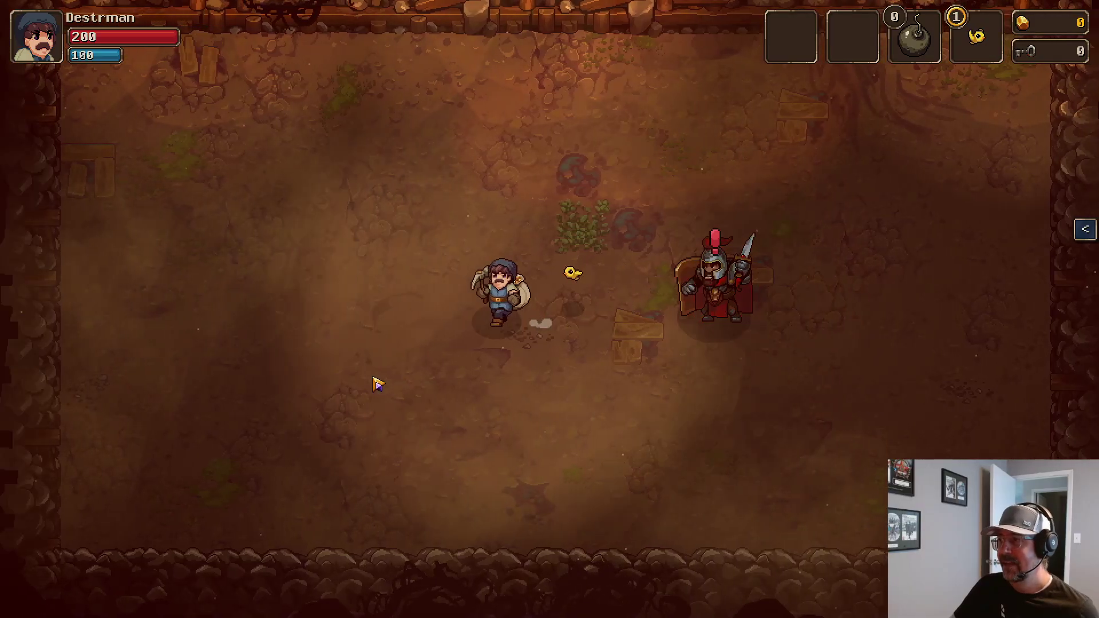
key("d")
key("a")
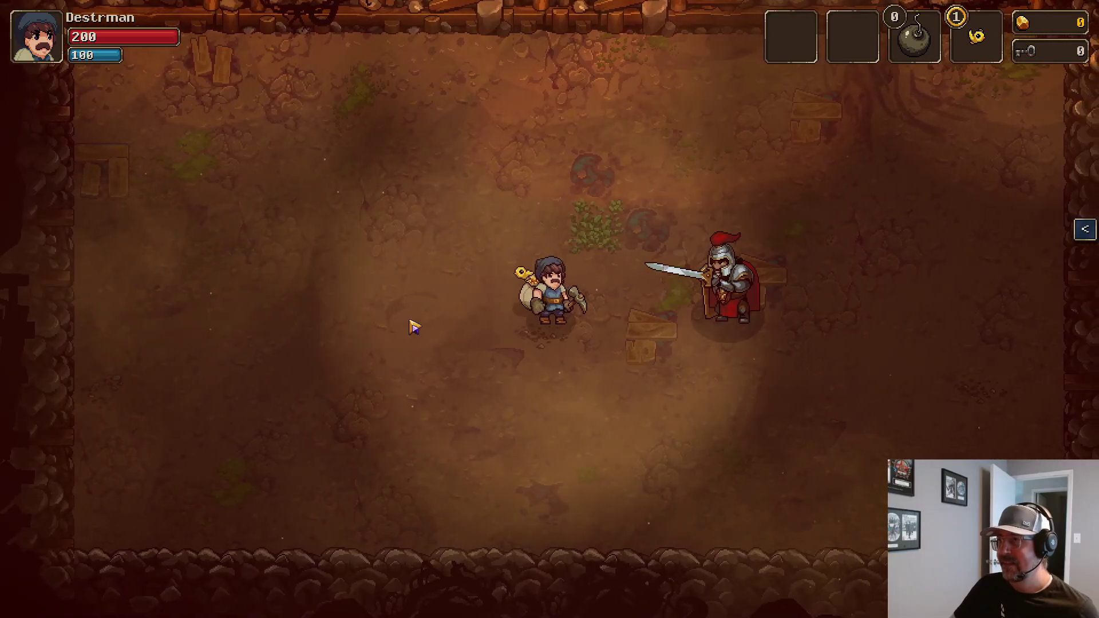
left_click(630, 261)
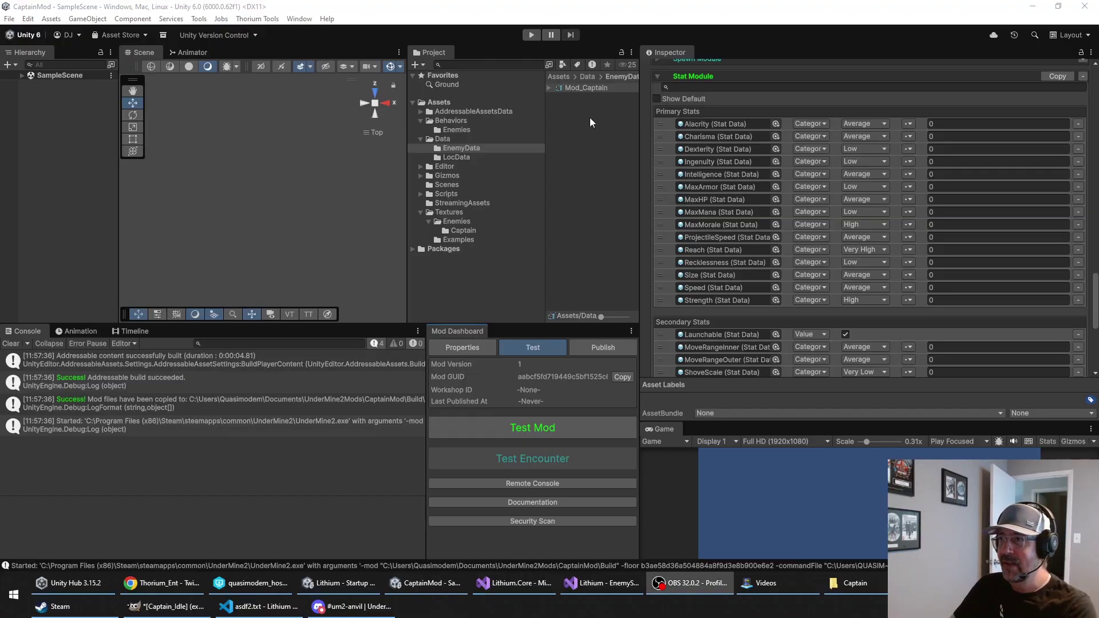
Step: In AnimationData_Captain, set the FPS of the East and West Attack1 animations to 12, and finally raise both to 16
left_click(464, 230)
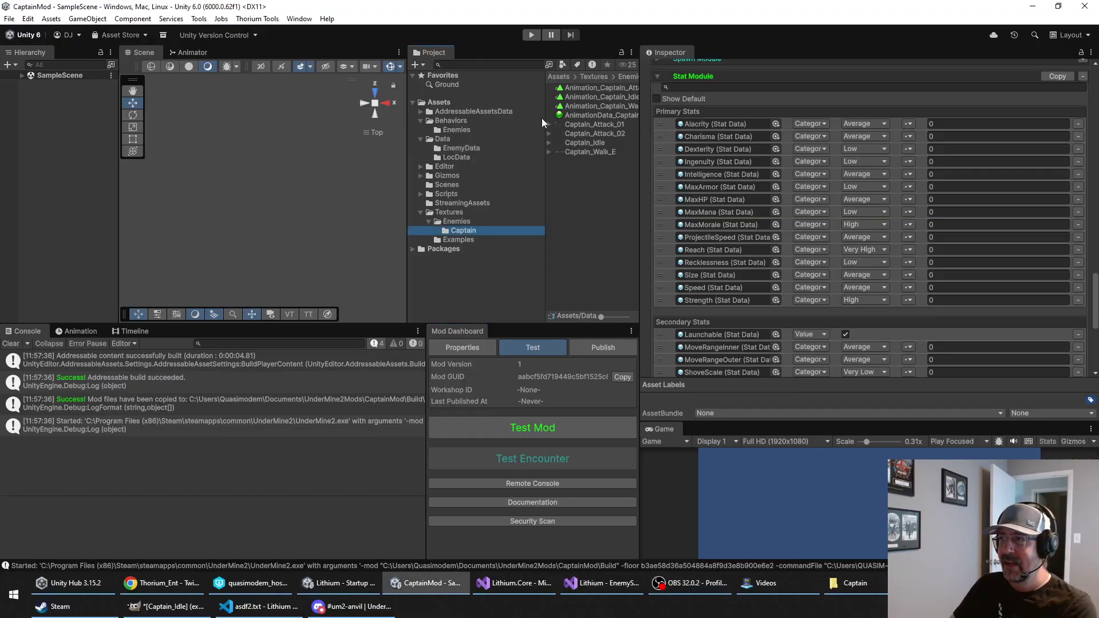
left_click(590, 116)
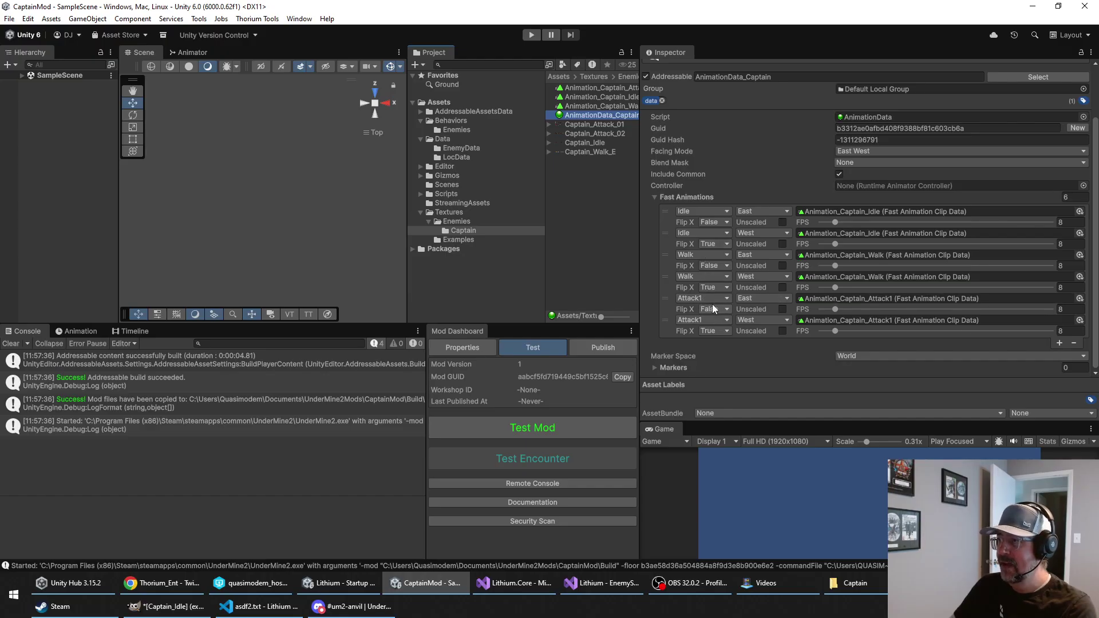
left_click(1060, 309)
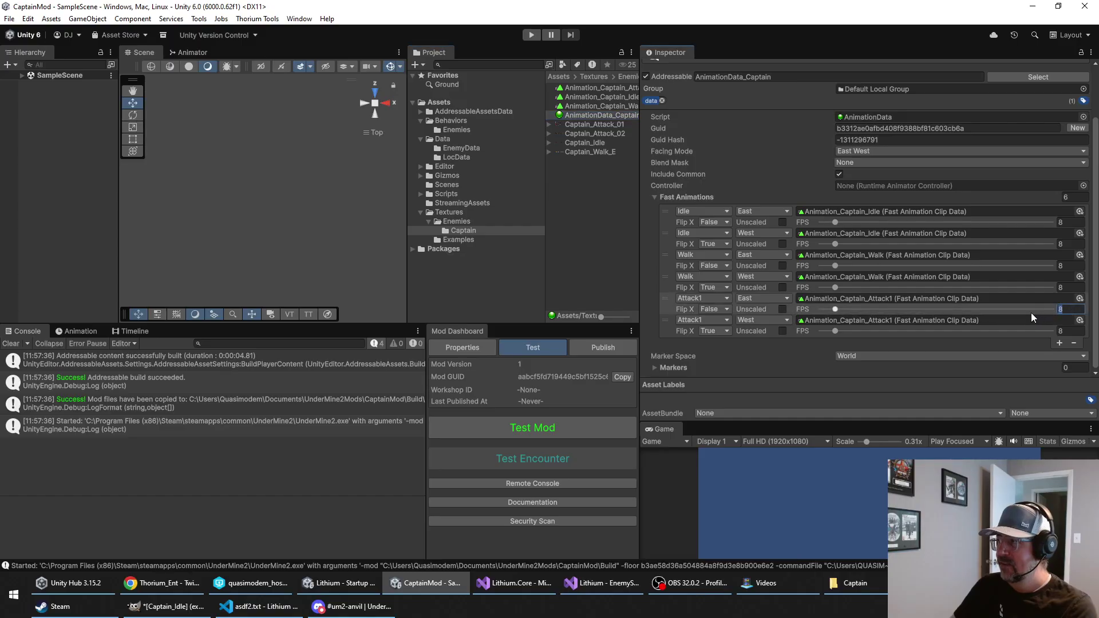
type("12")
left_click(1069, 331)
type("12")
key("Return")
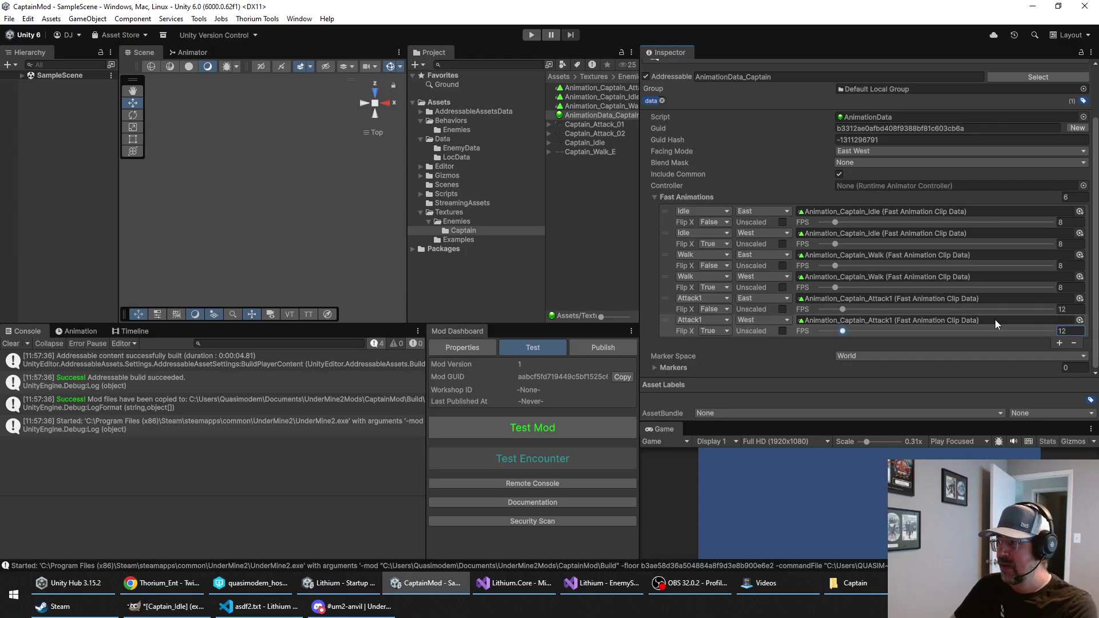
left_click(1068, 309)
type("16")
Step: Run Test Mod with the updated animation speed and spawn the Captain through the debug console's enemy list
left_click(522, 426)
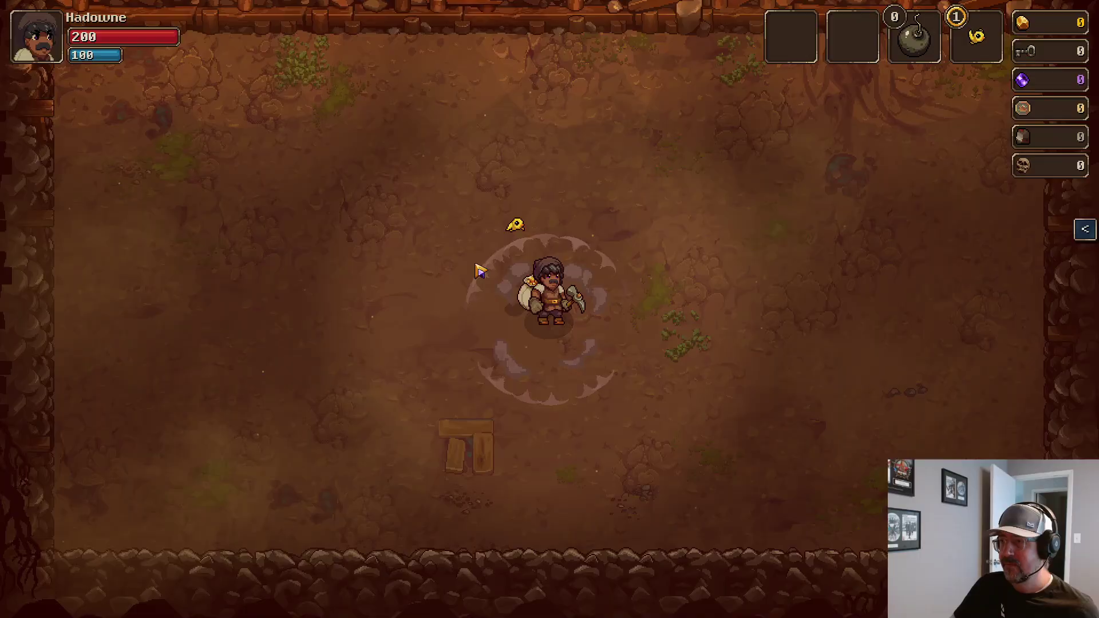
key("grave")
left_click(197, 287)
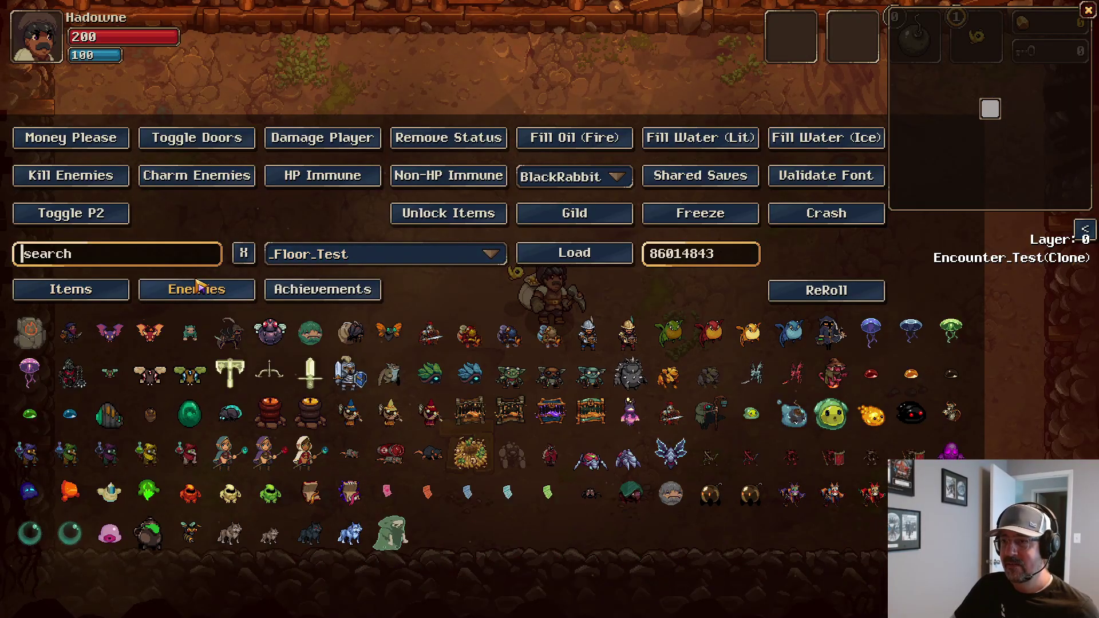
left_click(568, 471)
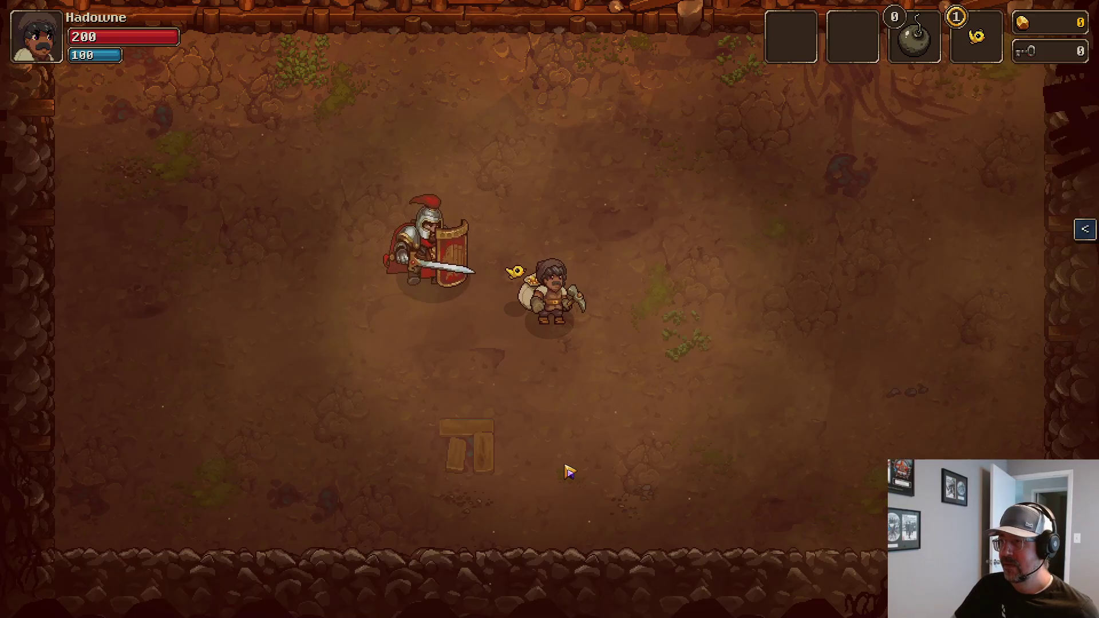
Step: Fight the Captain, jumping past its swings and striking back to check the attack speed, and quit the game
key("d")
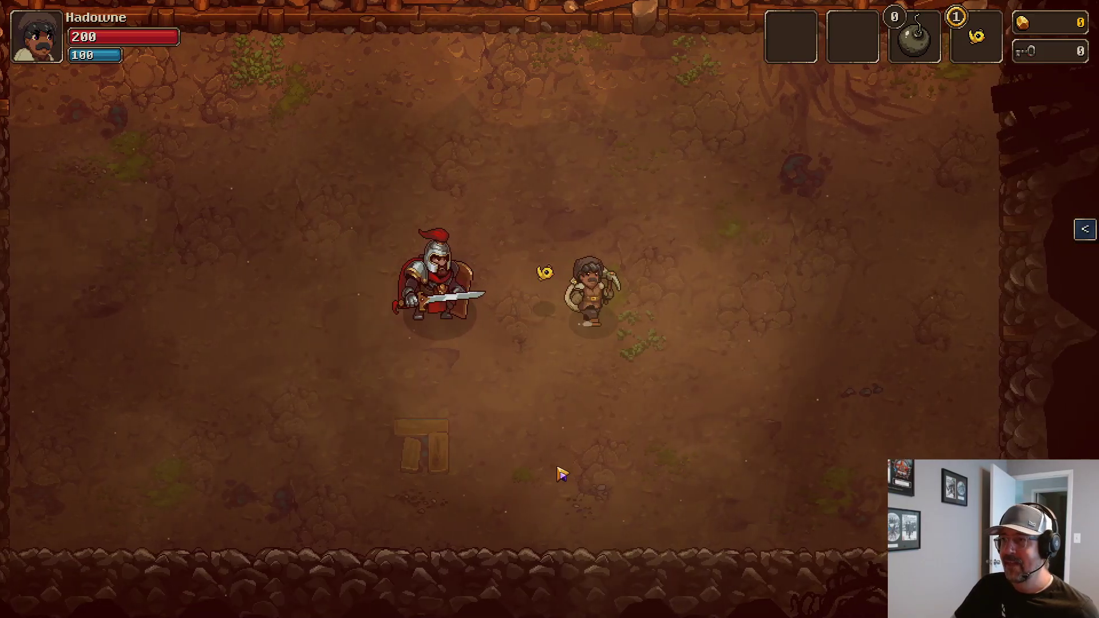
left_click(557, 467)
key("d")
key("a")
key("space")
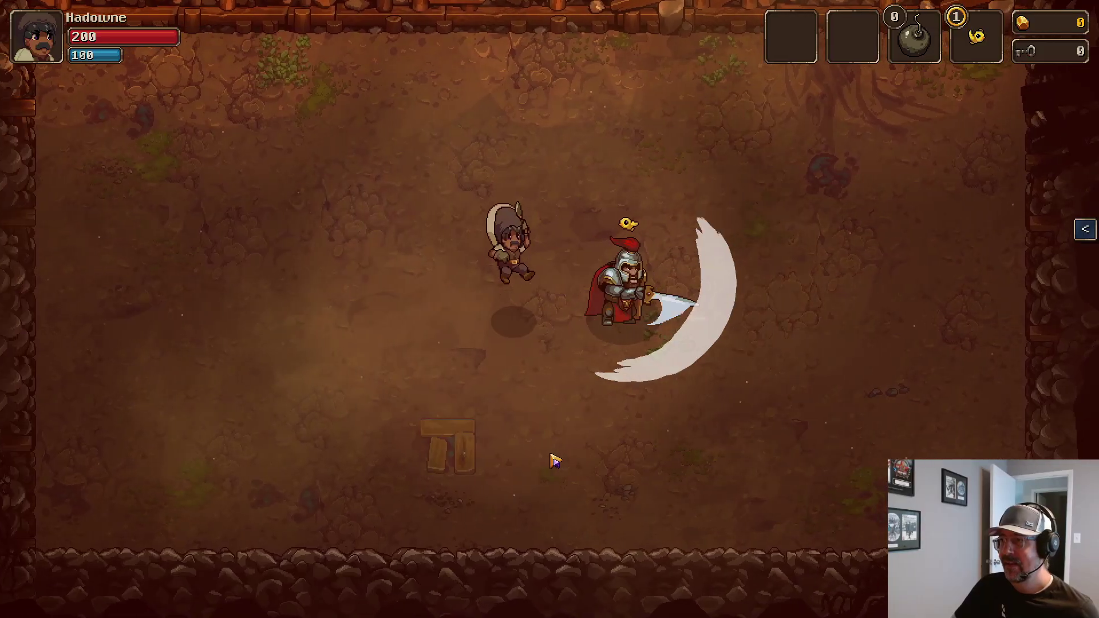
left_click(667, 374)
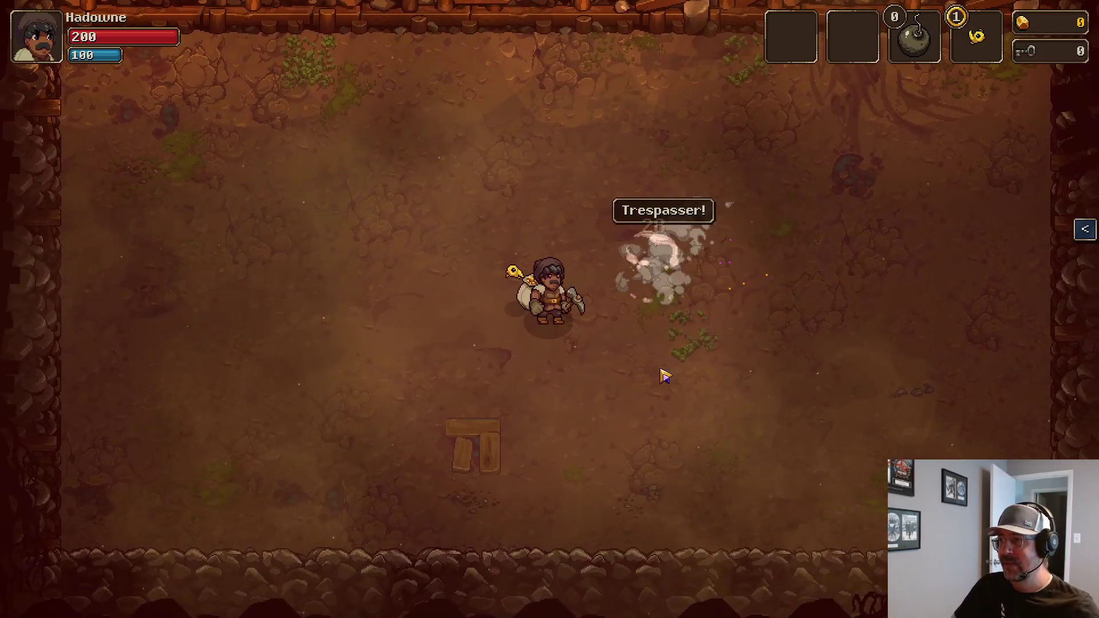
key("alt+F4")
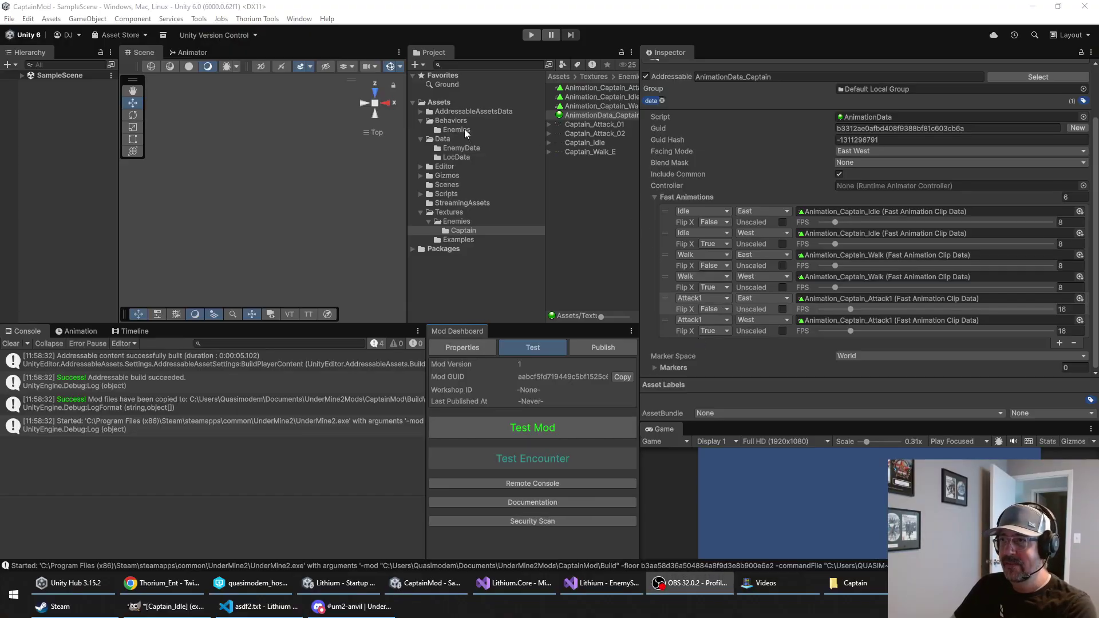
Step: In the Mod_Captain enemy data, set the ThinkTime secondary stat in the Stat Module to Very Low
left_click(448, 148)
left_click(575, 90)
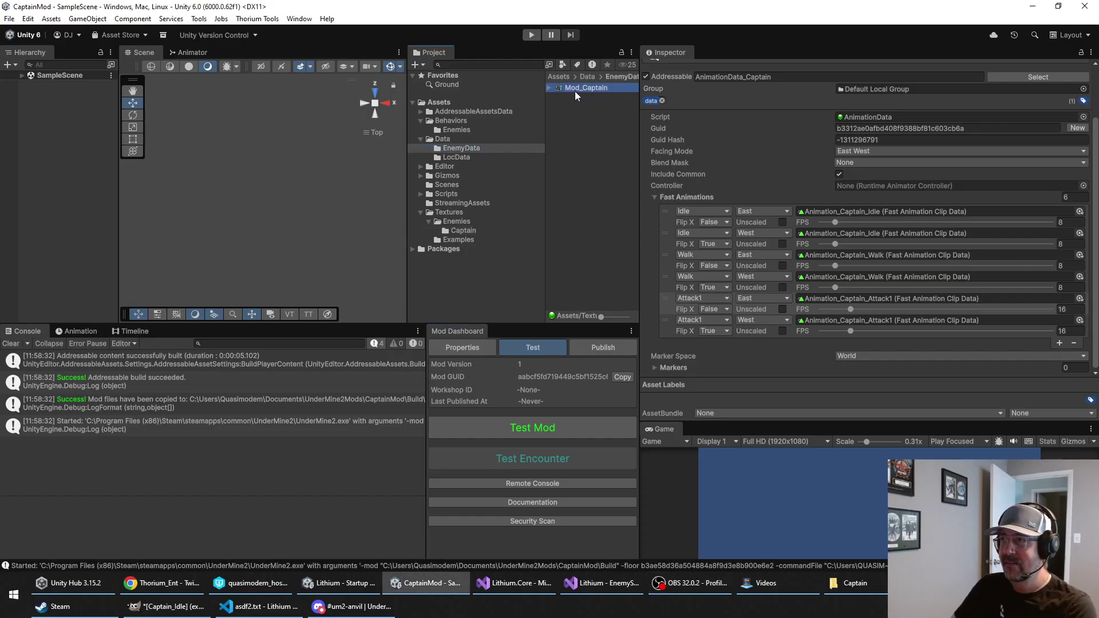
scroll(791, 146, "down", 20)
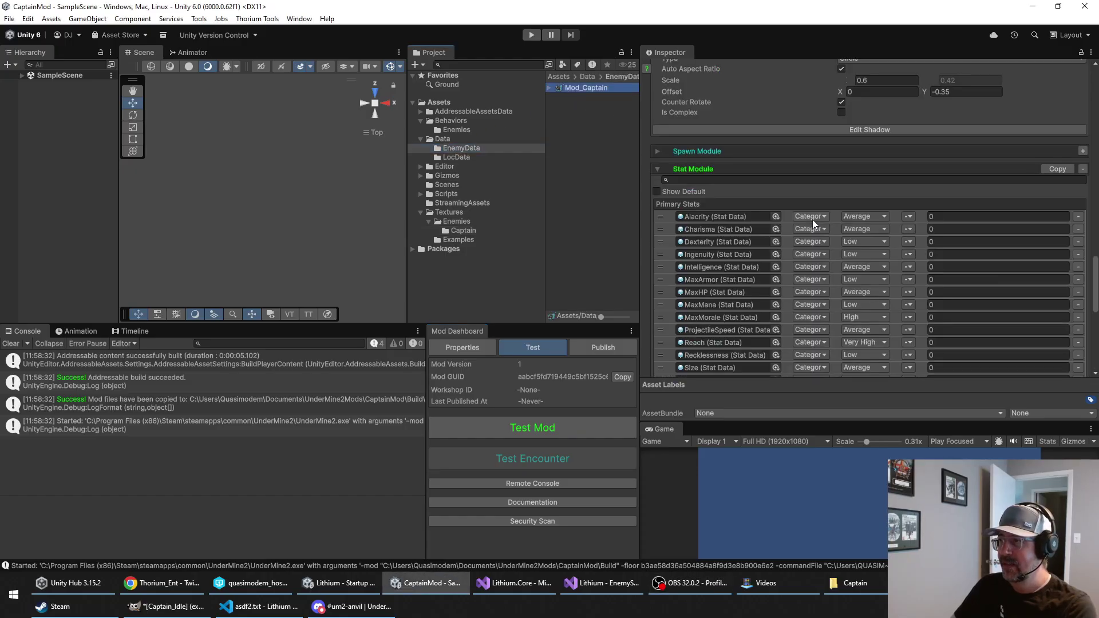
scroll(800, 210, "down", 6)
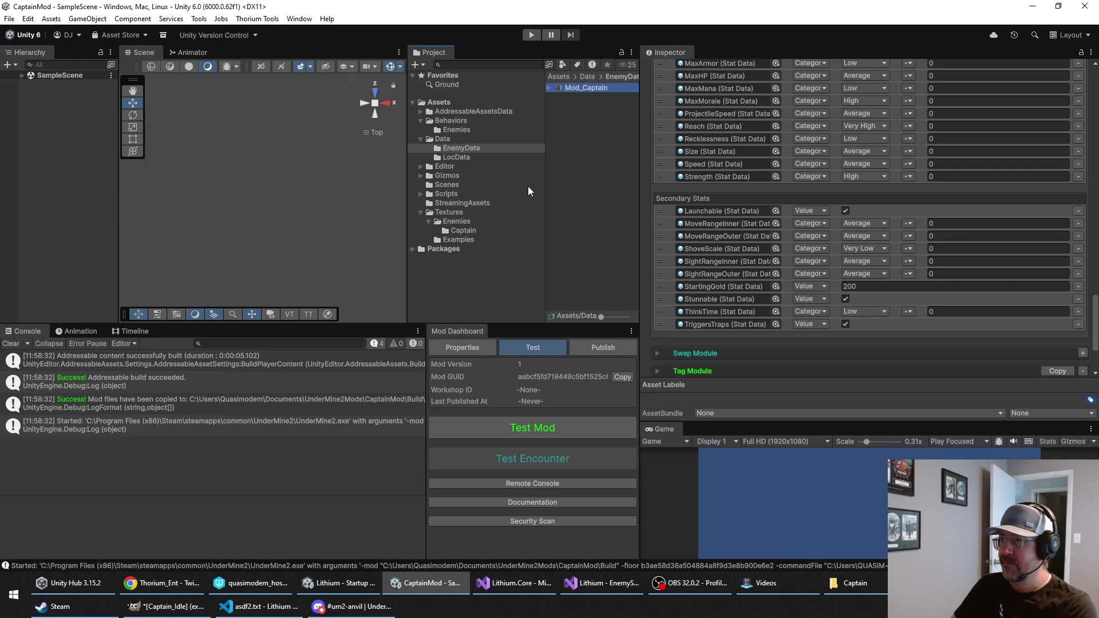
left_click(877, 311)
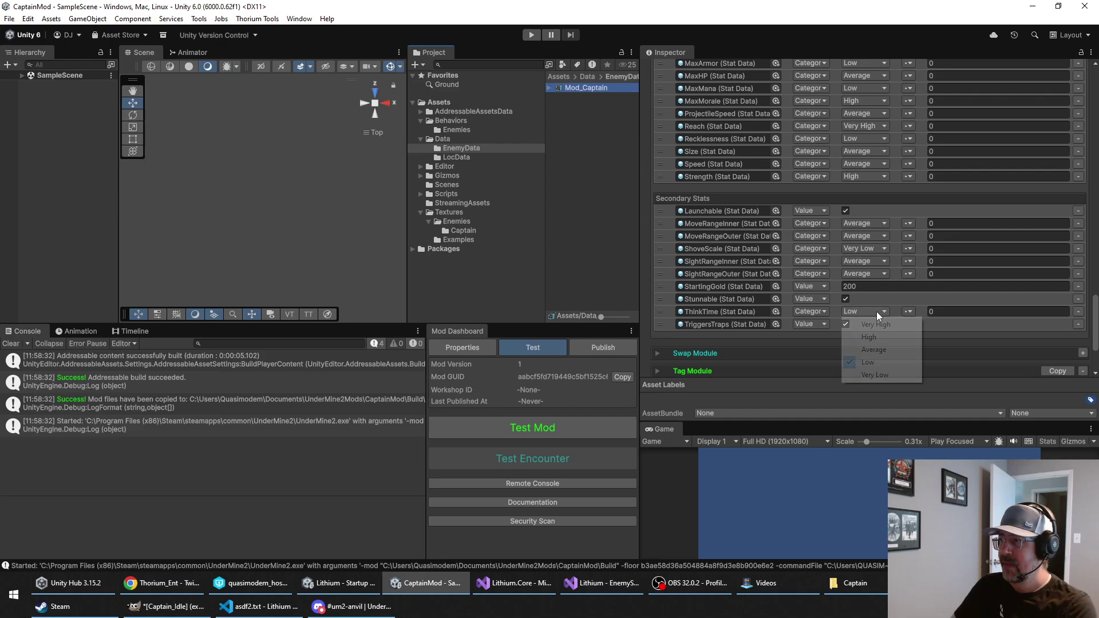
left_click(864, 374)
scroll(884, 246, "up", 15)
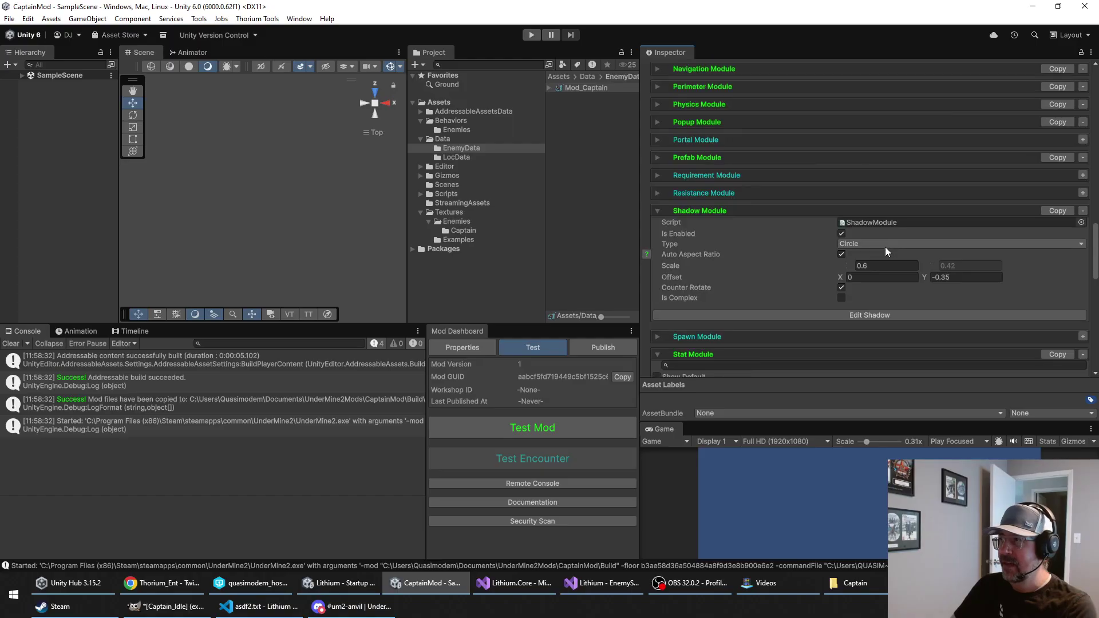
Step: Open the Behavior_Captain behavior tree from the Enemies behaviors and review its Ability Context node's settings
scroll(789, 226, "up", 3)
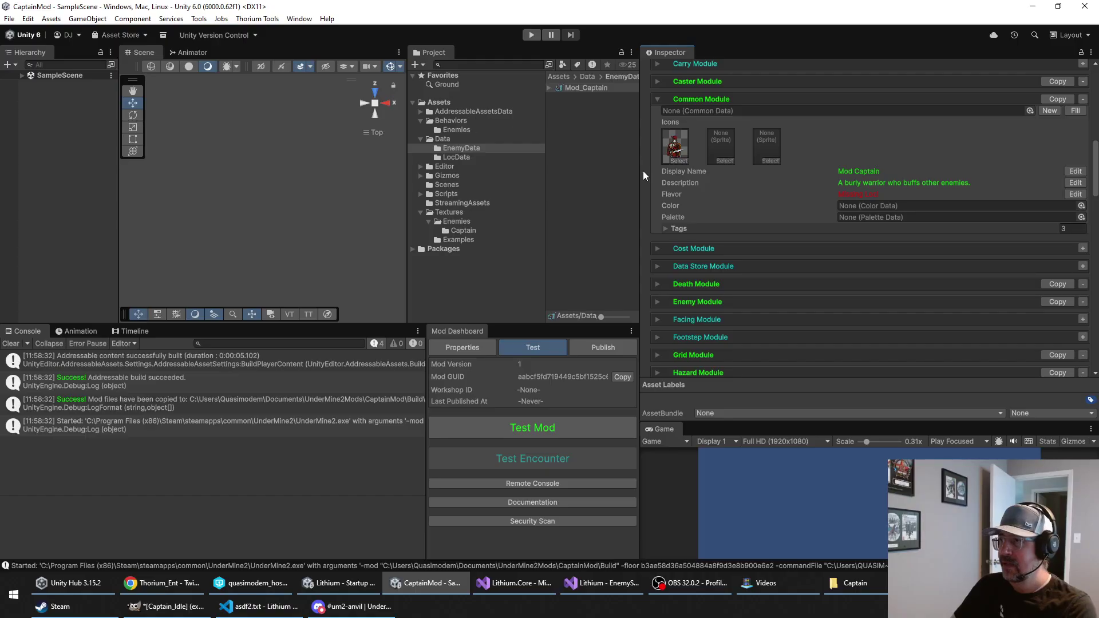
left_click(458, 129)
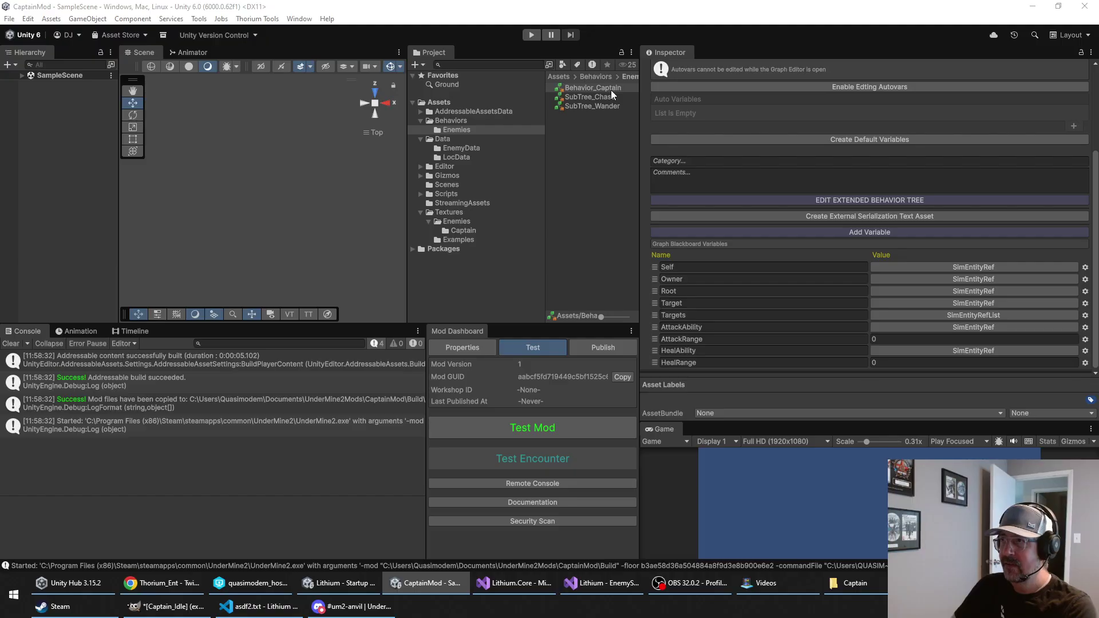
left_click_drag(0, 69, 911, 29)
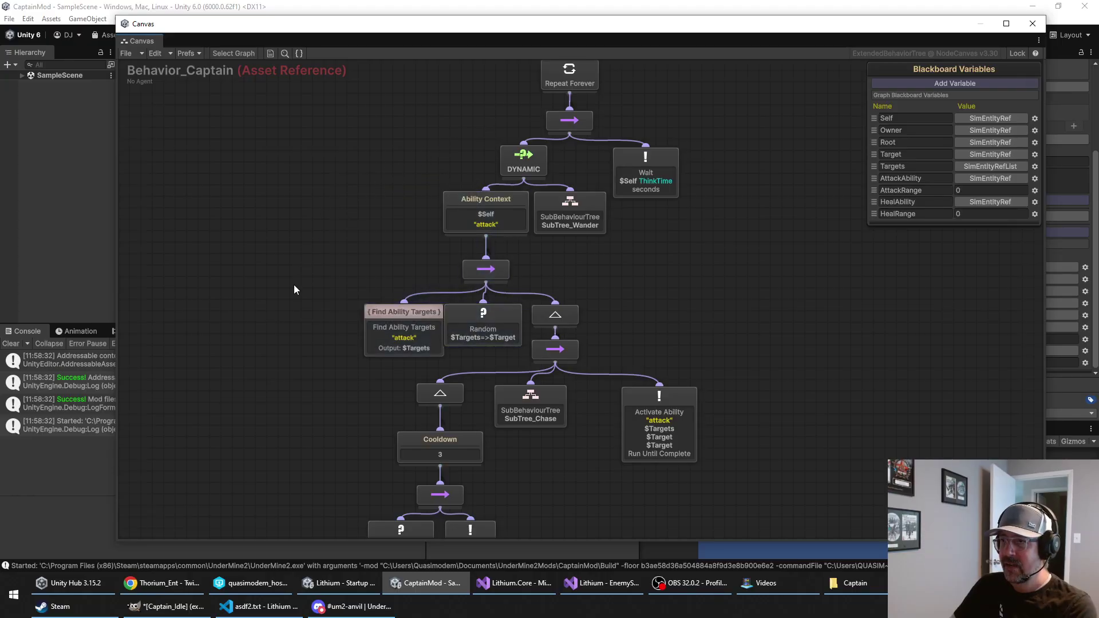
left_click(494, 227)
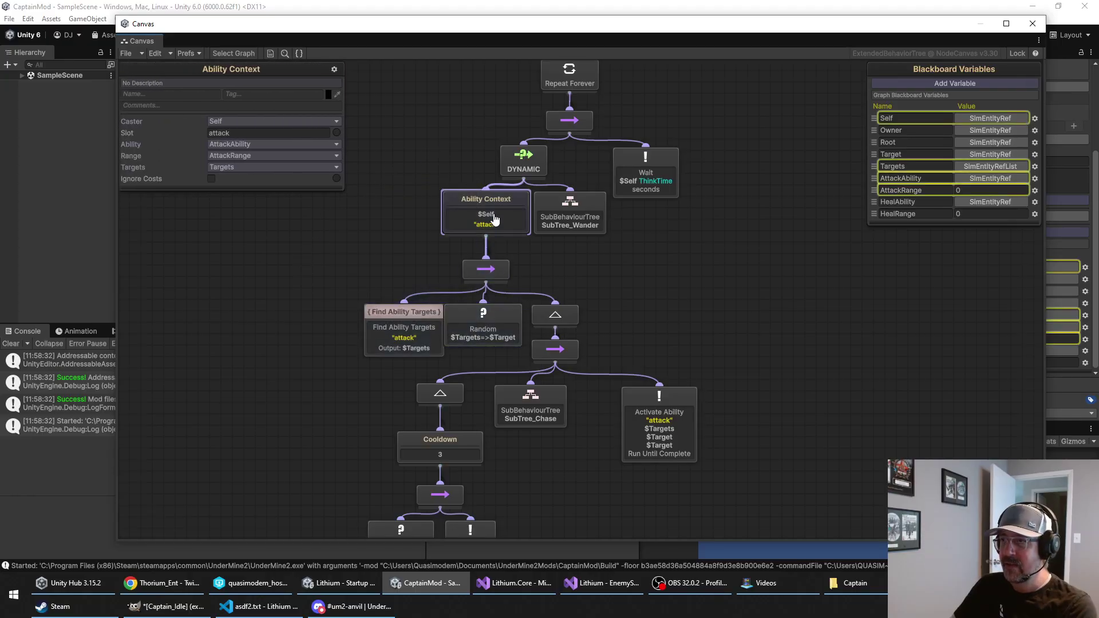
key("Escape")
left_click(465, 218)
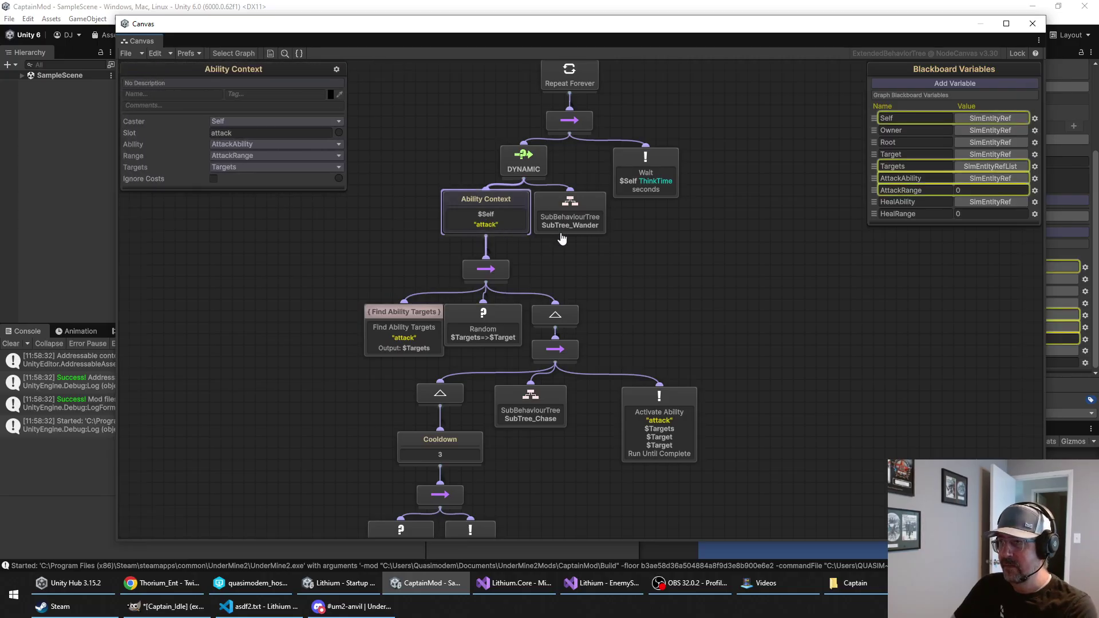
Step: Check the SubTree_Chase node, and move the "attack" Activate Ability node closer beside it in the behavior tree
left_click(576, 252)
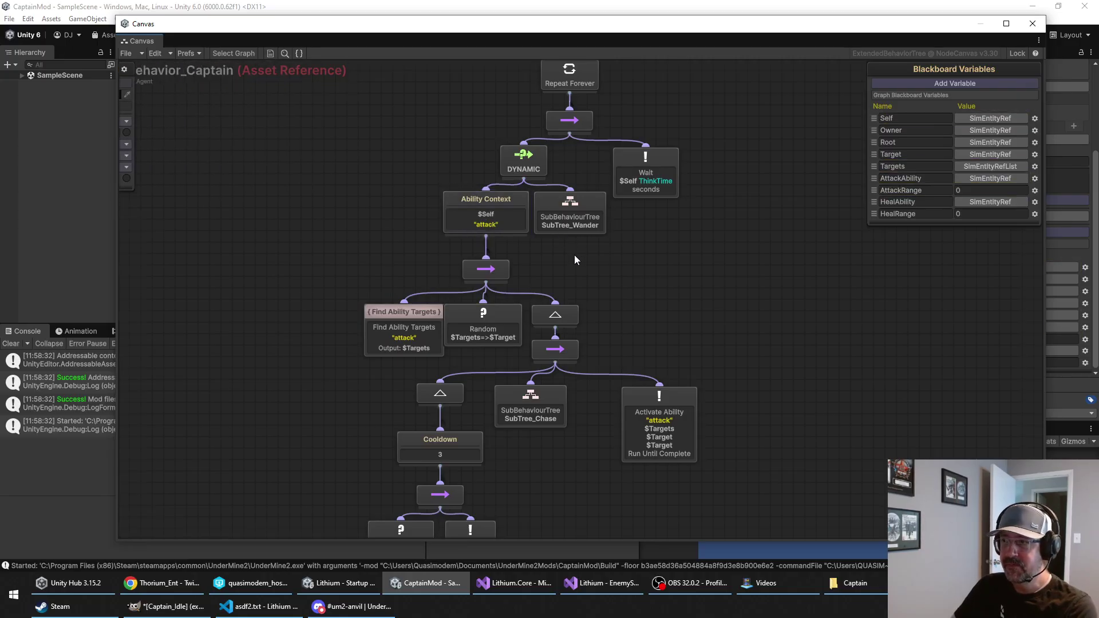
left_click(519, 417)
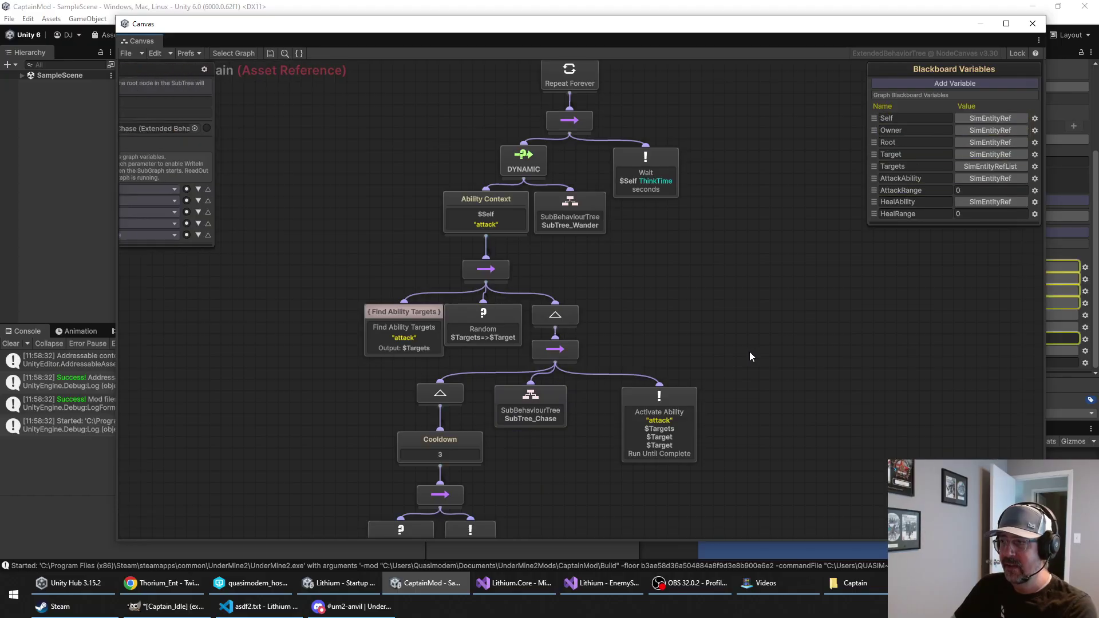
left_click_drag(678, 417, 628, 420)
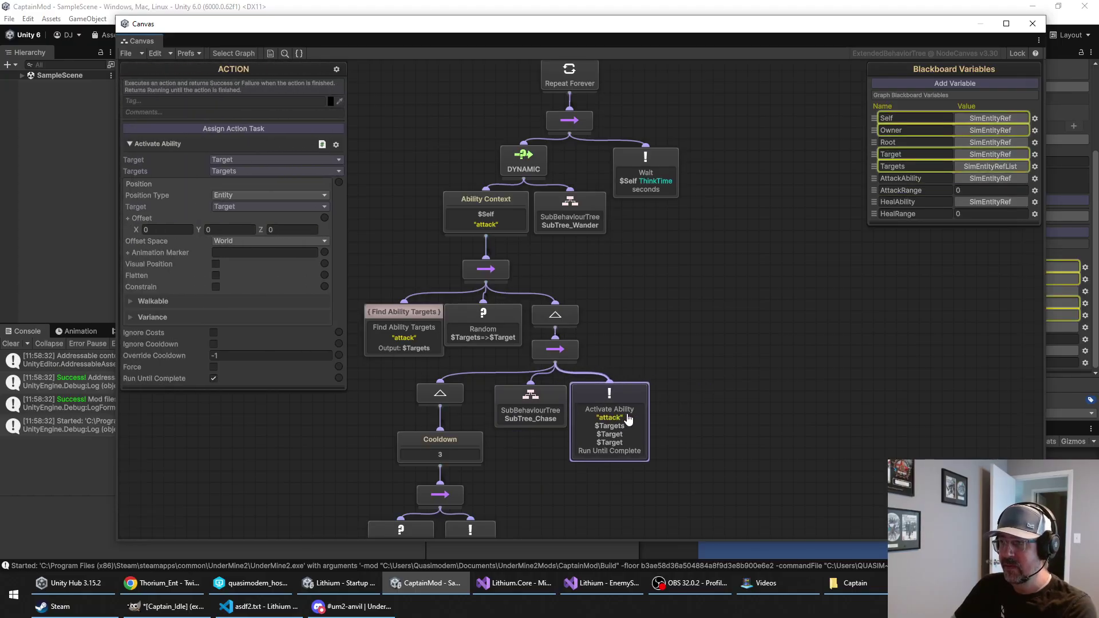
left_click(663, 387)
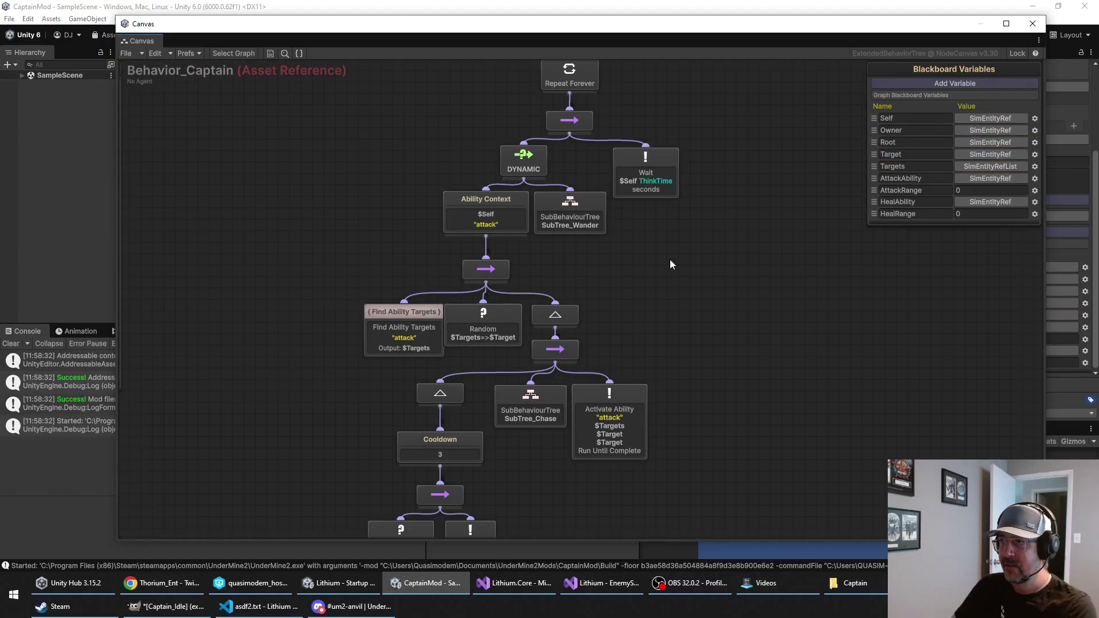
Step: Examine the Range Data of the Wait node that uses the ThinkTime property, and close the behavior tree editor
left_click(650, 166)
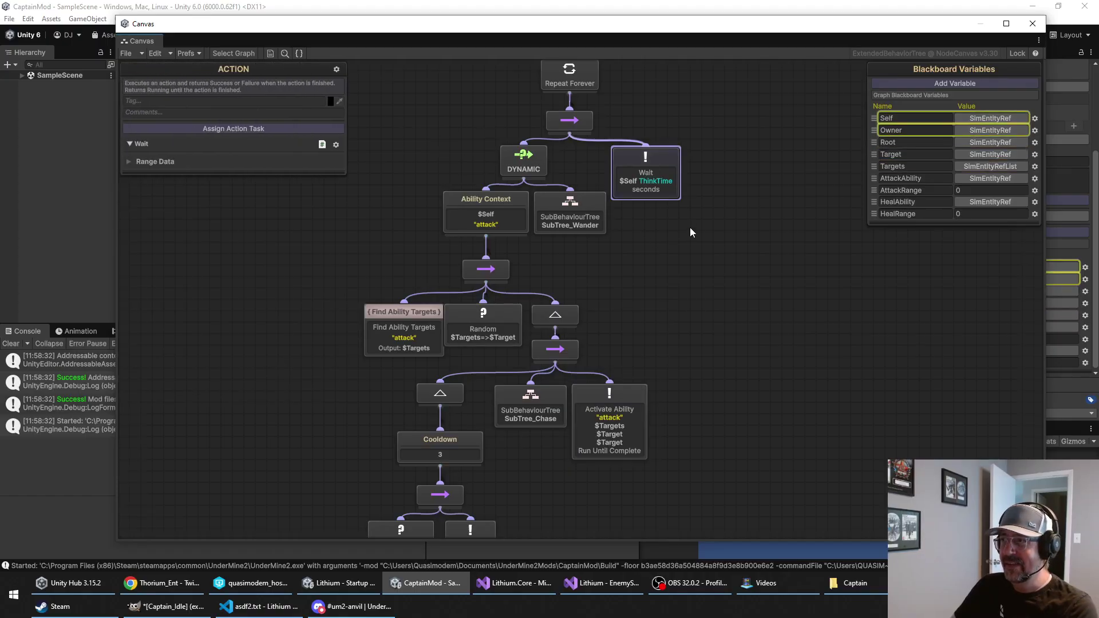
left_click(135, 161)
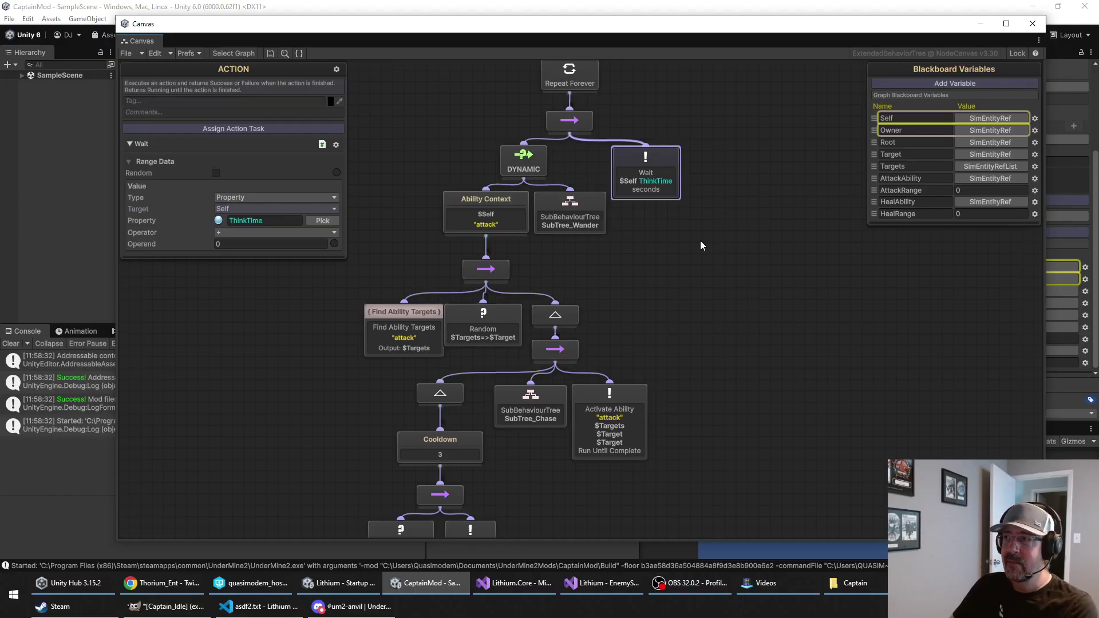
left_click(701, 218)
left_click(668, 186)
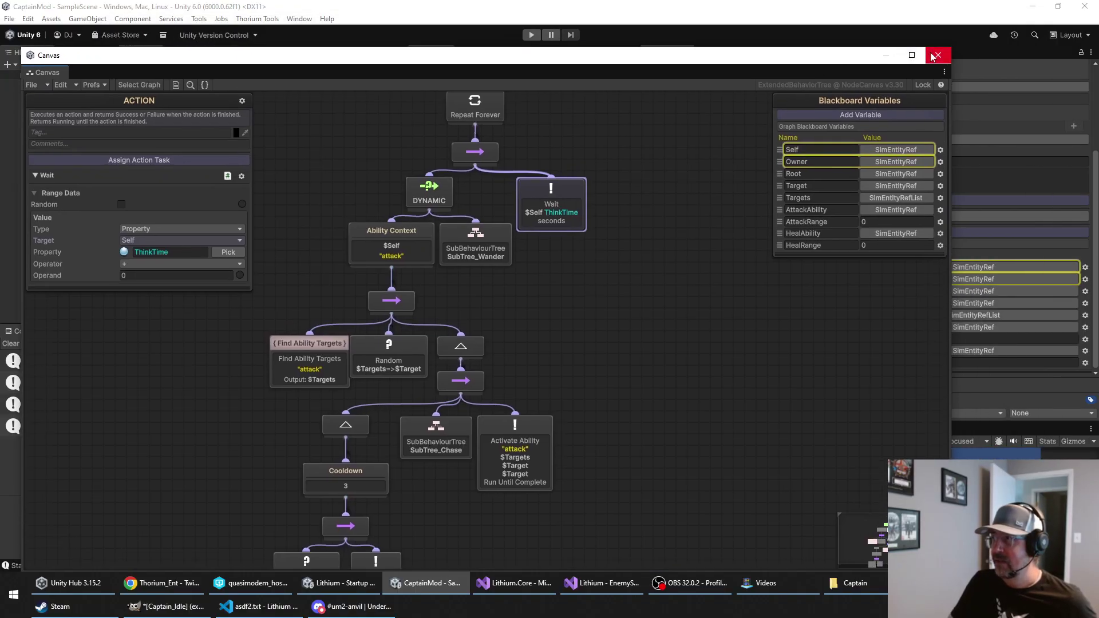
left_click(939, 56)
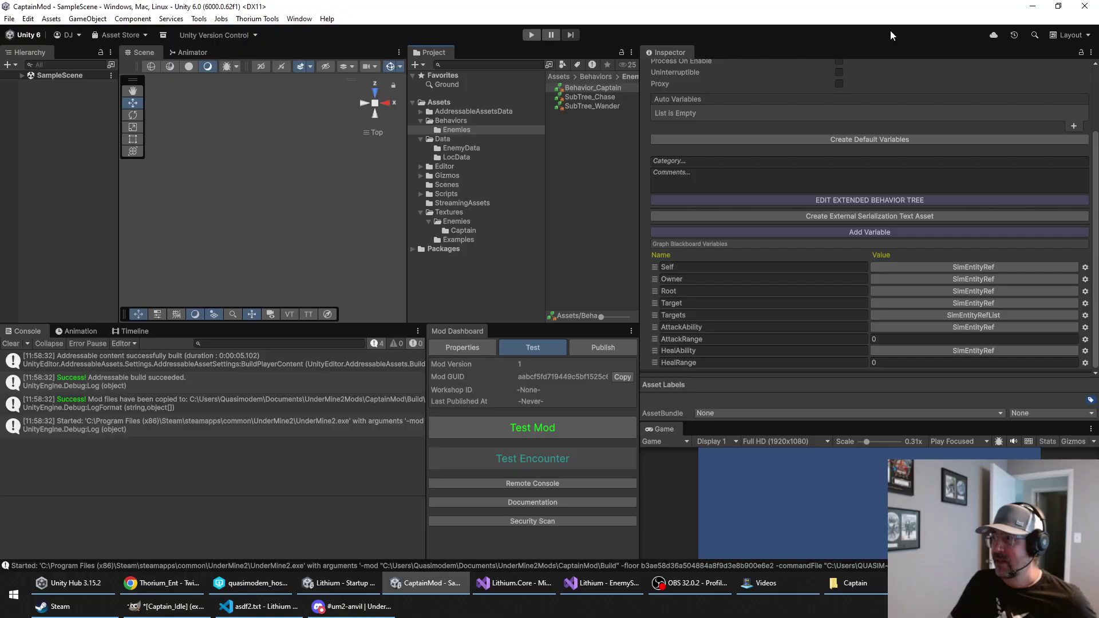
Step: In the Mod_Captain Stat Module, show the default stats and override the TelegraphTime secondary stat with a value of 0.1
left_click(462, 148)
left_click(578, 89)
scroll(784, 229, "down", 15)
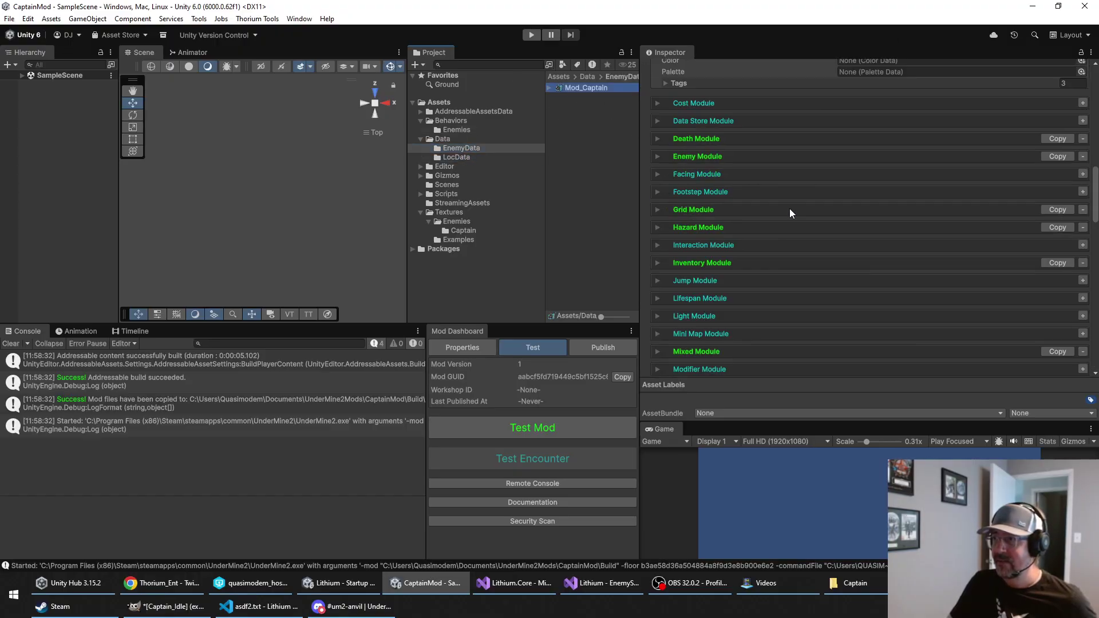
scroll(777, 246, "up", 3)
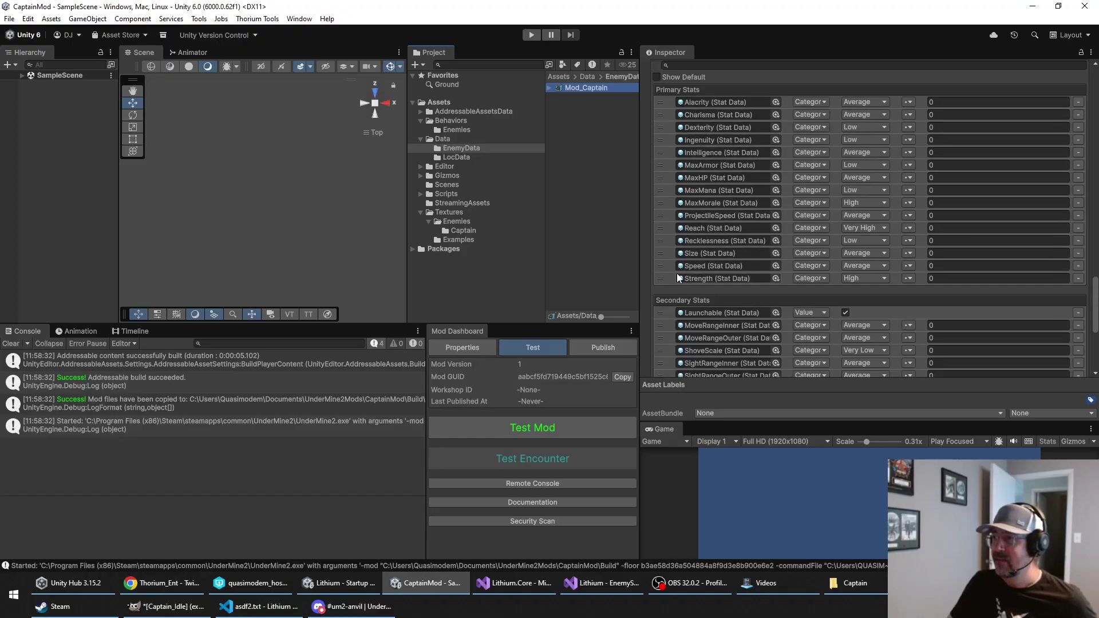
scroll(684, 281, "down", 1)
scroll(667, 252, "up", 3)
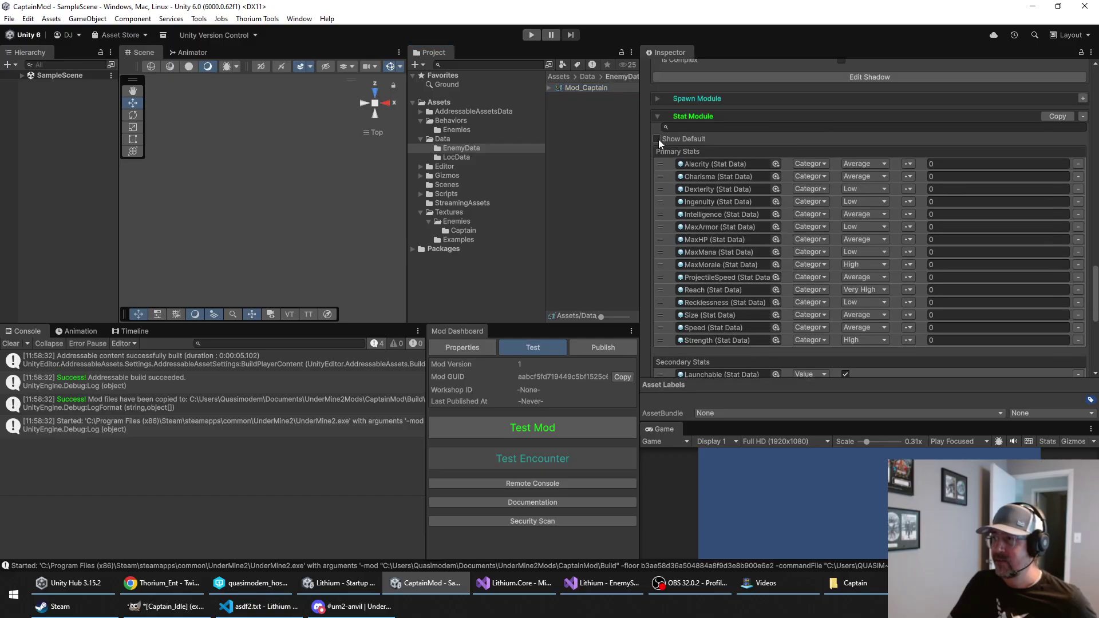
left_click(659, 140)
scroll(667, 221, "down", 1)
scroll(667, 221, "down", 10)
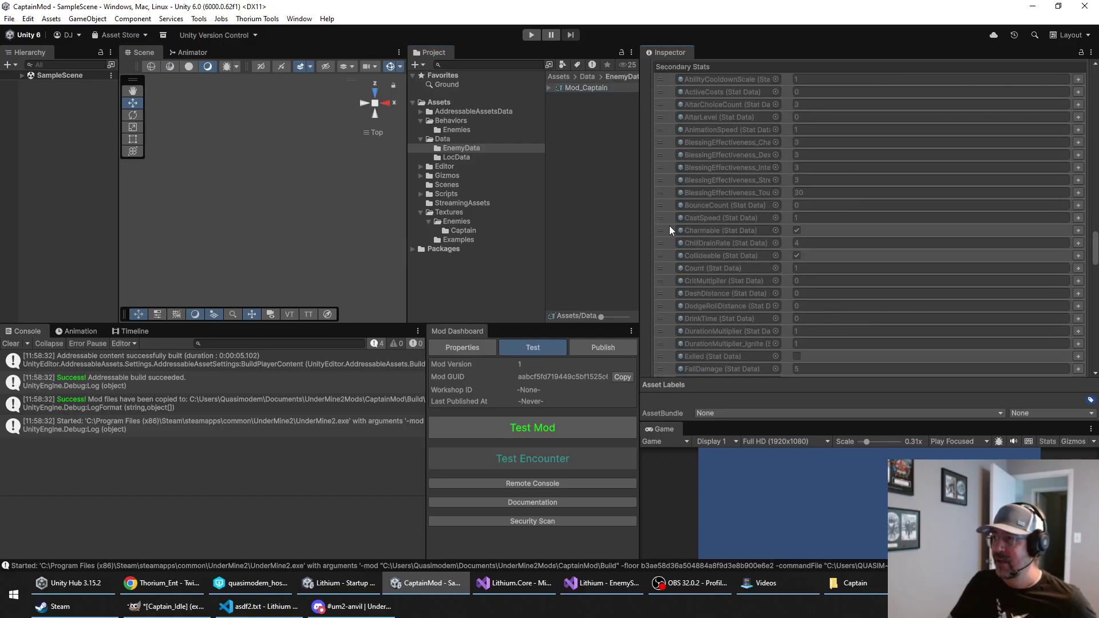
scroll(669, 227, "down", 10)
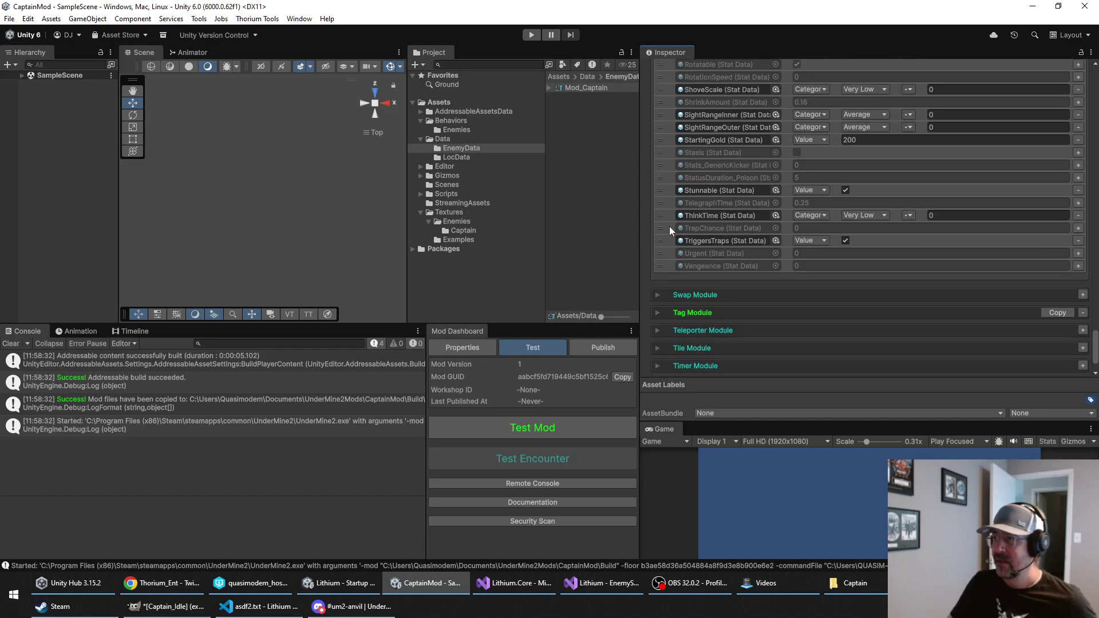
left_click(1077, 202)
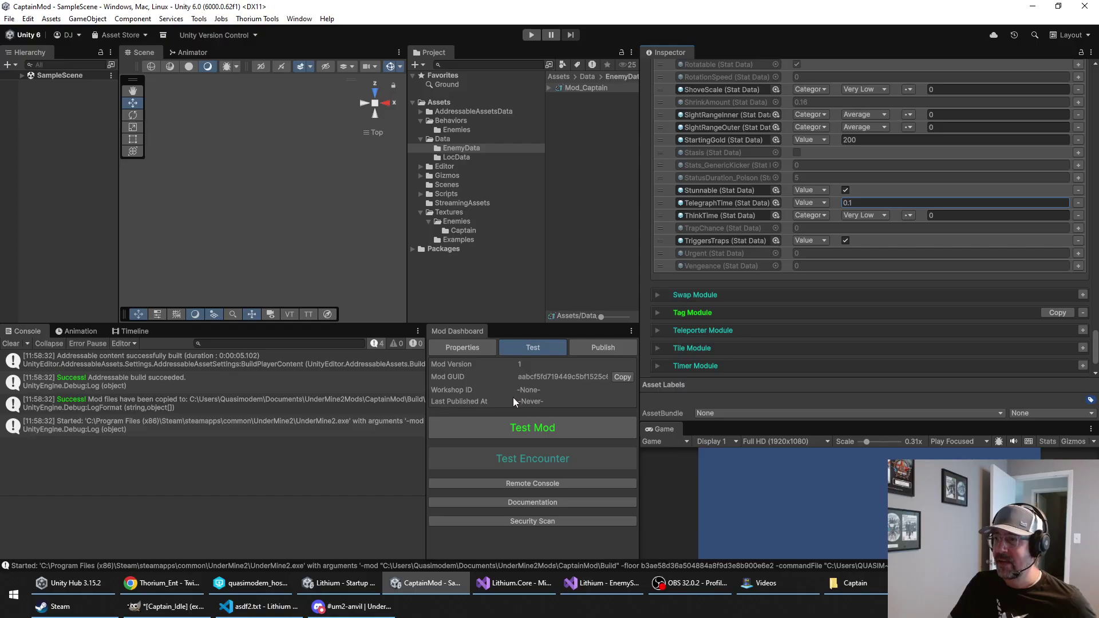
Step: Run Test Mod with the new telegraph time and spawn the Captain from the debug console's enemy list
left_click(524, 427)
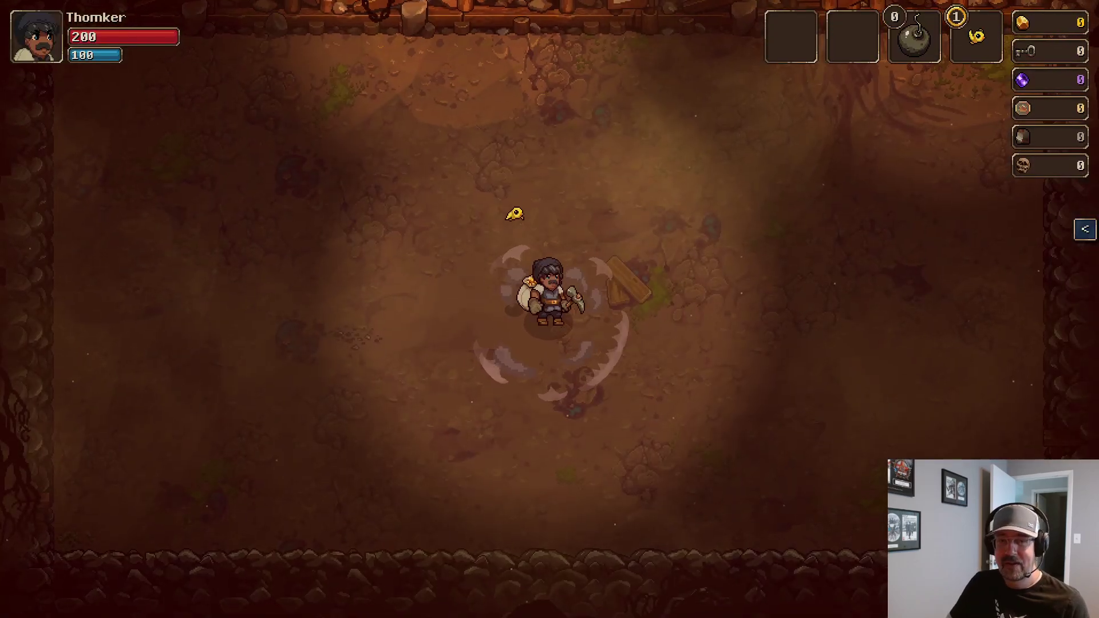
left_click(388, 273)
key("grave")
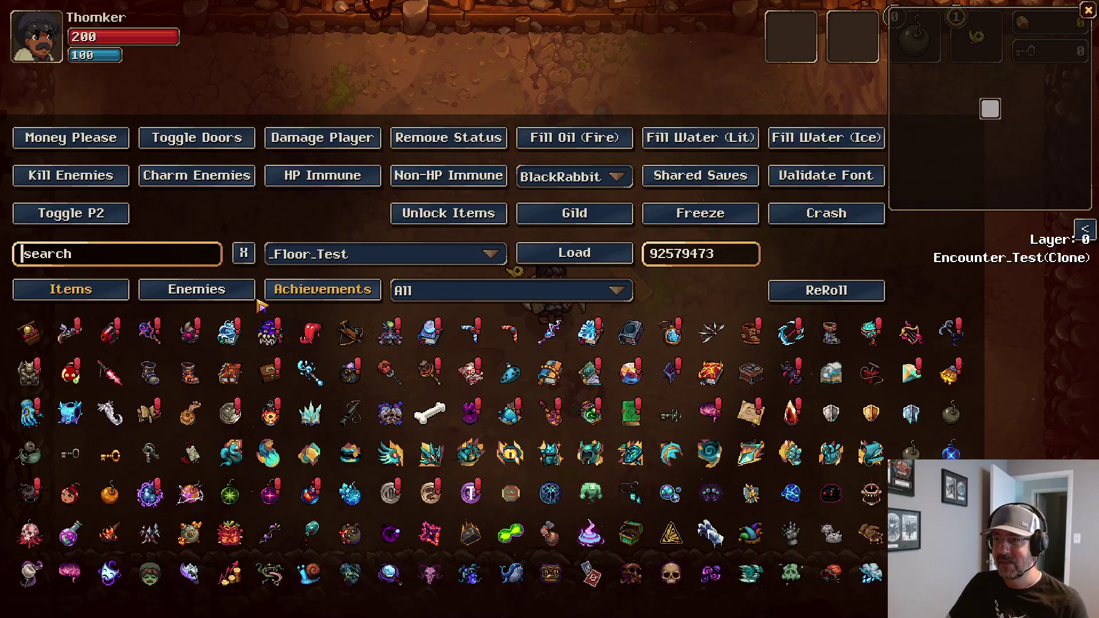
left_click(226, 293)
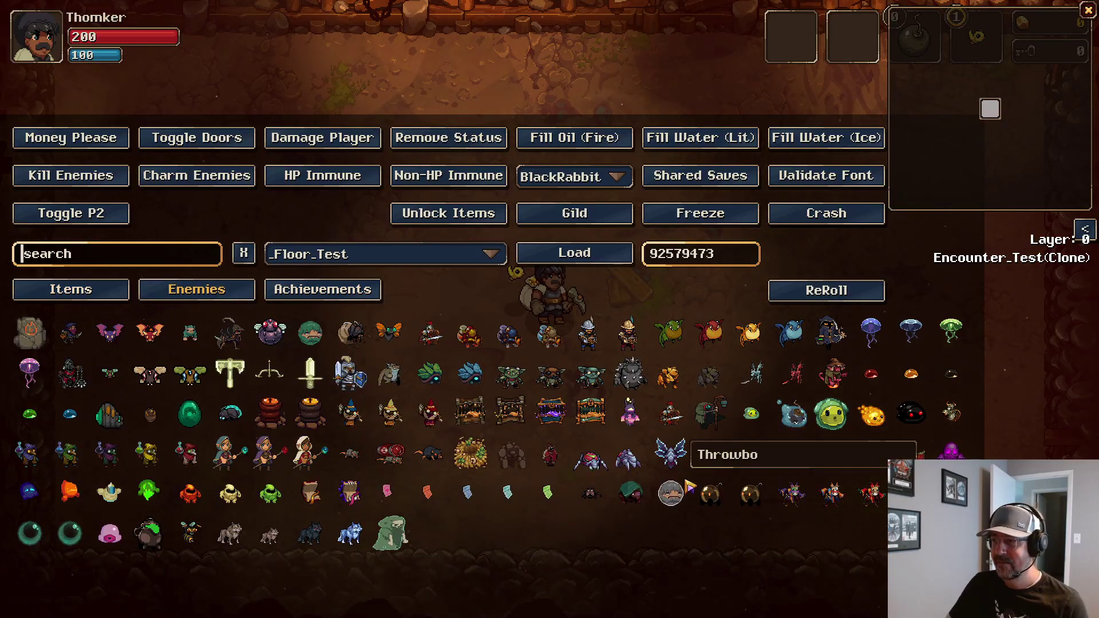
left_click(671, 414)
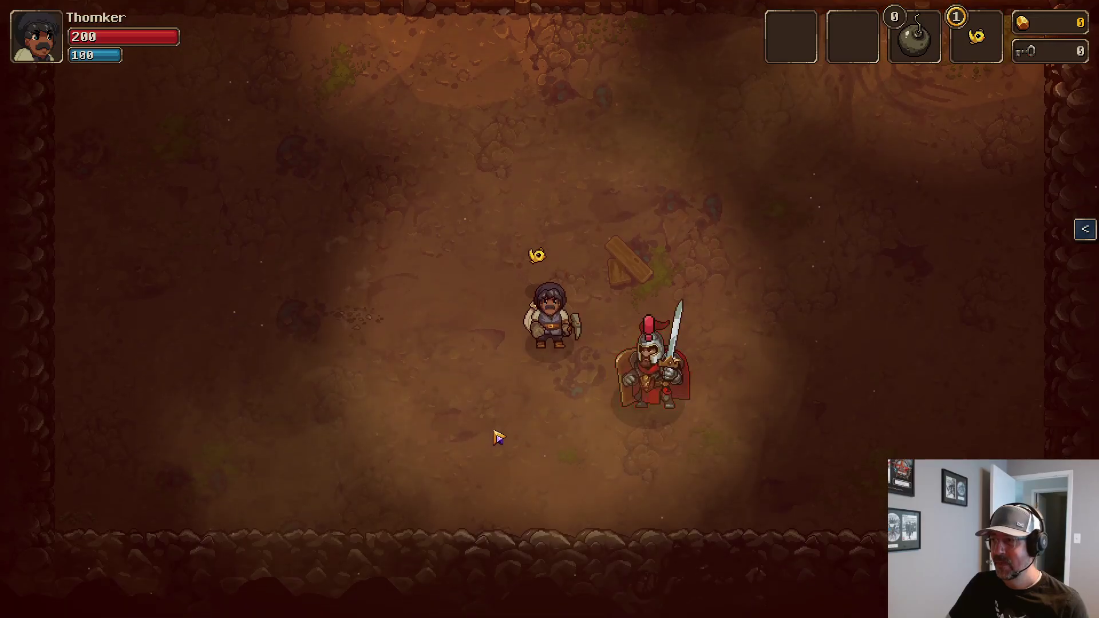
Step: Lead the Captain around the room, jumping over it and moving in and out of its range to test its attack timing
key("a")
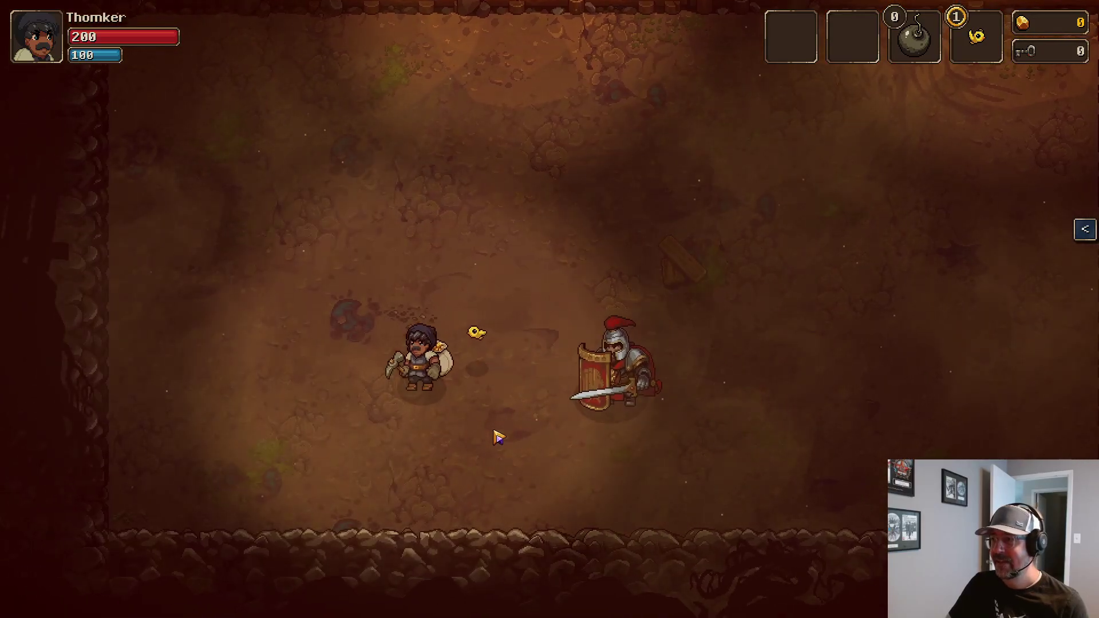
key("a")
key("d")
key("space")
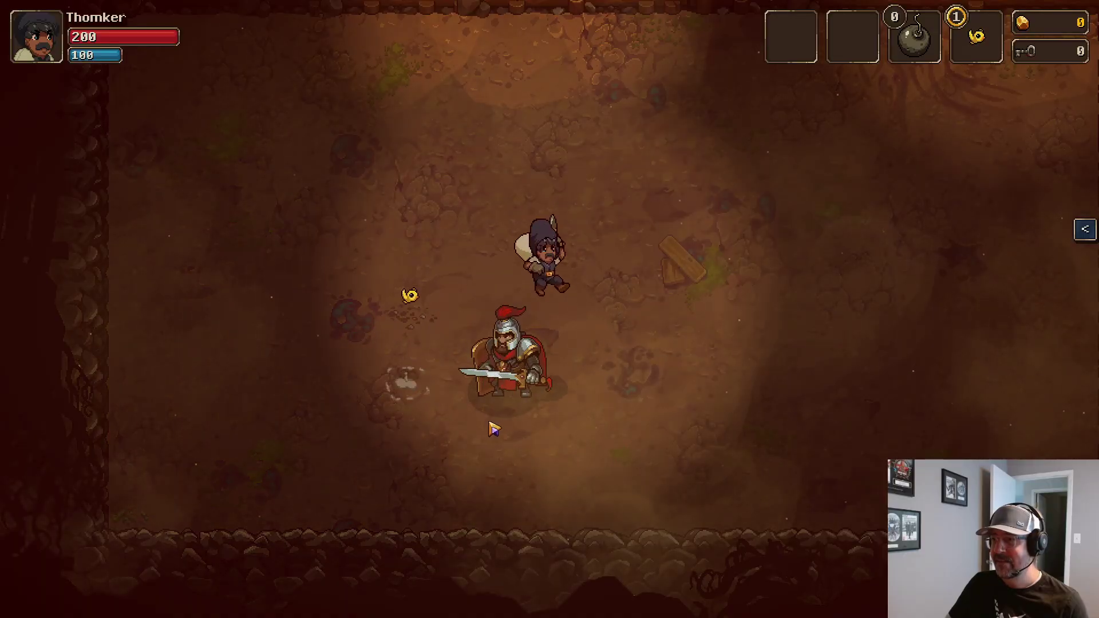
key("s")
key("d")
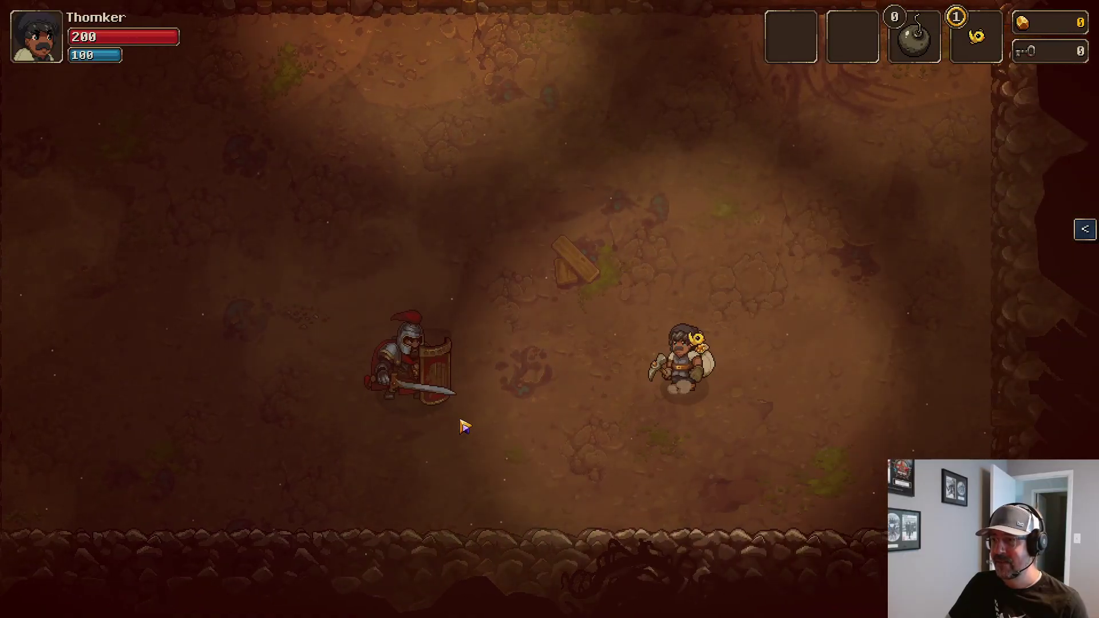
key("d")
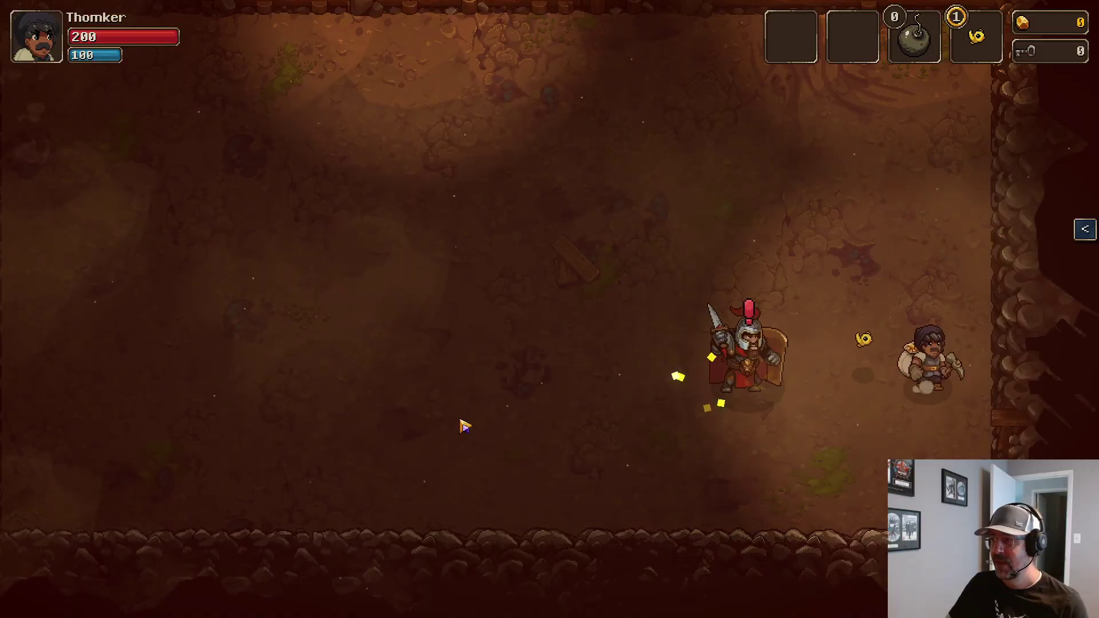
key("a")
key("d")
key("a")
key("w")
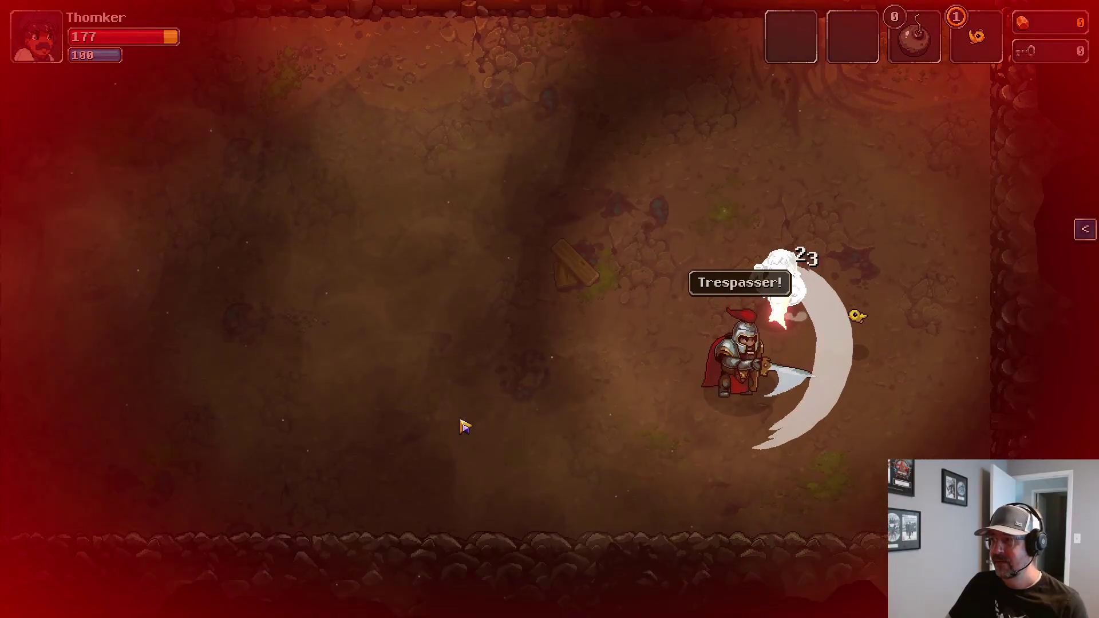
Step: Circle the Captain and strike back with melee and thrown attacks
key("a")
key("s")
left_click(465, 426)
key("a")
key("w")
key("s")
key("d")
right_click(537, 379)
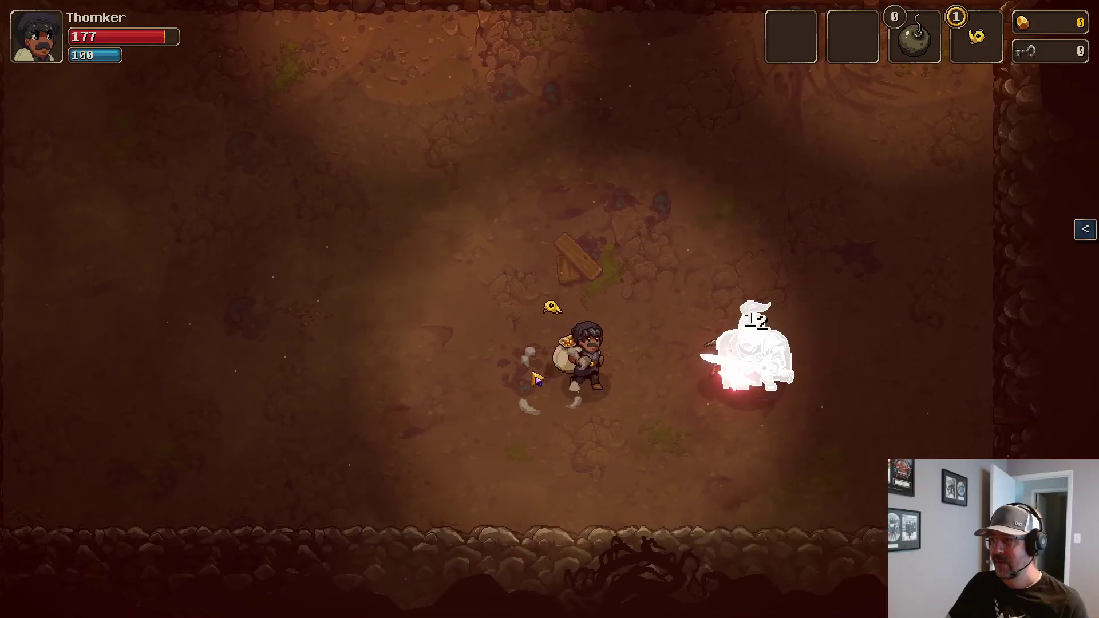
key("d")
left_click(542, 360)
key("a")
Step: Spawn another Captain from the debug console's enemy list and run up to it
key("F1")
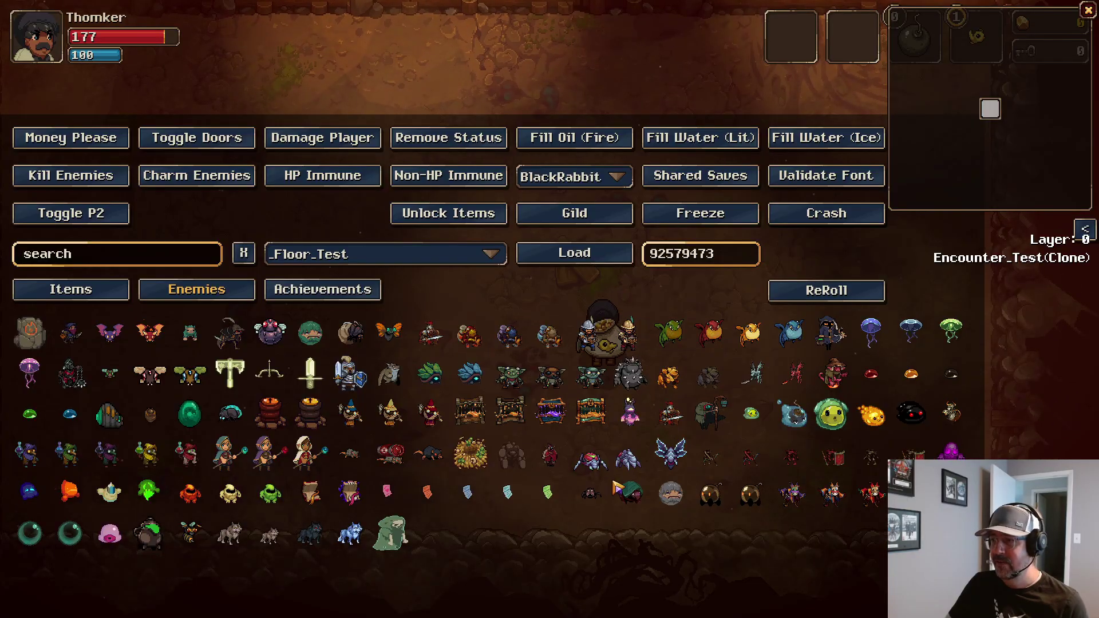
left_click(678, 378)
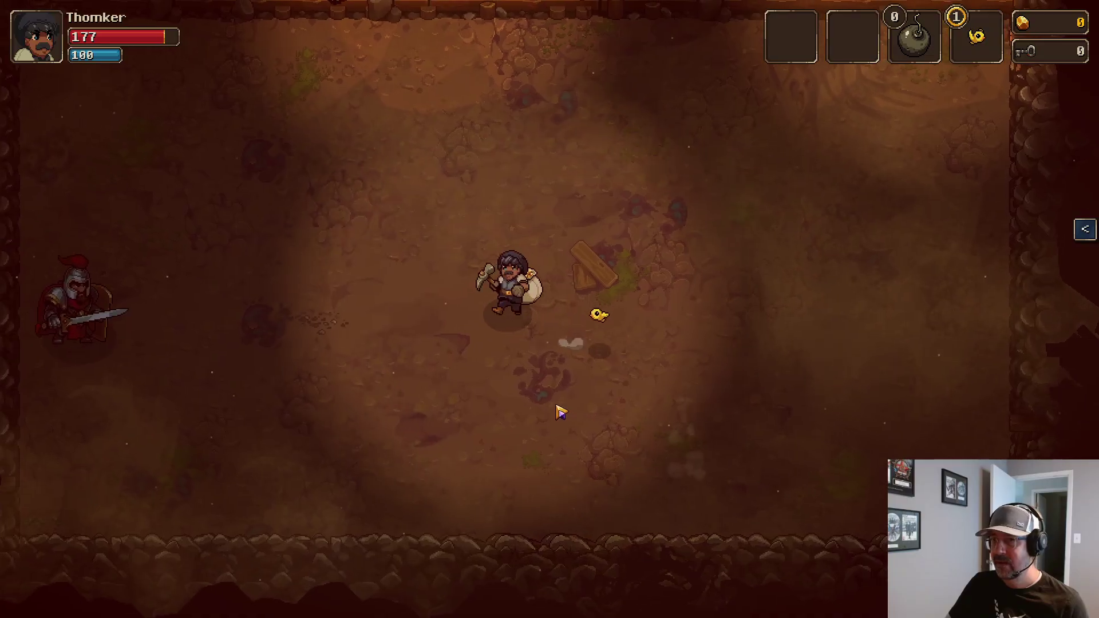
key("a")
left_click(559, 412)
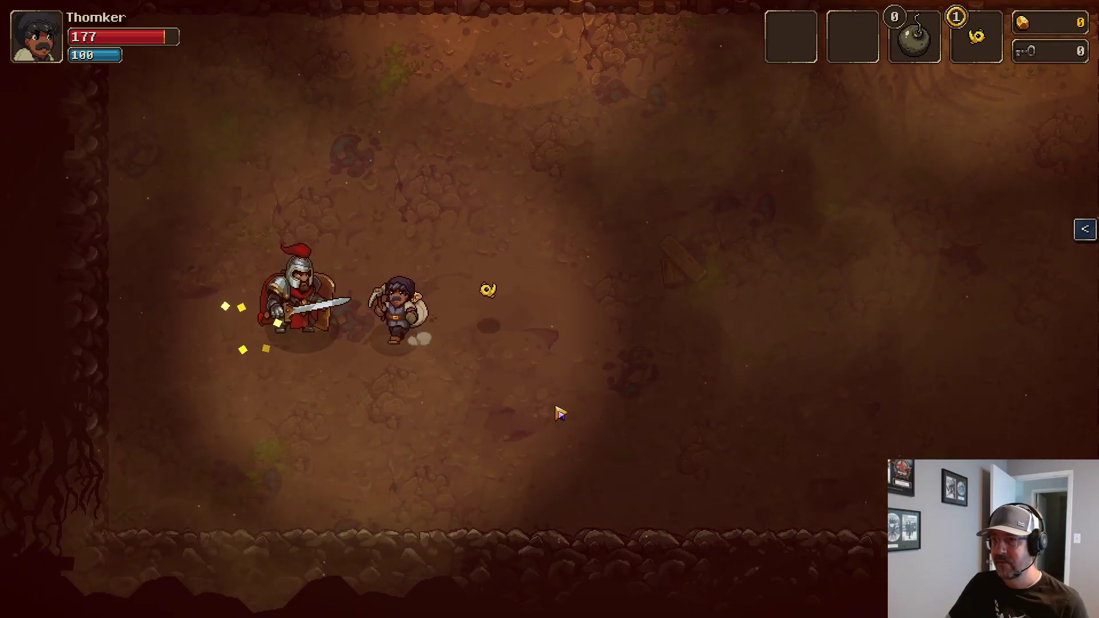
Step: Pass by the Captain and lead it across the room, dodging and jumping to test its chase and attack
key("a")
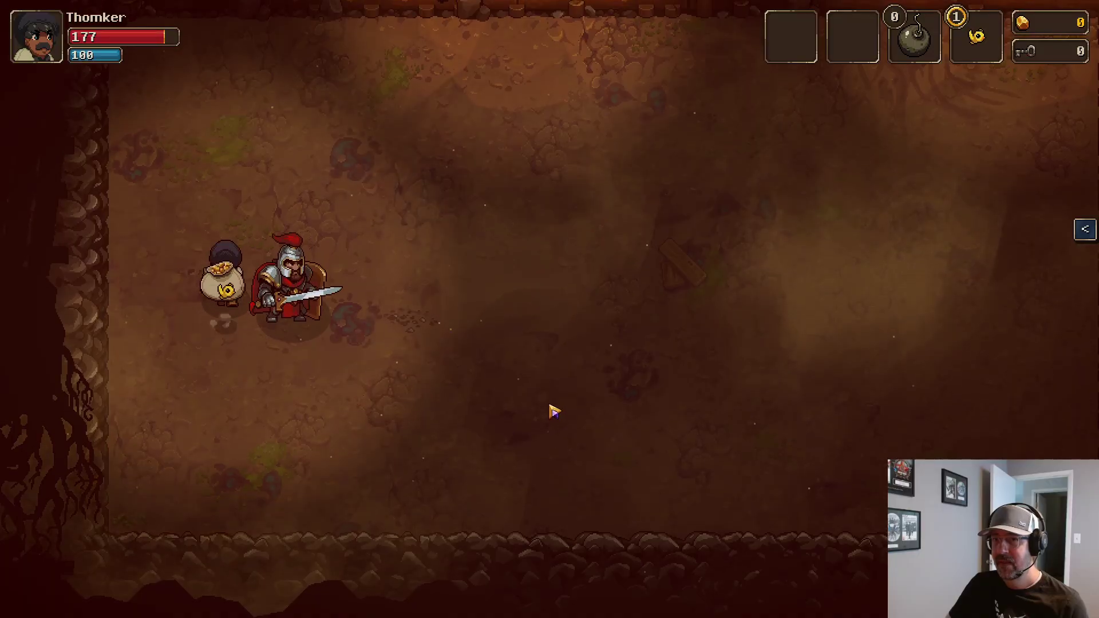
key("w")
key("d")
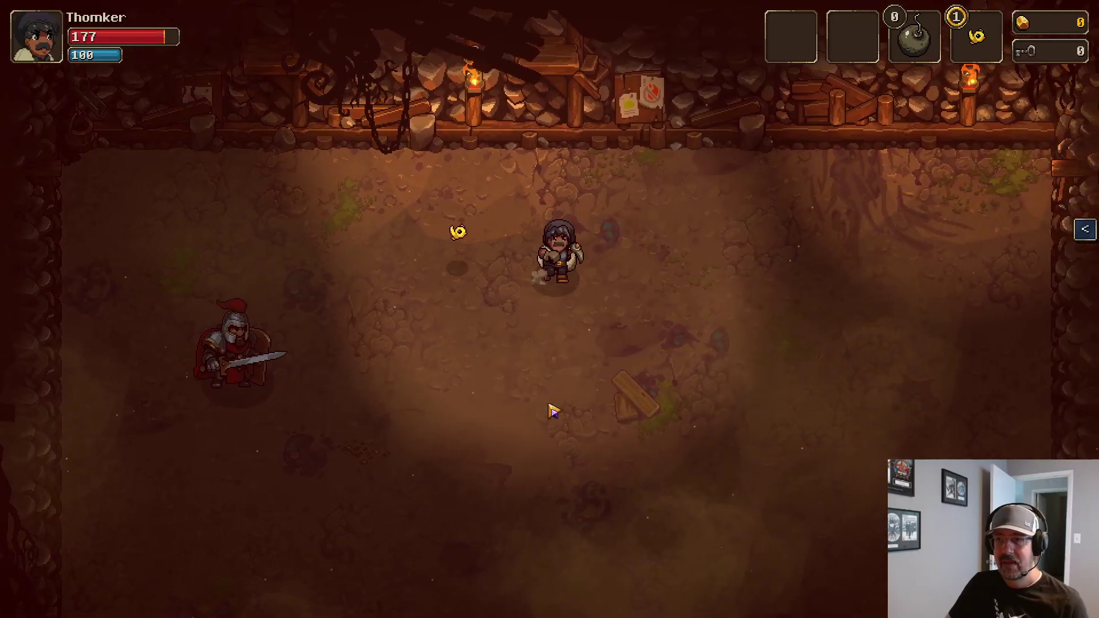
key("d")
key("s")
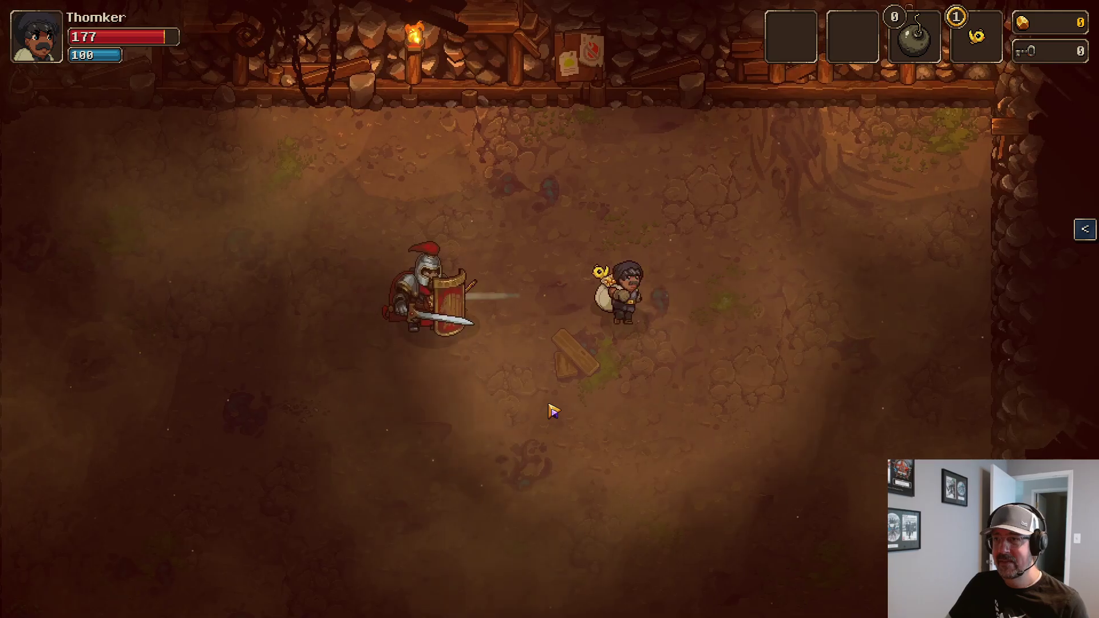
key("d")
key("a")
key("space")
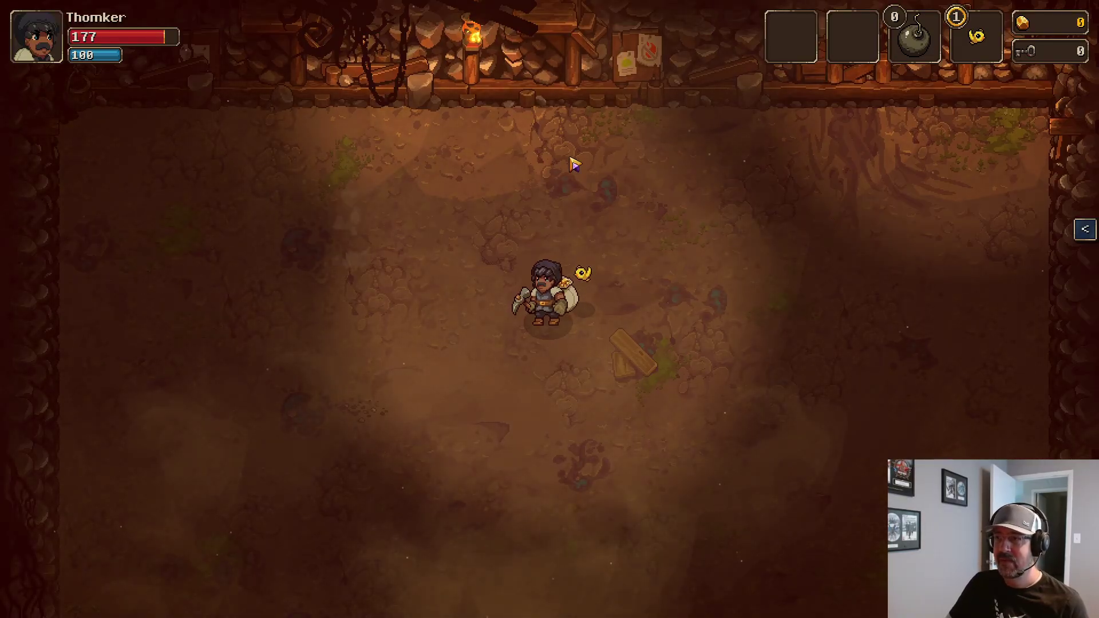
left_click(550, 211)
key("grave")
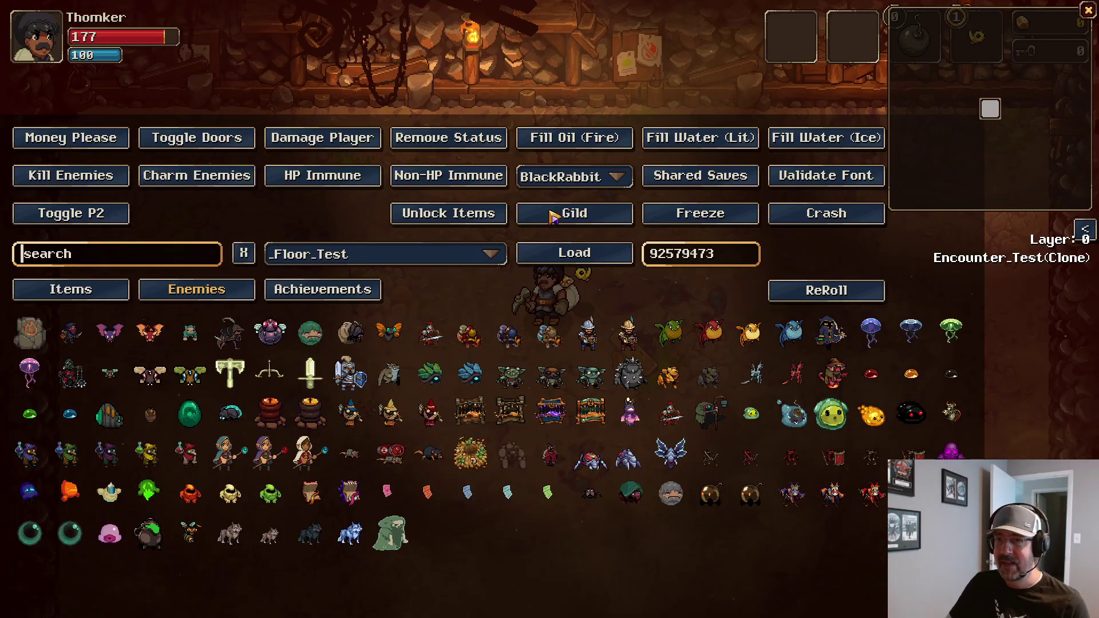
key("grave")
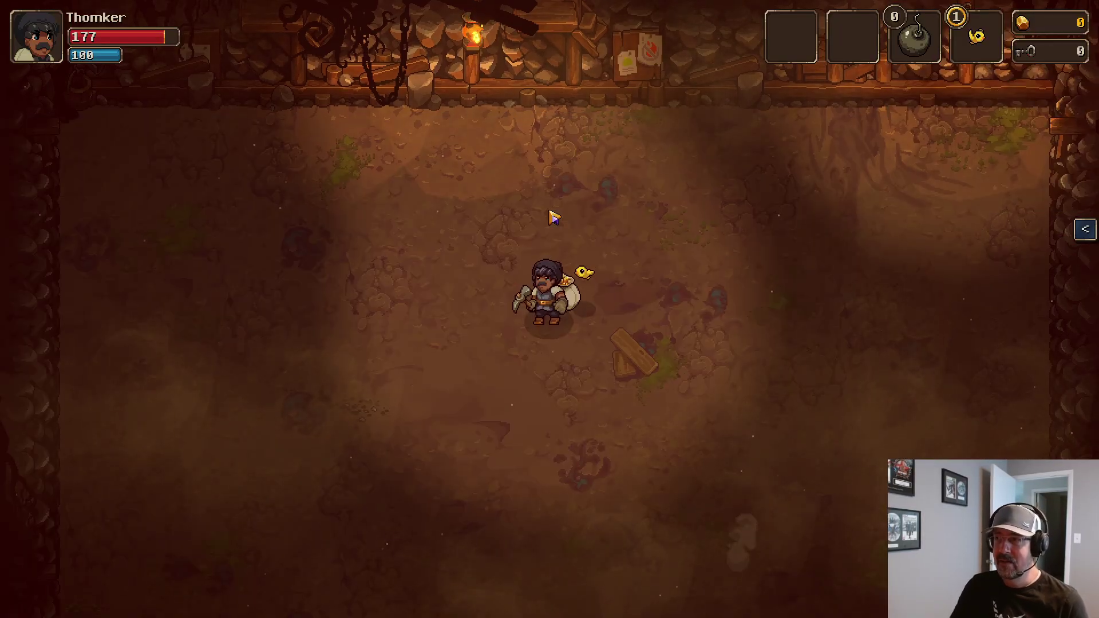
key("grave")
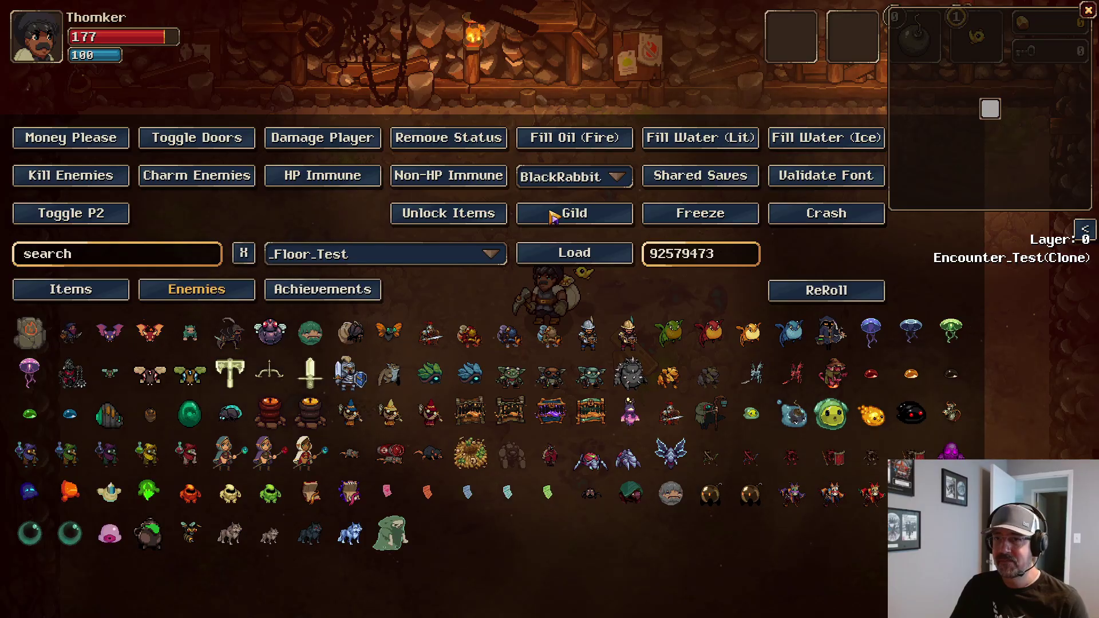
key("grave")
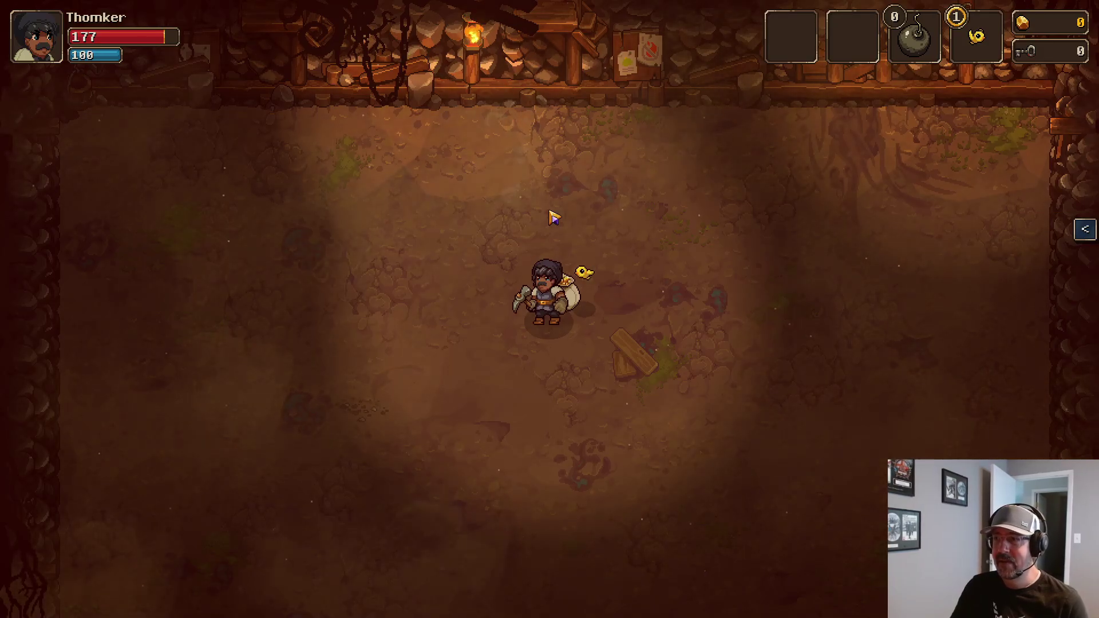
Step: Search the debug console's items for "jour", spawn the green journal and pick it up
key("grave")
type("jour")
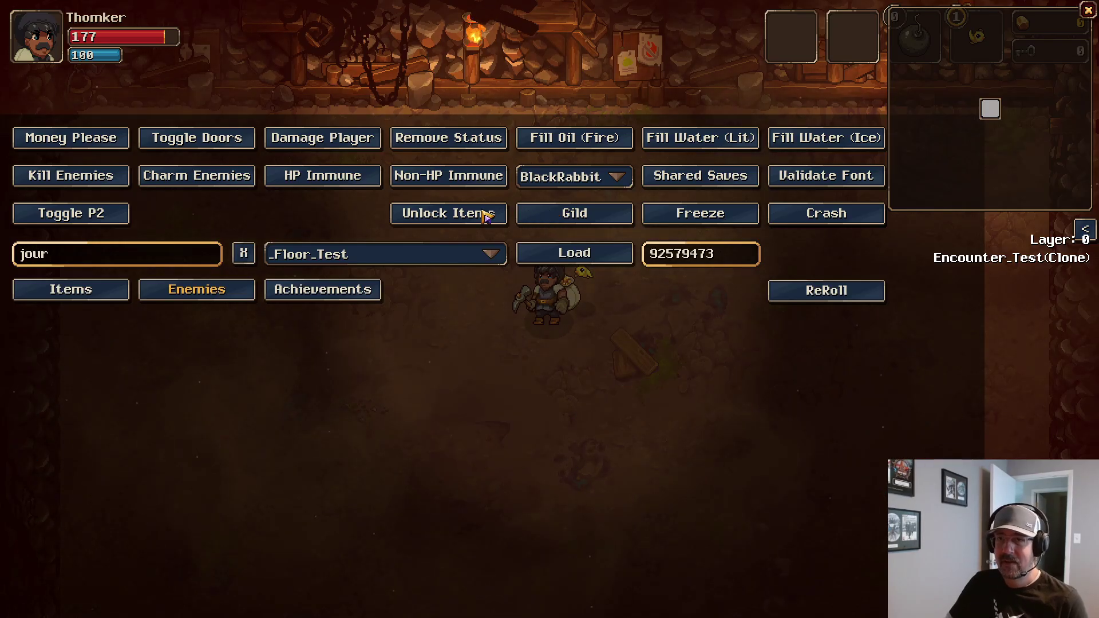
left_click(108, 292)
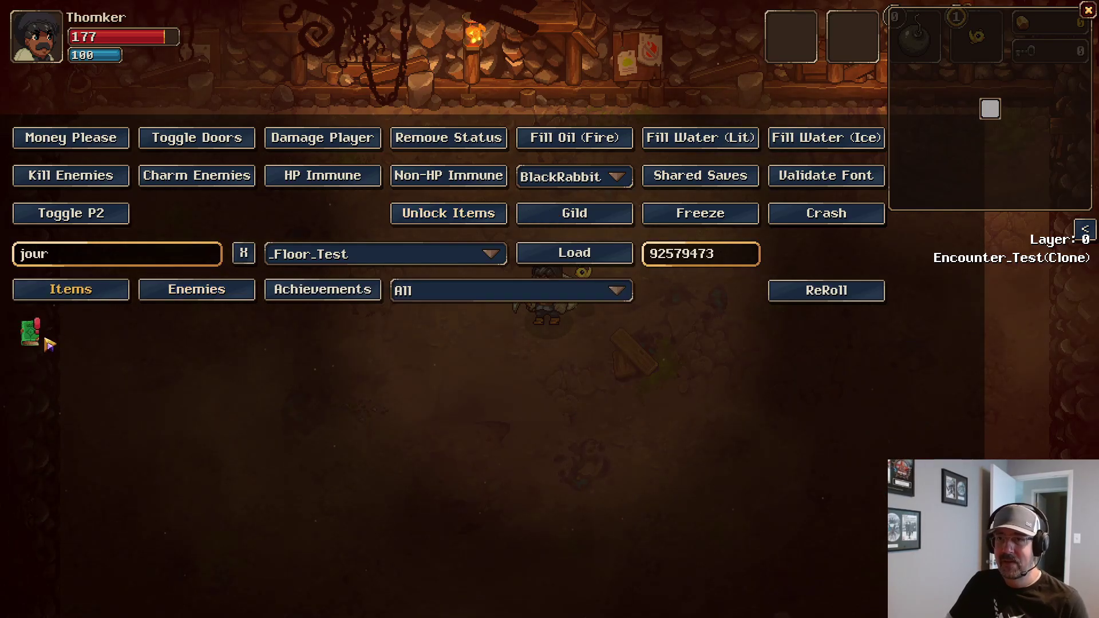
left_click(32, 336)
key("d")
key("w")
key("e")
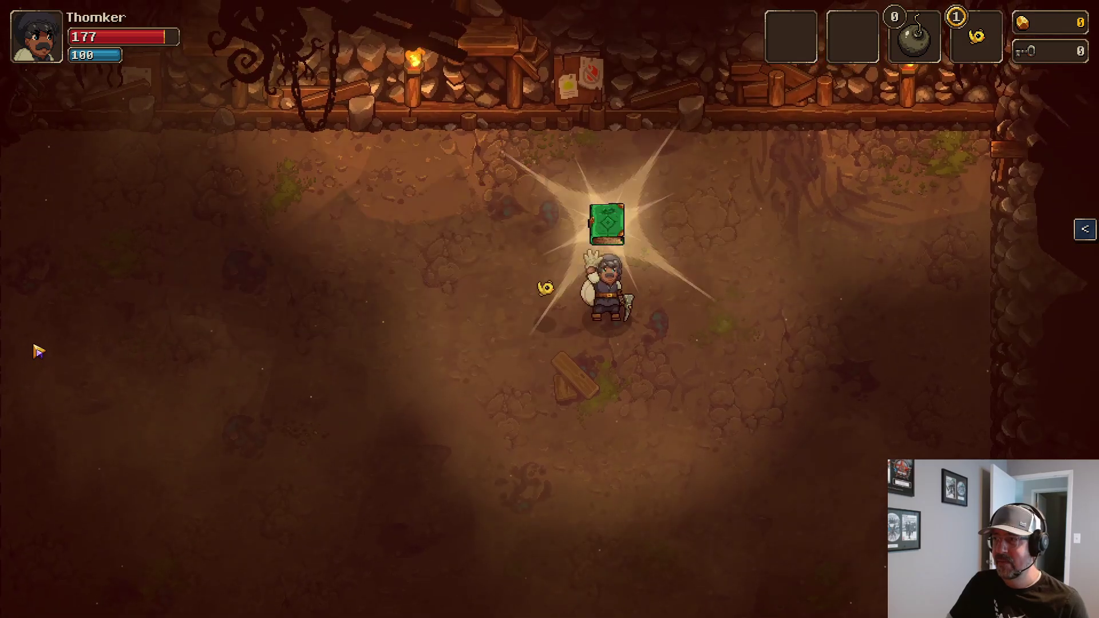
Step: Walk back through the room and view the character page in the journal, then close it
key("a")
key("s")
key("d")
key("Tab")
key("Tab")
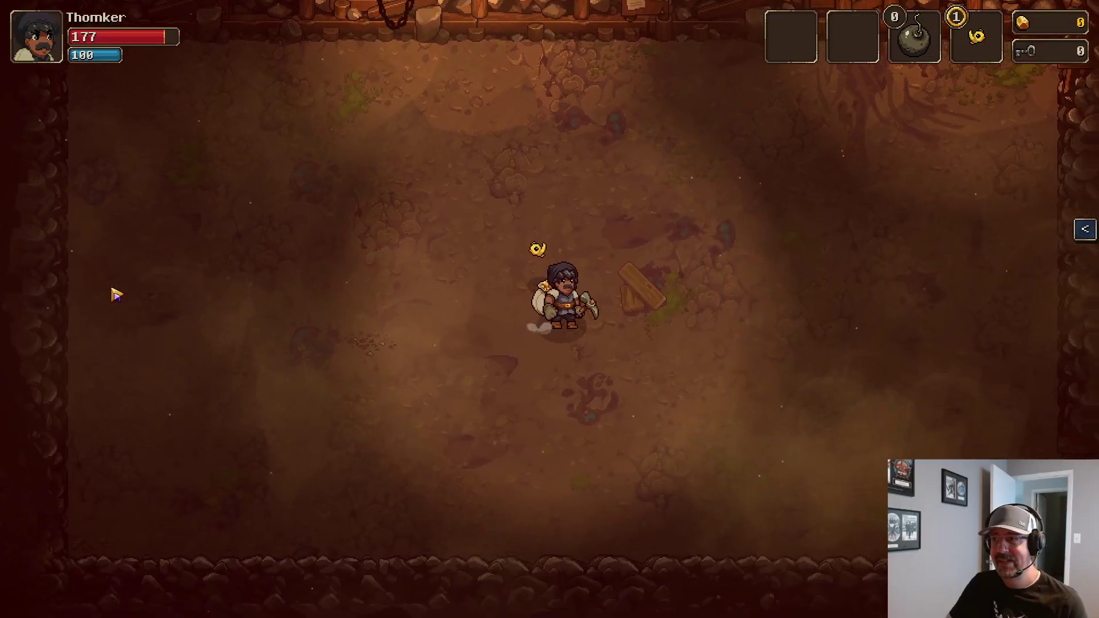
key("Tab")
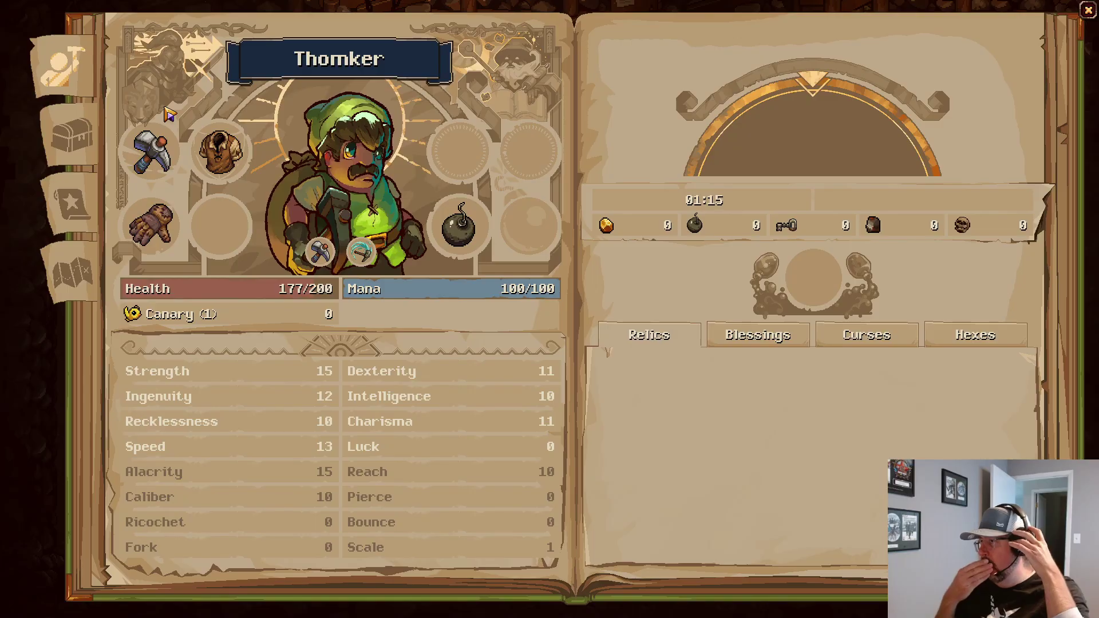
key("Tab")
Step: Search the debug console's items for "glass", spawn the matching item and collect it
key("grave")
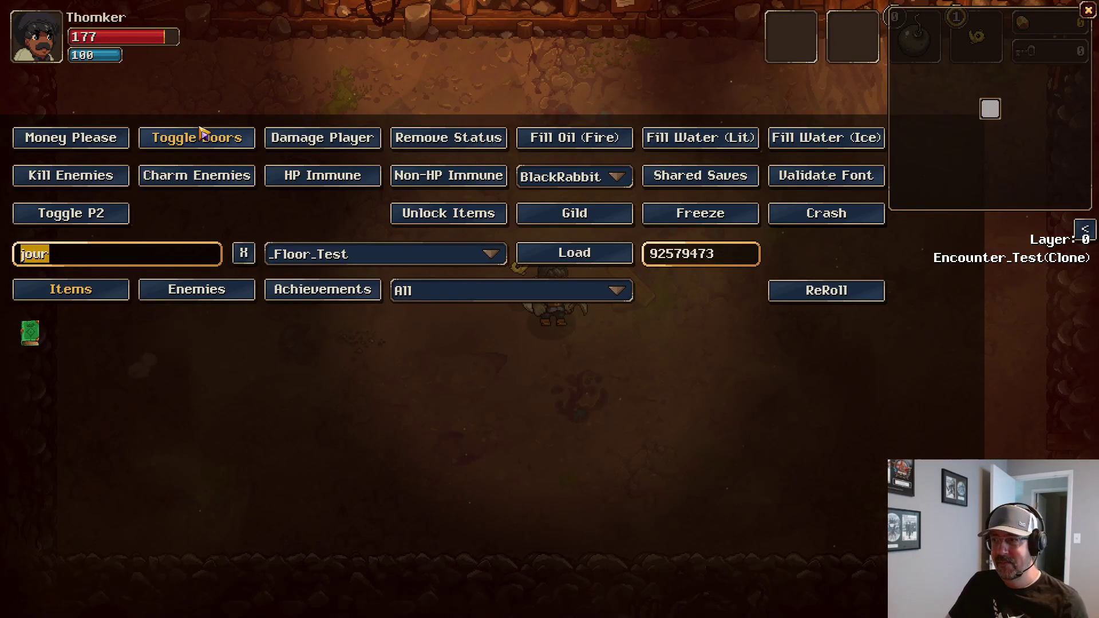
type("glass")
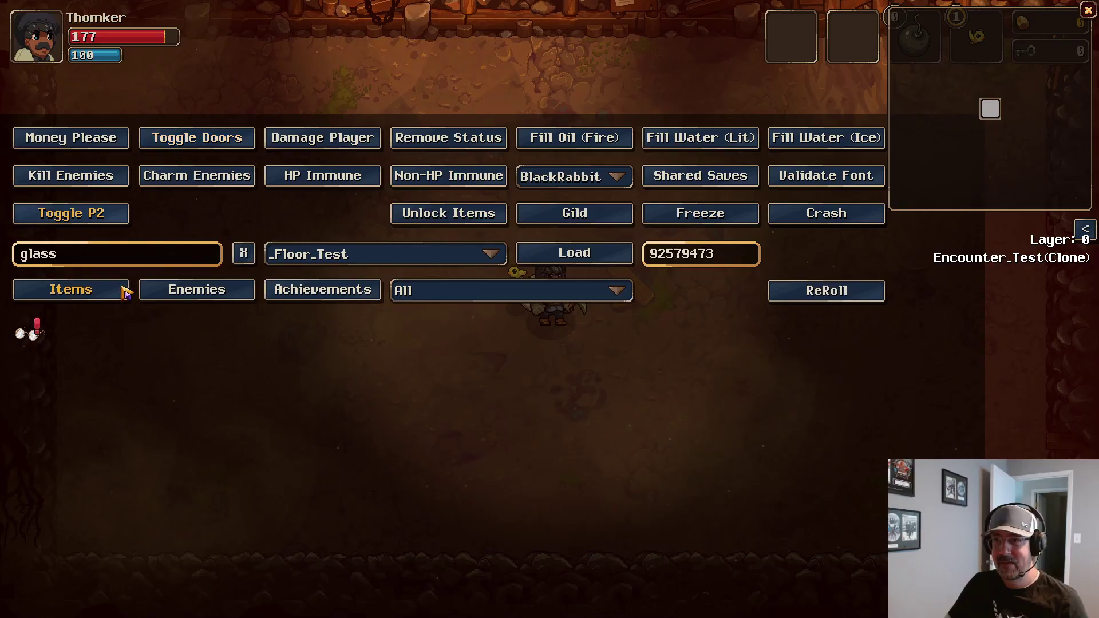
left_click(36, 340)
key("grave")
key("d")
key("e")
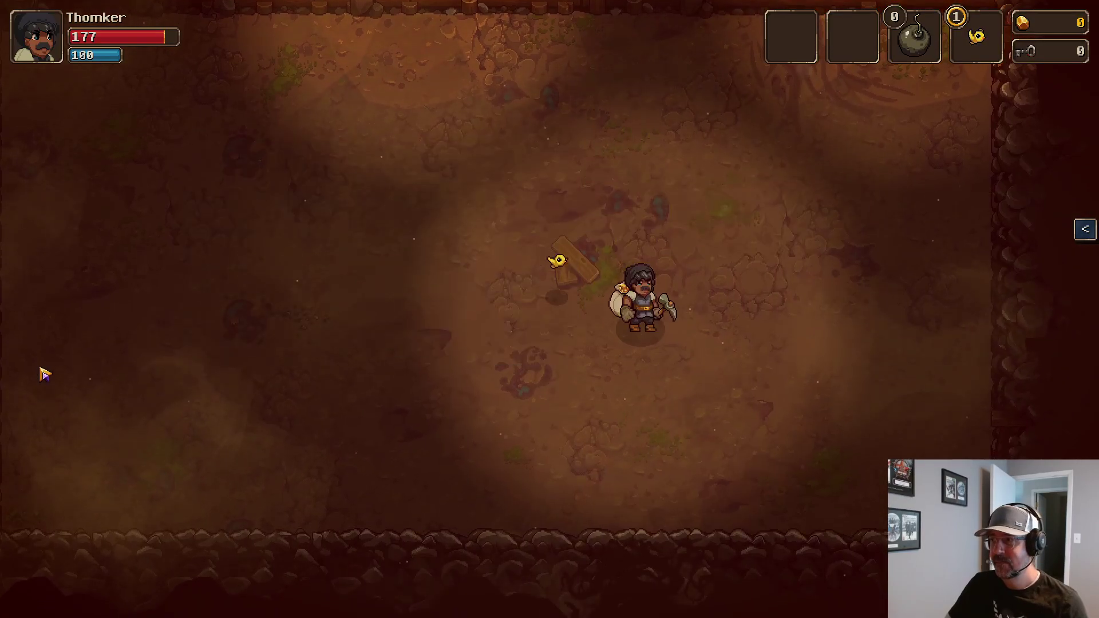
Step: Clear the debug console's search, switch back to the enemies and spawn a Captain
key("grave")
left_click(243, 254)
left_click(196, 289)
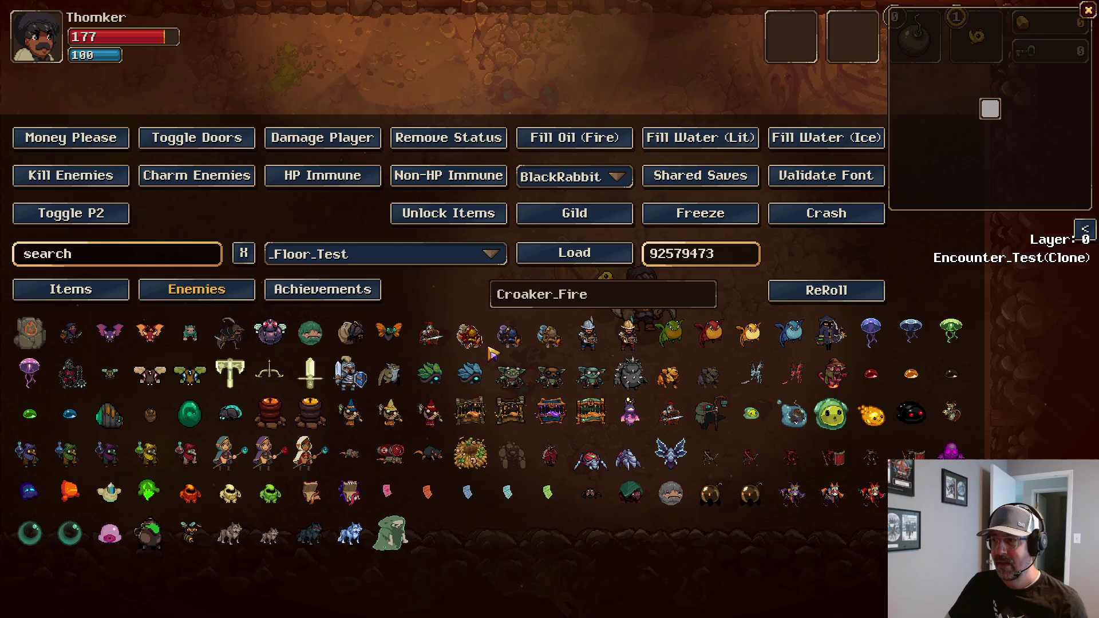
left_click(671, 413)
key("grave")
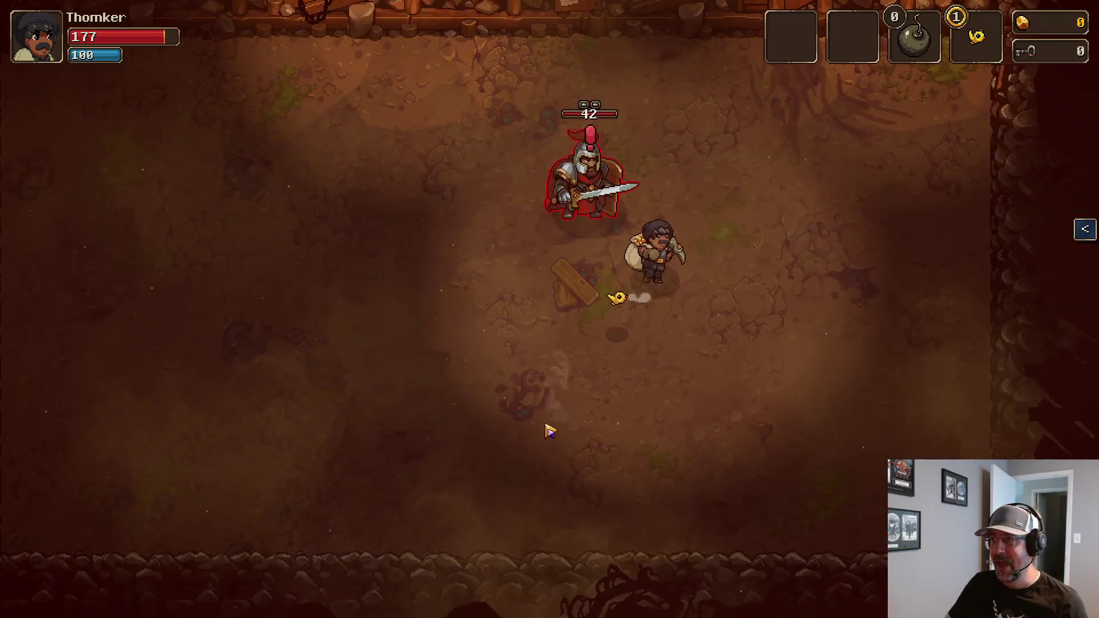
Step: Lead the new Captain across the room and jump past it to test how it chases and attacks
key("d")
key("w")
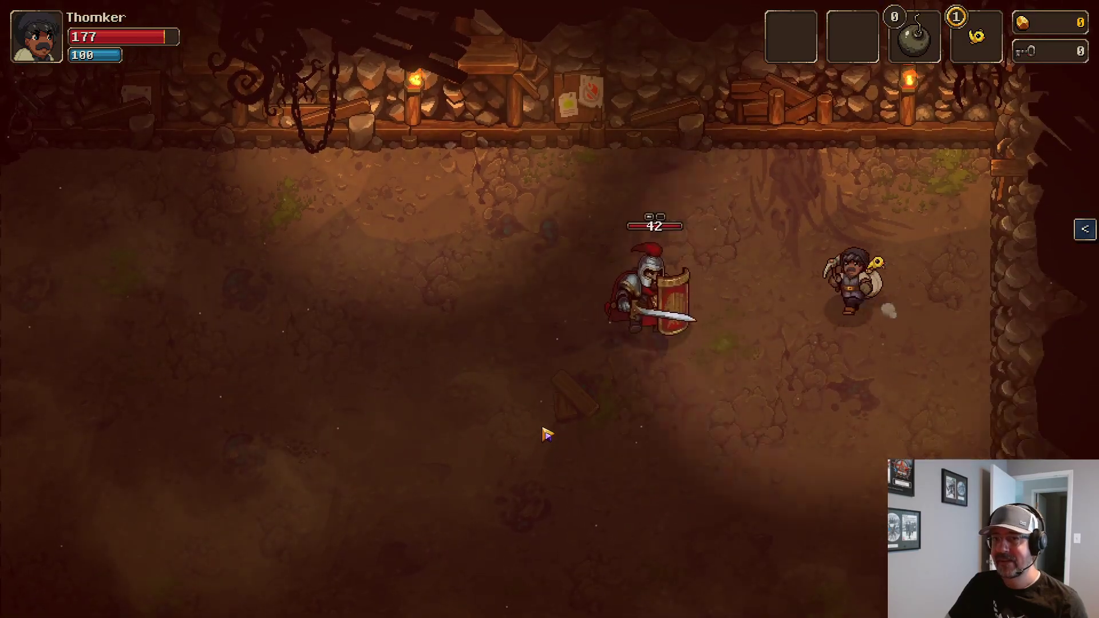
key("a")
key("space")
key("a")
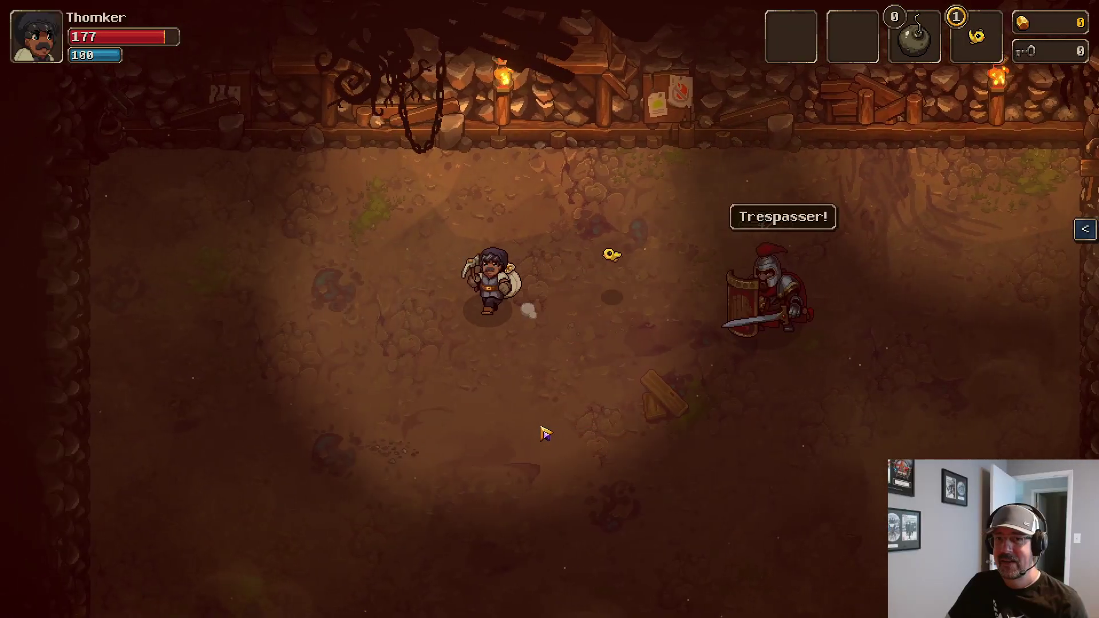
key("d")
left_click(546, 433)
key("a")
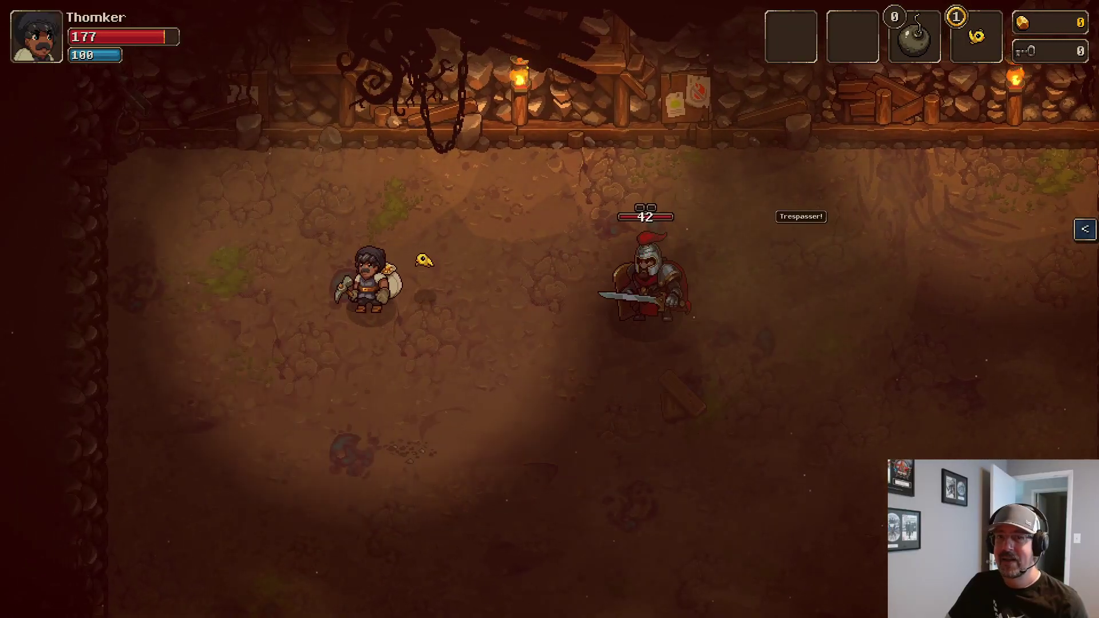
Step: Step in and out of the Captain's range, hitting it with melee and thrown attacks
key("d")
left_click(613, 336)
key("a")
key("d")
right_click(607, 342)
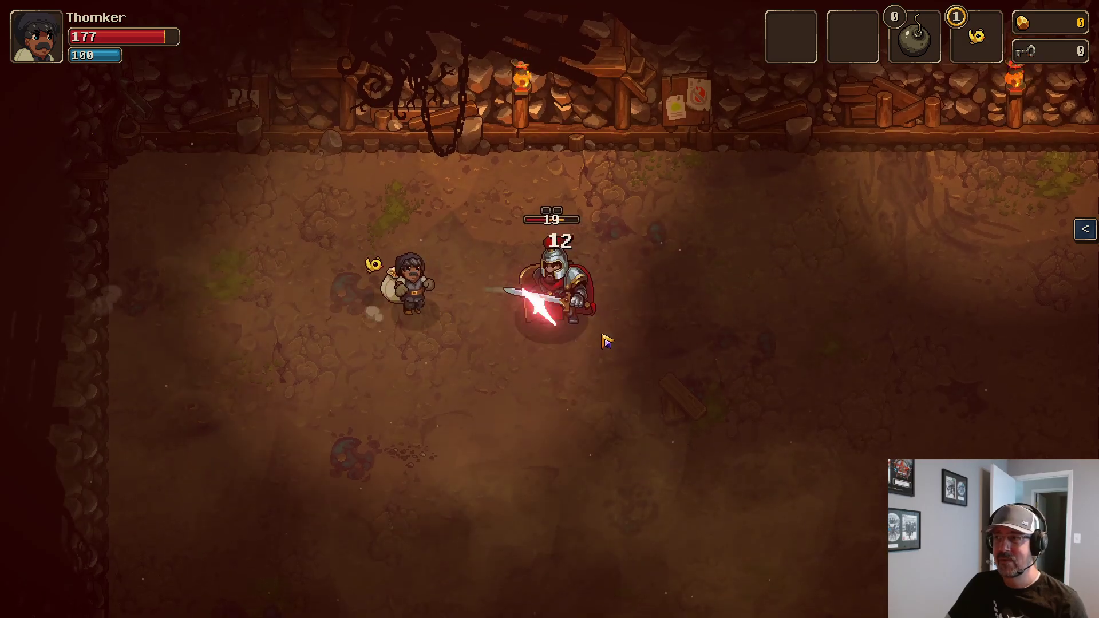
key("d")
key("a")
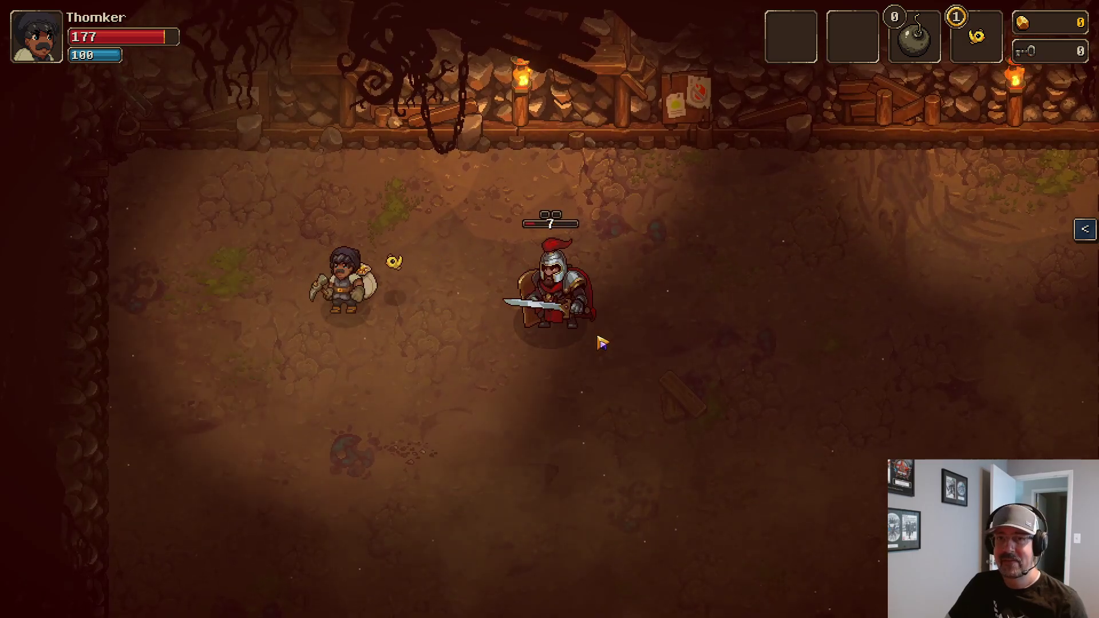
Step: Jump over the Captain to get behind it and finish it off
key("d")
key("space")
key("a")
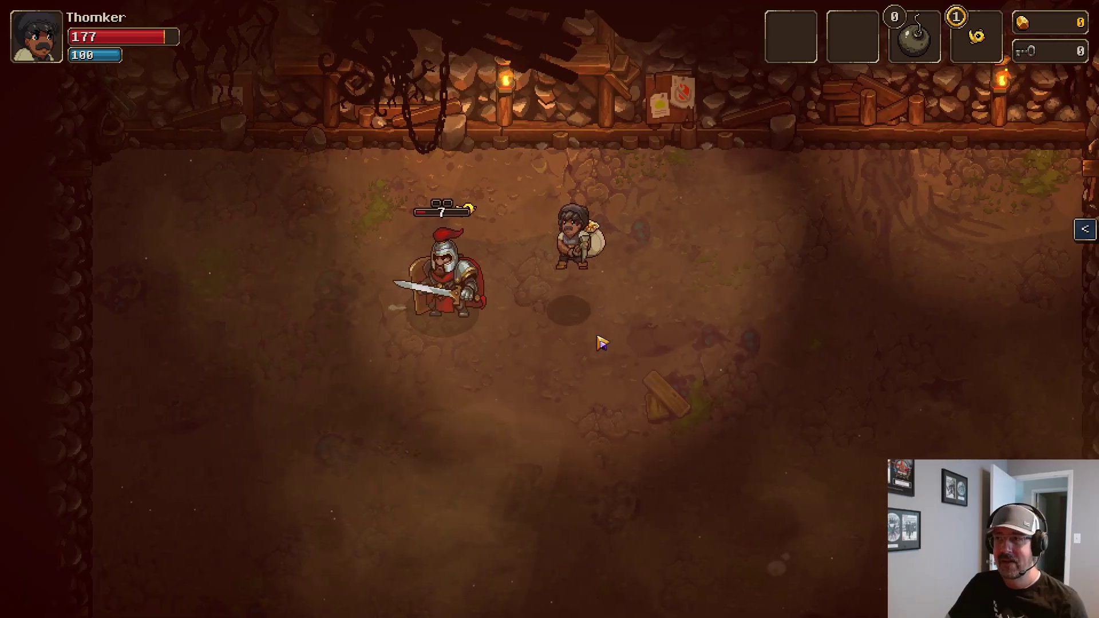
left_click(602, 342)
key("d")
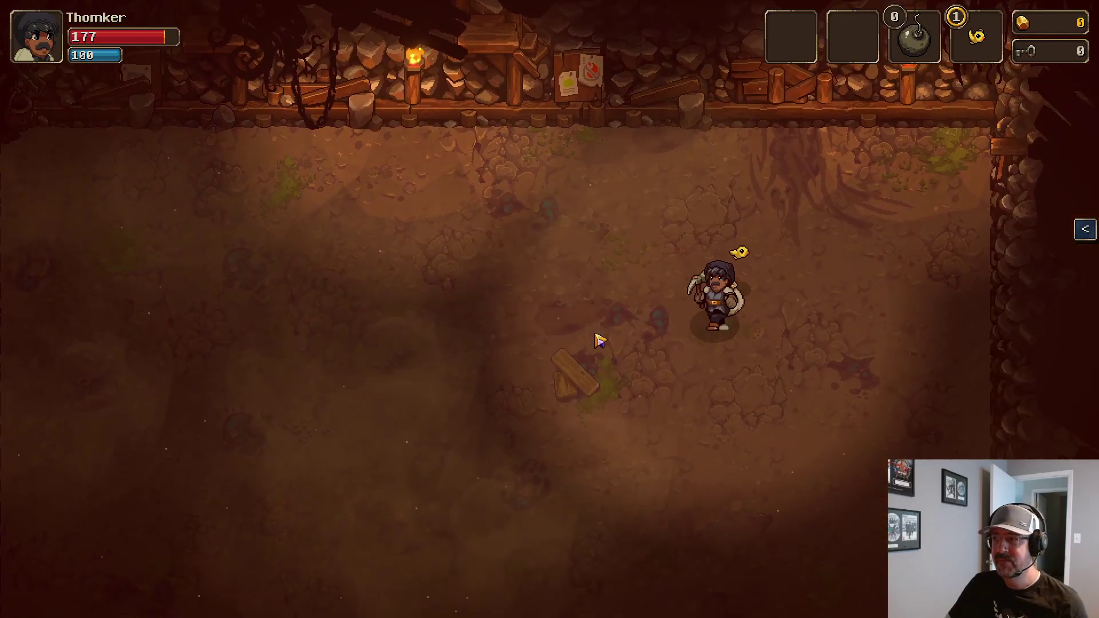
Step: Open the journal and check the character's equipment and stats and the second section, then close it
key("w")
key("a")
key("s")
key("Tab")
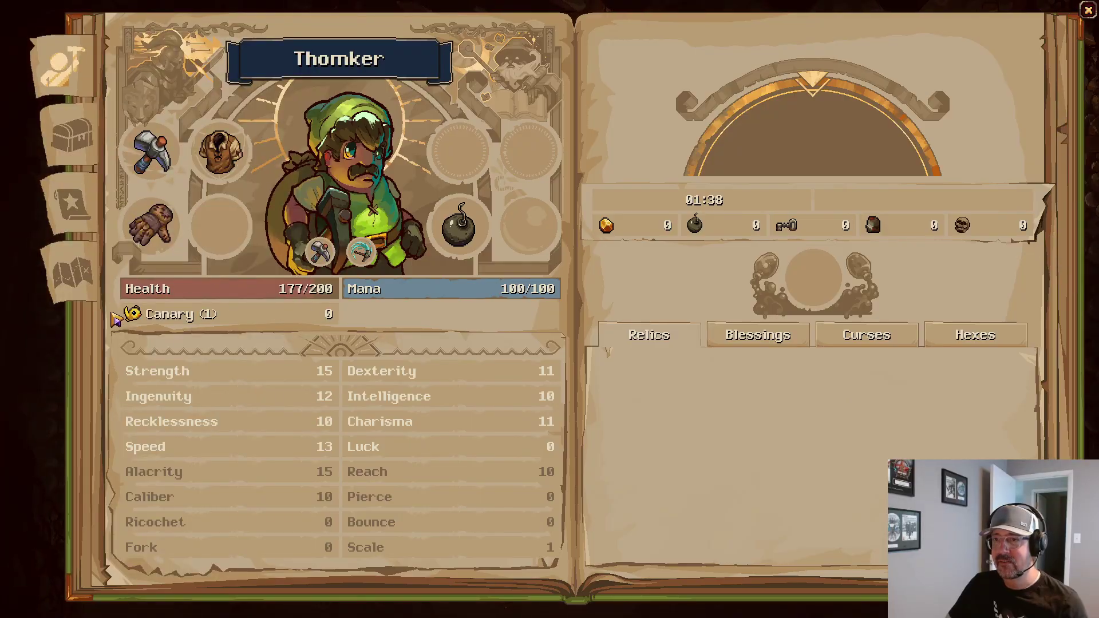
key("Tab")
key("Tab")
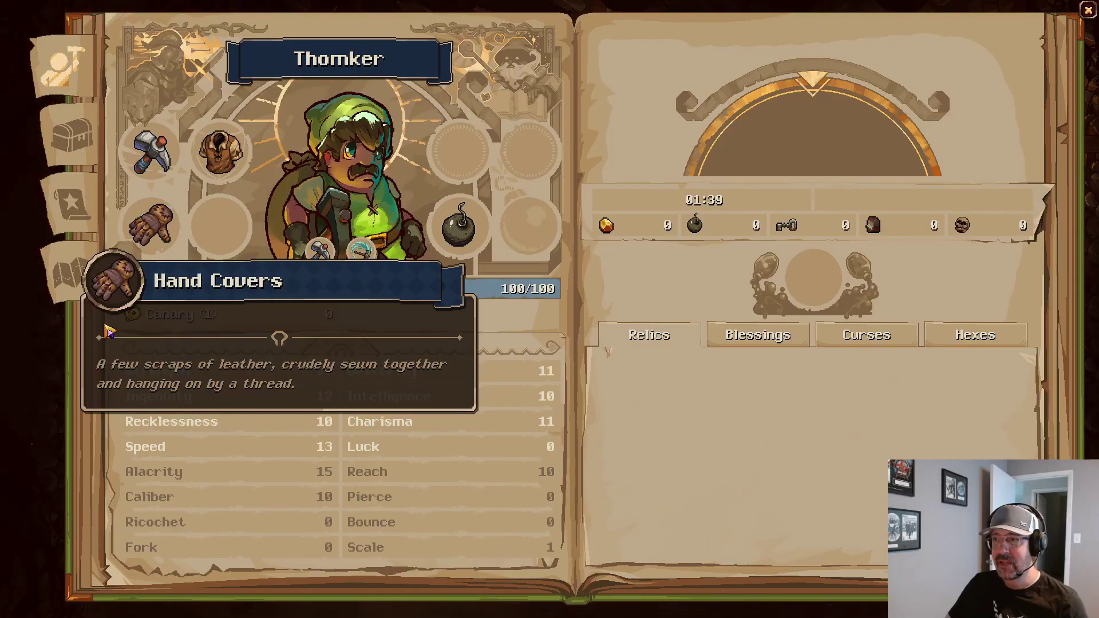
left_click(70, 137)
left_click(65, 83)
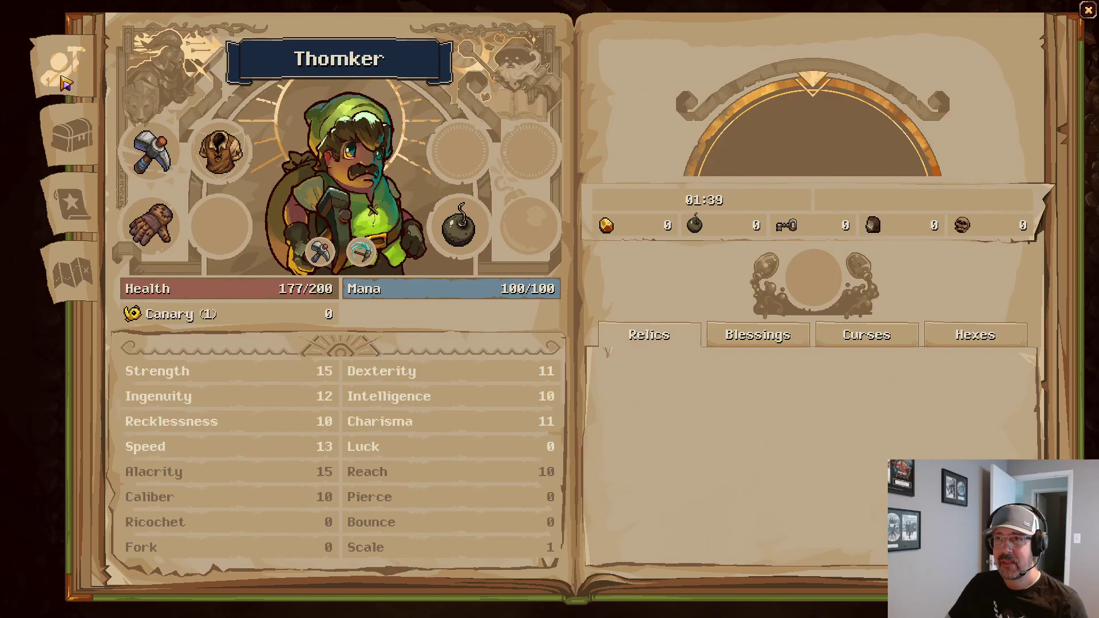
key("Tab")
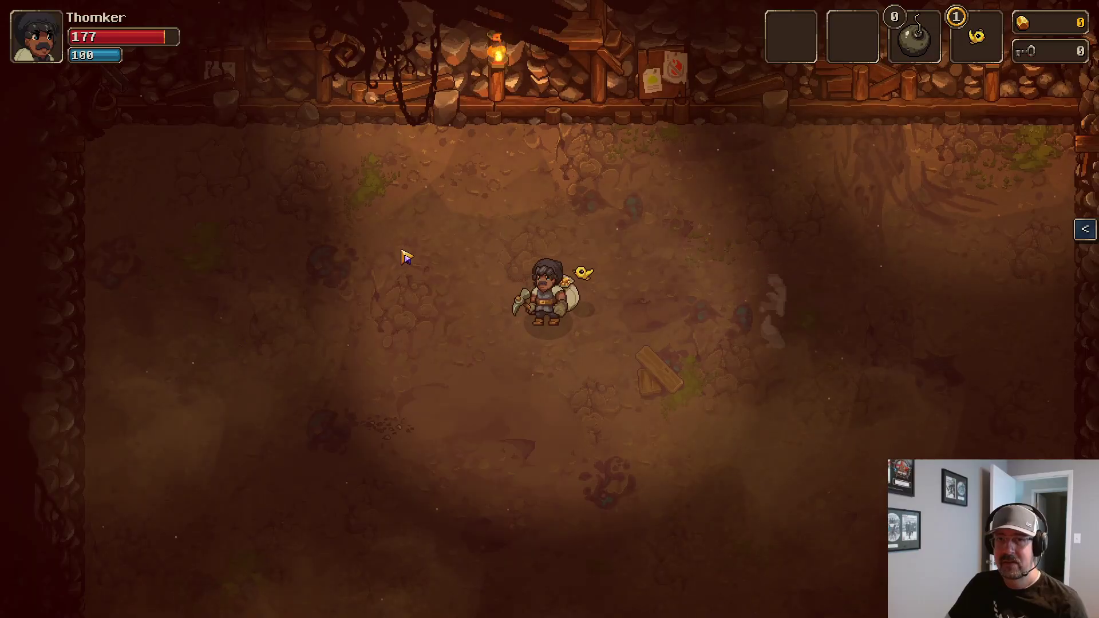
key("a")
key("k")
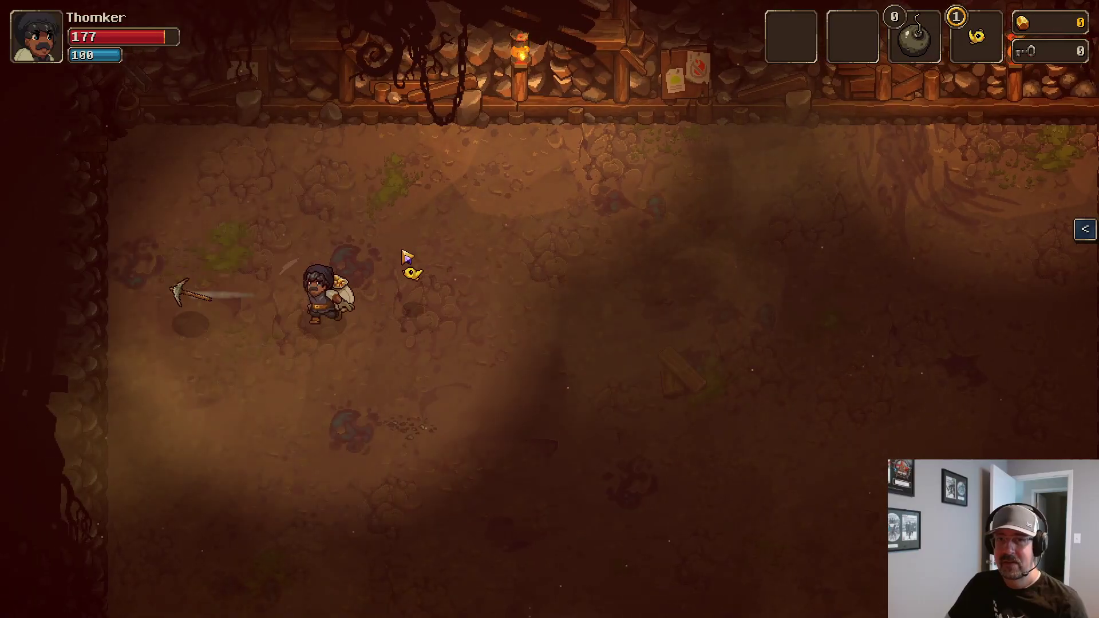
key("d")
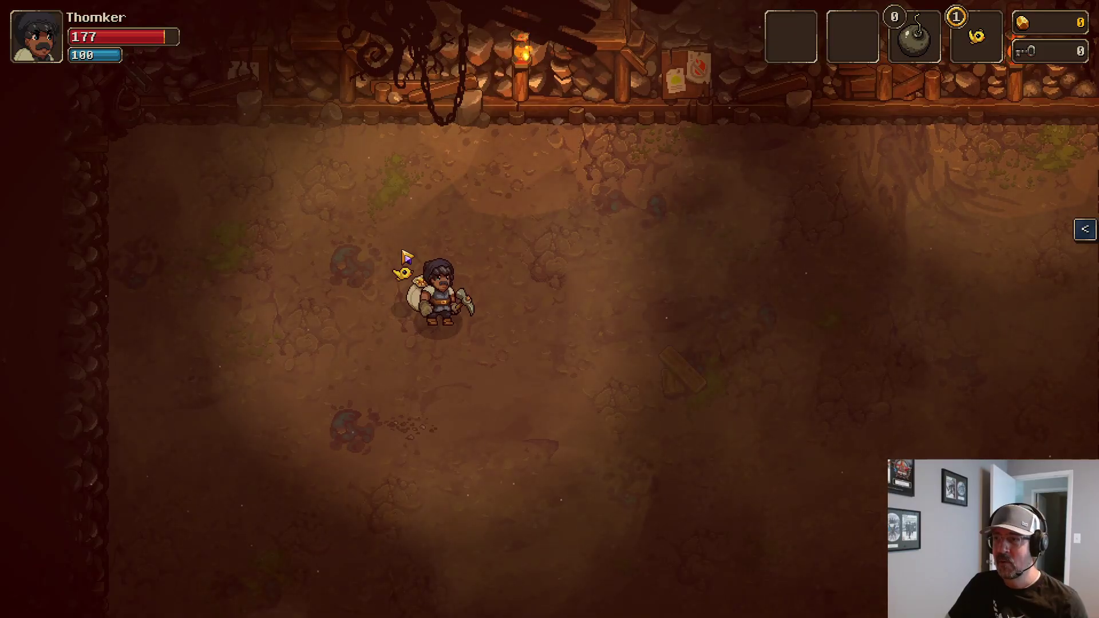
key("w")
key("d")
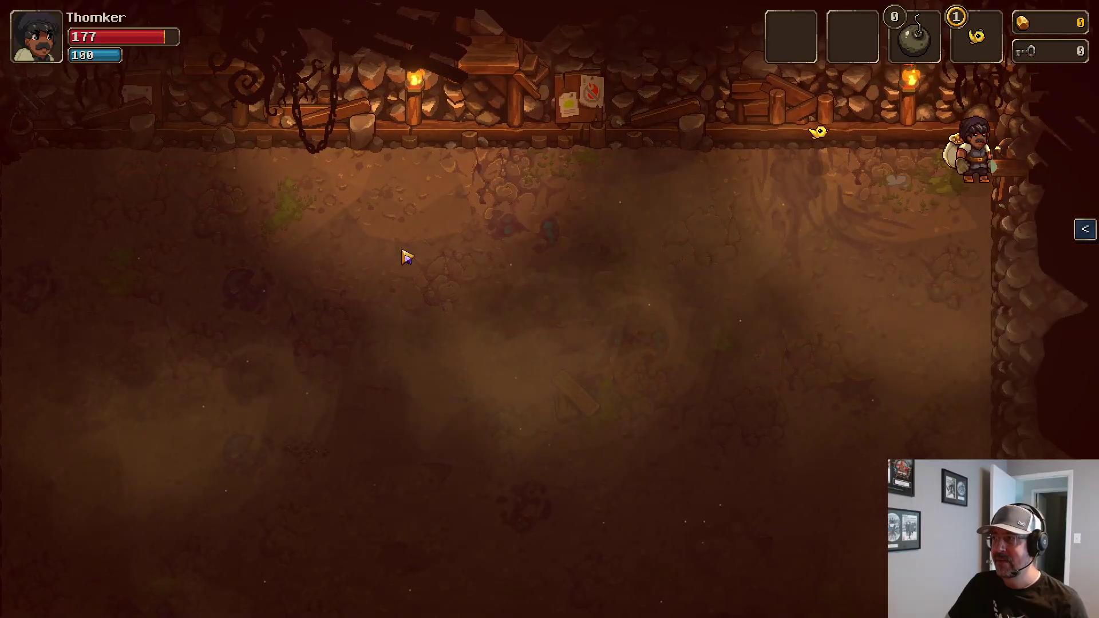
Step: Walk the character around the empty room and throw the pickaxe across it
key("a")
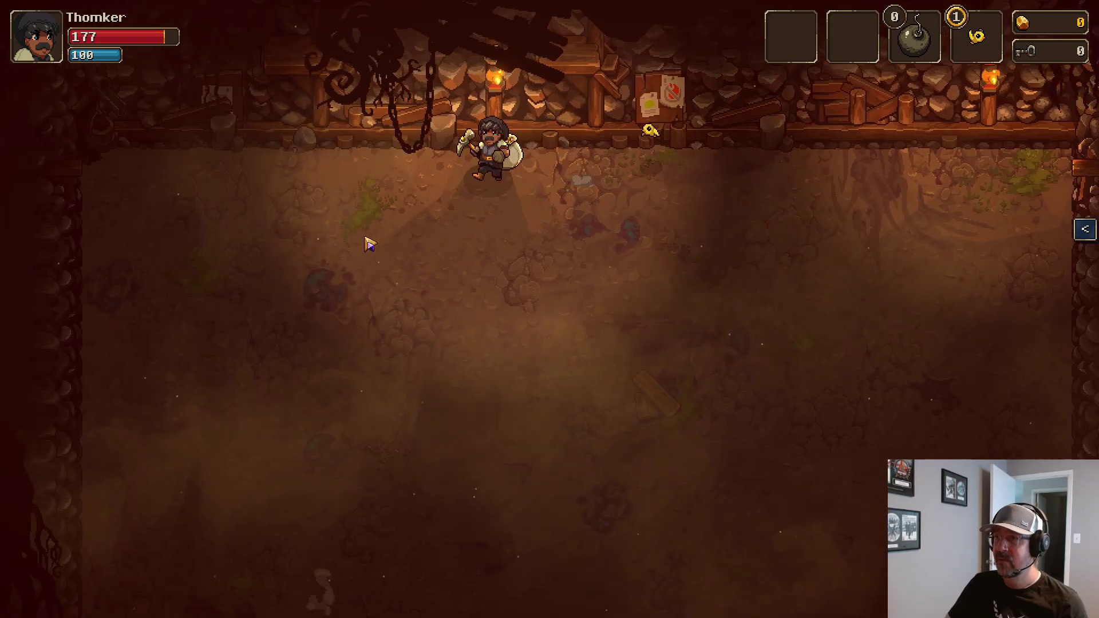
key("s")
key("s")
key("d")
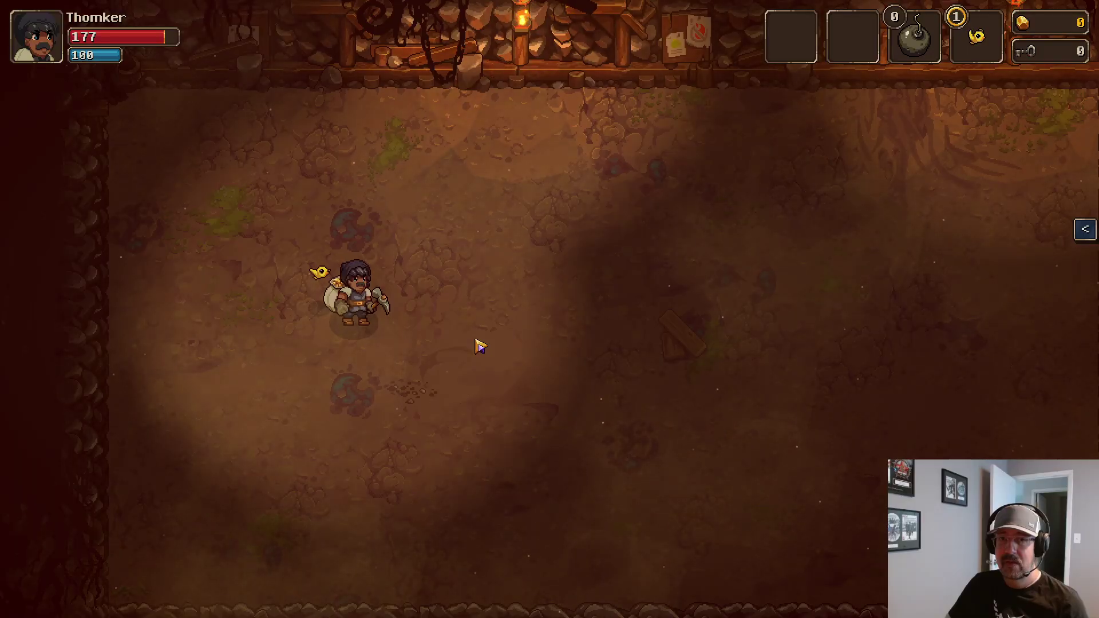
right_click(469, 345)
key("d")
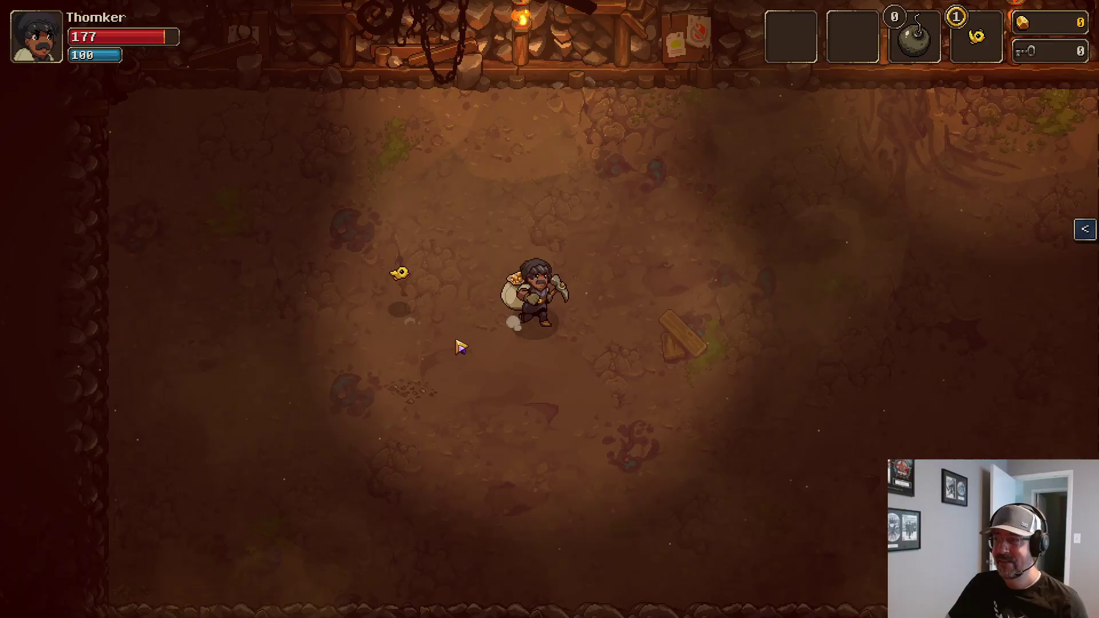
key("s")
key("d")
right_click(454, 343)
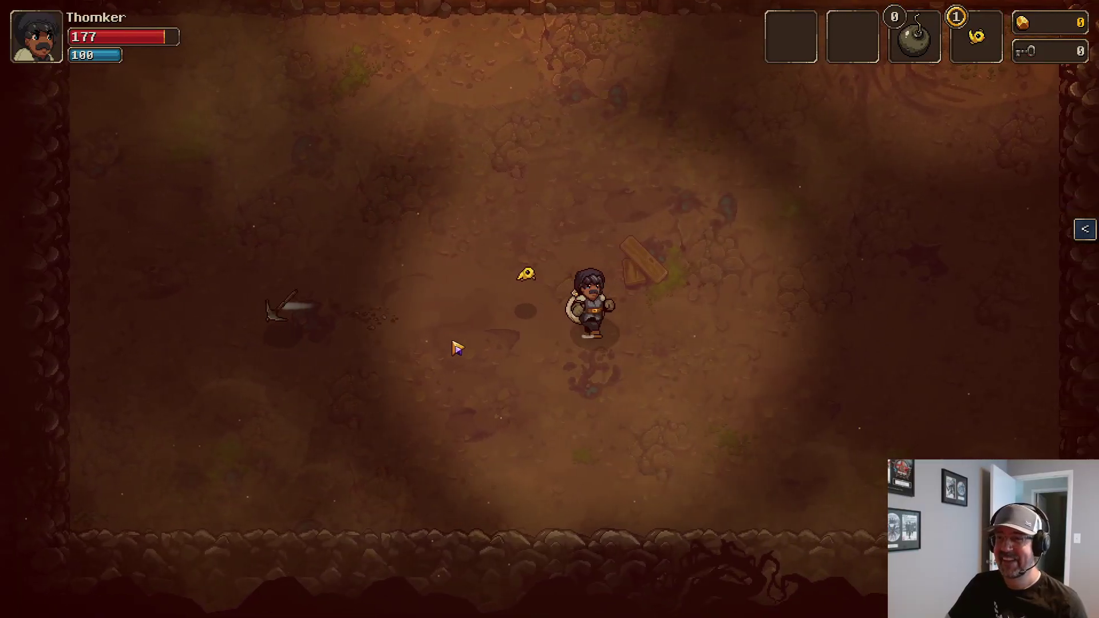
Step: Spawn three Mod Captain enemies with the debug tools and return to the game
key("grave")
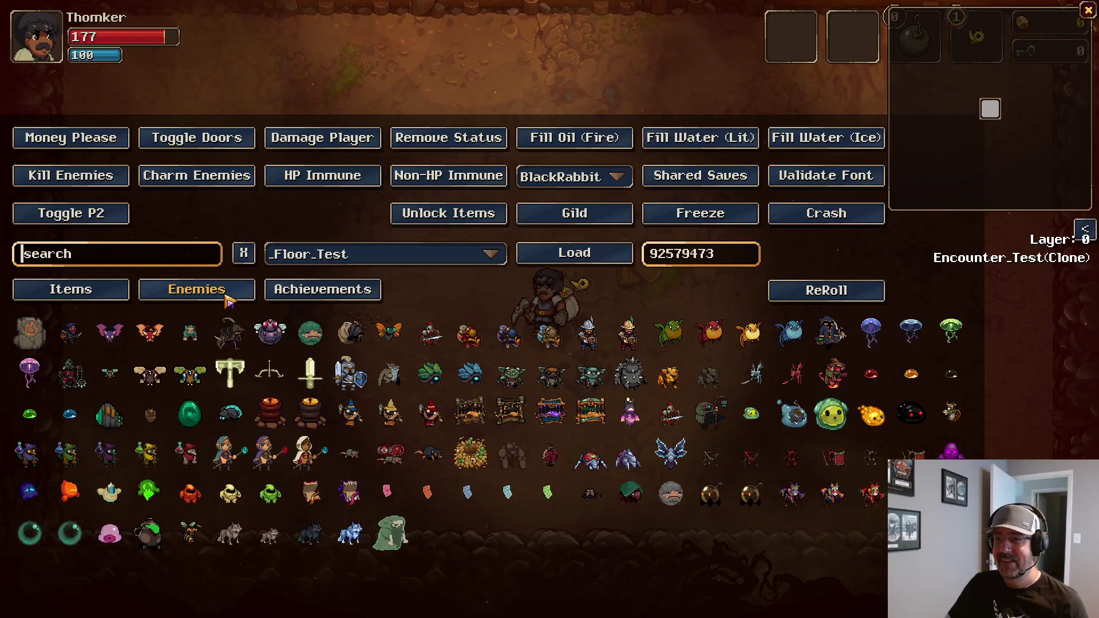
left_click(78, 299)
left_click(157, 286)
left_click(465, 336)
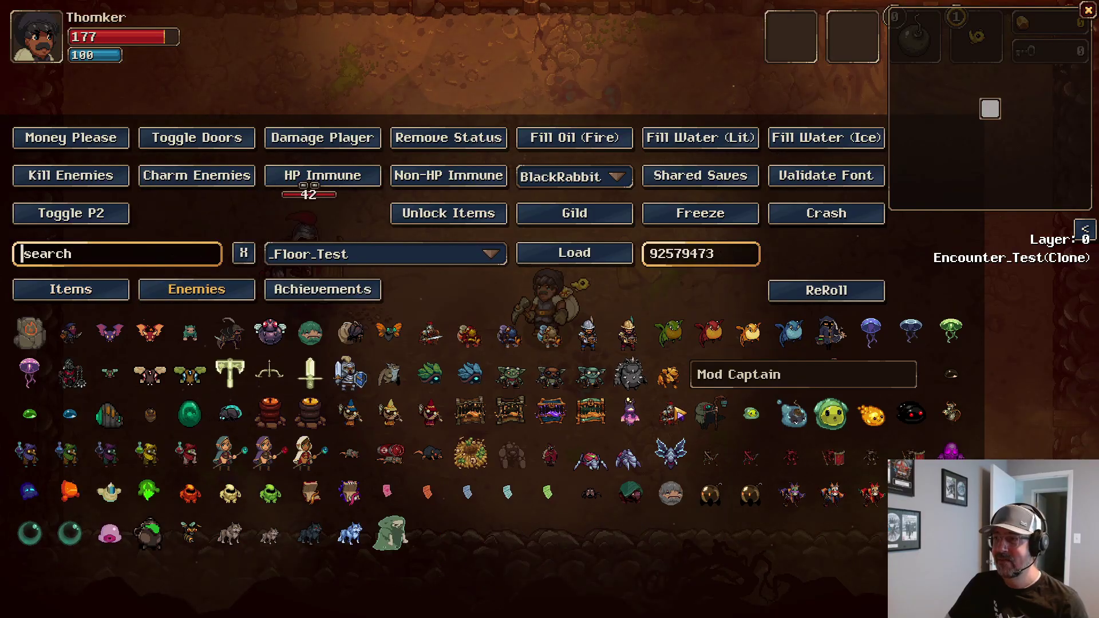
key("grave")
Step: Fight the three Captains with melee and thrown attacks while moving around them to test how the group chases
key("s")
key("a")
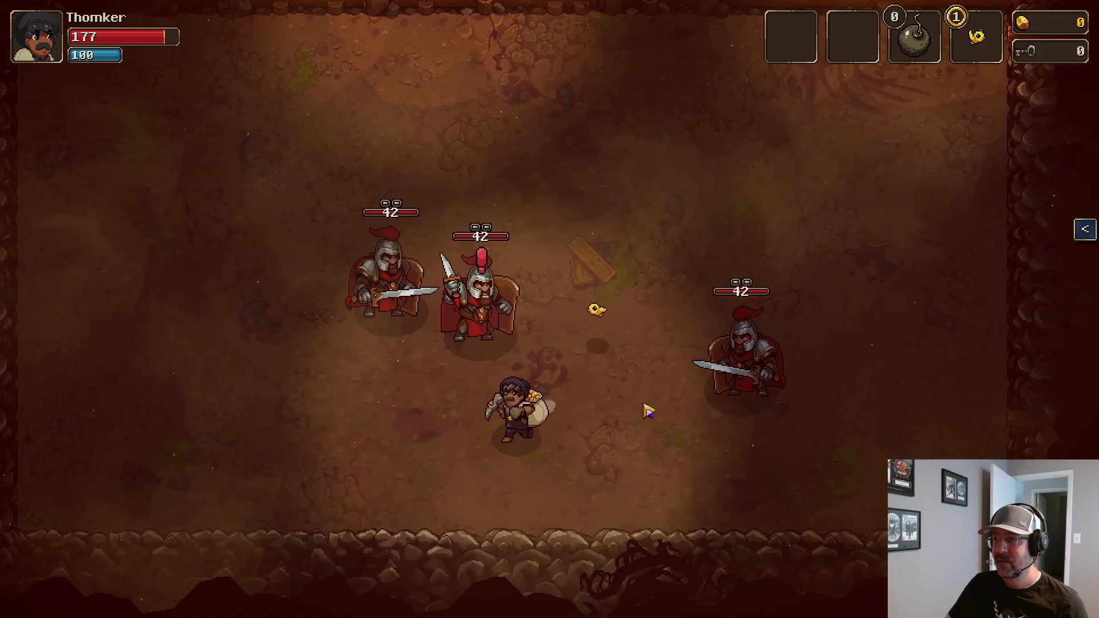
left_click(581, 343)
key("w")
key("d")
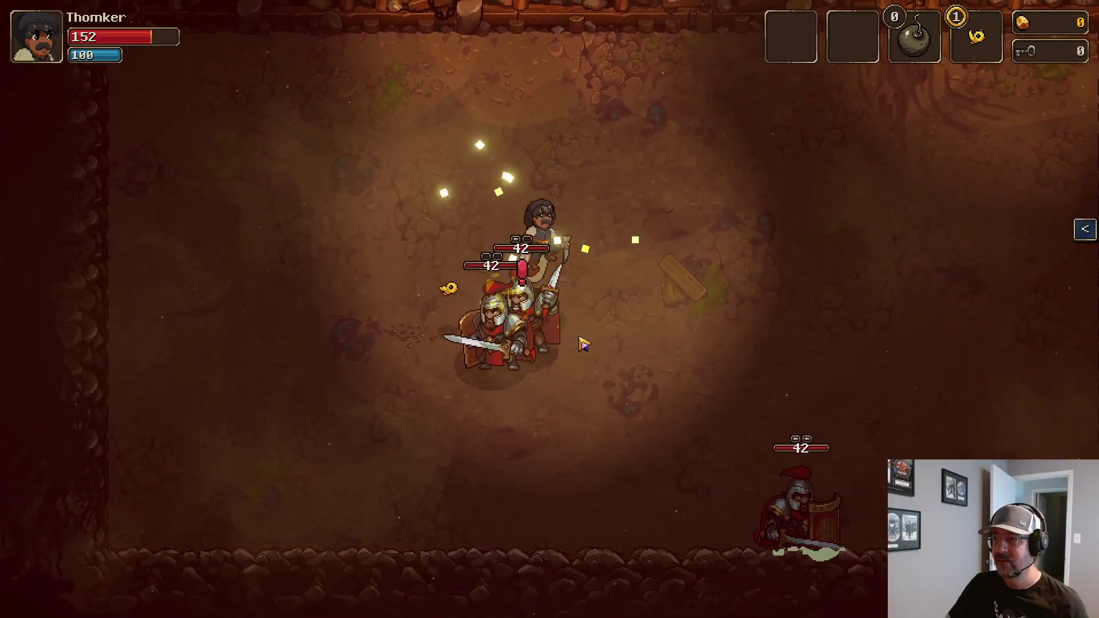
key("d")
key("s")
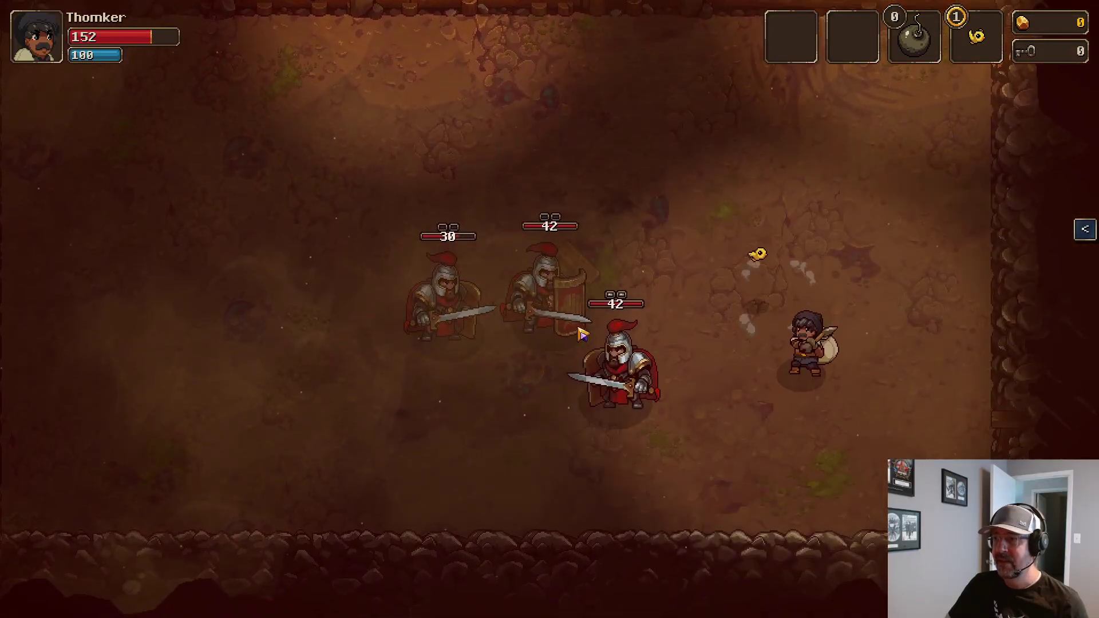
right_click(581, 334)
key("a")
key("w")
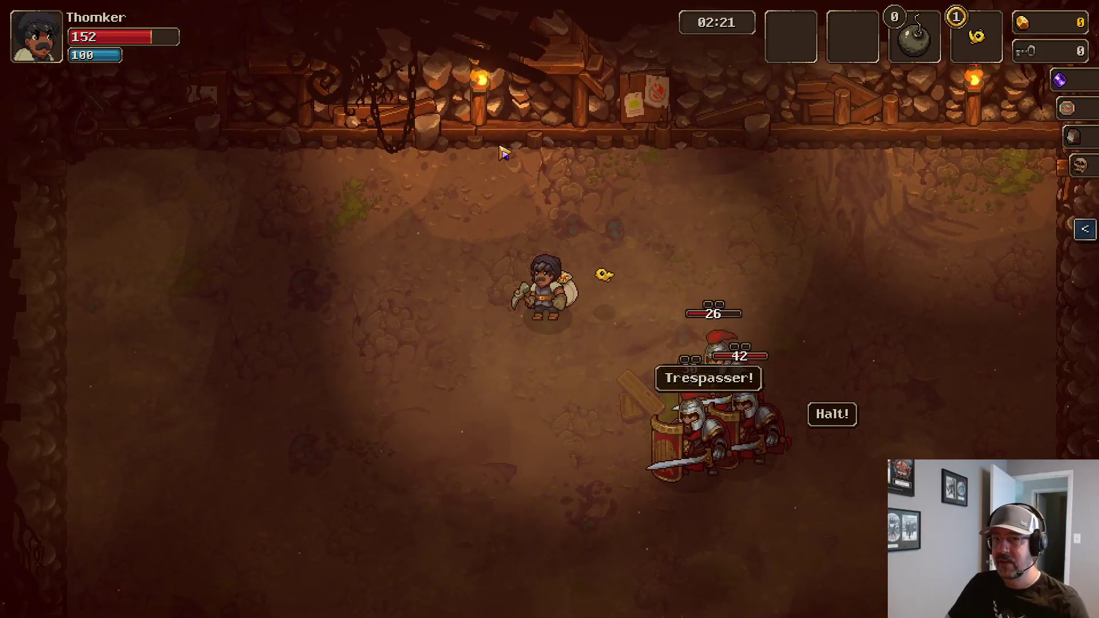
Step: Switch to the Unity editor and examine the Captain_Attack_02 sprite sheet in an enlarged preview
key("alt+Tab")
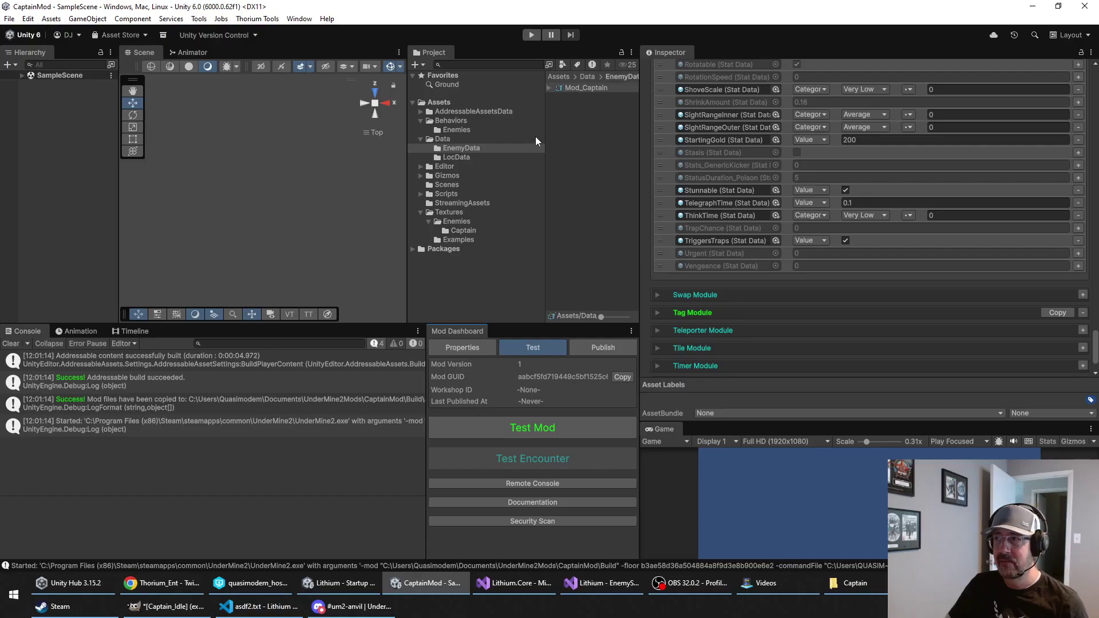
left_click(455, 230)
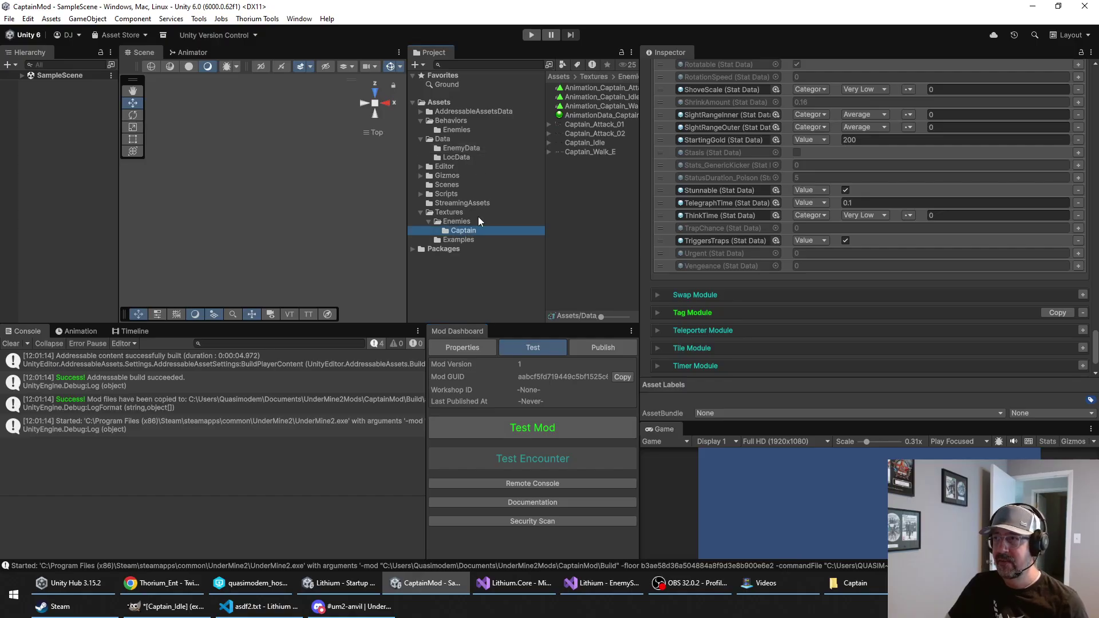
left_click(586, 134)
left_click_drag(873, 415, 816, 172)
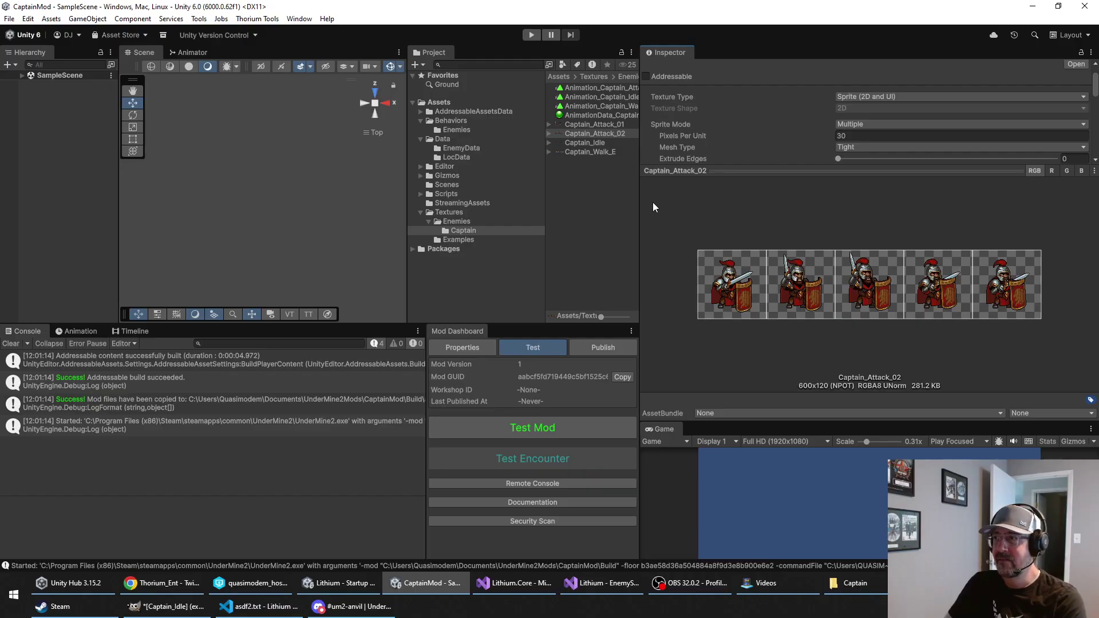
left_click_drag(773, 171, 798, 307)
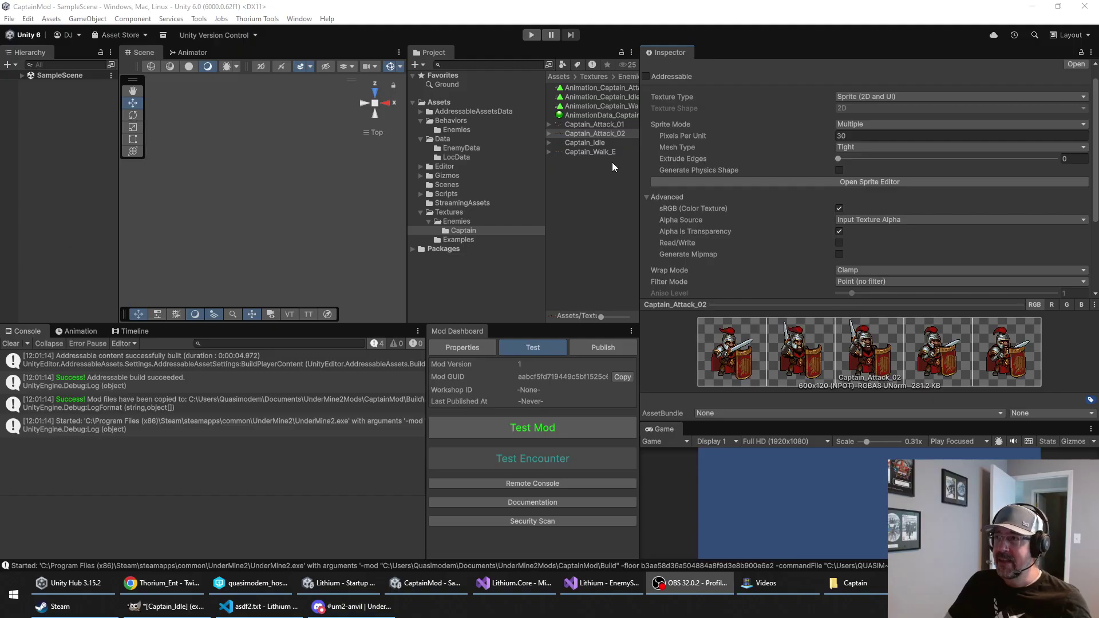
Step: Open the Mod_Captain enemy data and expand its Physics Module settings
left_click(458, 131)
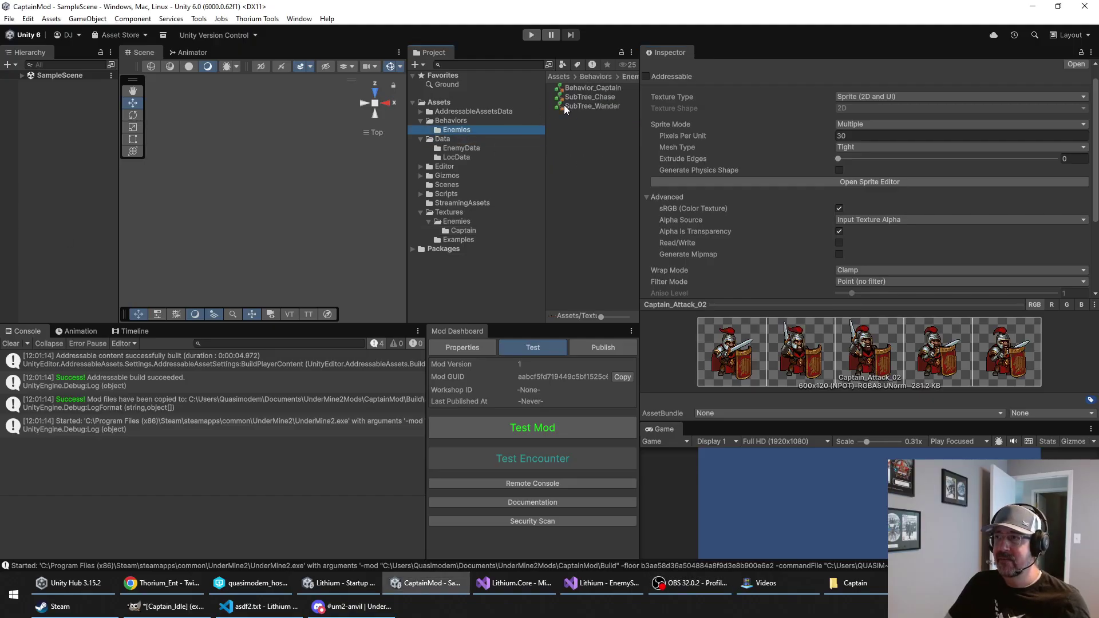
left_click(476, 148)
left_click(575, 89)
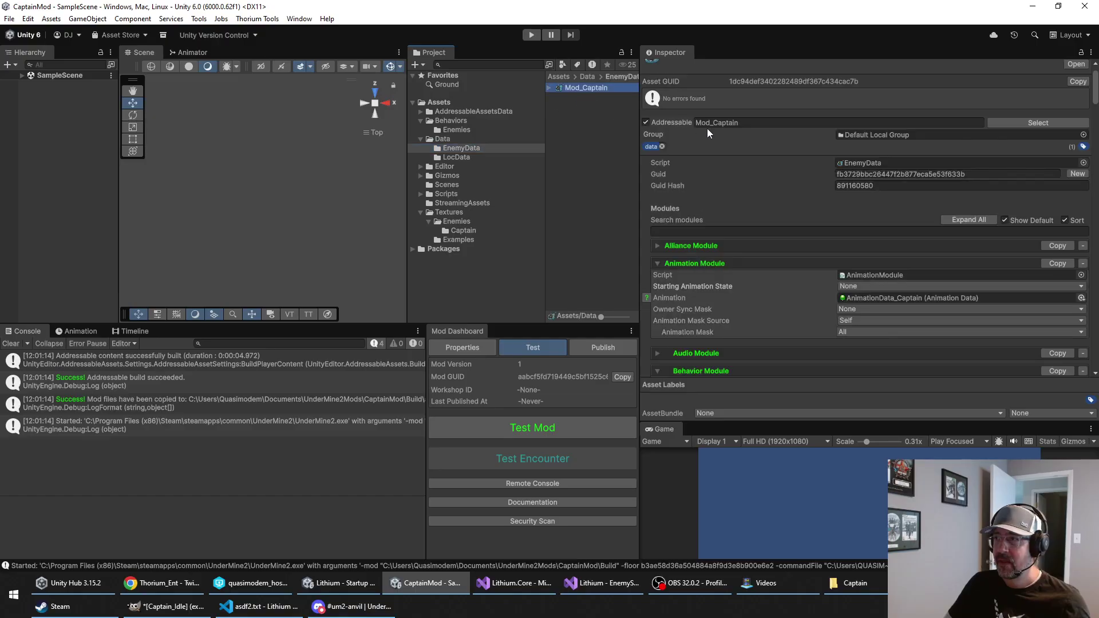
scroll(801, 176, "down", 15)
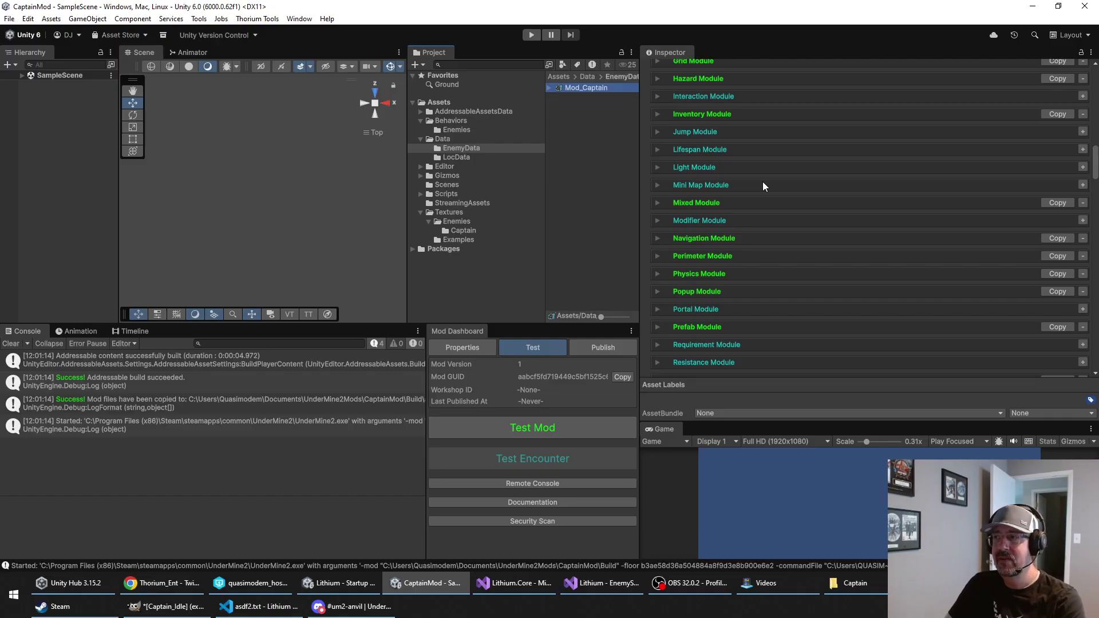
left_click(659, 275)
scroll(669, 229, "down", 5)
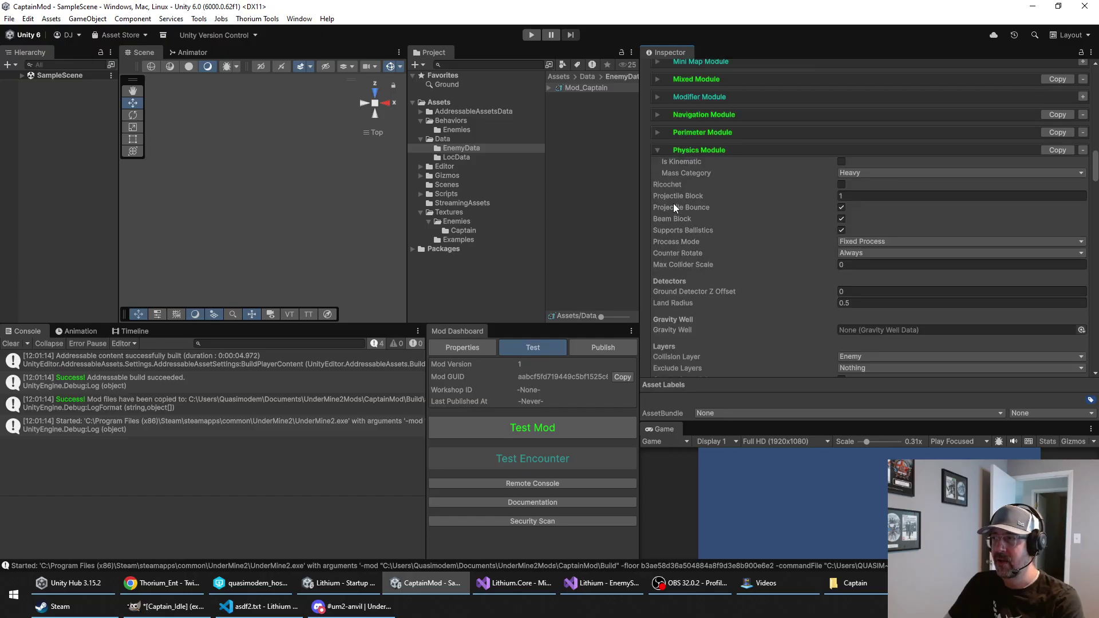
scroll(675, 205, "down", 1)
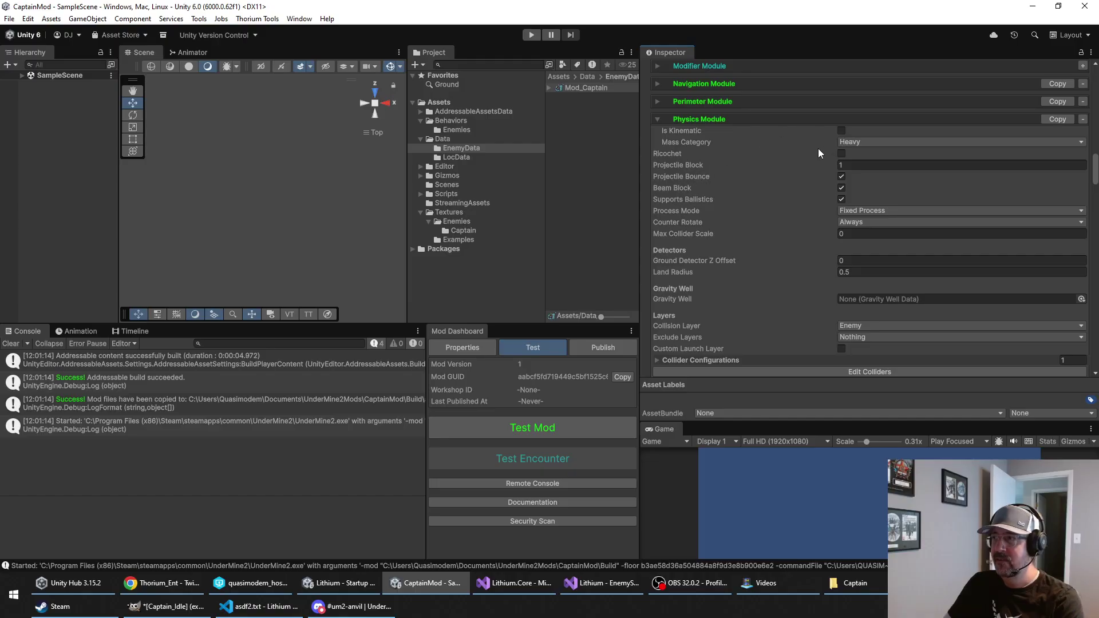
Step: Review the Physics Module's mass categories, keeping Heavy, and check its Collision Layer and Exclude Layers choices
left_click(849, 142)
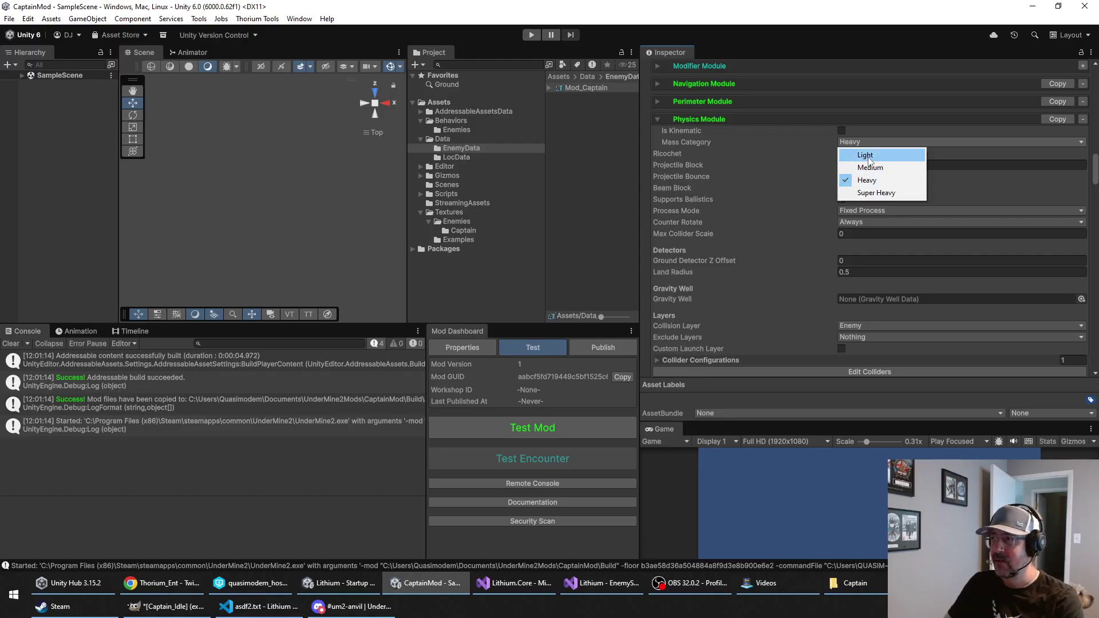
left_click(867, 180)
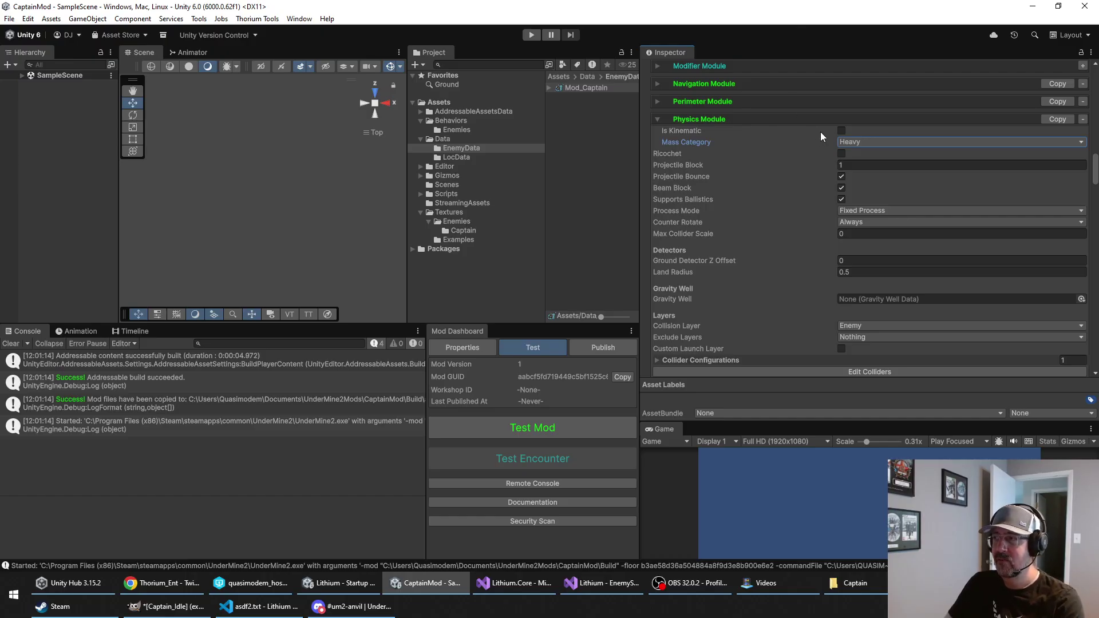
left_click(861, 142)
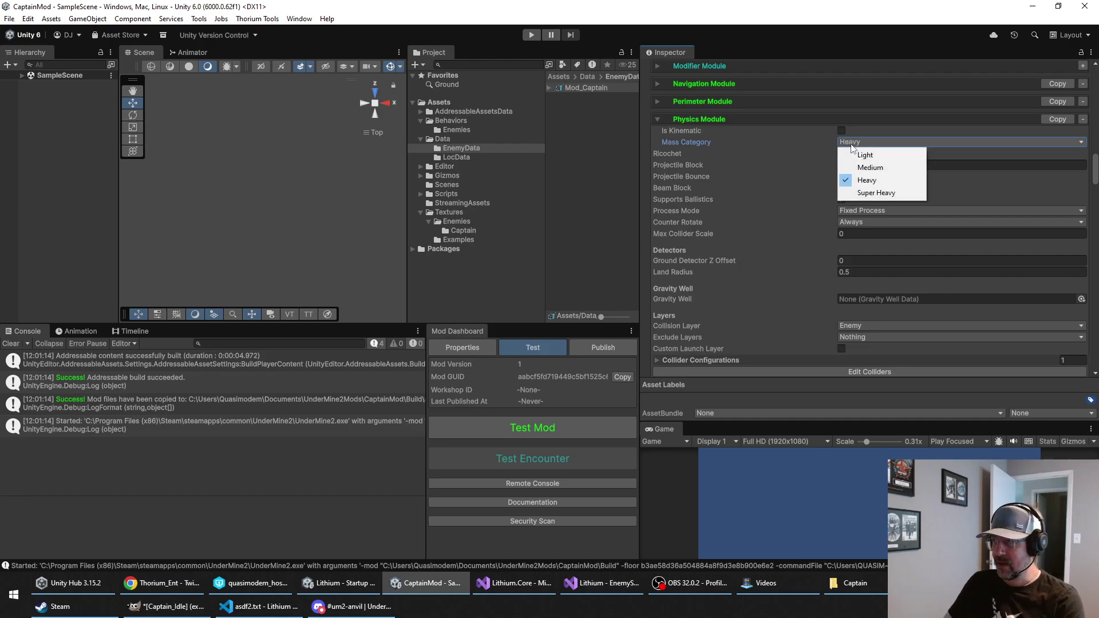
left_click(864, 181)
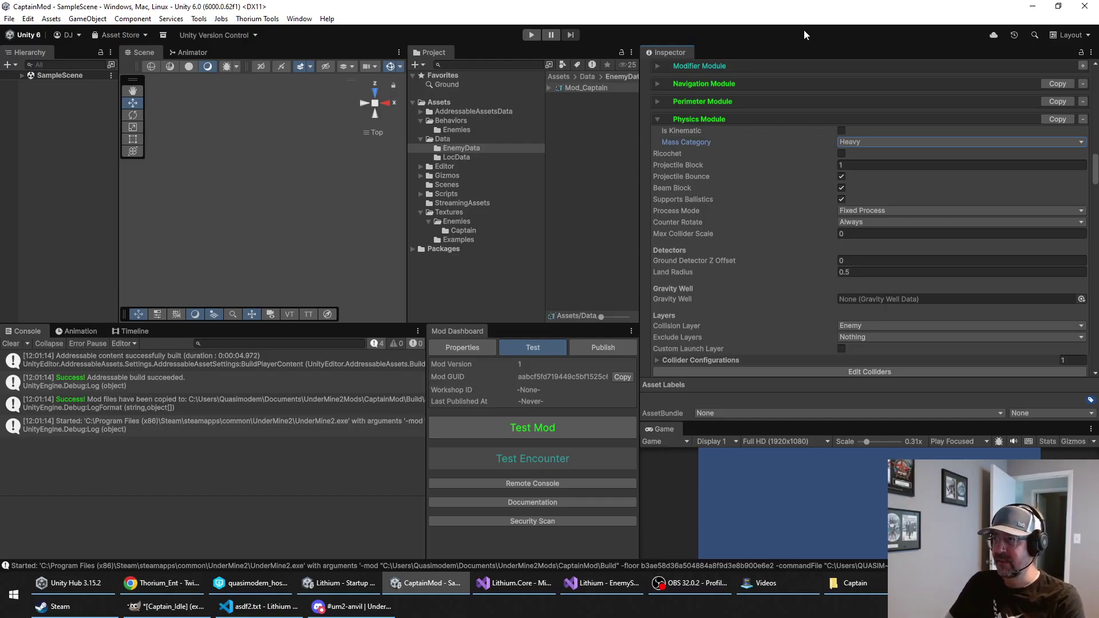
scroll(809, 71, "down", 1)
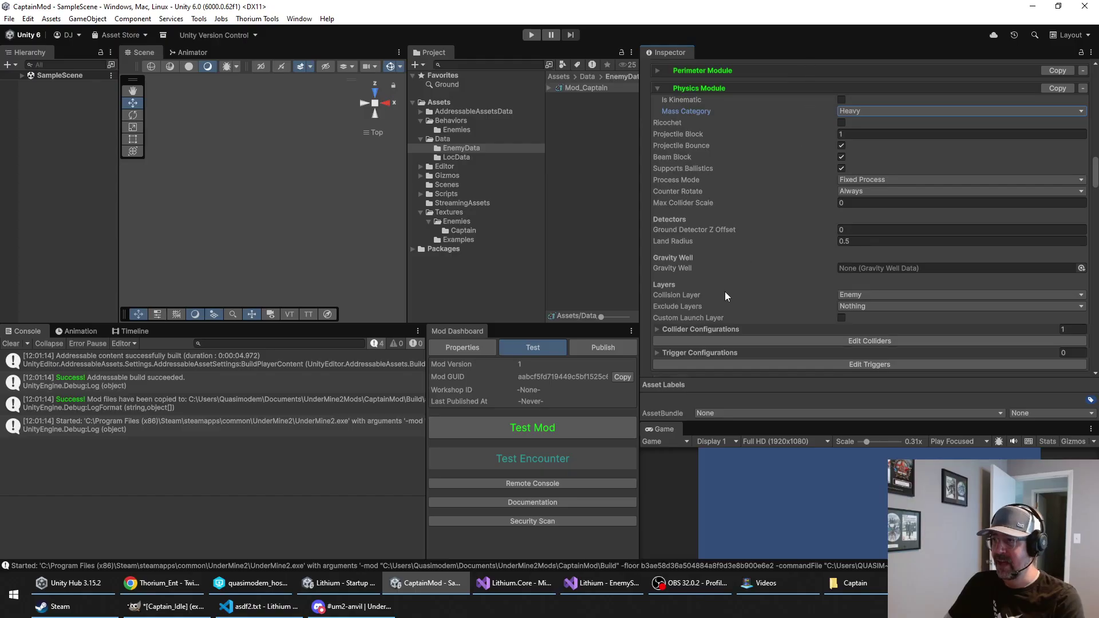
left_click(867, 296)
left_click(866, 306)
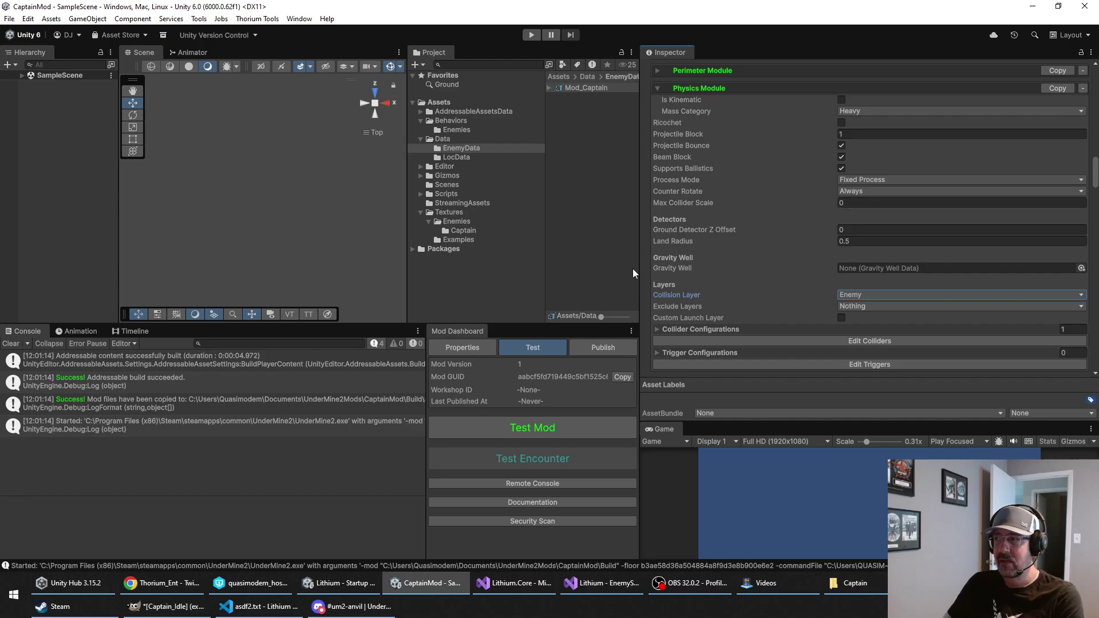
Step: Check which prefab the Captain's Prefab Module uses, then collapse that module
scroll(716, 252, "down", 5)
scroll(713, 254, "down", 7)
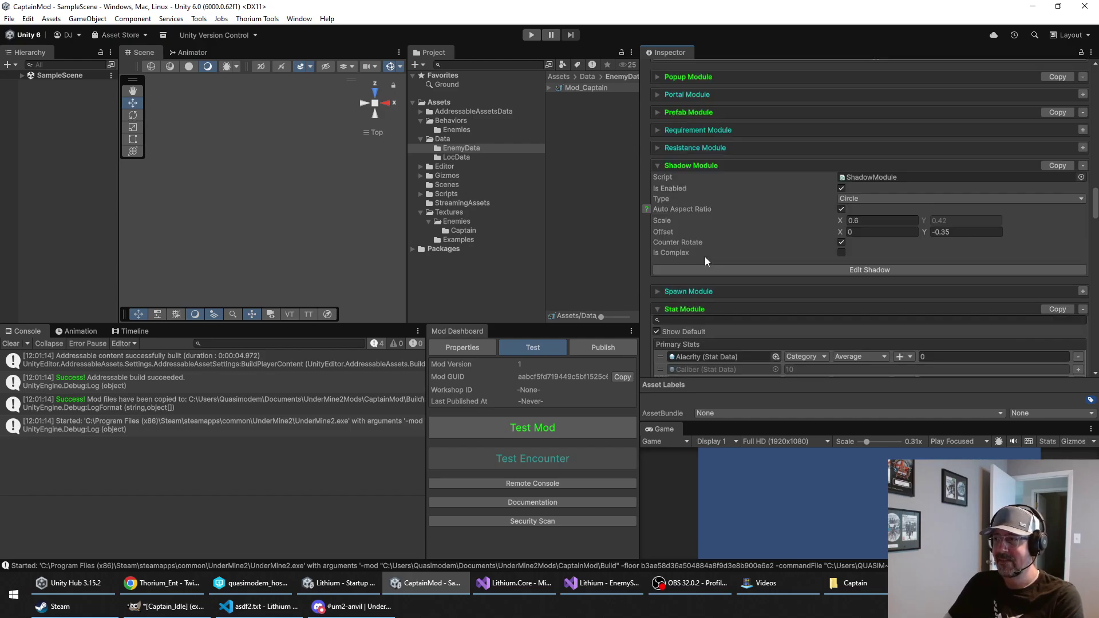
left_click(659, 113)
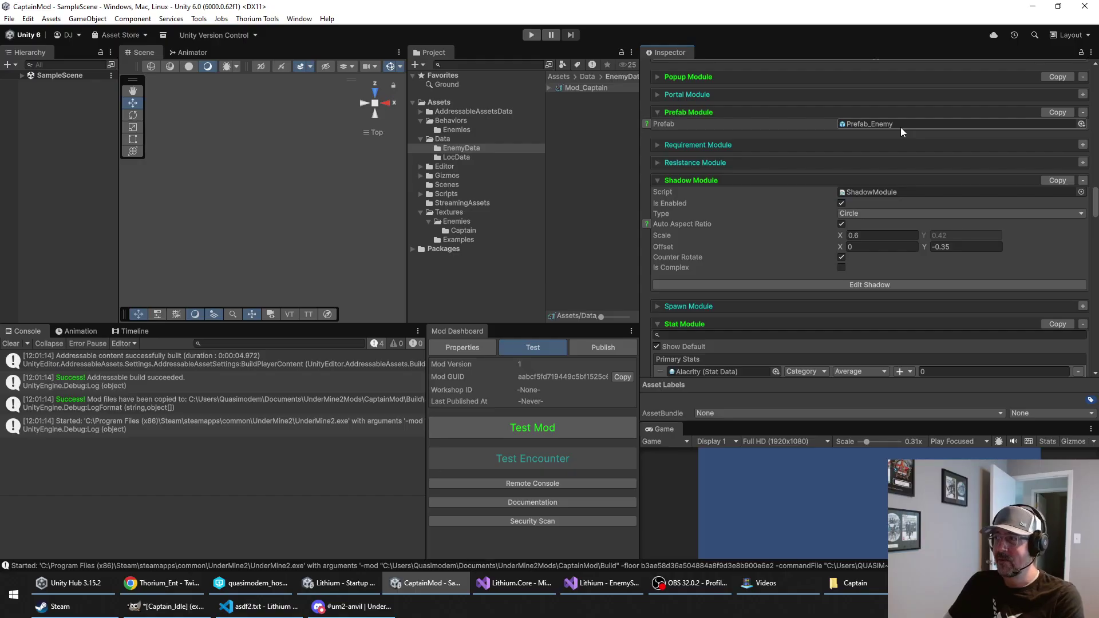
left_click(660, 113)
Step: Collapse the Physics, Shadow and Stat modules in the Mod_Captain data
scroll(713, 149, "up", 8)
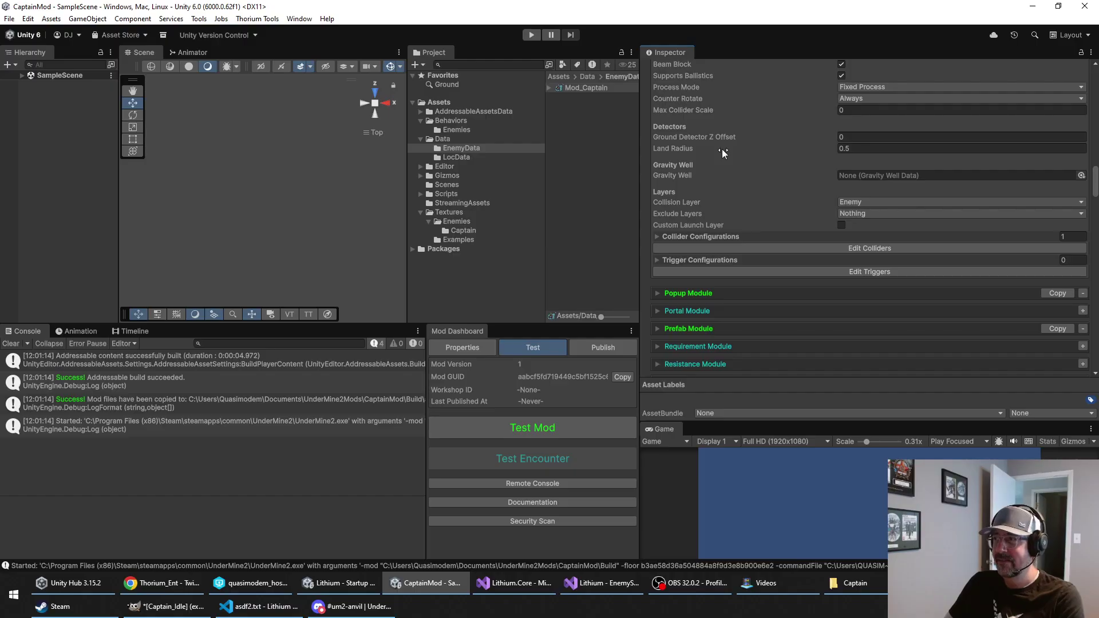
scroll(723, 148, "up", 3)
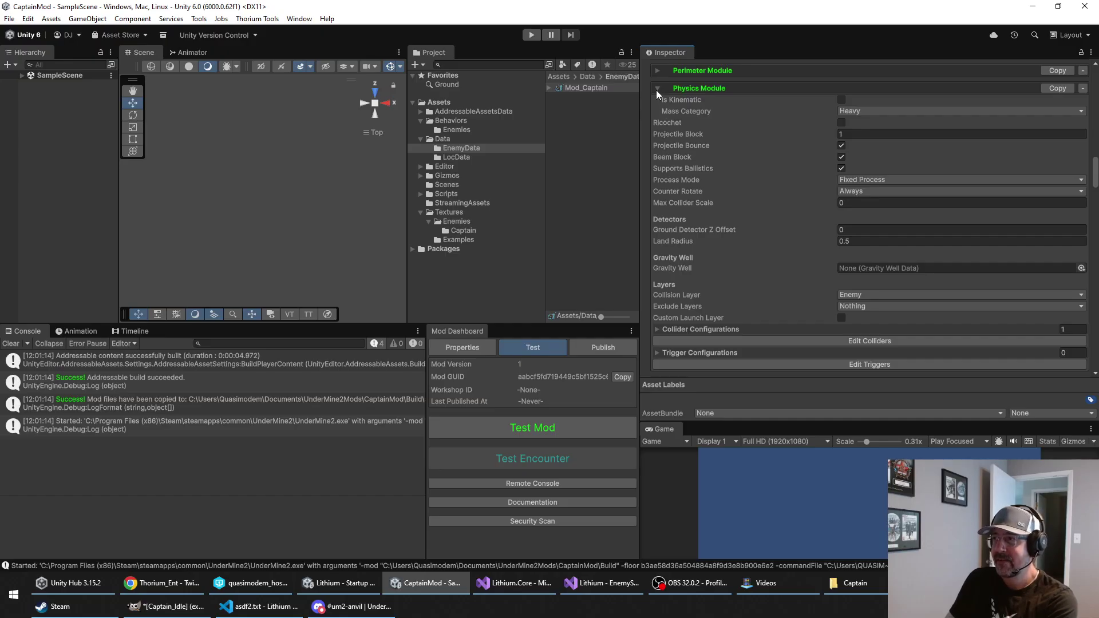
scroll(658, 122, "down", 5)
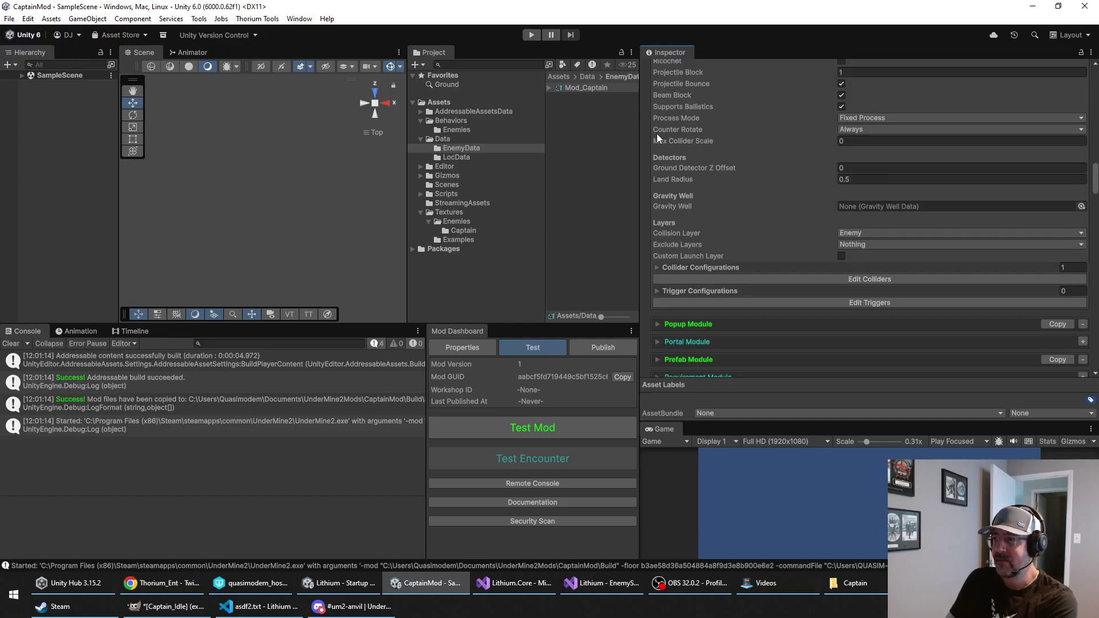
scroll(657, 133, "up", 5)
scroll(657, 133, "up", 1)
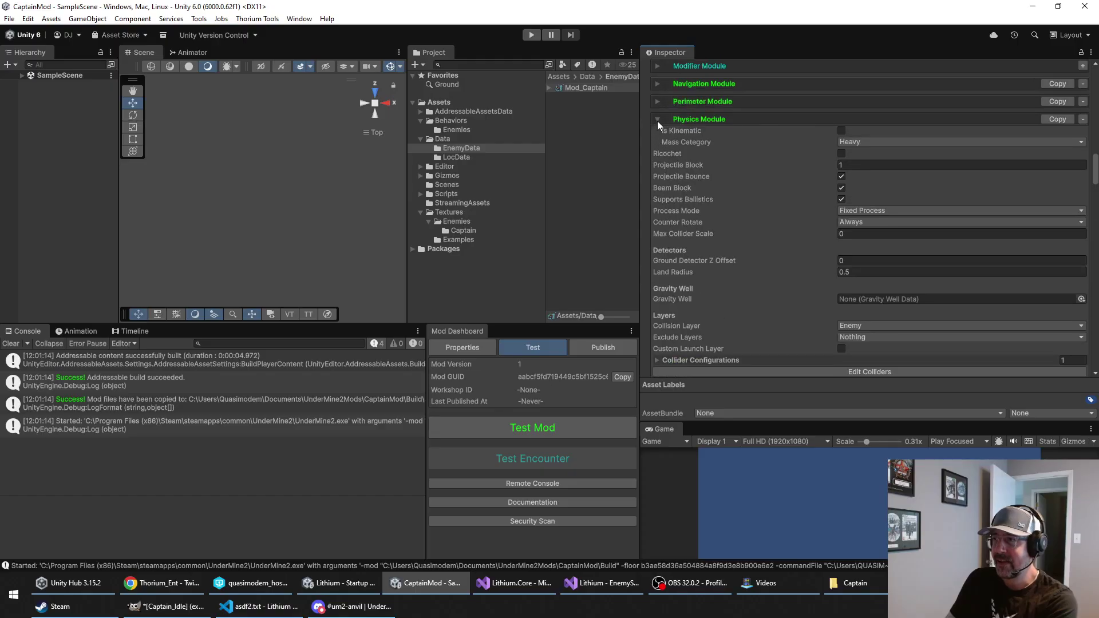
left_click(657, 120)
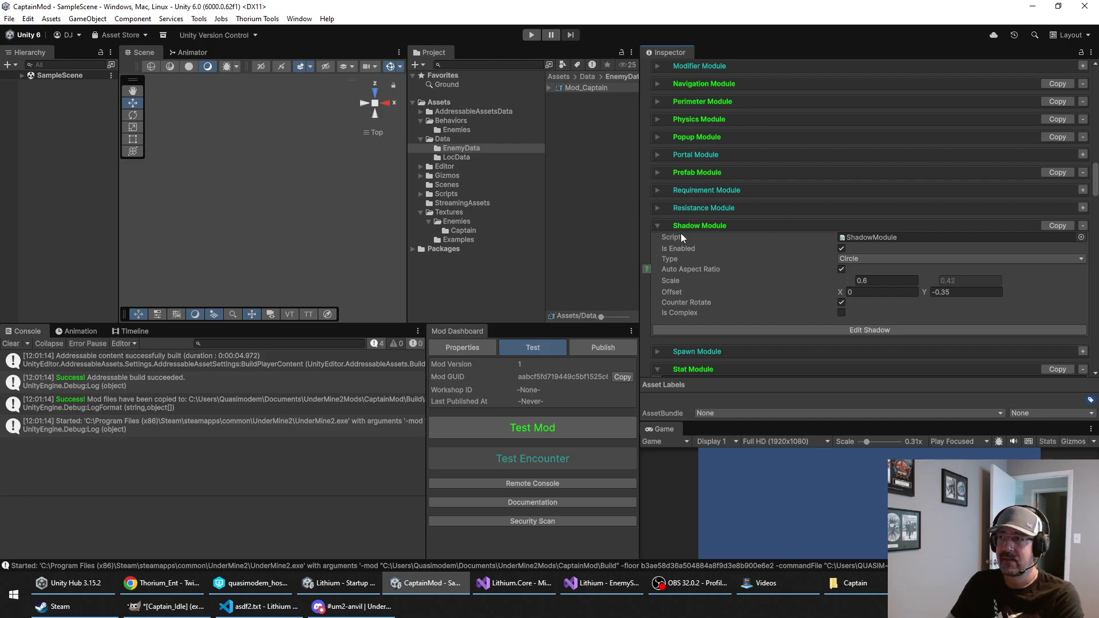
left_click(659, 224)
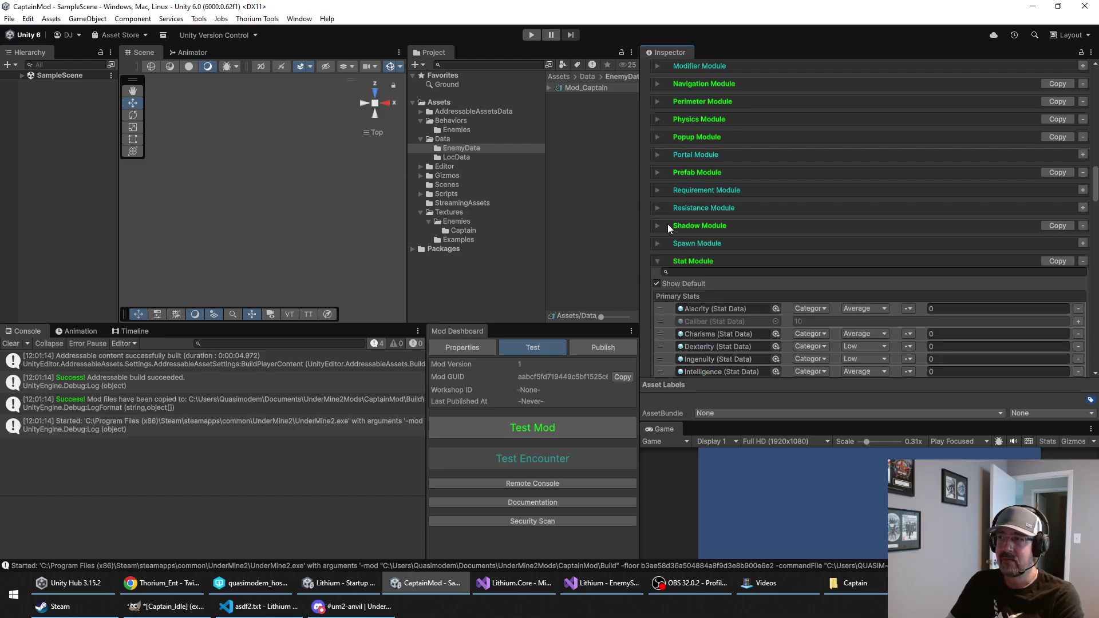
left_click(659, 261)
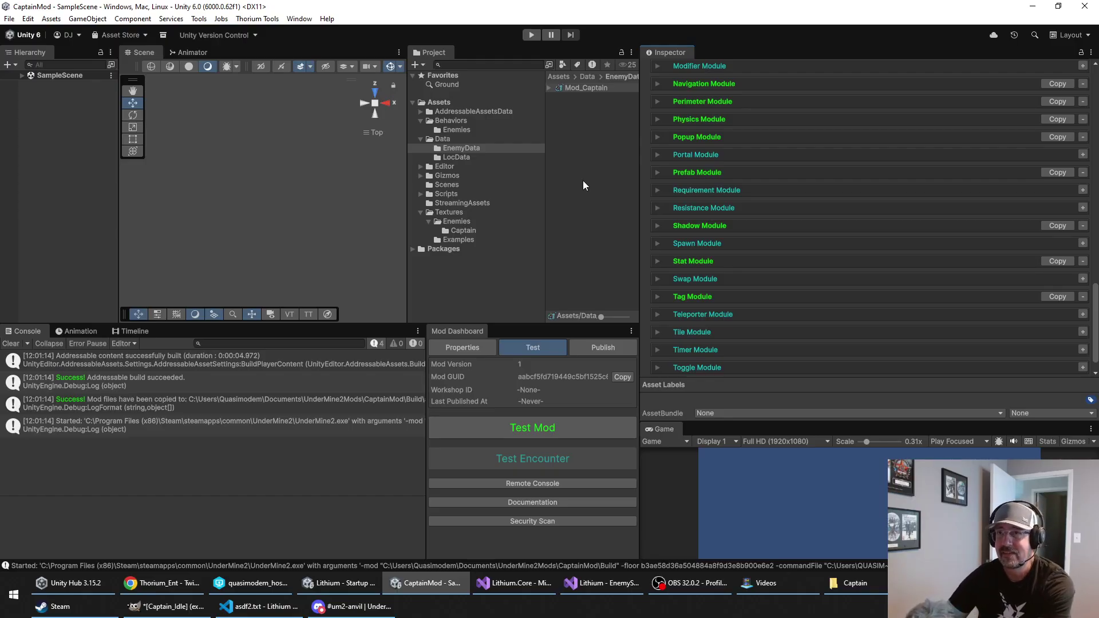
left_click(257, 18)
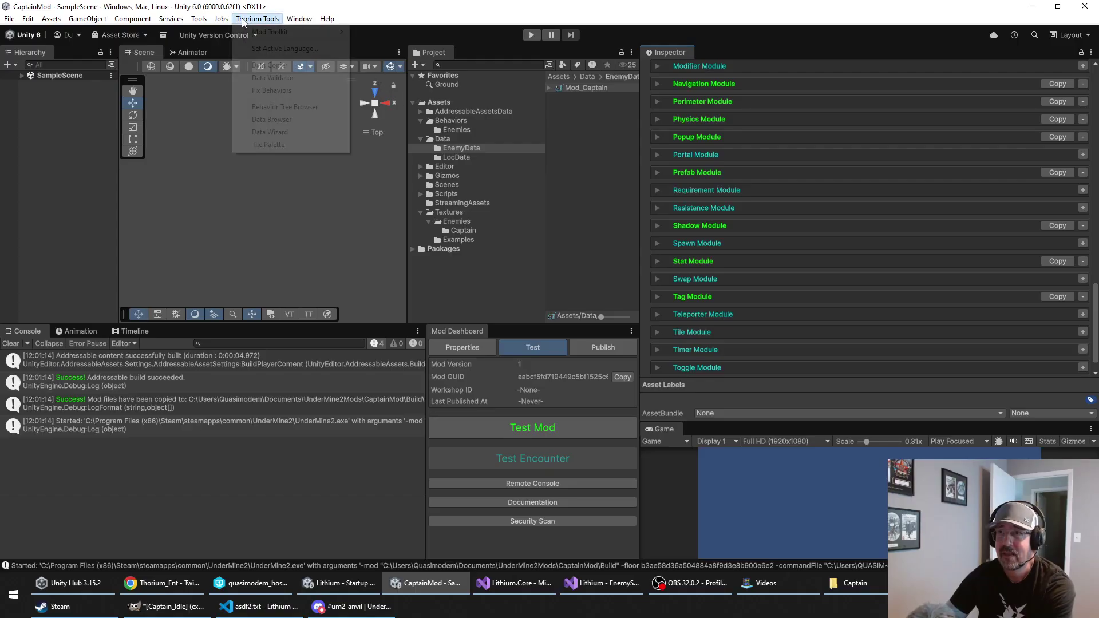
left_click(257, 18)
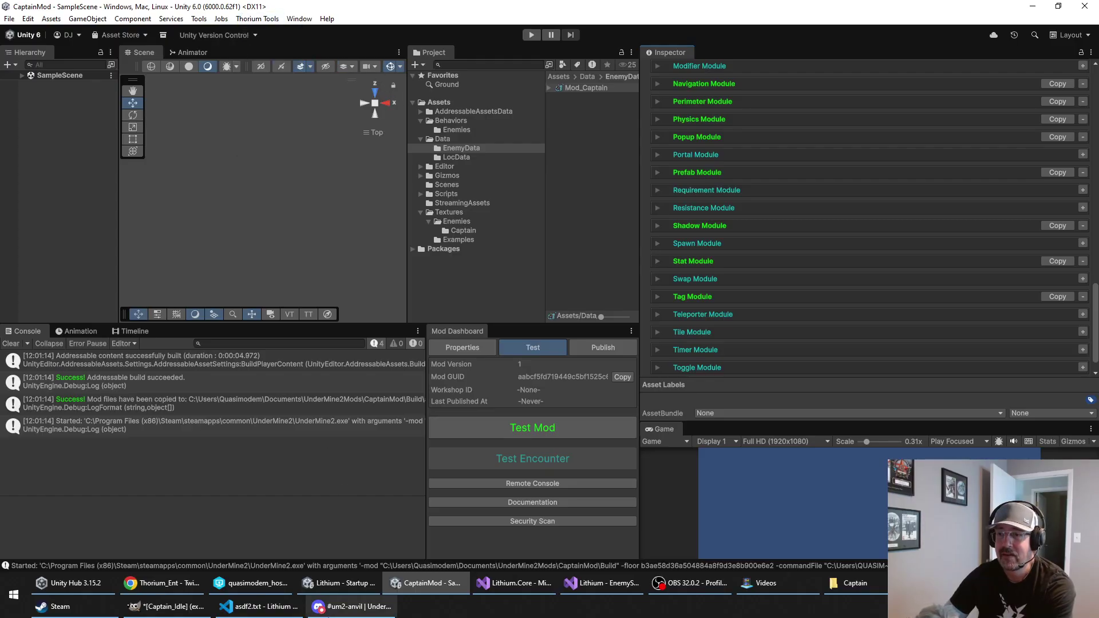
Step: Switch to the Lithium project, search its assets for "practice" and open the Encounter_Practice prefab
mouse_move(351, 584)
left_click(319, 537)
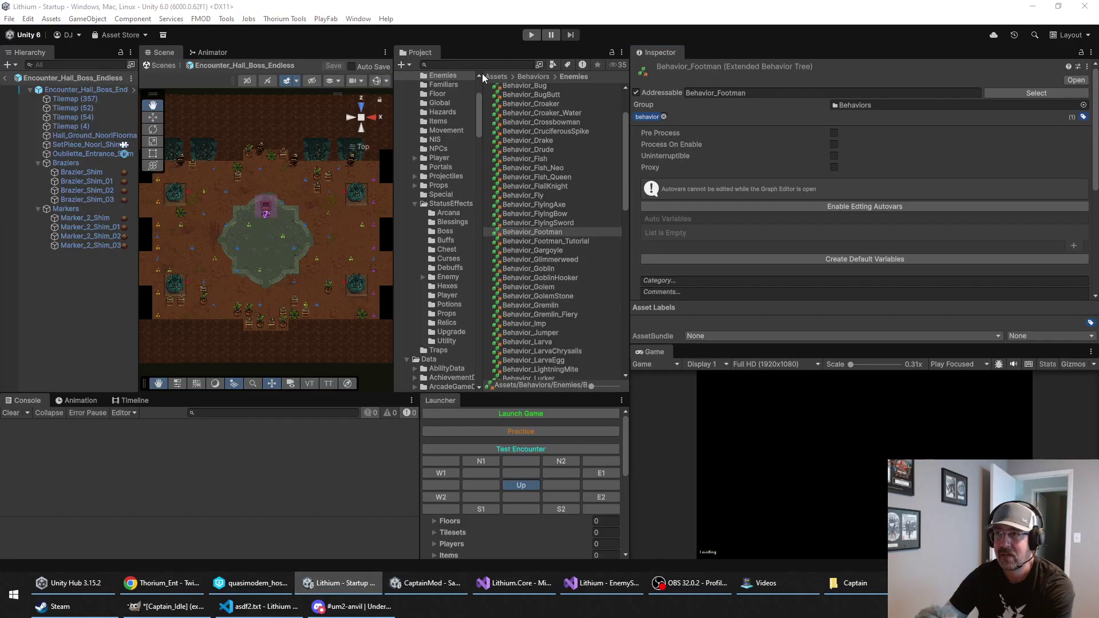
left_click(494, 66)
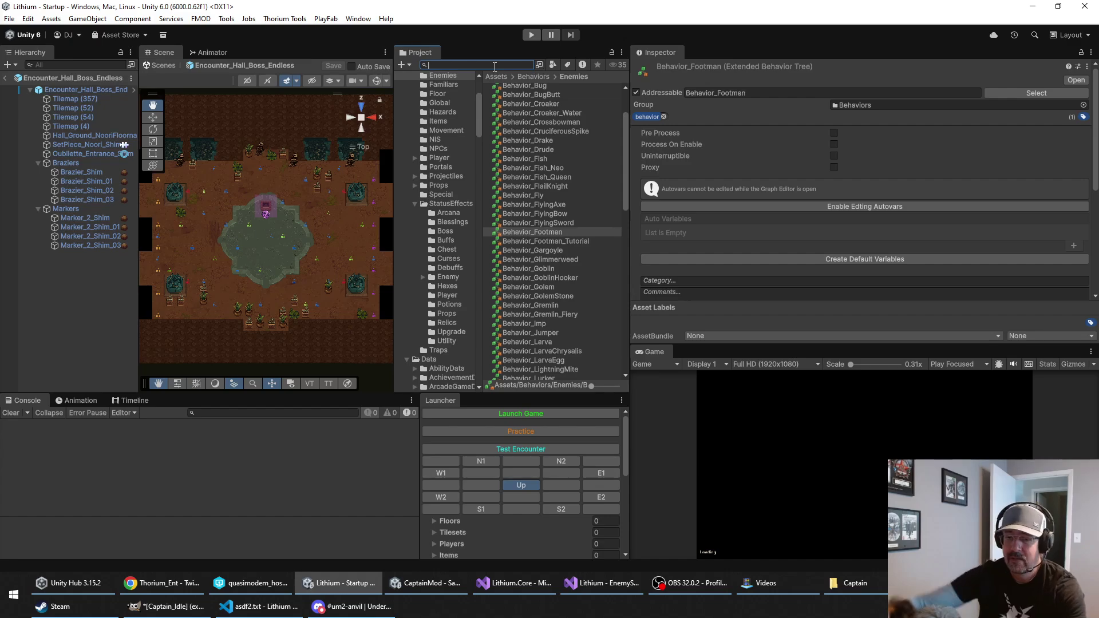
type("pra")
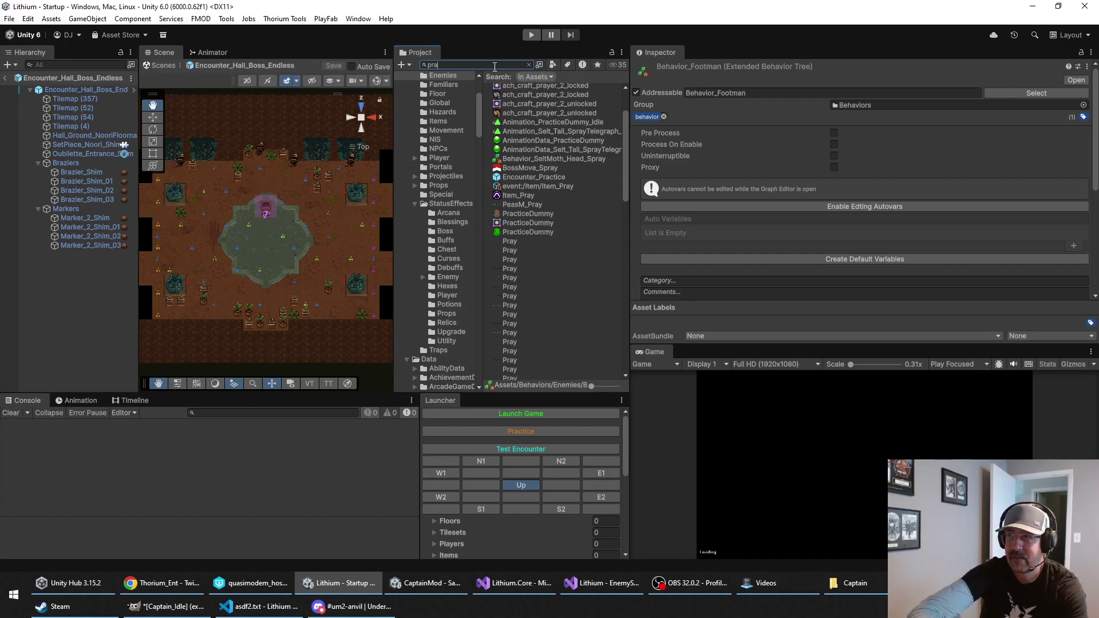
type("ctice")
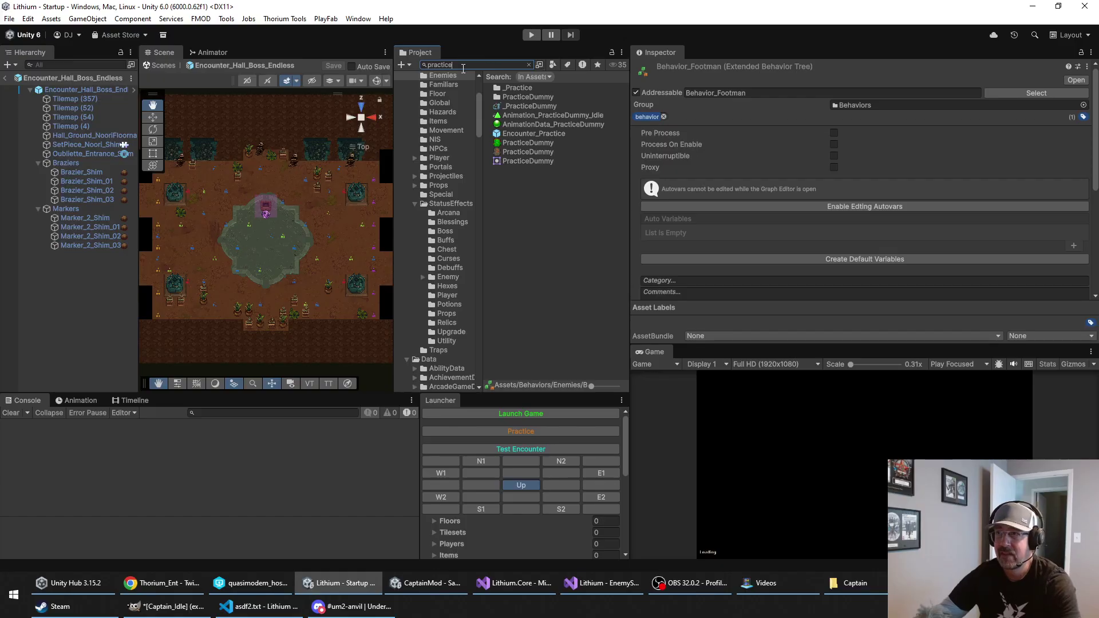
left_click(545, 126)
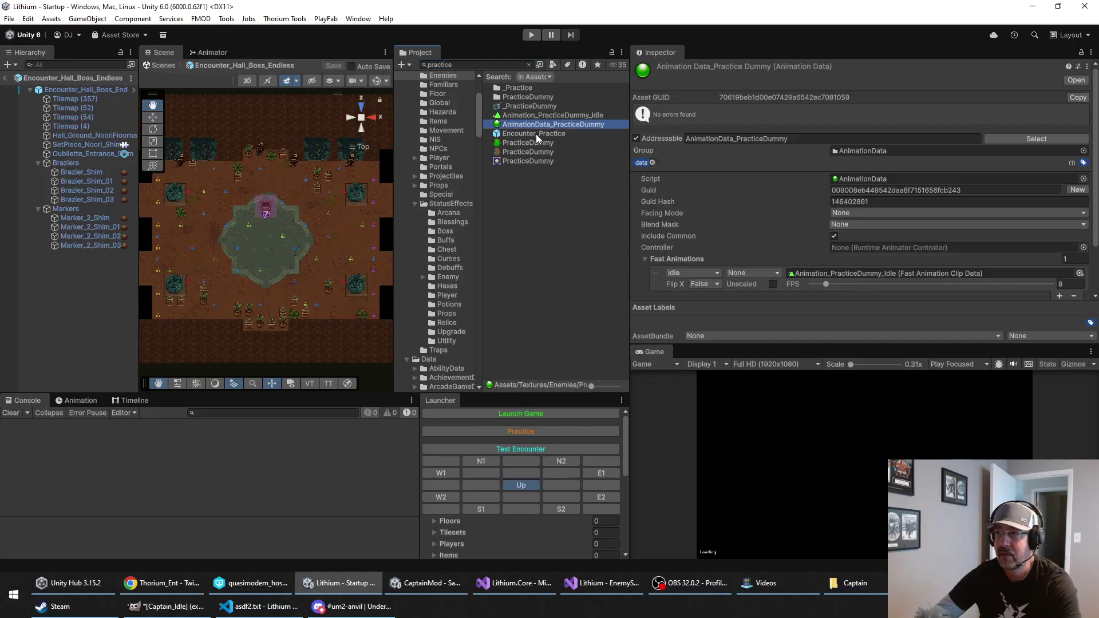
left_click(536, 134)
double_click(521, 134)
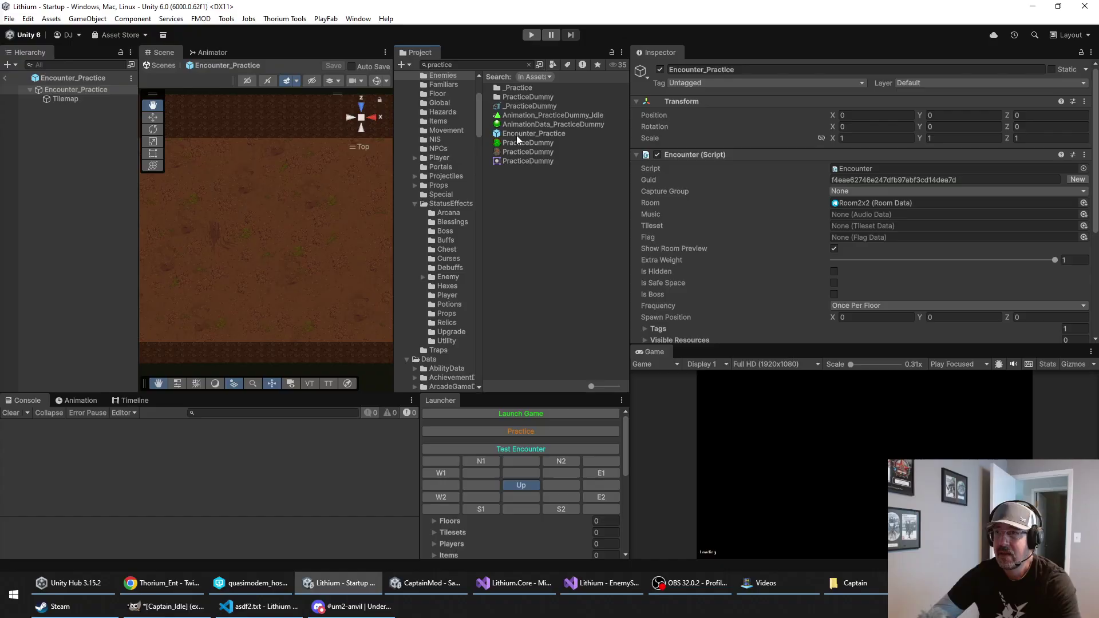
Step: Widen the scene view, show the Thorium Tools overlay, and add a Track under Encounter_Practice, selecting it
left_click_drag(395, 182, 560, 190)
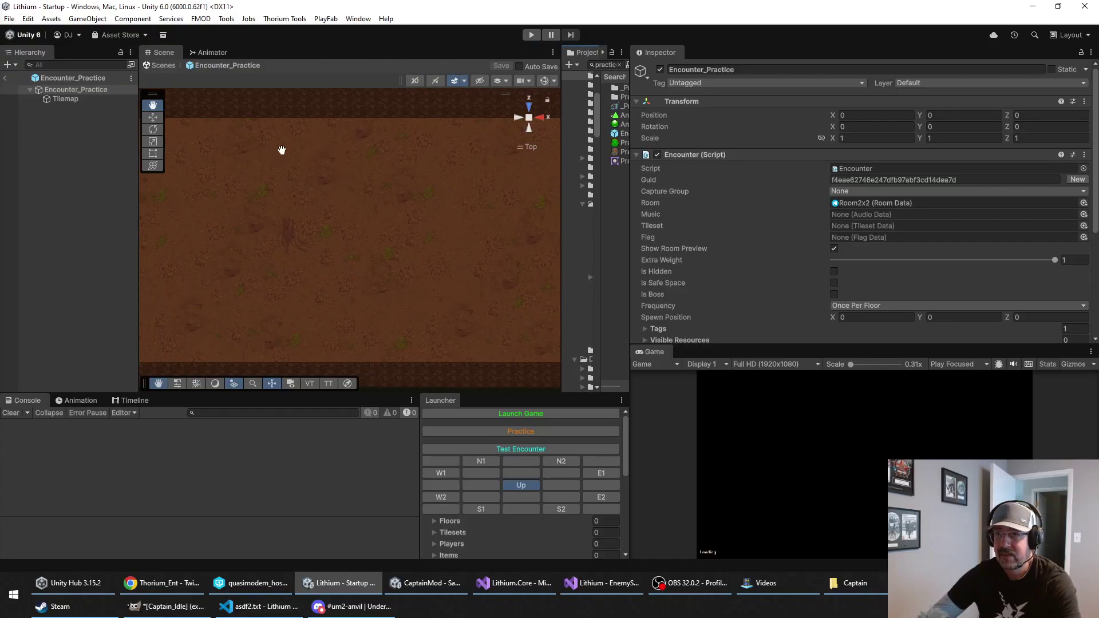
left_click(95, 91)
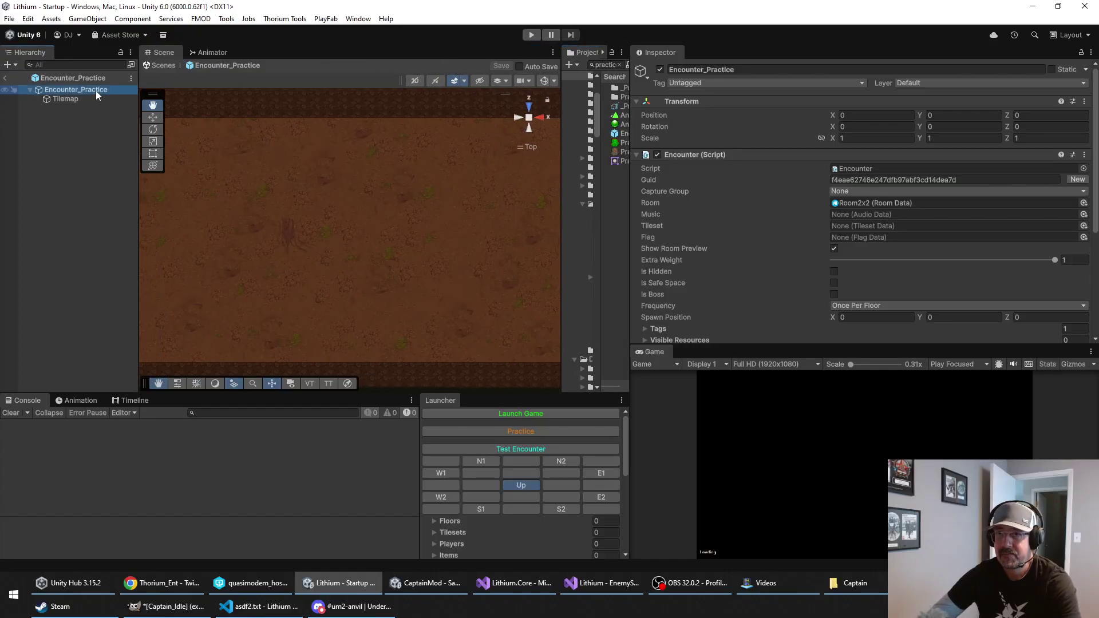
left_click(325, 384)
left_click(189, 137)
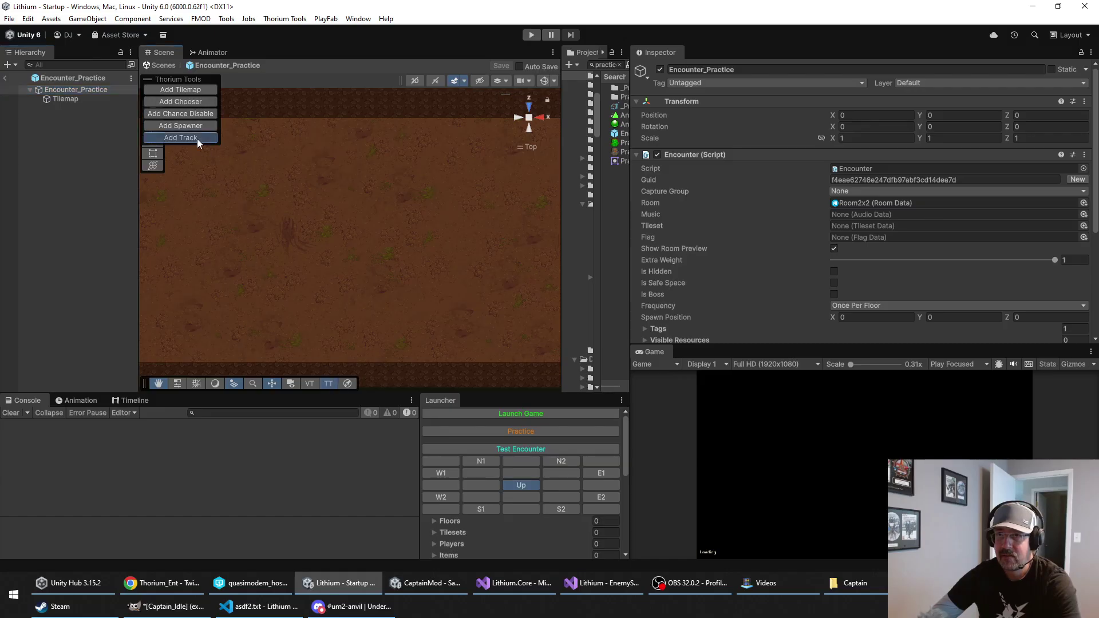
left_click(63, 107)
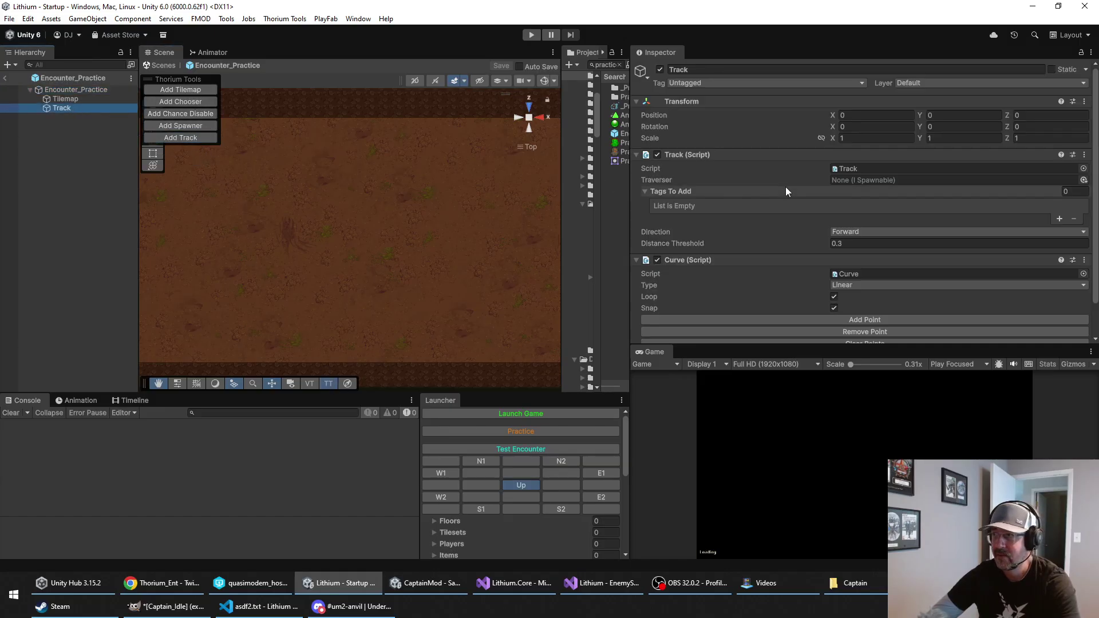
Step: Turn on the scene gizmos and remove the extra fifth point from the Track's curve
scroll(767, 179, "down", 2)
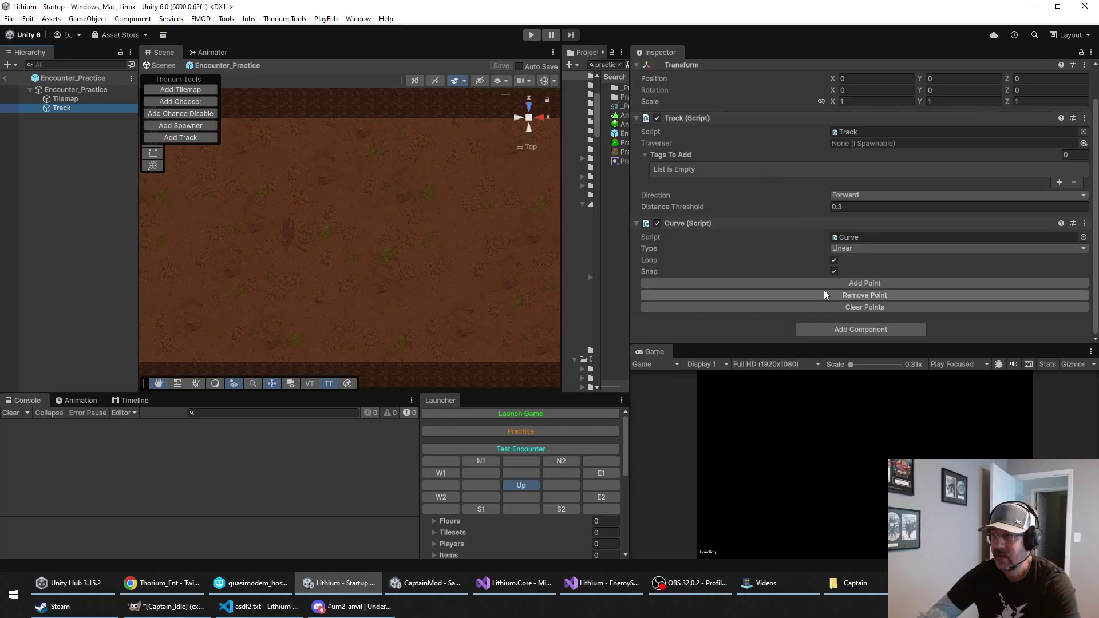
left_click(893, 295)
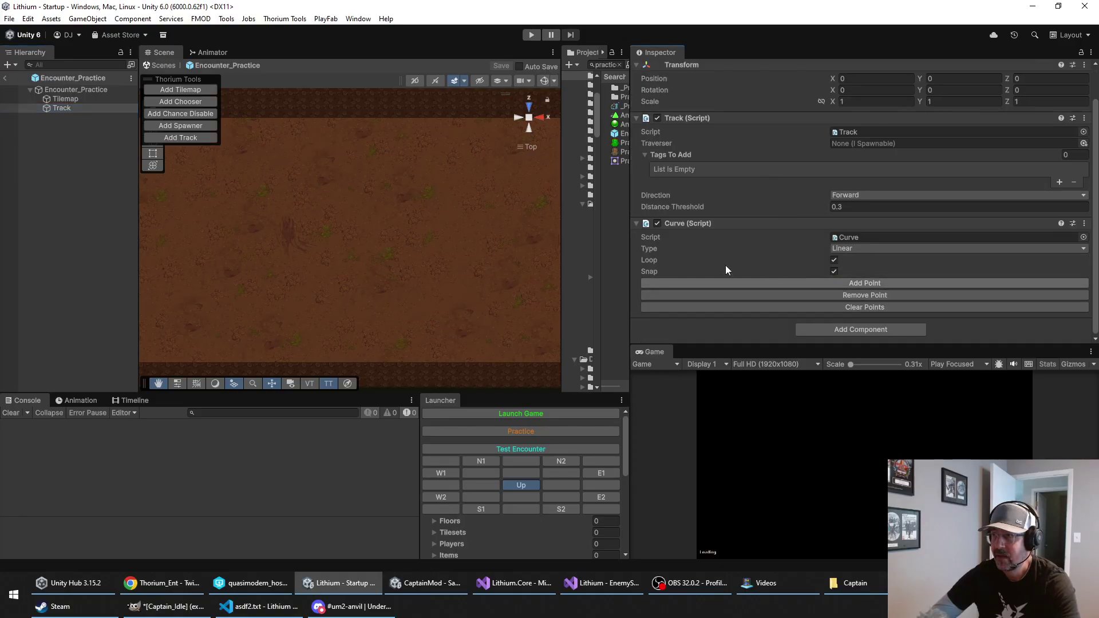
left_click(543, 81)
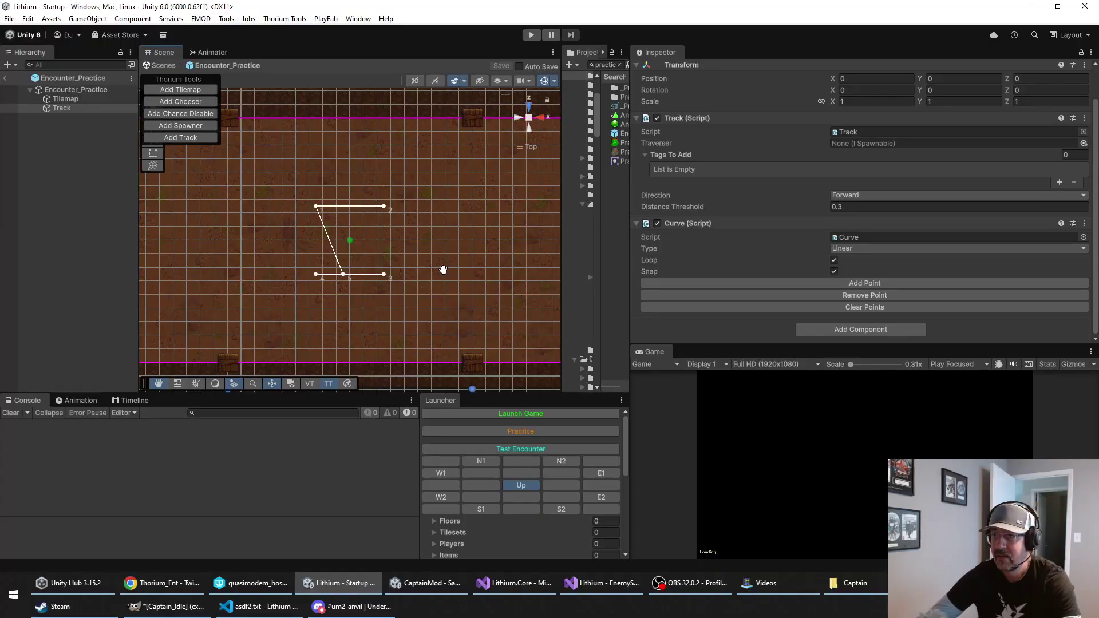
left_click(843, 297)
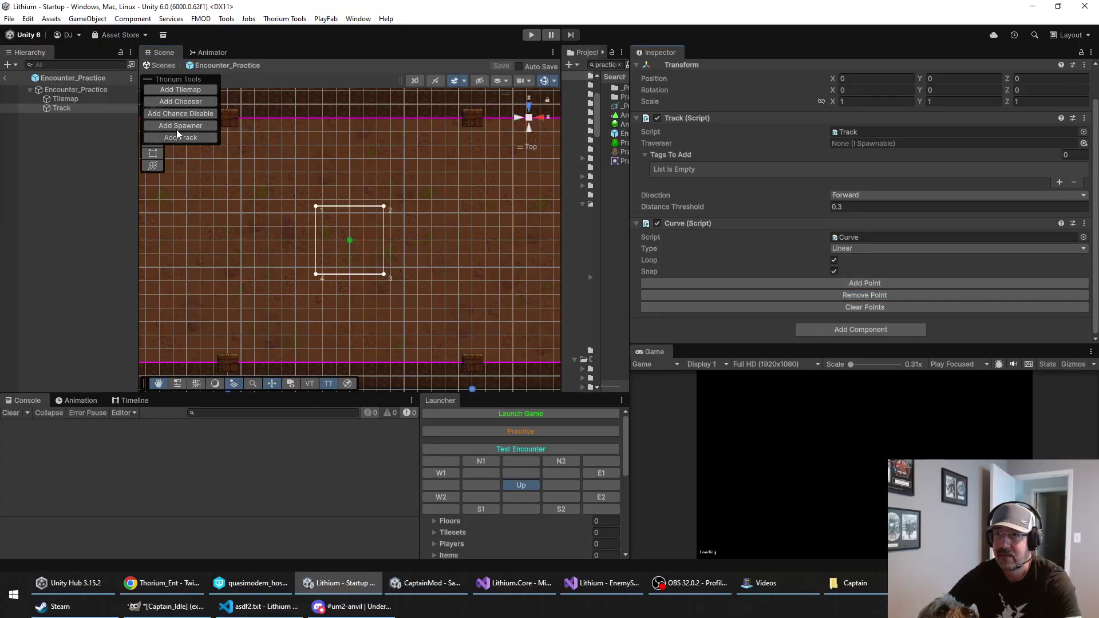
Step: Move the Track's point 4 diagonally outward with the Move tool and set the curve Type to Bezier
left_click_drag(181, 82, 211, 254)
left_click(152, 117)
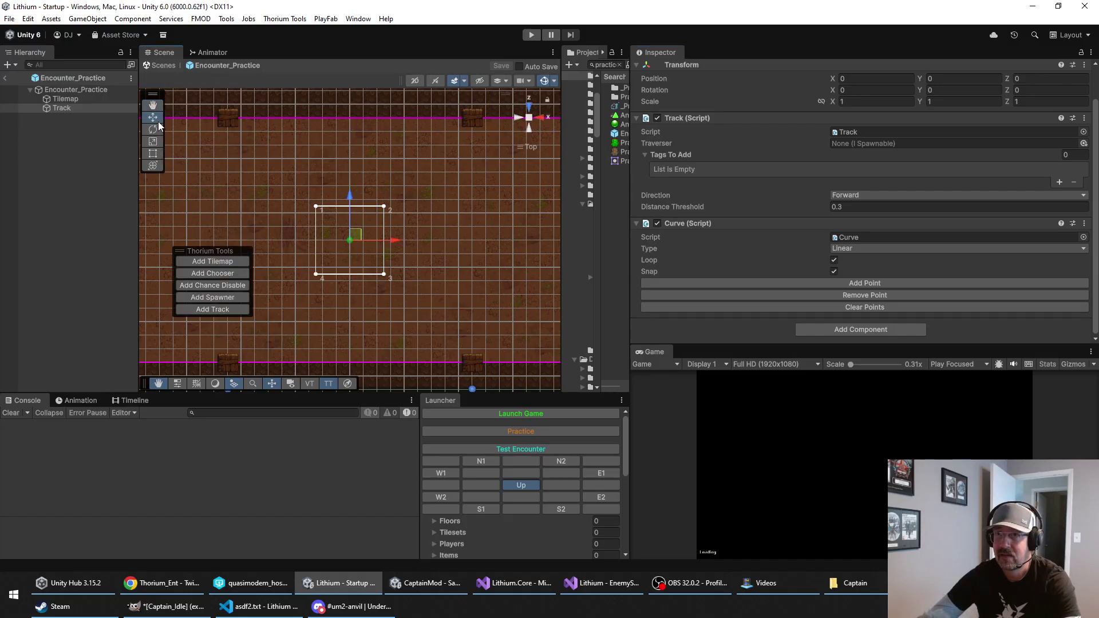
left_click_drag(316, 274, 269, 322)
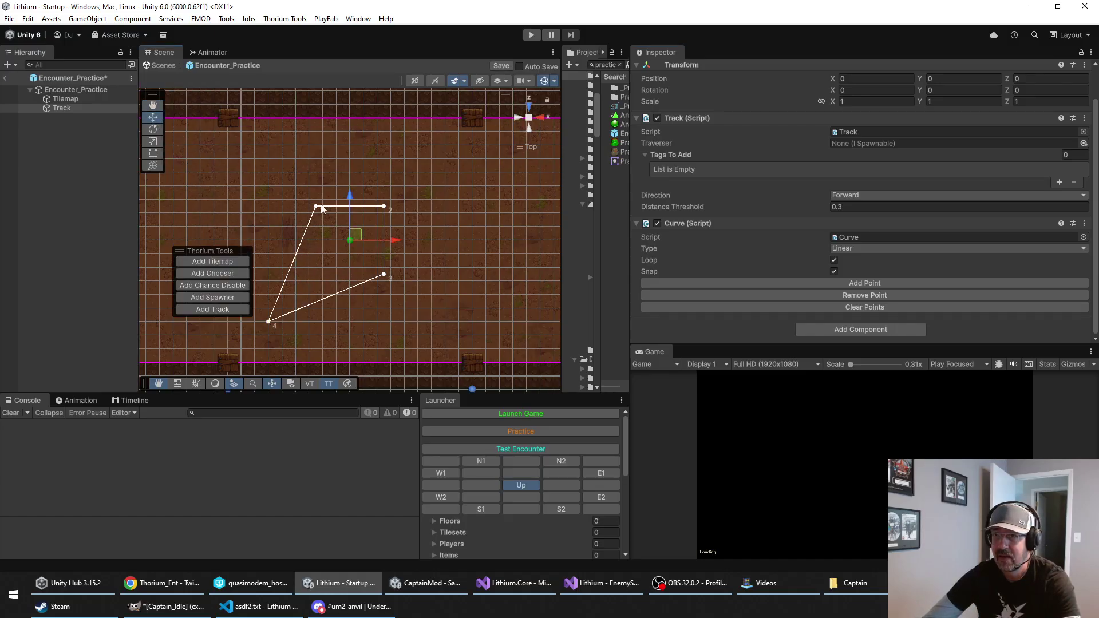
left_click(851, 250)
left_click(859, 274)
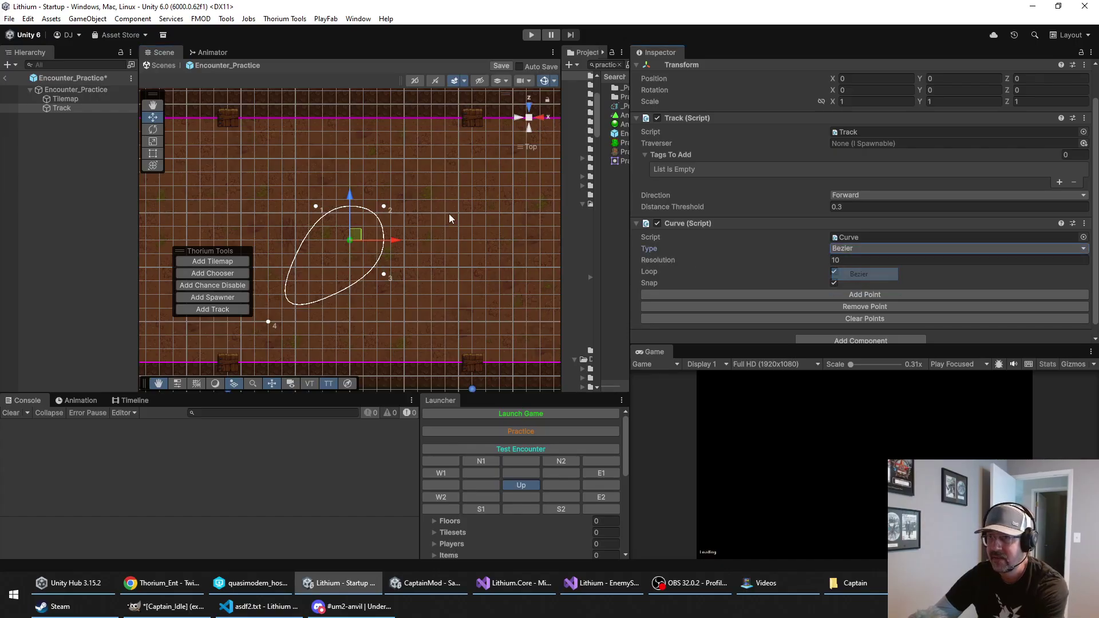
Step: Spread the Track's points 1, 2 and 3 outward to form a large egg-shaped loop across the room
left_click_drag(316, 207, 254, 145)
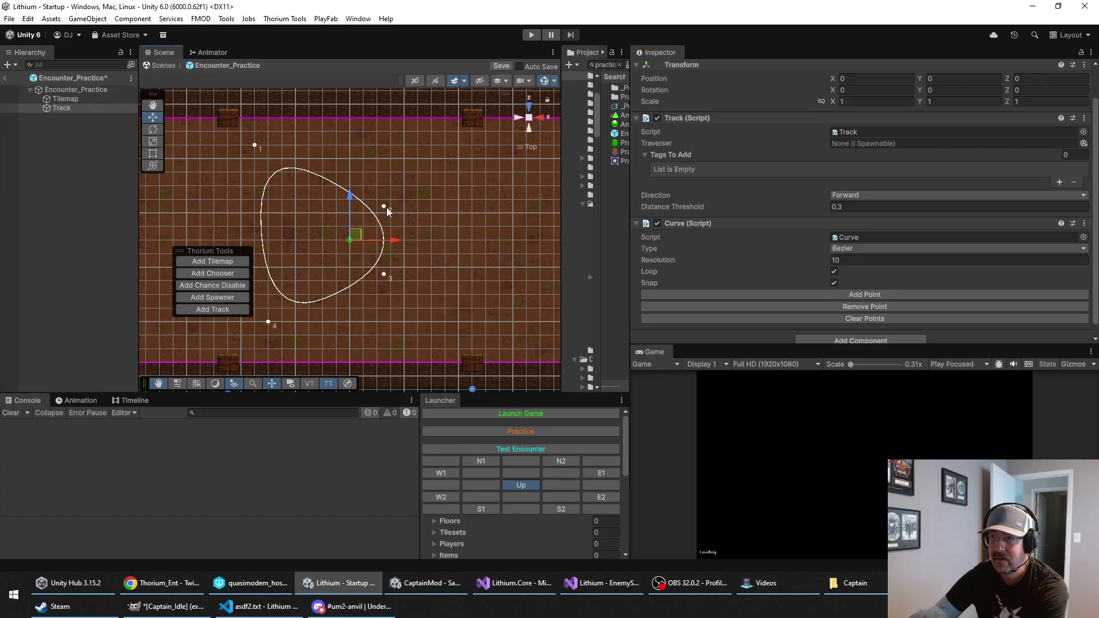
left_click_drag(386, 207, 519, 199)
left_click_drag(383, 275, 476, 299)
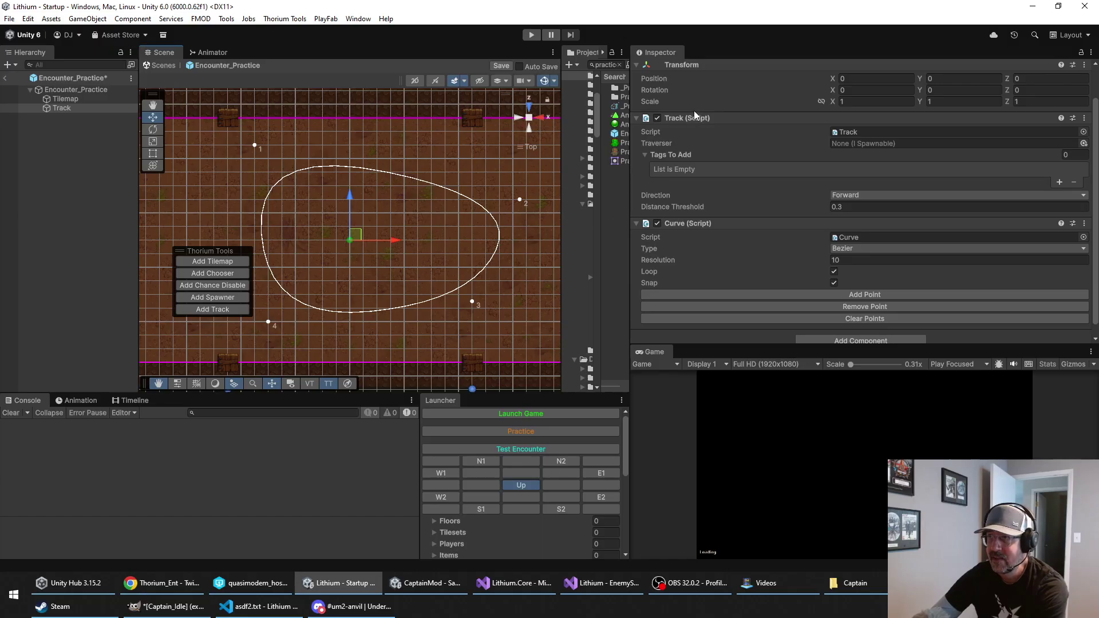
Step: Assign the Footman enemy data as the Track's Traverser
left_click(1083, 143)
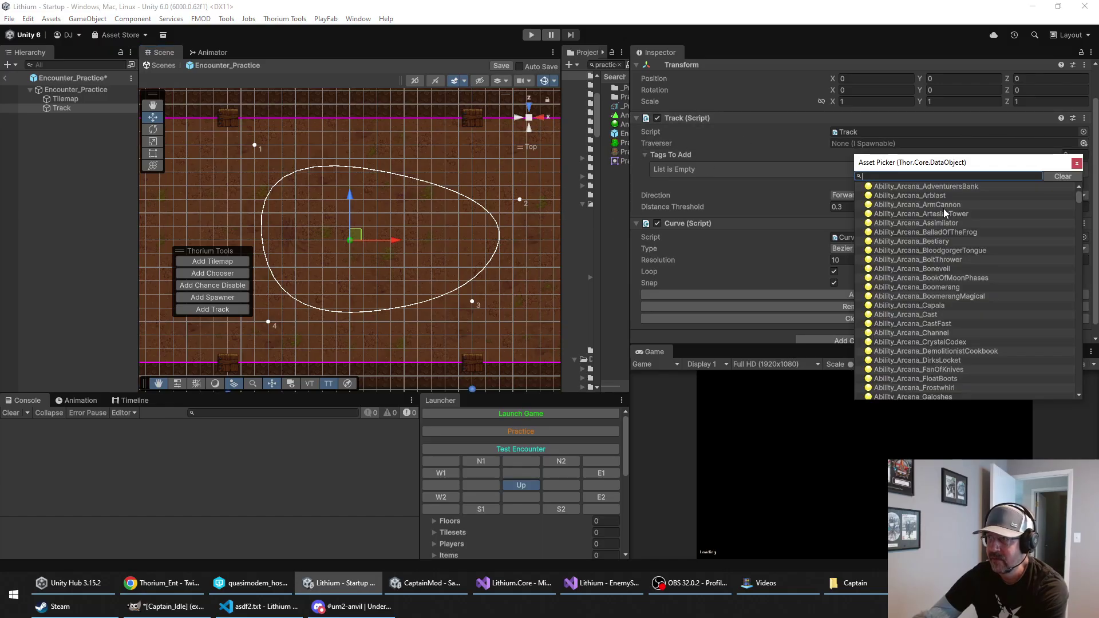
type("footman")
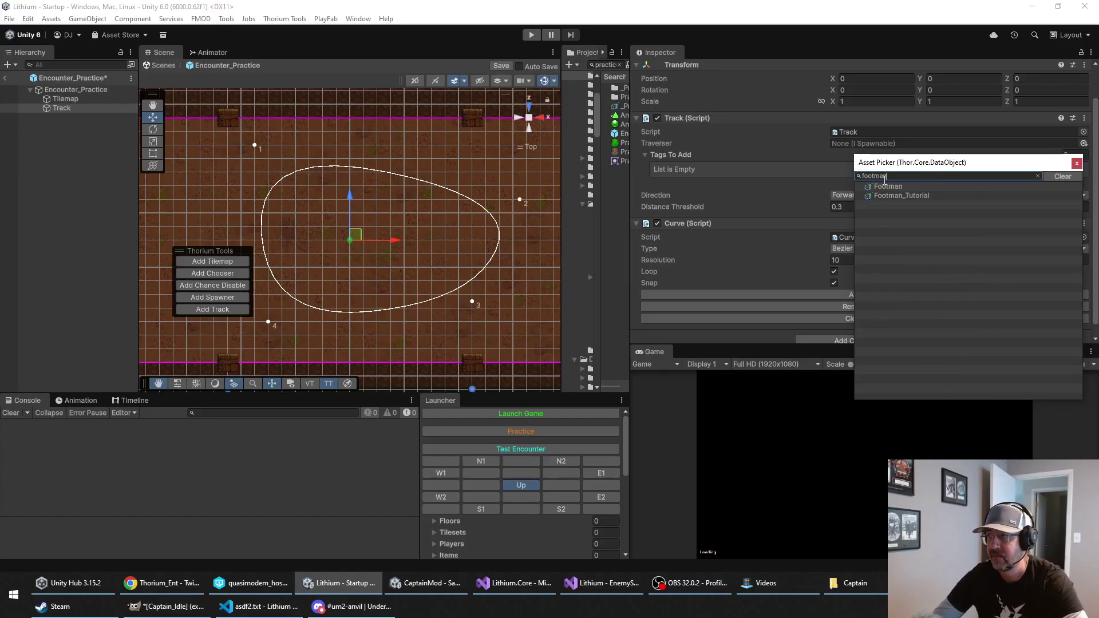
double_click(878, 187)
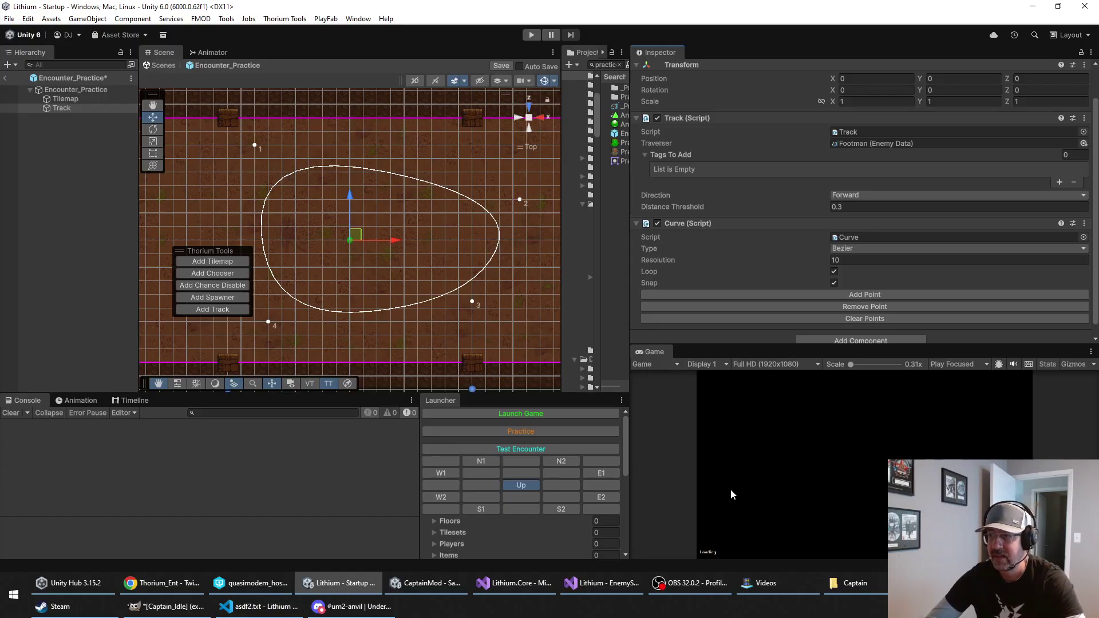
left_click(681, 582)
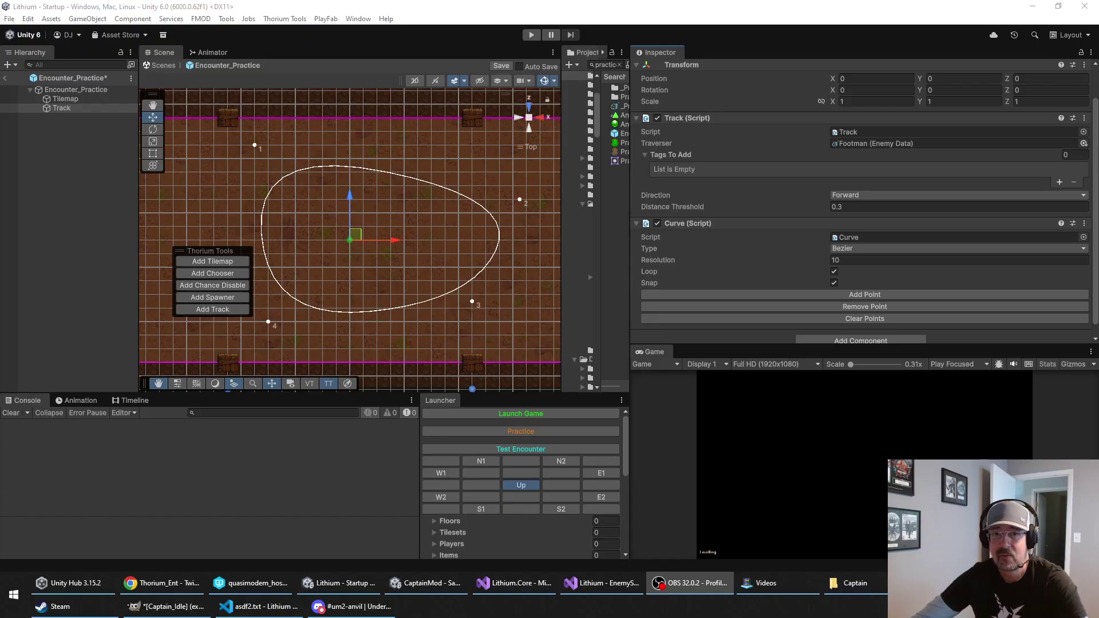
left_click(262, 5)
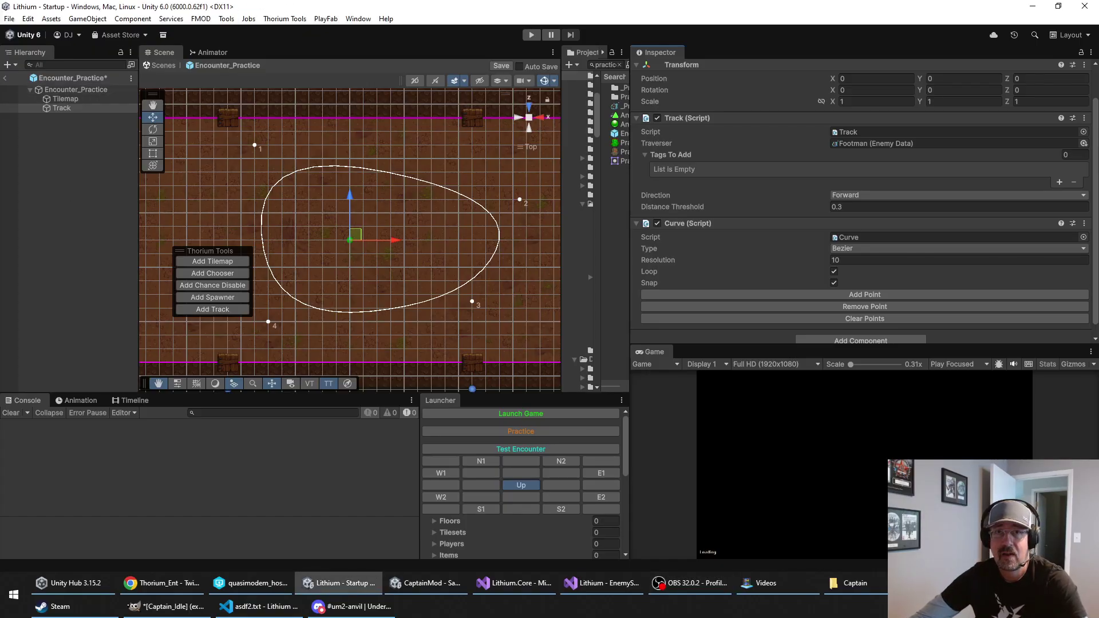
Step: Open Encounter_Hall_Boss, hide the Thorium Tools overlay, and examine the M1 and M3 markers around the arena's center
left_click(575, 313)
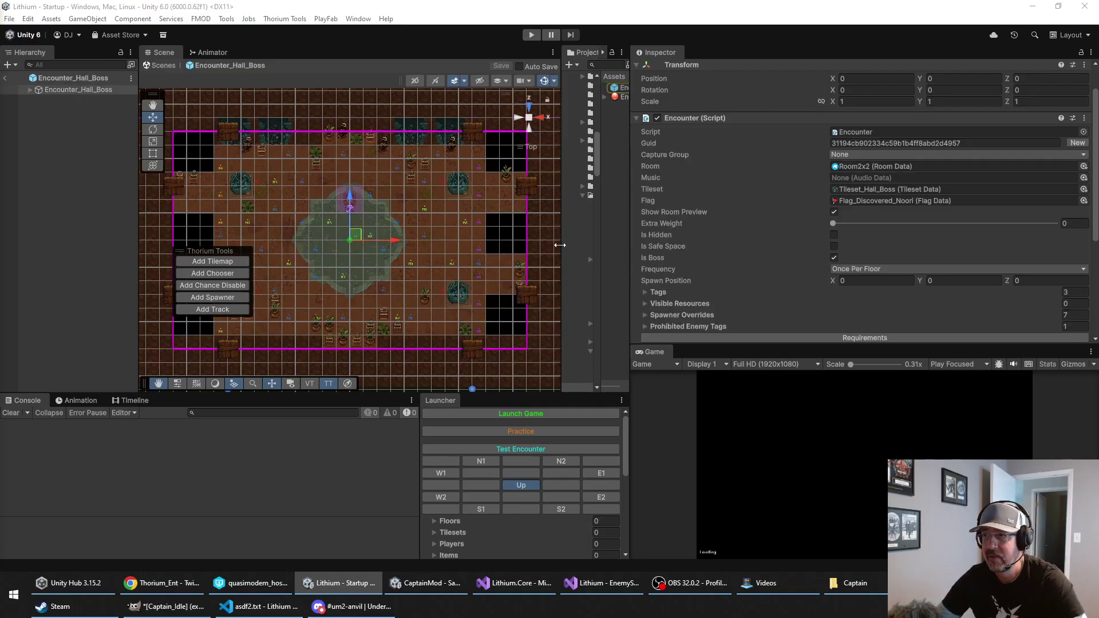
left_click_drag(559, 245, 572, 245)
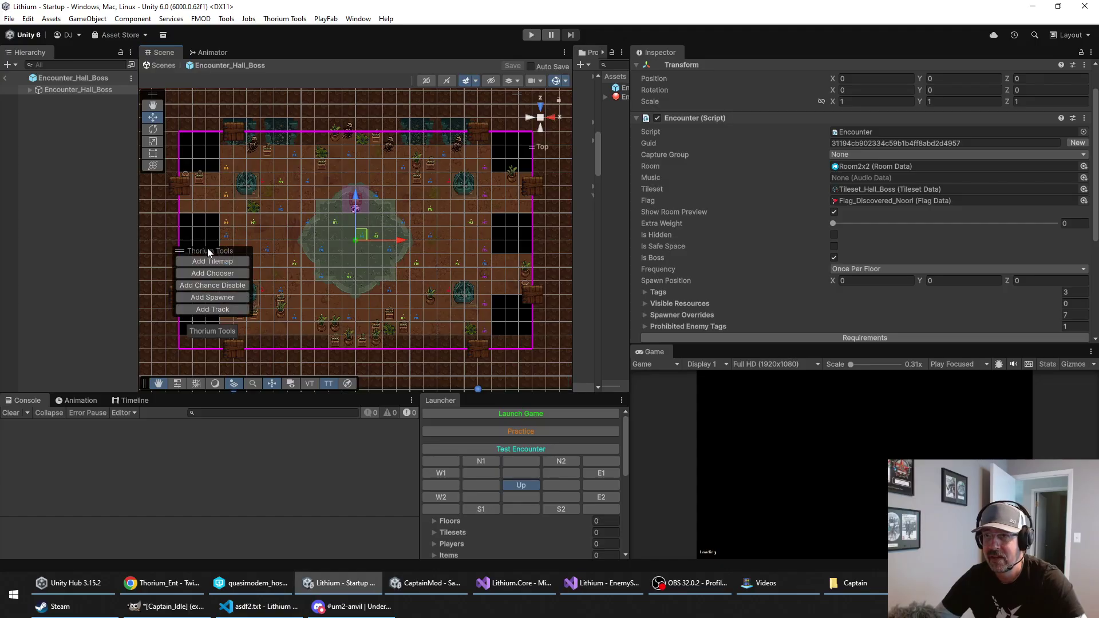
left_click(329, 387)
scroll(415, 281, "up", 8)
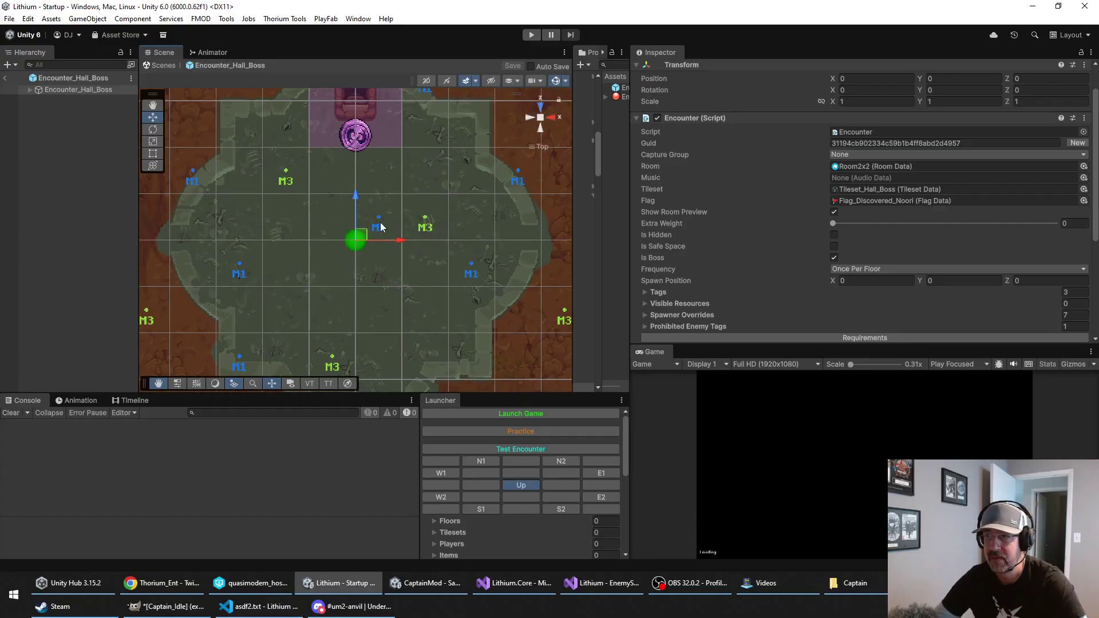
scroll(286, 267, "down", 2)
scroll(286, 267, "down", 2)
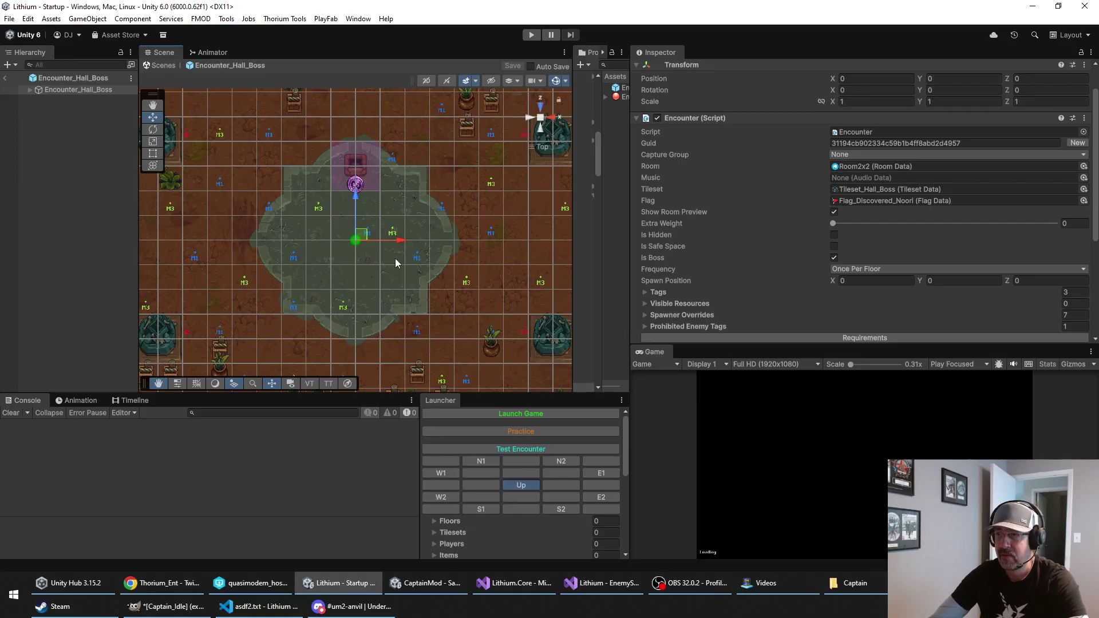
scroll(406, 241, "up", 5)
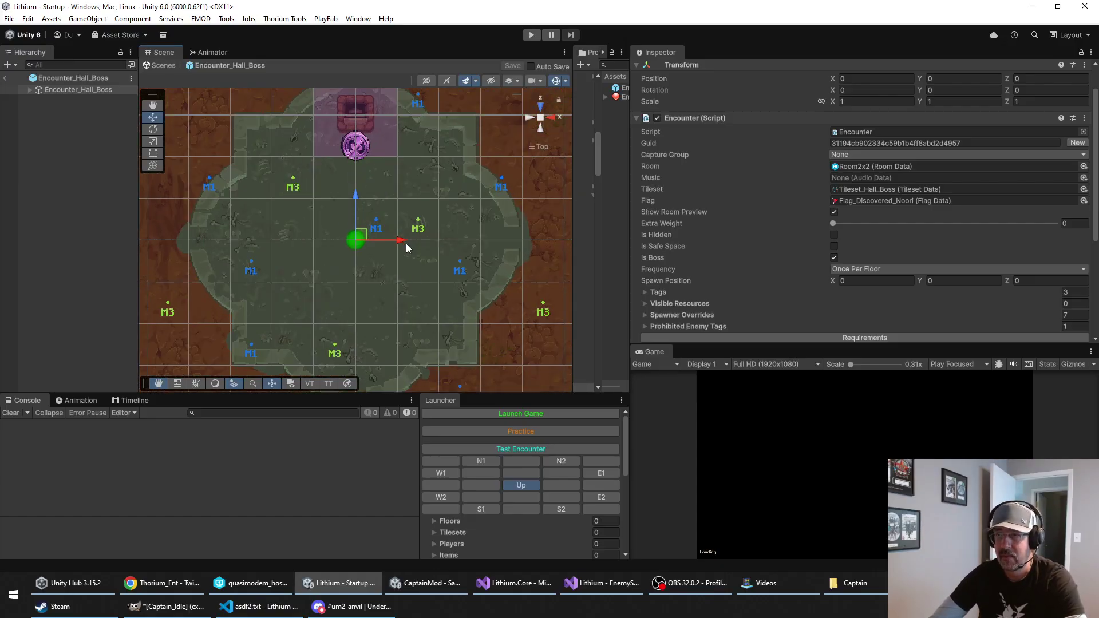
scroll(436, 220, "down", 6)
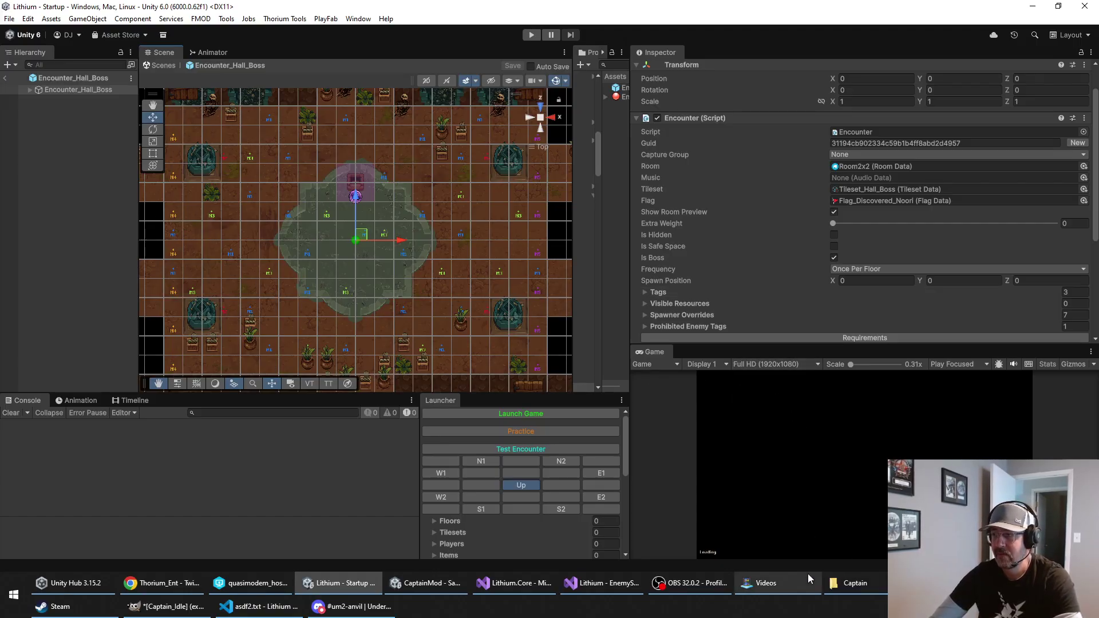
Step: Switch back to the CaptainMod project and expand Mod_Captain's Physics Module to review its settings
left_click(719, 582)
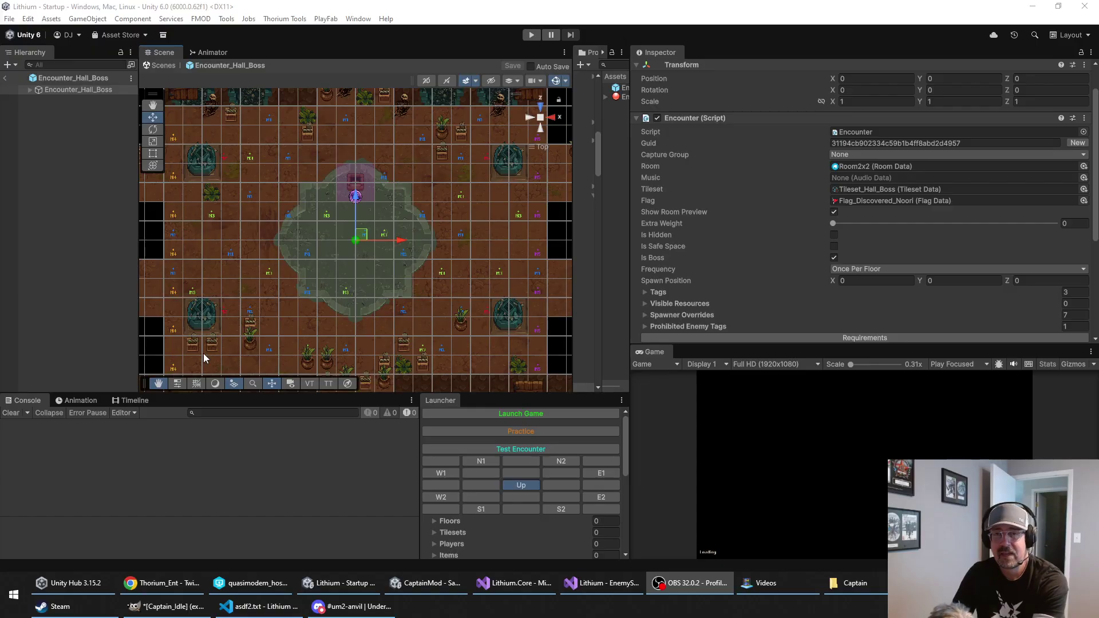
left_click(443, 584)
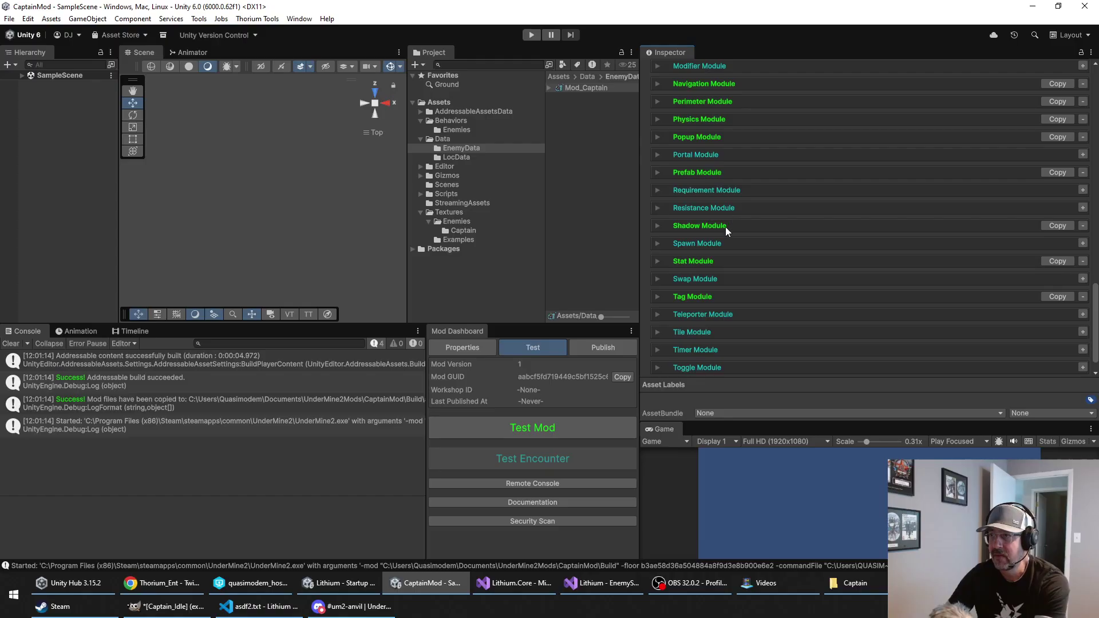
scroll(725, 226, "up", 1)
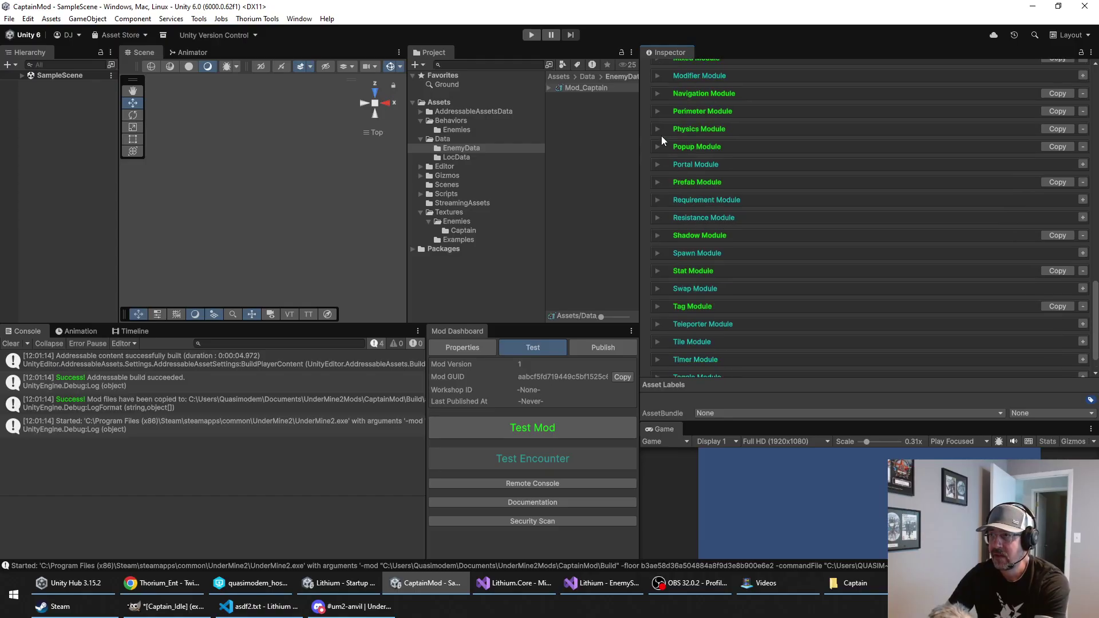
left_click(660, 133)
scroll(685, 141, "down", 3)
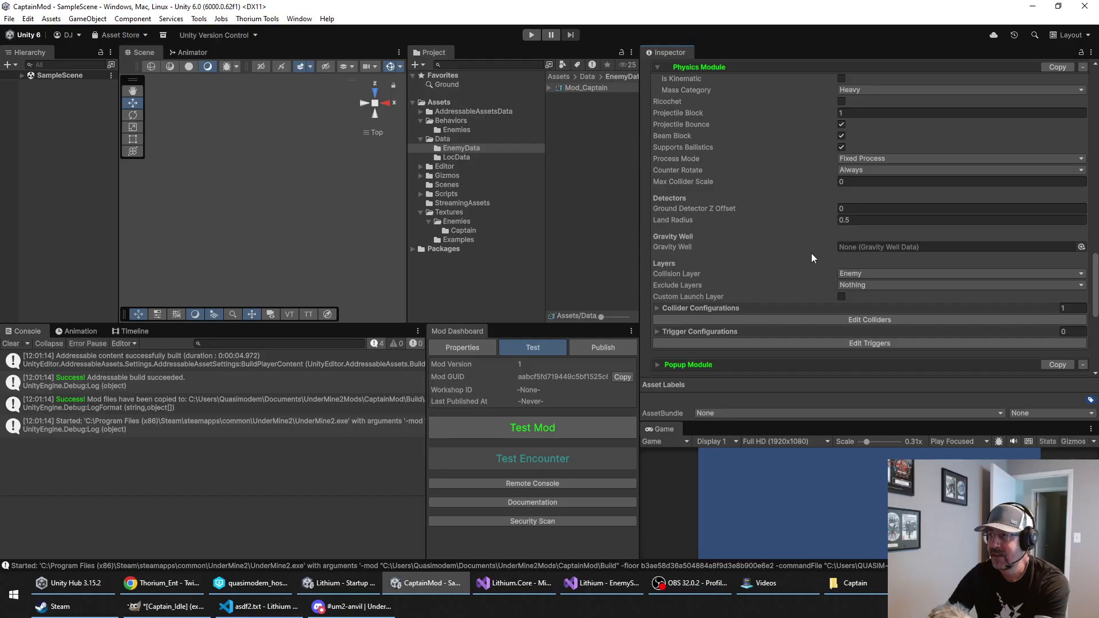